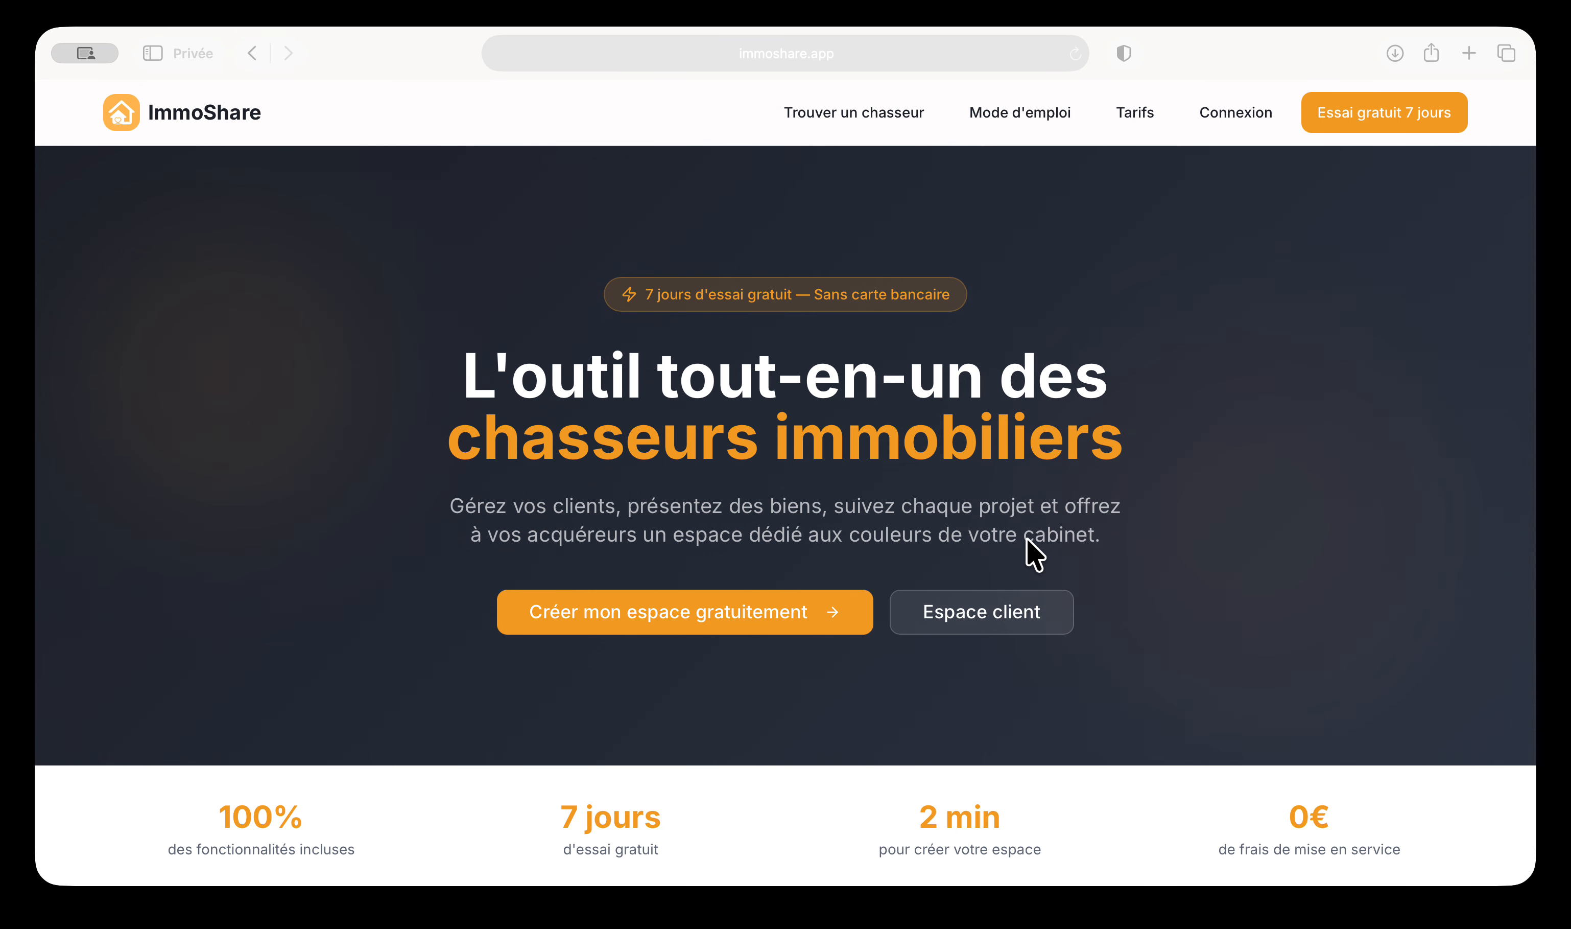
# Scroll through the ImmoShare landing page, then sign in to the hunter account with the saved login
pyautogui.scroll(-15, 1028, 541)
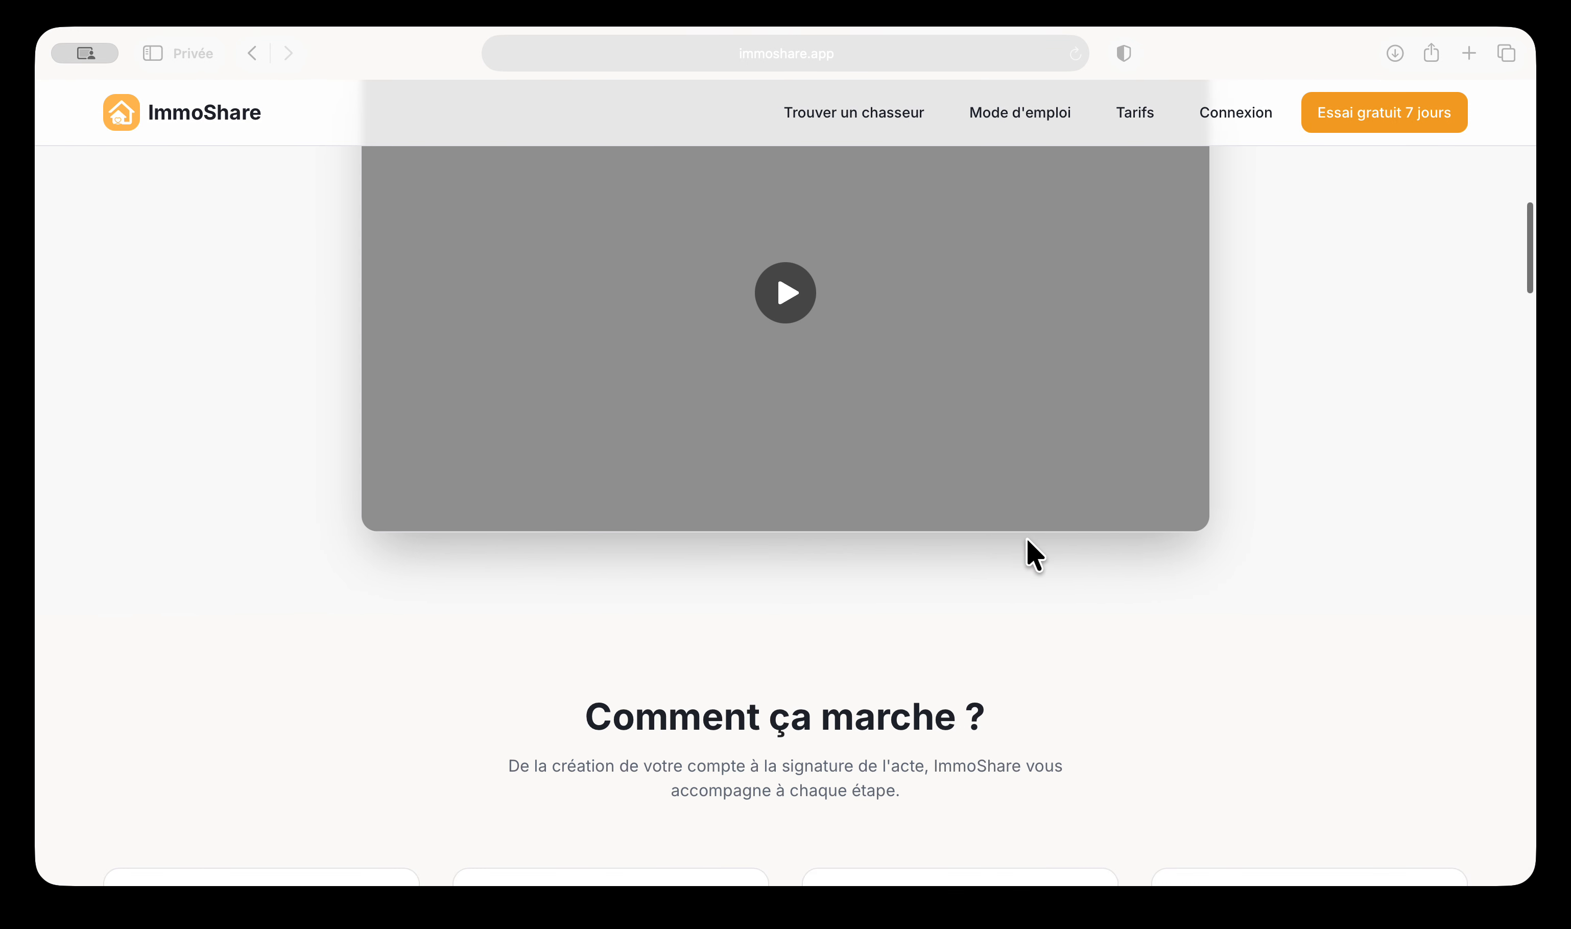
pyautogui.scroll(-15, 1028, 541)
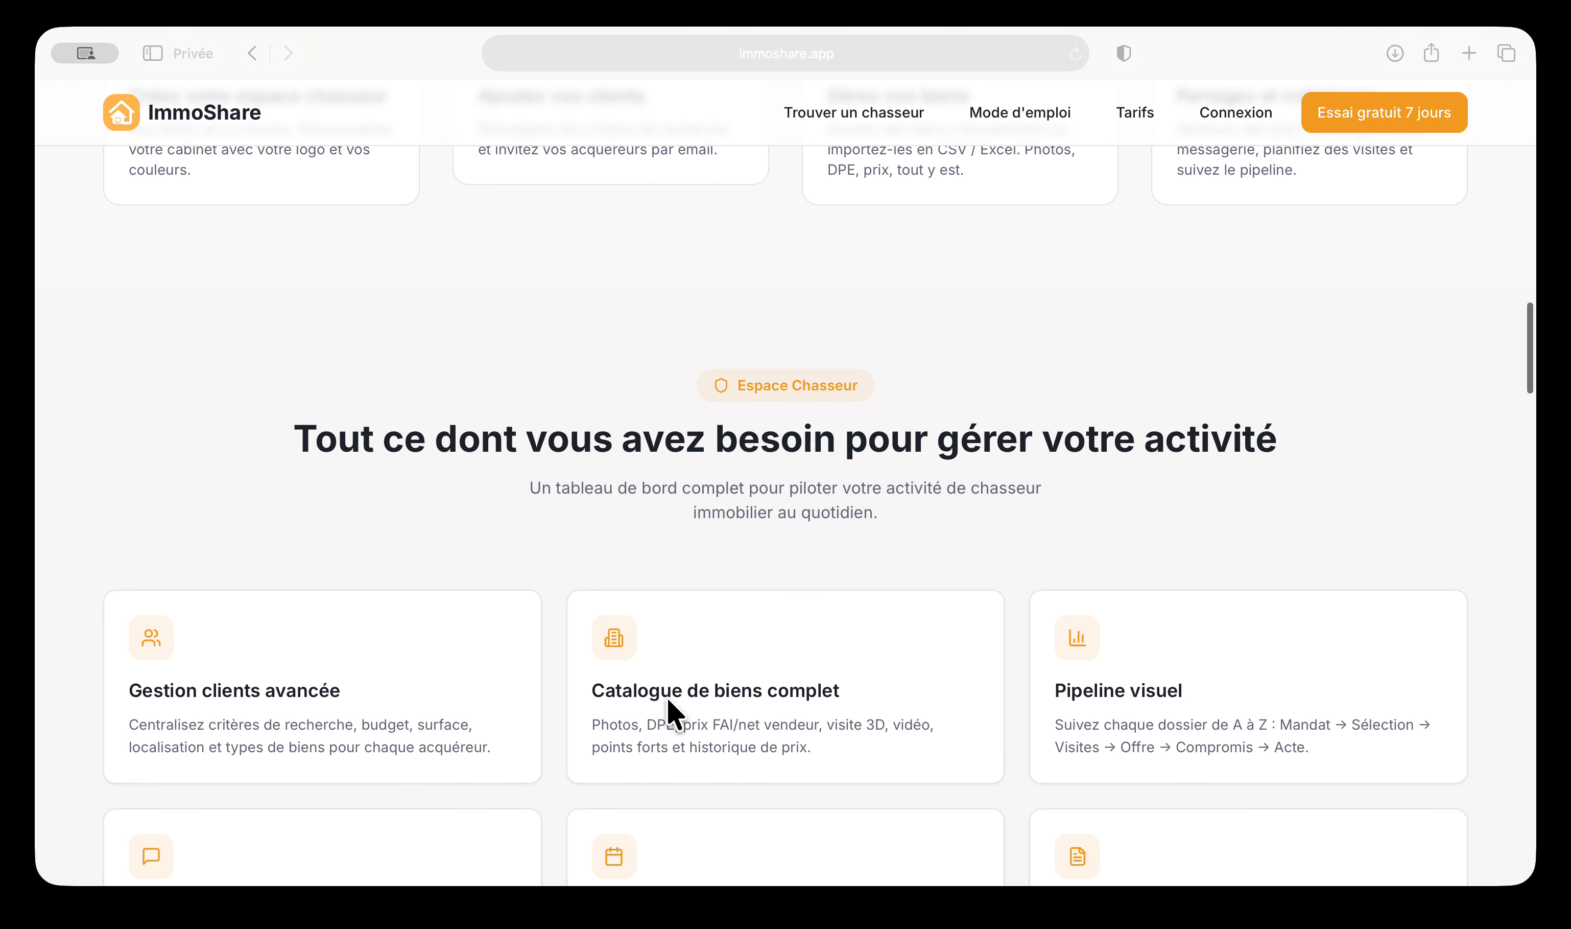
pyautogui.scroll(-15, 936, 600)
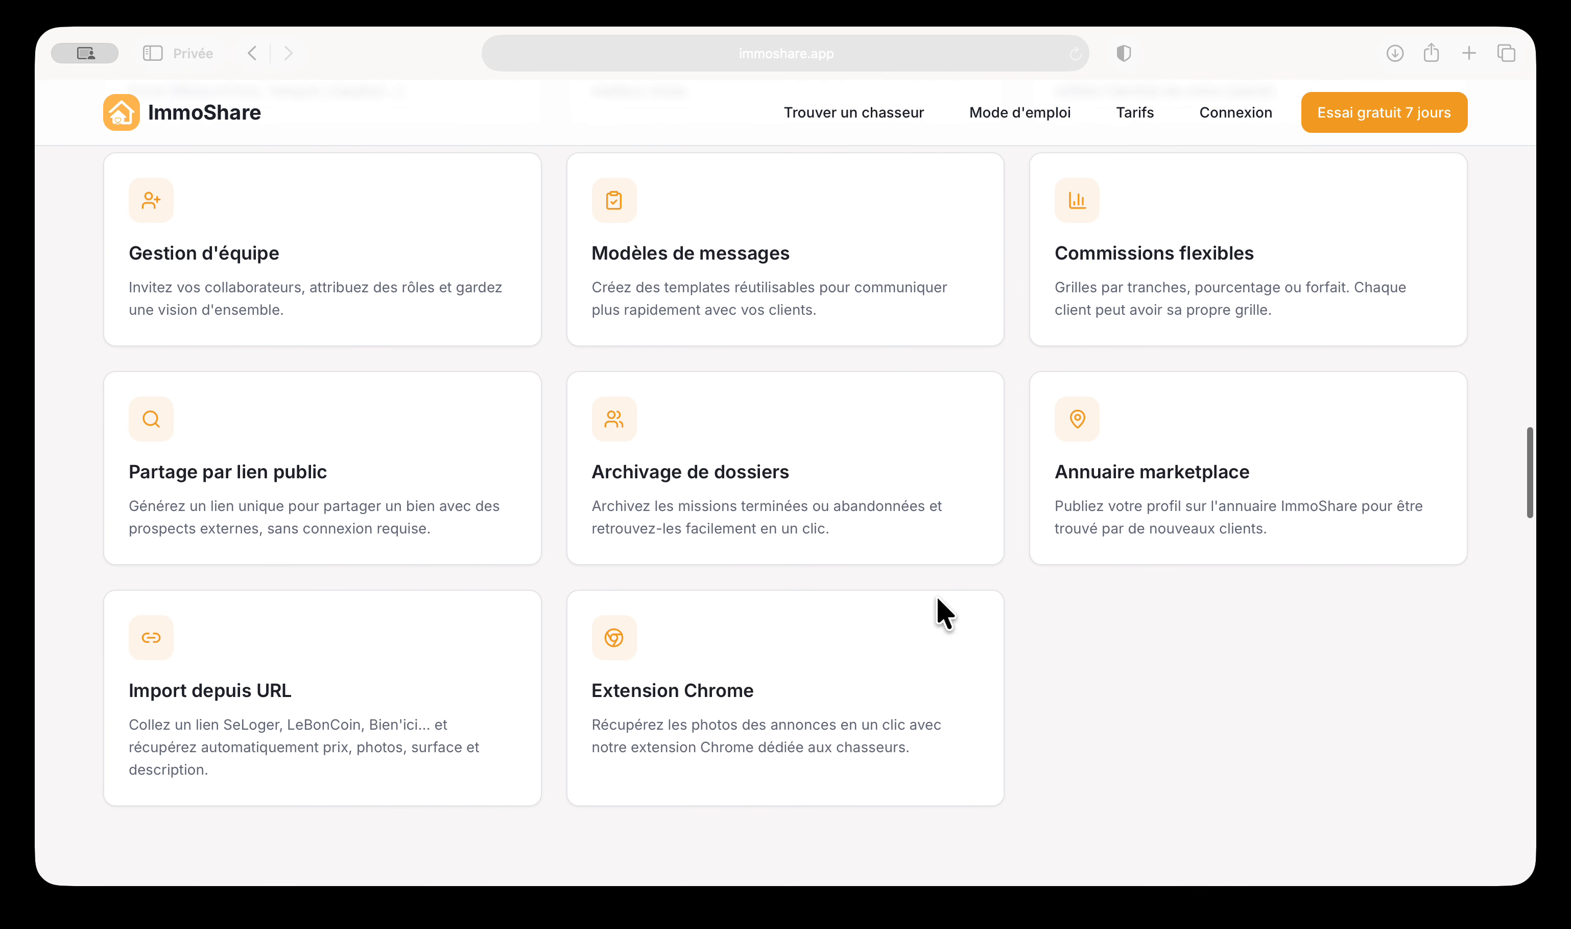
pyautogui.scroll(-10, 936, 600)
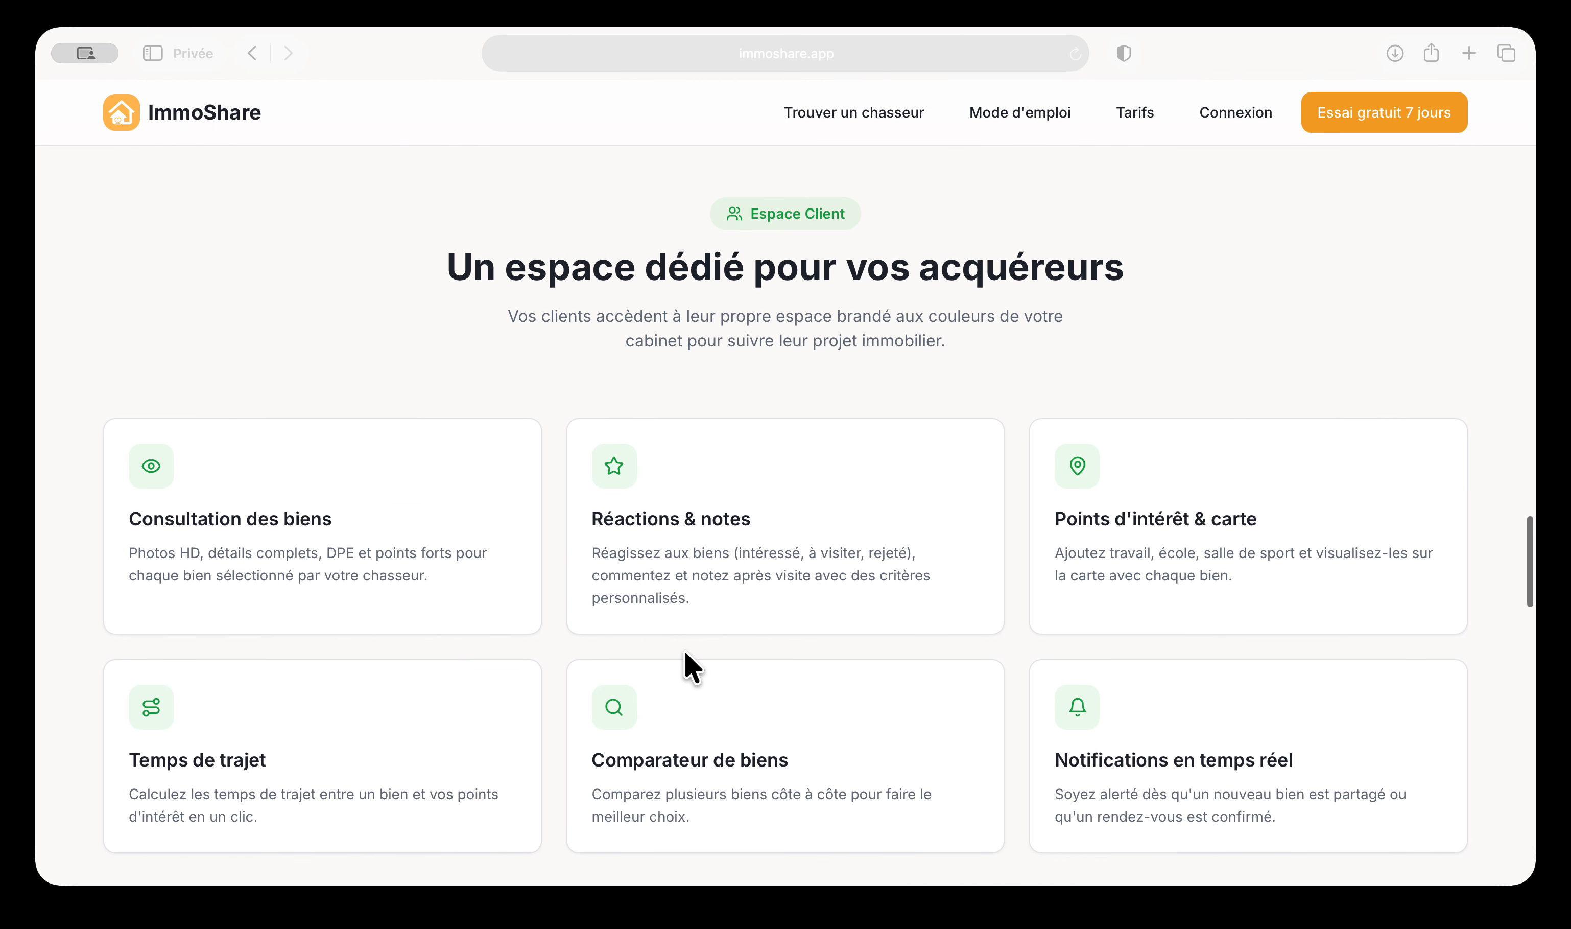
pyautogui.scroll(-10, 685, 652)
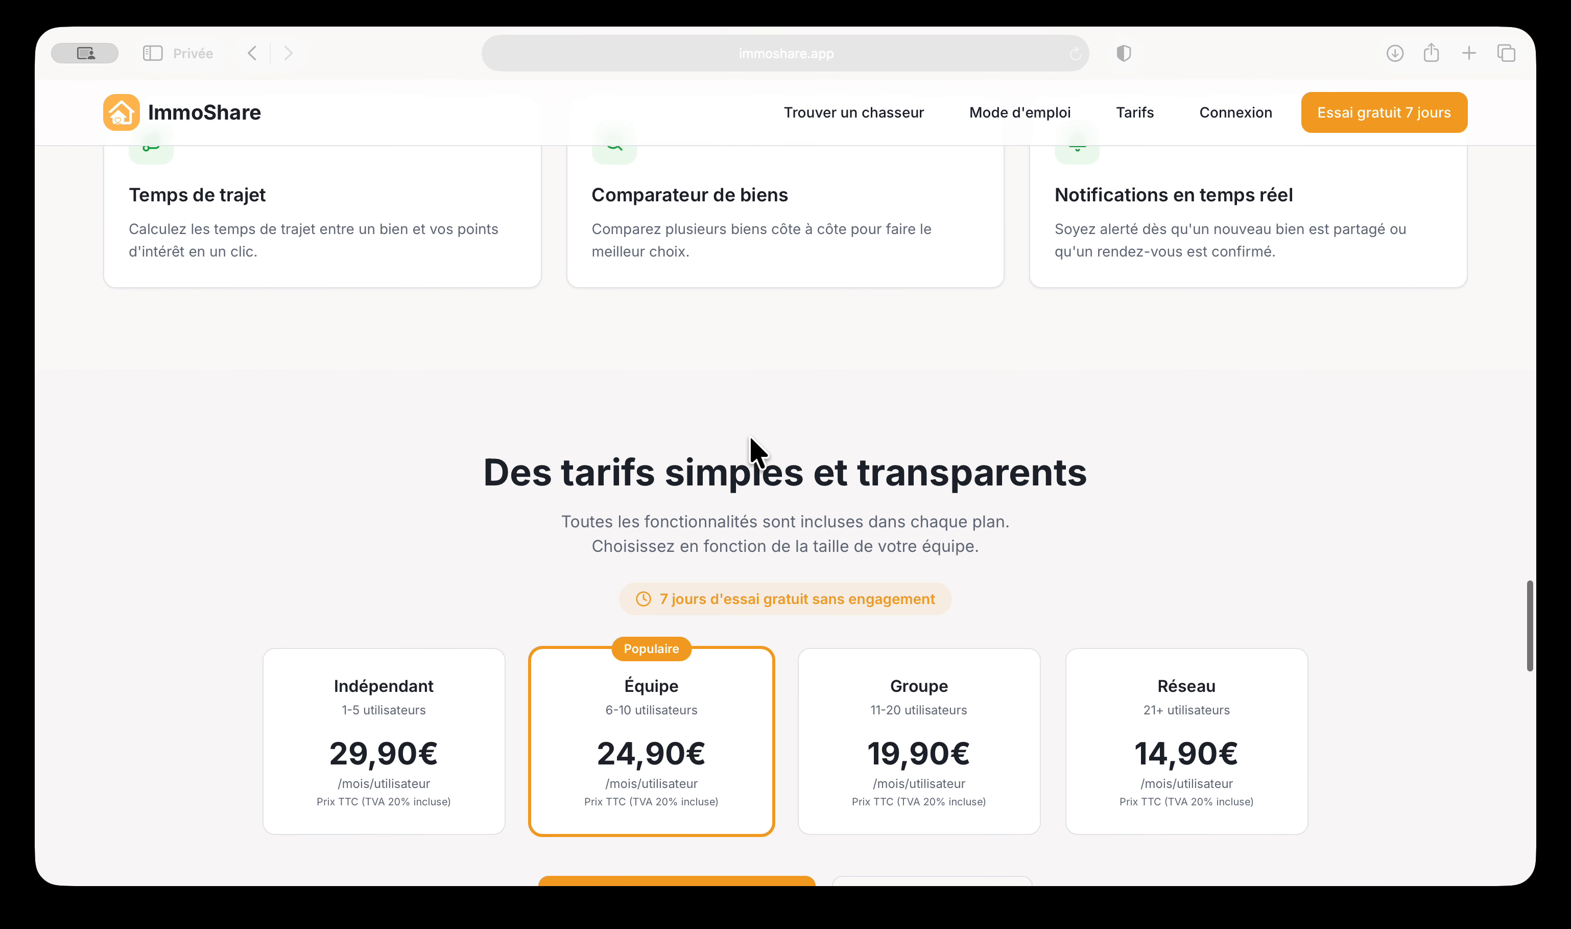
pyautogui.scroll(7, 756, 450)
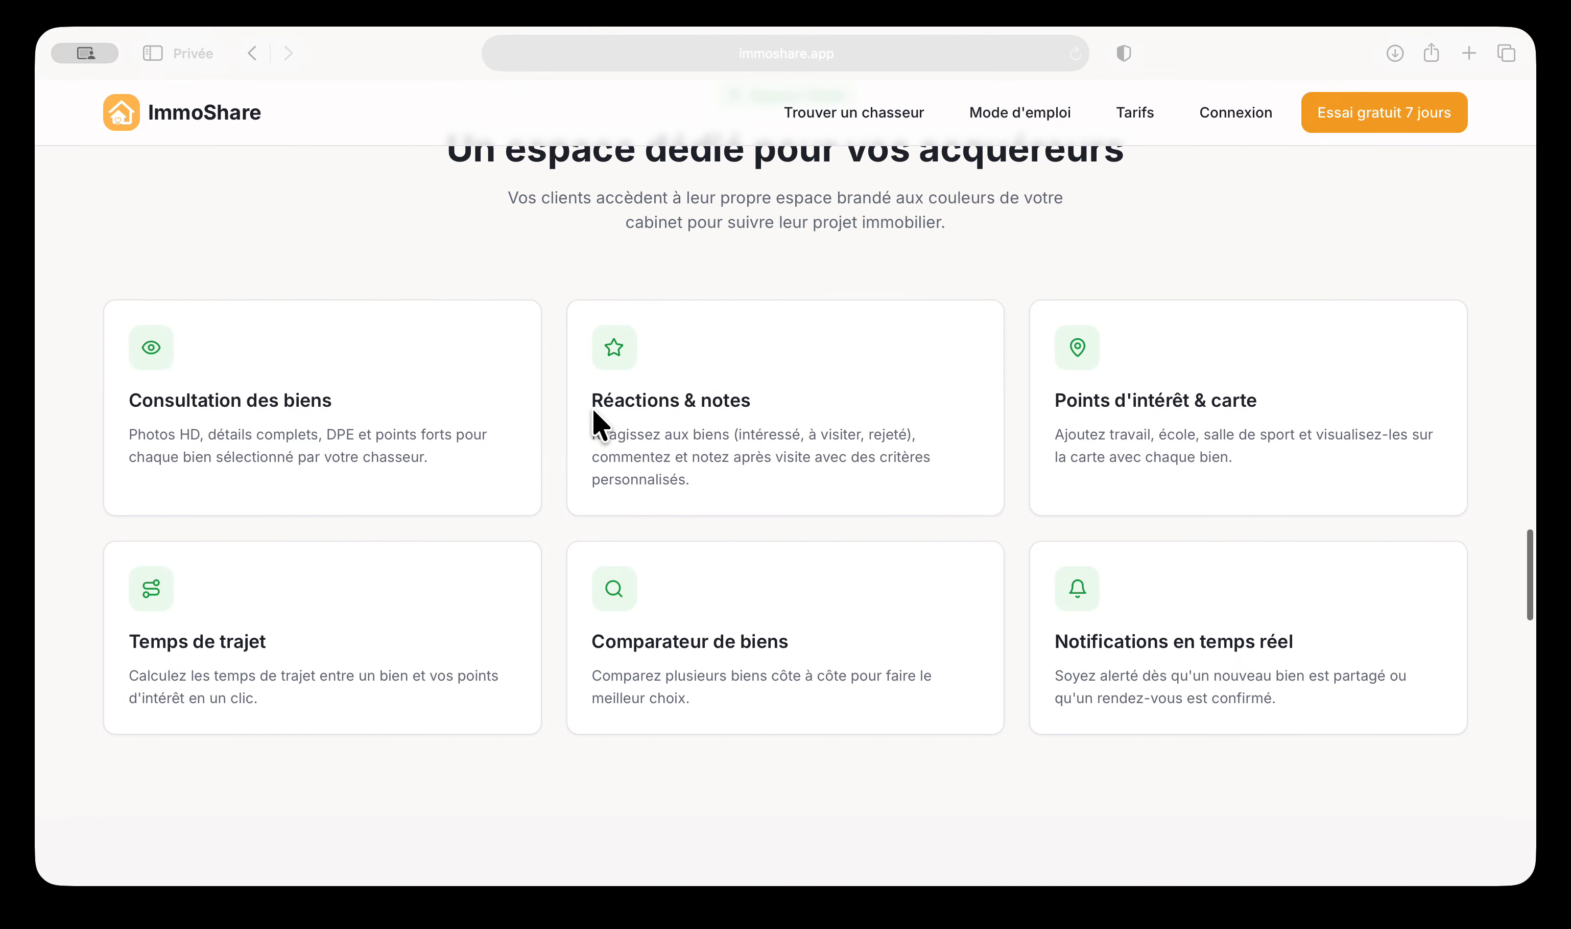
pyautogui.scroll(1, 599, 424)
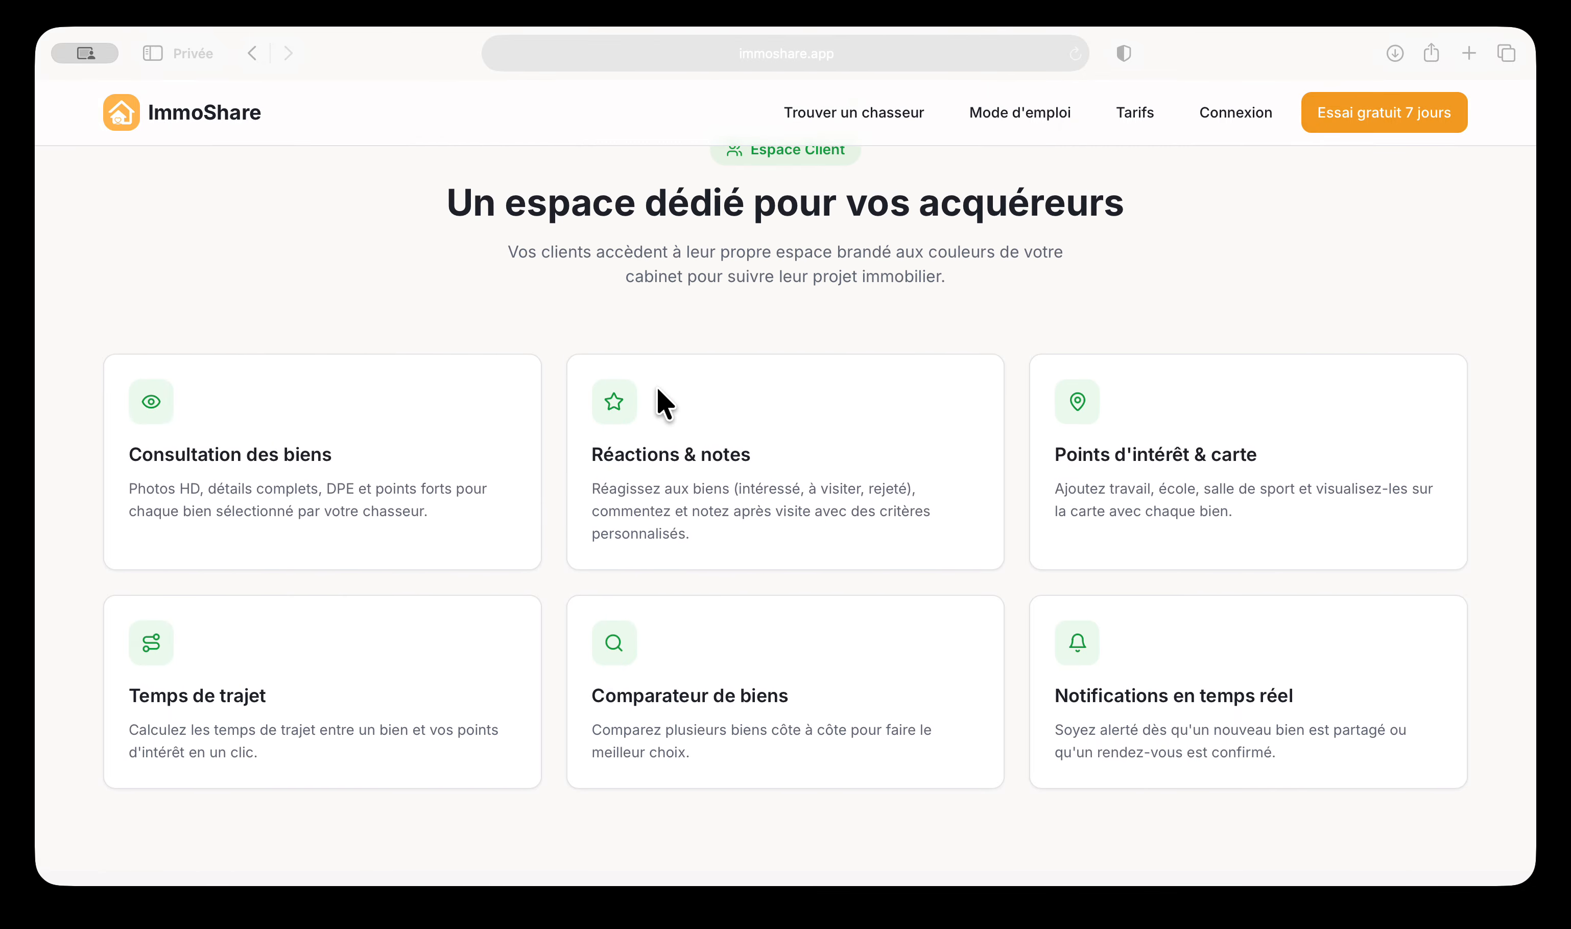
pyautogui.scroll(15, 657, 409)
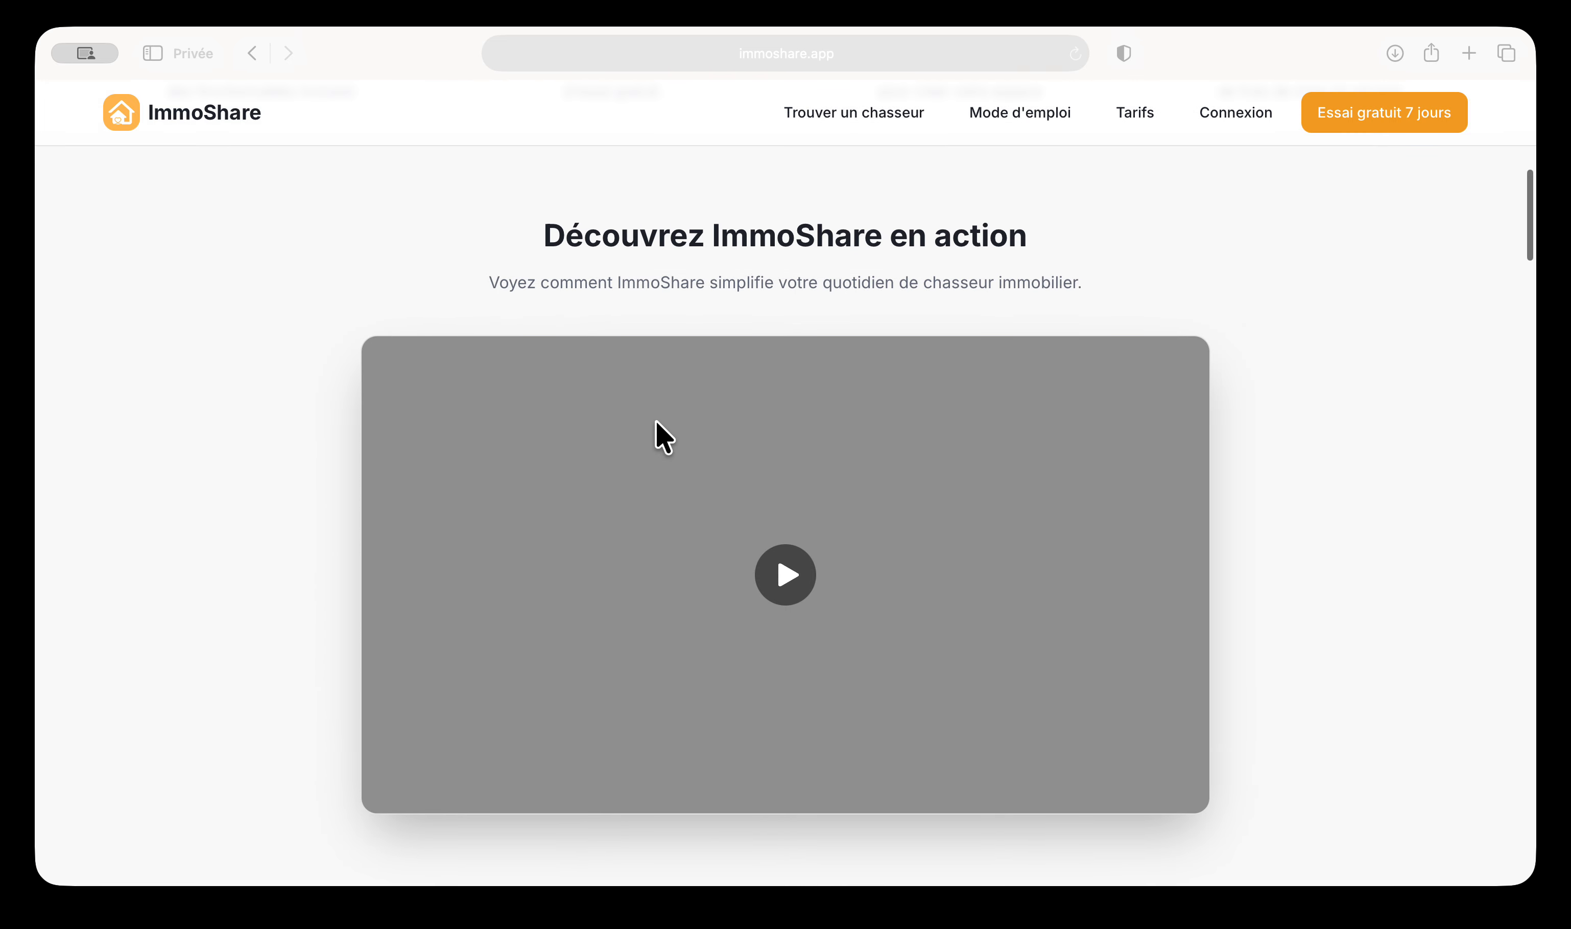
pyautogui.scroll(10, 657, 436)
pyautogui.click(1248, 113)
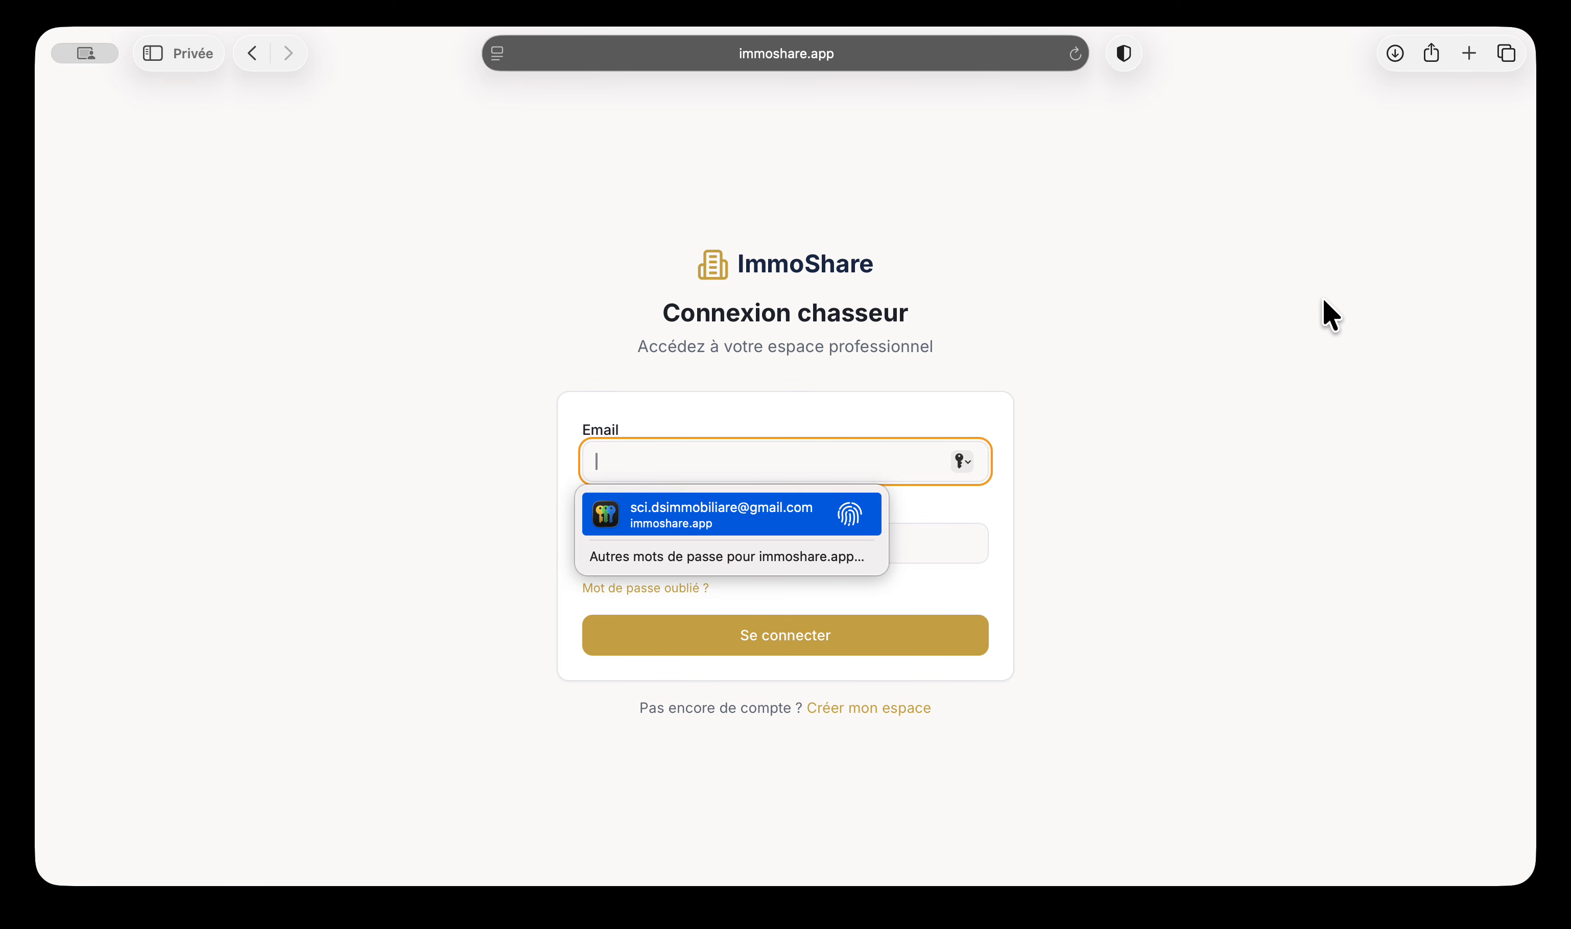
pyautogui.press('Return')
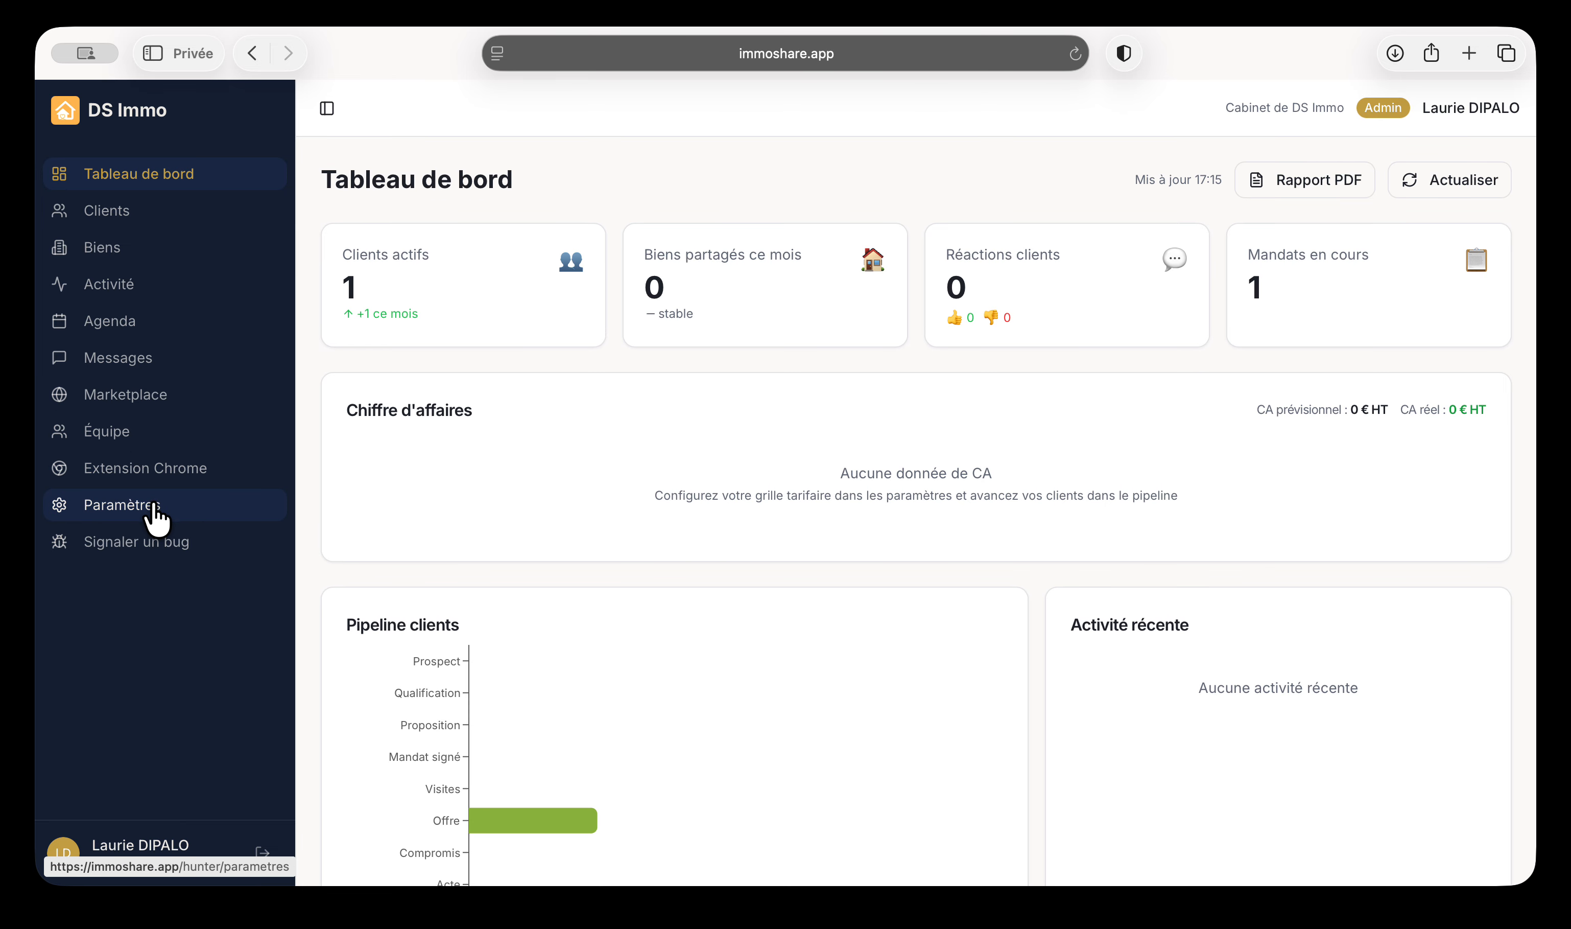
# Open Paramètres and review the Mon cabinet profile, highlighting the cabinet name DS Immo
pyautogui.click(126, 514)
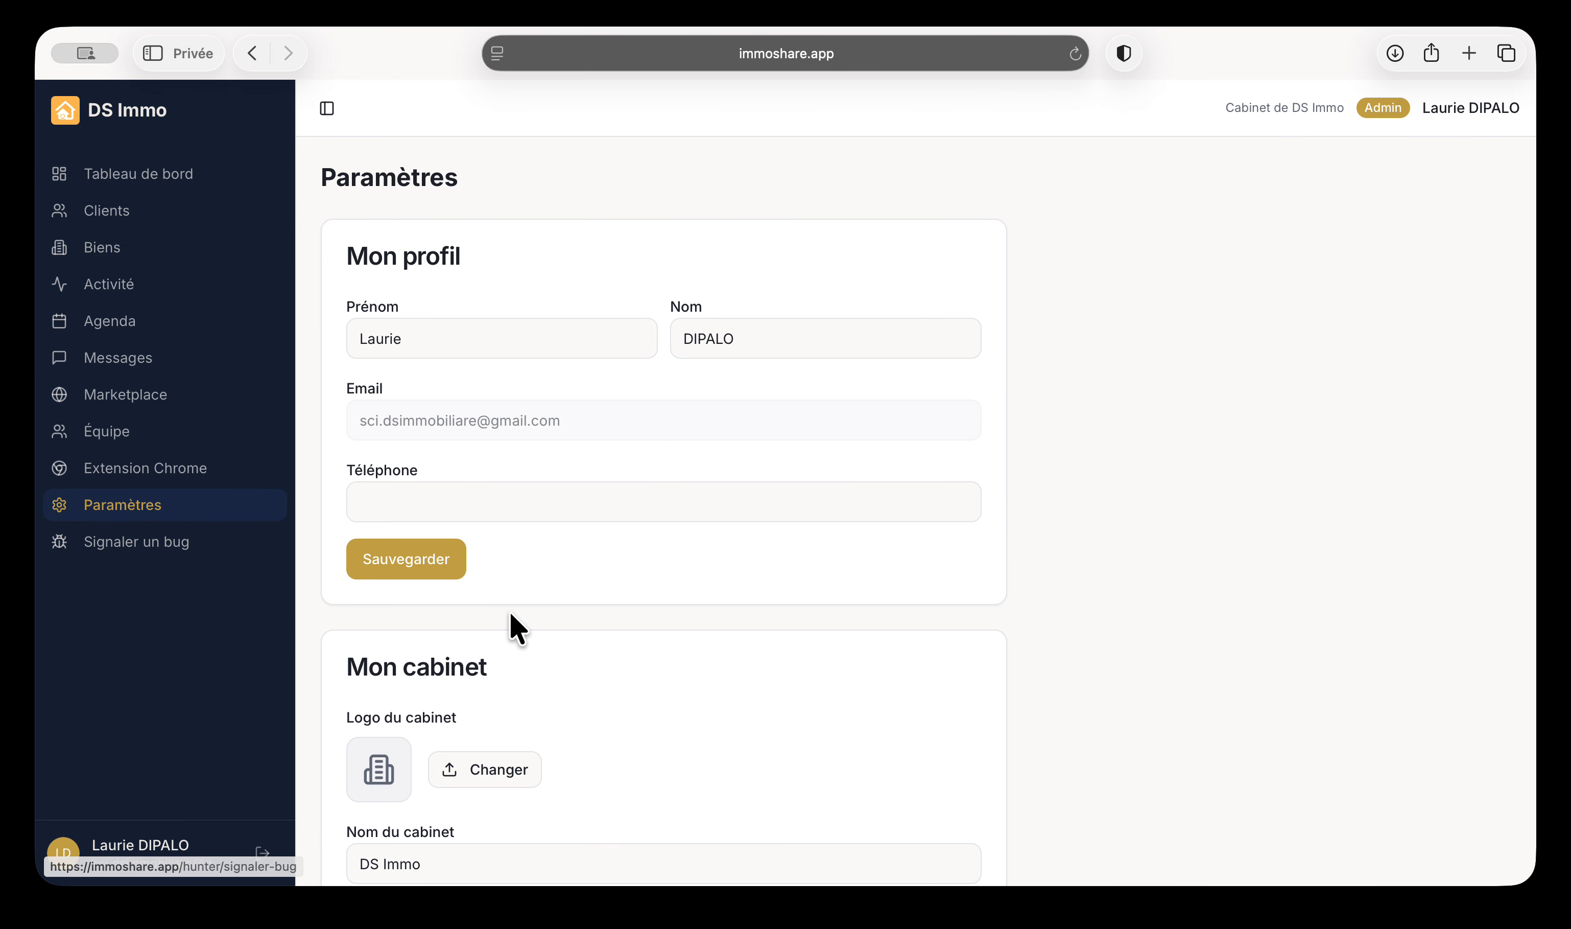
pyautogui.scroll(-1, 508, 593)
pyautogui.scroll(-3, 525, 421)
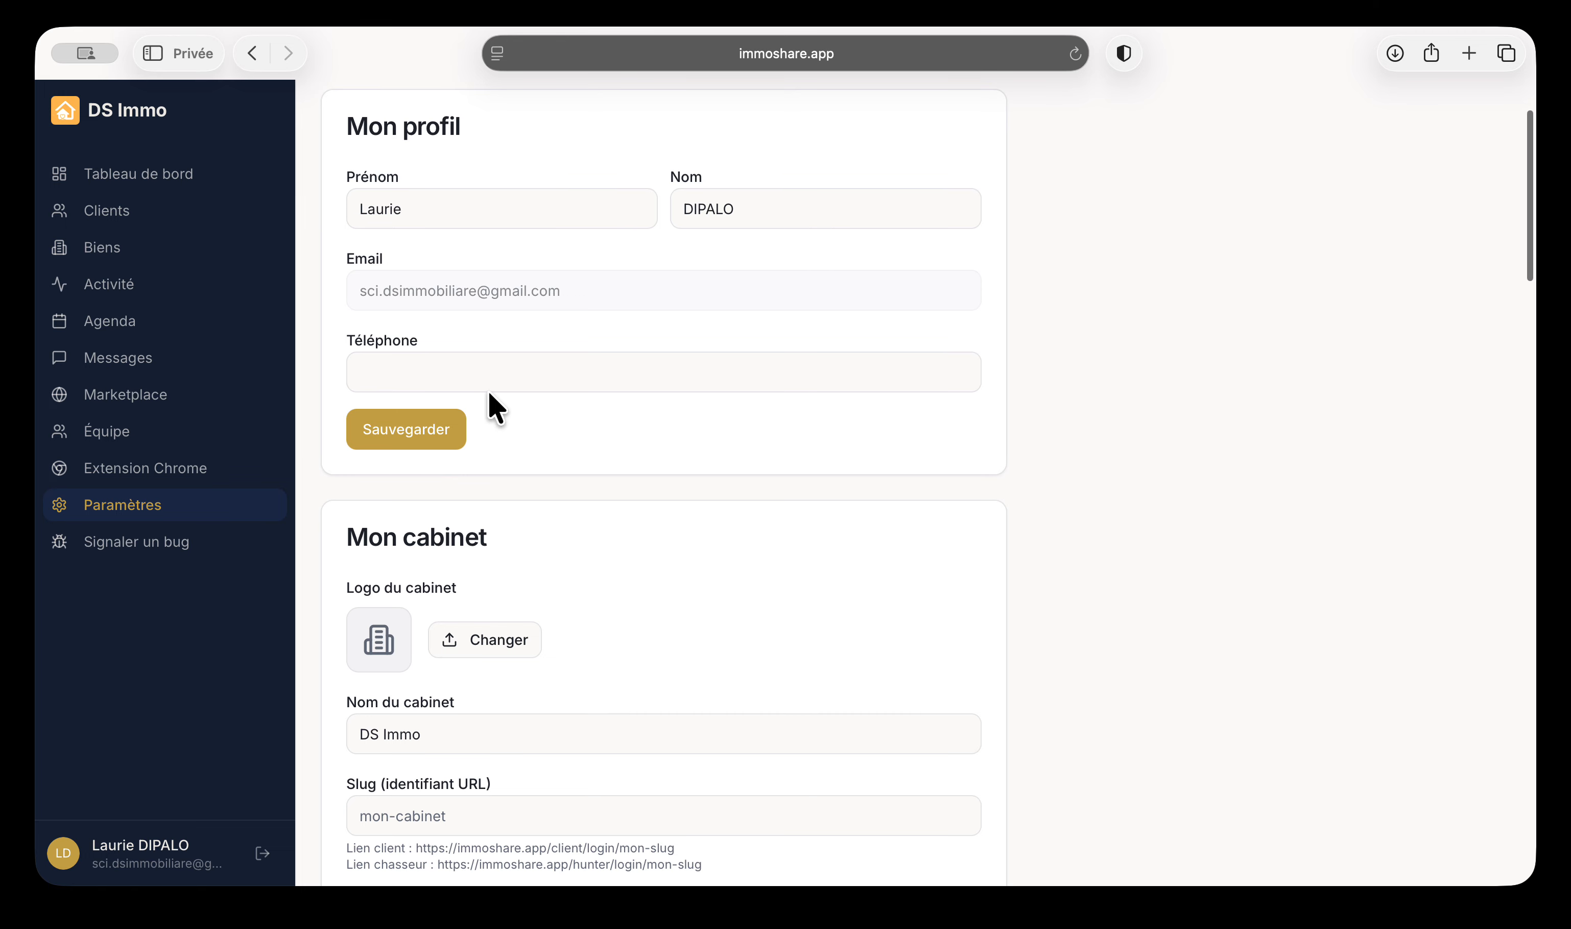
pyautogui.scroll(-5, 421, 424)
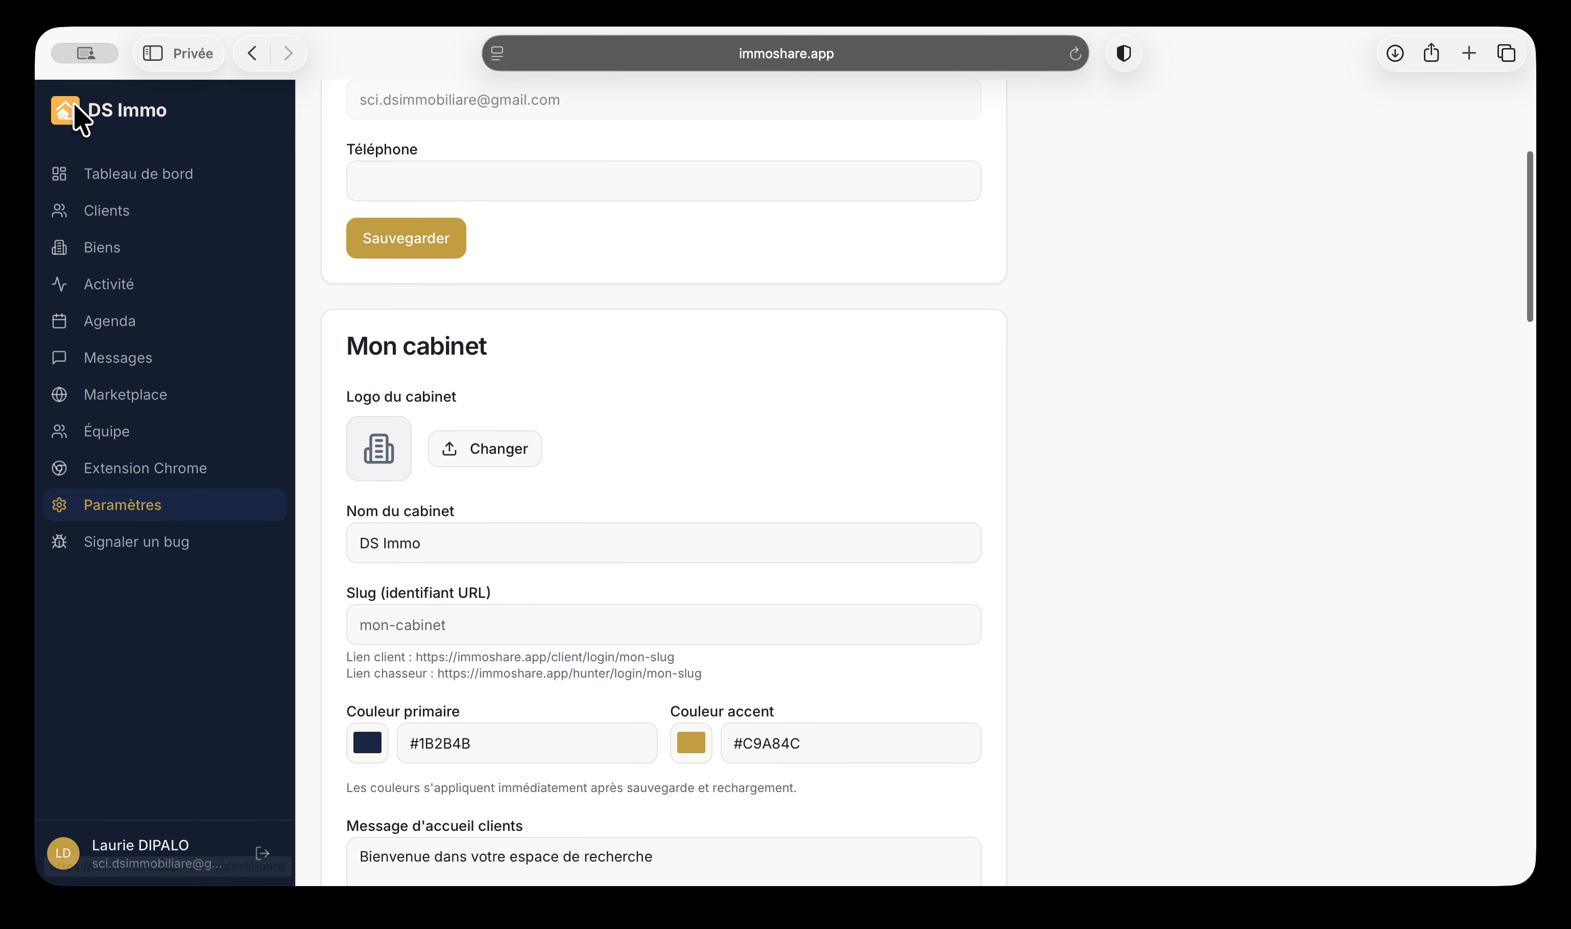
pyautogui.moveTo(77, 110); pyautogui.dragTo(201, 108)
pyautogui.scroll(-2, 438, 480)
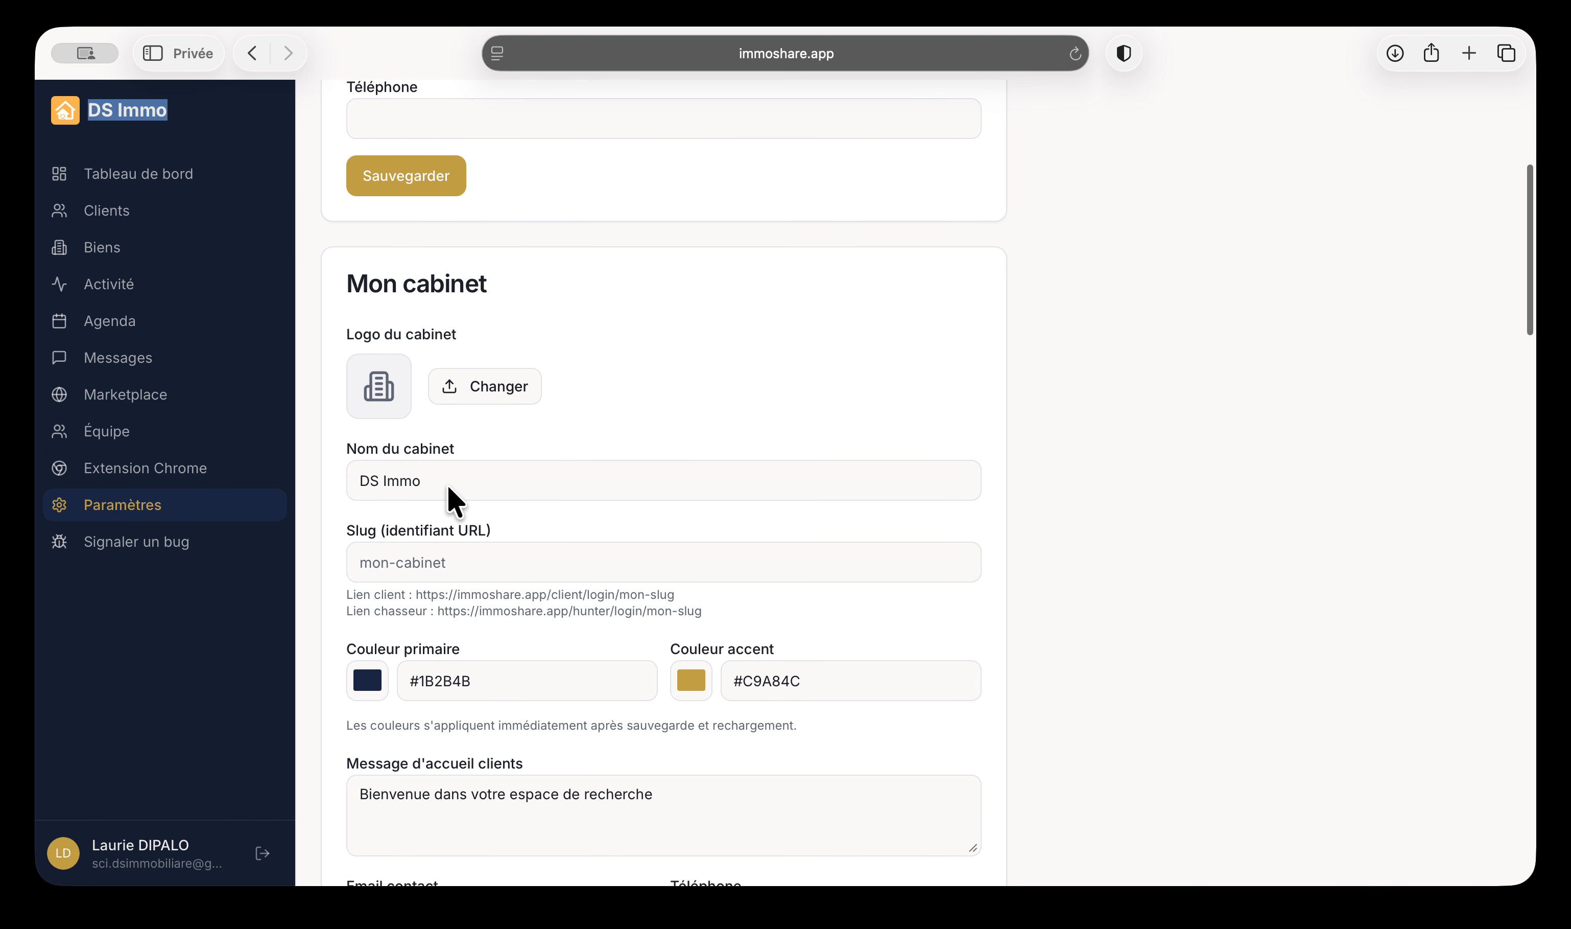
# Select the full client and hunter login URLs, then scroll through the remaining settings
pyautogui.click(396, 567)
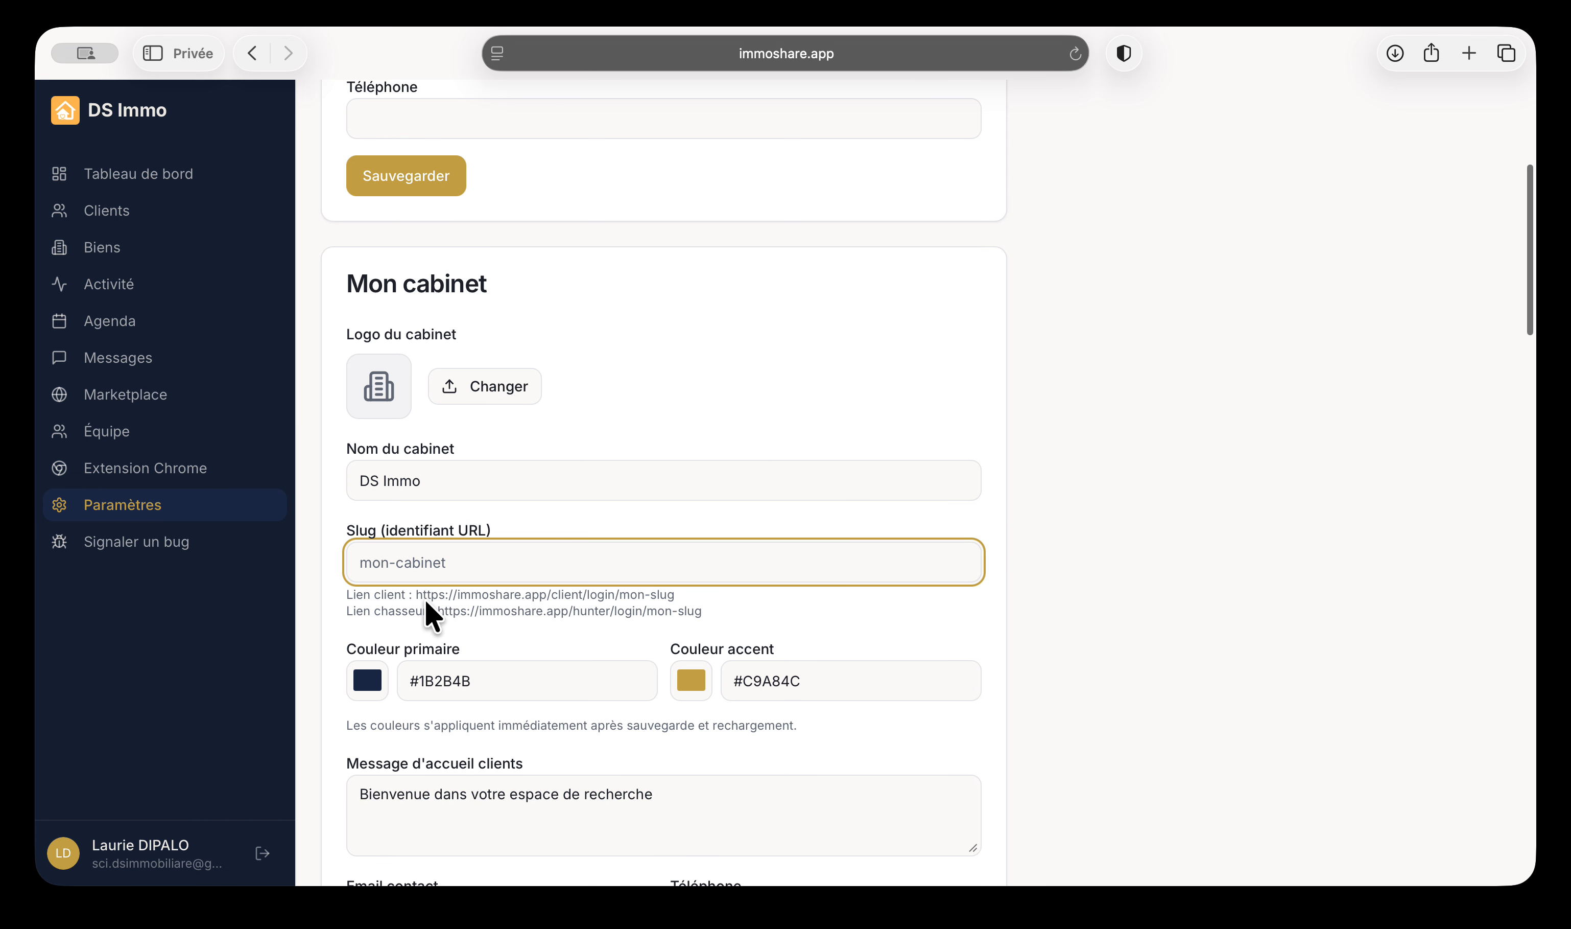
pyautogui.moveTo(414, 595); pyautogui.dragTo(687, 594)
pyautogui.scroll(-1, 828, 609)
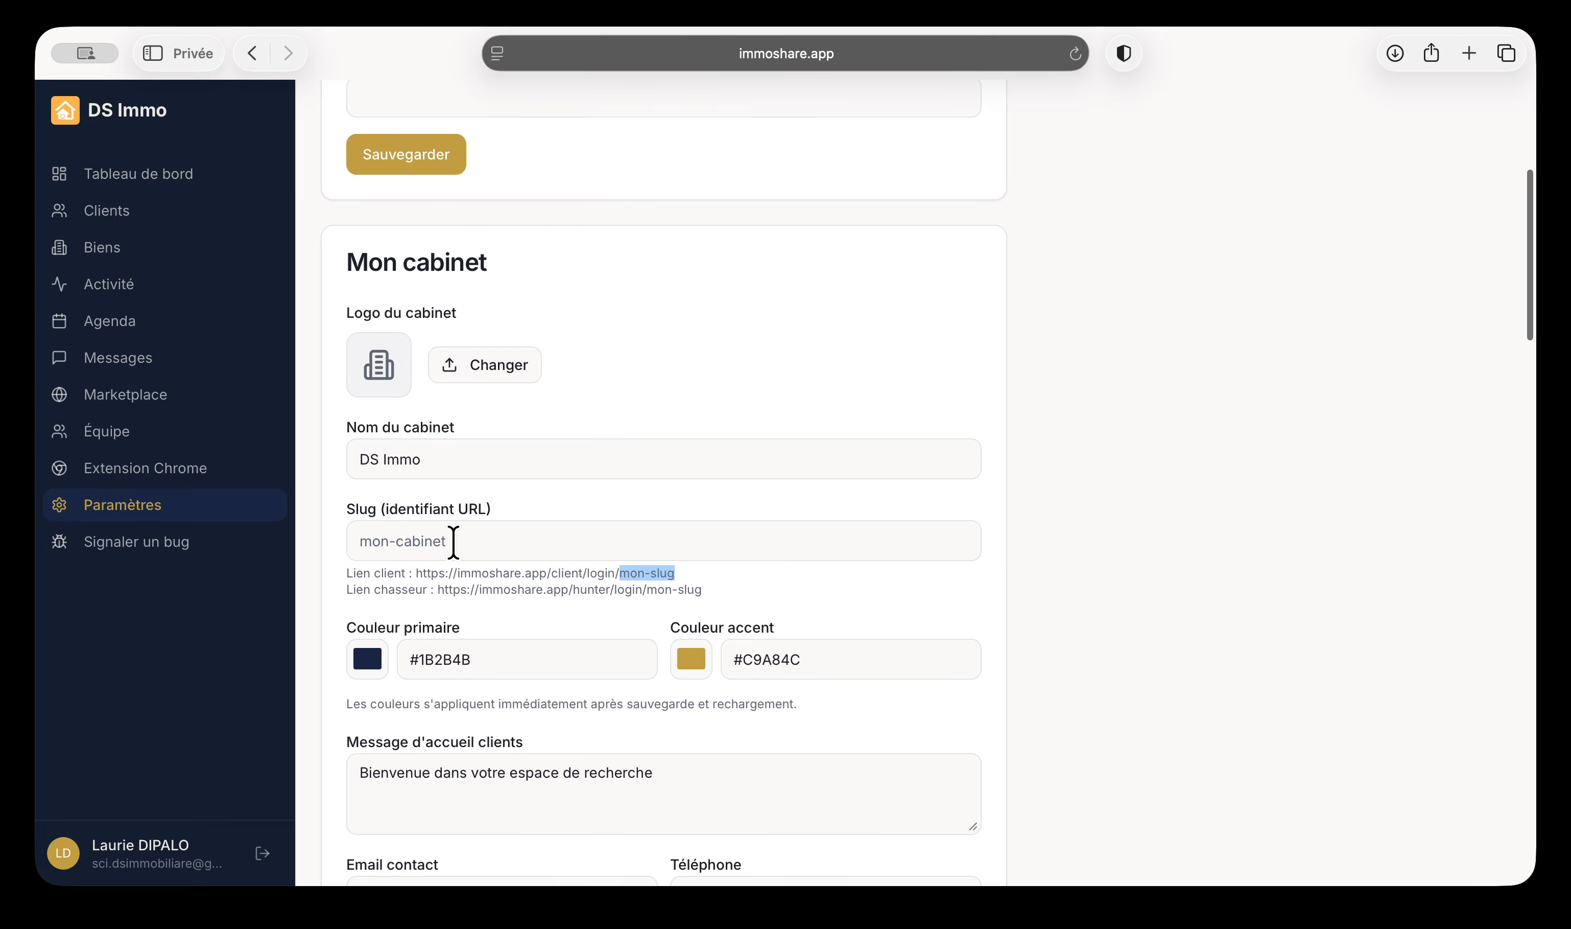
pyautogui.moveTo(418, 572); pyautogui.dragTo(693, 571)
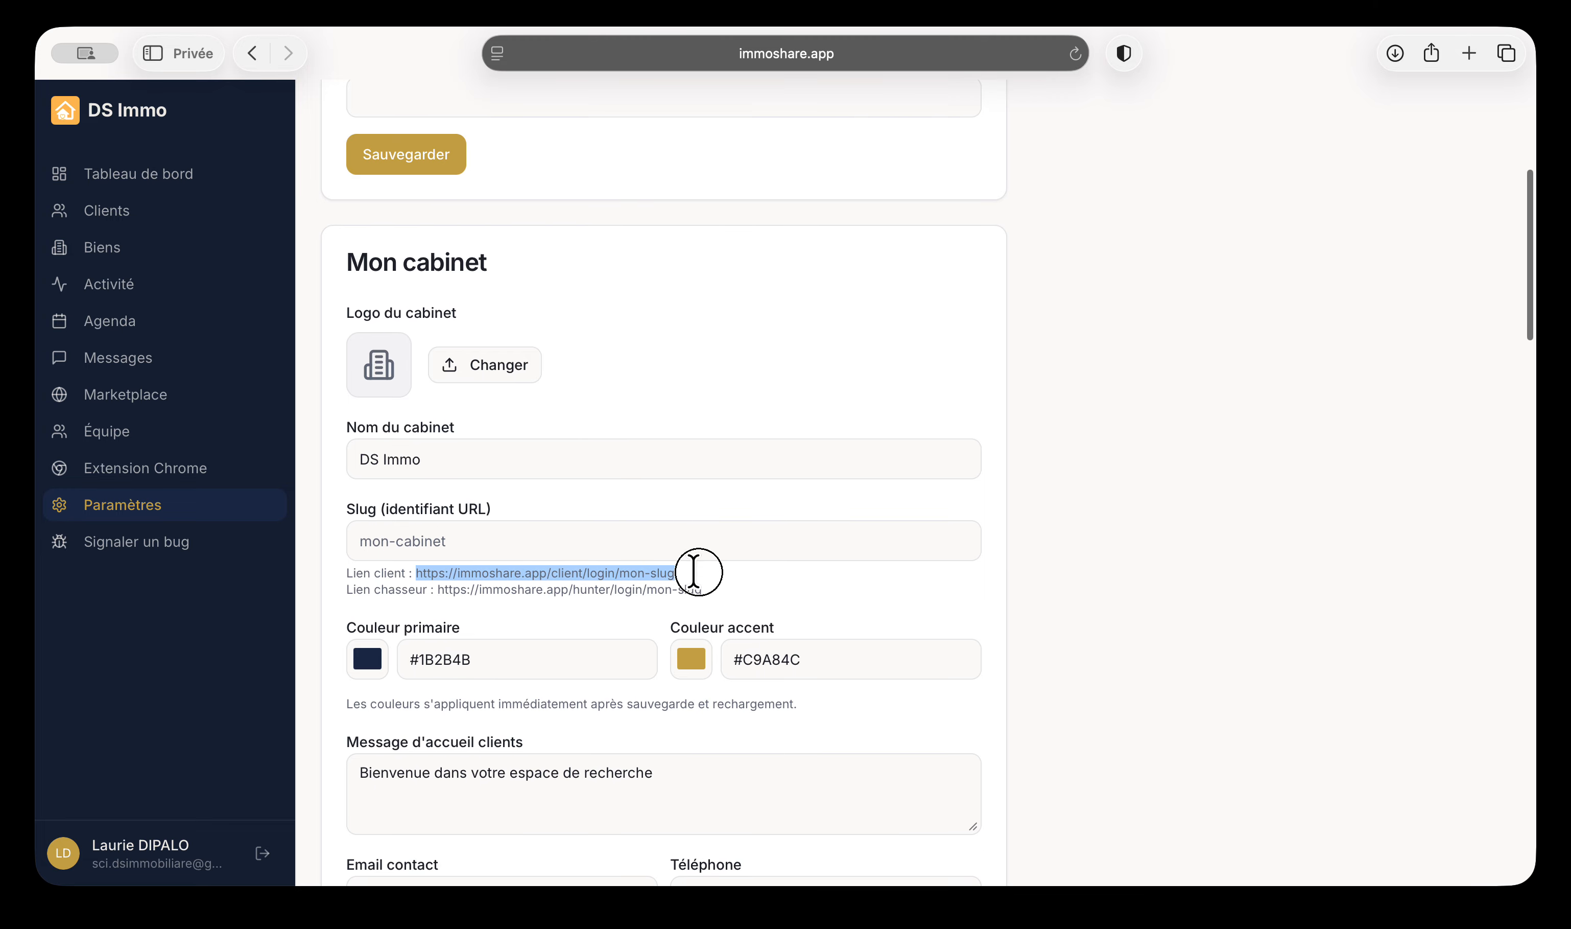
pyautogui.moveTo(433, 588); pyautogui.dragTo(719, 588)
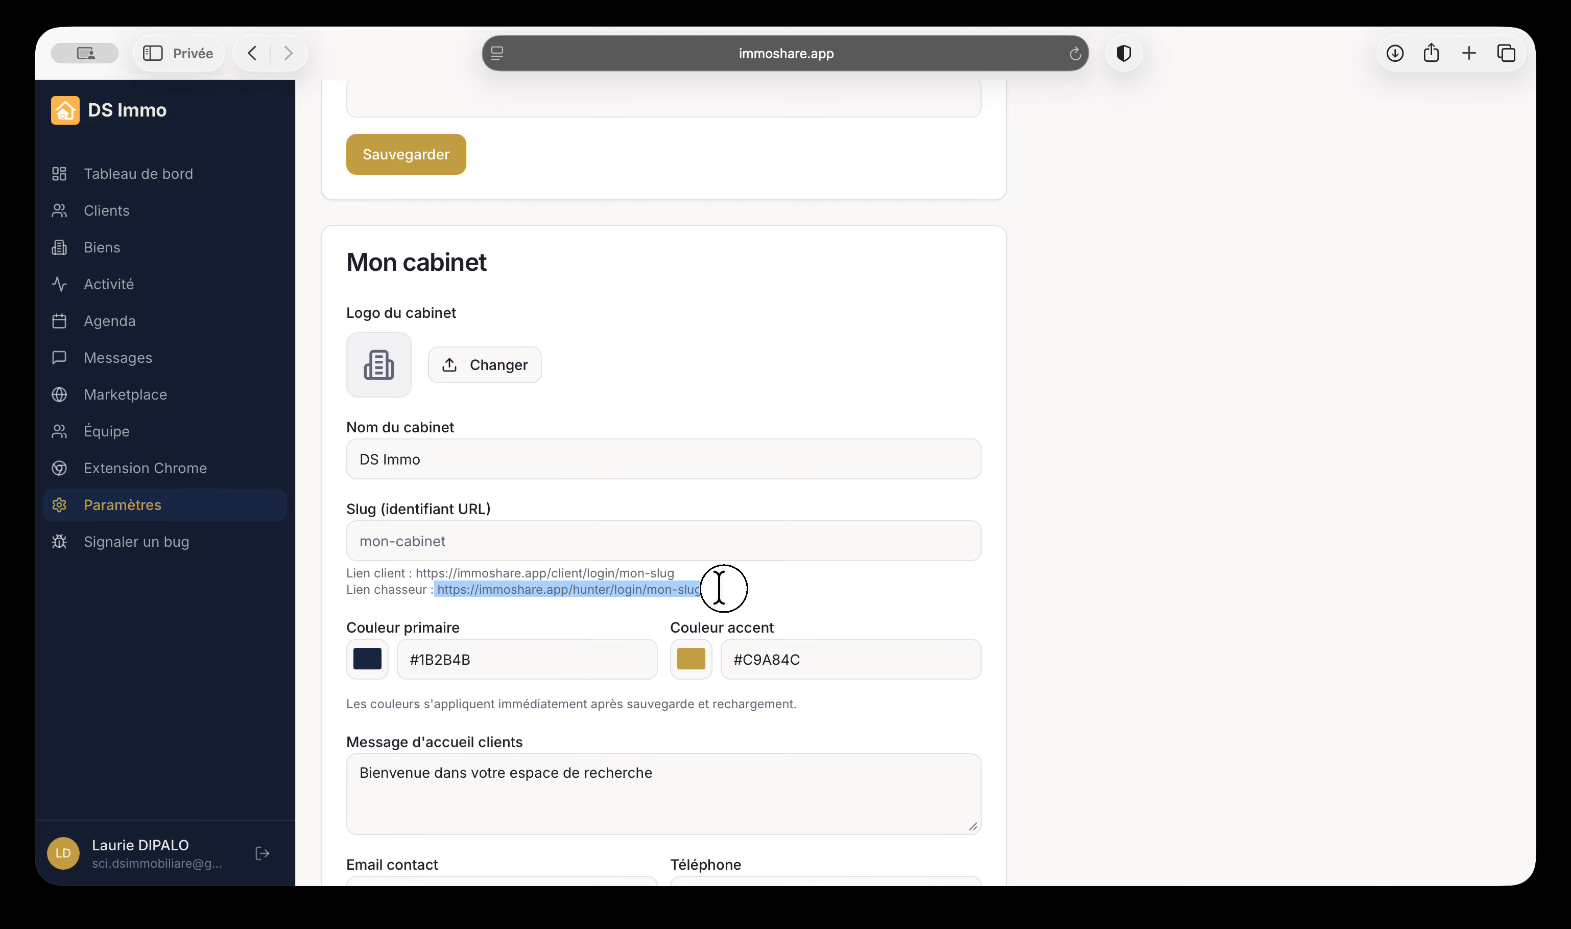
pyautogui.scroll(-2, 853, 606)
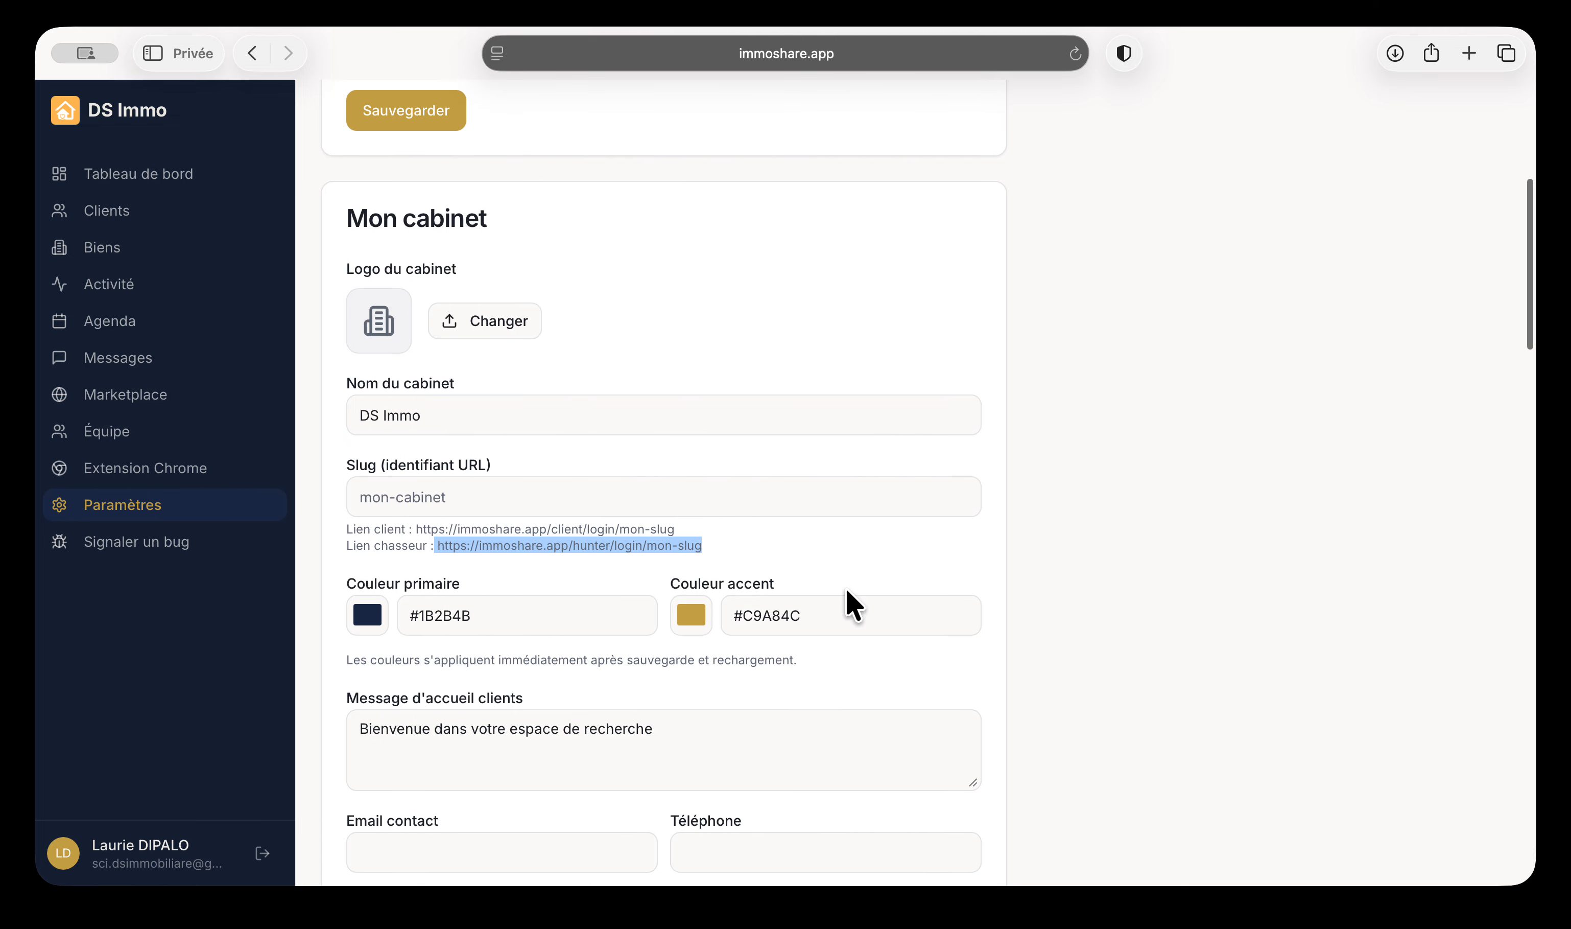
pyautogui.scroll(-5, 446, 555)
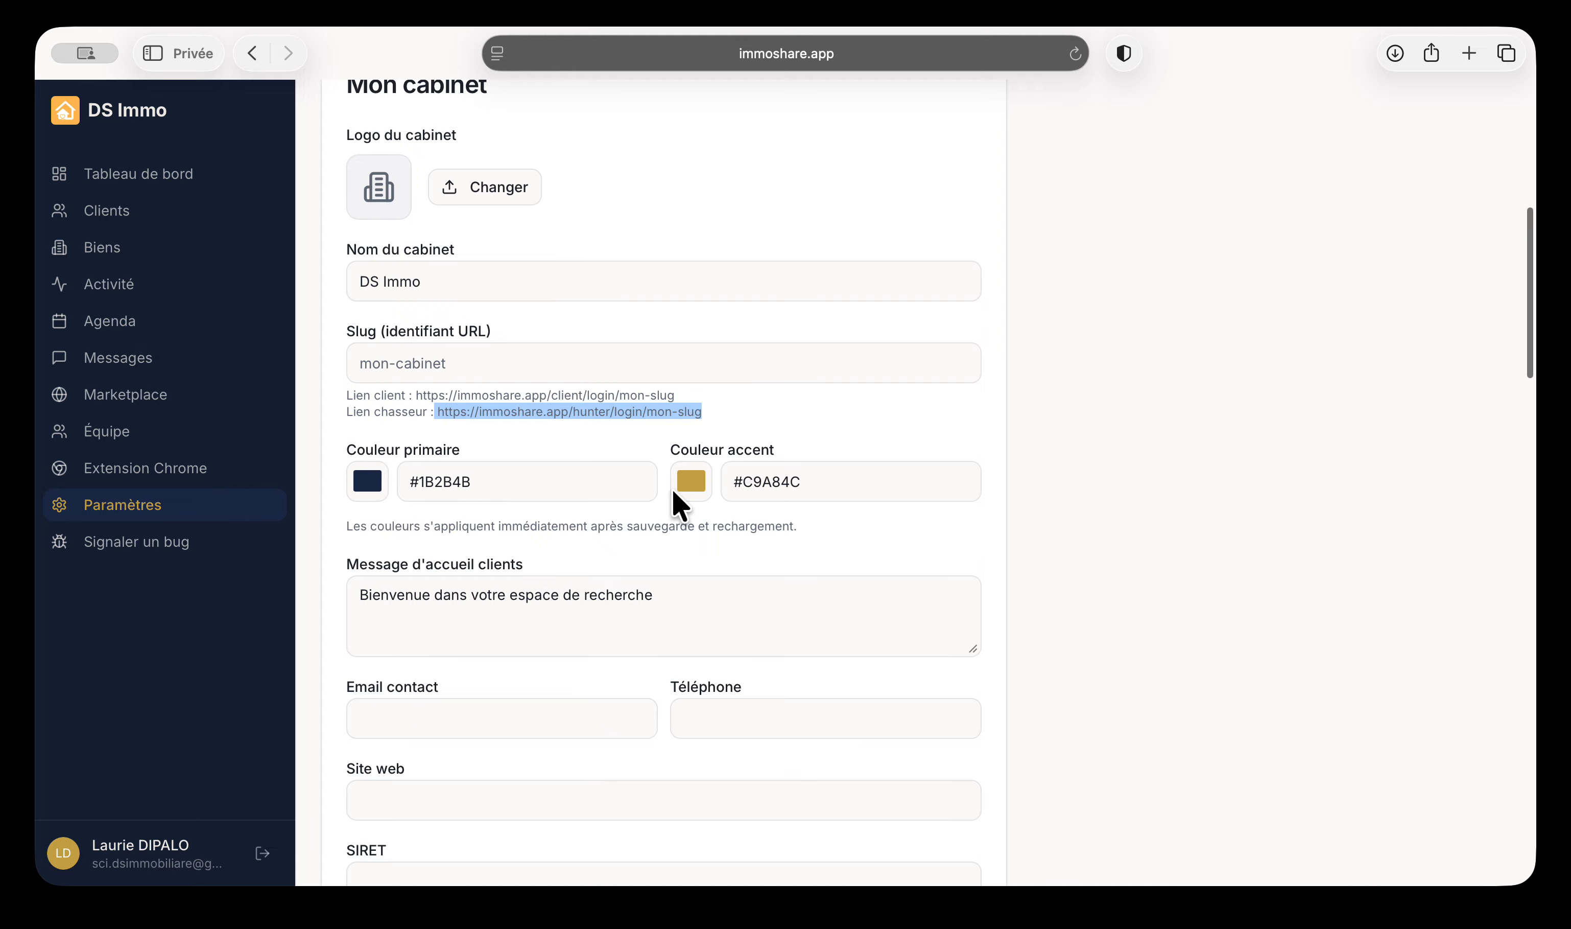
pyautogui.scroll(-5, 672, 487)
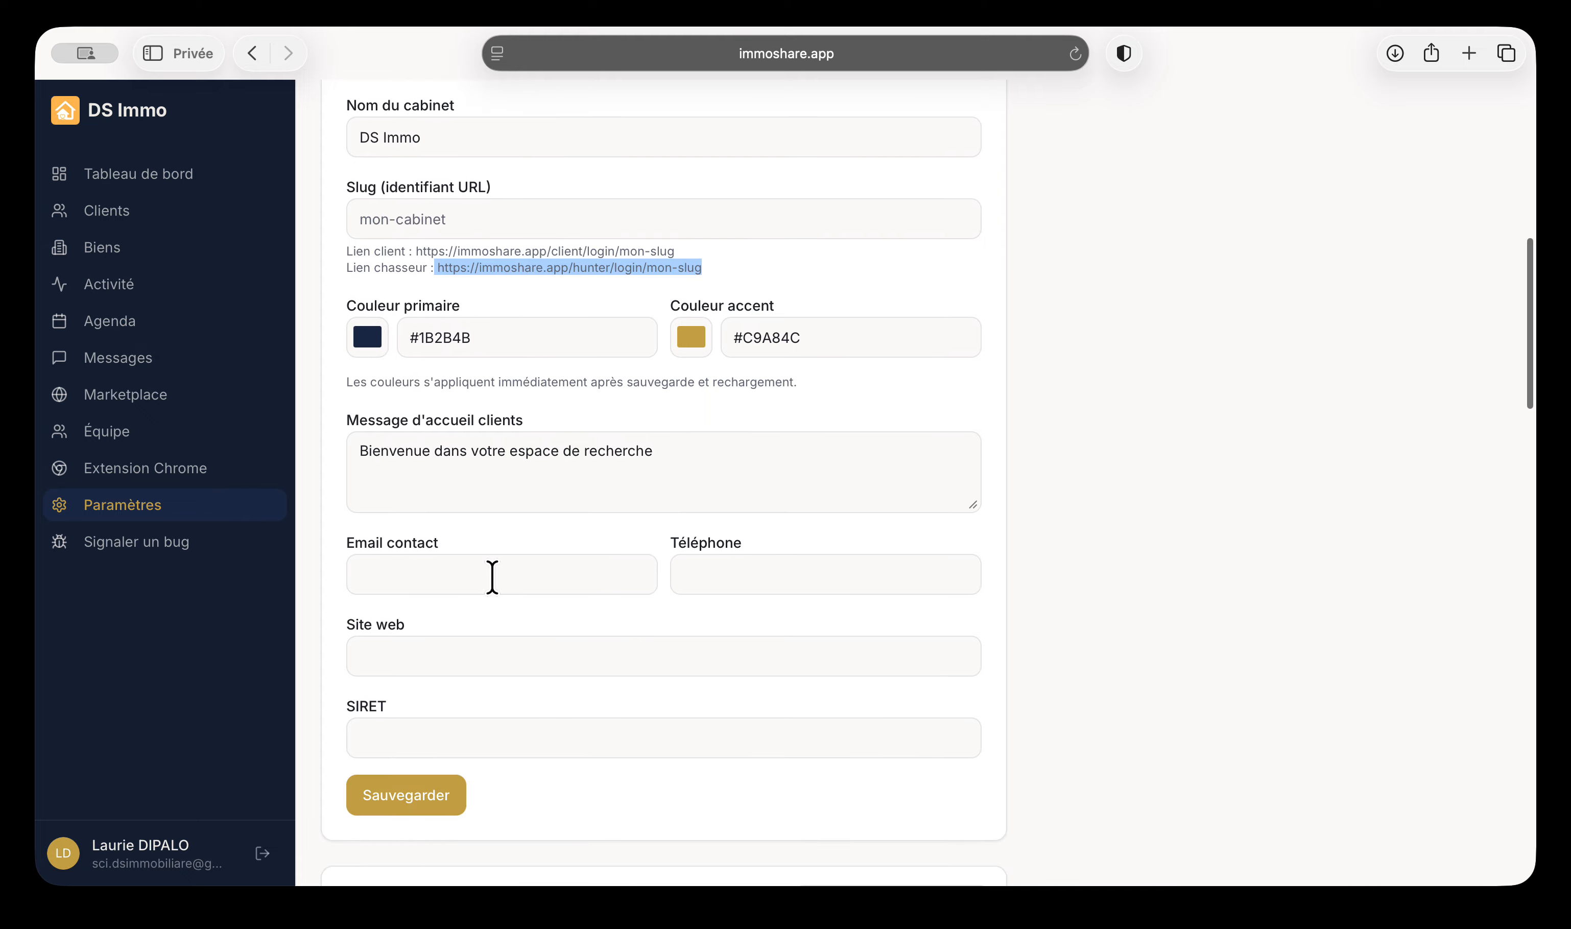
pyautogui.scroll(-8, 493, 578)
pyautogui.scroll(-8, 513, 580)
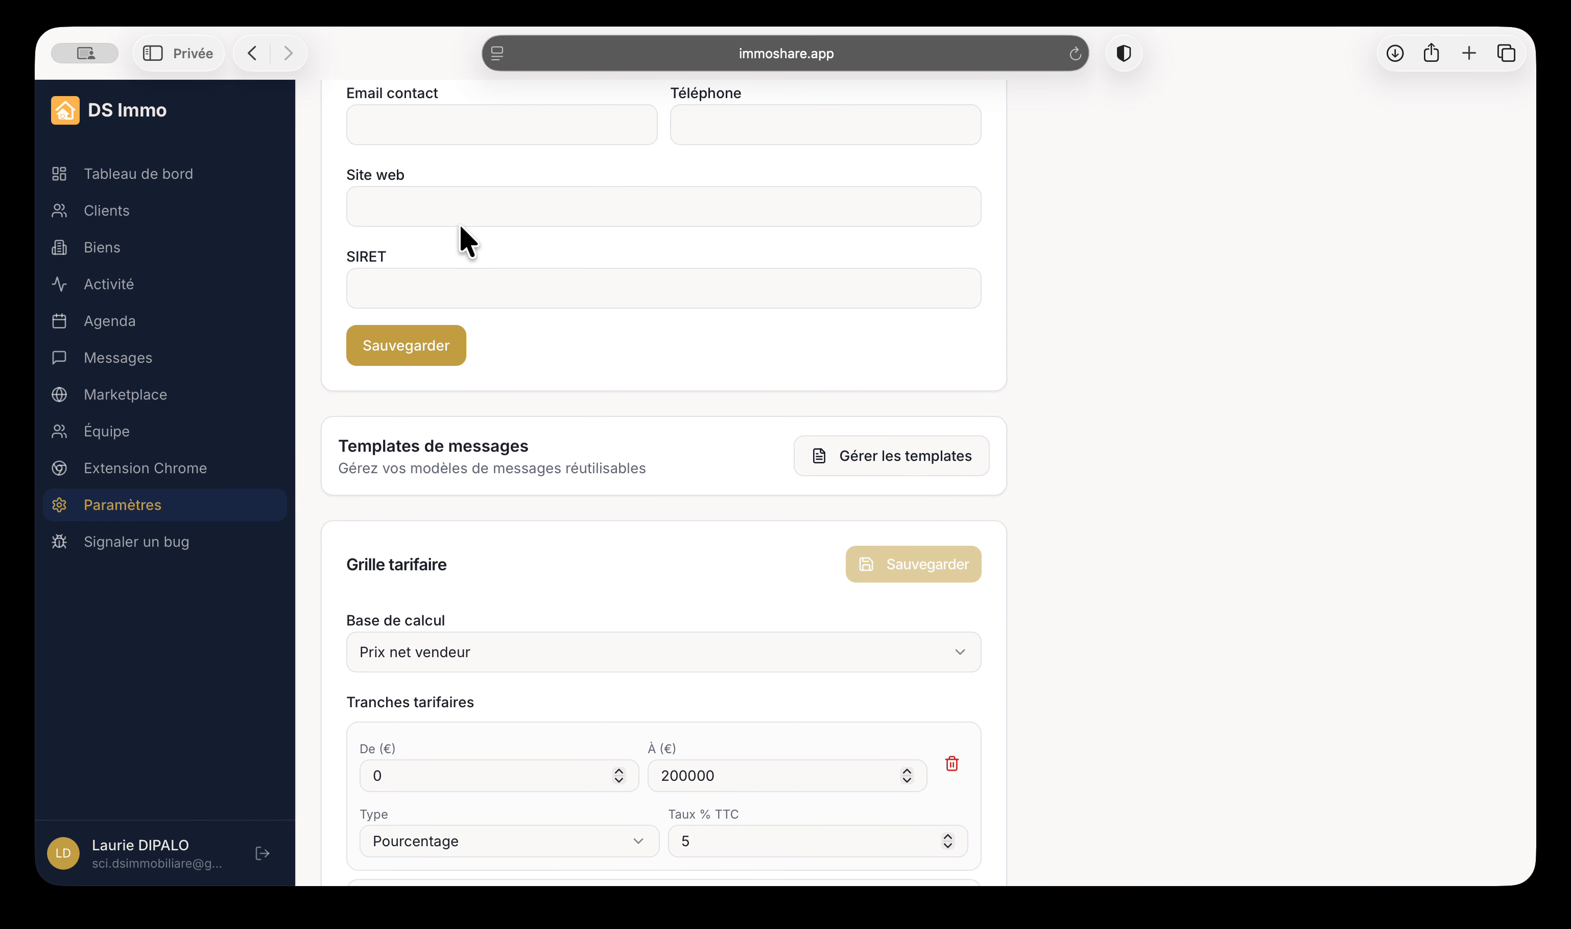
# Load the default templates Nouveau bien, Relance douce, Confirmation RDV and Bien retiré du marché
pyautogui.click(895, 454)
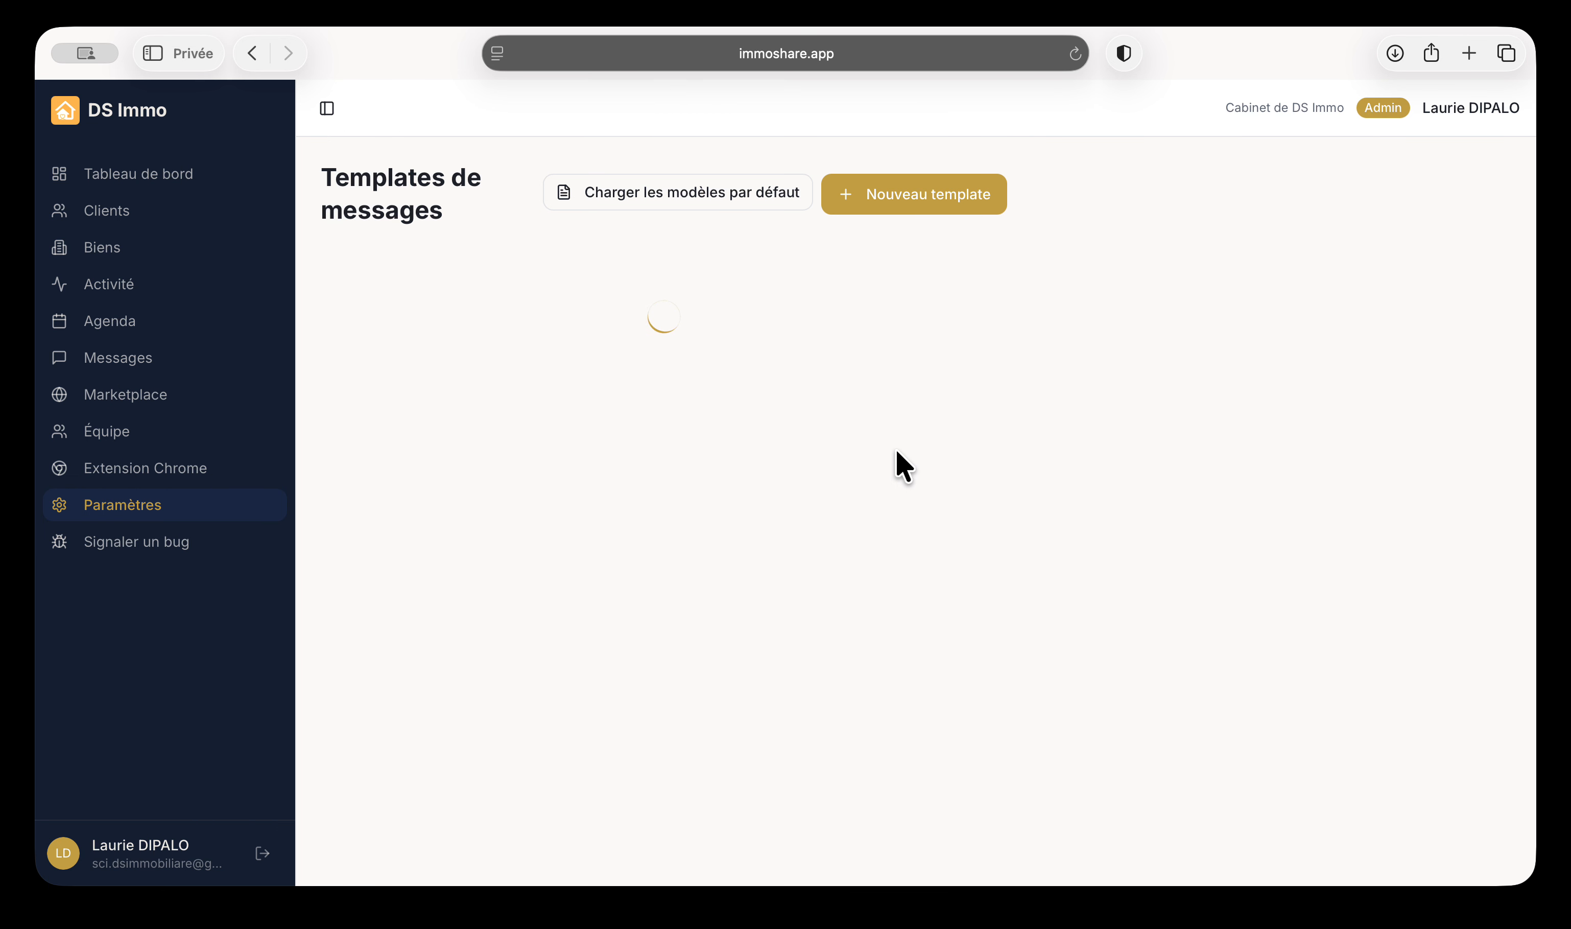
pyautogui.click(721, 192)
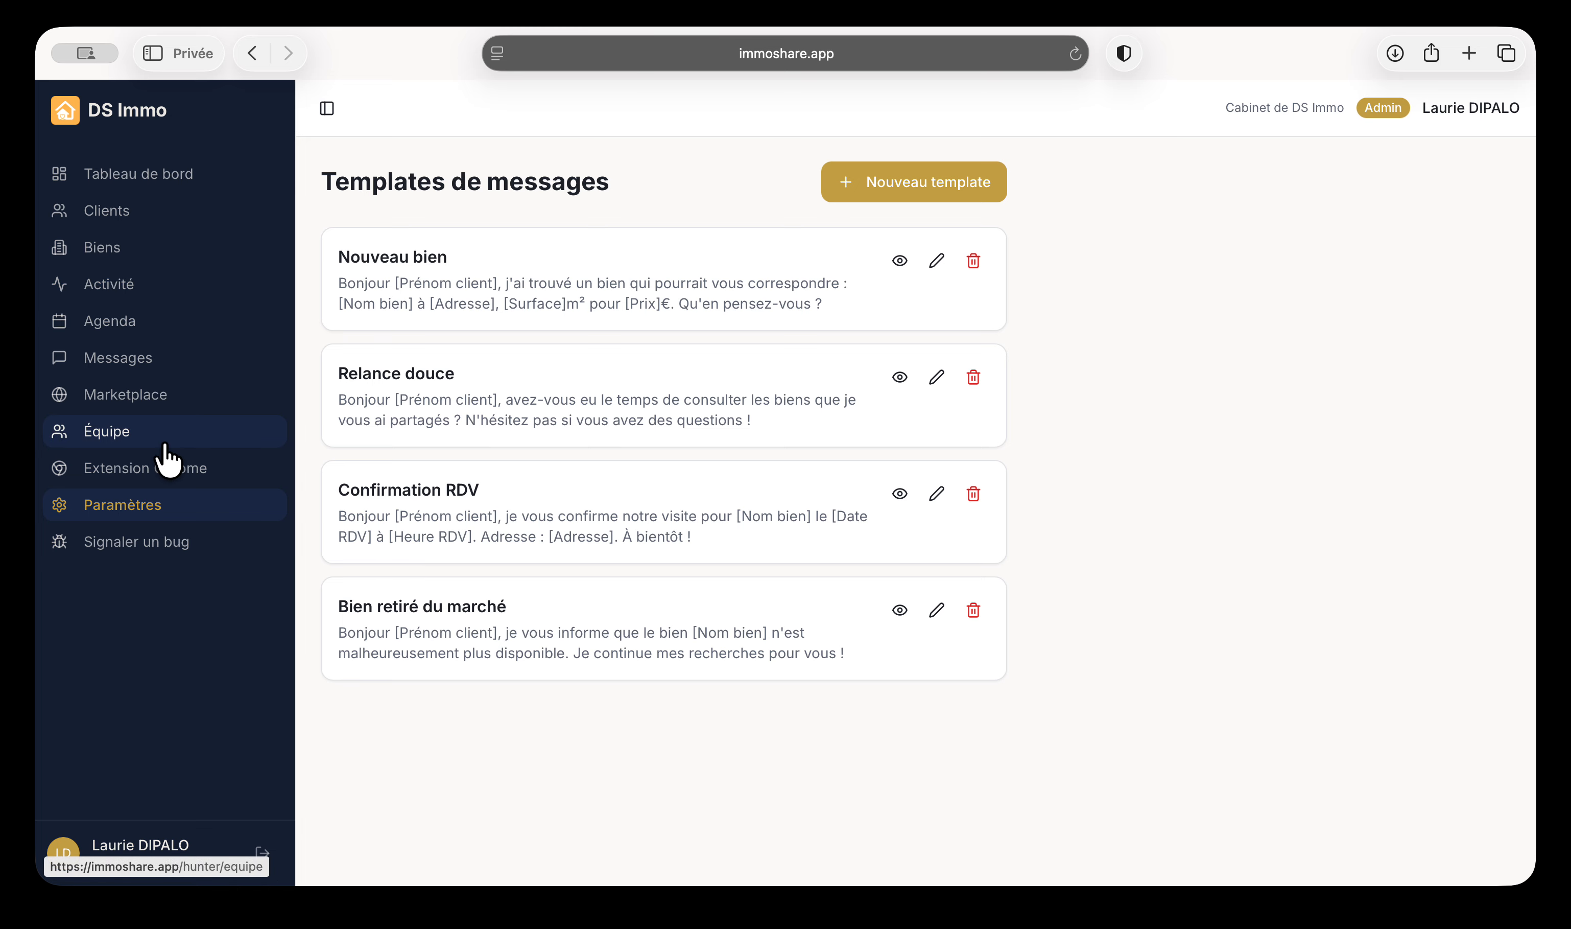
# Go back to the settings, briefly revisit the dashboard, then reopen Paramètres
pyautogui.click(95, 507)
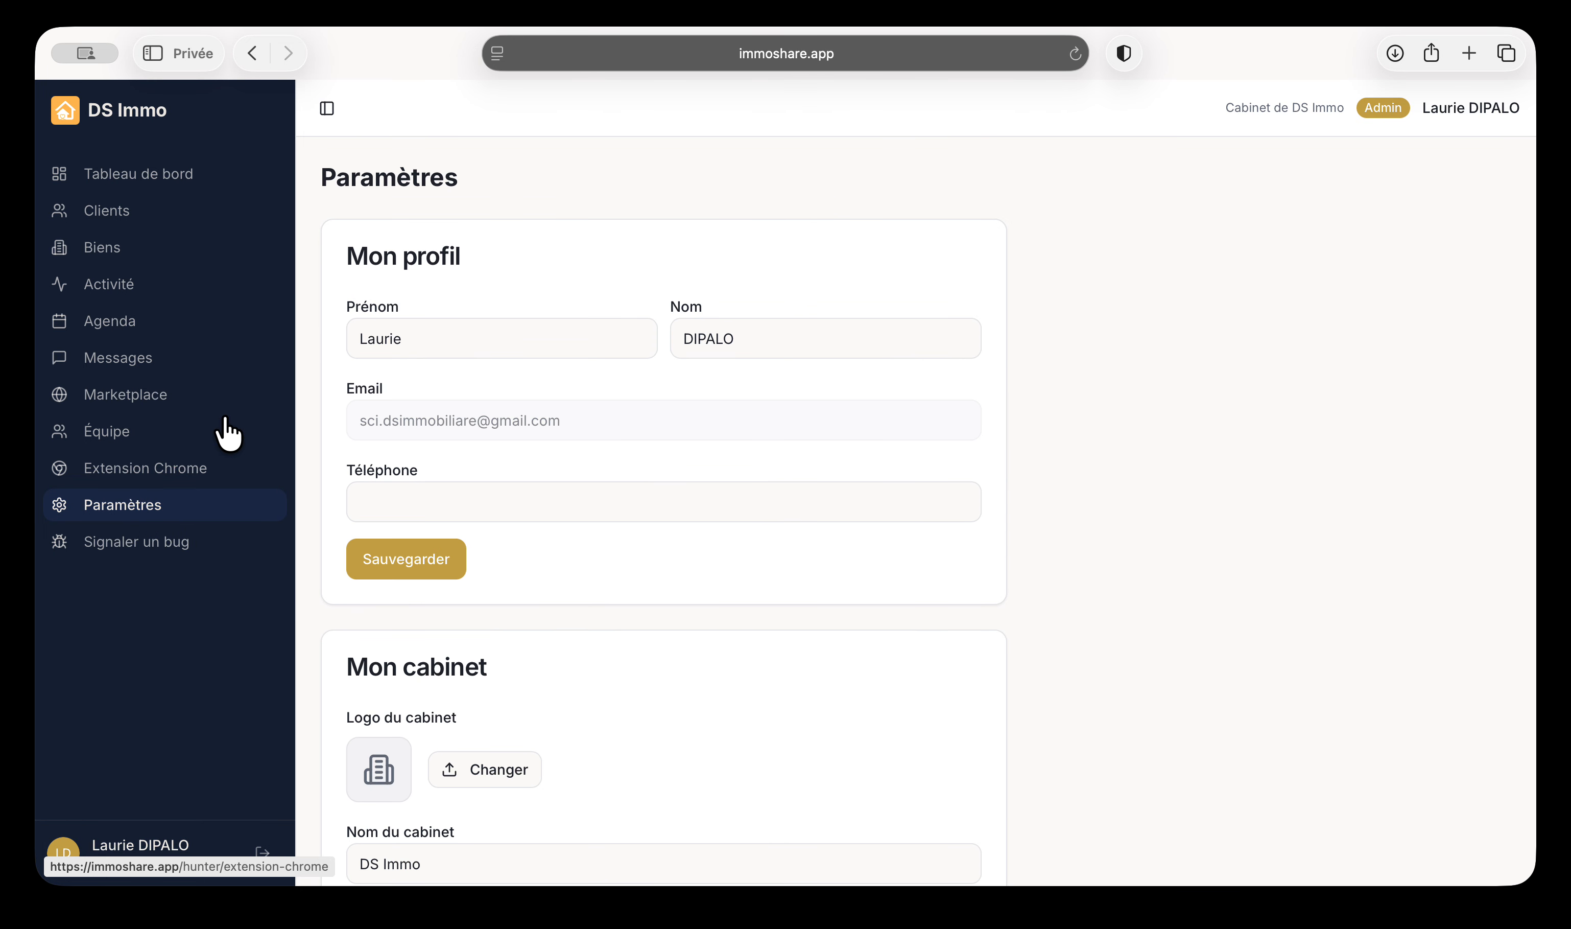
pyautogui.scroll(-10, 609, 479)
pyautogui.scroll(-10, 609, 469)
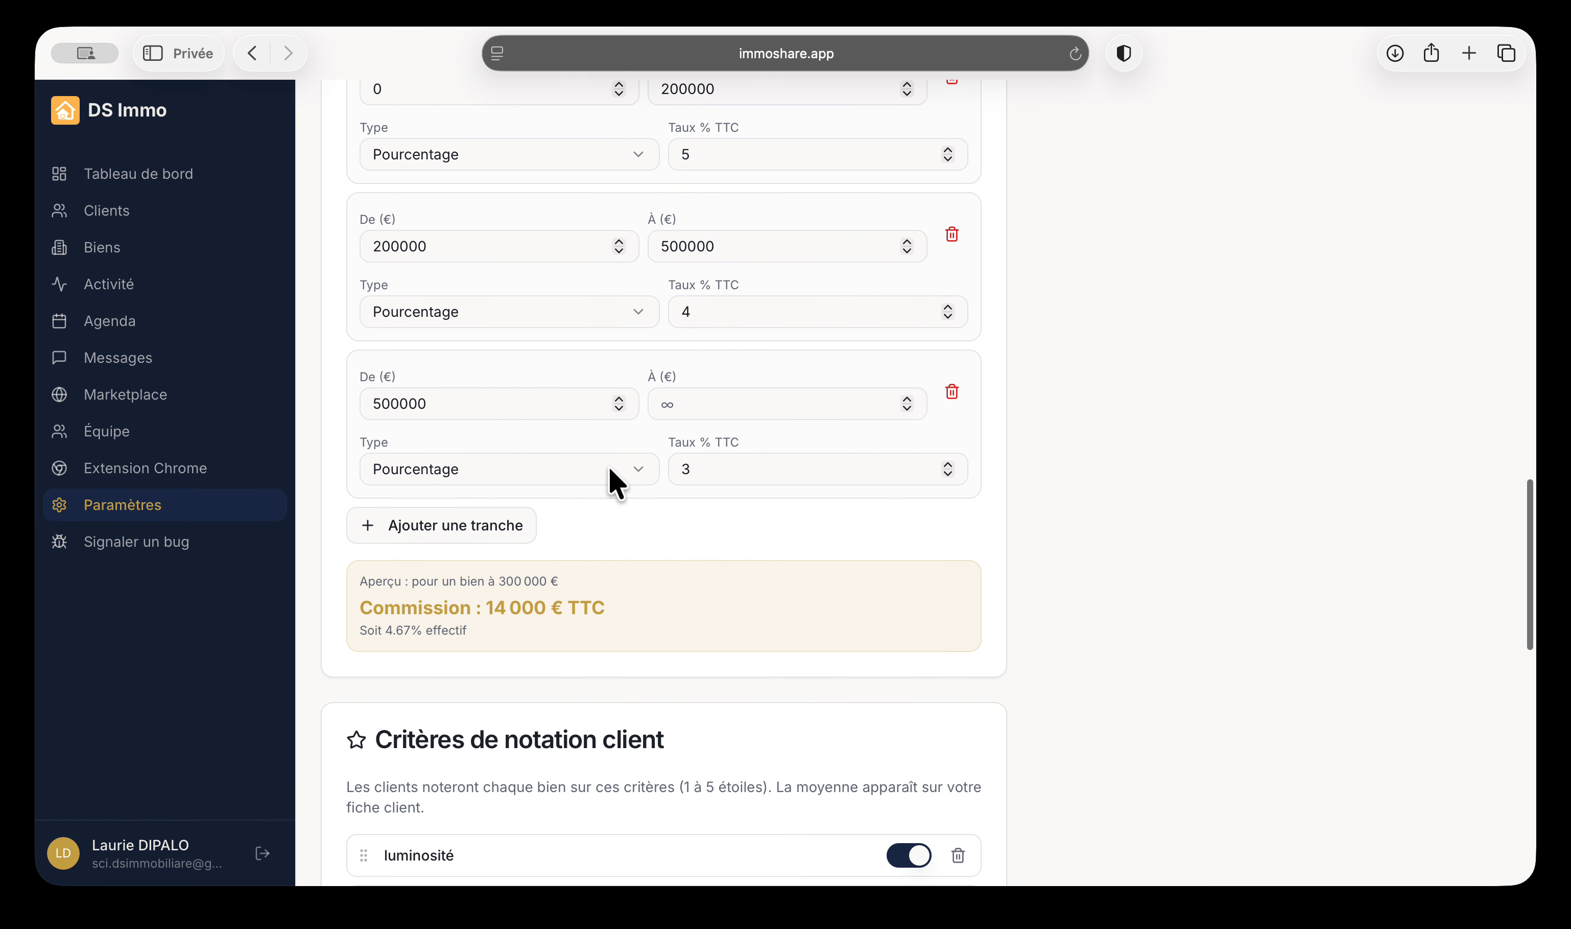
pyautogui.scroll(5, 609, 469)
pyautogui.scroll(-3, 610, 476)
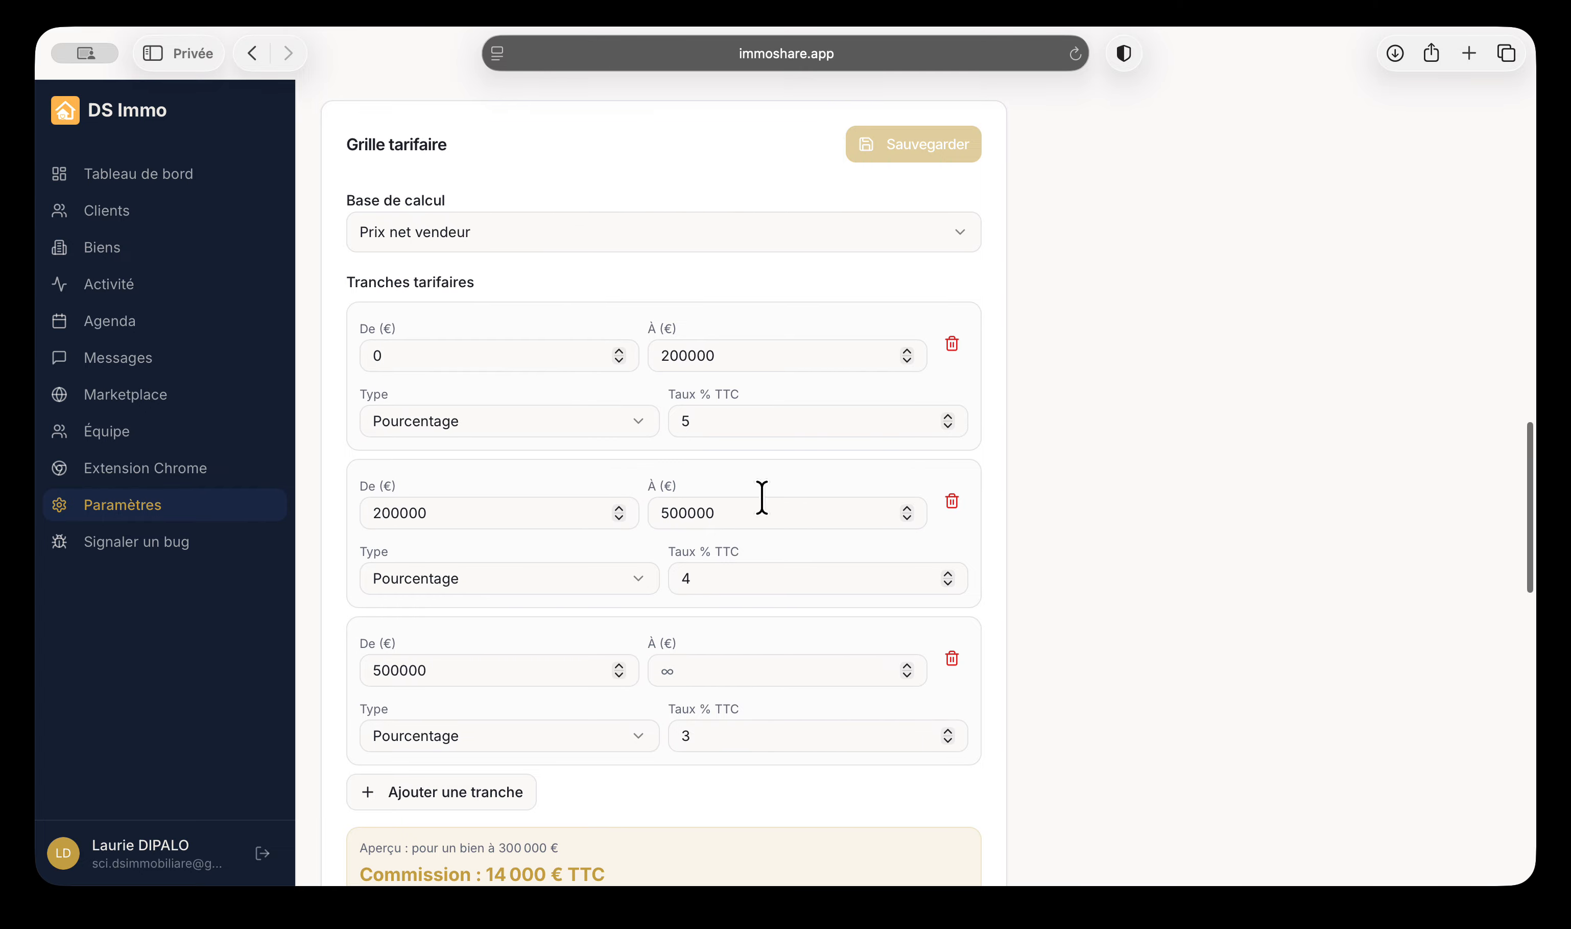
pyautogui.click(128, 175)
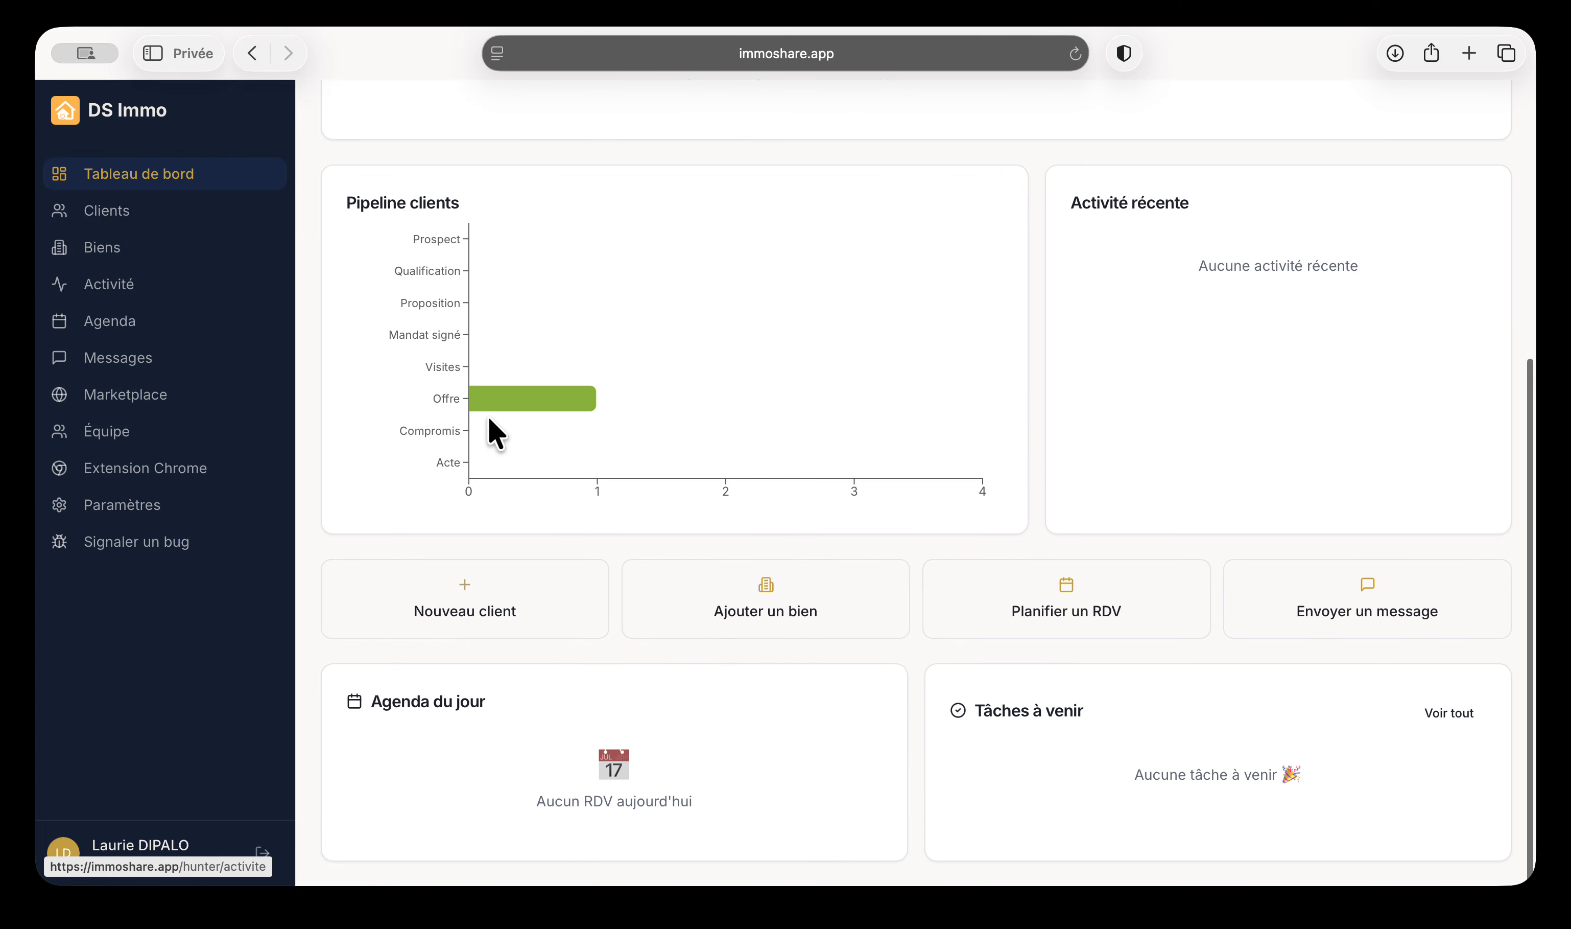
pyautogui.scroll(5, 680, 475)
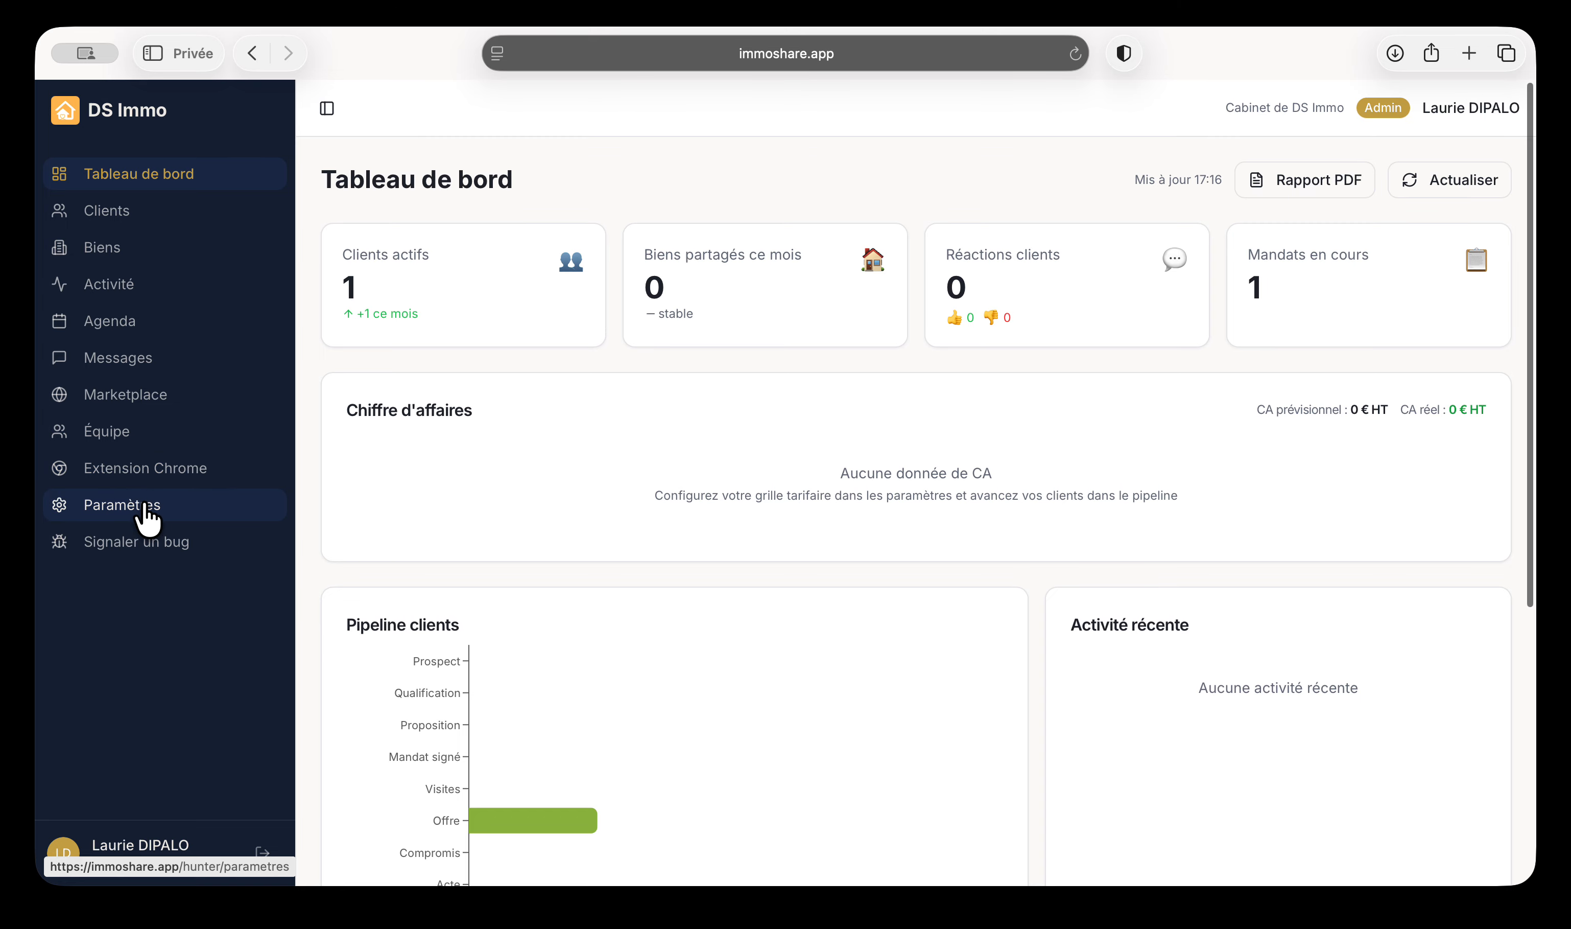
pyautogui.click(190, 505)
pyautogui.scroll(-20, 477, 656)
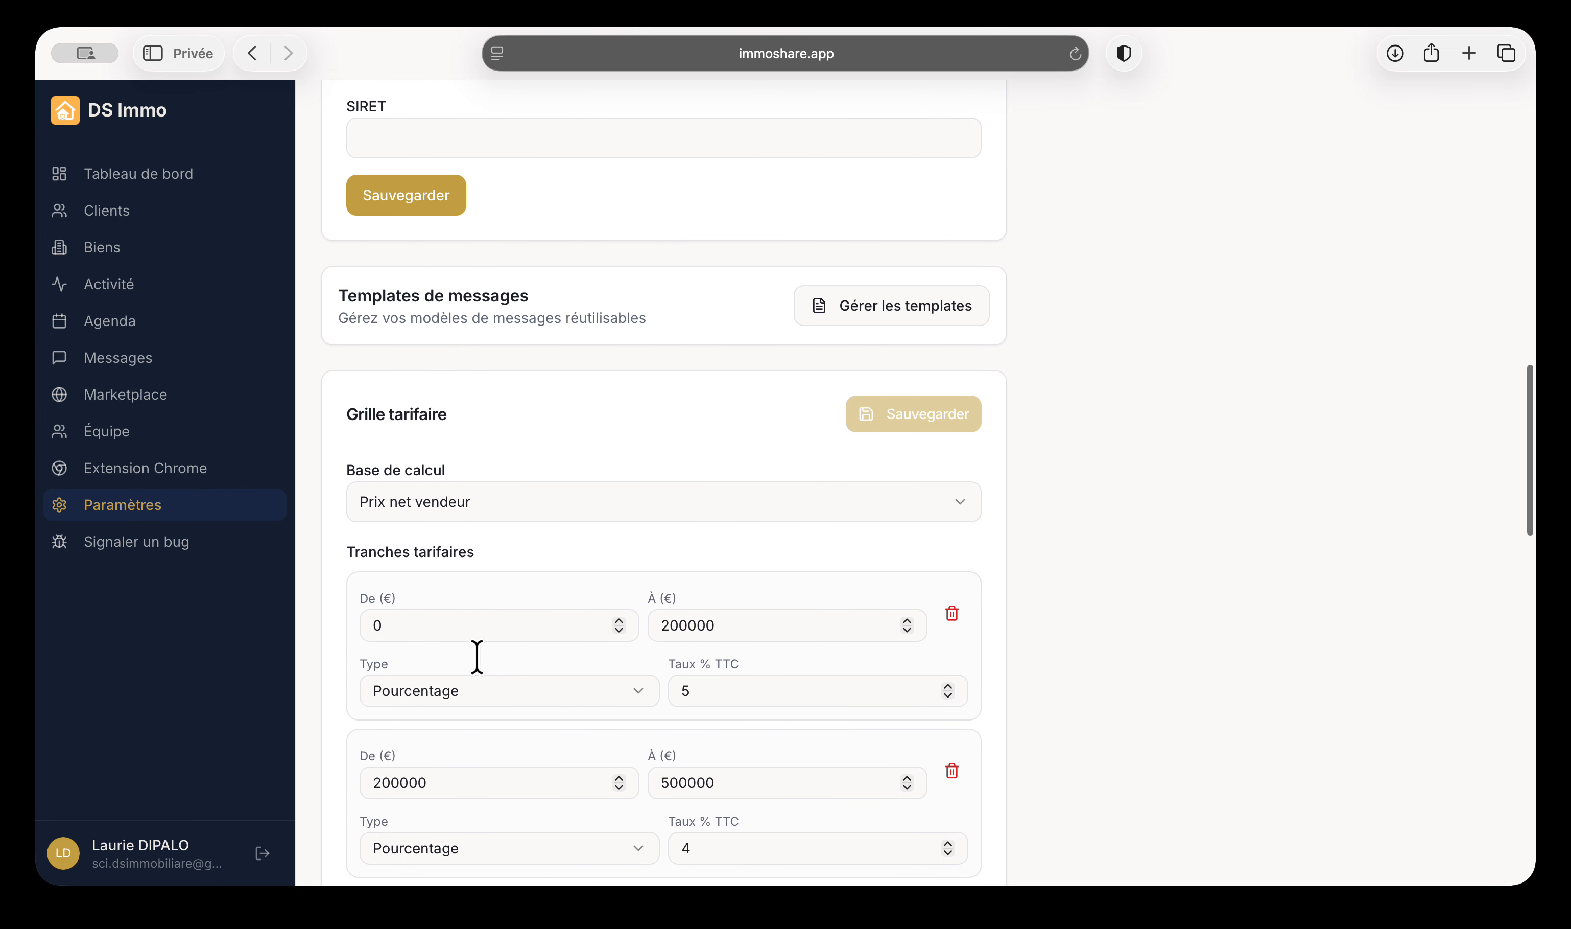
# In Grille tarifaire, set the first tranche (0–200000 €) type to Forfait fixe
pyautogui.click(547, 290)
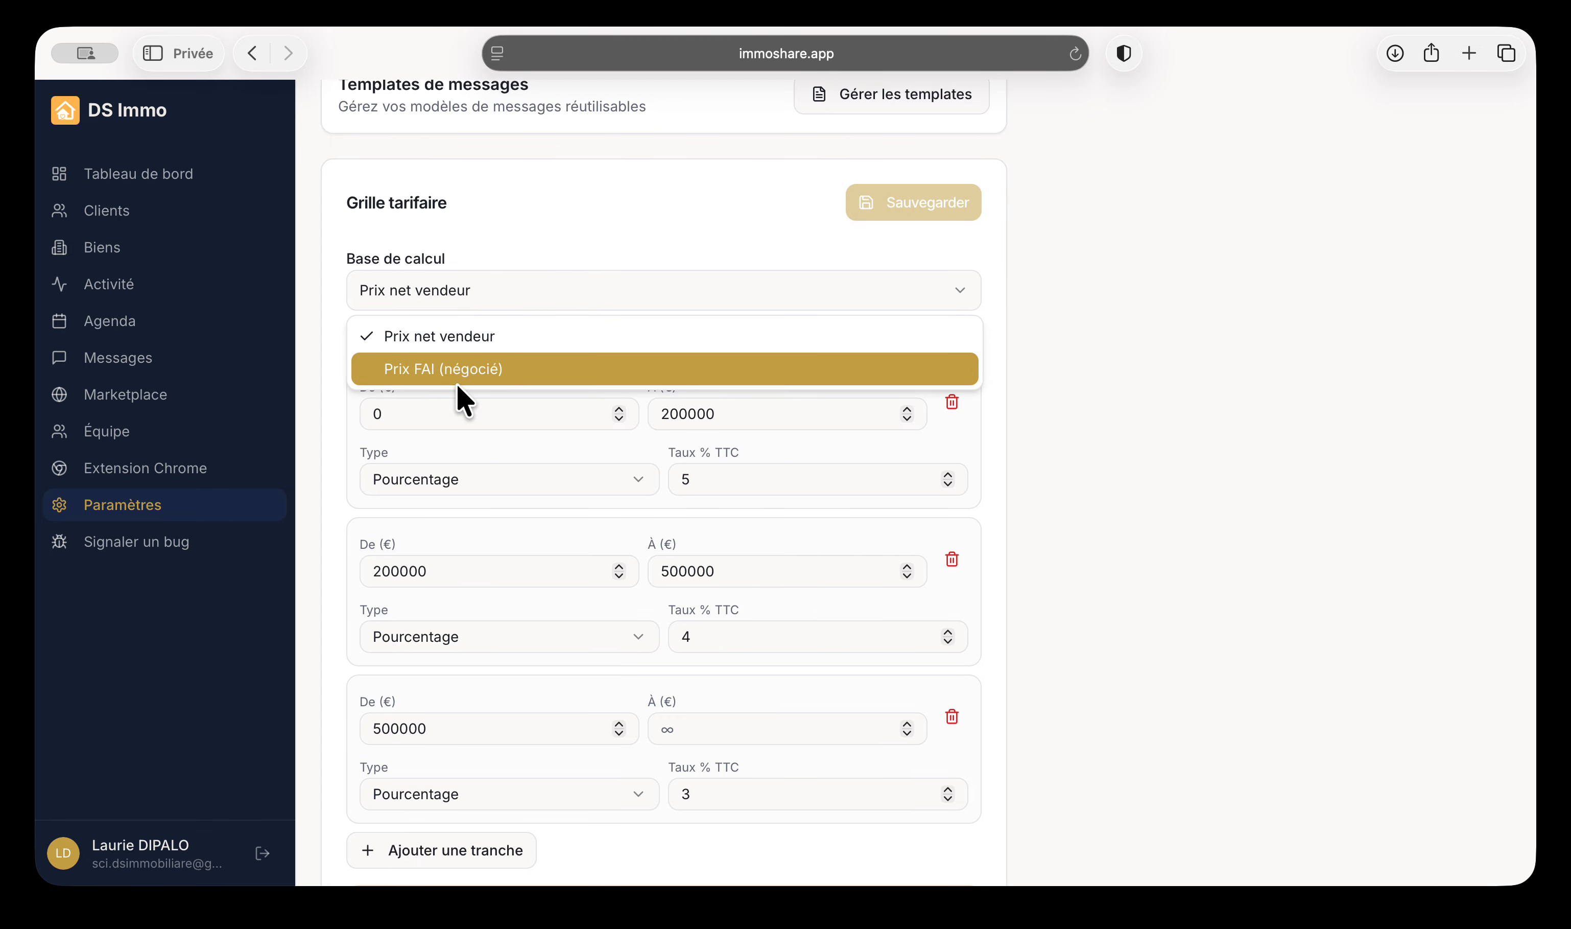
pyautogui.click(487, 422)
pyautogui.click(449, 492)
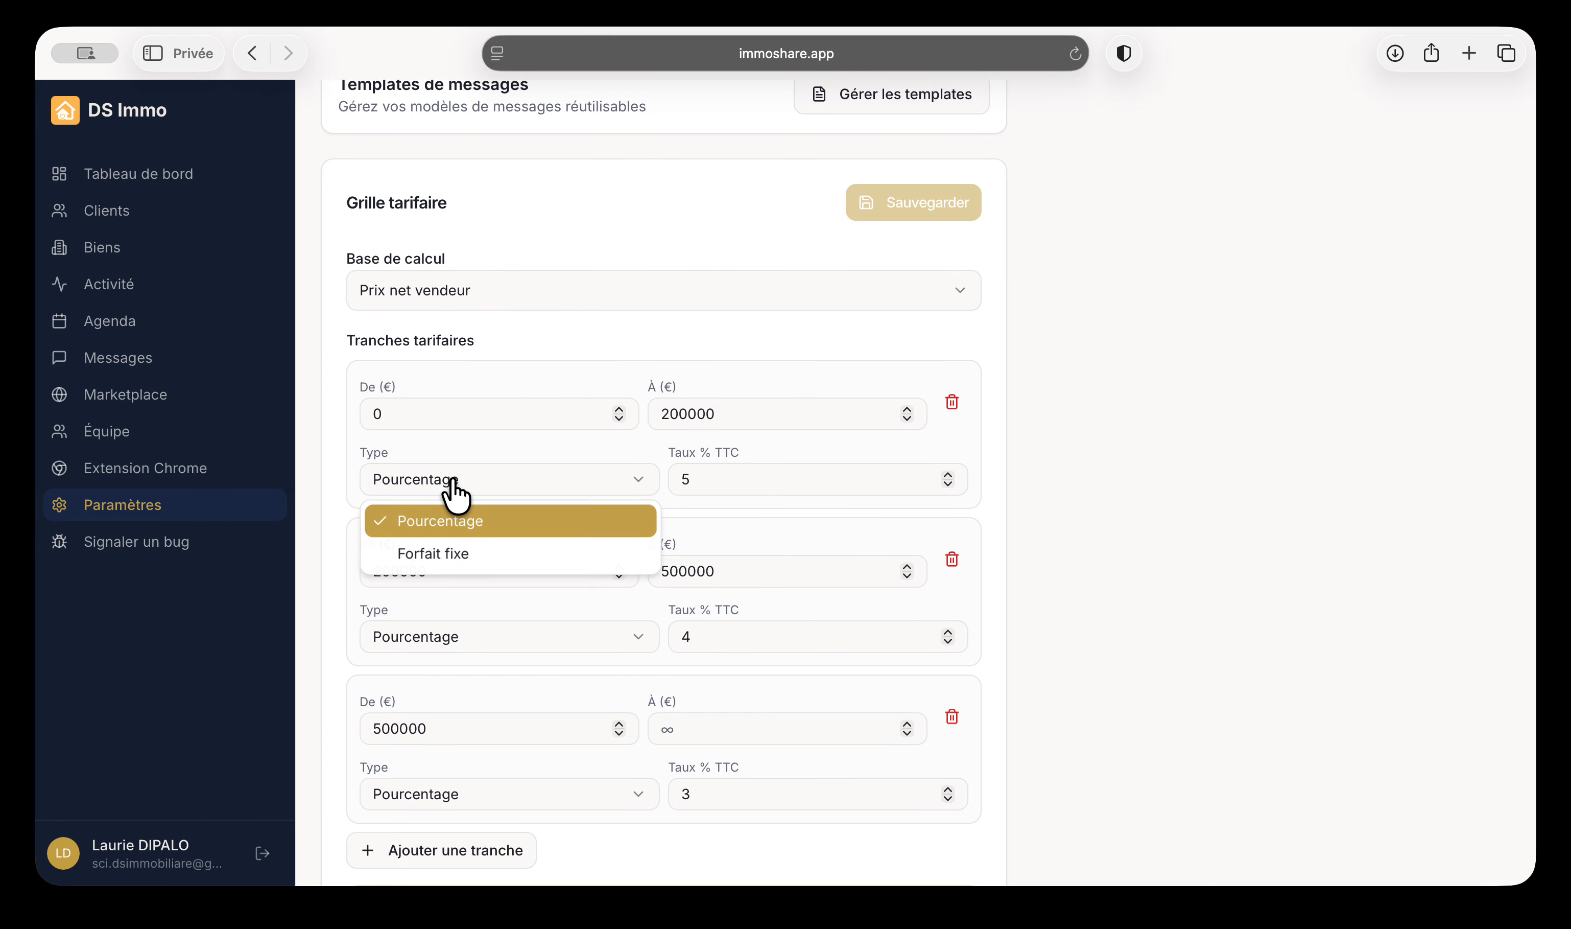
pyautogui.click(449, 554)
pyautogui.scroll(-10, 1096, 580)
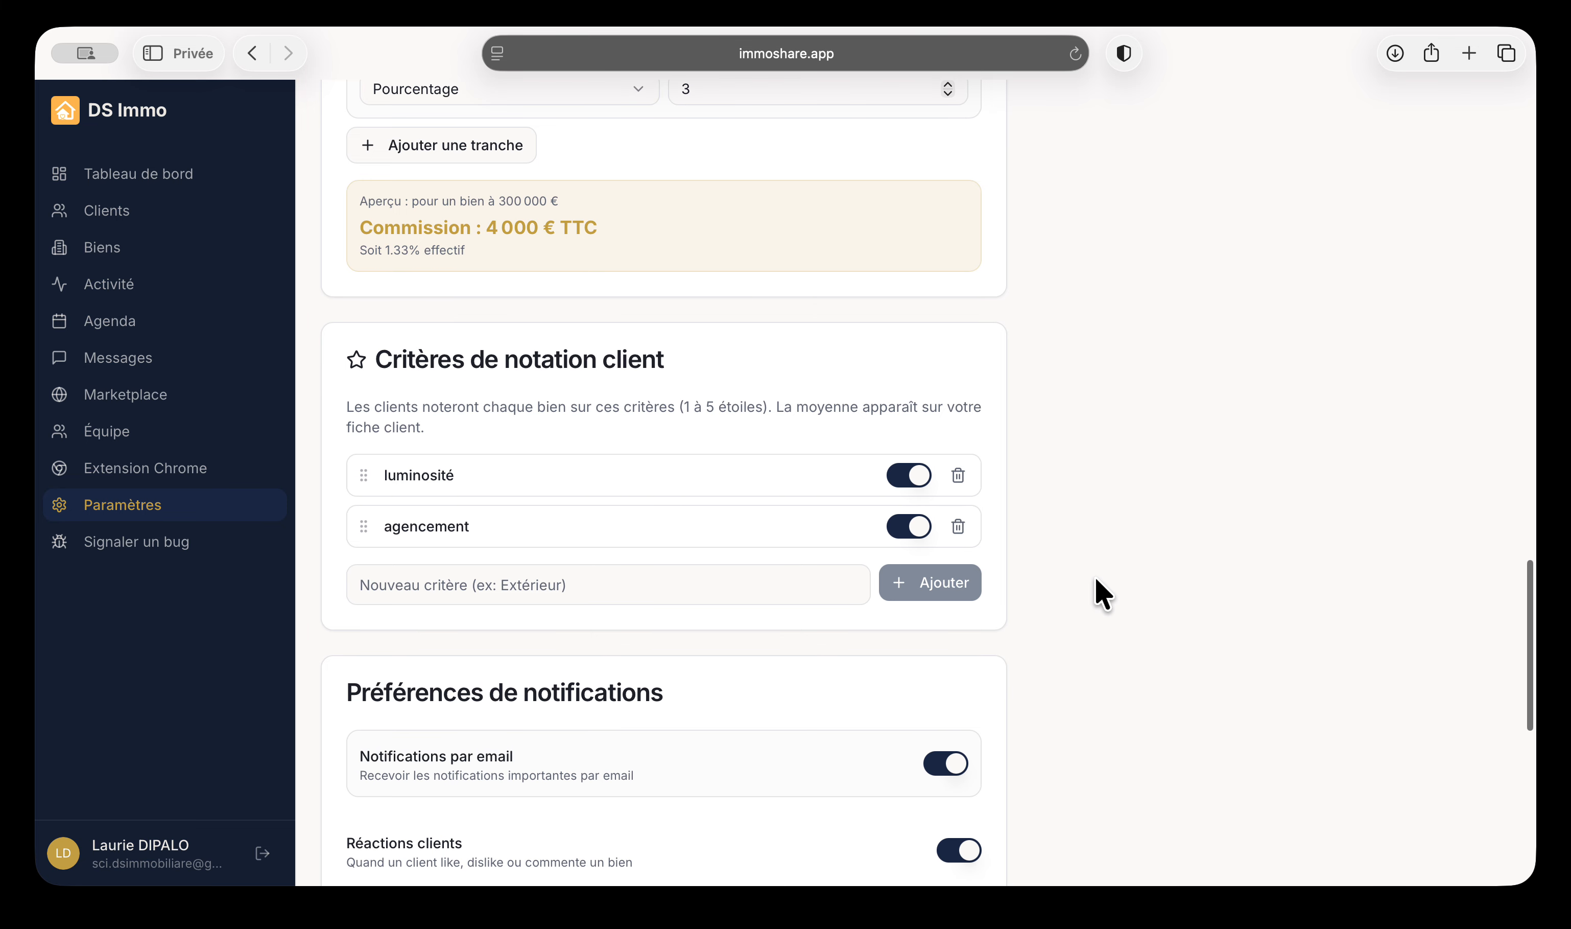
pyautogui.scroll(-3, 1094, 575)
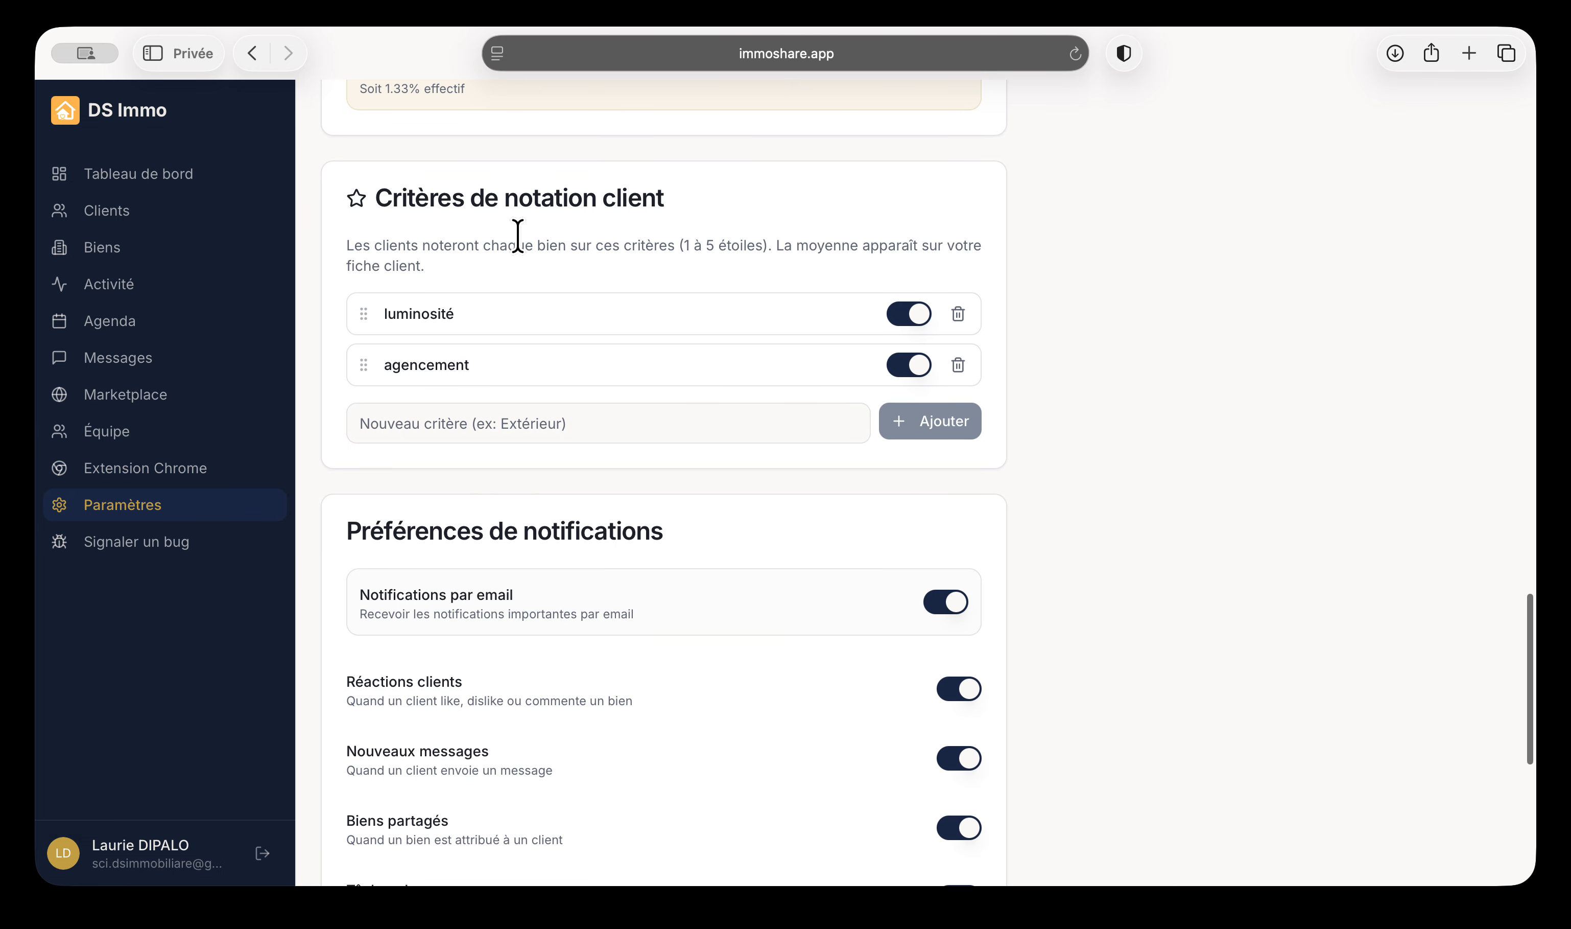
# Delete the agencement rating criterion so only luminosité remains in Critères de notation client
pyautogui.click(449, 418)
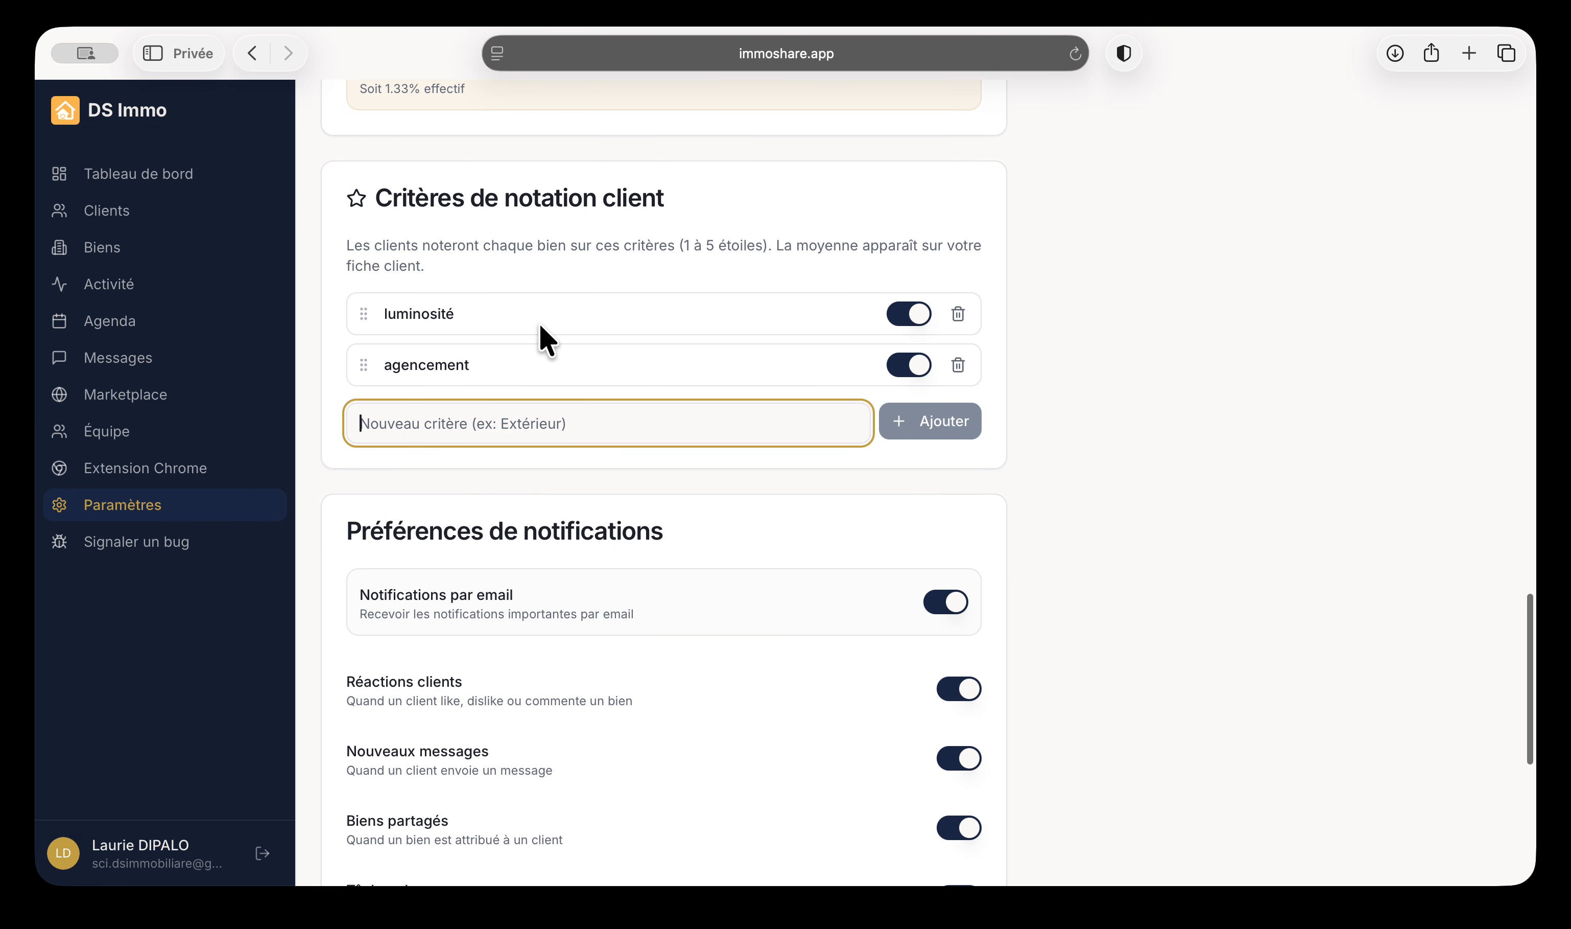
pyautogui.moveTo(678, 246); pyautogui.dragTo(768, 247)
pyautogui.click(687, 253)
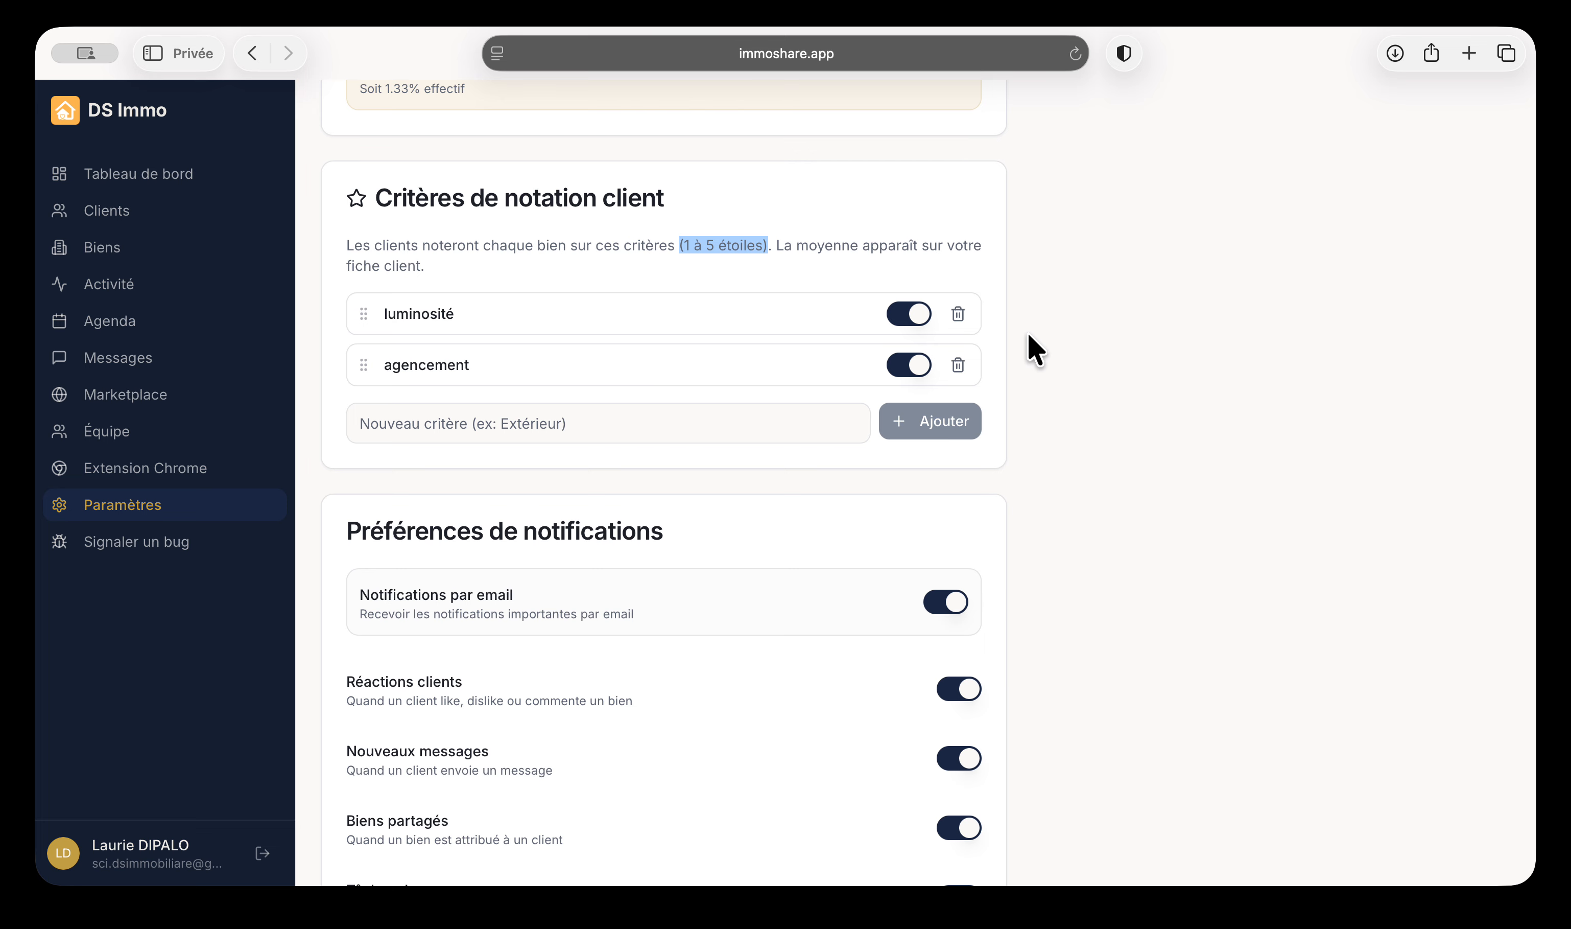
pyautogui.click(713, 411)
pyautogui.click(958, 364)
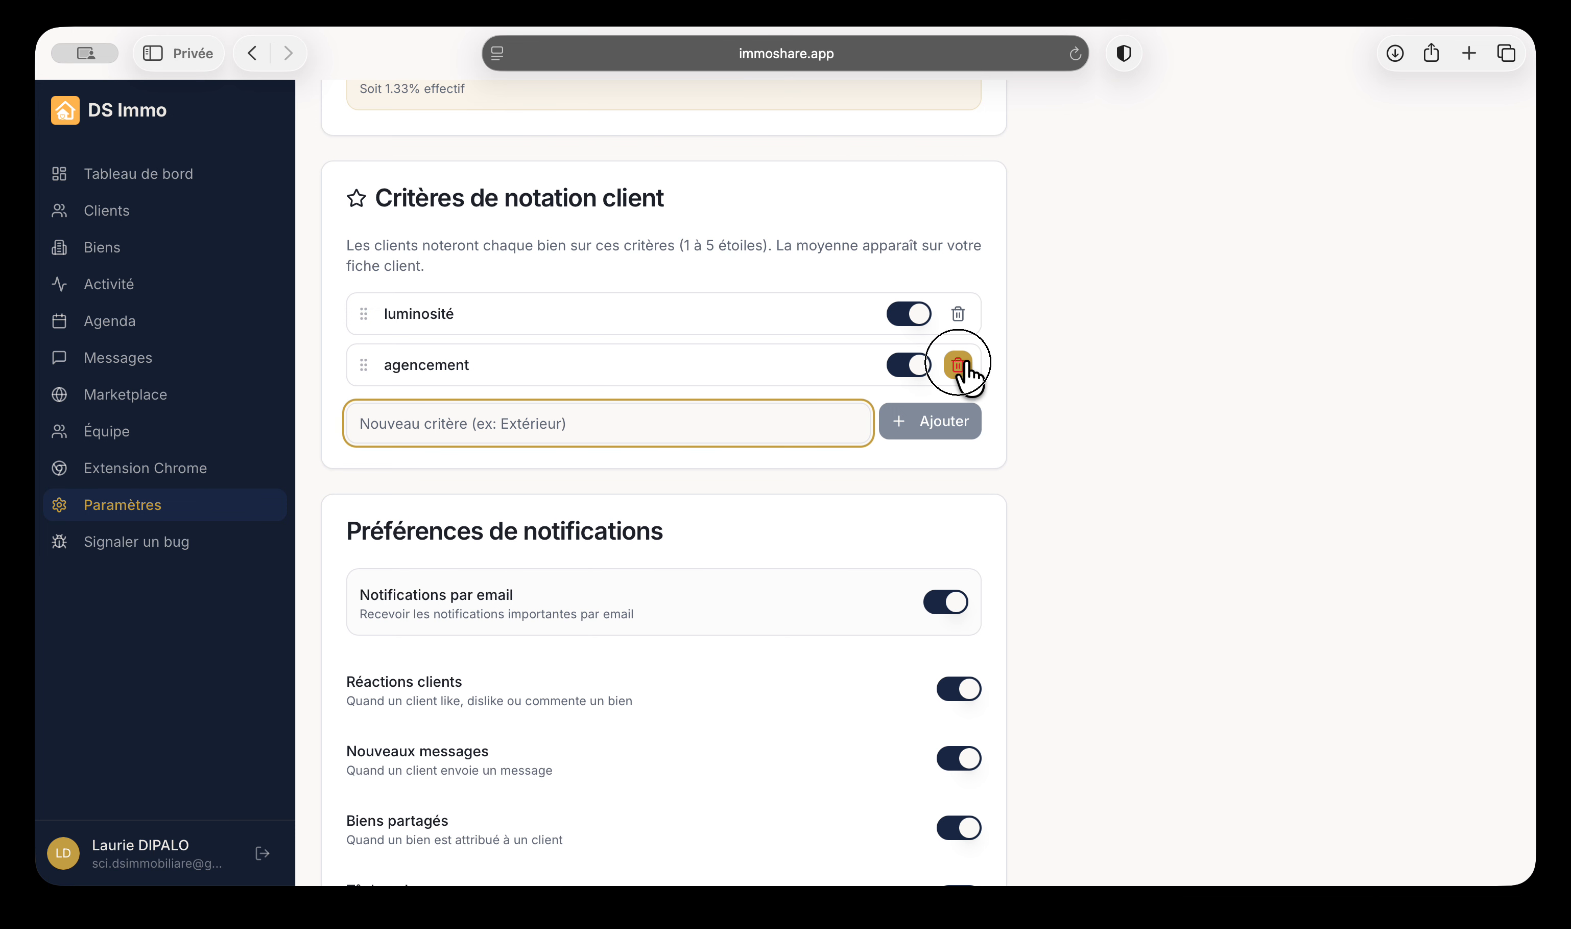
pyautogui.click(668, 369)
pyautogui.scroll(-2, 821, 423)
pyautogui.scroll(-2, 718, 318)
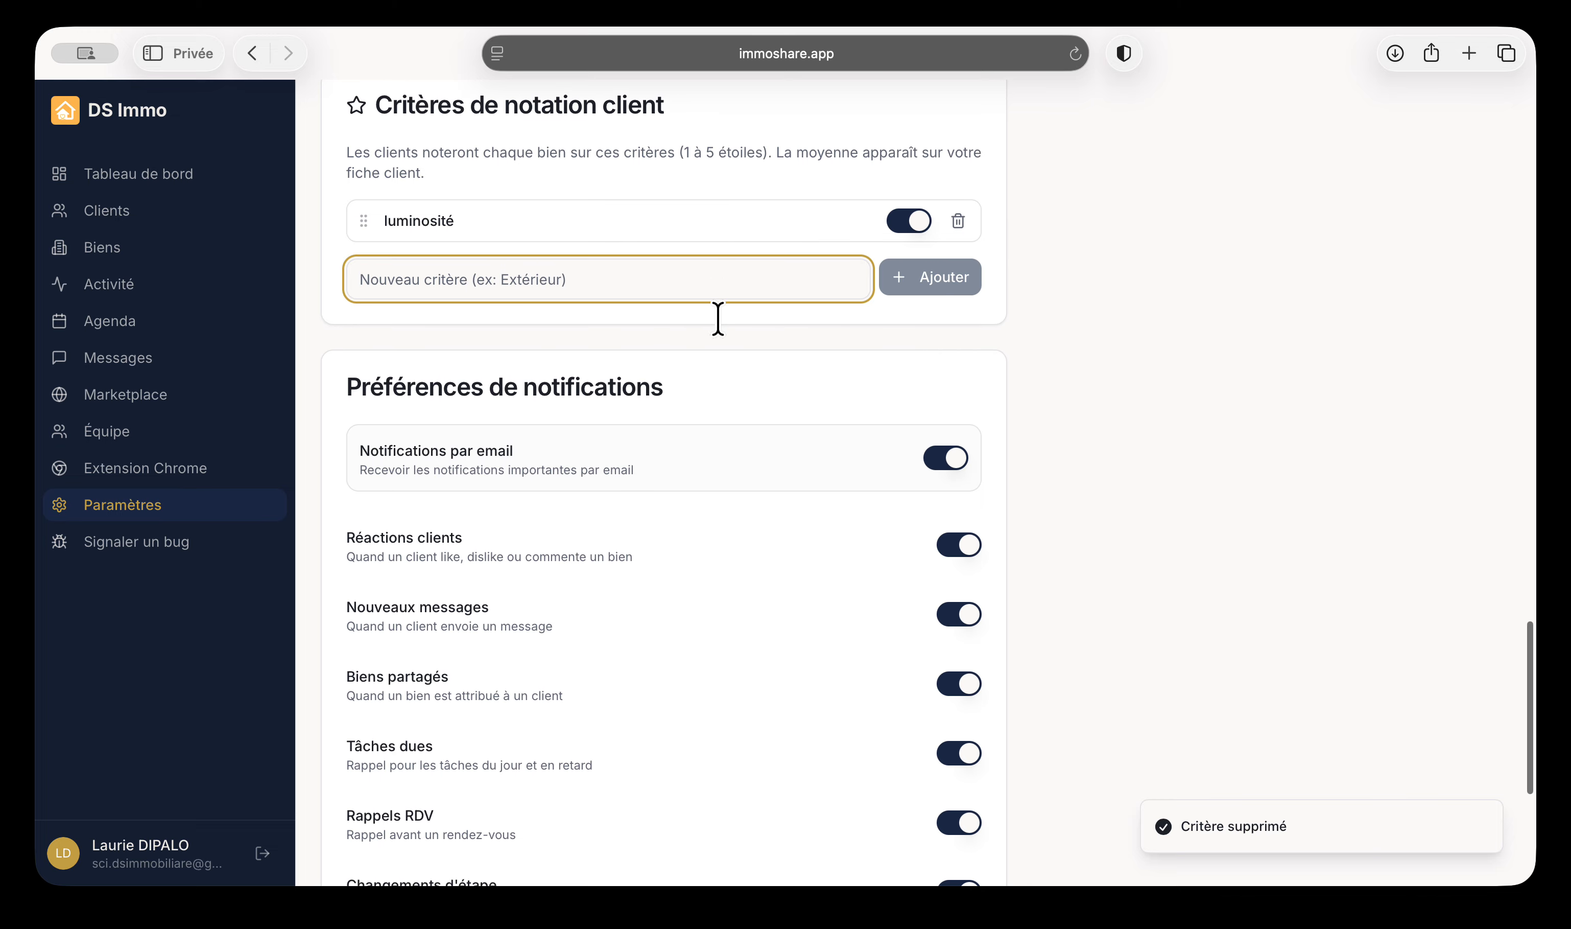
pyautogui.scroll(-5, 809, 408)
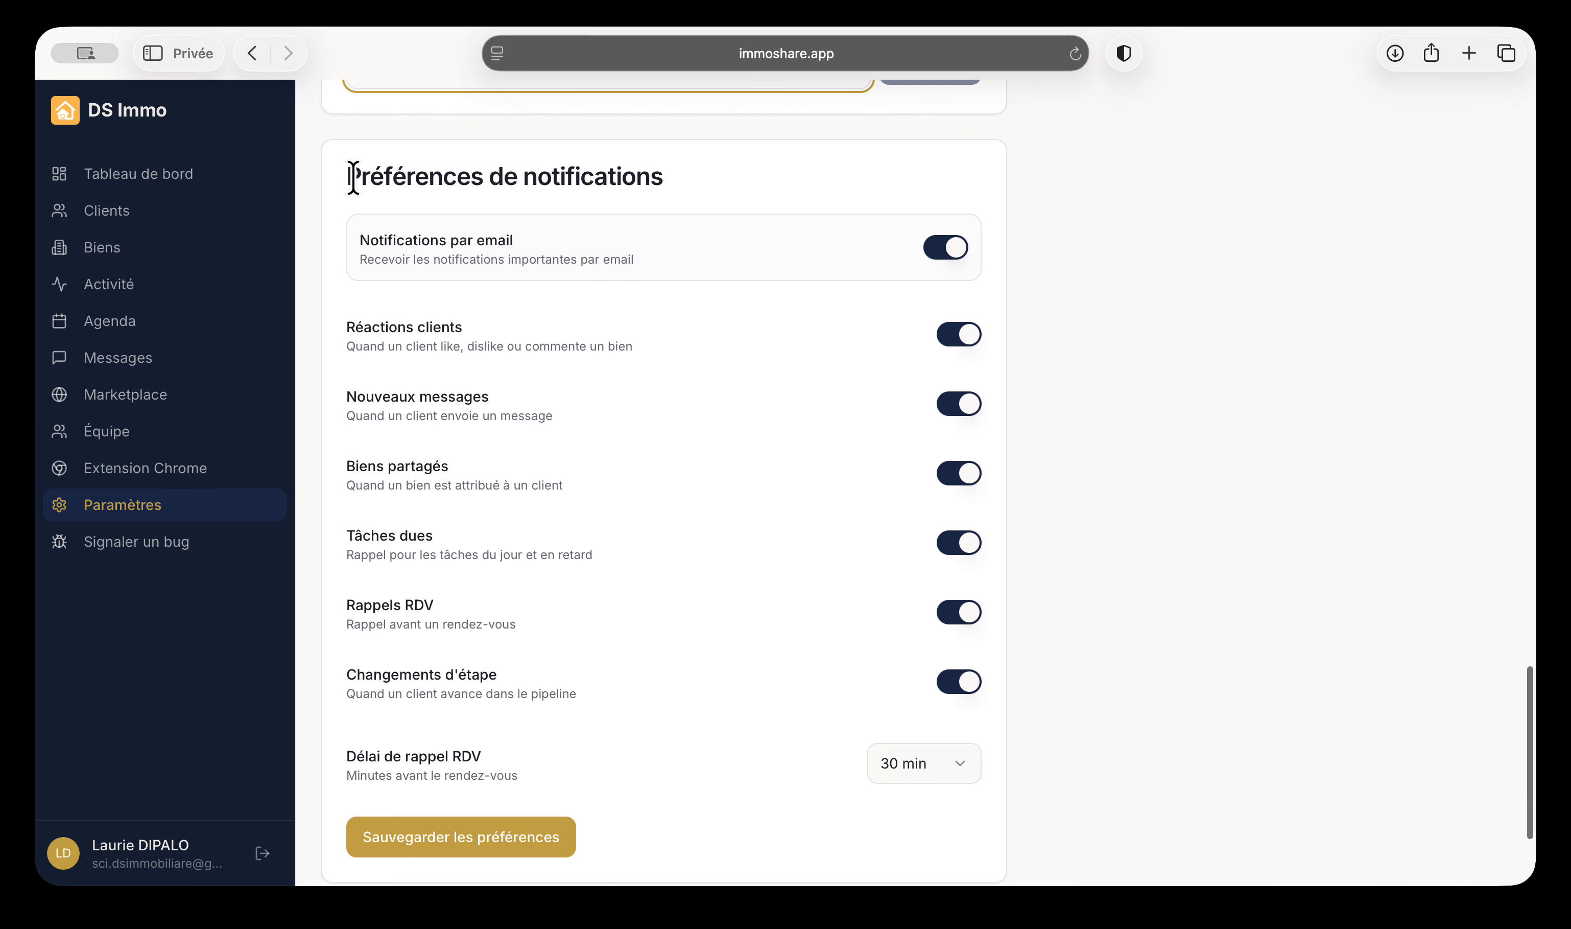
# Review the Préférences de notifications section, highlighting the Réactions clients option
pyautogui.moveTo(353, 178); pyautogui.dragTo(998, 705)
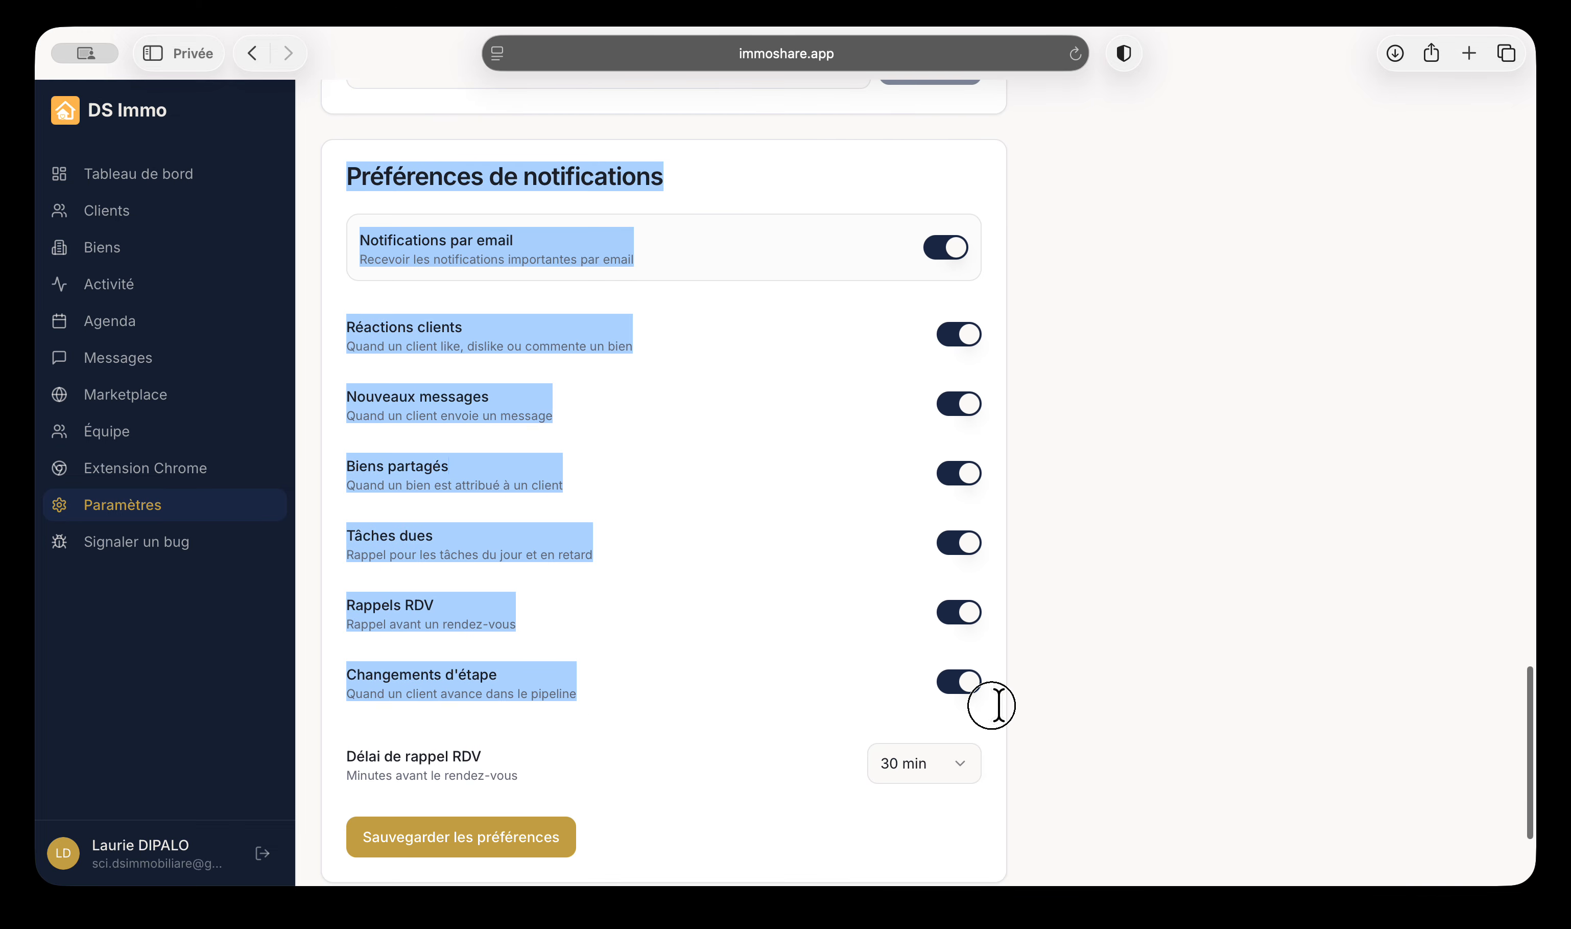
pyautogui.click(1059, 703)
pyautogui.scroll(-1, 1059, 703)
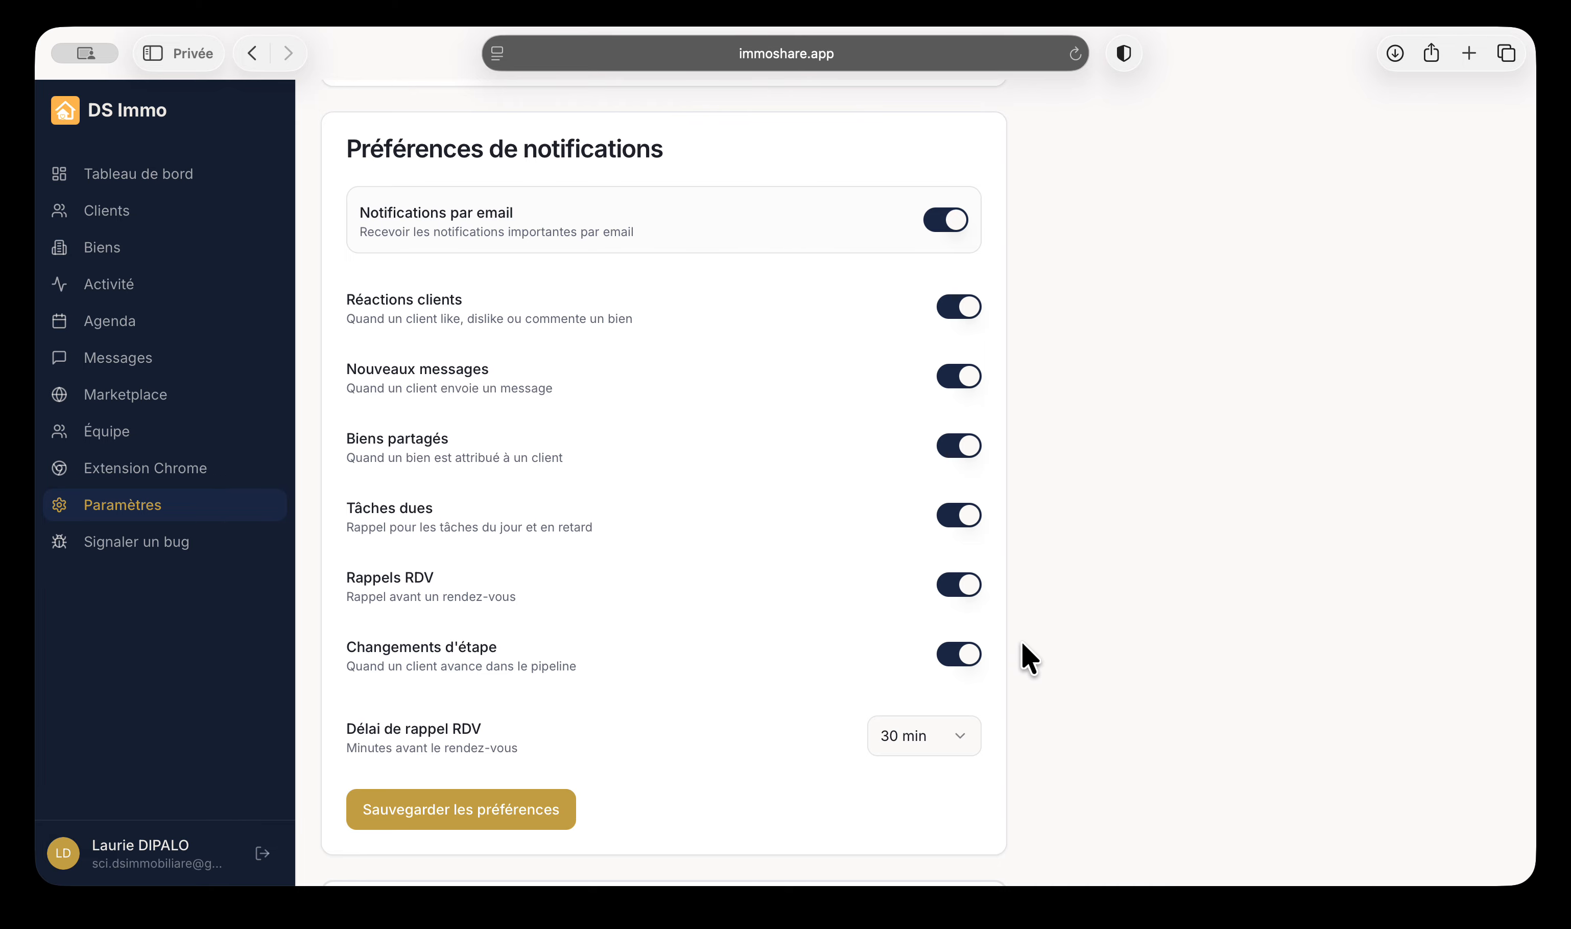
pyautogui.scroll(-1, 1020, 641)
pyautogui.scroll(-1, 863, 747)
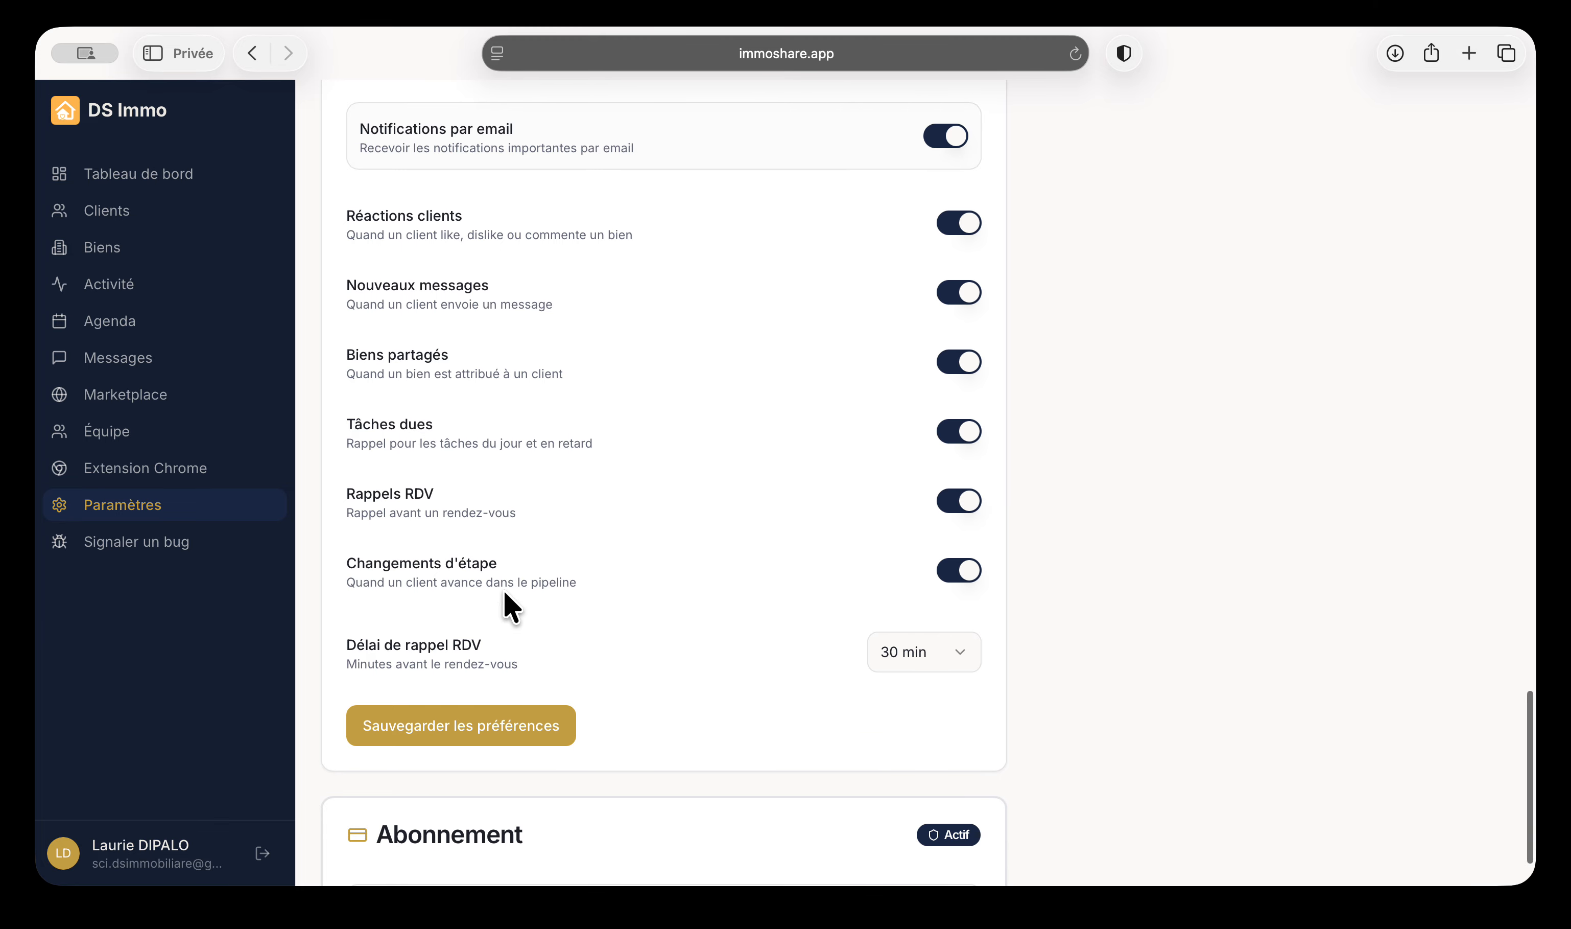
pyautogui.moveTo(367, 221); pyautogui.dragTo(406, 220)
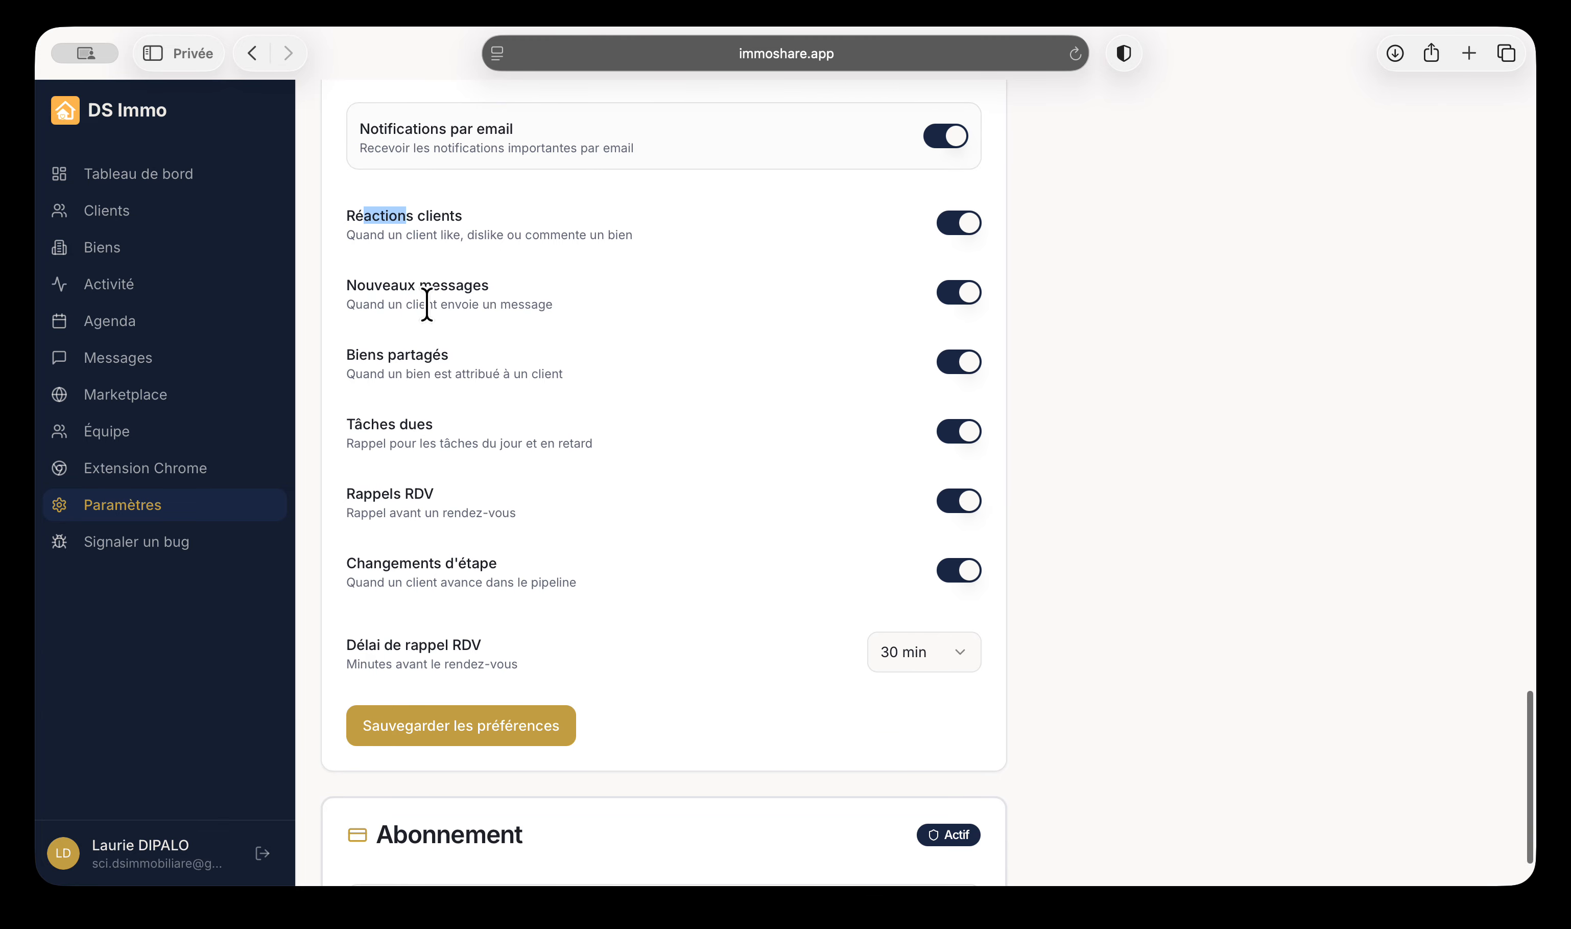
pyautogui.moveTo(367, 356); pyautogui.dragTo(424, 356)
pyautogui.scroll(-2, 507, 419)
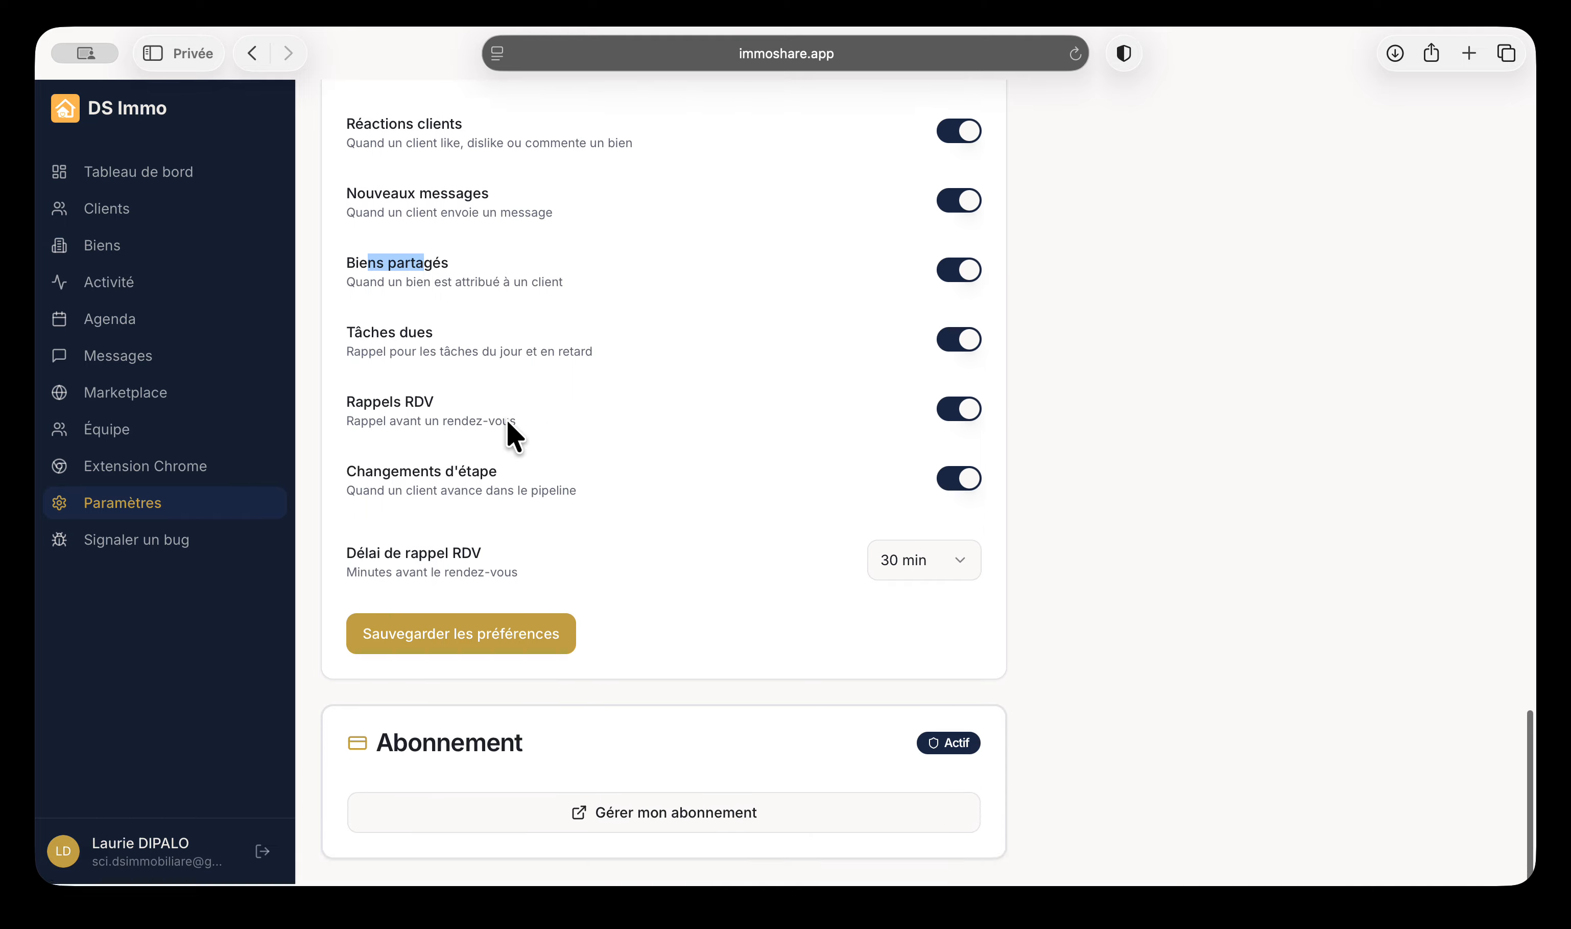
pyautogui.scroll(20, 574, 596)
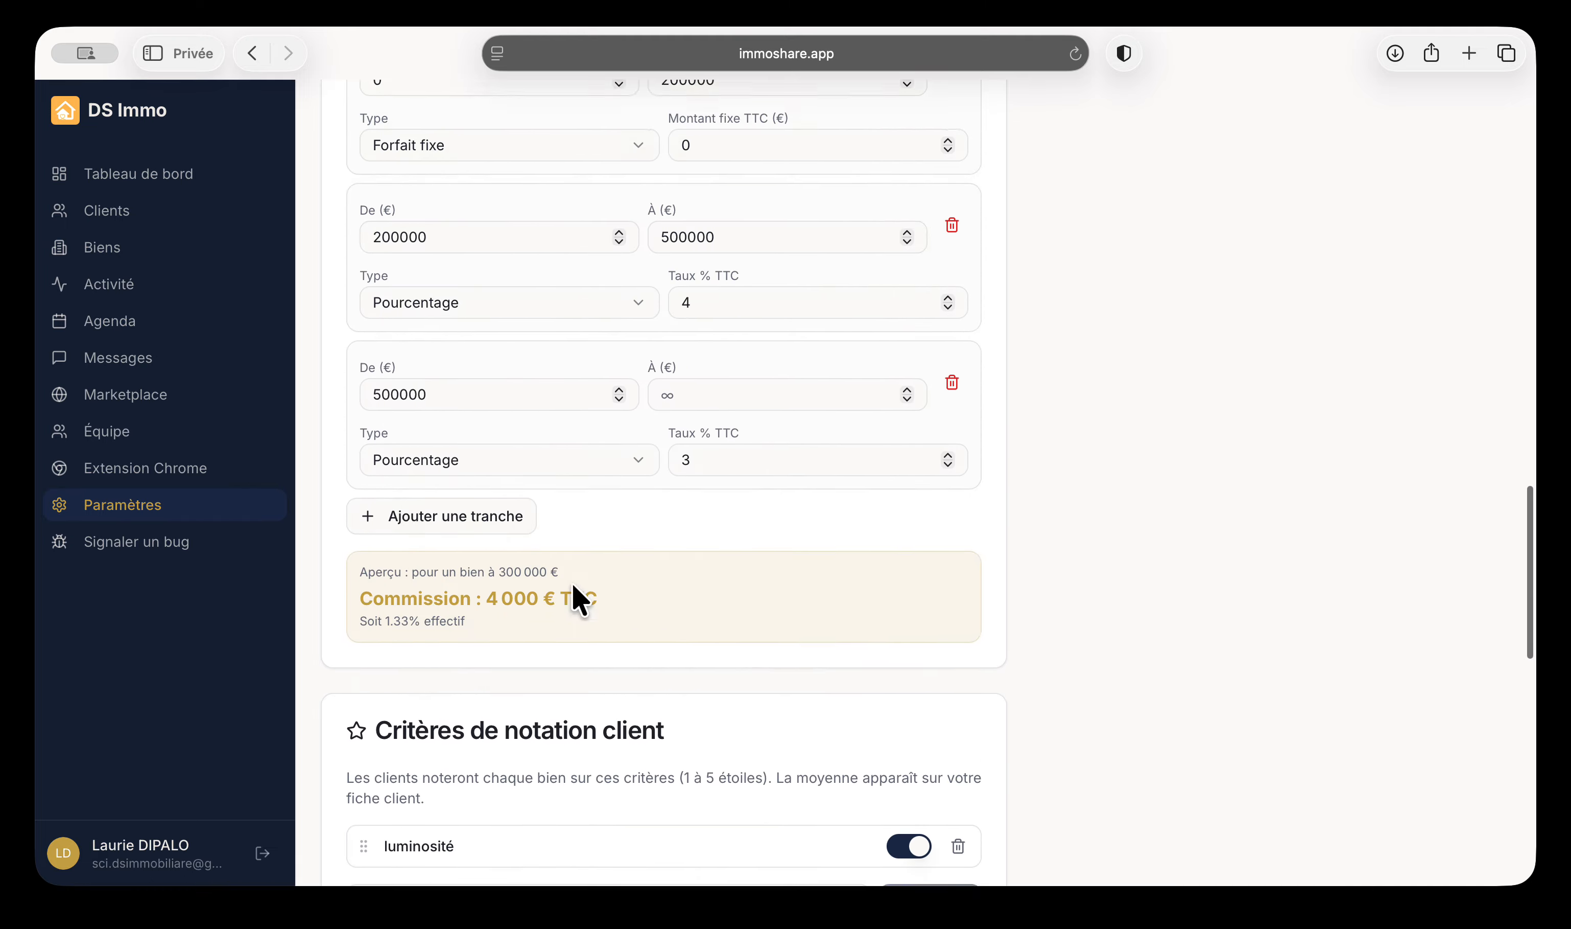
# Return to the Tableau de bord and scroll through its overview
pyautogui.click(158, 171)
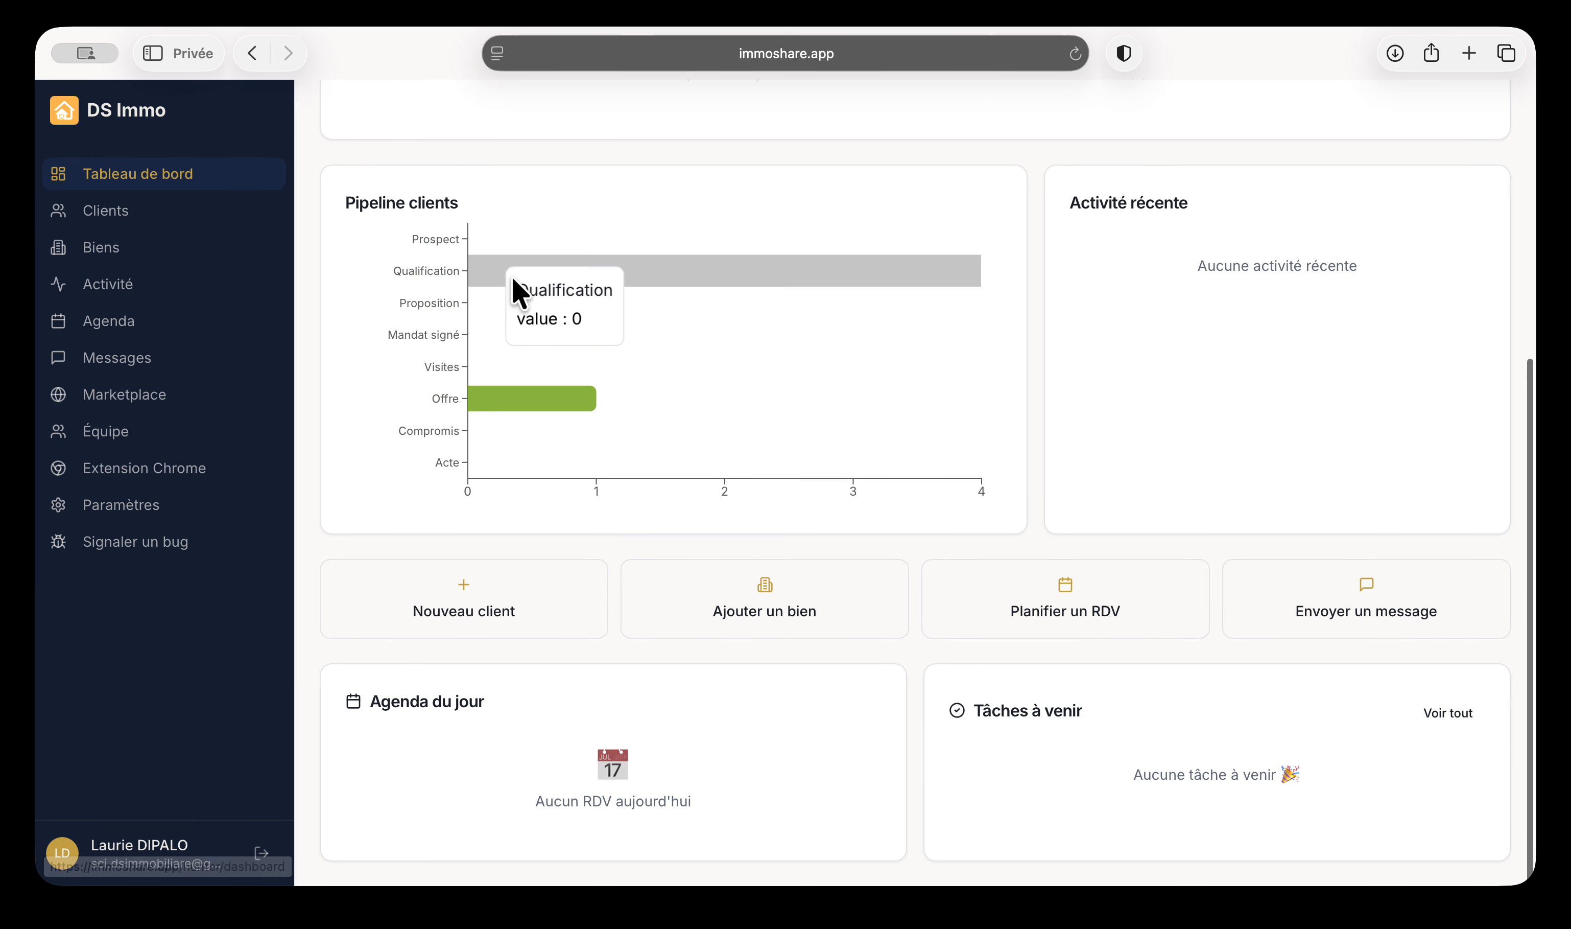
pyautogui.scroll(3, 515, 291)
pyautogui.scroll(4, 520, 293)
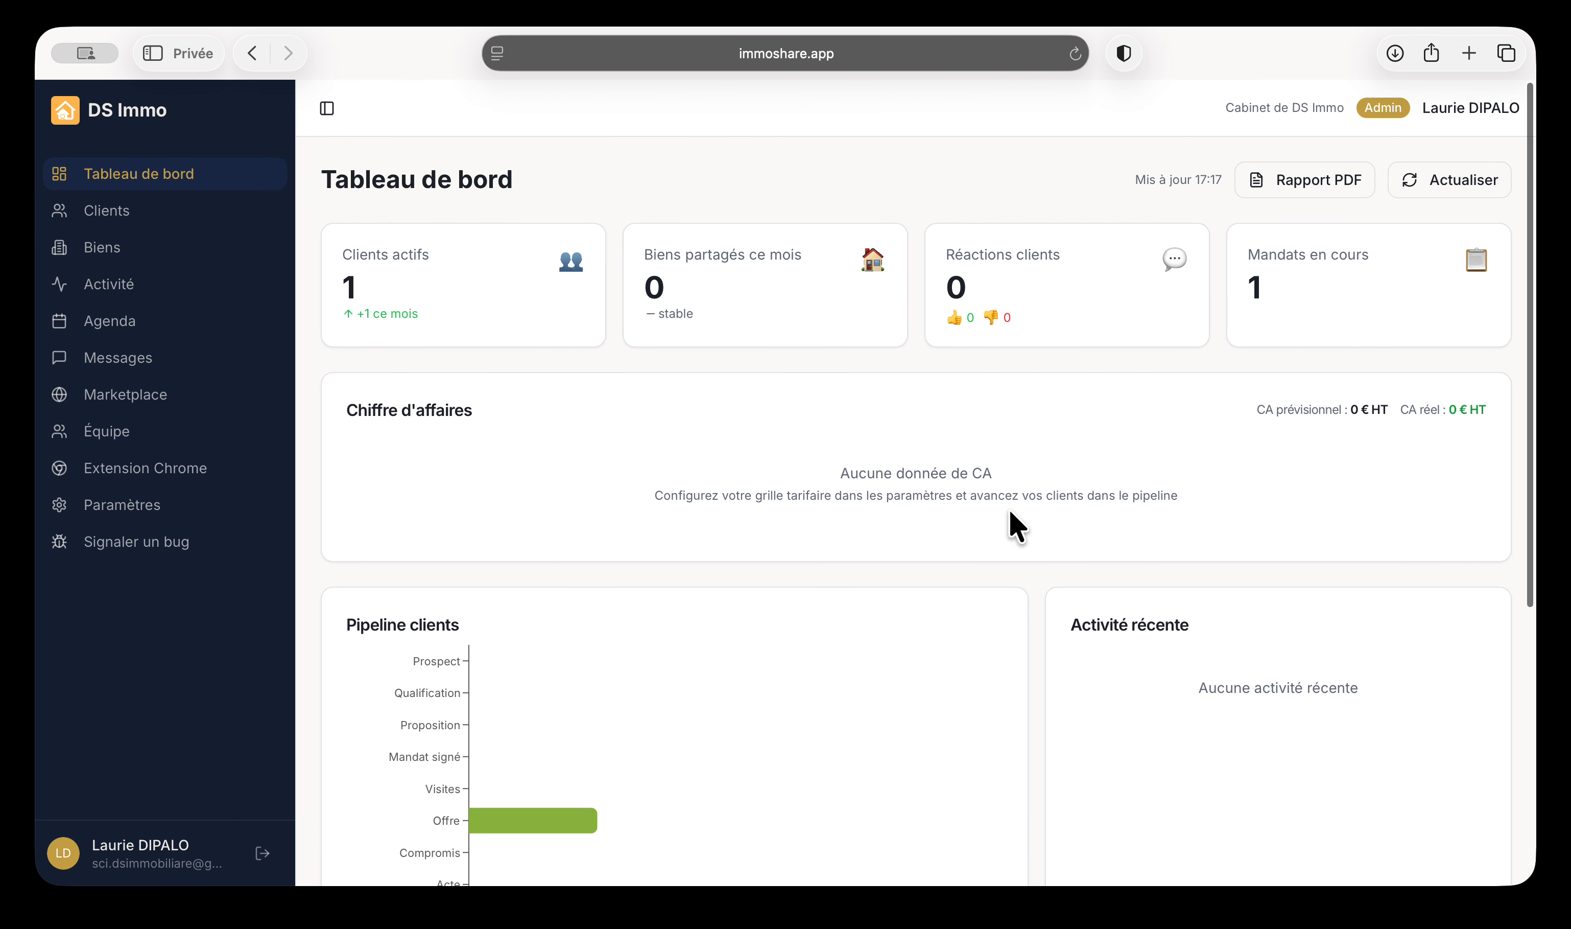
pyautogui.scroll(-1, 1092, 520)
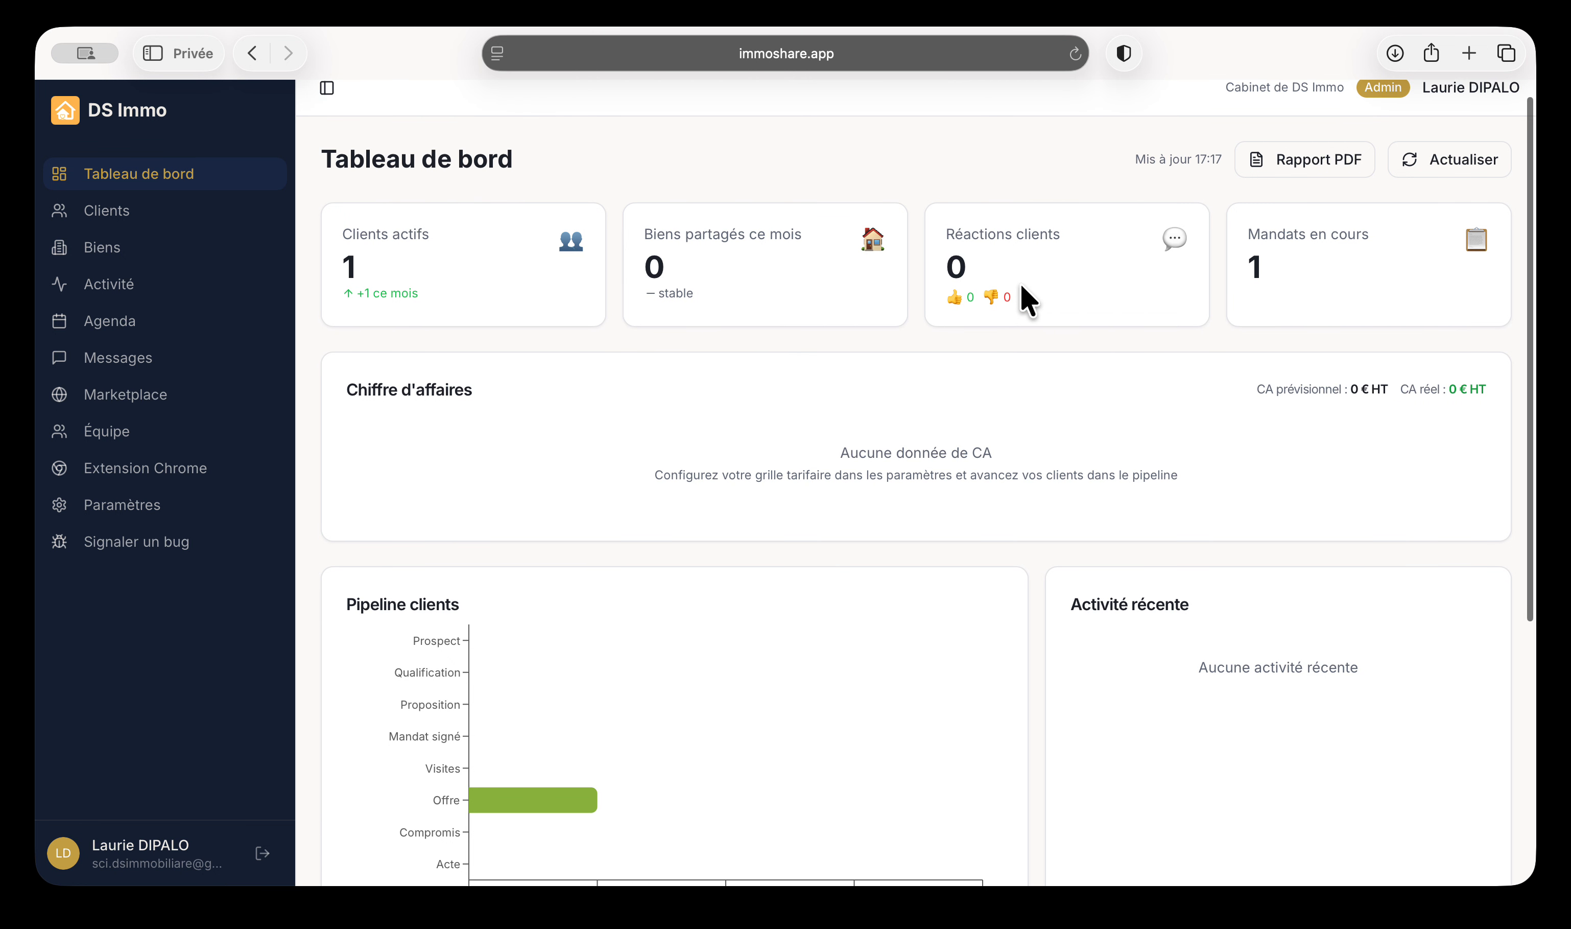
pyautogui.scroll(-2, 1202, 445)
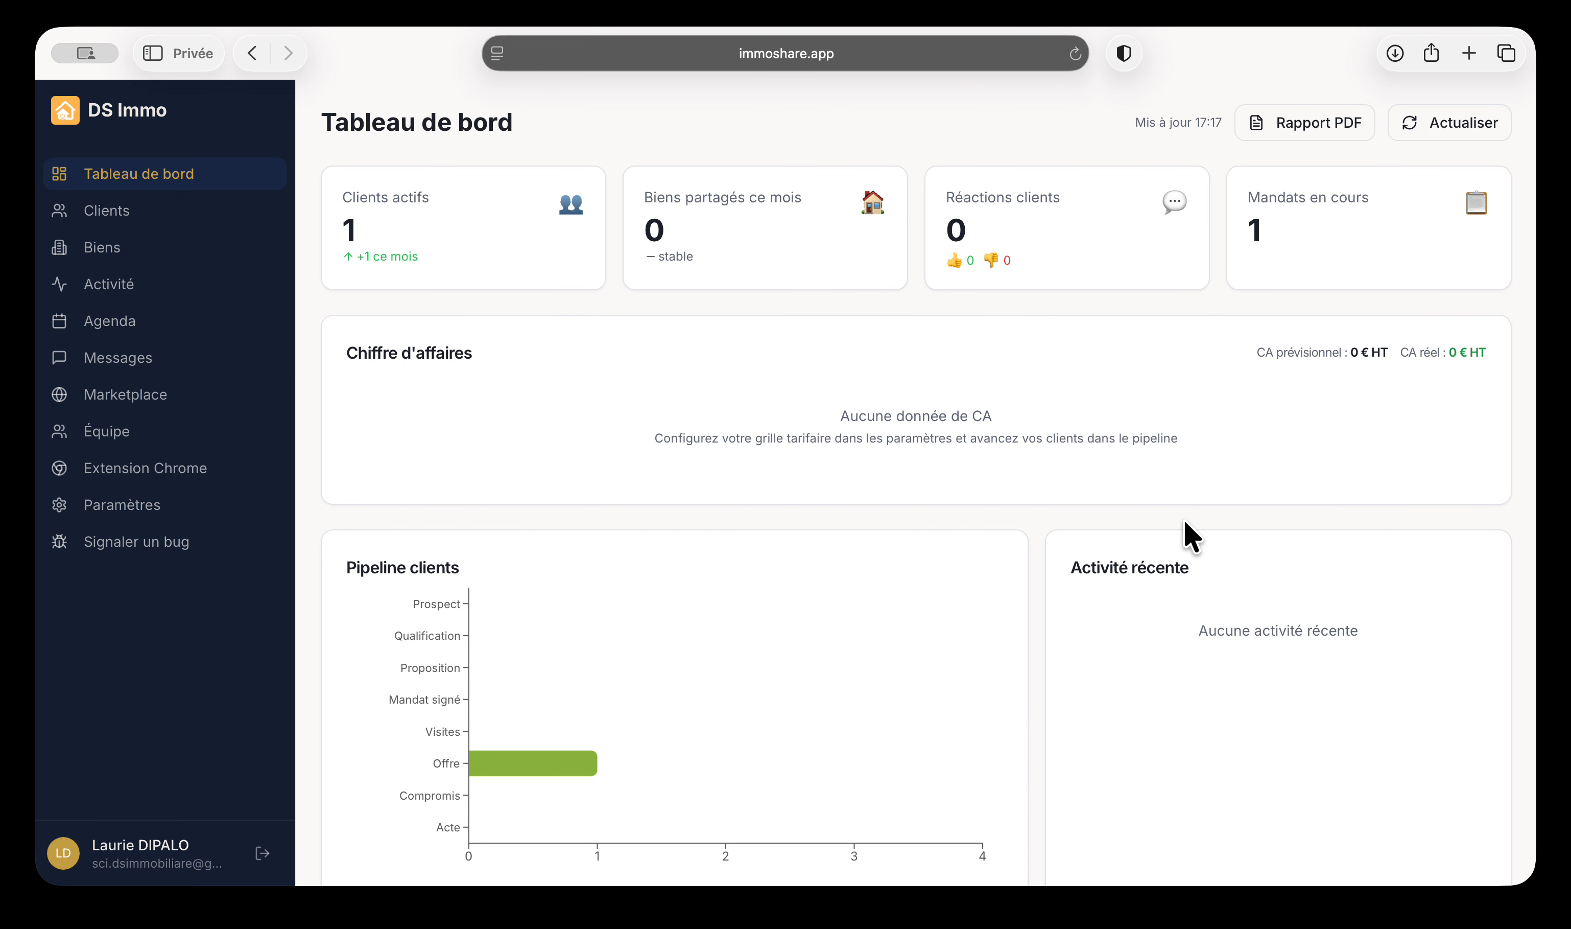
pyautogui.scroll(-1, 1184, 518)
pyautogui.moveTo(392, 329); pyautogui.dragTo(1217, 449)
pyautogui.click(1209, 449)
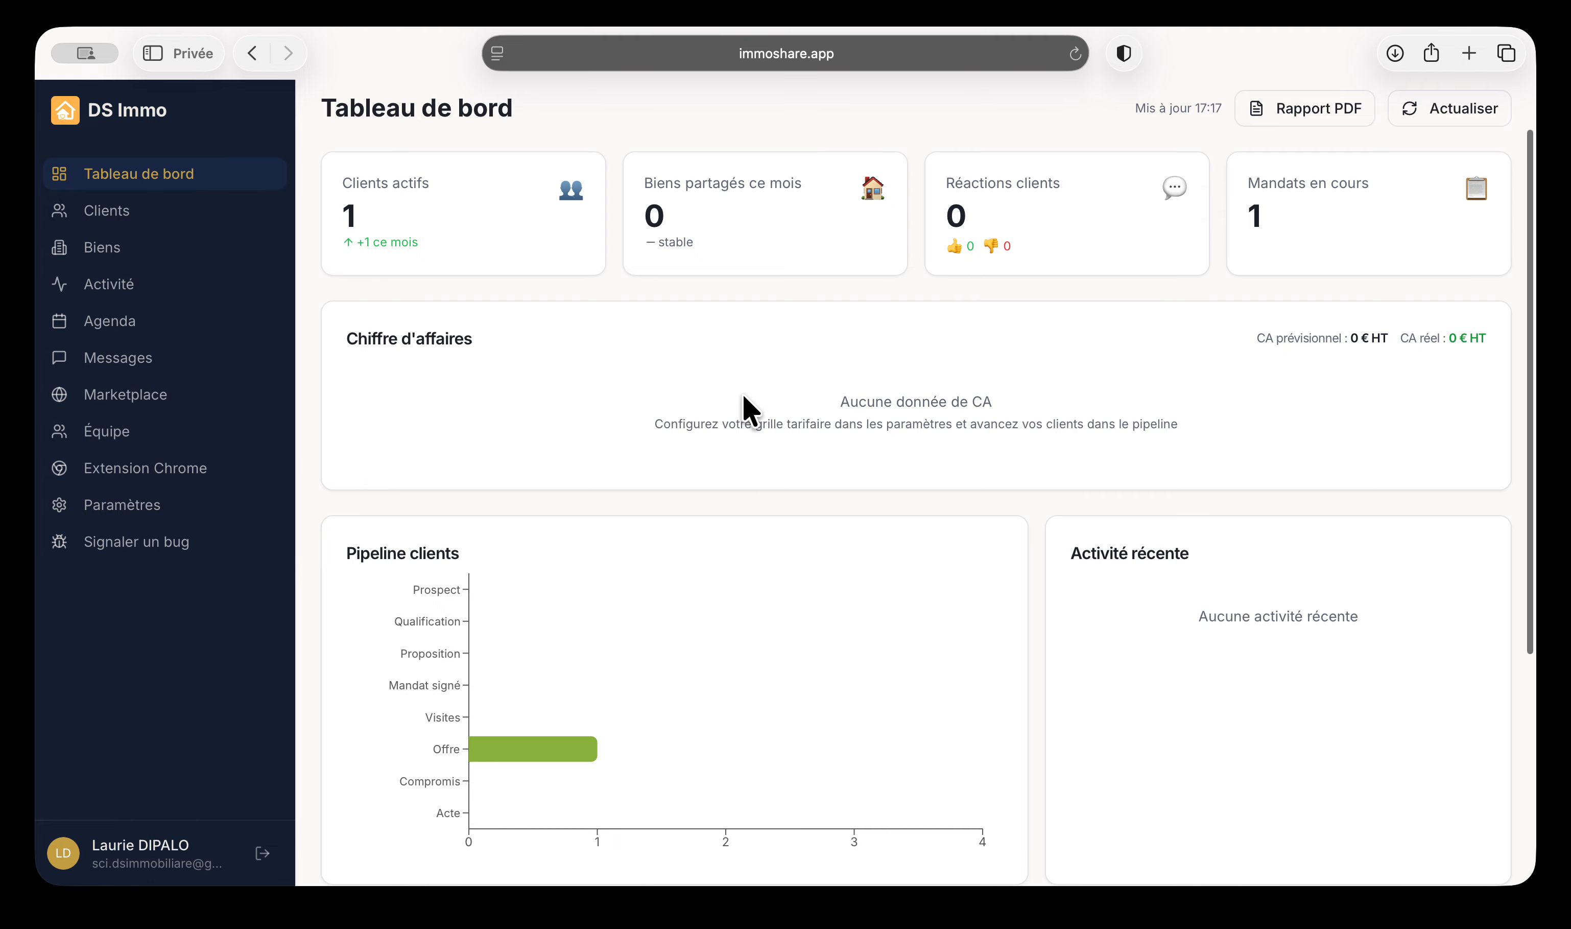
pyautogui.scroll(-3, 759, 523)
pyautogui.scroll(-3, 758, 524)
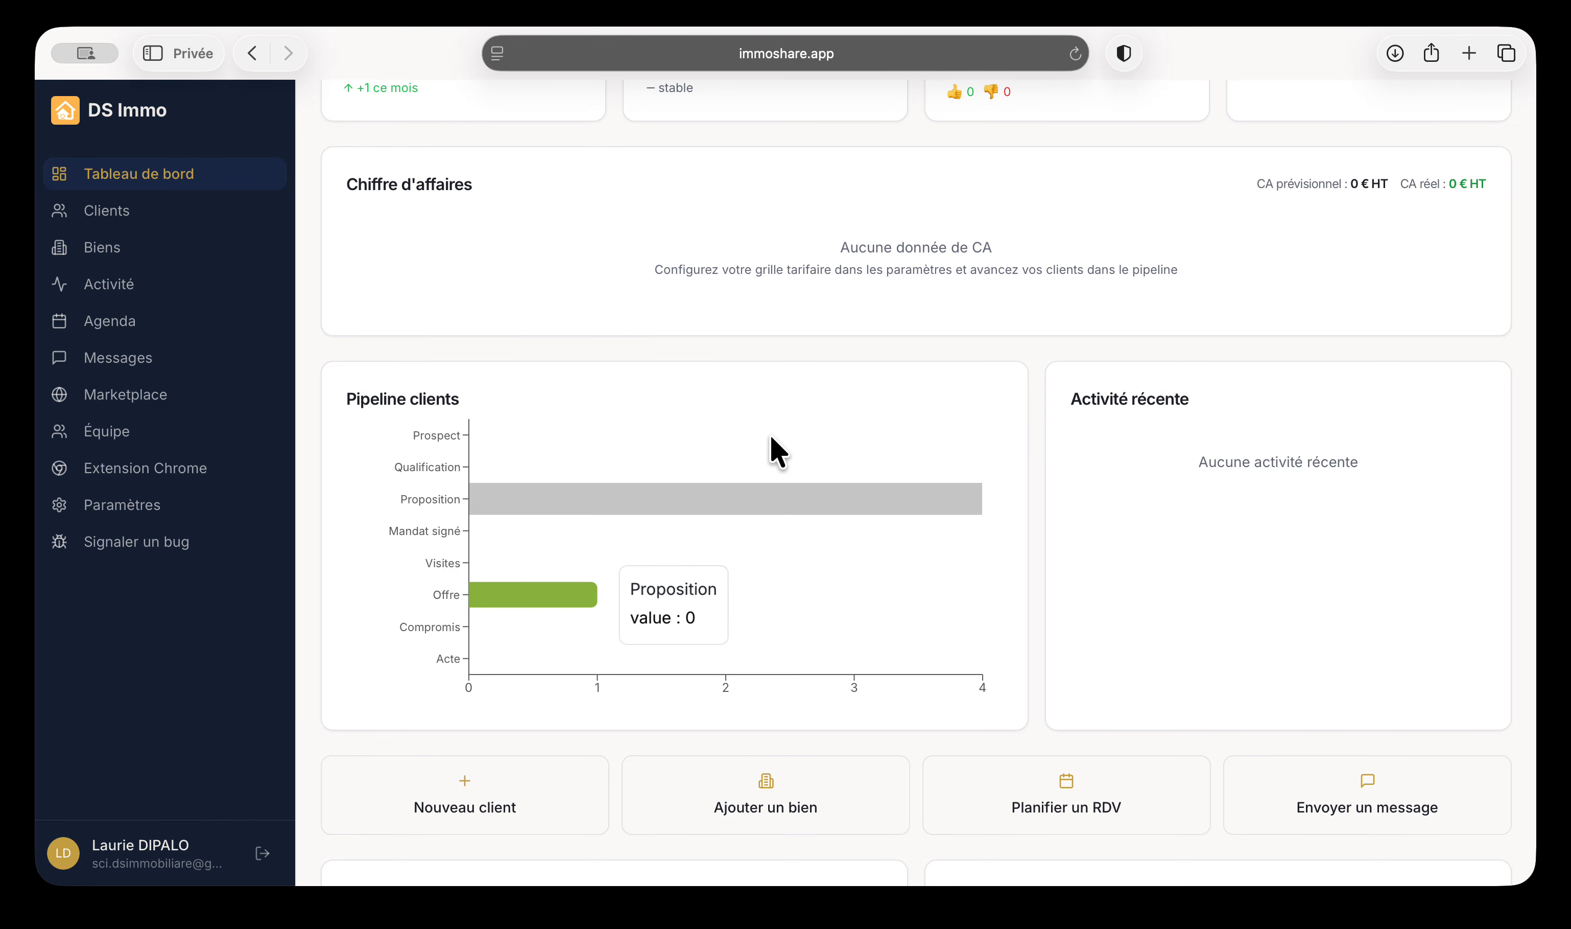
pyautogui.moveTo(351, 400); pyautogui.dragTo(473, 407)
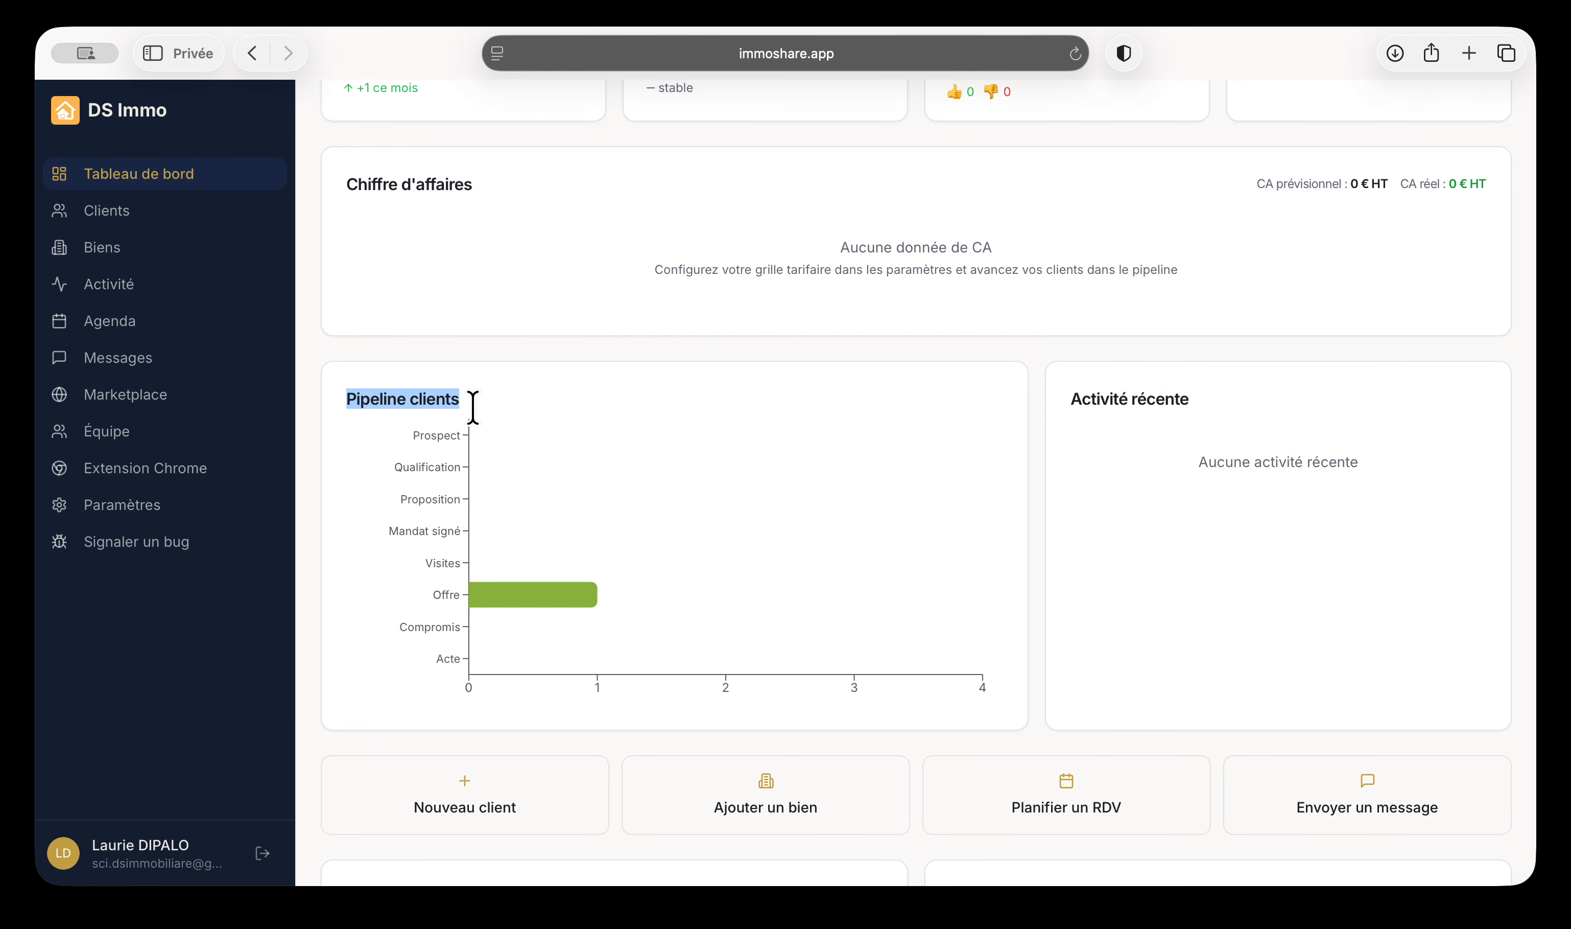
pyautogui.moveTo(572, 435)
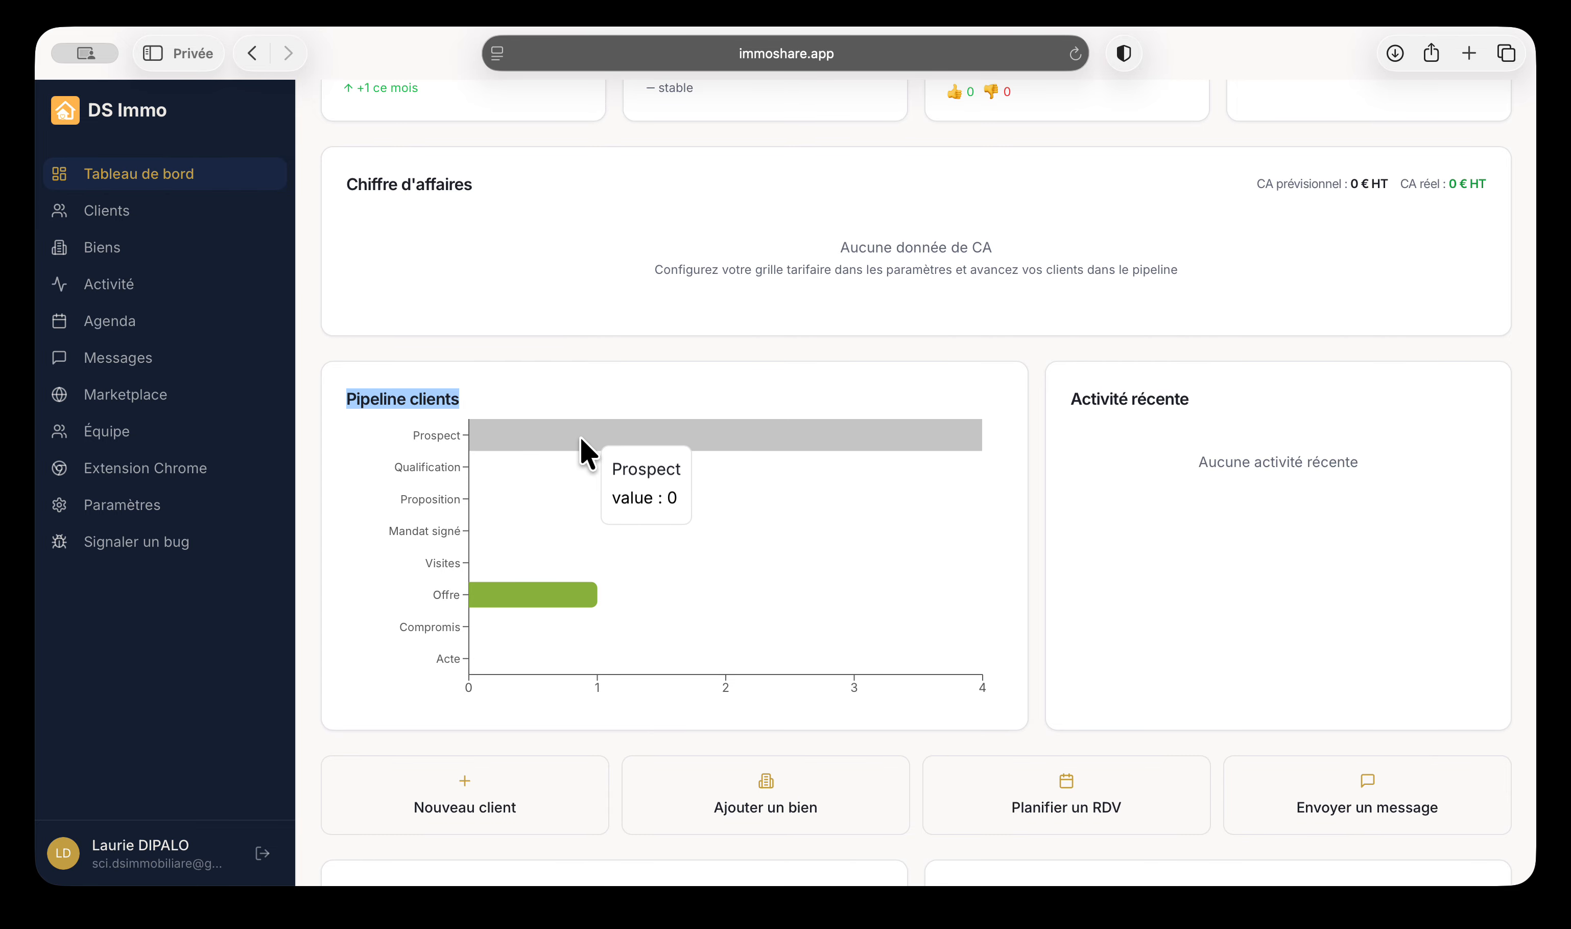
pyautogui.scroll(-5, 627, 444)
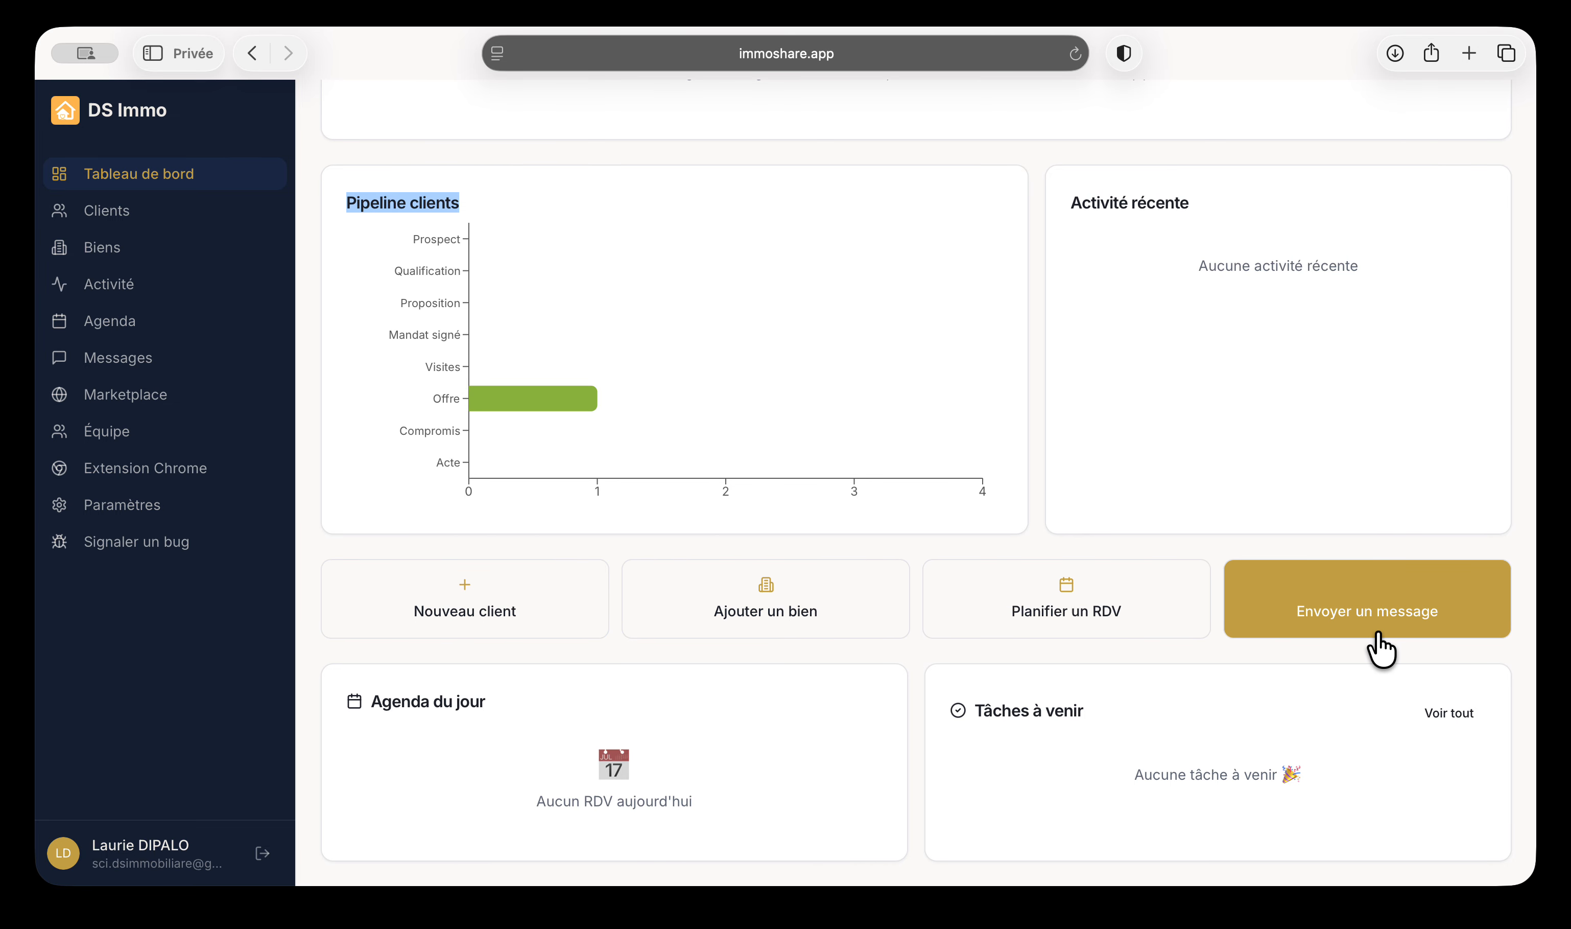
pyautogui.moveTo(940, 730); pyautogui.dragTo(1373, 832)
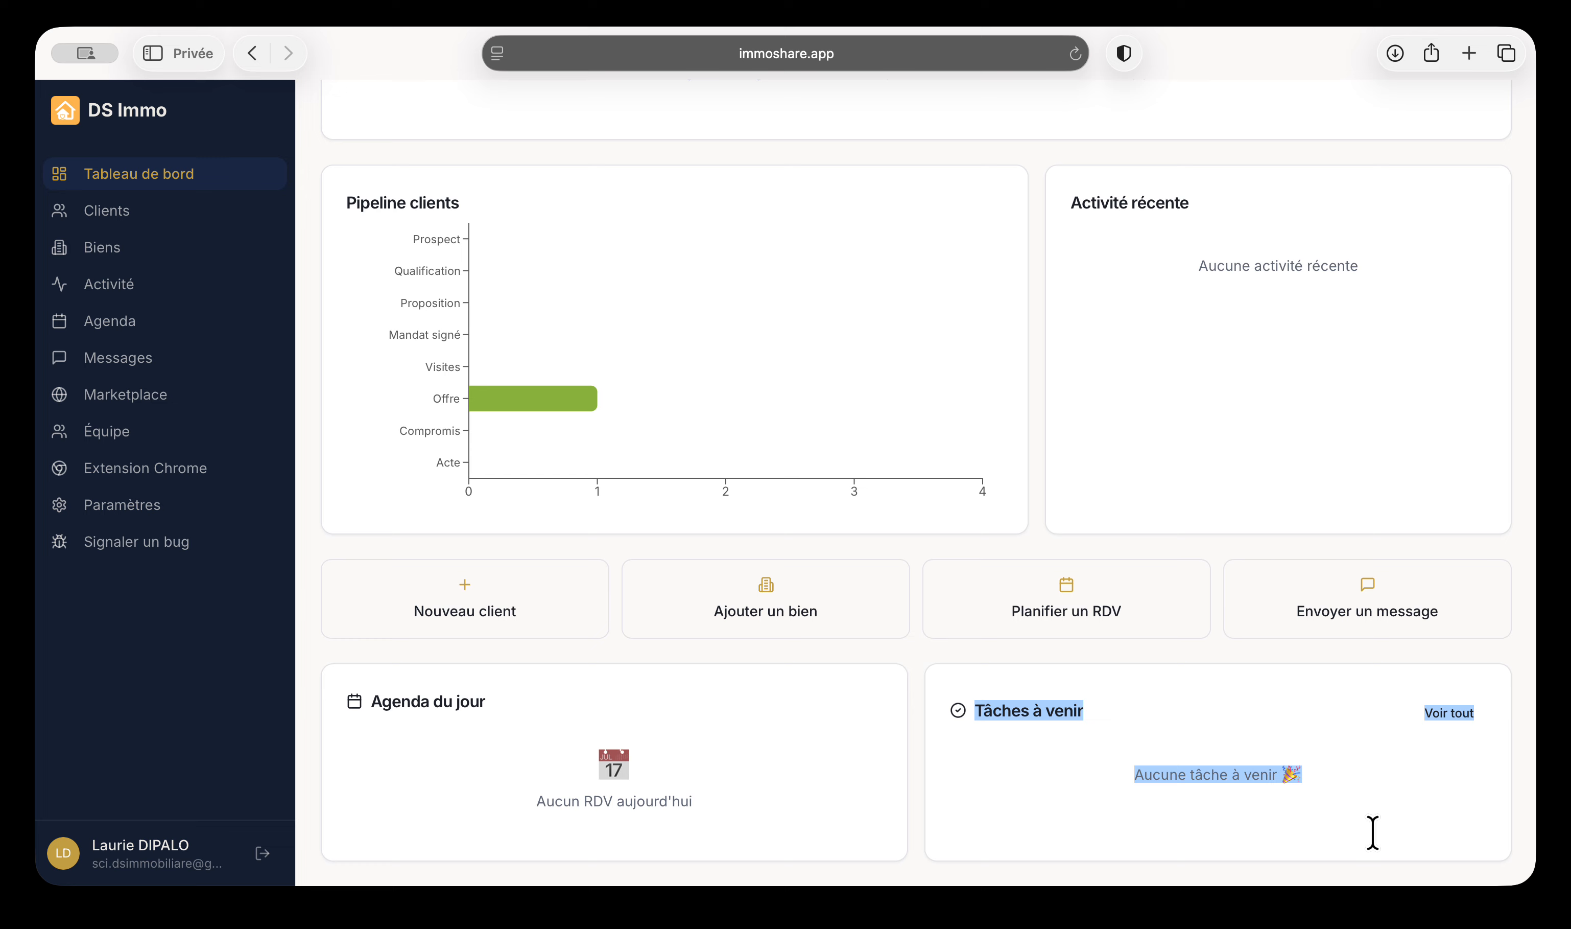
pyautogui.moveTo(326, 731); pyautogui.dragTo(718, 827)
pyautogui.click(796, 779)
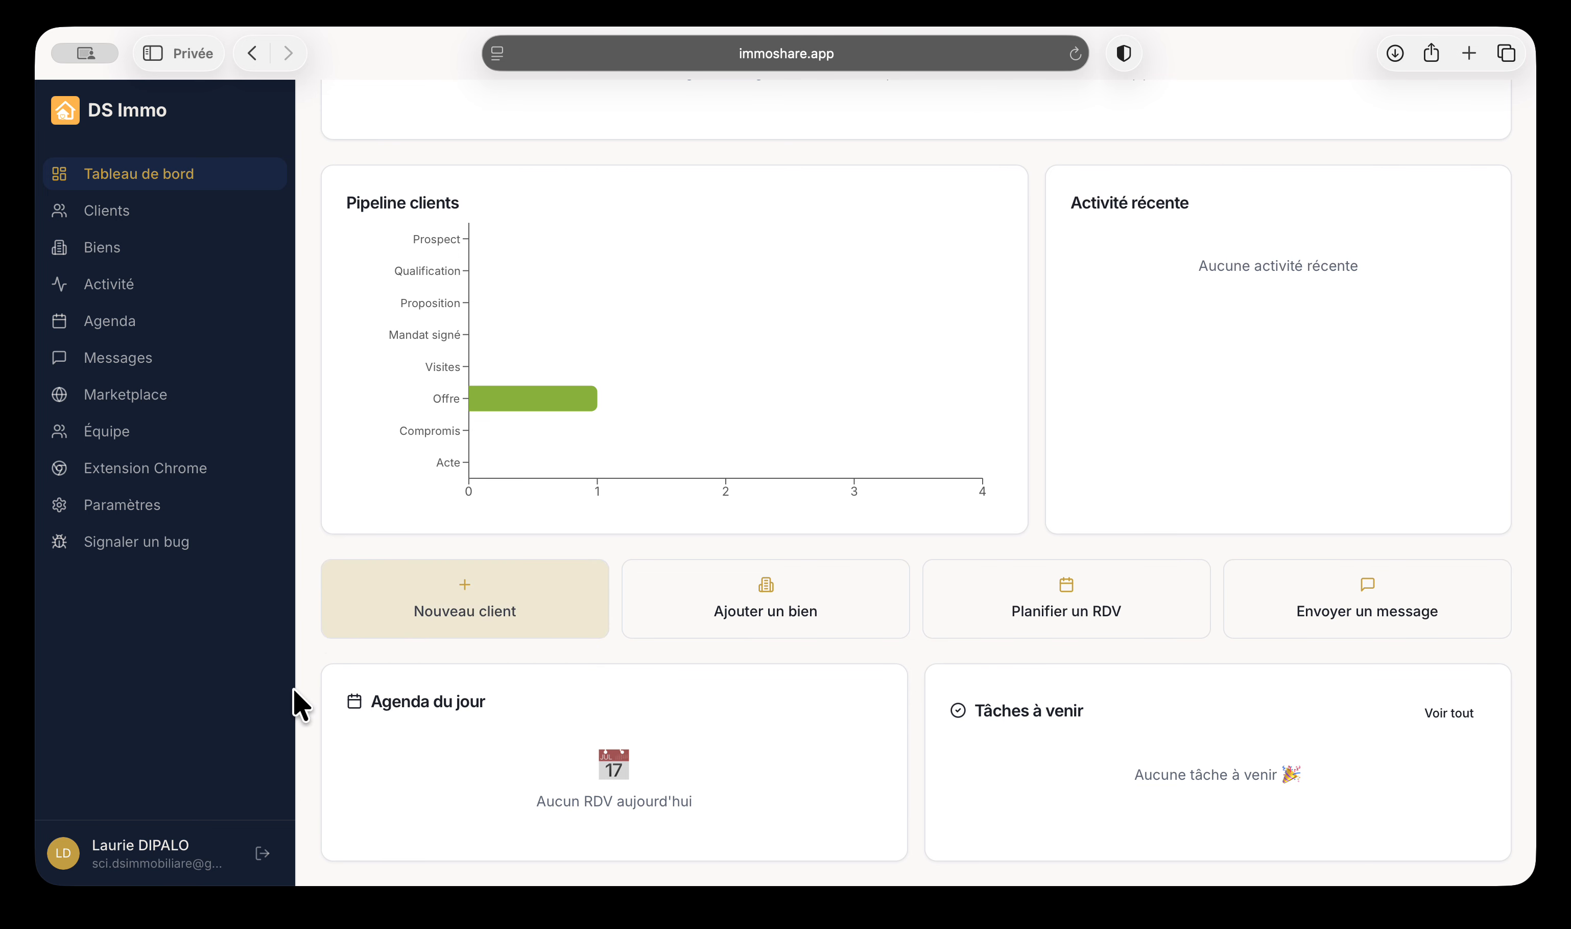
pyautogui.scroll(6, 536, 759)
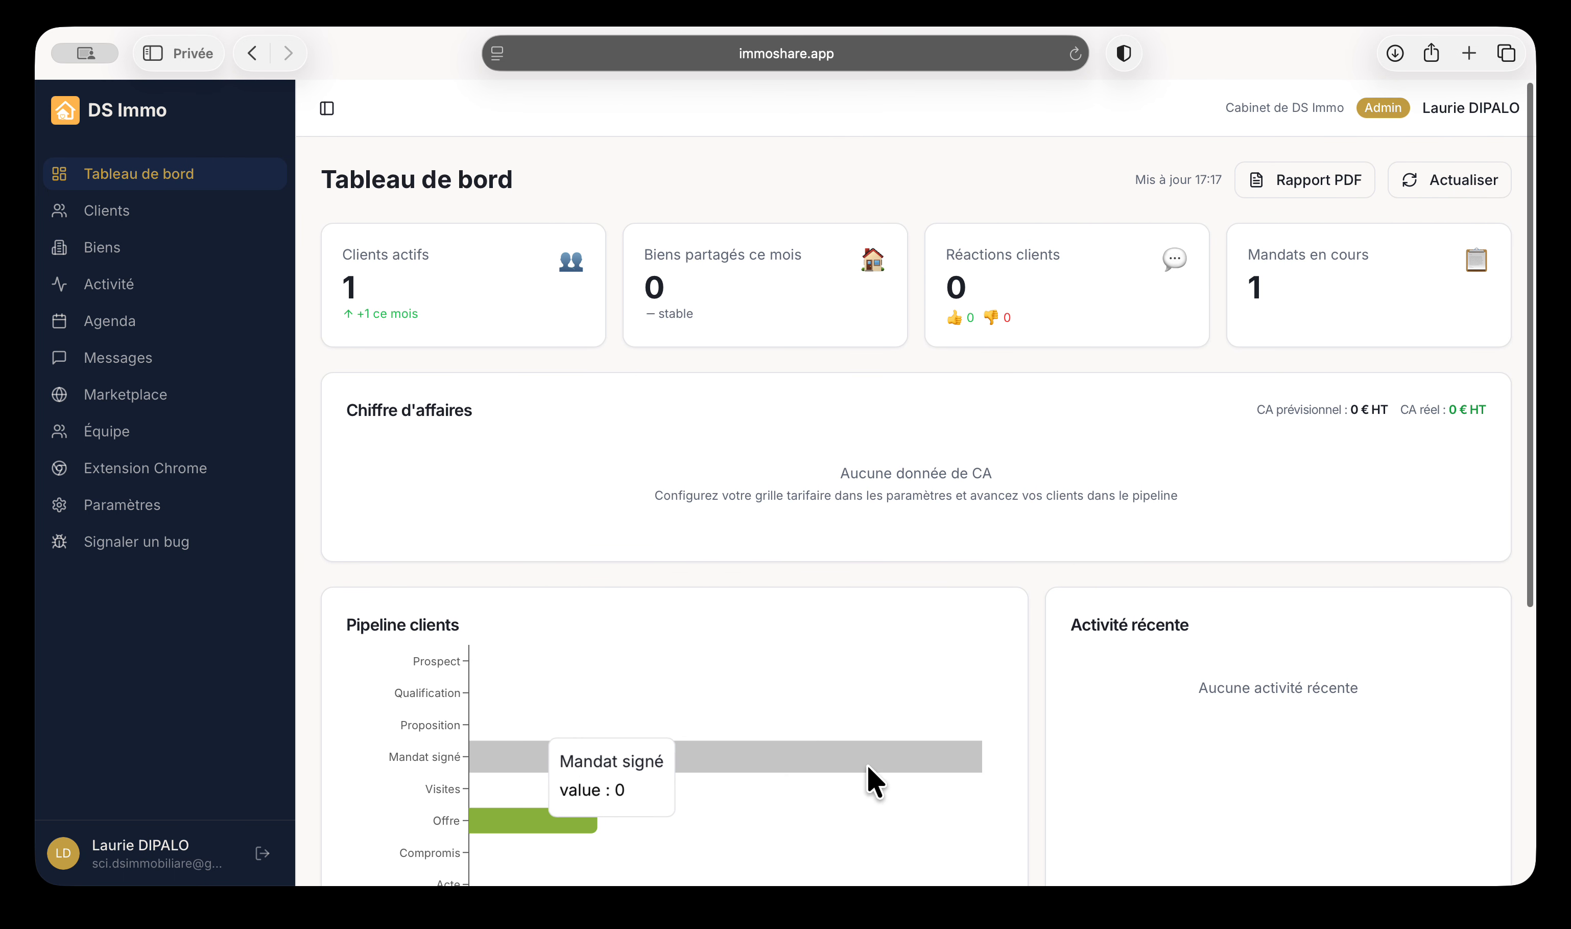
# Generate the Rapport PDF activity report, open it from Downloads, then show the Clients list
pyautogui.click(1314, 191)
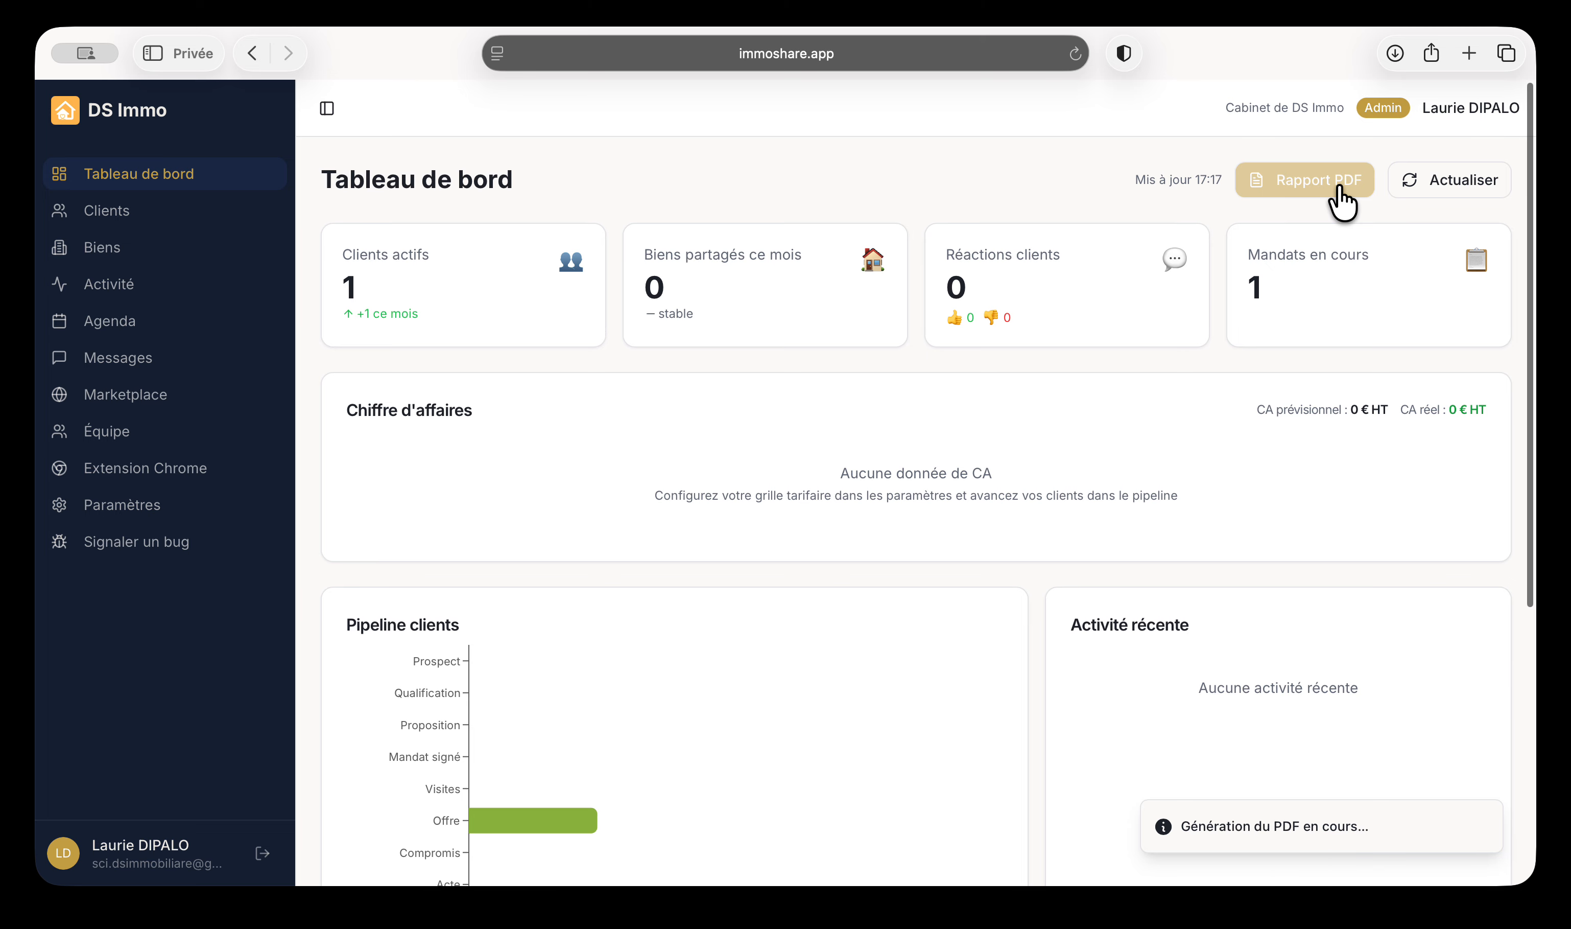
pyautogui.click(1395, 53)
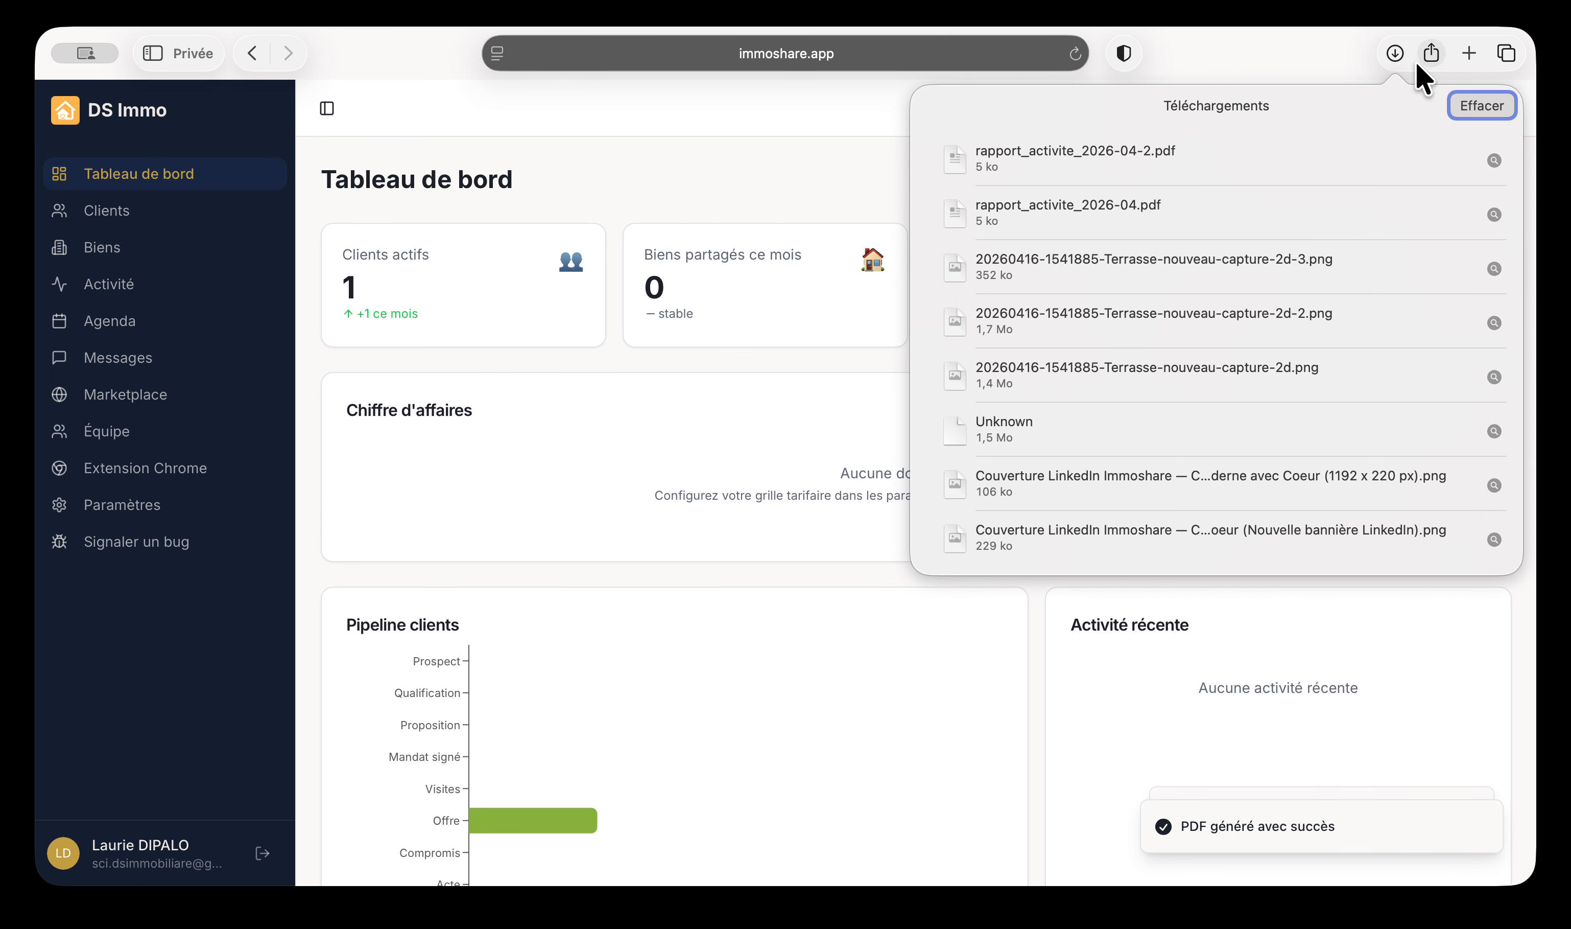
pyautogui.doubleClick(1109, 162)
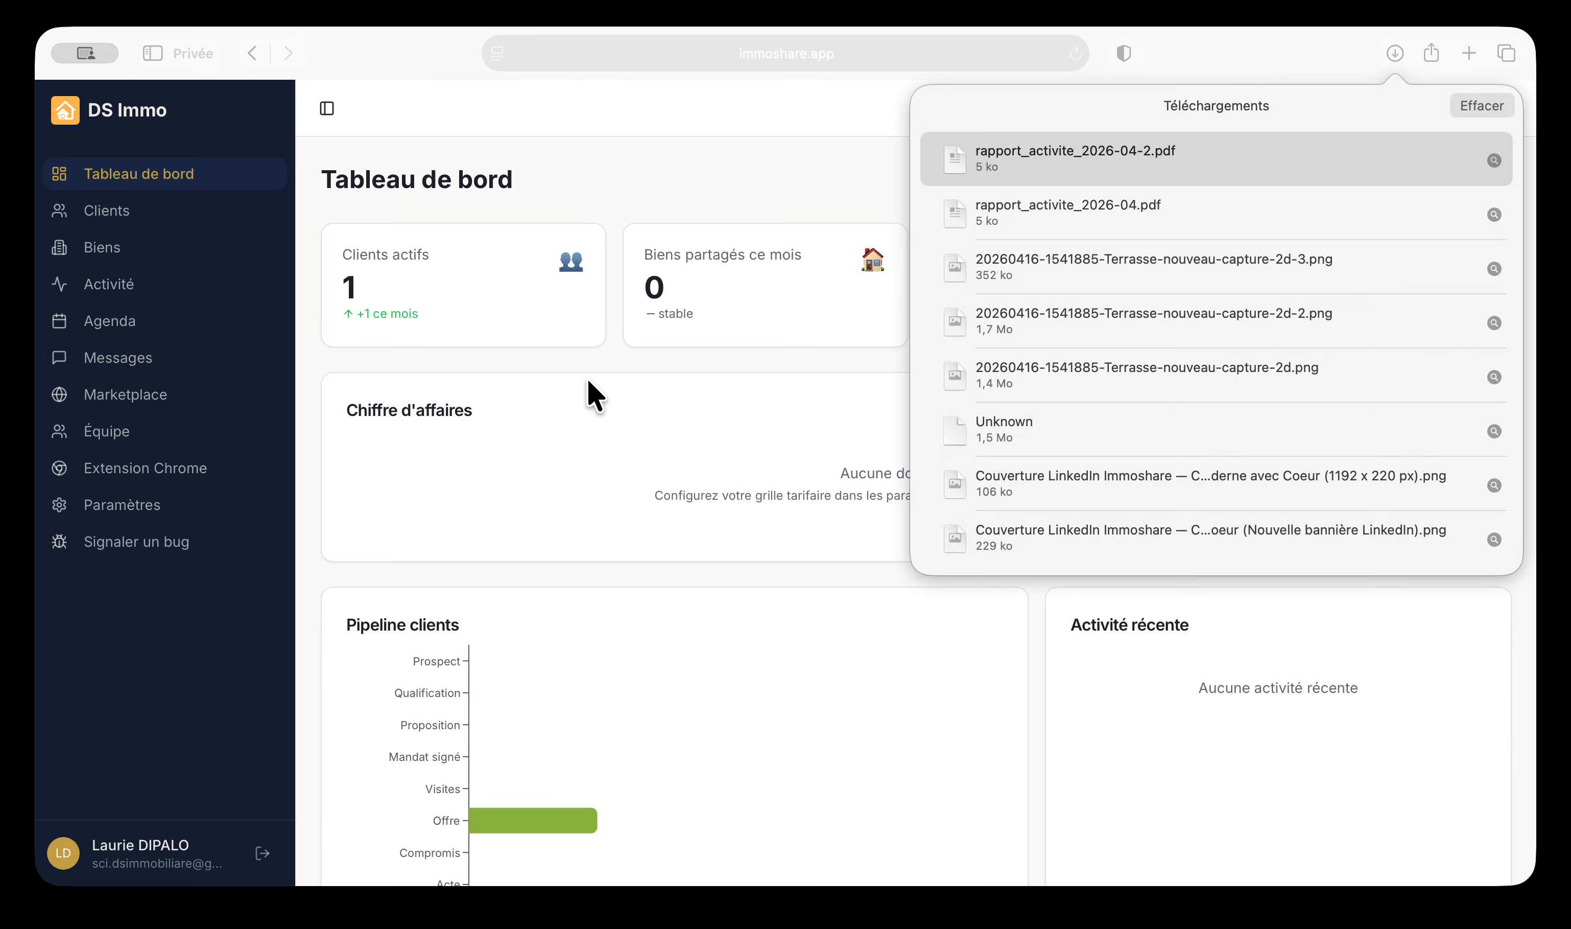
pyautogui.click(702, 432)
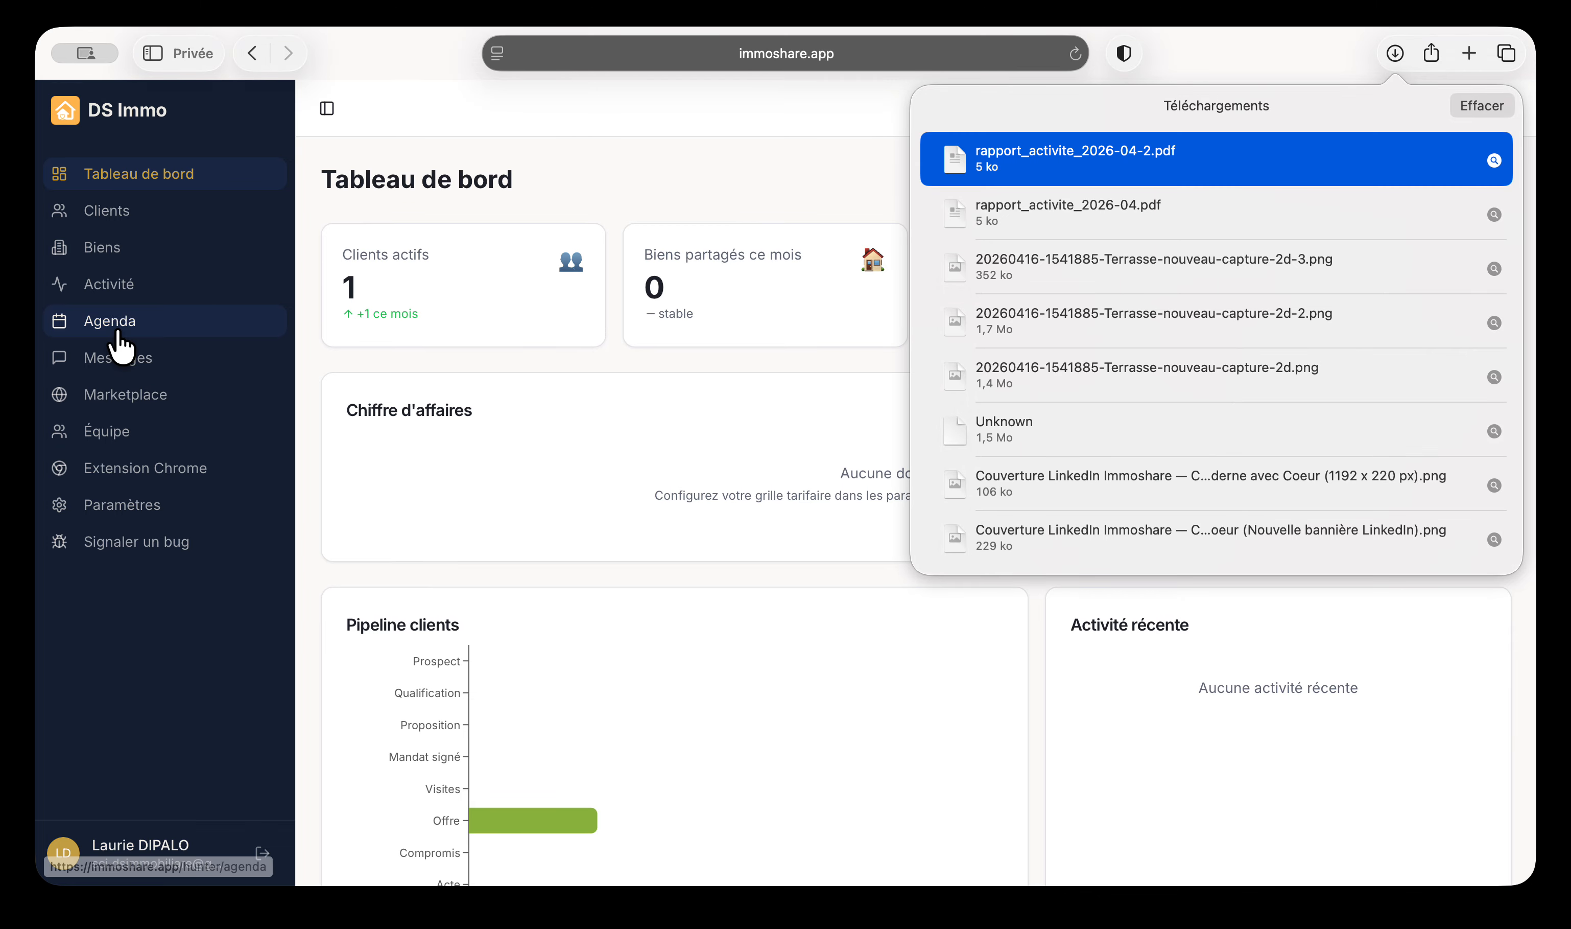
pyautogui.click(109, 210)
pyautogui.click(84, 210)
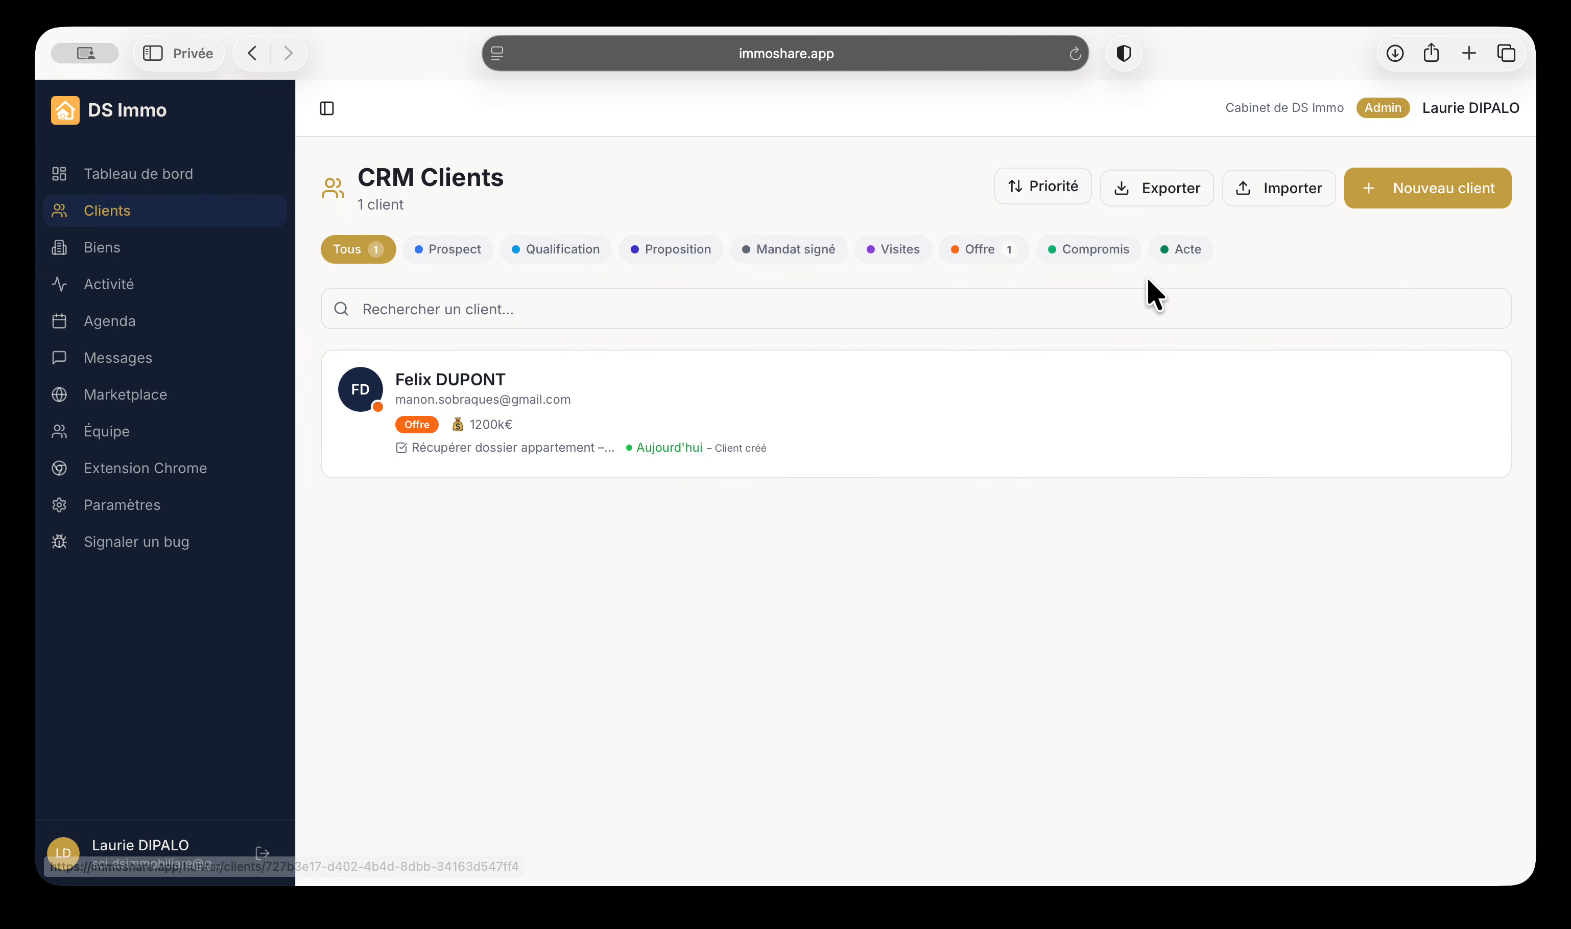
# Open Ajouter un client, reveal the spouse / secondary contact fields, then close it unsaved
pyautogui.click(1430, 204)
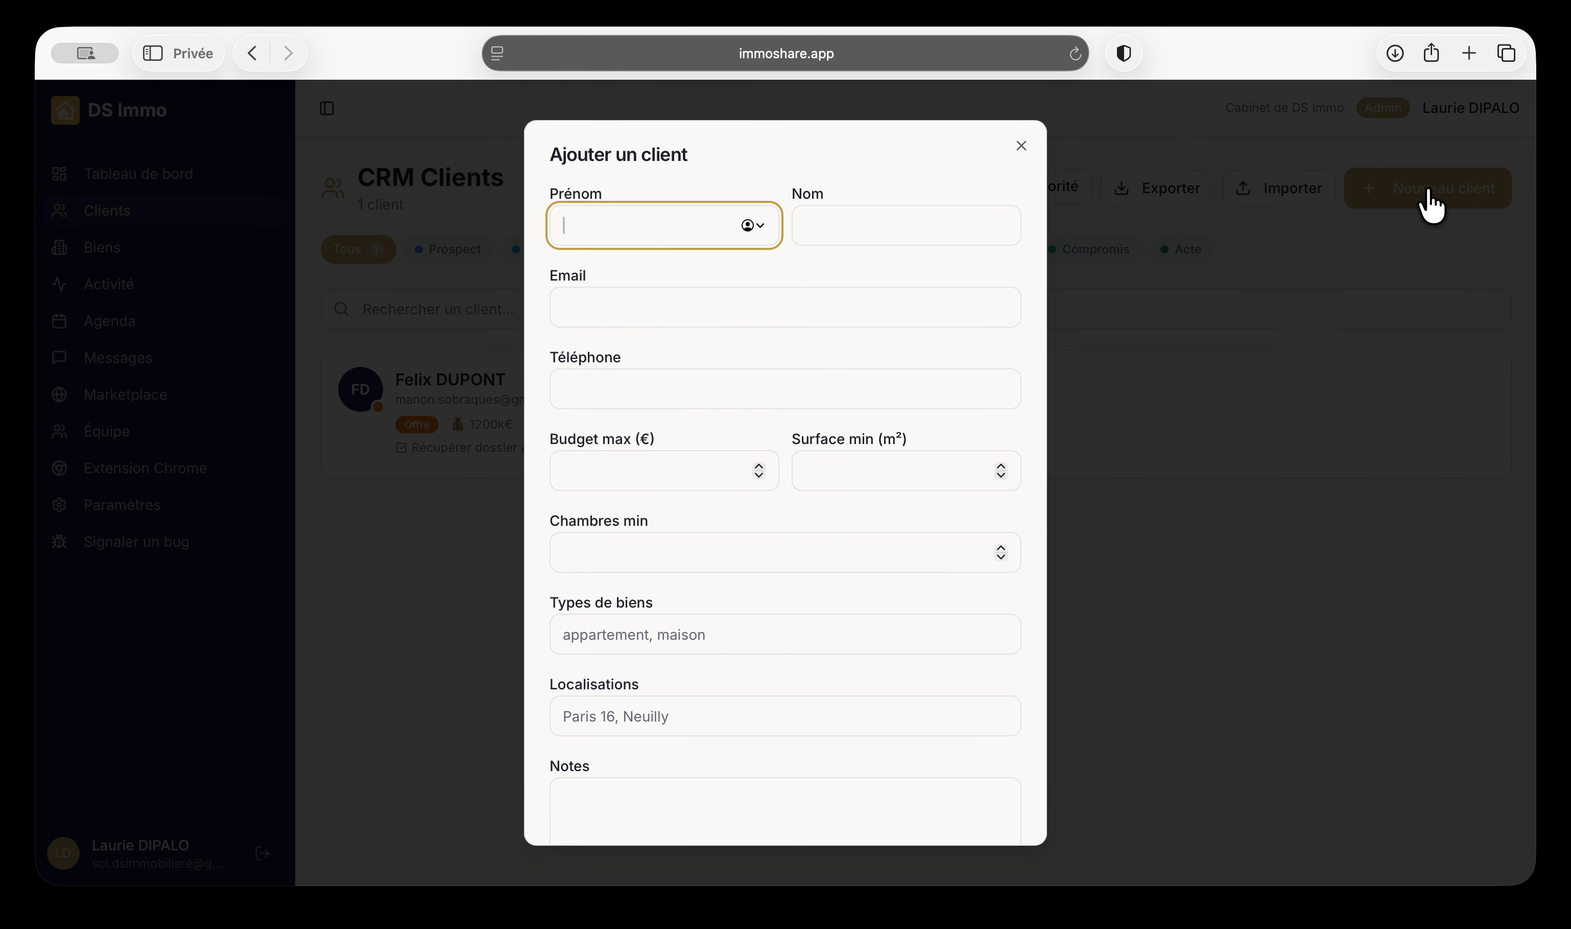
pyautogui.scroll(-5, 765, 421)
pyautogui.scroll(5, 765, 421)
pyautogui.scroll(-5, 765, 421)
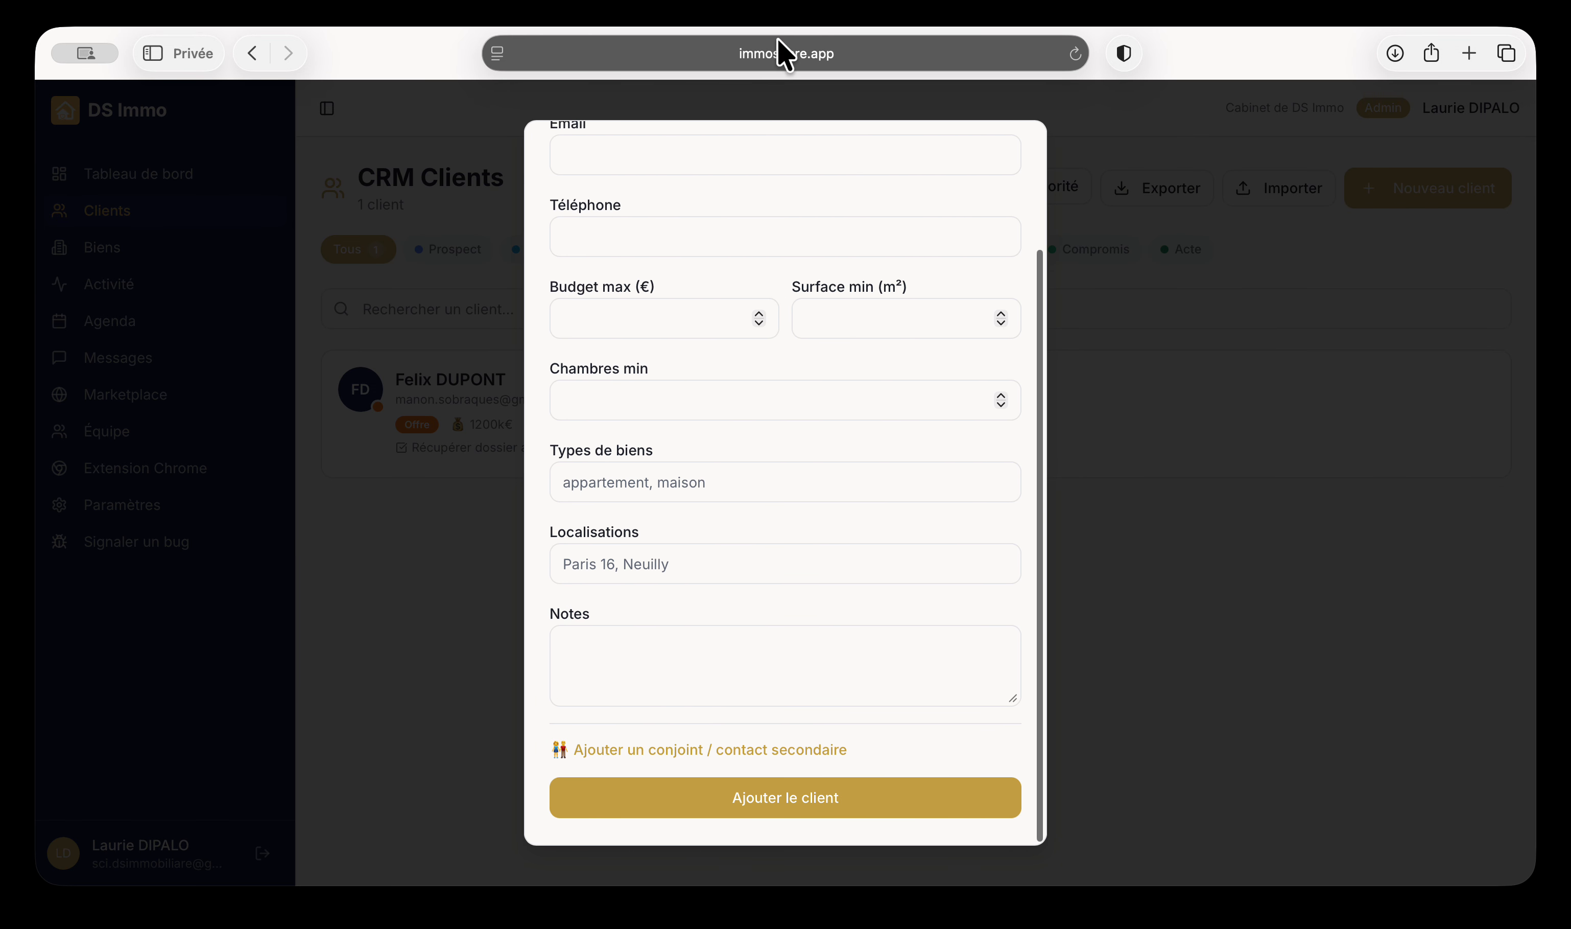
pyautogui.click(707, 756)
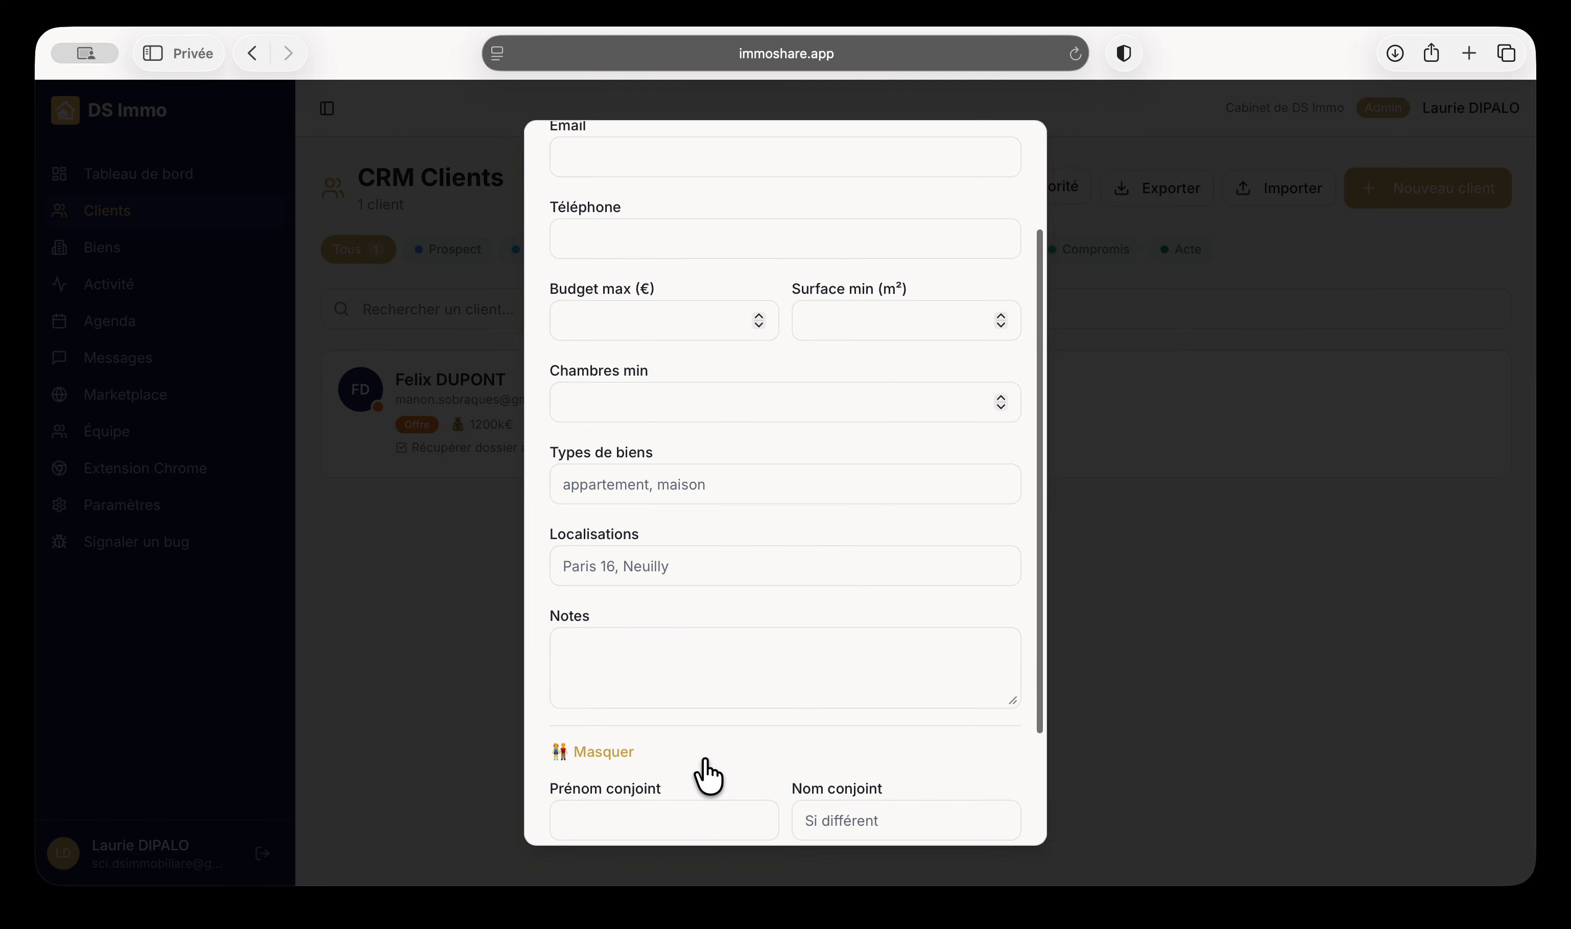
pyautogui.scroll(-3, 708, 765)
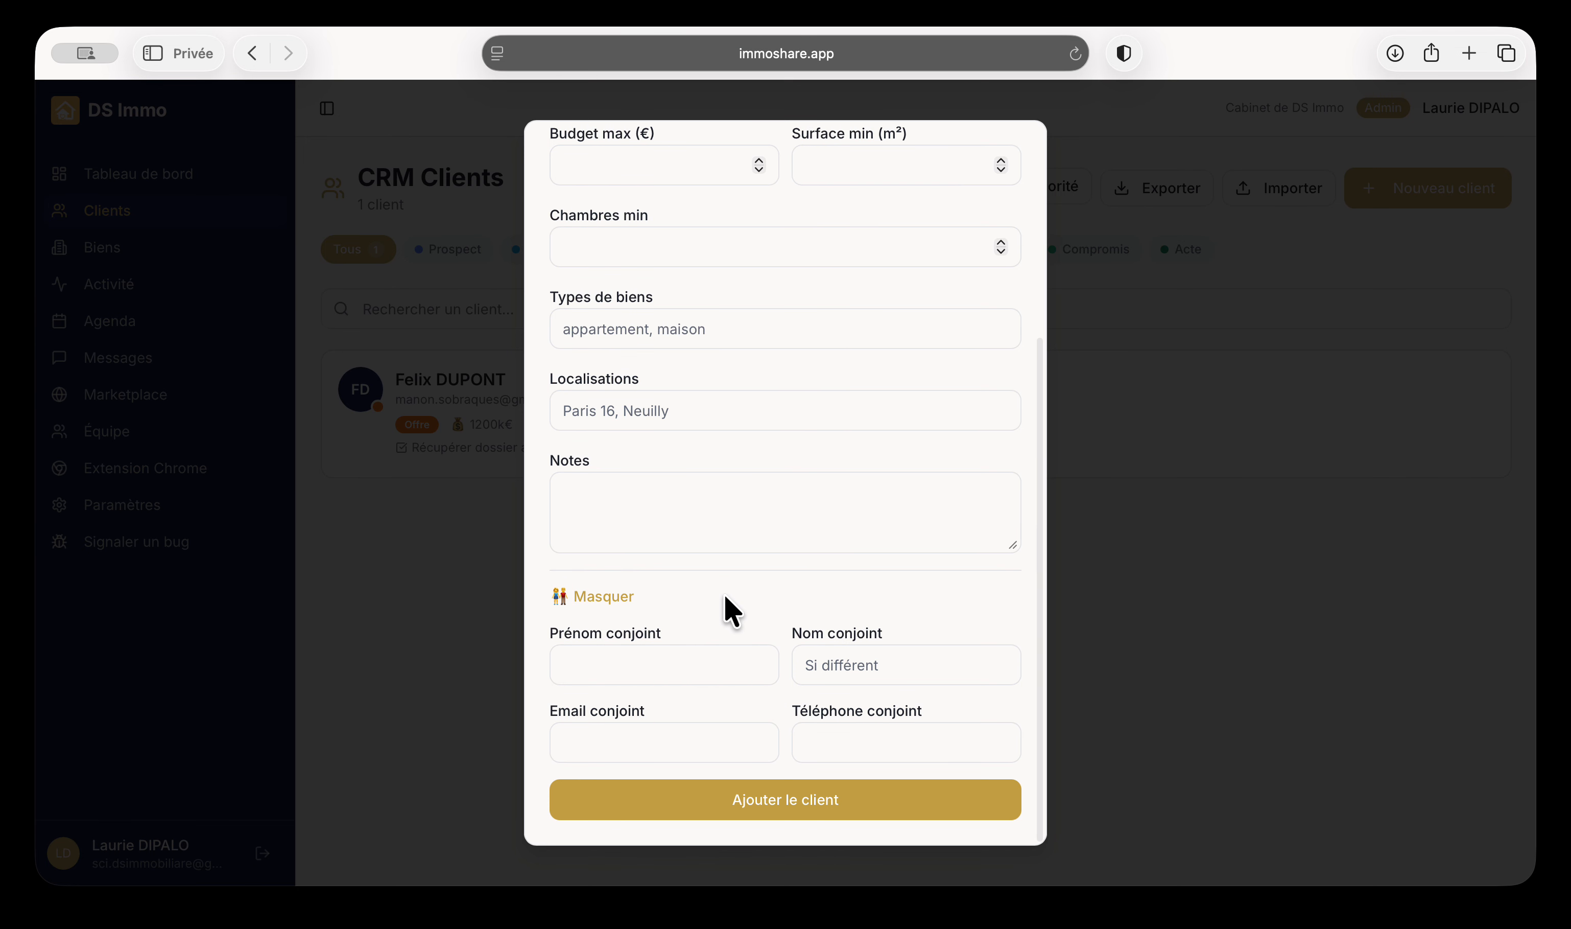
pyautogui.scroll(6, 724, 596)
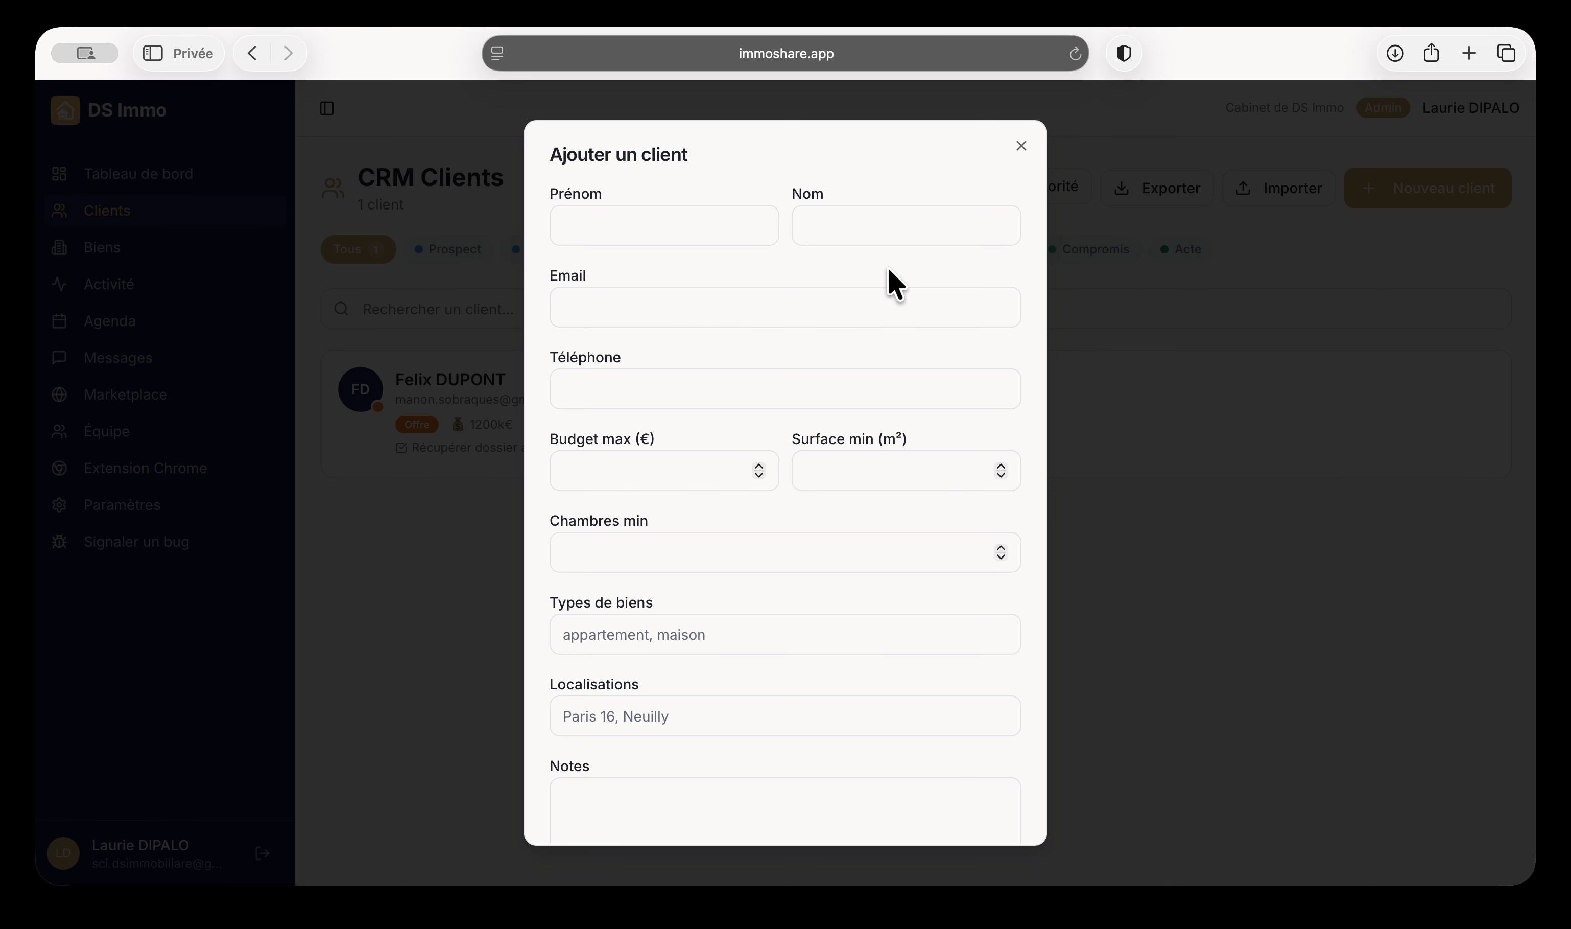
pyautogui.click(1020, 147)
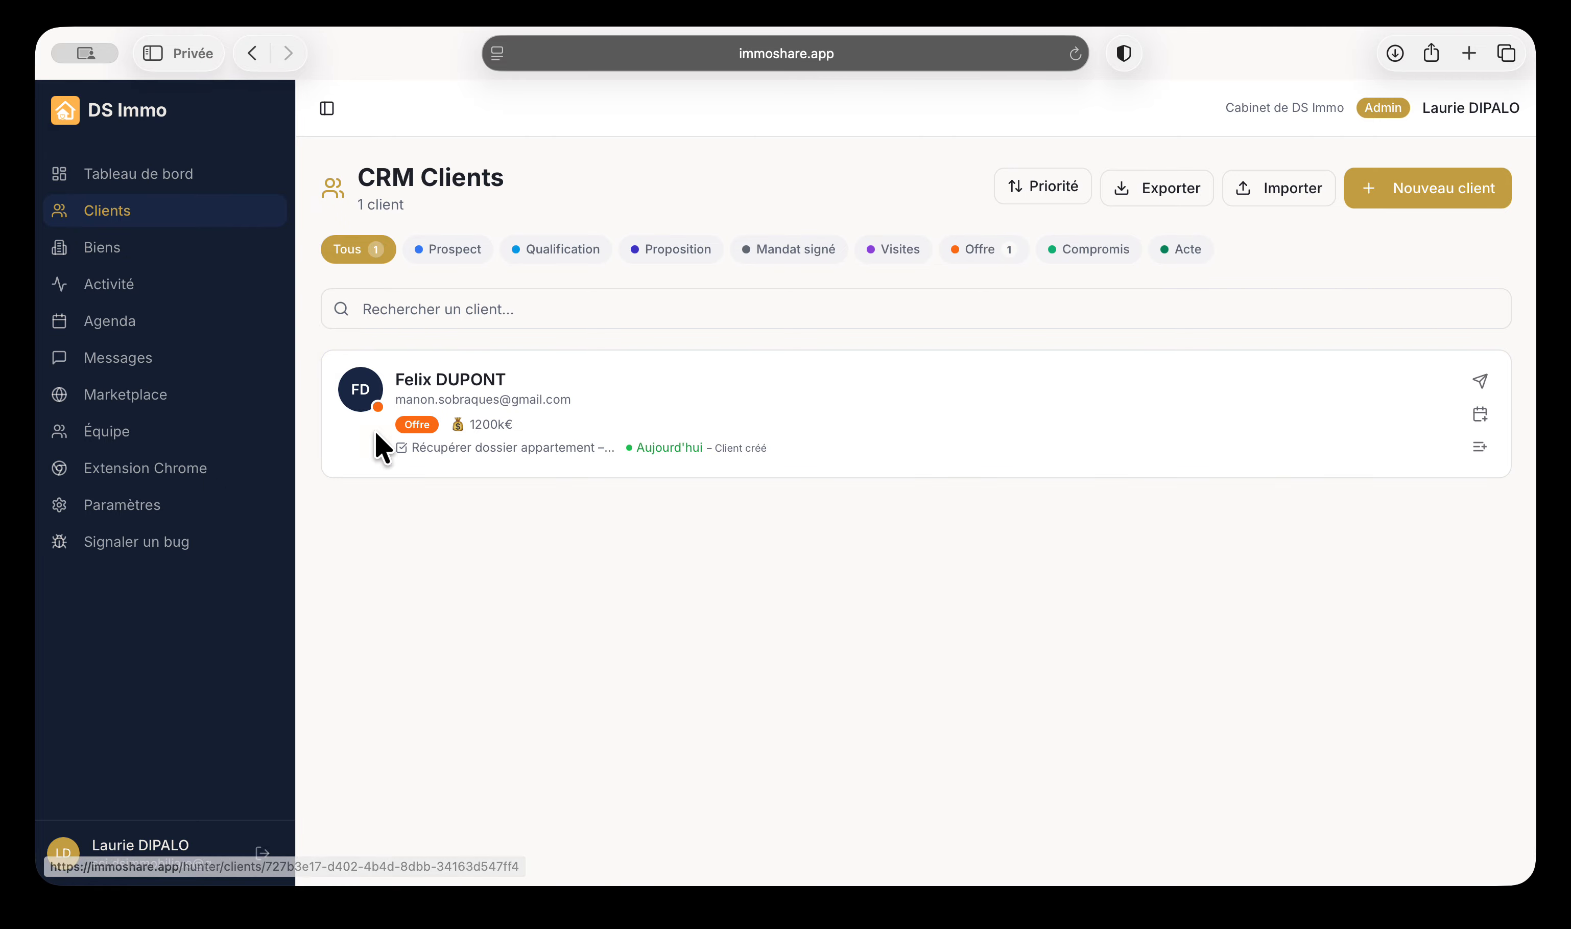
pyautogui.moveTo(393, 403); pyautogui.dragTo(574, 404)
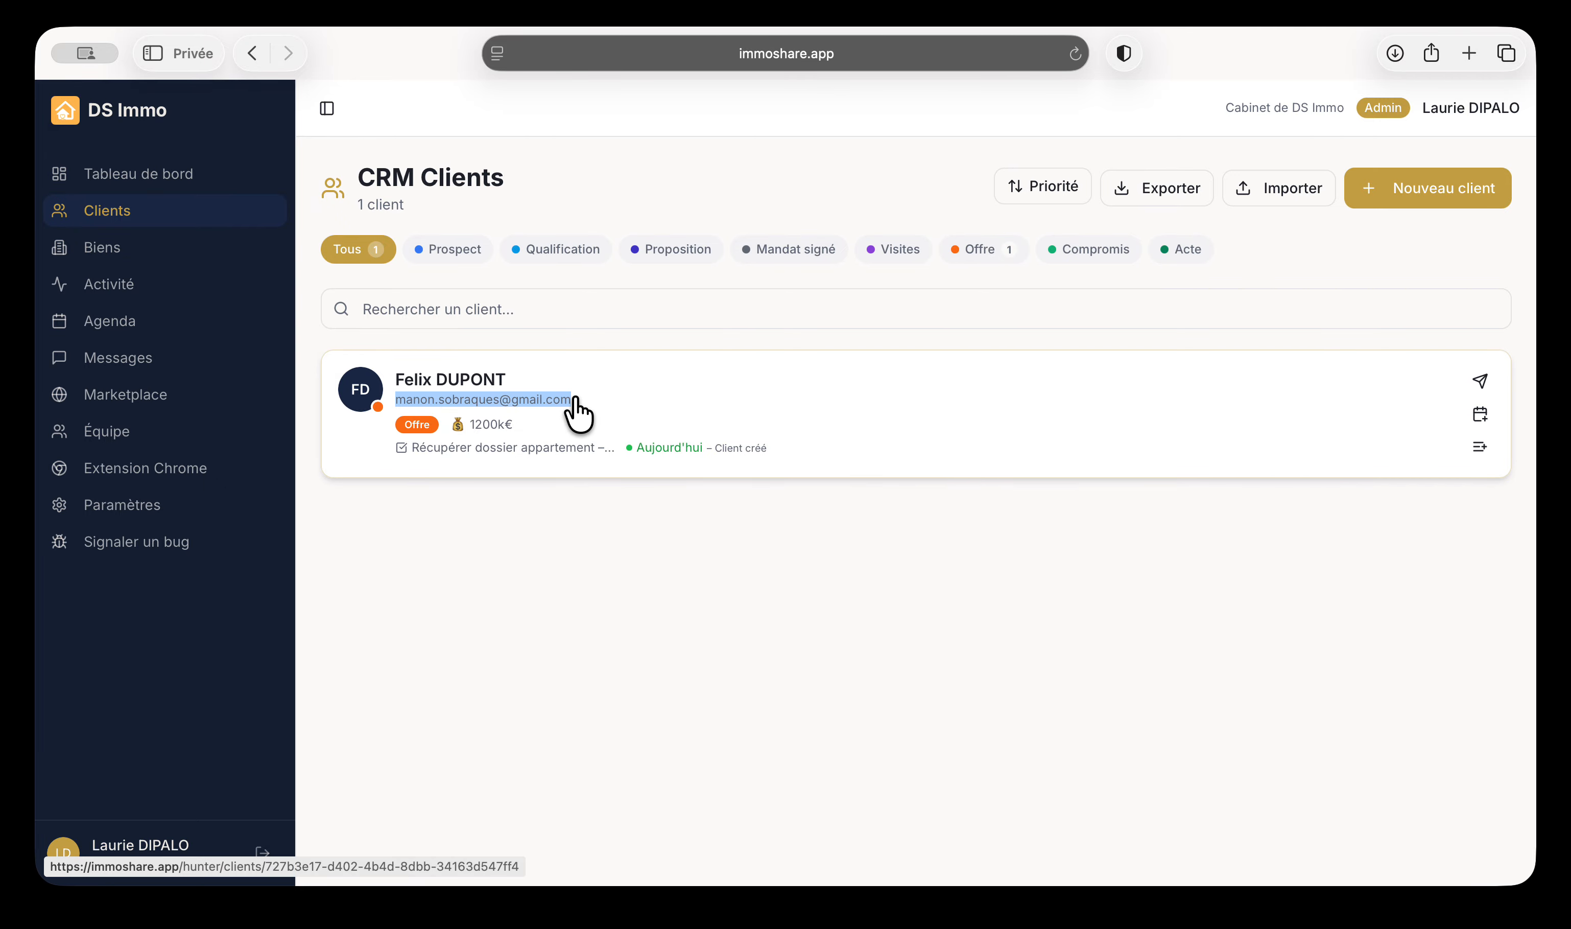
pyautogui.click(660, 518)
pyautogui.click(1284, 200)
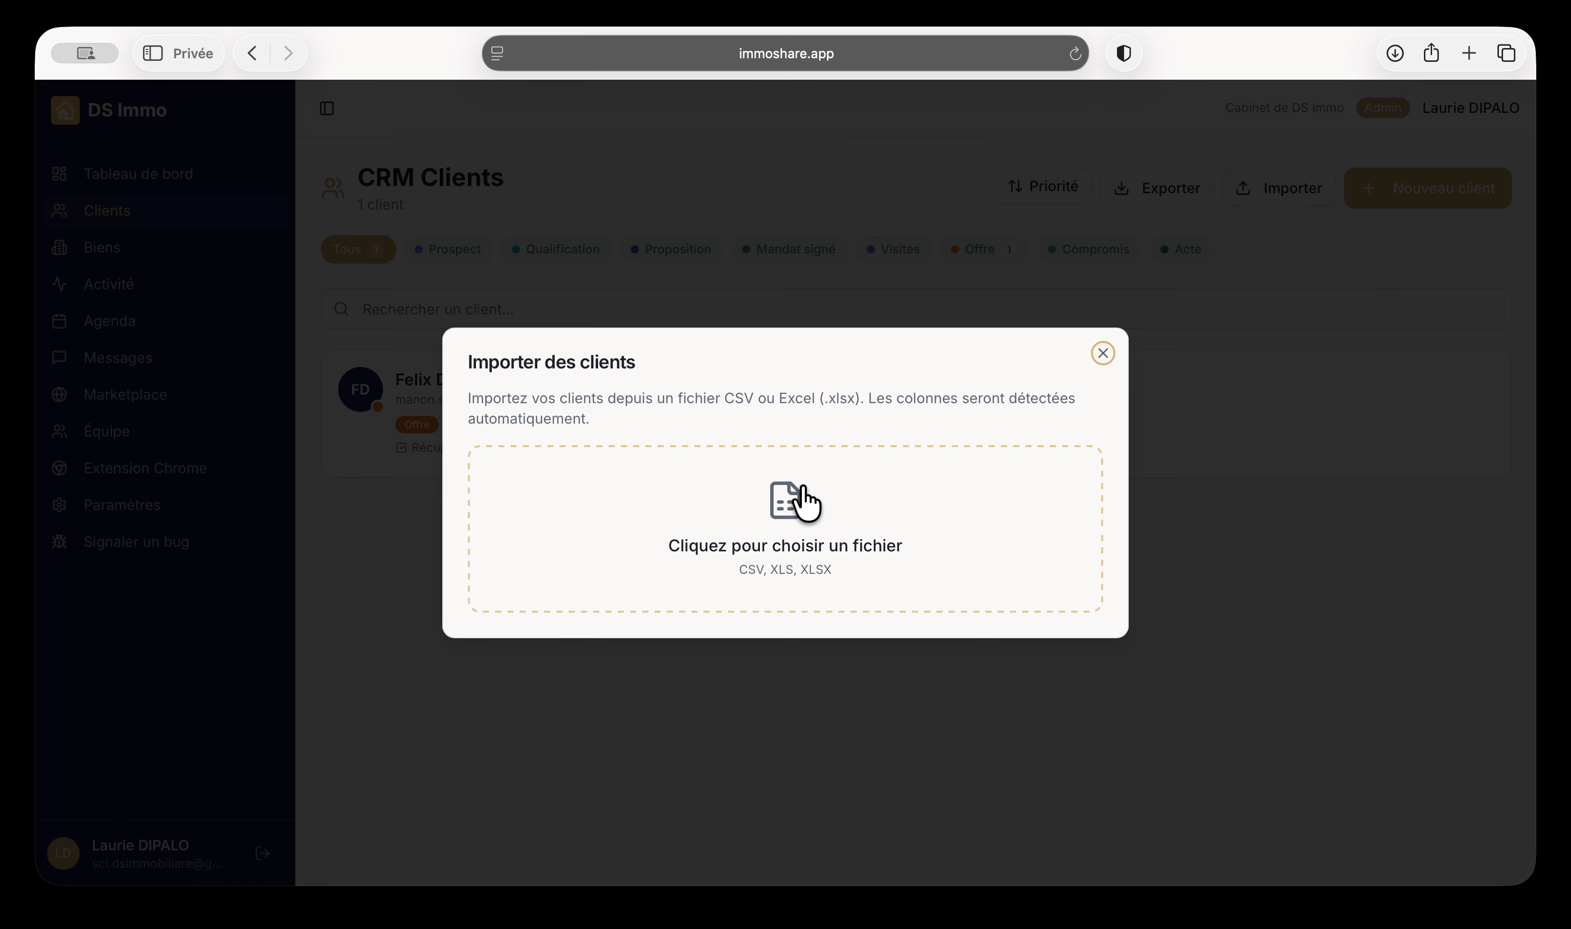
pyautogui.click(1104, 351)
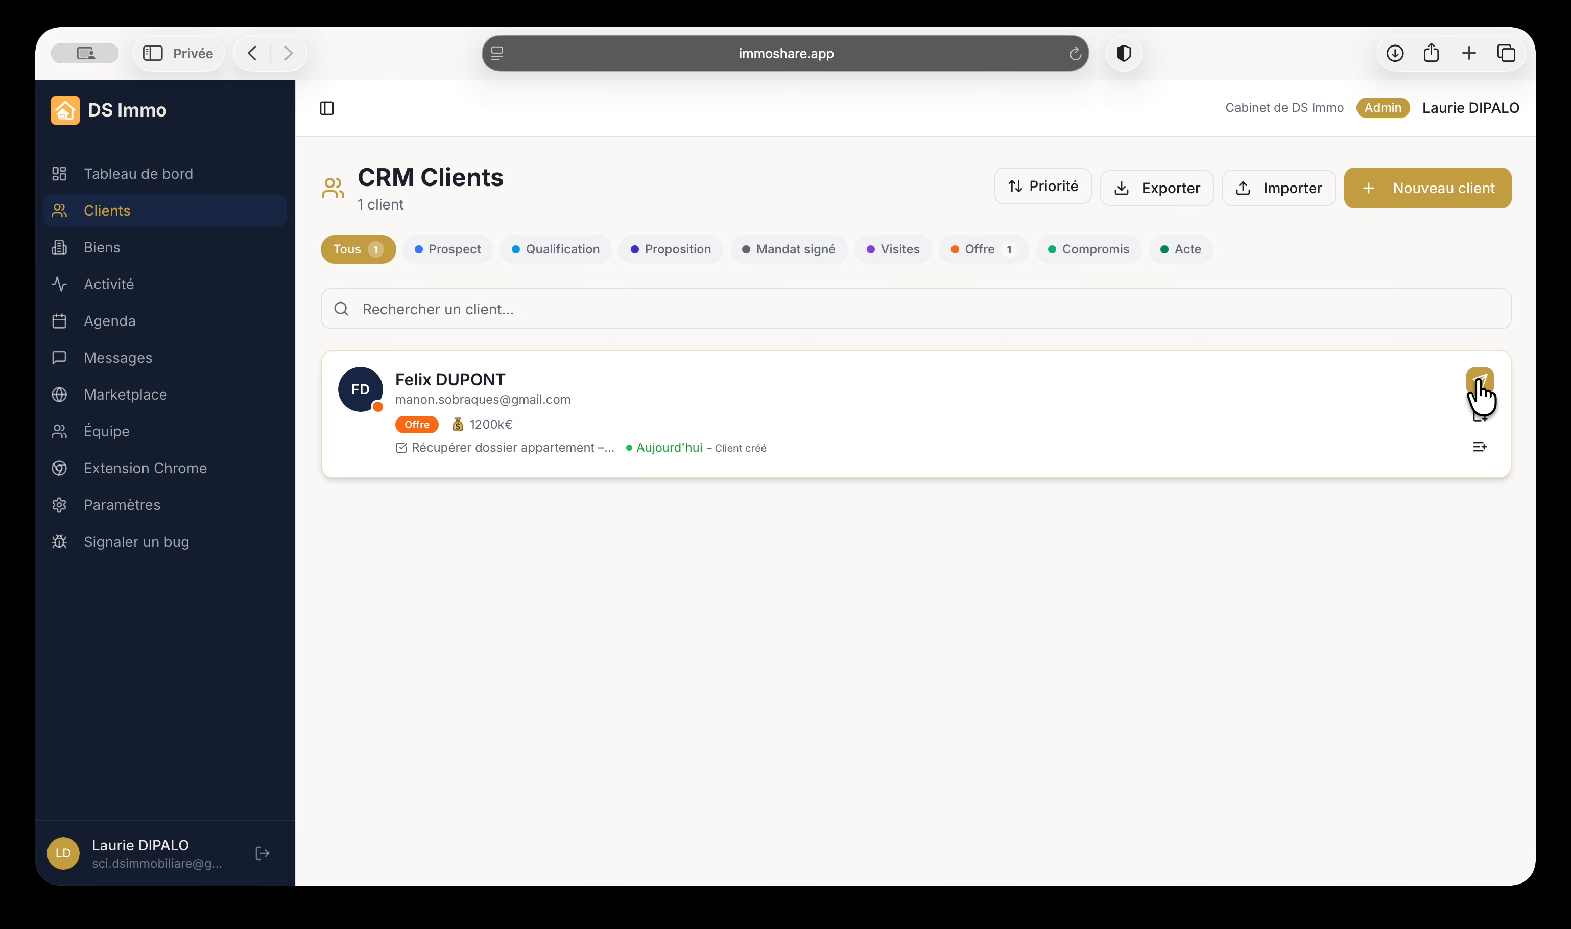
pyautogui.click(1478, 383)
pyautogui.click(118, 214)
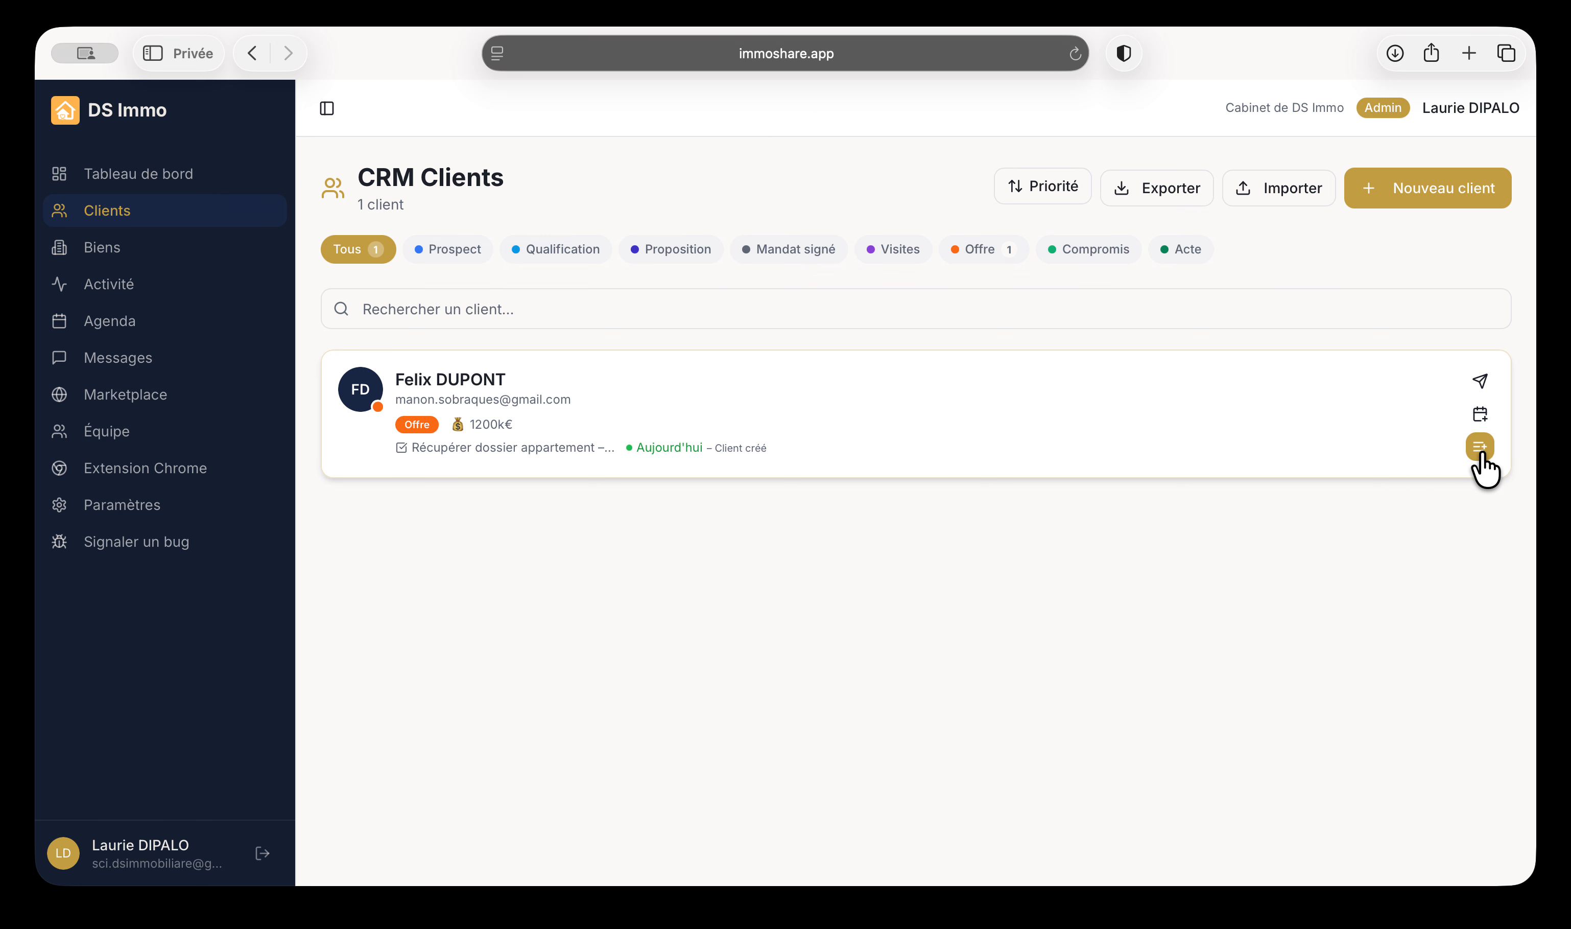
# Cancel the new task and check the client's profile: 1200000 € budget, 80 m², 3 bedrooms, Paris 6
pyautogui.click(1479, 447)
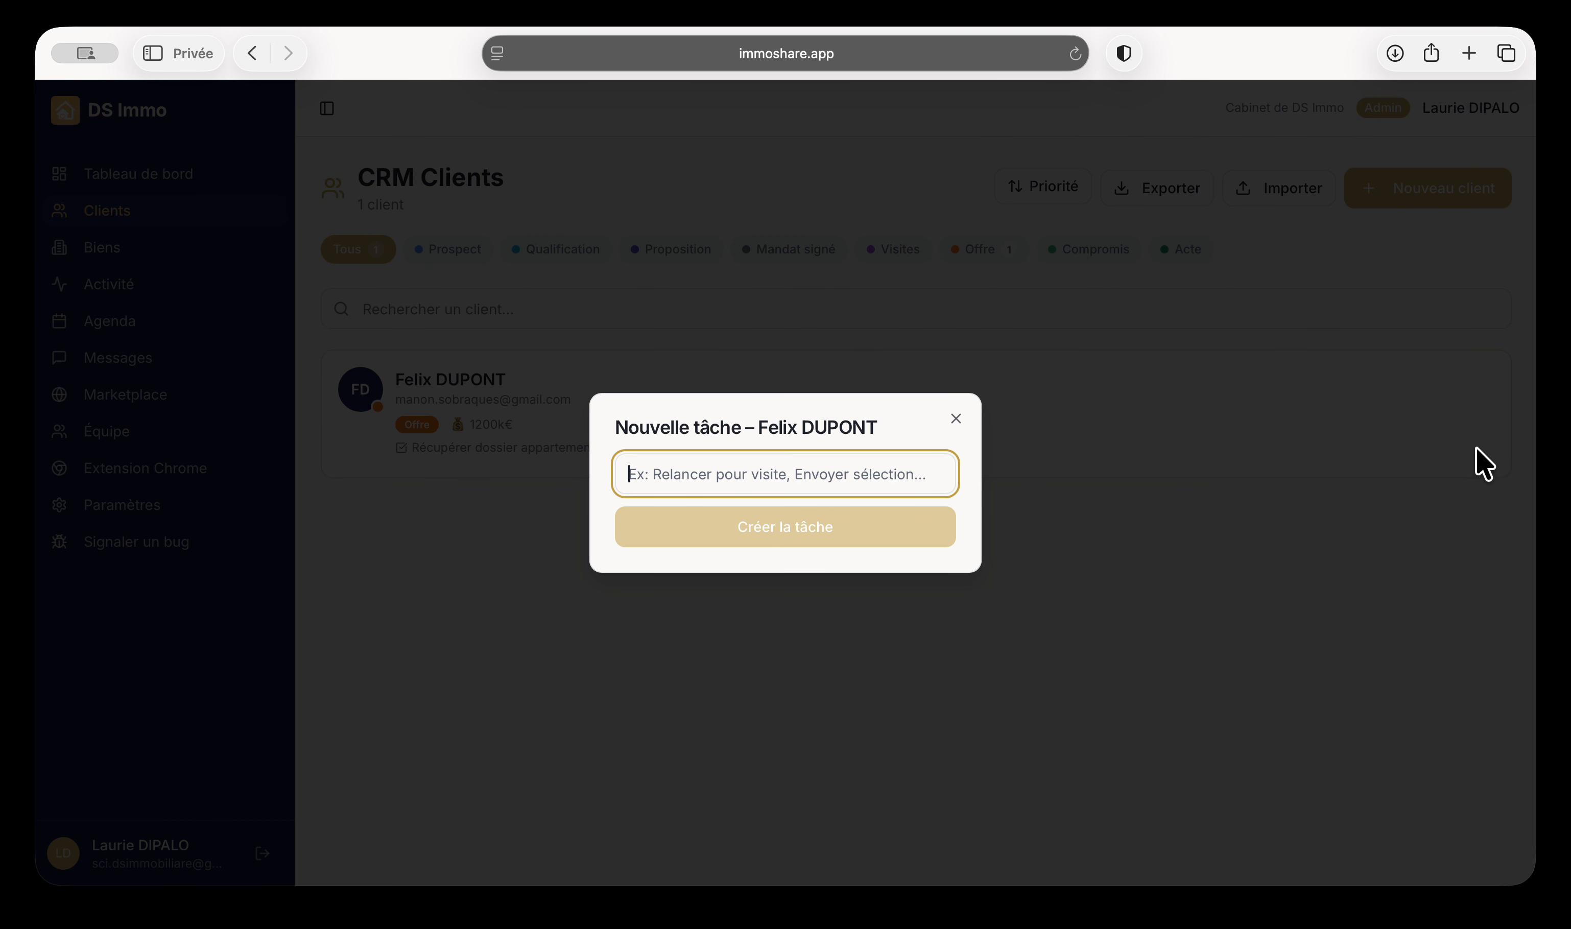
pyautogui.click(955, 419)
pyautogui.click(480, 384)
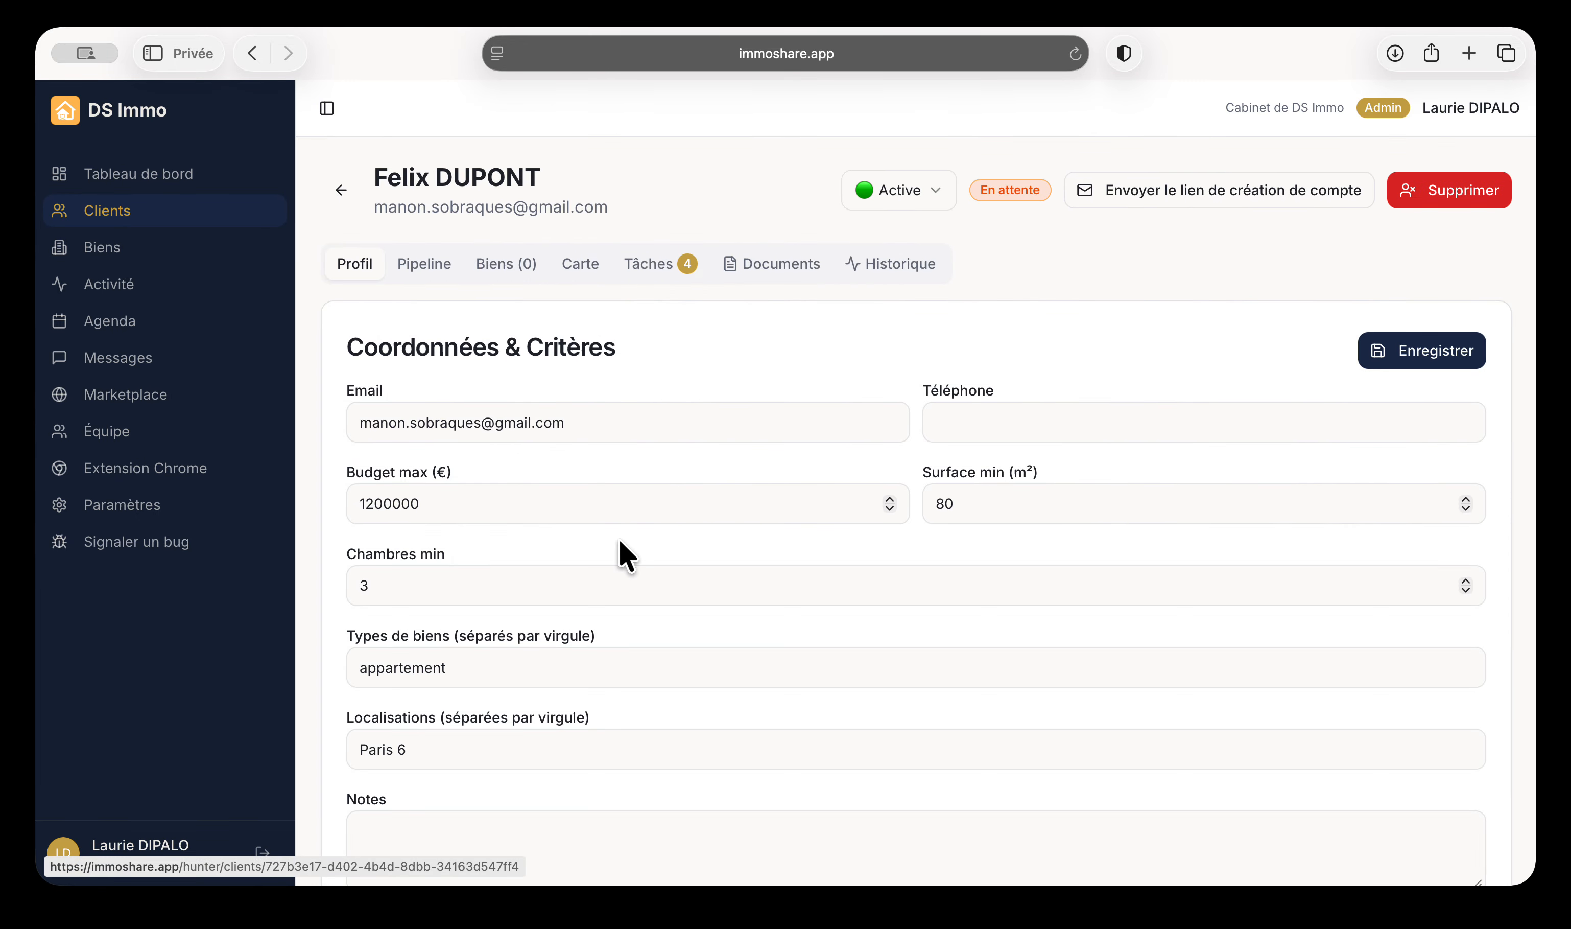
pyautogui.scroll(-3, 621, 550)
pyautogui.scroll(-2, 621, 550)
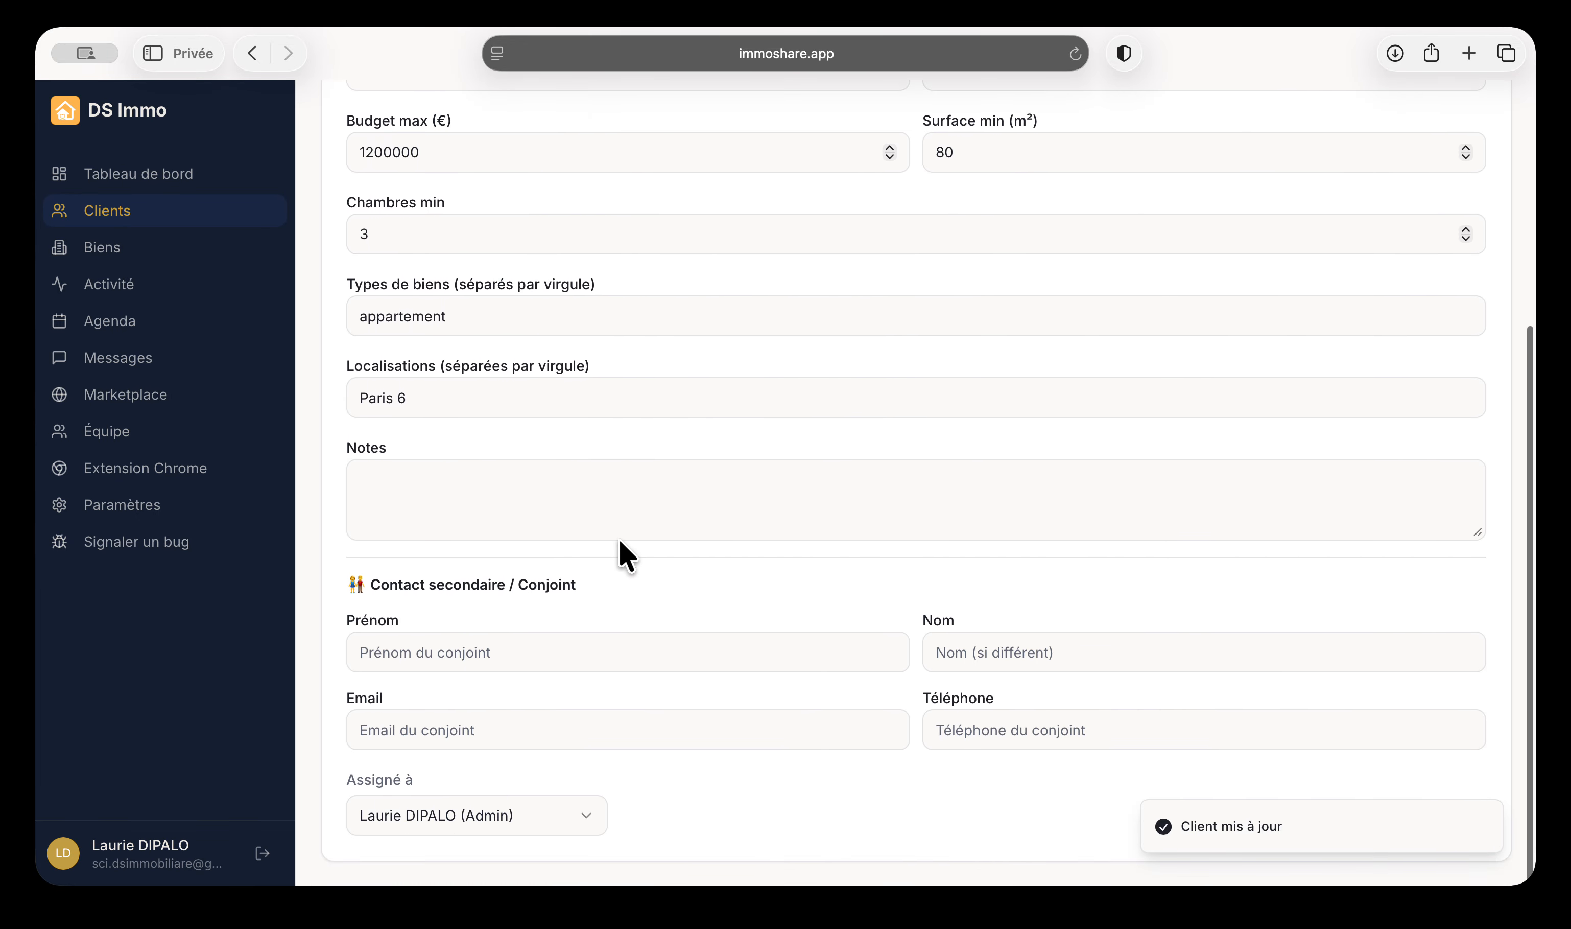
pyautogui.scroll(4, 620, 549)
pyautogui.scroll(2, 627, 556)
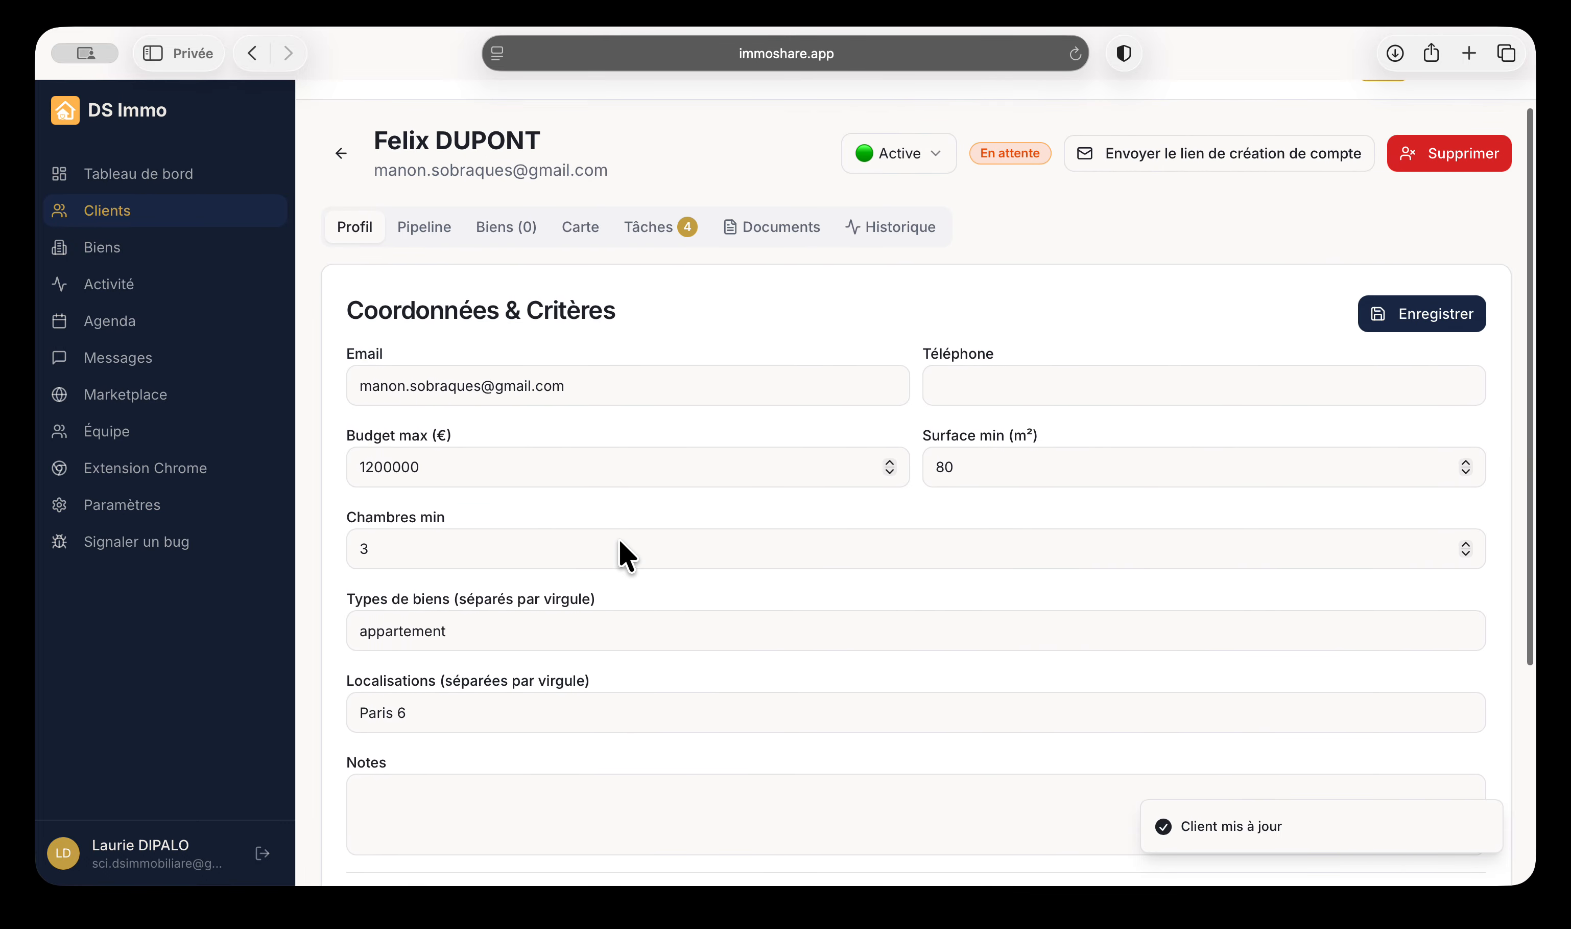
# On the client's Pipeline tab, move them back to Prospect, then forward to Qualification
pyautogui.click(406, 230)
pyautogui.scroll(-2, 600, 649)
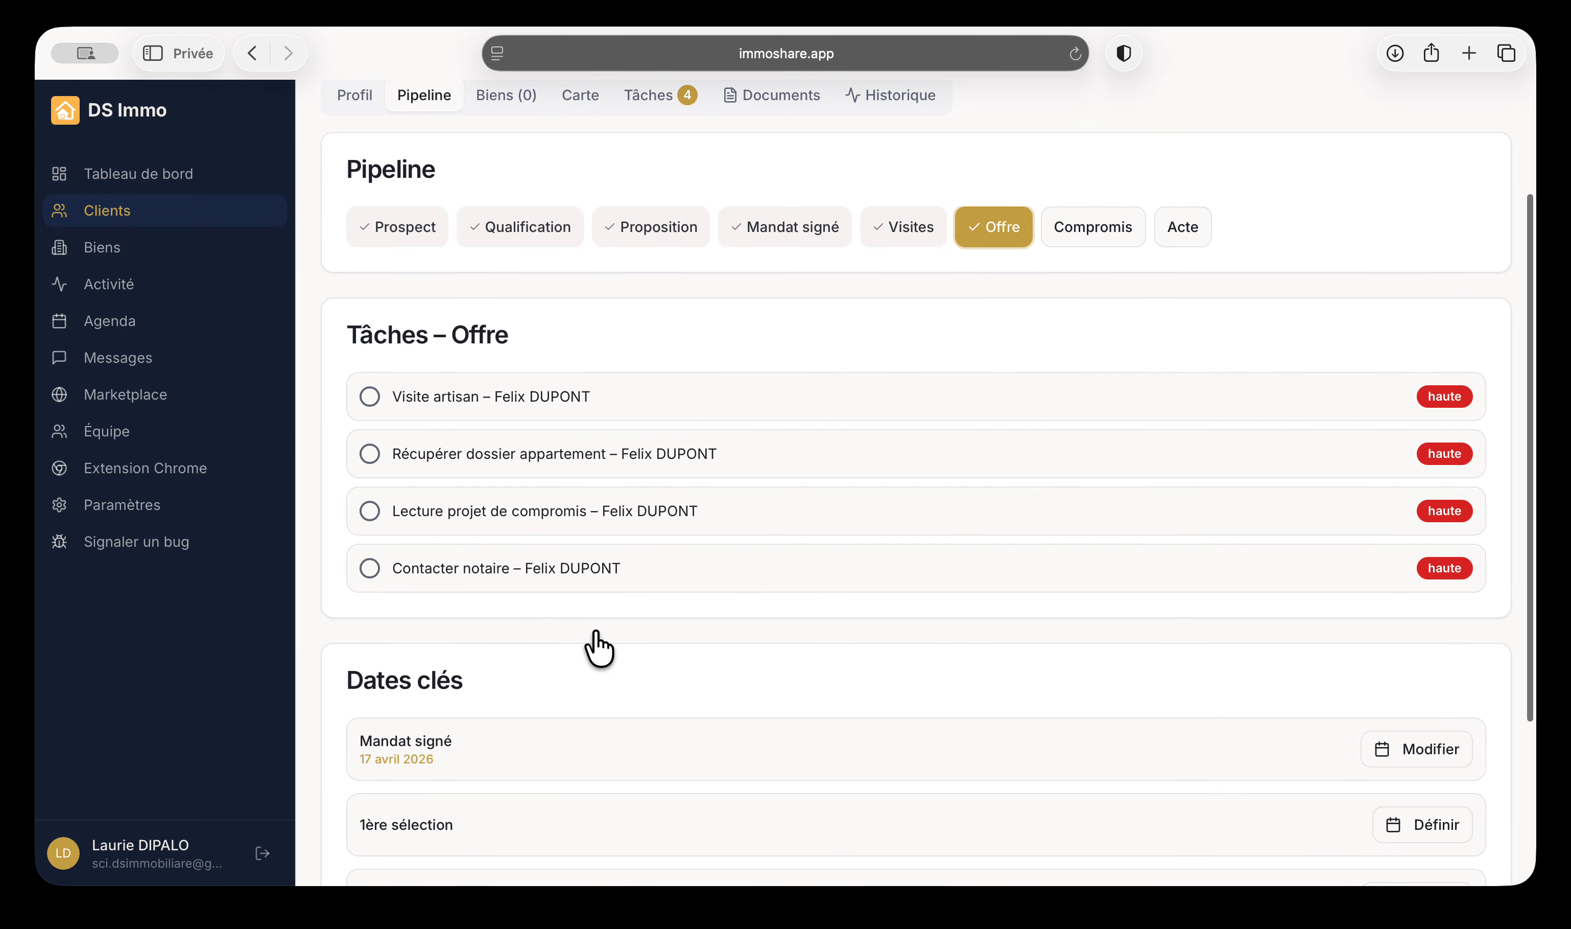
pyautogui.click(366, 234)
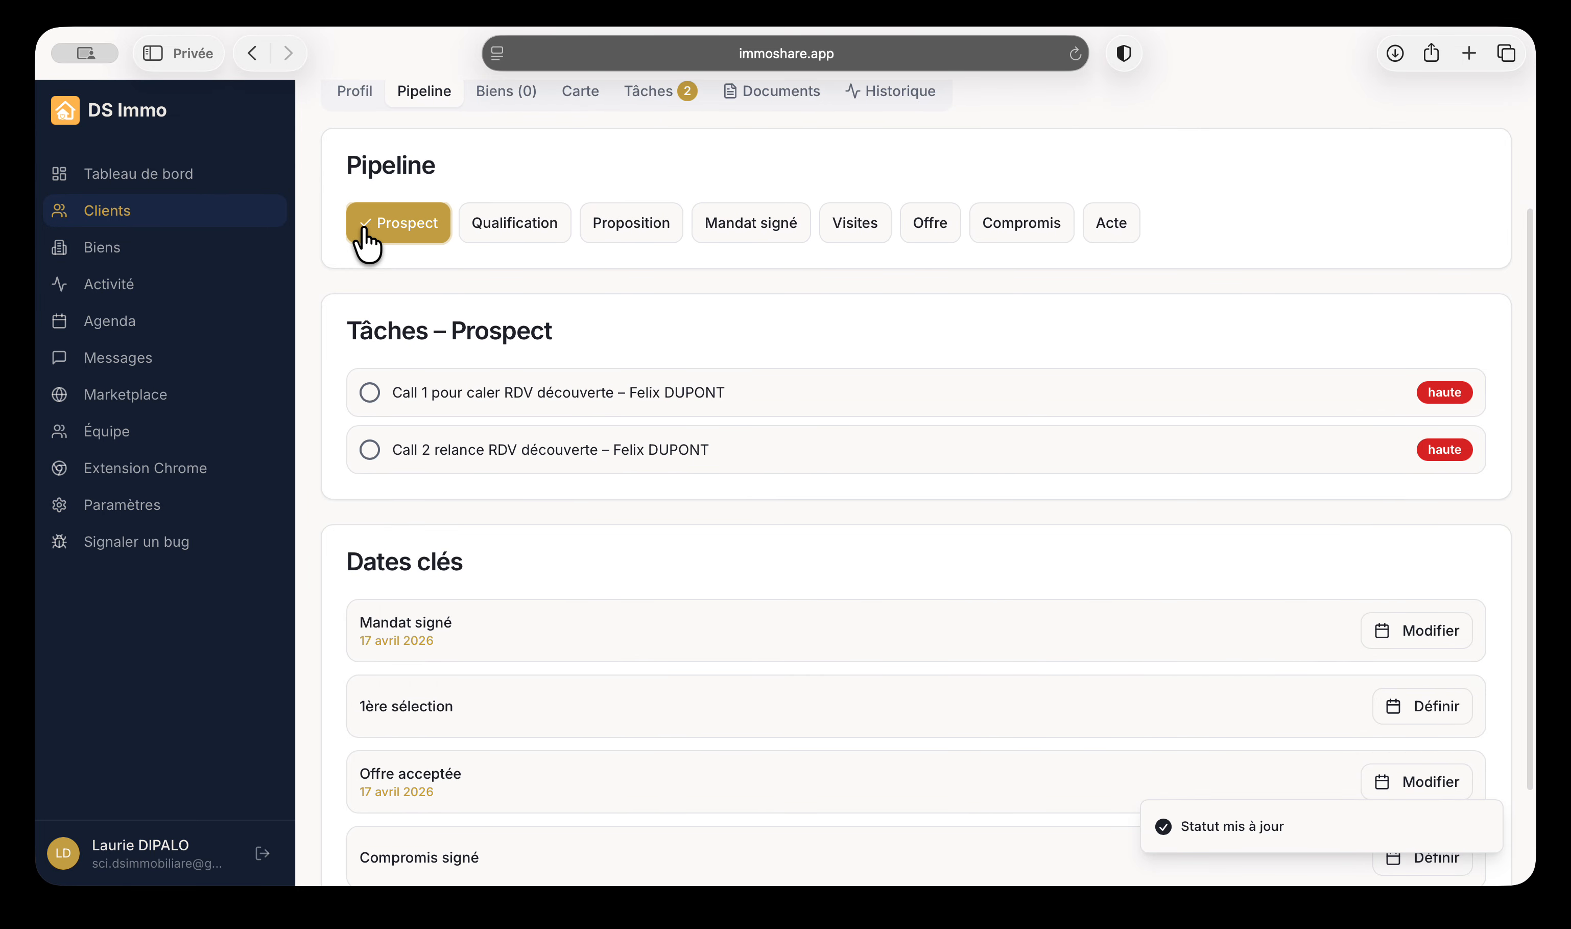
pyautogui.scroll(-1, 617, 817)
pyautogui.scroll(4, 688, 684)
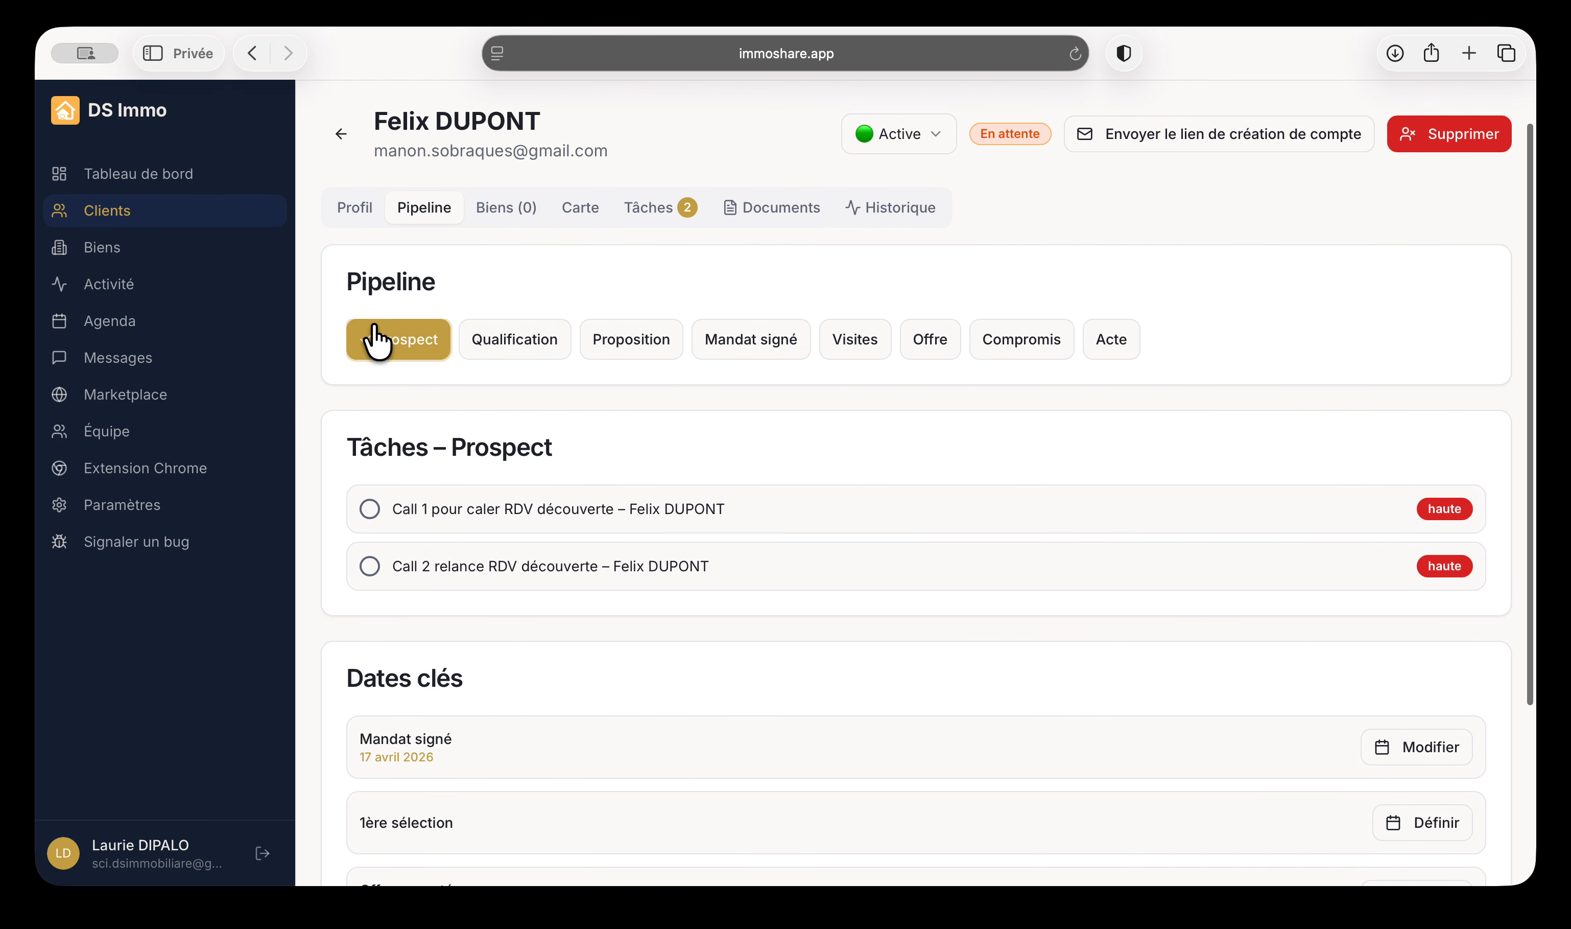
pyautogui.click(550, 349)
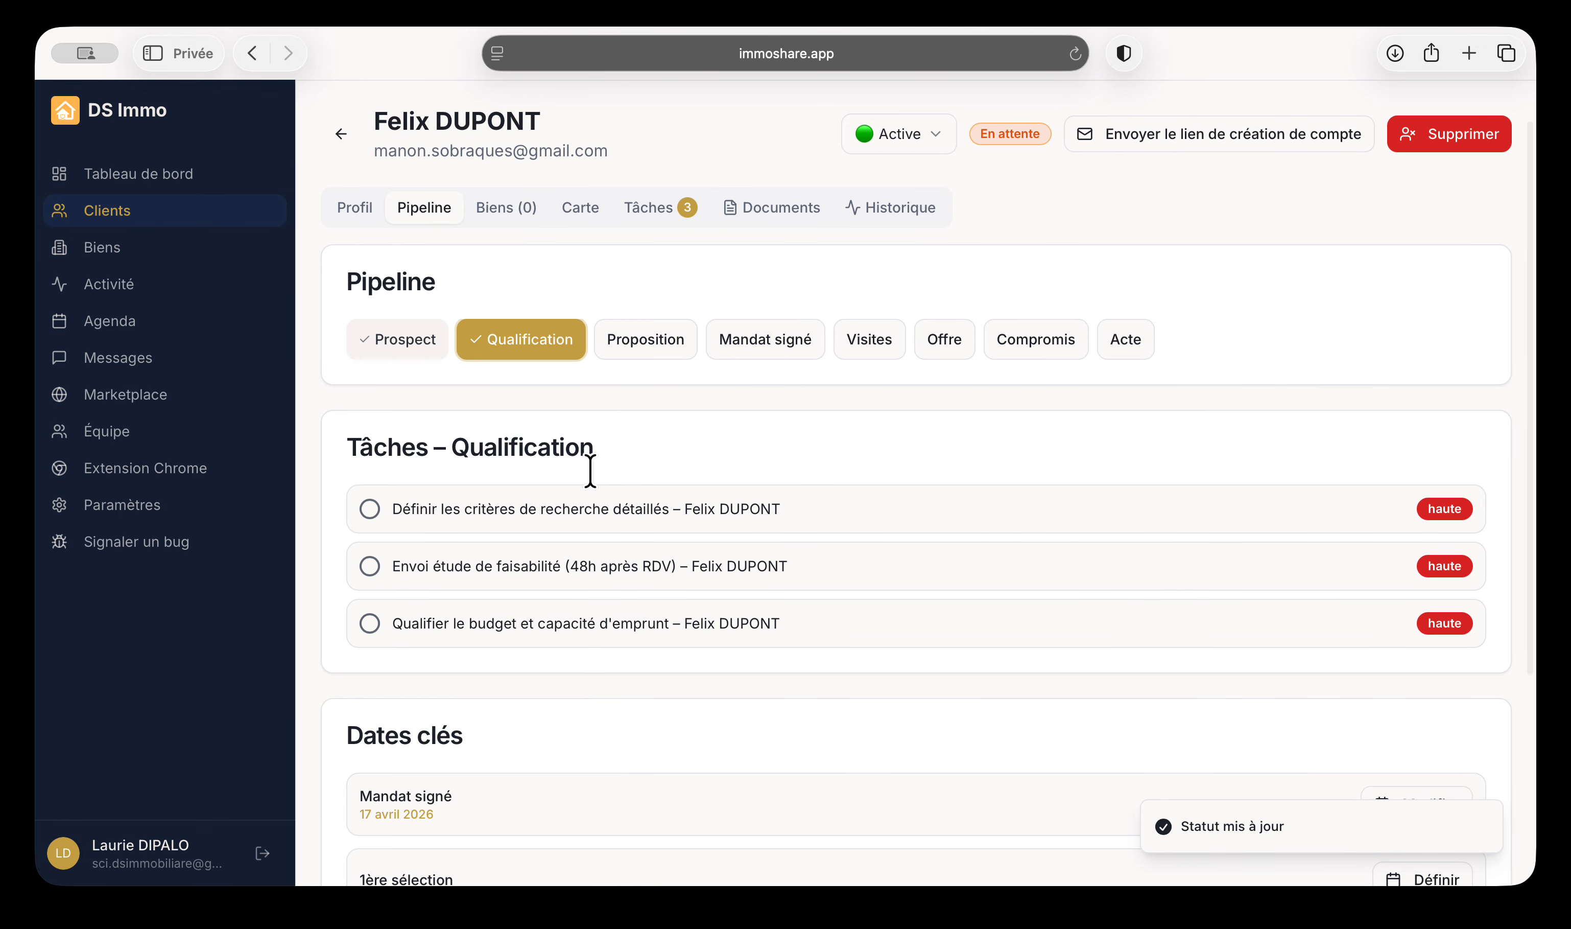
pyautogui.scroll(-1, 606, 459)
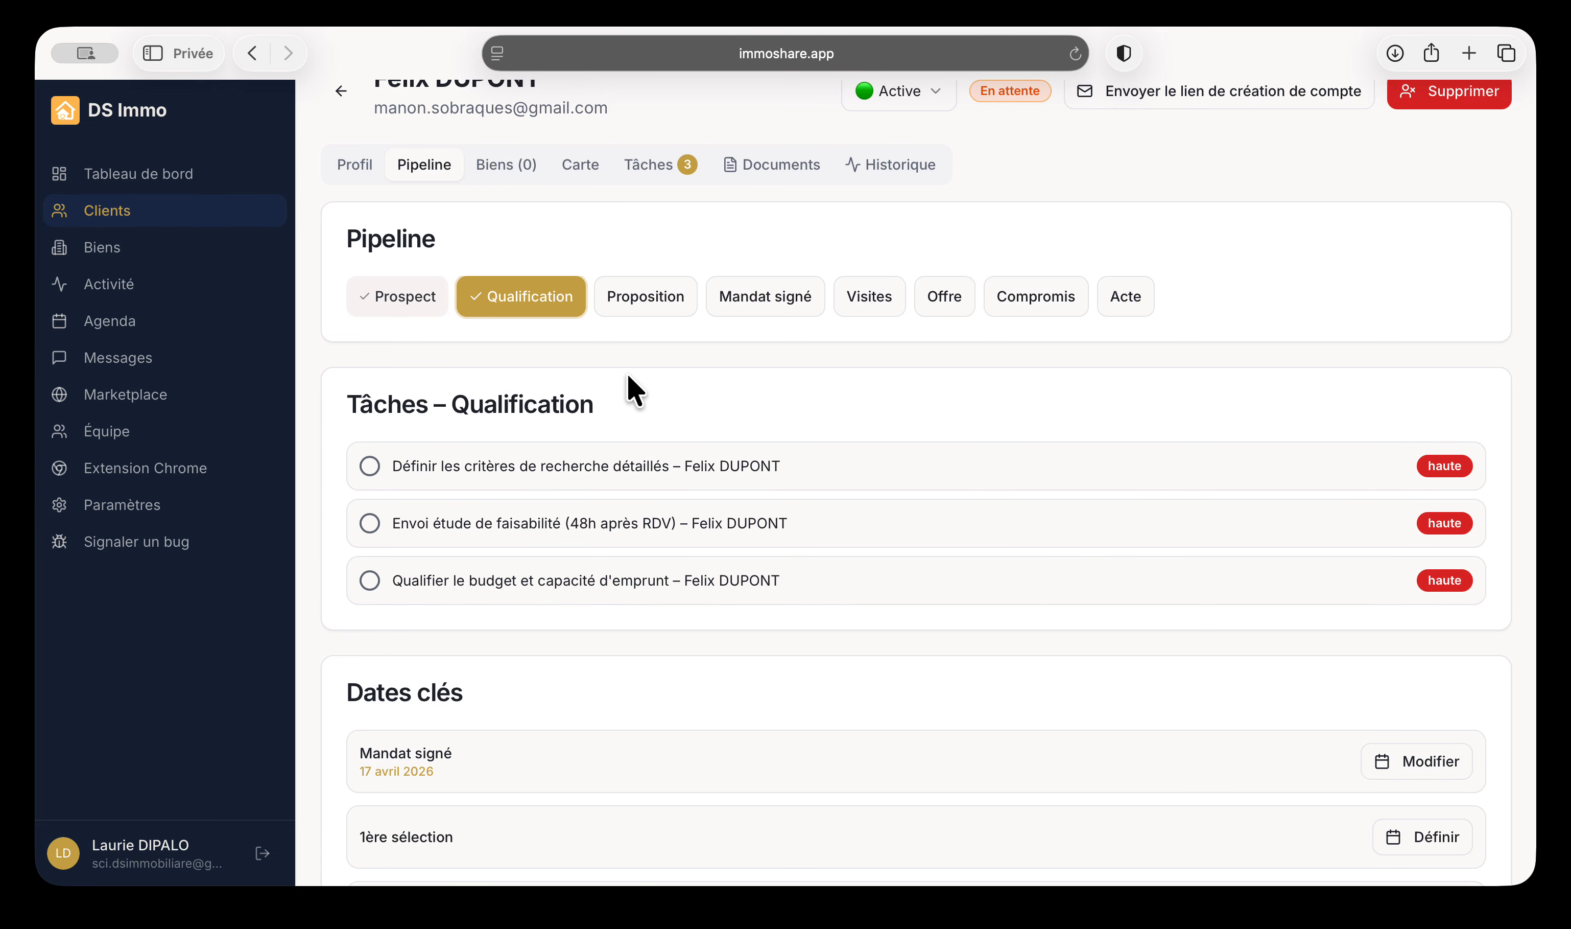
# Advance through Proposition, Mandat signé and Visites to Offre, ticking Envoyer le mandat de recherche
pyautogui.click(633, 310)
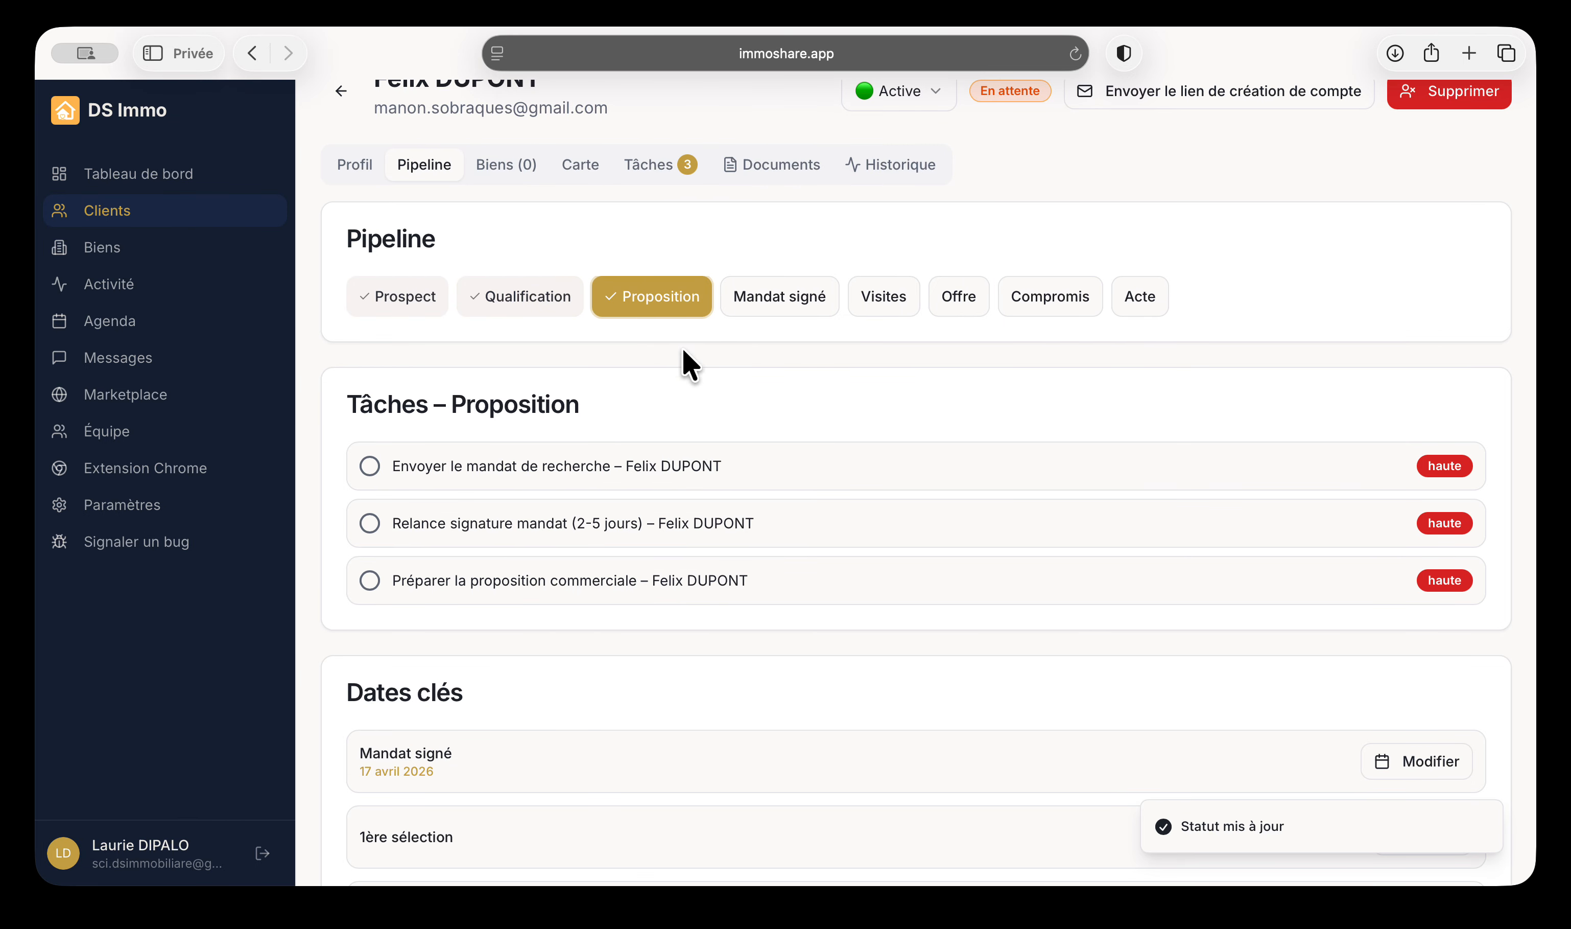
pyautogui.click(480, 483)
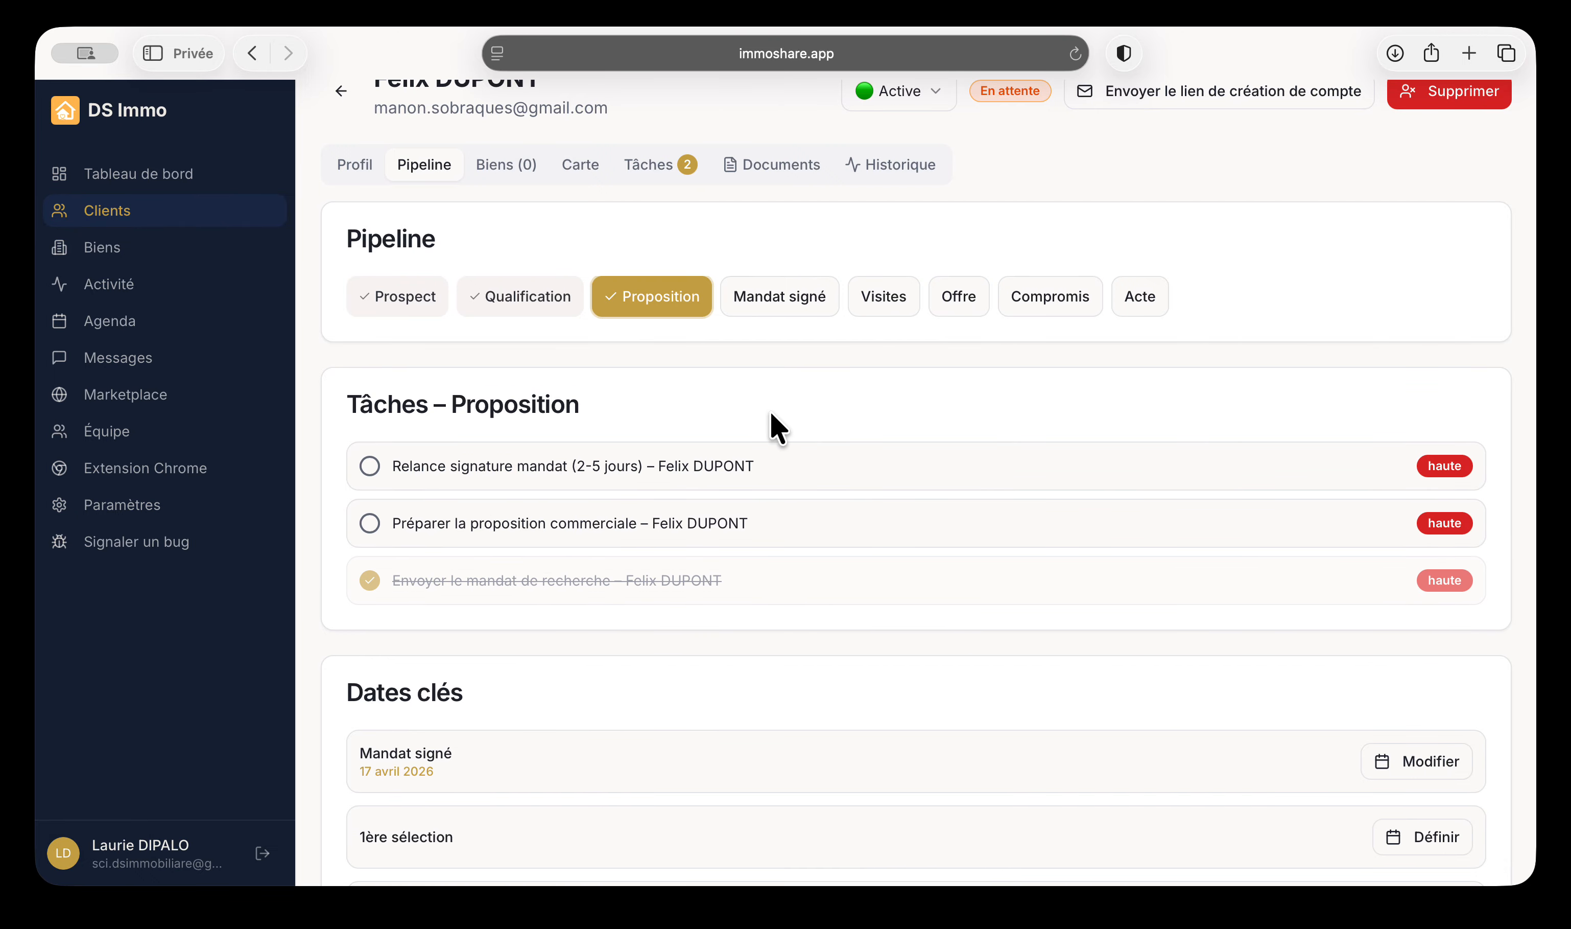
pyautogui.click(765, 296)
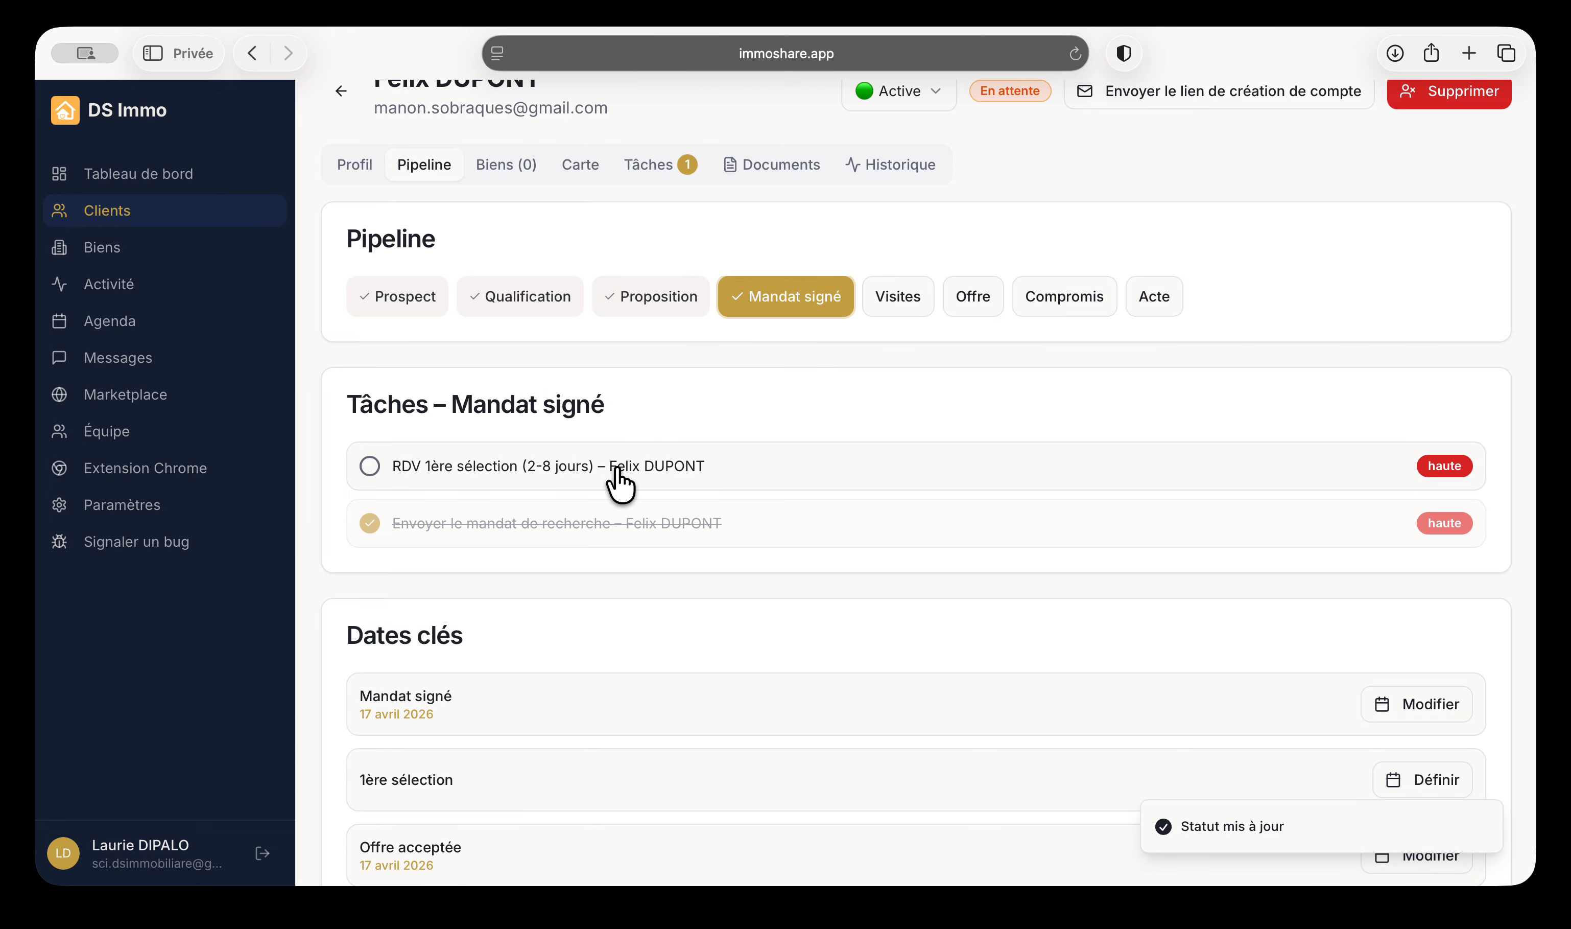
pyautogui.click(896, 306)
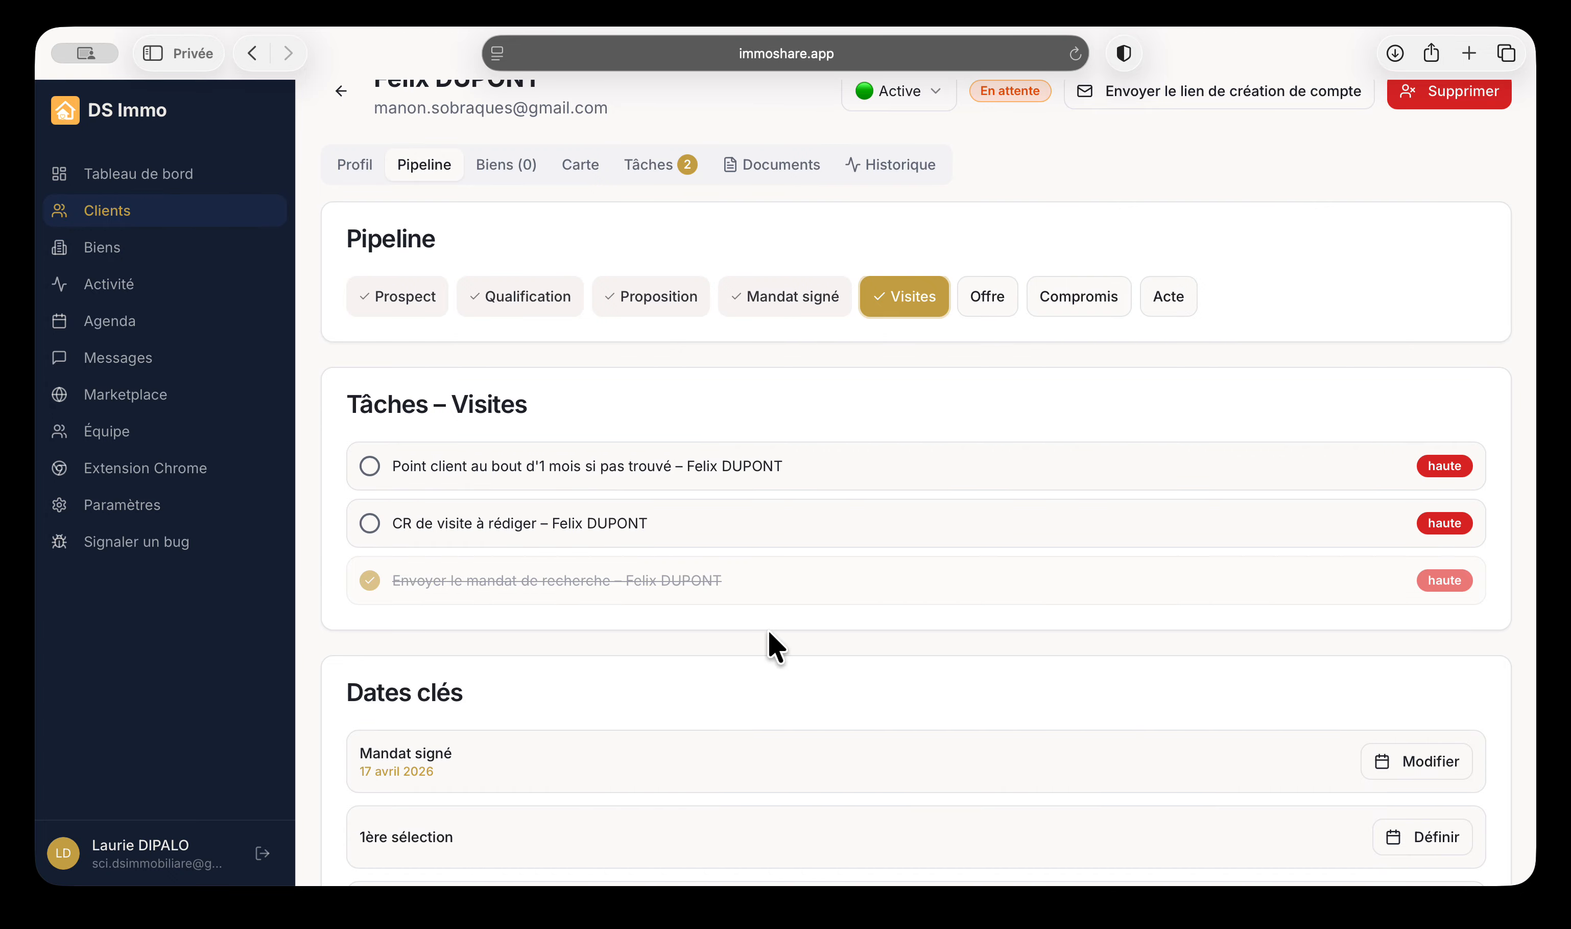
pyautogui.click(987, 297)
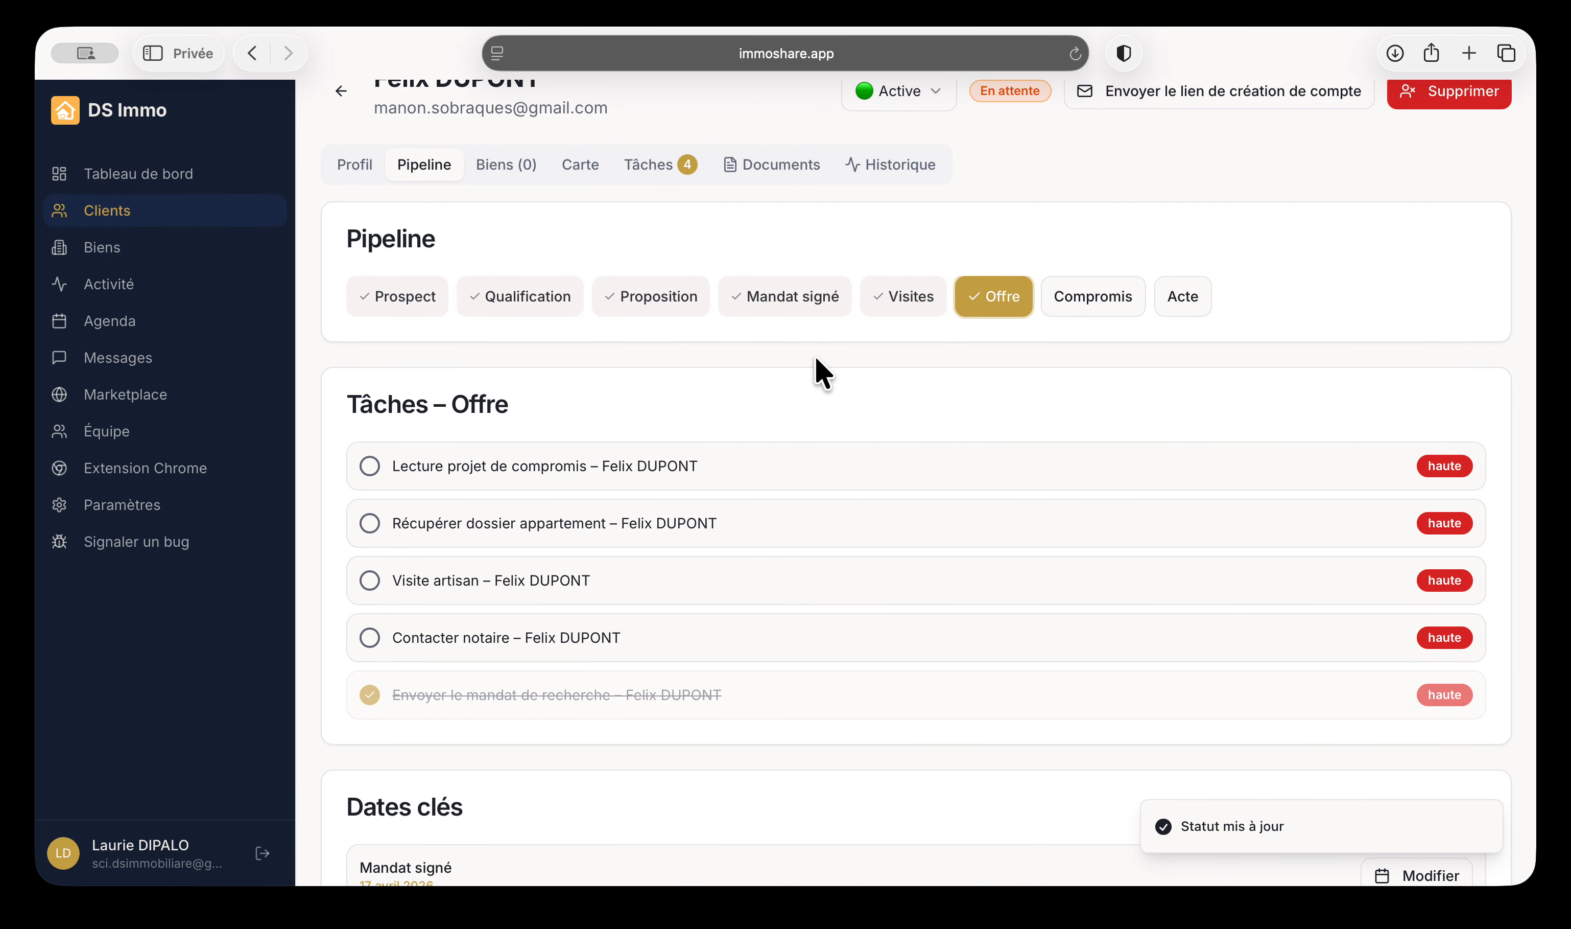
pyautogui.scroll(-1, 1021, 534)
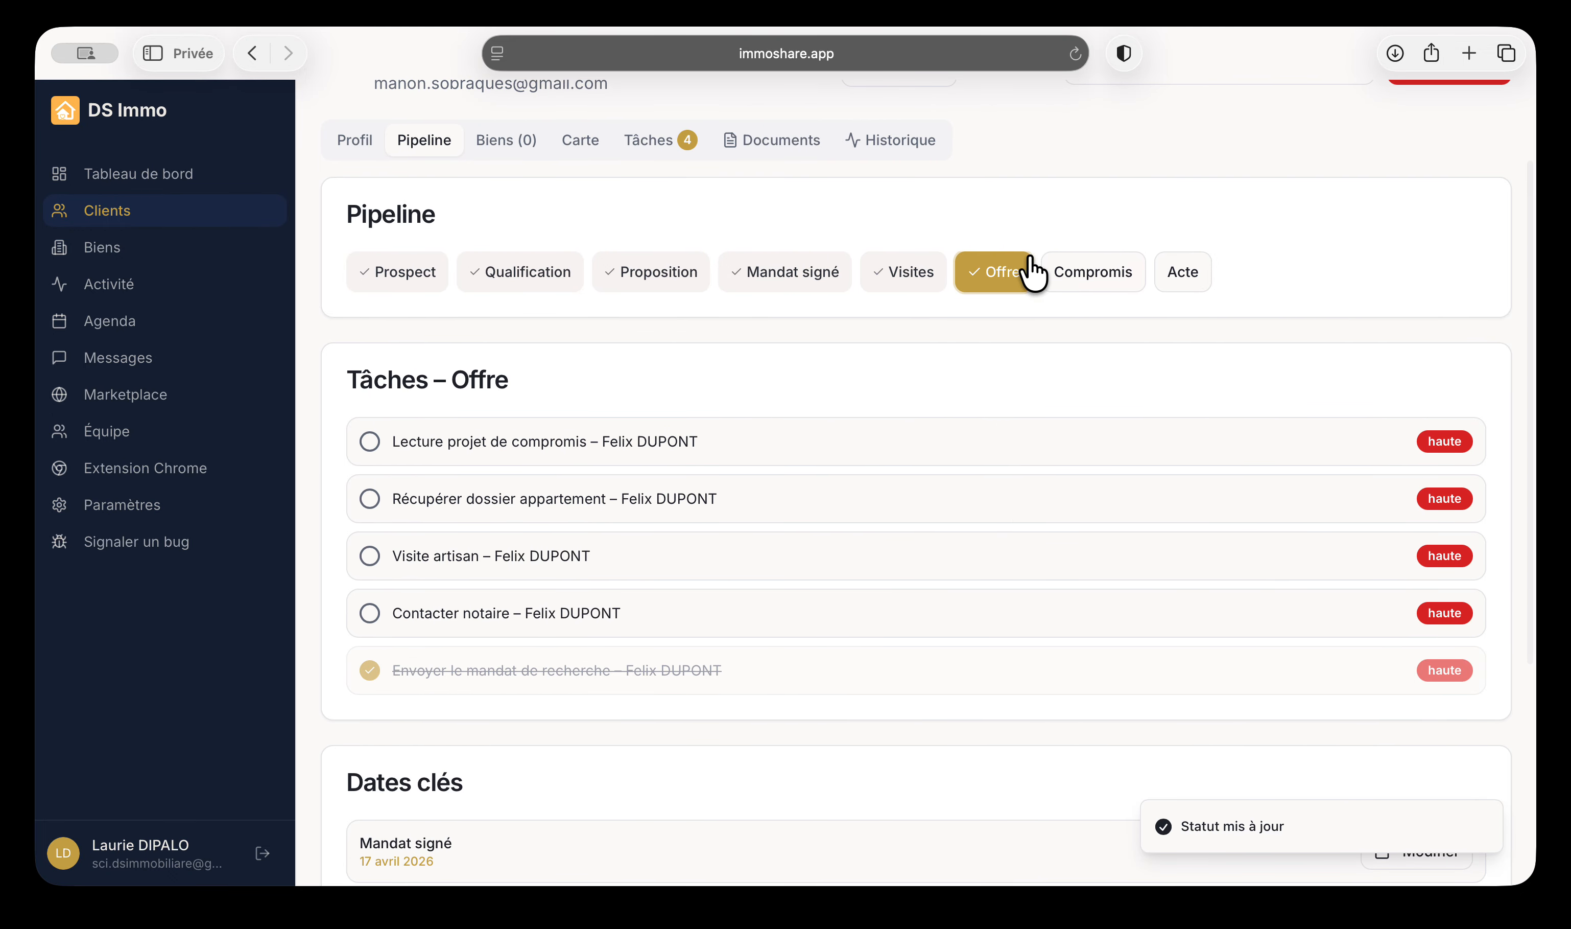
pyautogui.scroll(-10, 1081, 317)
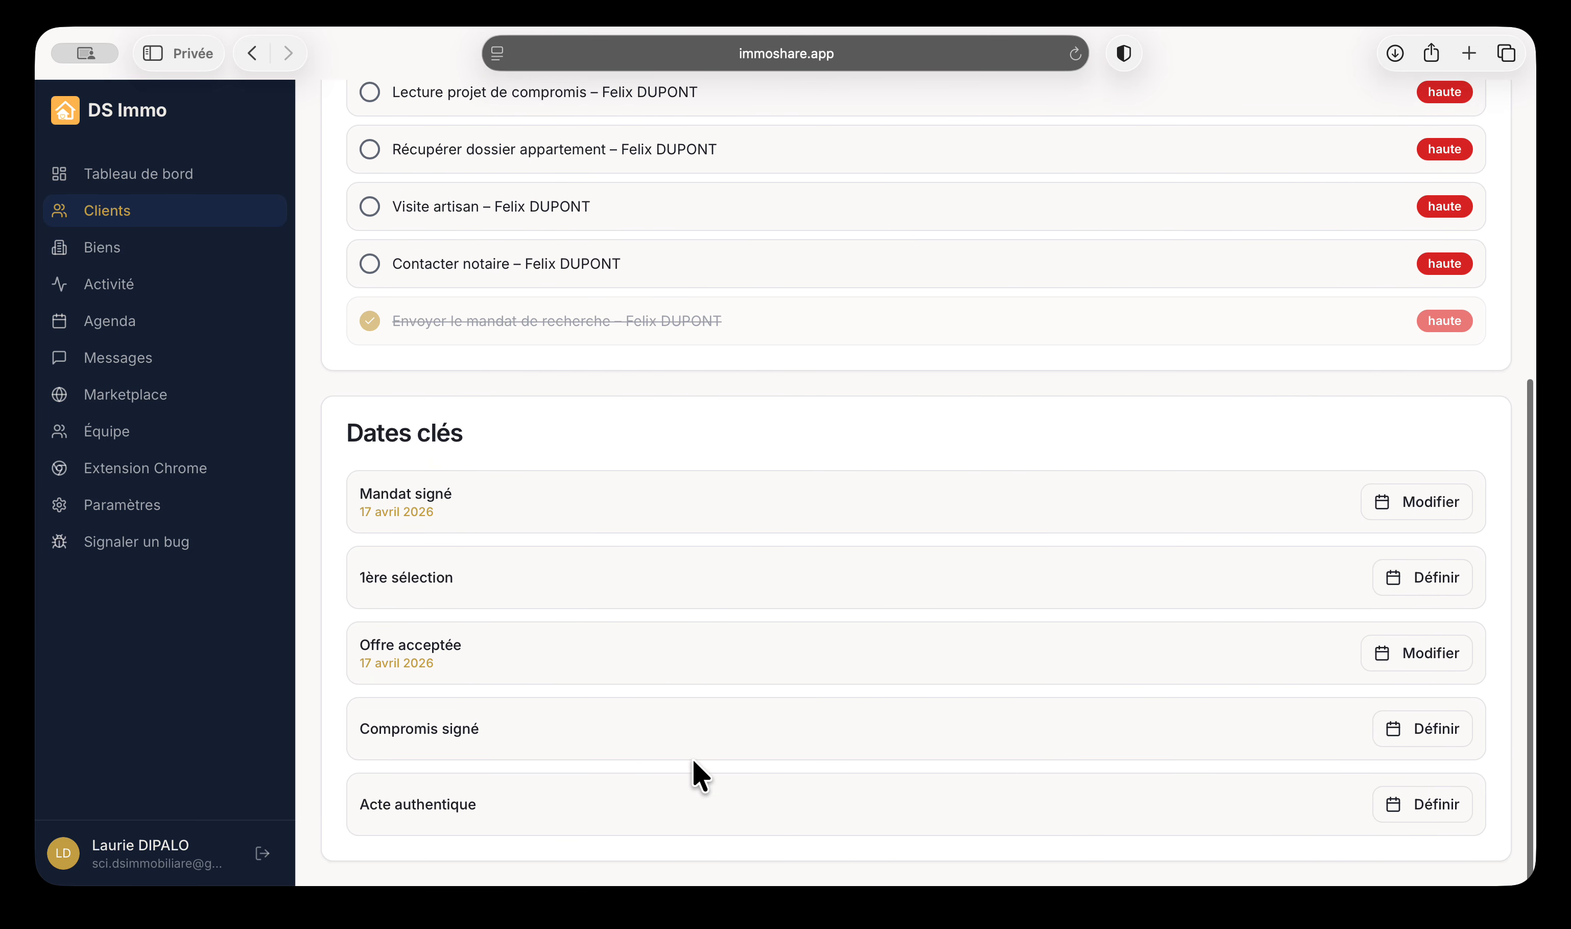
pyautogui.click(159, 176)
# Reopen the client's profile and review their pipeline, assigned properties and points-of-interest map
pyautogui.scroll(6, 529, 736)
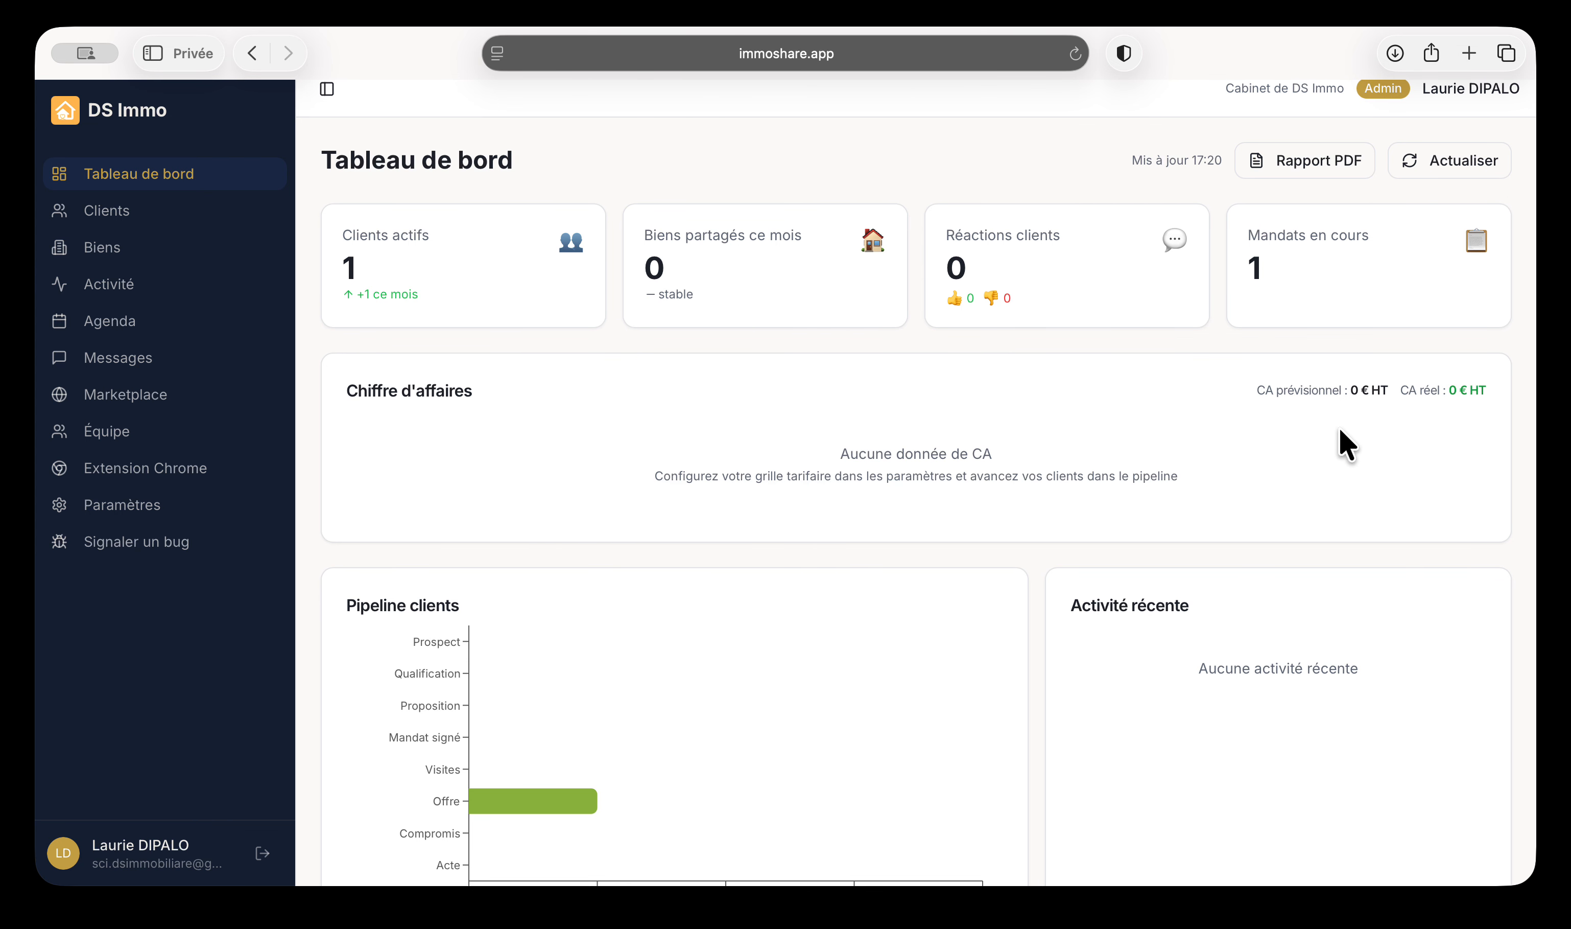
pyautogui.click(1366, 397)
pyautogui.click(148, 217)
pyautogui.click(544, 408)
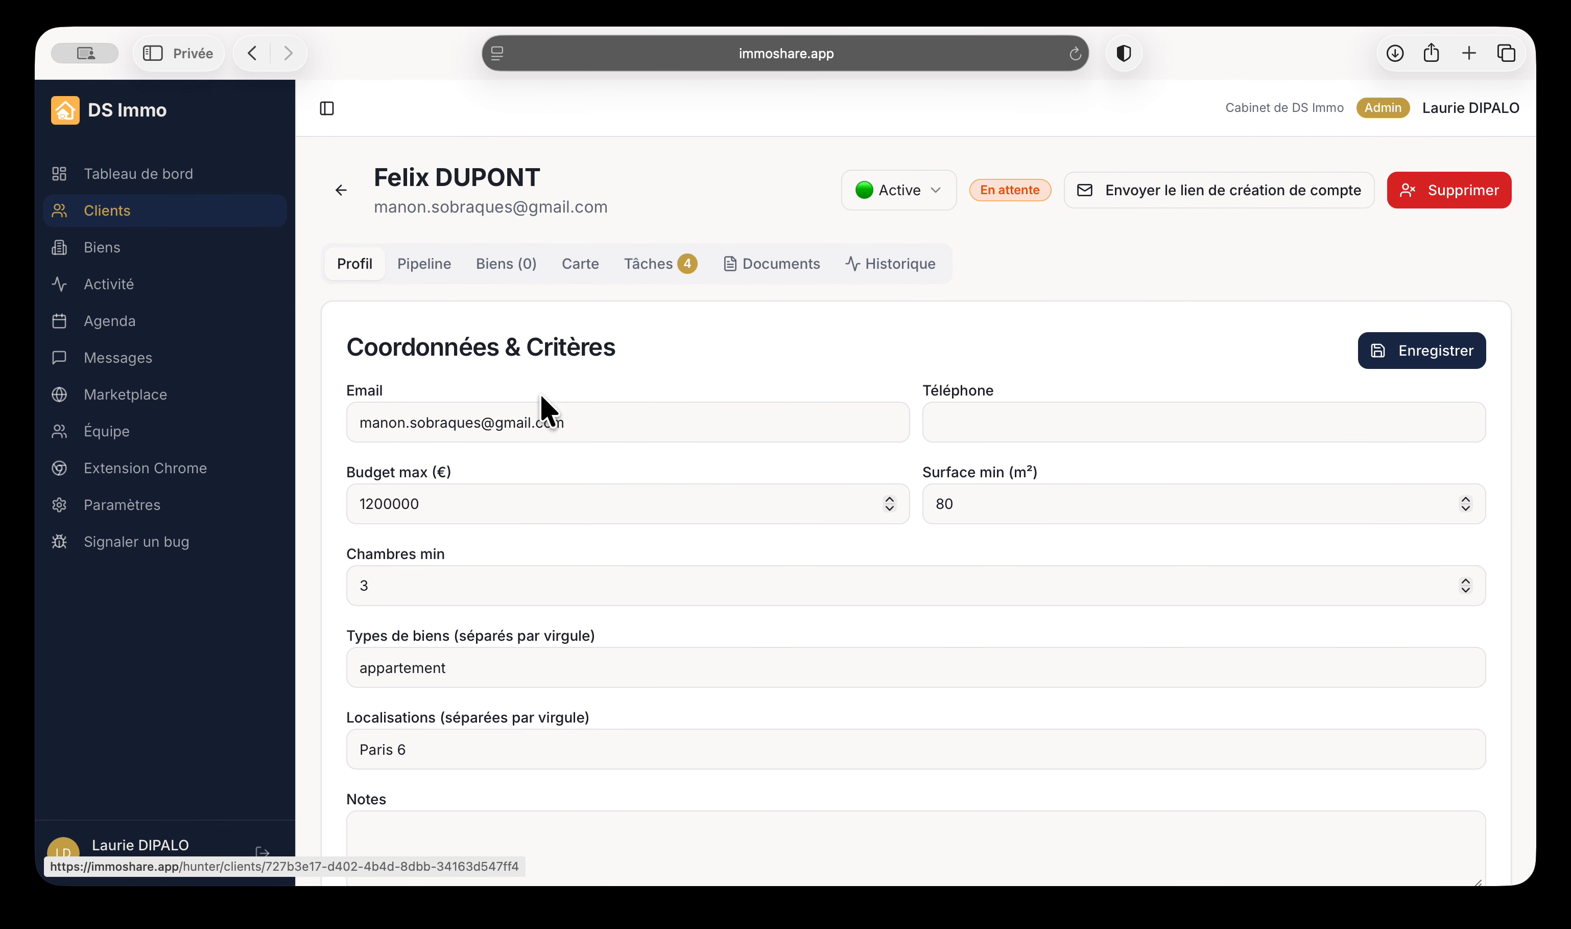
pyautogui.scroll(-5, 1025, 571)
pyautogui.scroll(10, 679, 602)
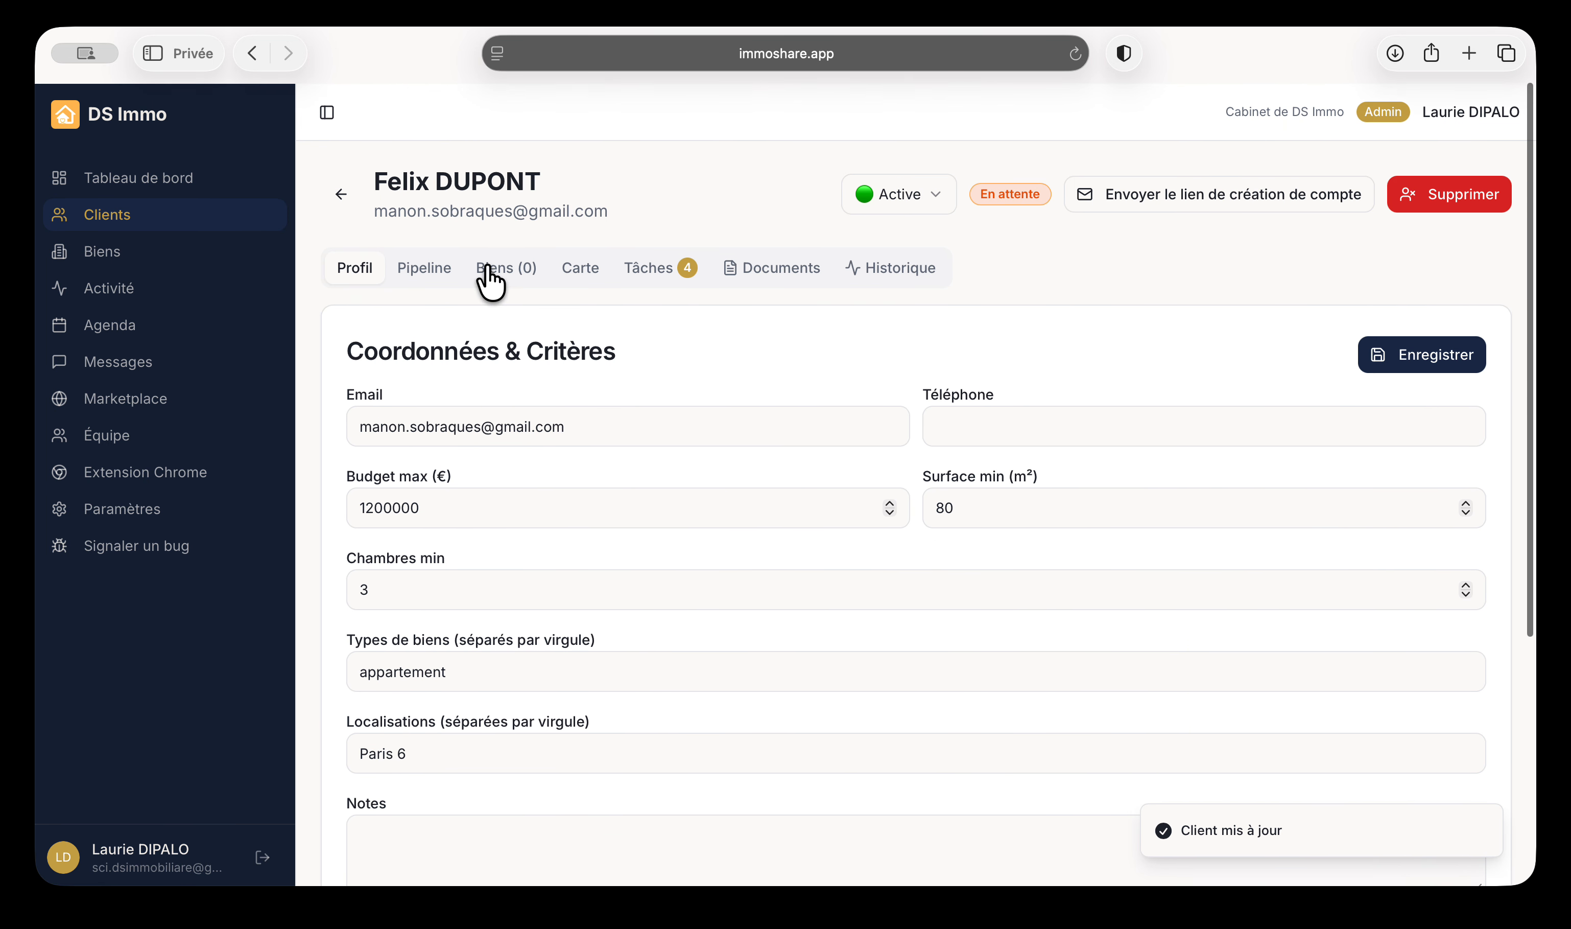
pyautogui.click(408, 273)
pyautogui.scroll(-8, 628, 652)
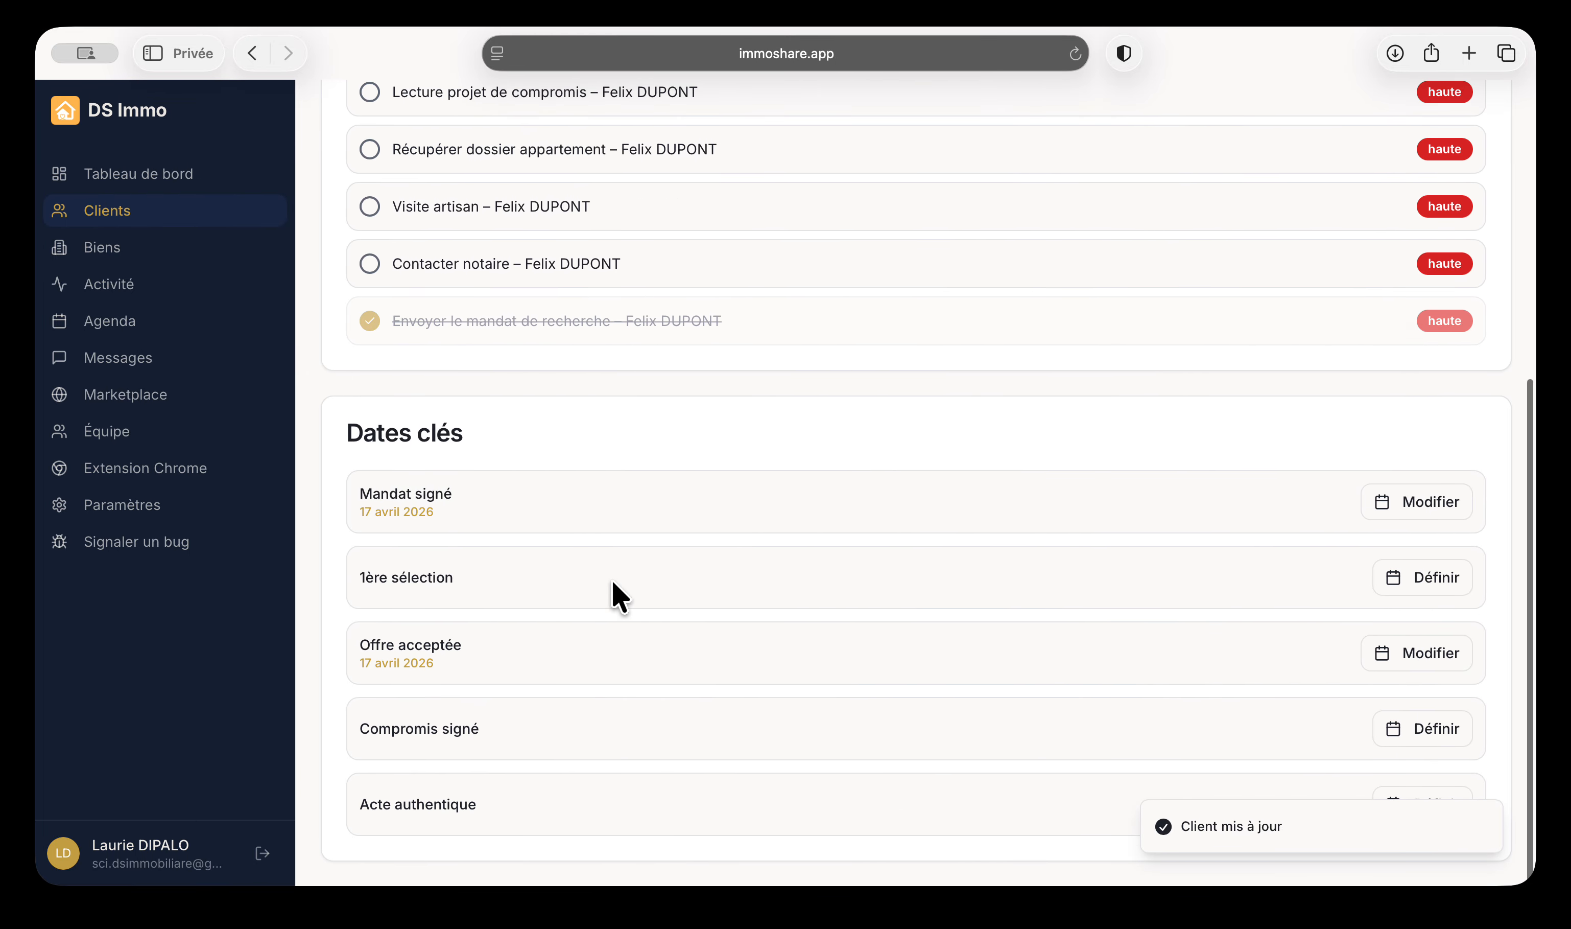
pyautogui.scroll(10, 613, 593)
pyautogui.click(510, 267)
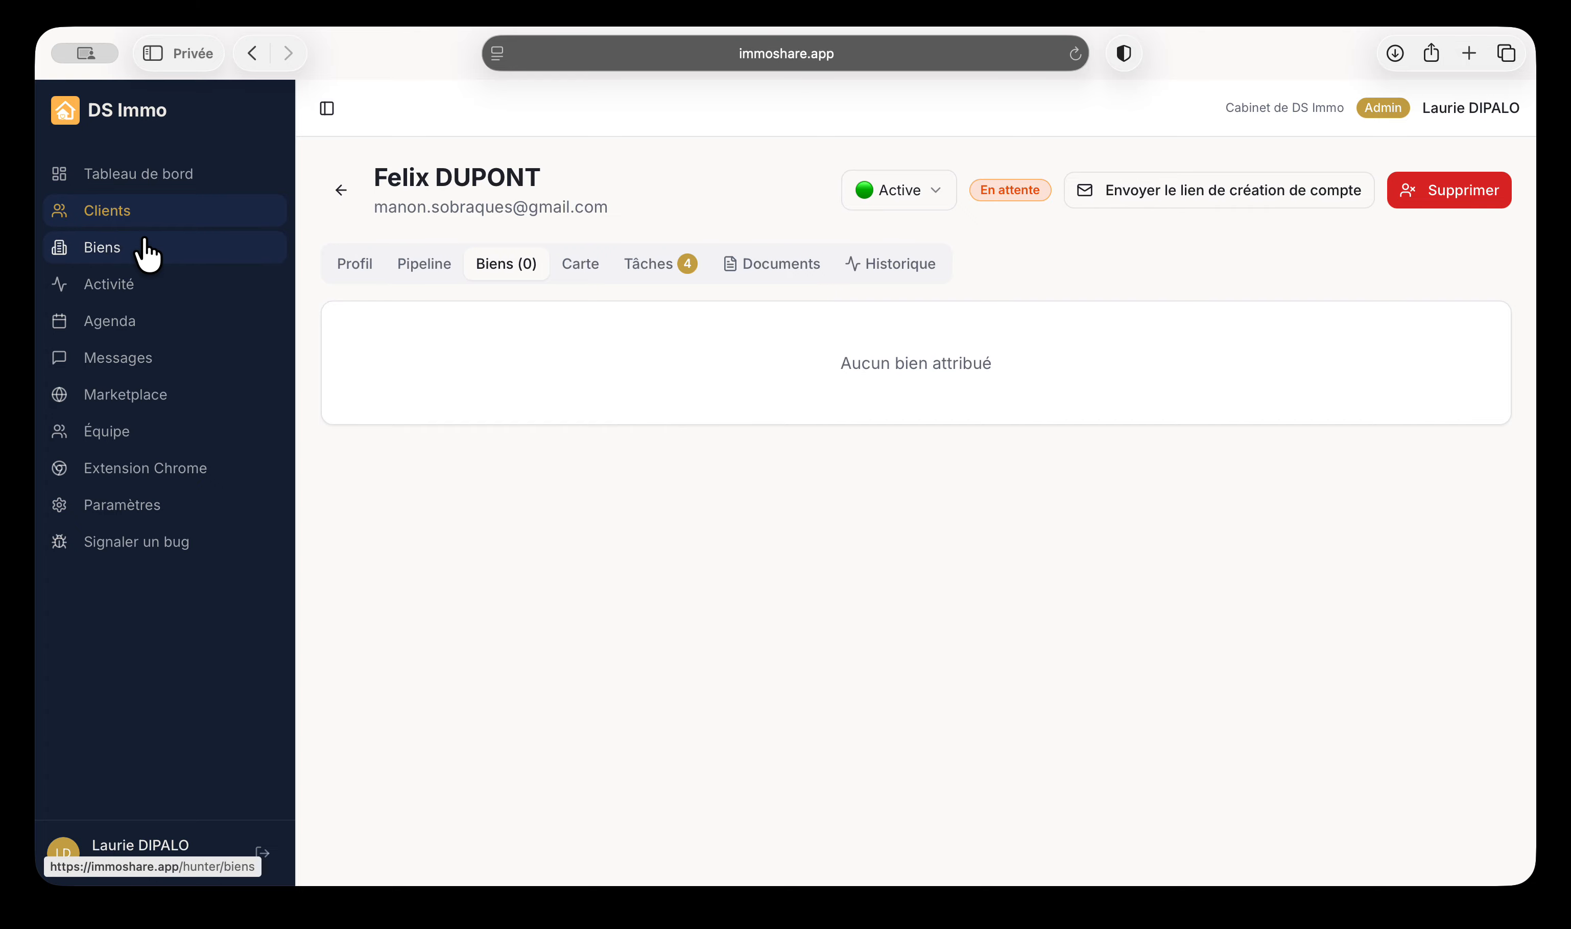
pyautogui.click(580, 264)
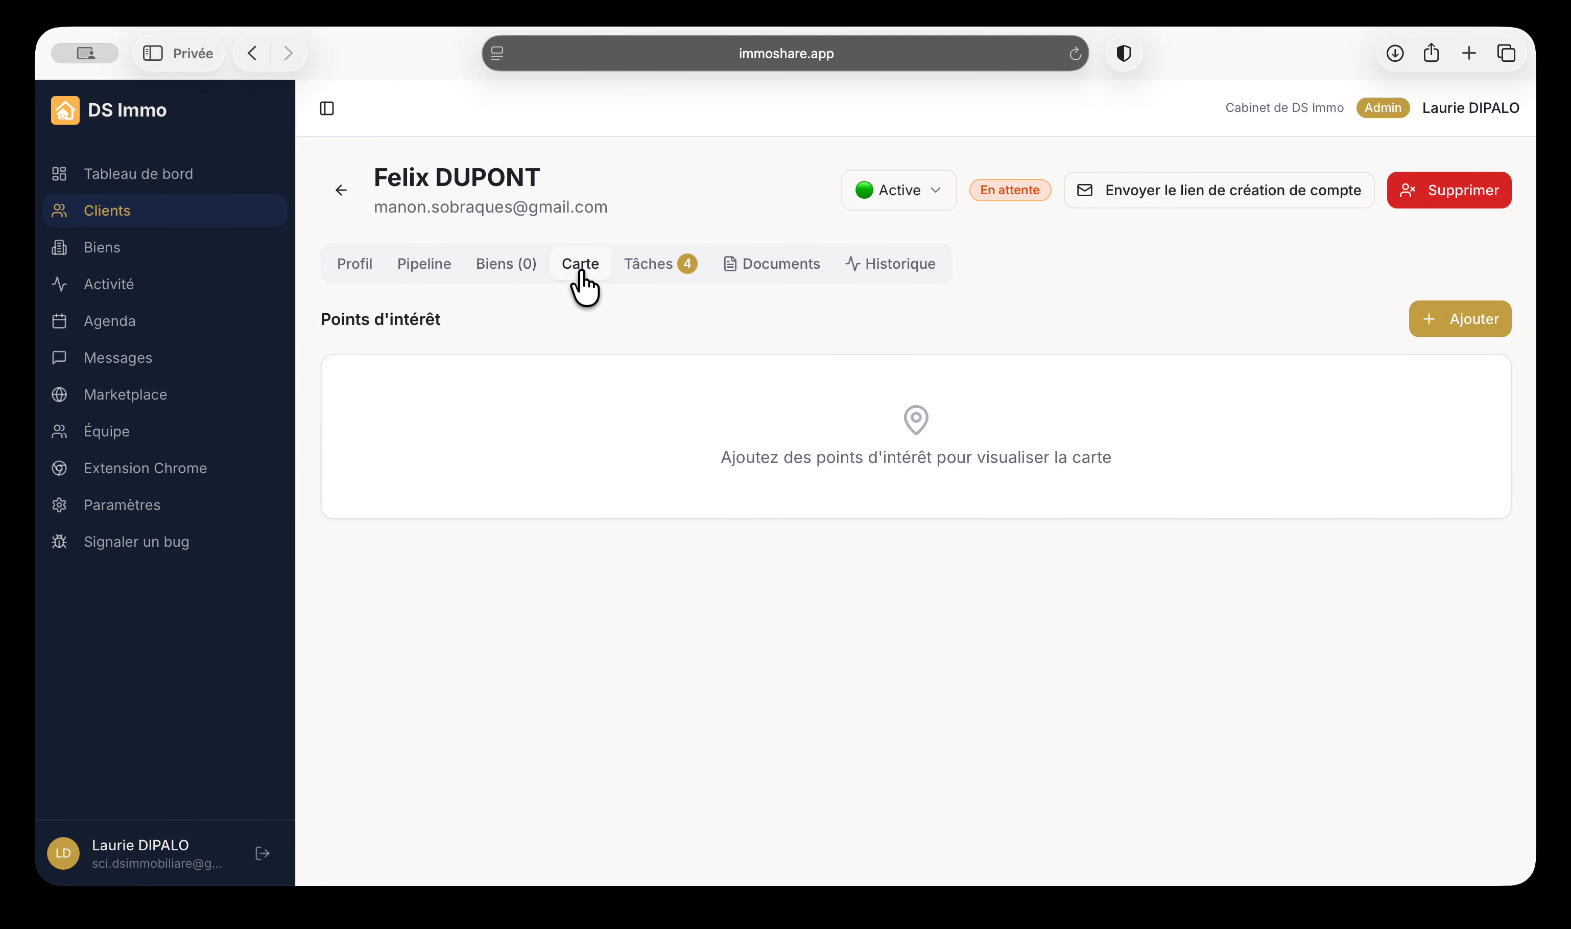
# Add a 'crèche' point of interest at Le moulin en herbe, 16 Rue des Meuniers, 75012 Paris
pyautogui.click(1475, 317)
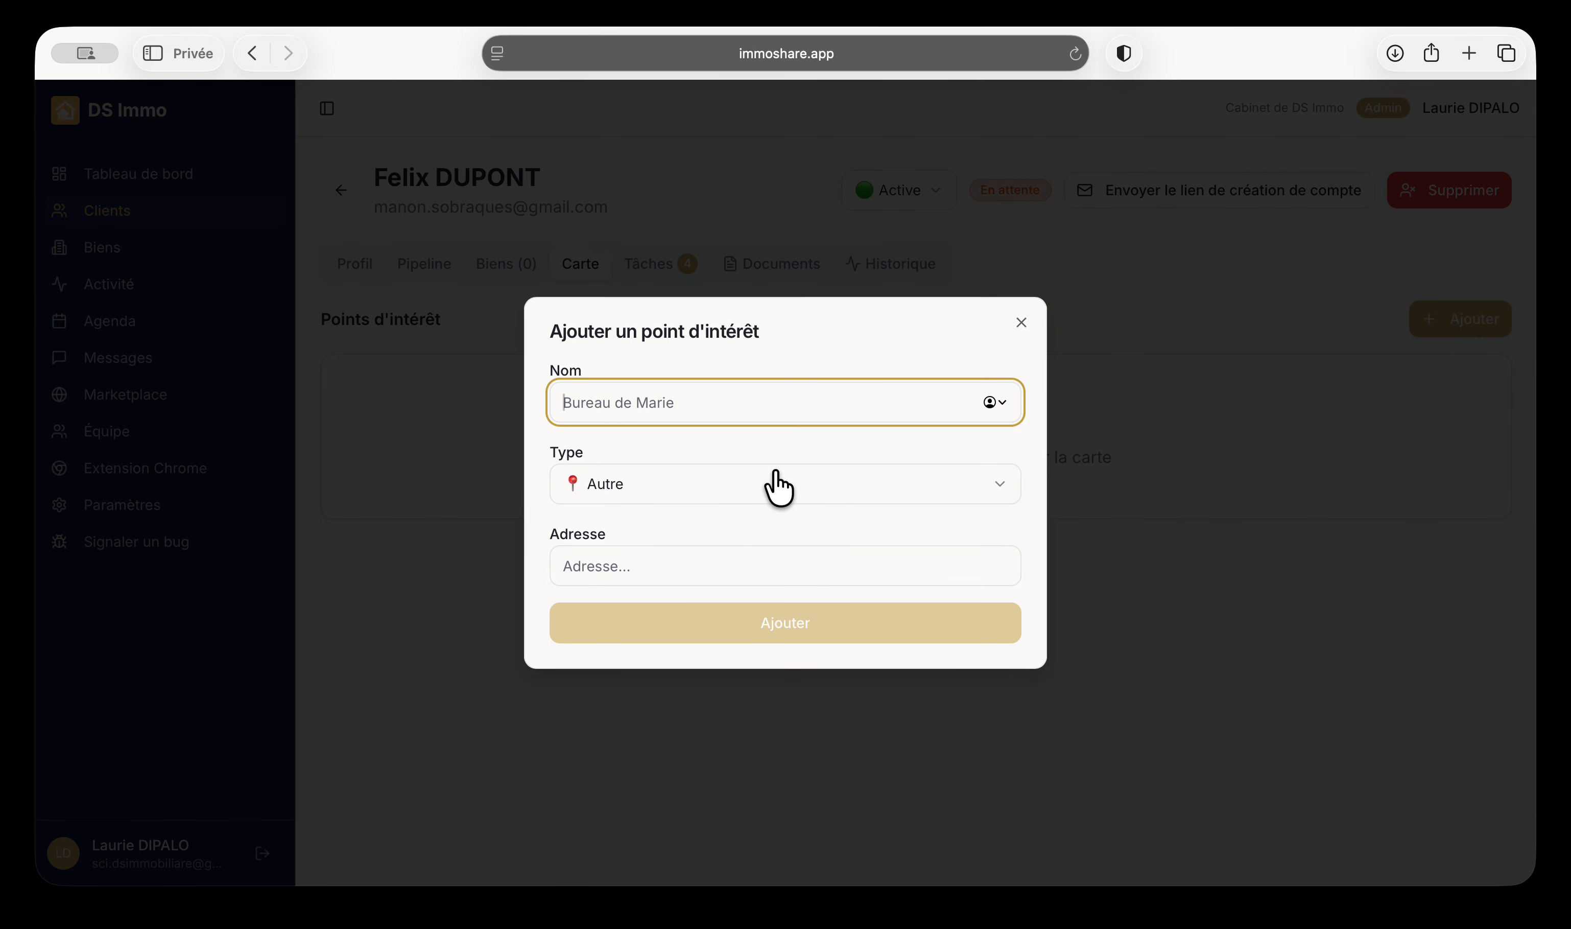
pyautogui.write('crèche')
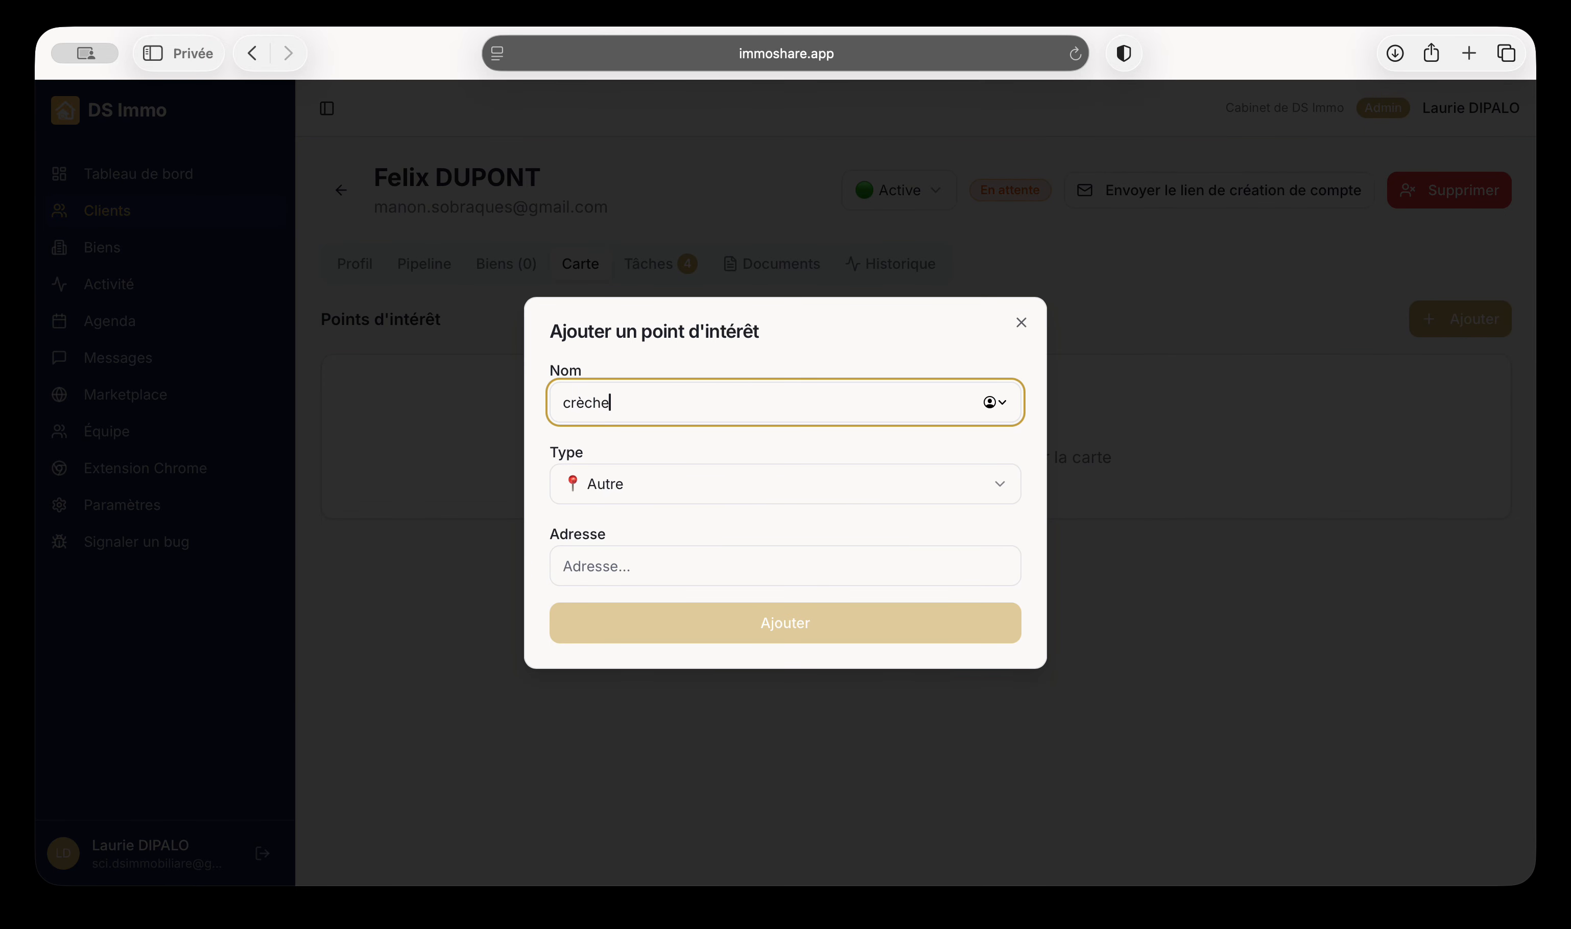
pyautogui.click(665, 564)
pyautogui.write('le')
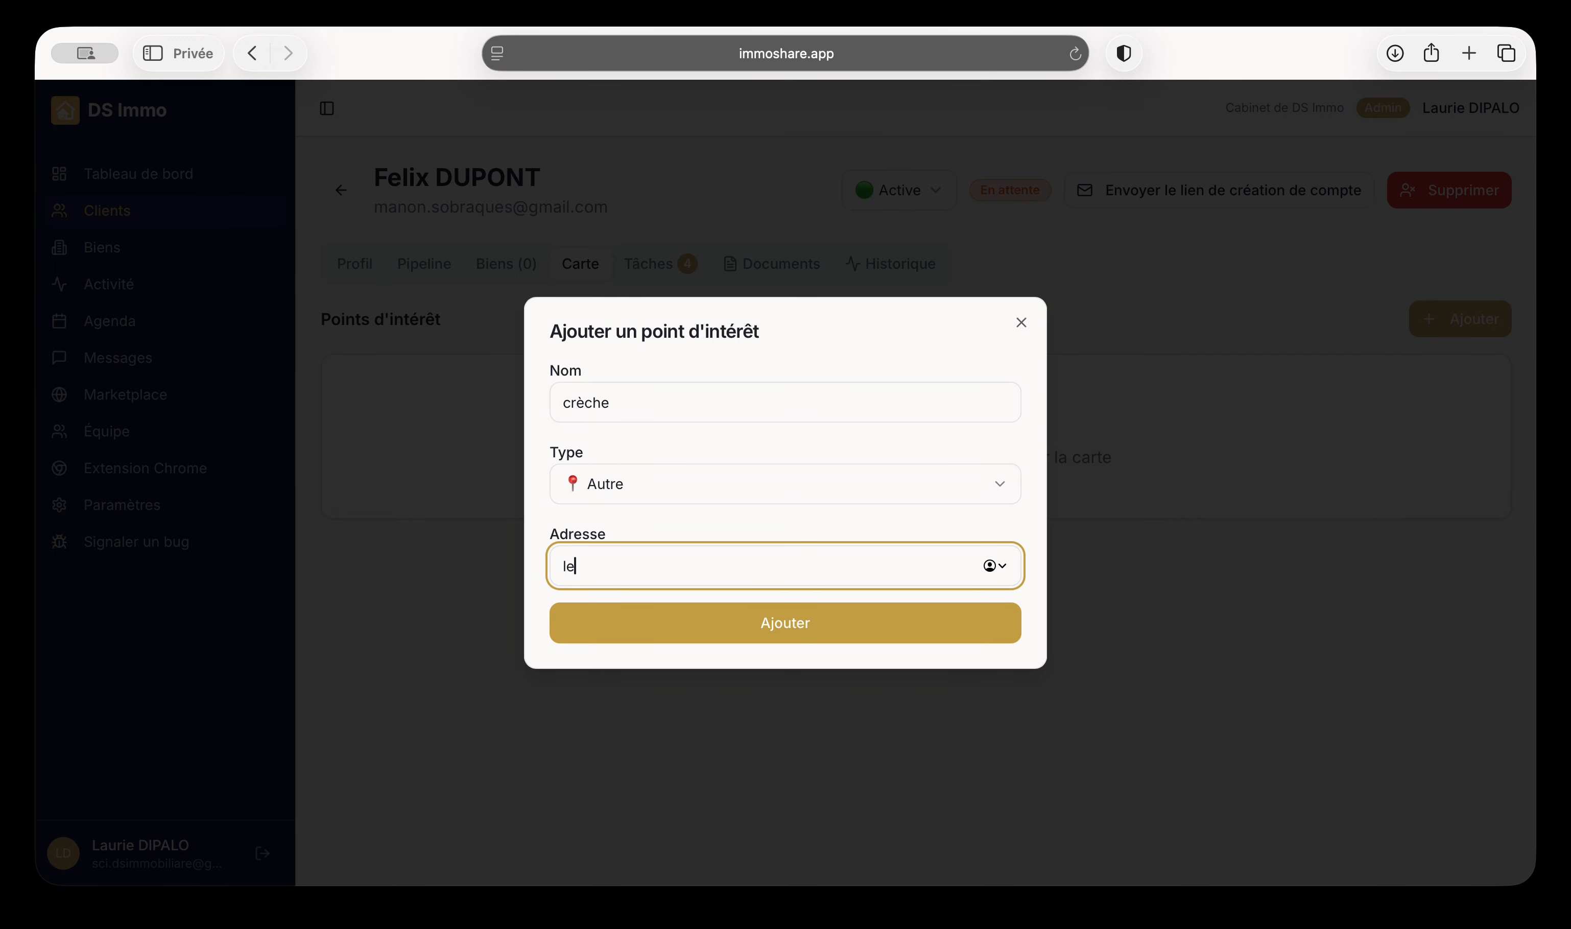
pyautogui.write(' moulin en her')
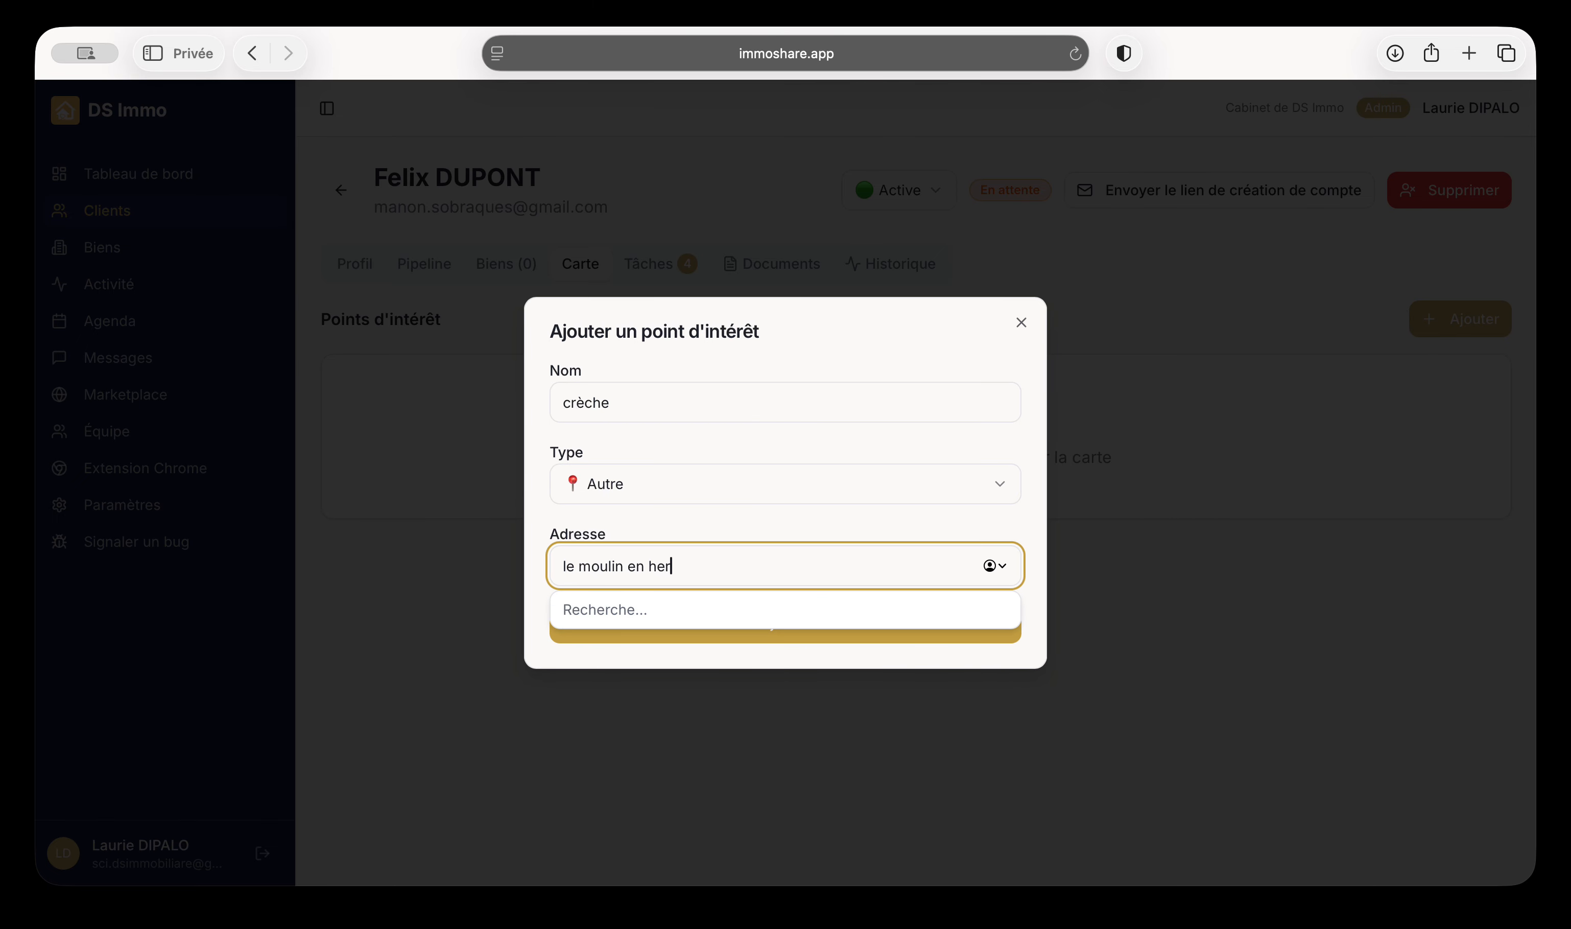
pyautogui.write('be')
pyautogui.click(759, 623)
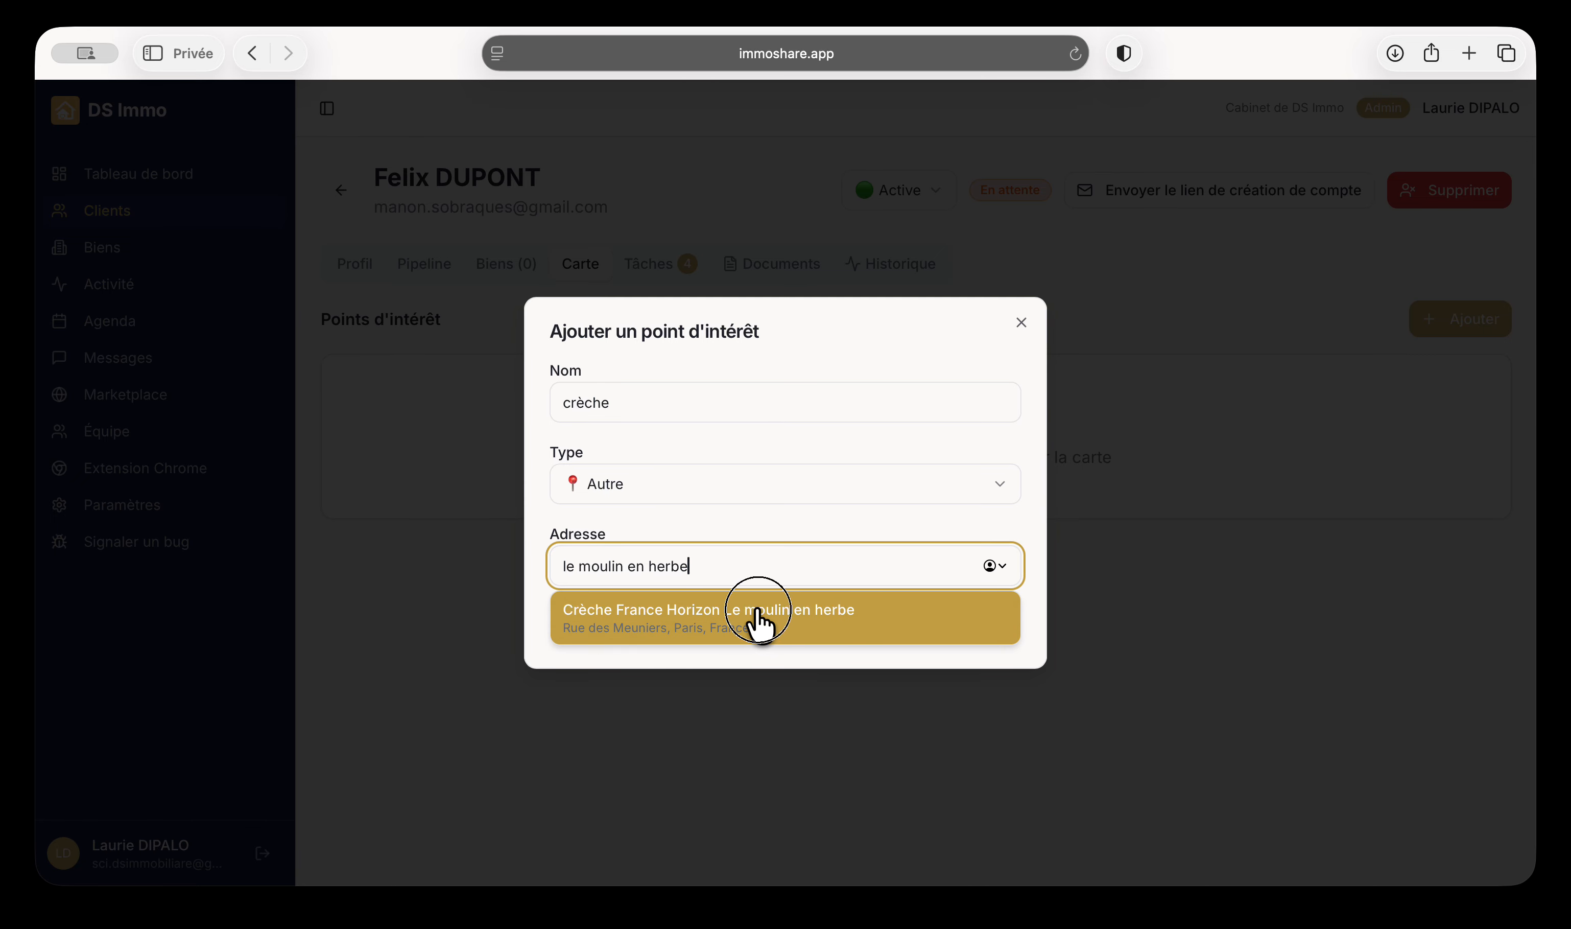
pyautogui.click(1016, 523)
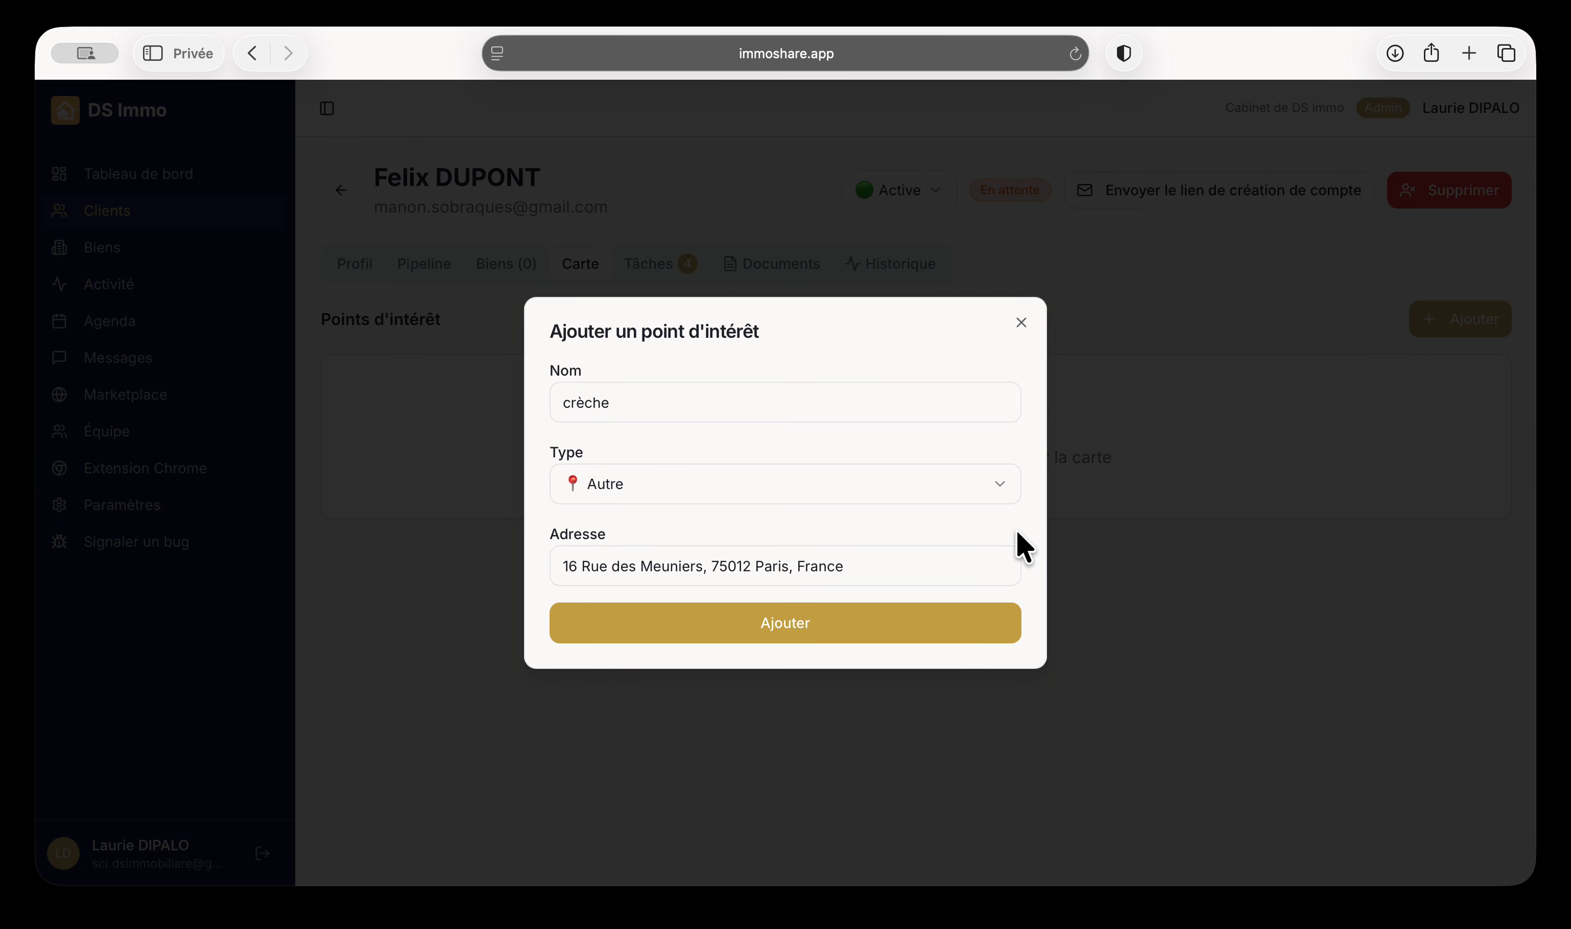
pyautogui.click(868, 621)
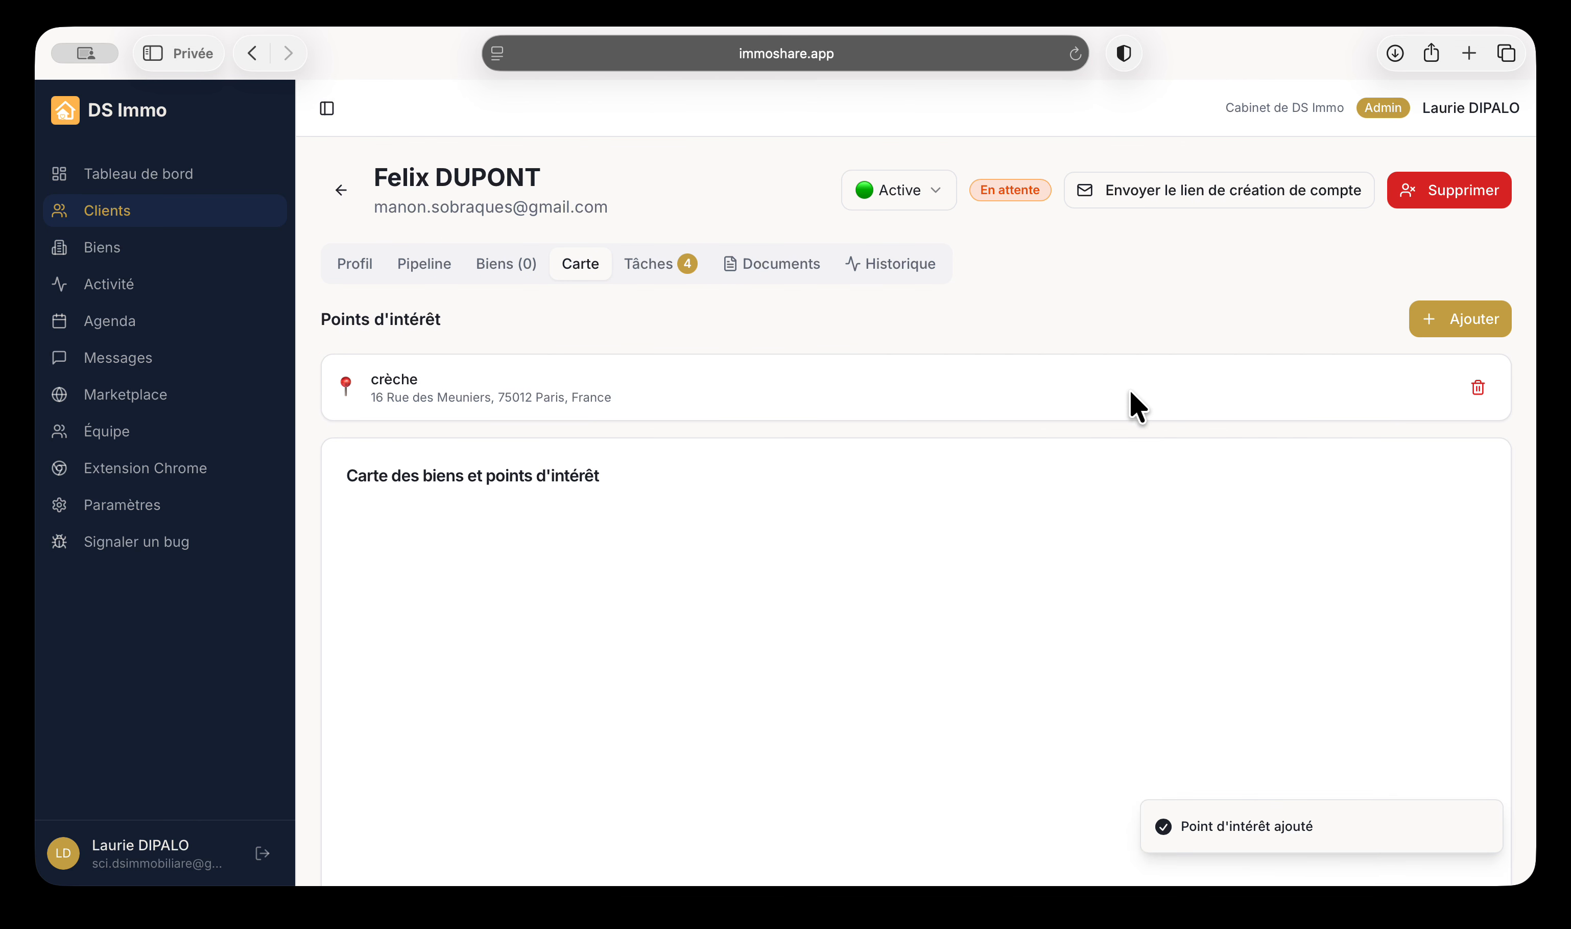
# Zoom and pan the Carte map around the crèche pin near Porte Dorée
pyautogui.scroll(-3, 1133, 401)
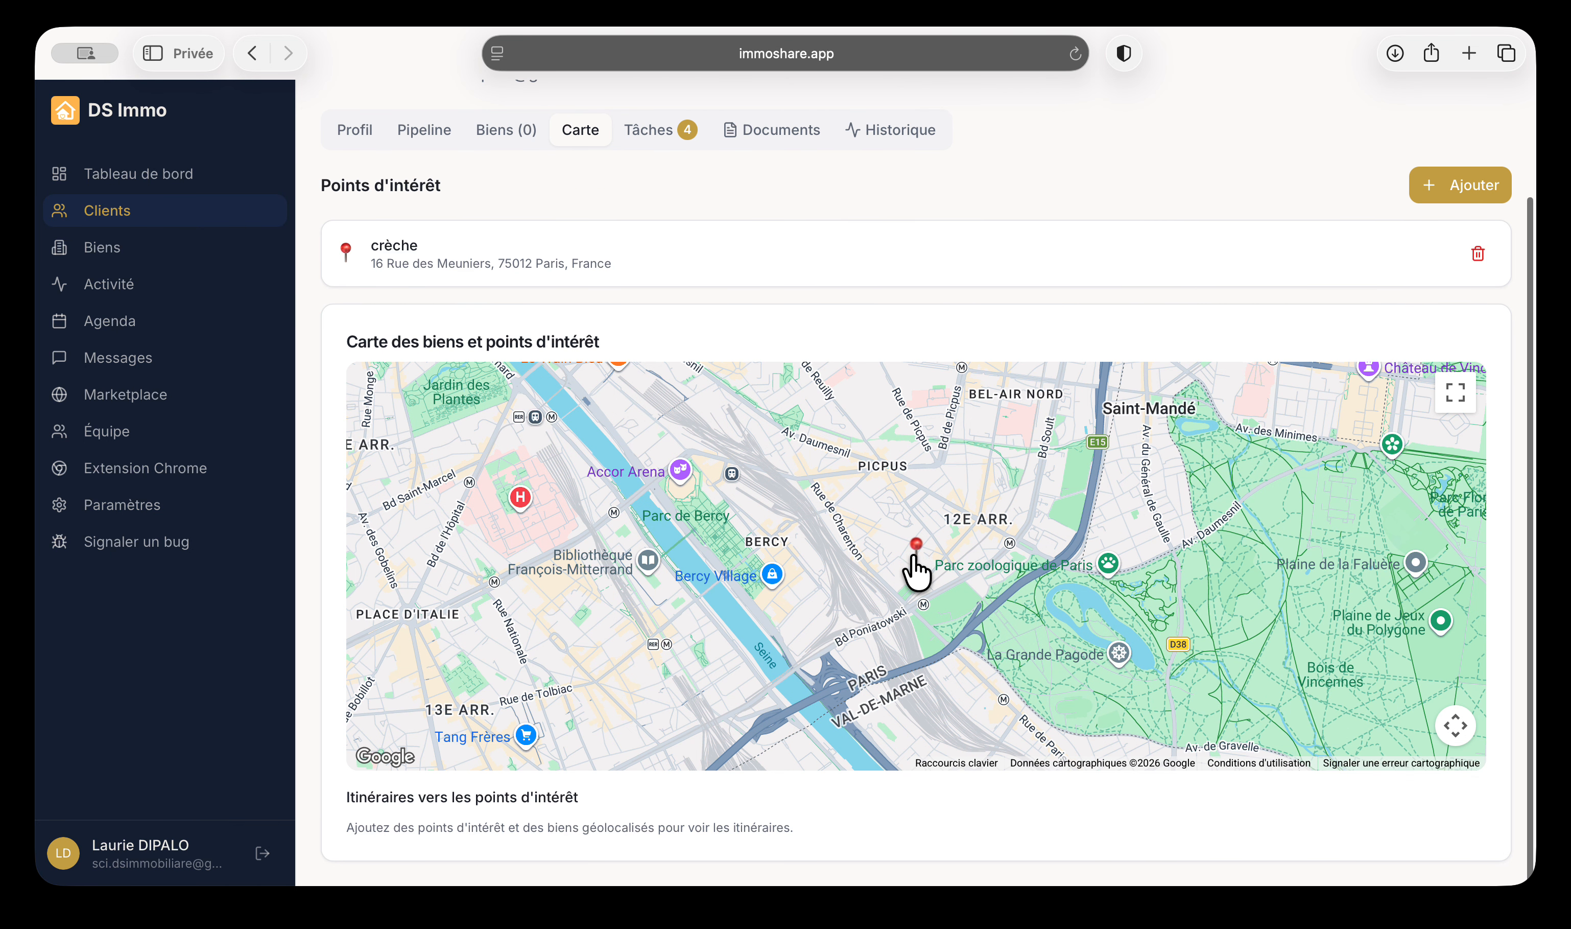
pyautogui.scroll(5, 917, 568)
pyautogui.moveTo(954, 533); pyautogui.dragTo(919, 621)
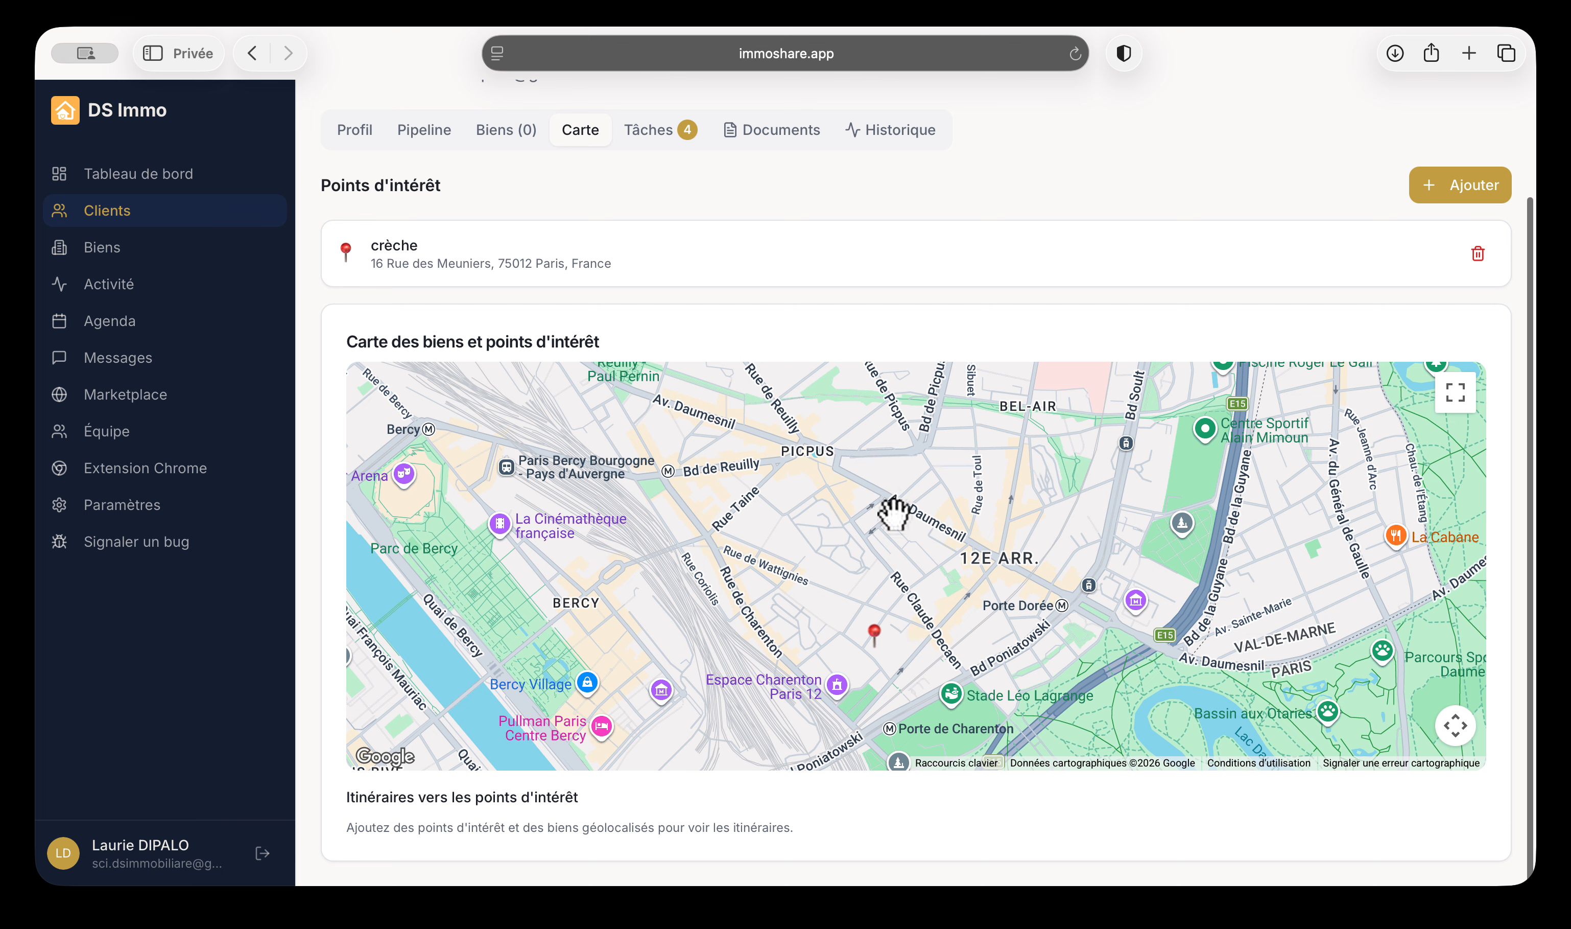
pyautogui.scroll(3, 903, 804)
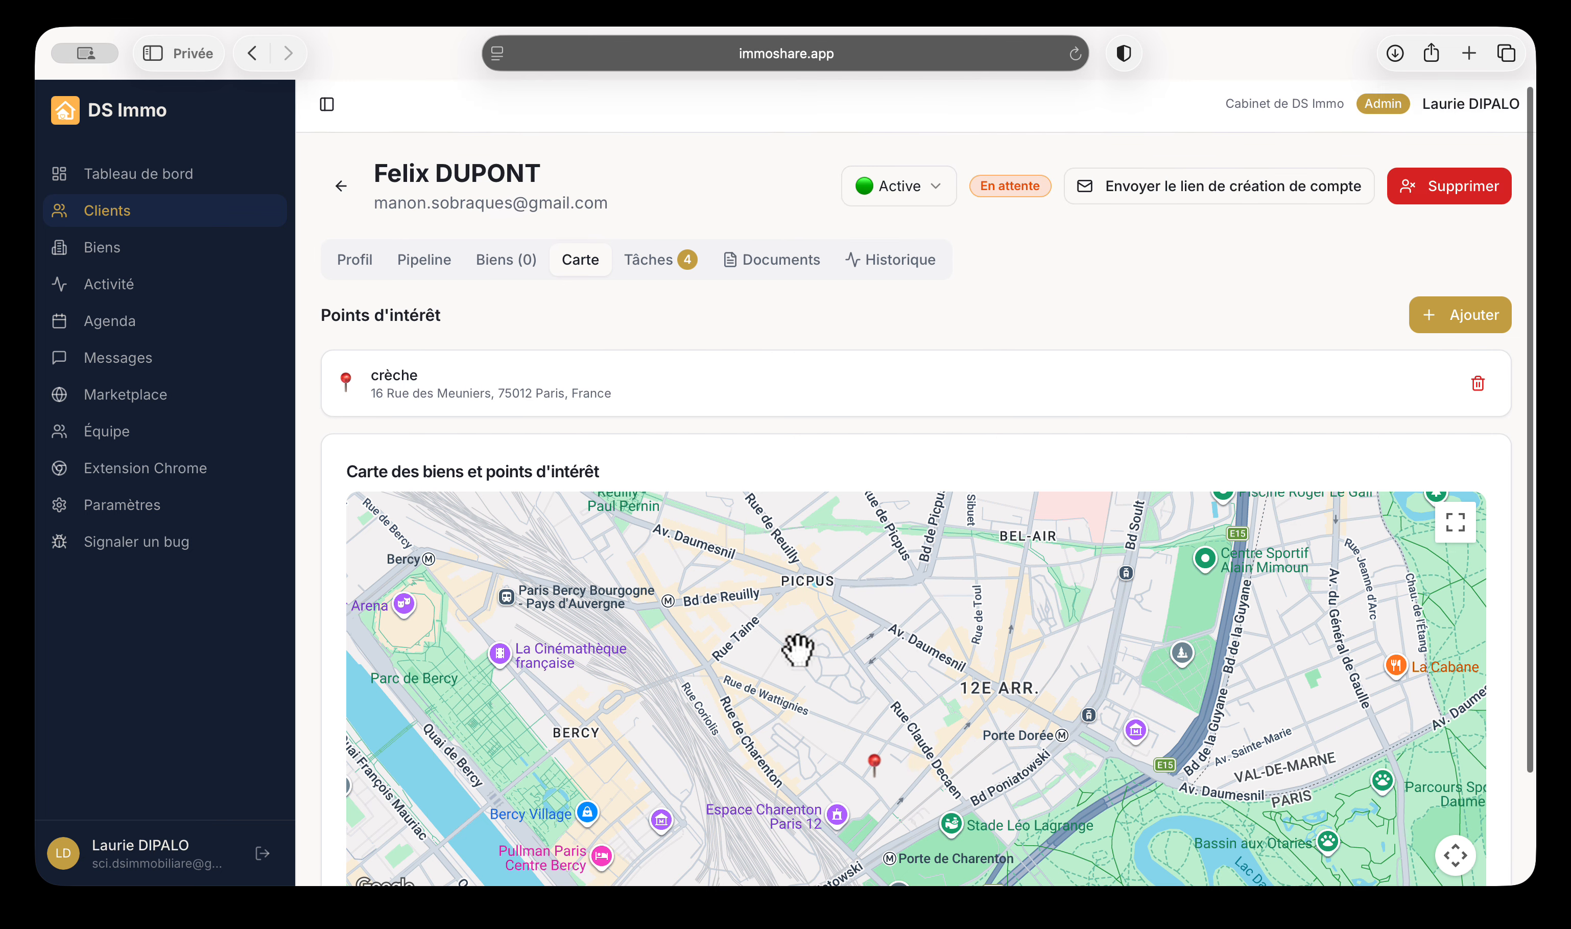
pyautogui.scroll(-3, 797, 649)
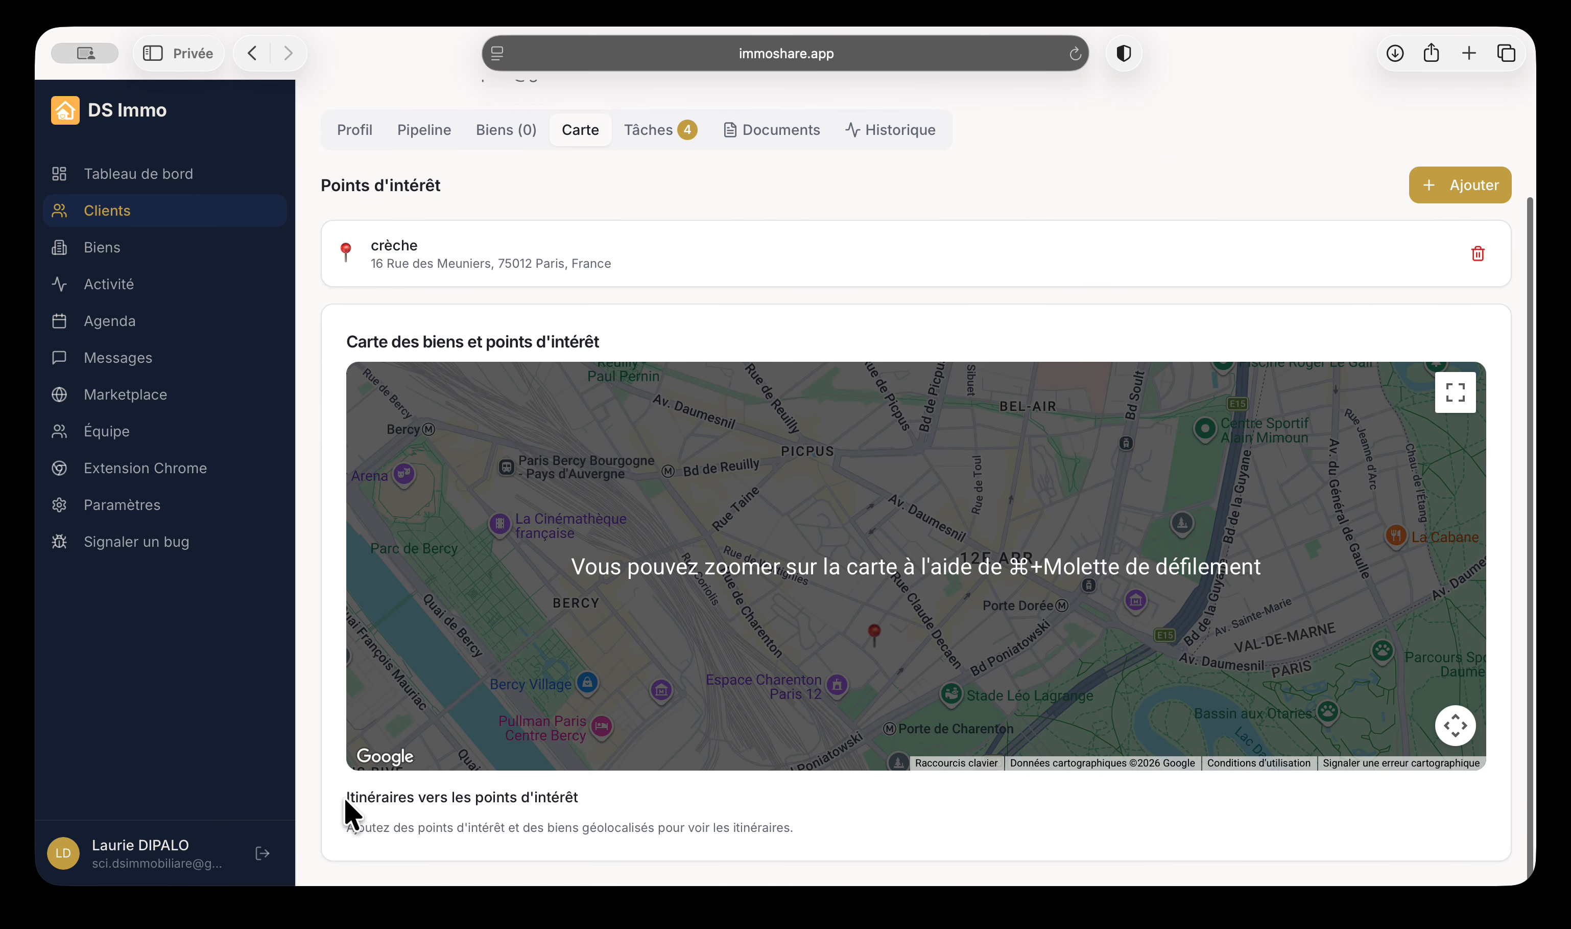
# Highlight the itinerary heading and its explanation line below the map
pyautogui.moveTo(346, 801); pyautogui.dragTo(694, 825)
pyautogui.click(677, 847)
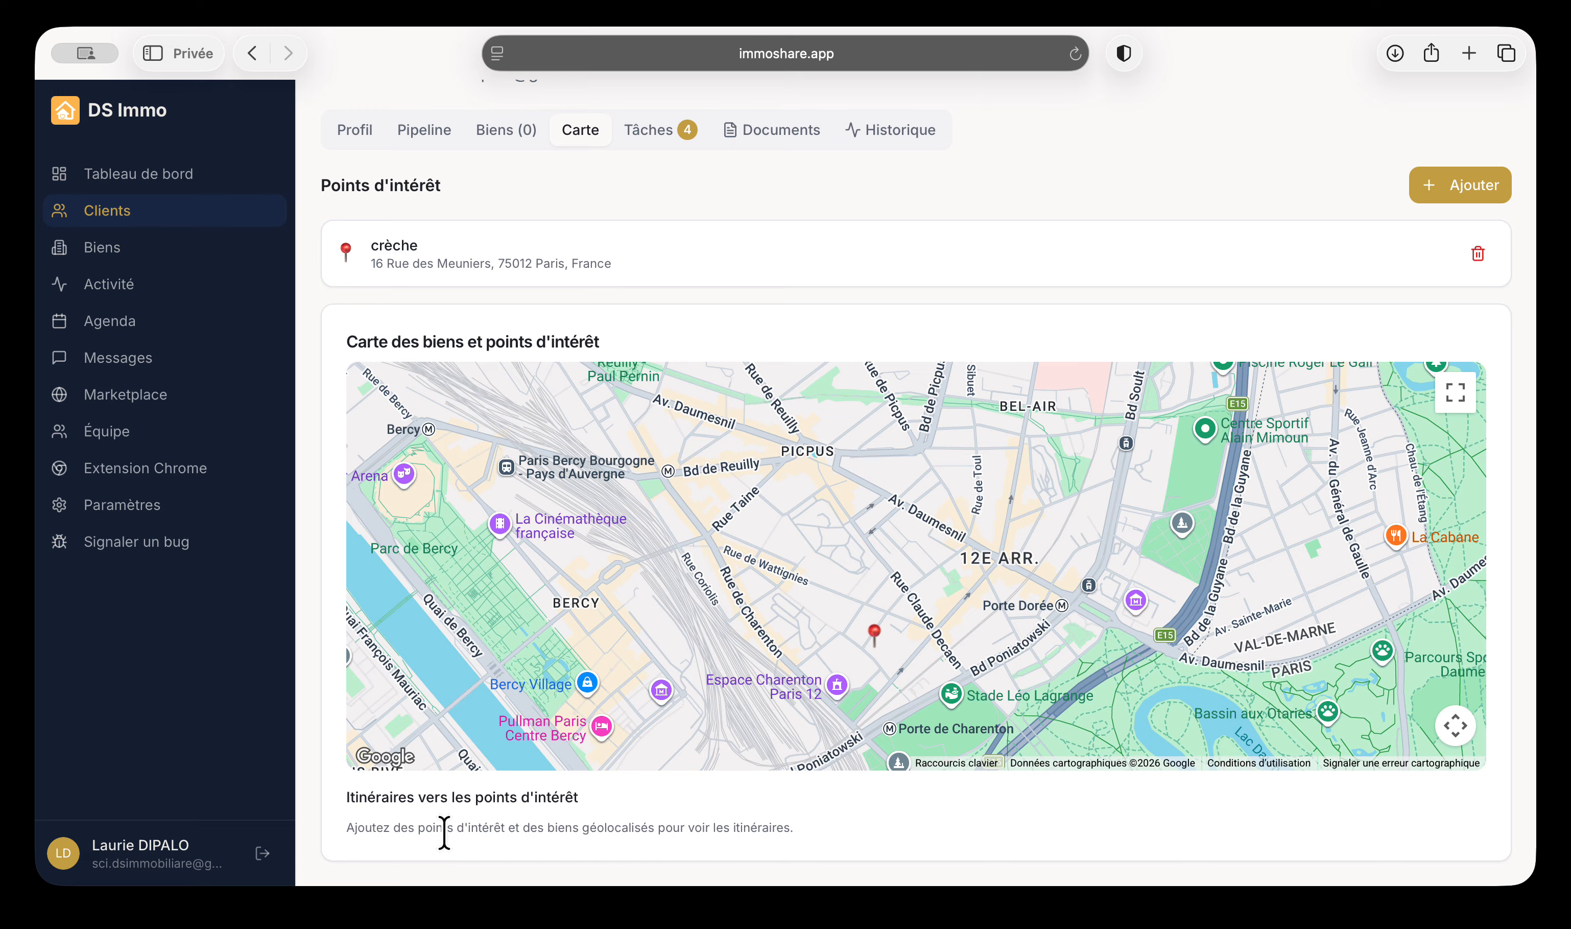
pyautogui.moveTo(426, 829); pyautogui.dragTo(688, 827)
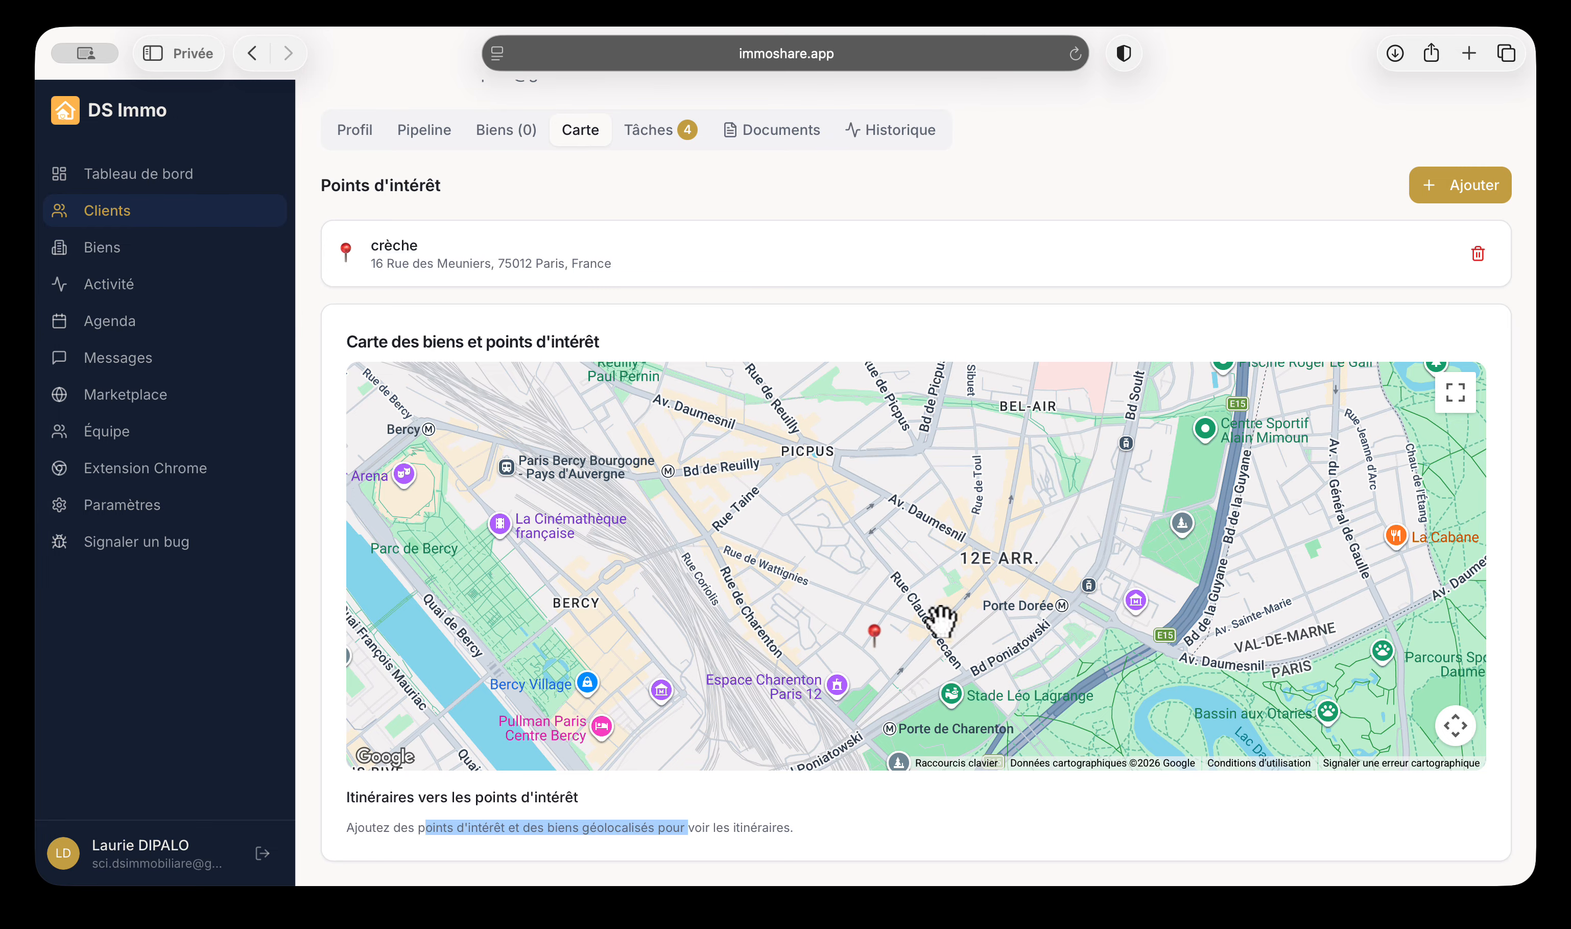
pyautogui.scroll(3, 965, 480)
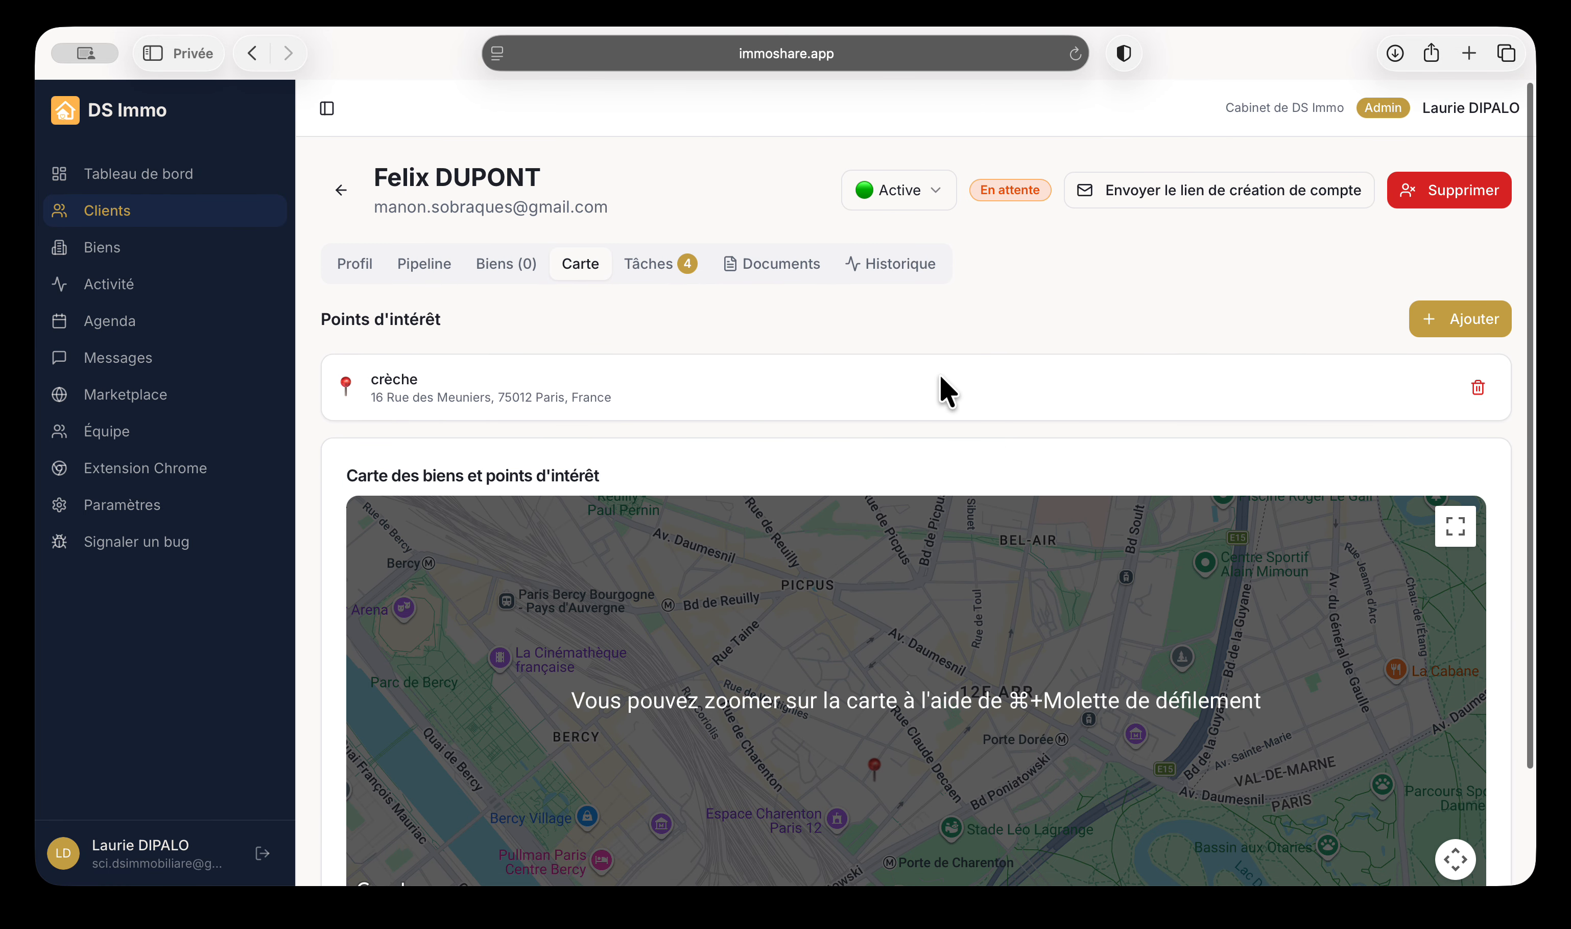
# Review the client's Tâches, Documents and Historique tabs
pyautogui.click(698, 268)
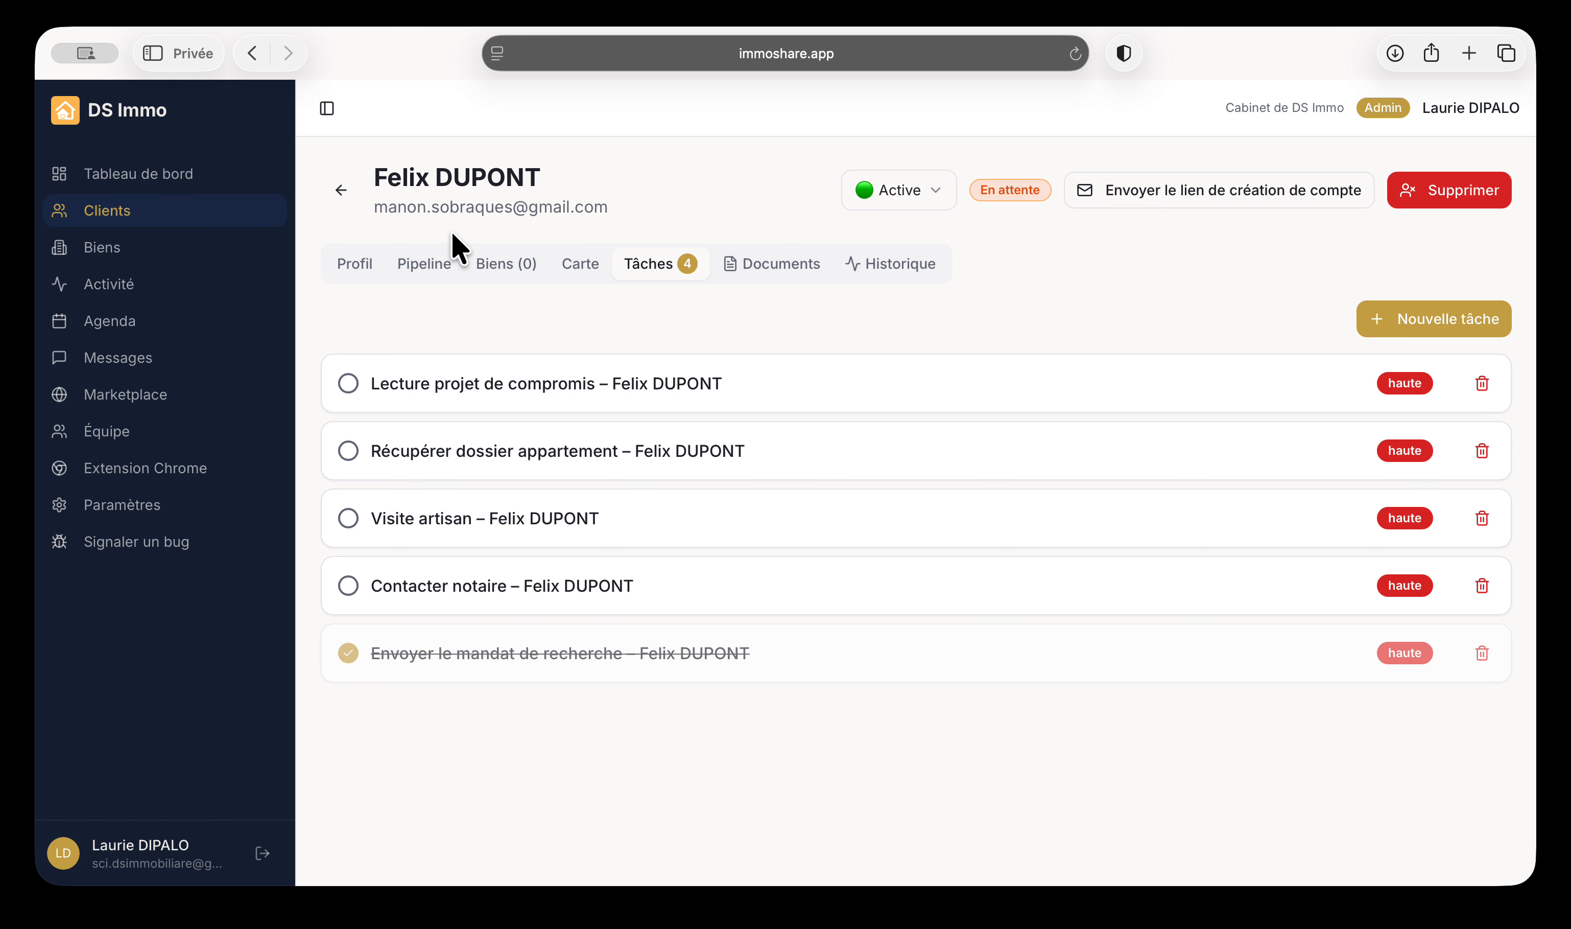
pyautogui.click(781, 266)
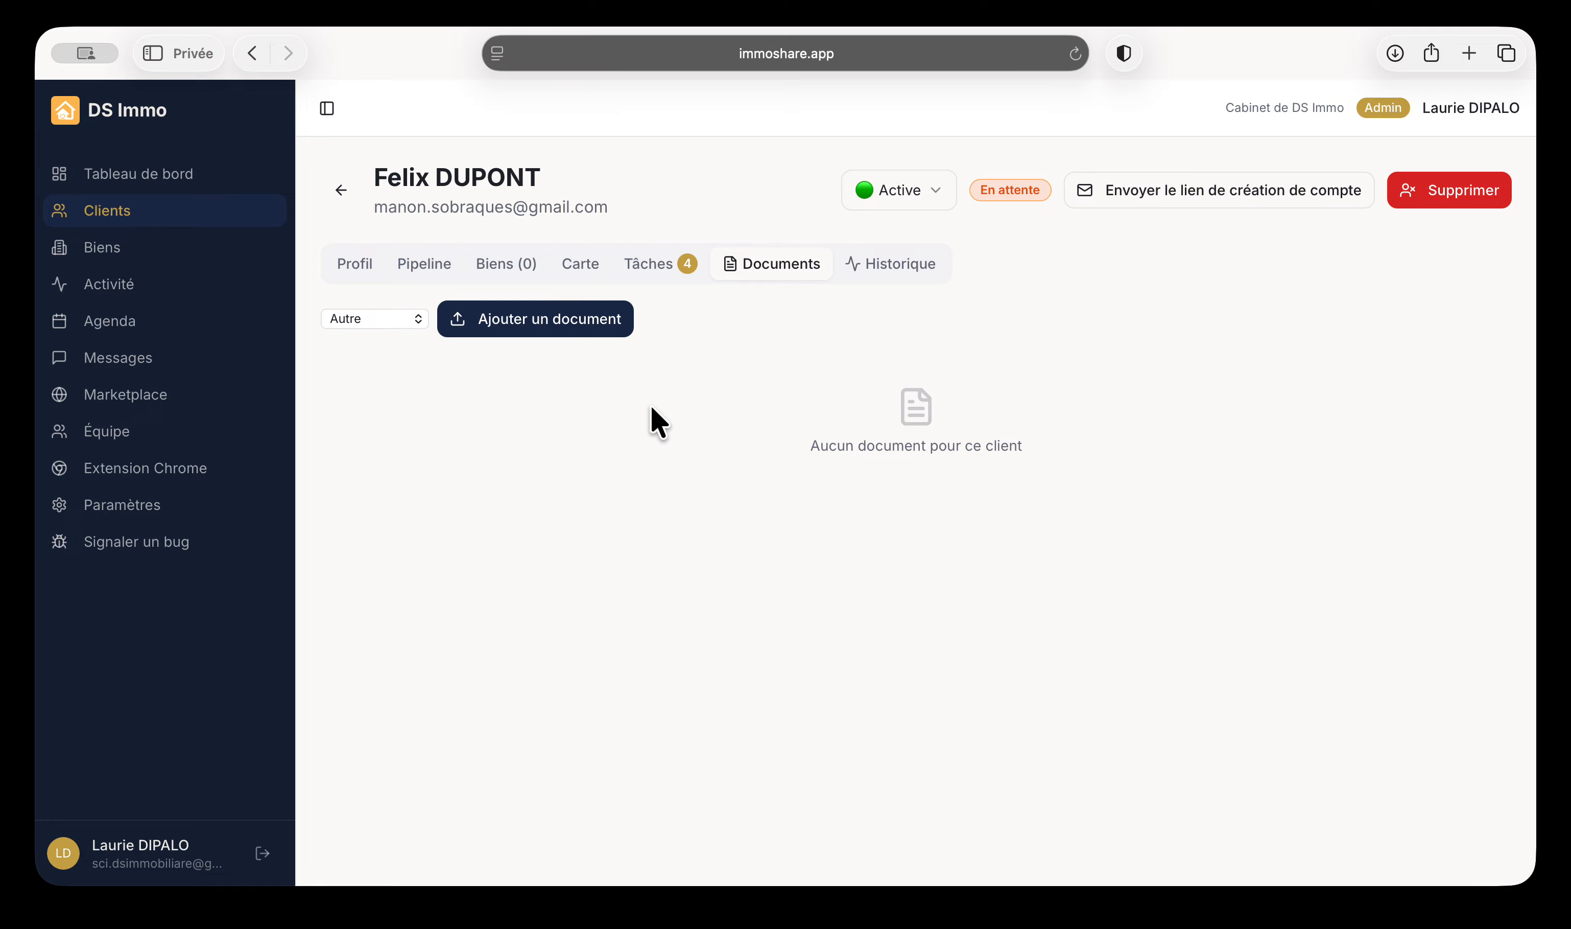
pyautogui.click(906, 273)
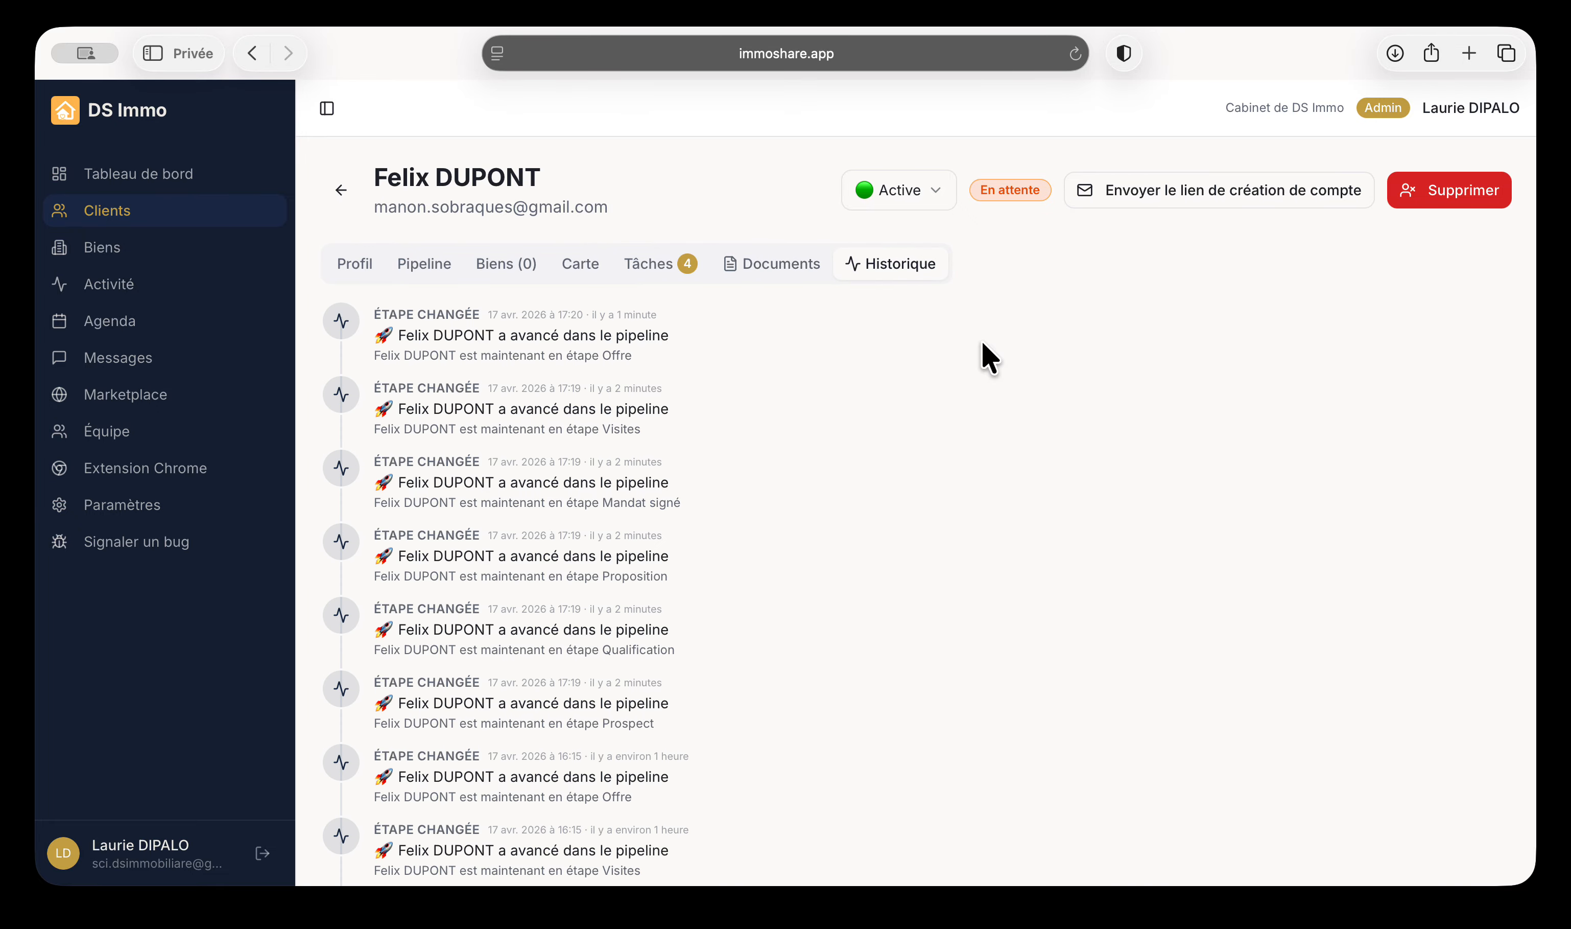
pyautogui.scroll(-5, 421, 611)
pyautogui.scroll(5, 421, 611)
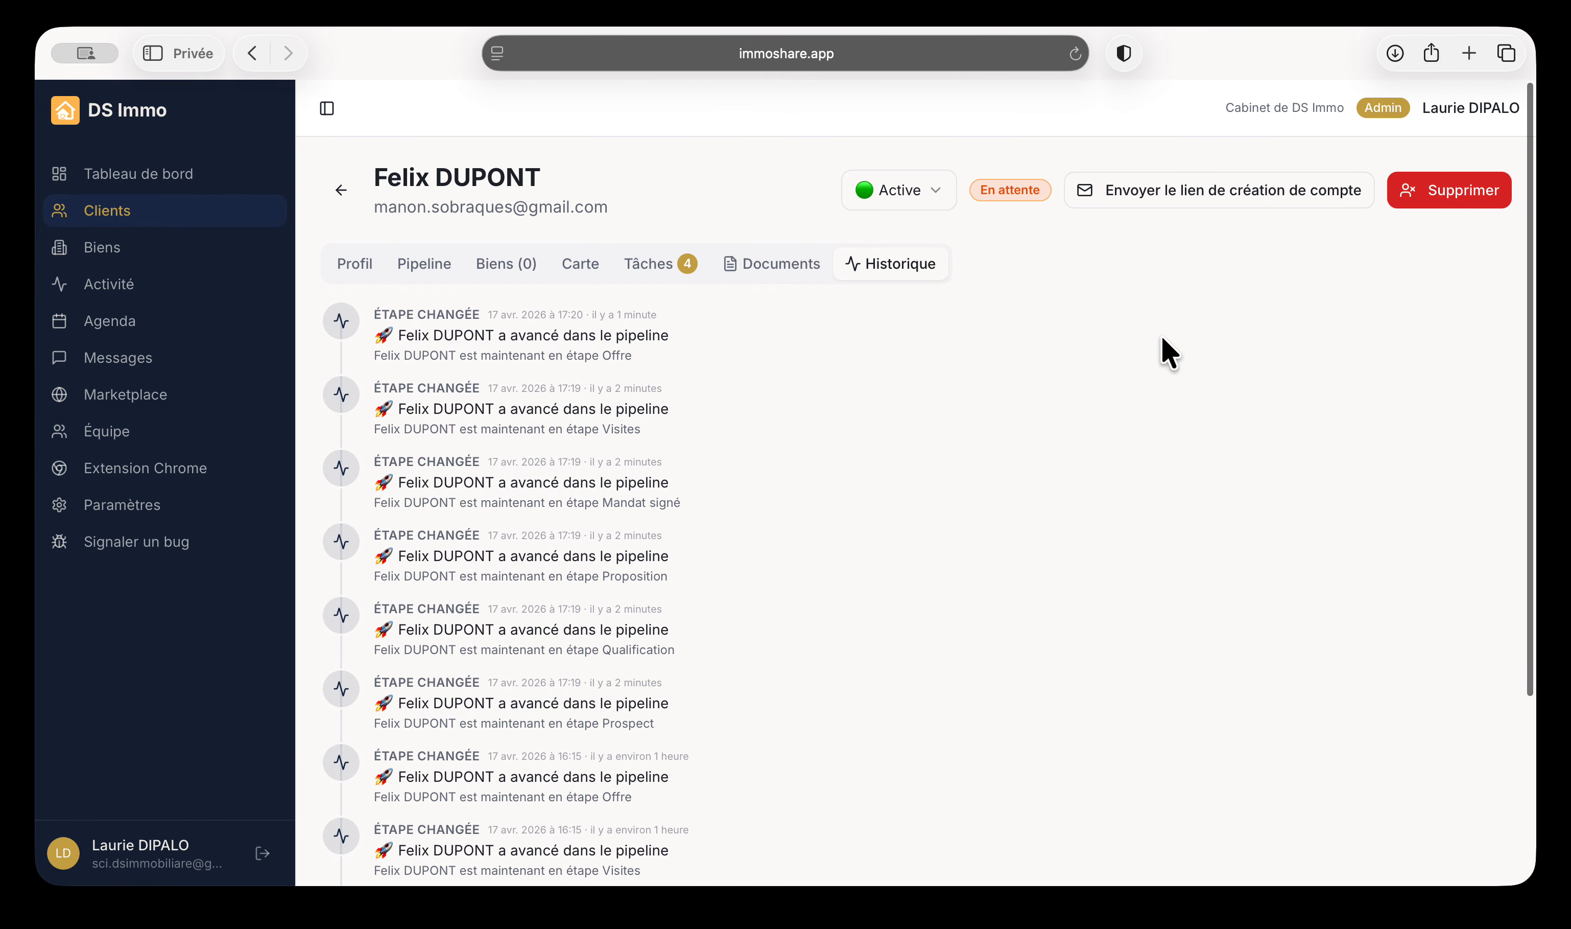
# Send the client the account-creation link, leave the status Active, and go to Biens
pyautogui.click(1212, 190)
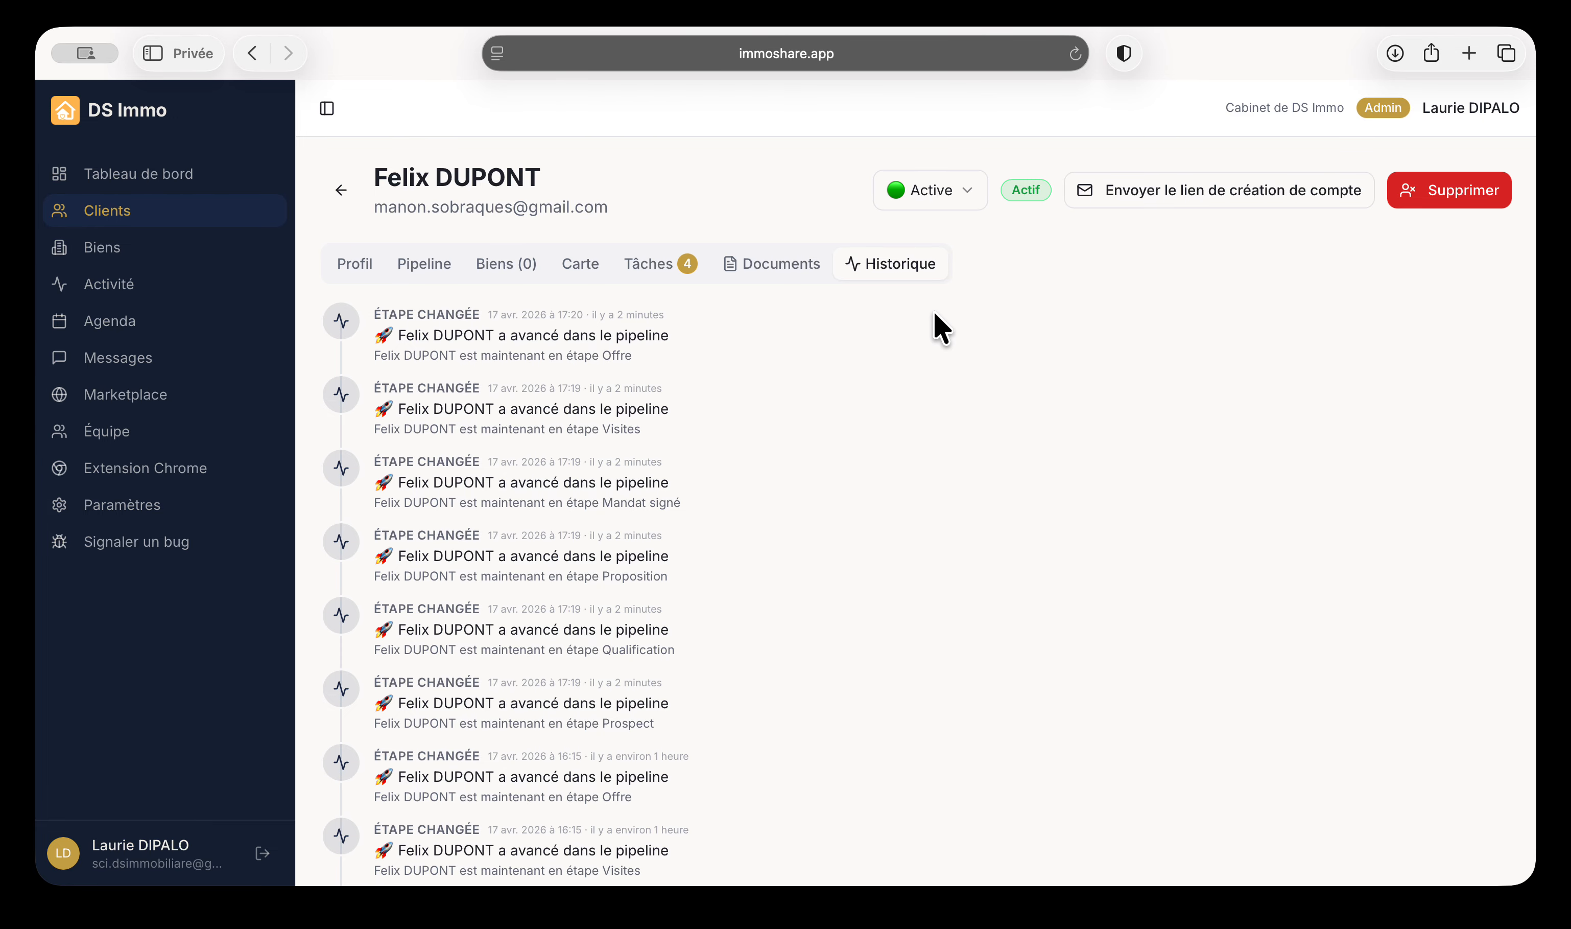
pyautogui.click(961, 191)
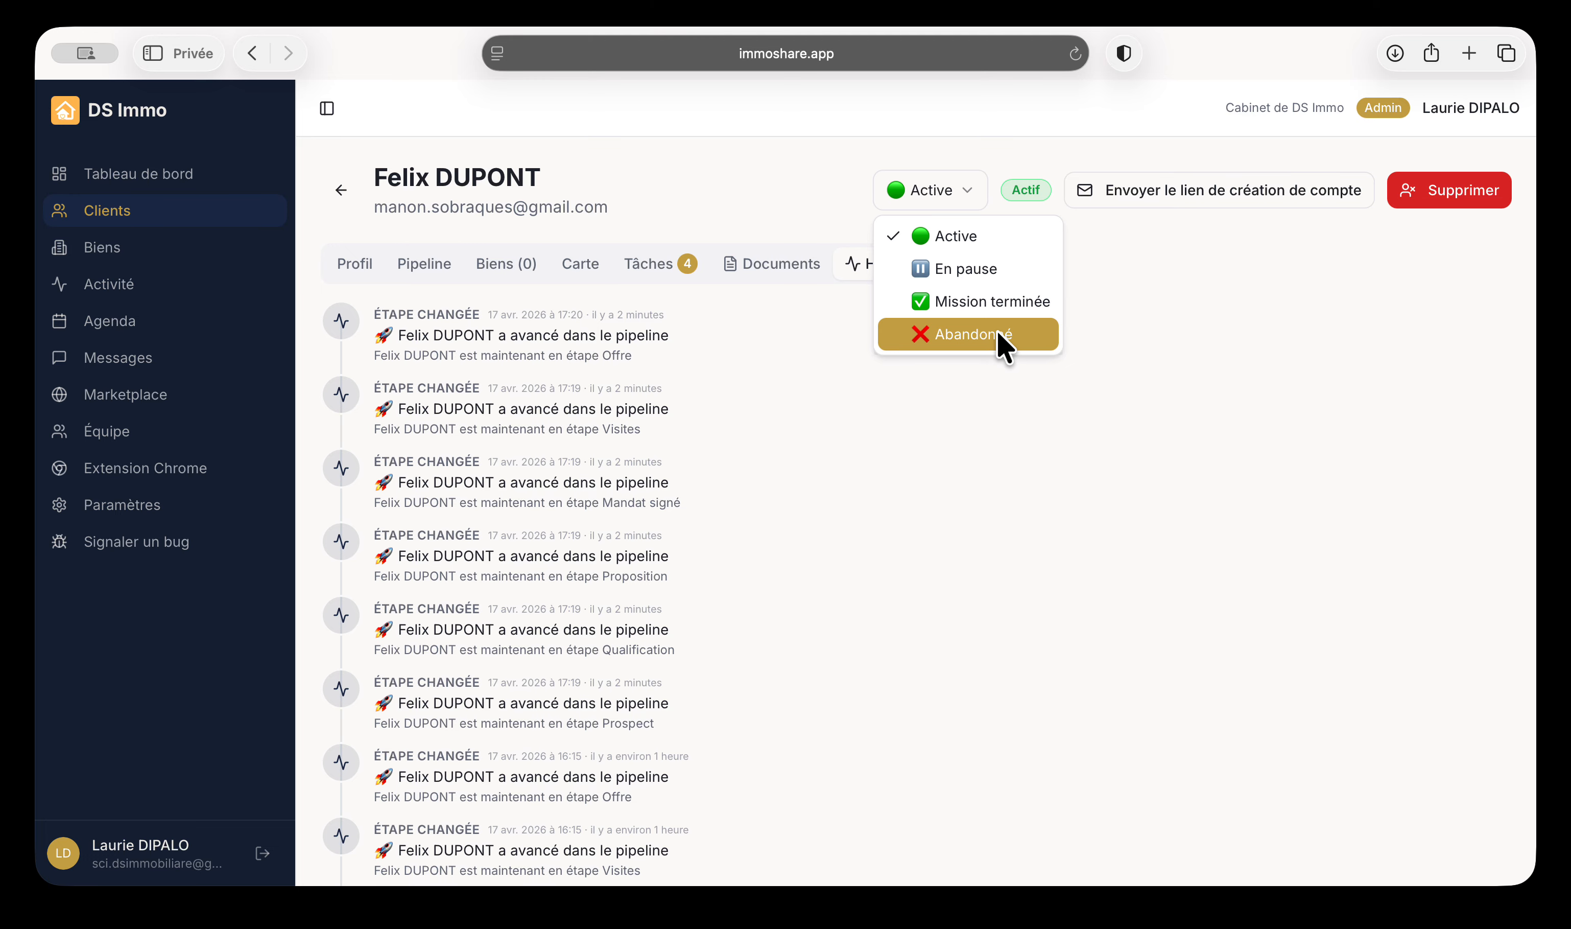
pyautogui.click(1213, 460)
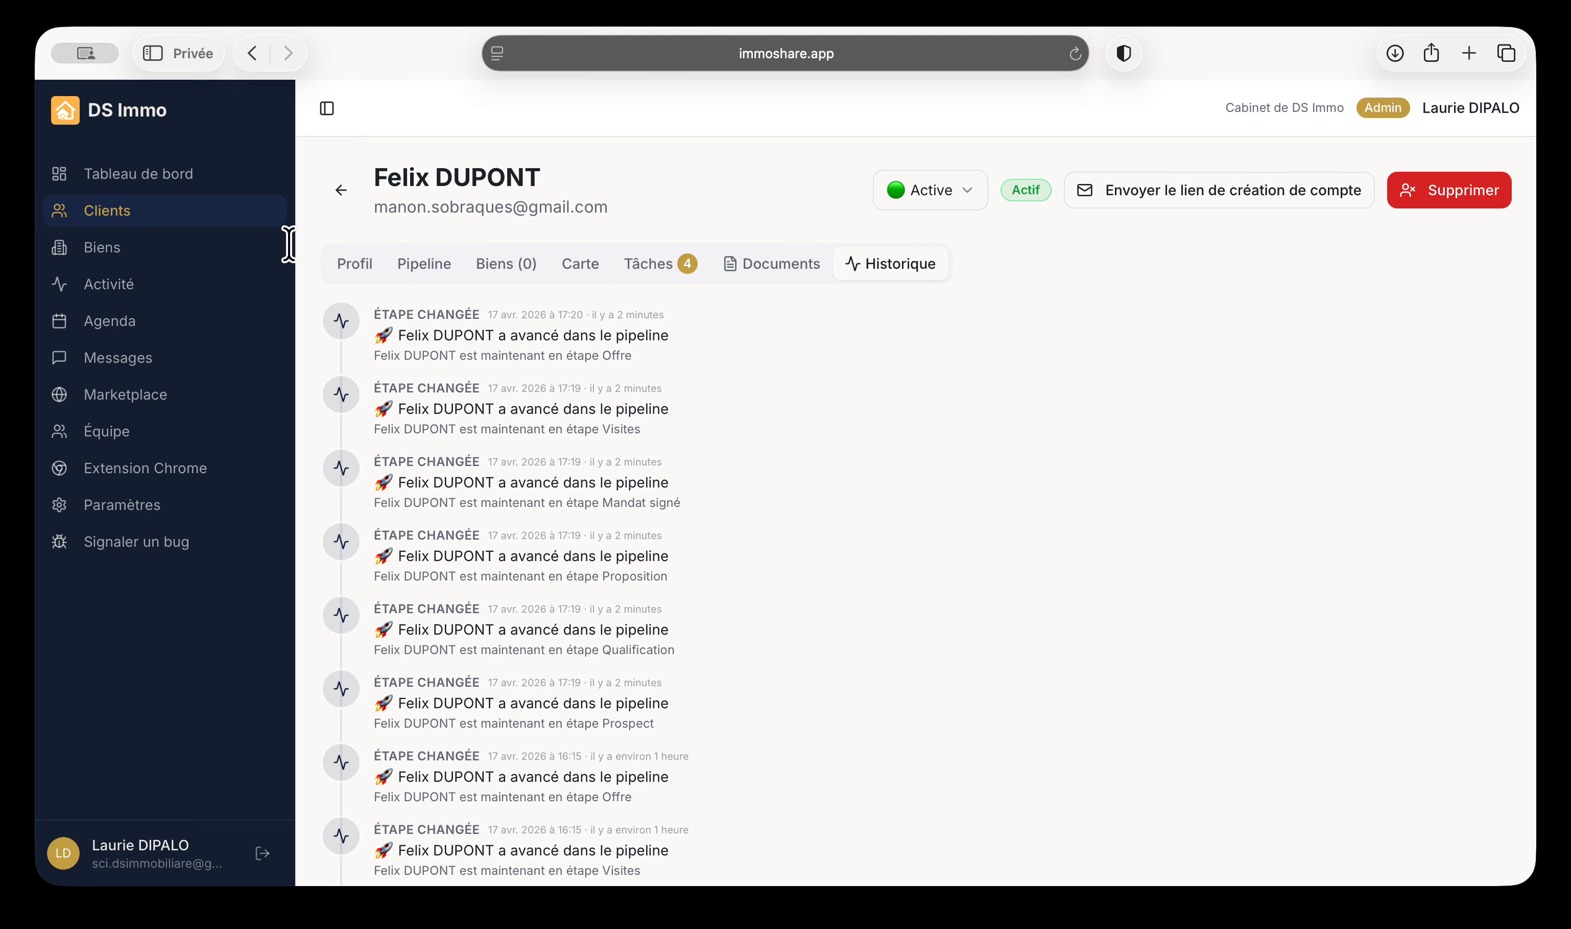
pyautogui.click(128, 255)
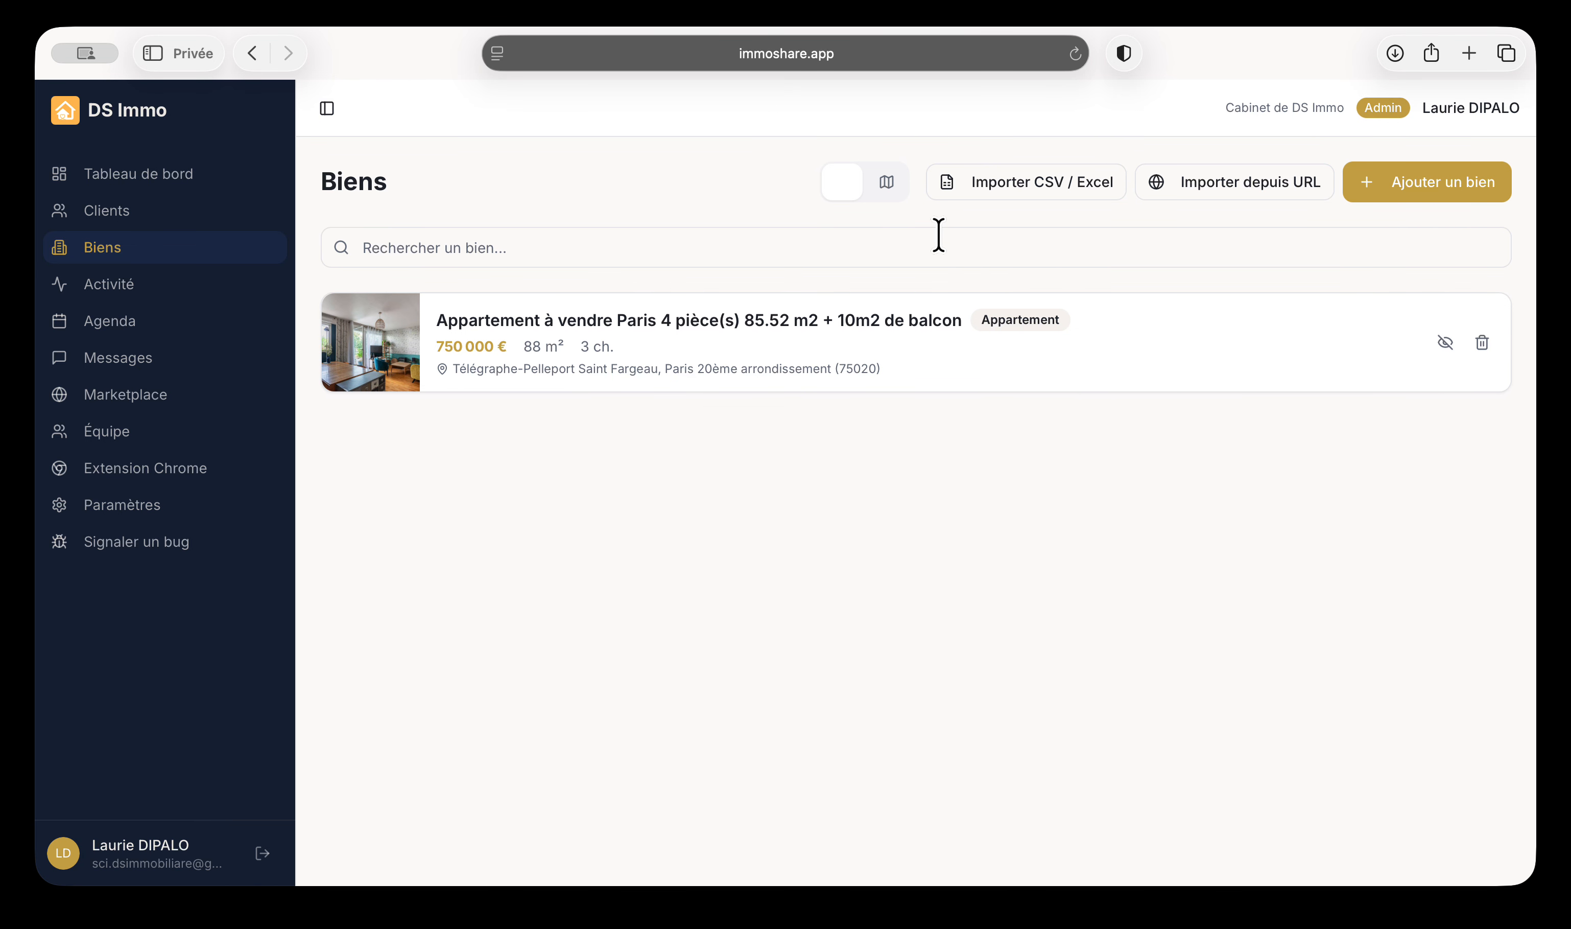
pyautogui.click(886, 198)
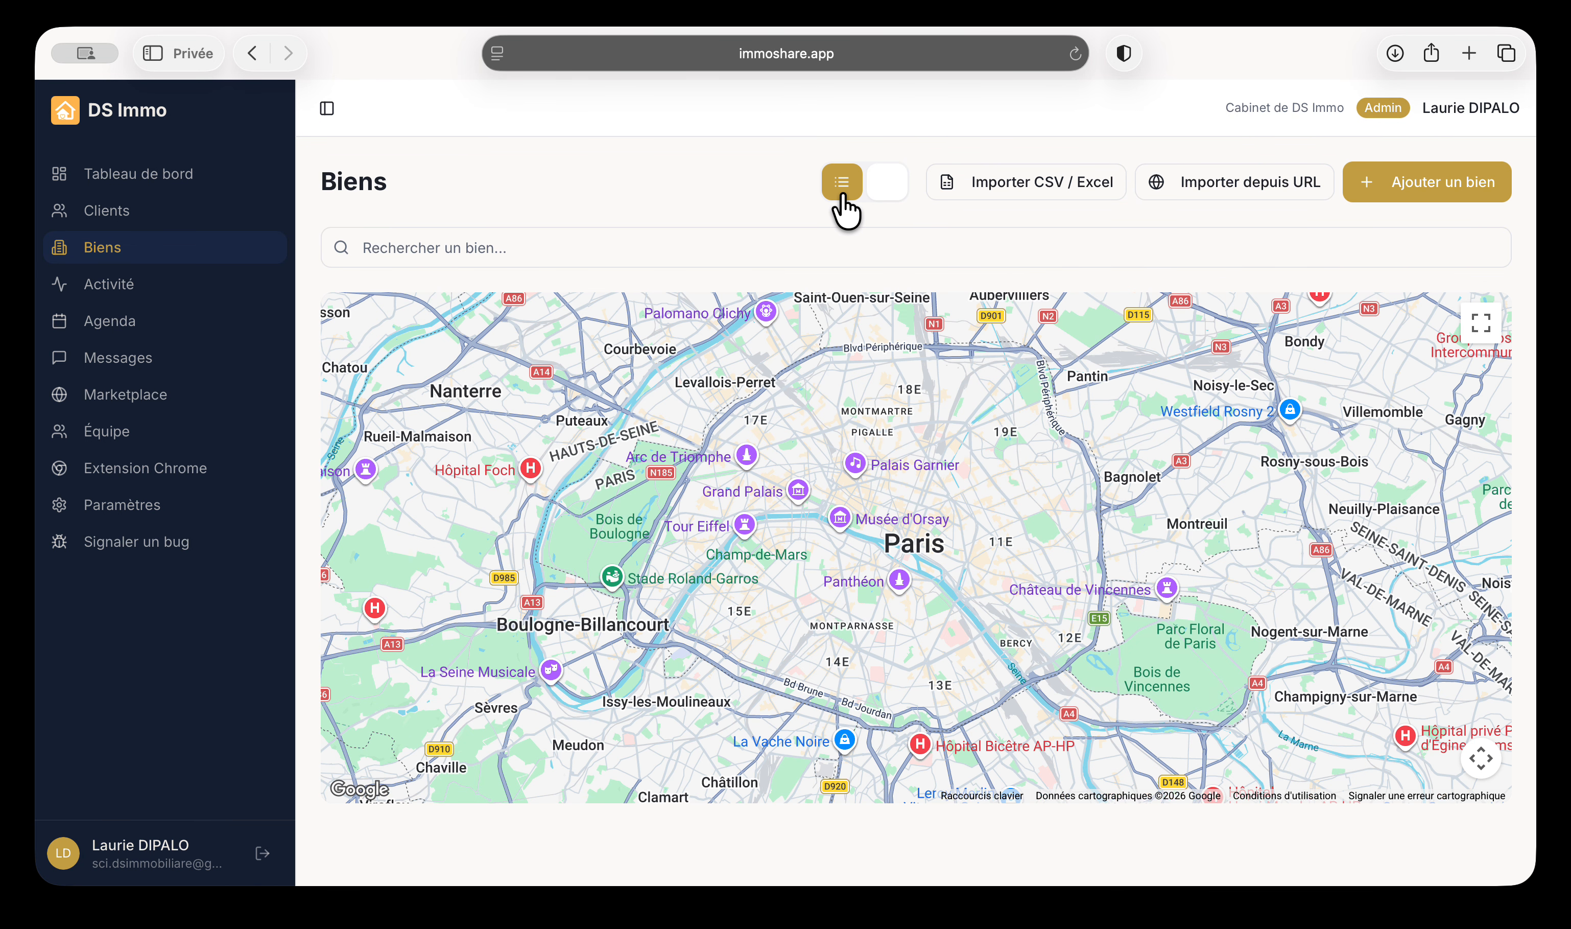
pyautogui.click(841, 192)
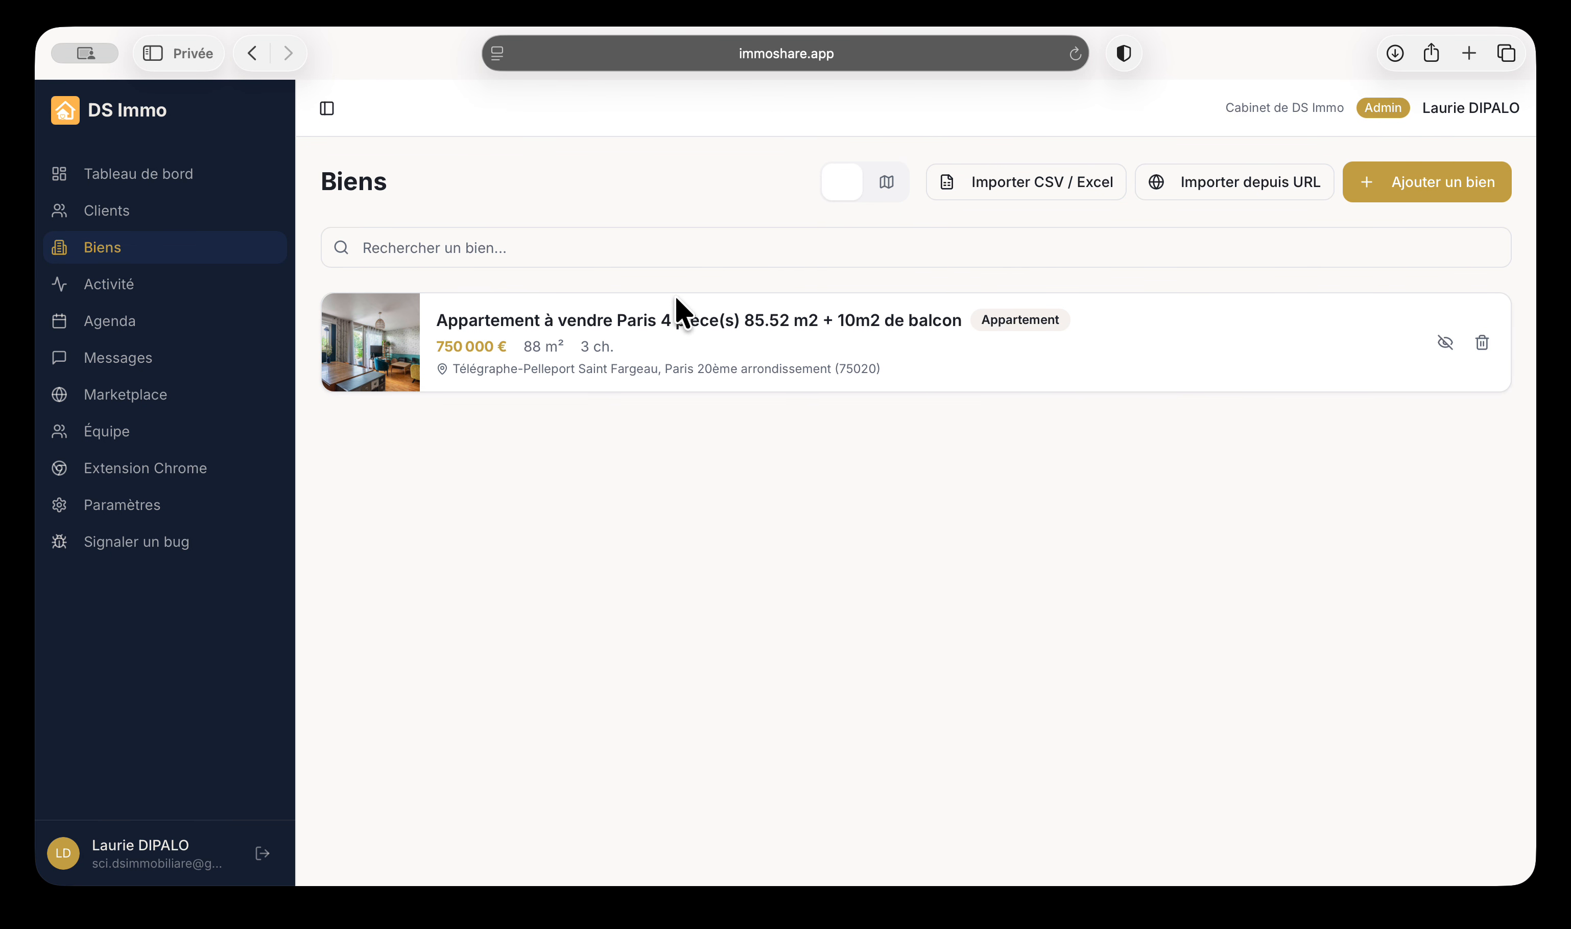
pyautogui.click(1080, 195)
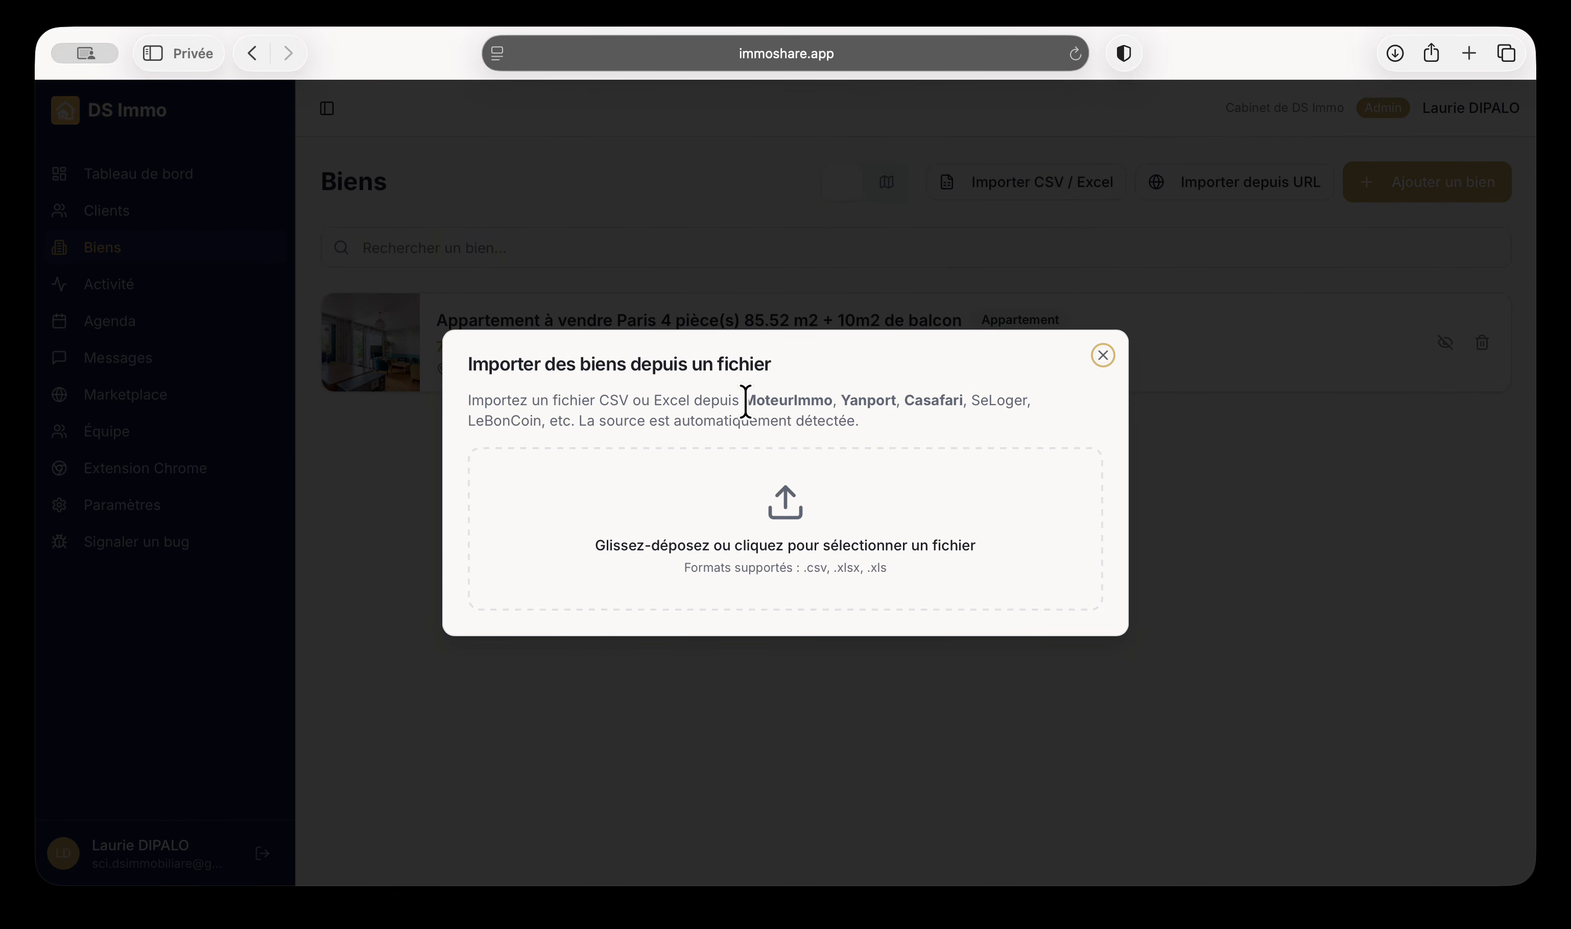
pyautogui.moveTo(746, 402); pyautogui.dragTo(975, 411)
pyautogui.click(975, 411)
pyautogui.click(1104, 356)
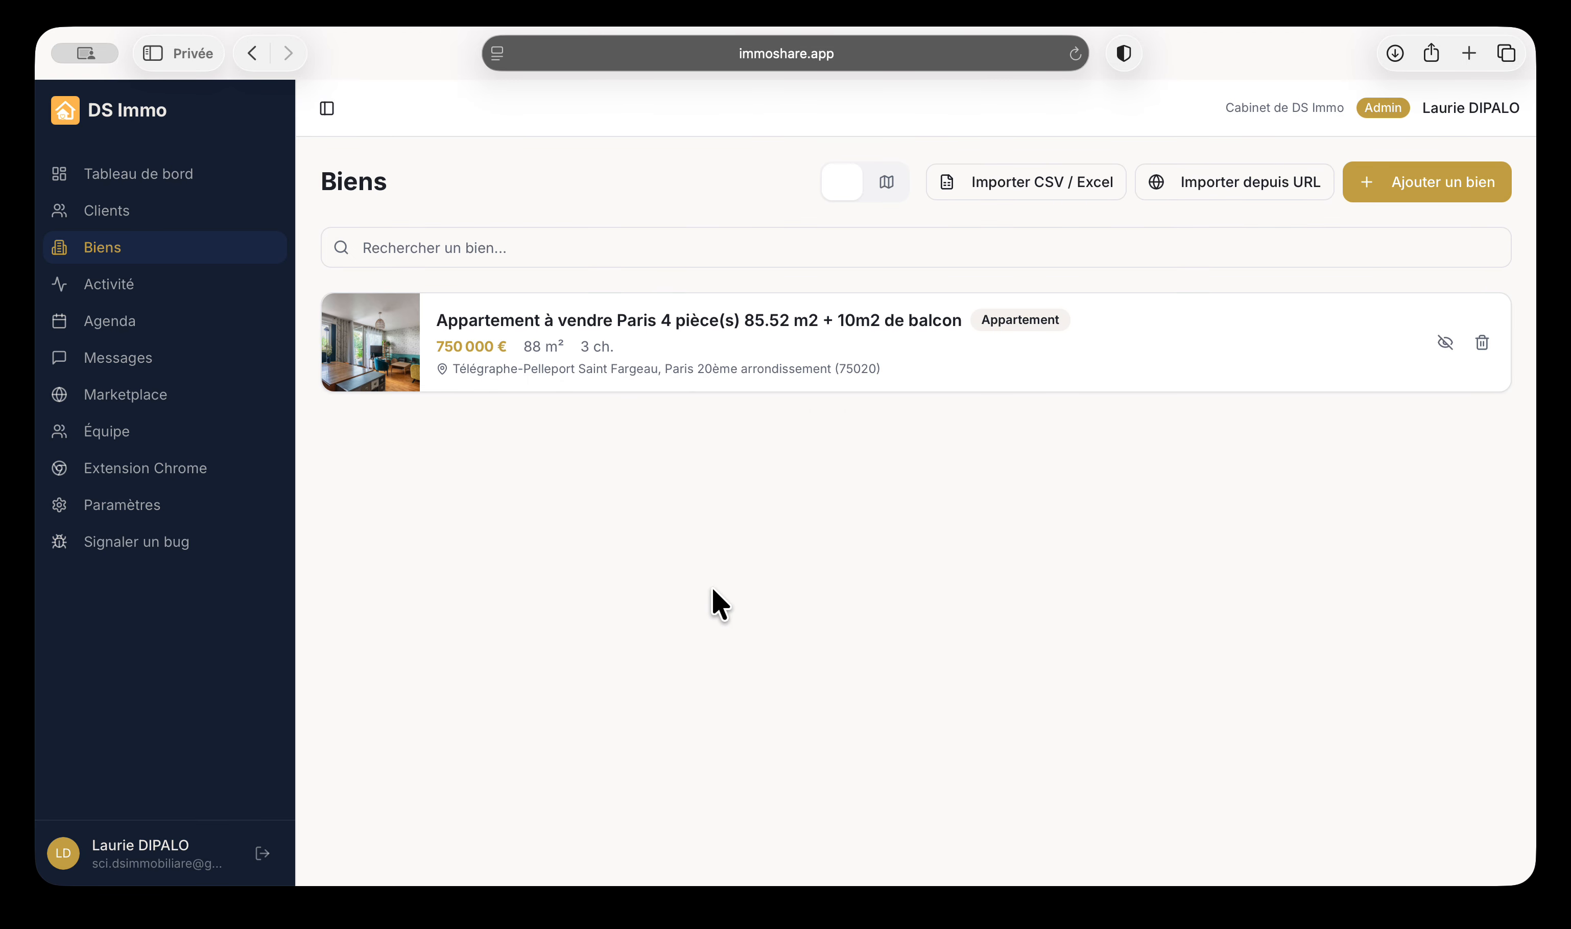
# Import the 4-room Odéon, Paris 6ème listing at 1 250 000 € from its pasted URL into the form
pyautogui.click(1291, 209)
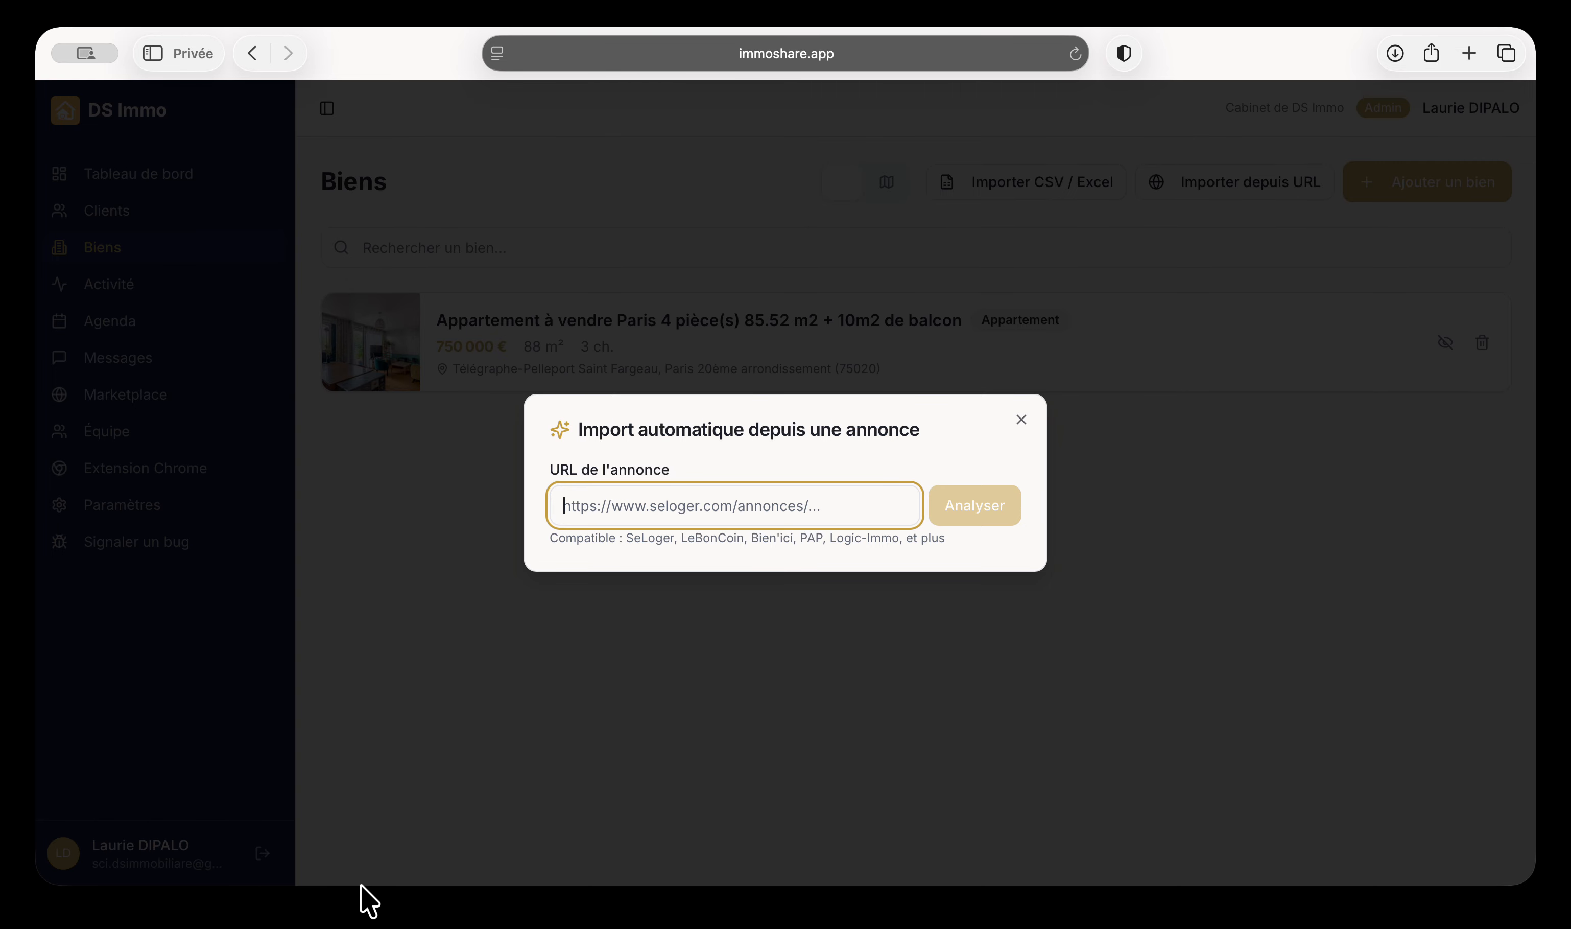
pyautogui.click(355, 919)
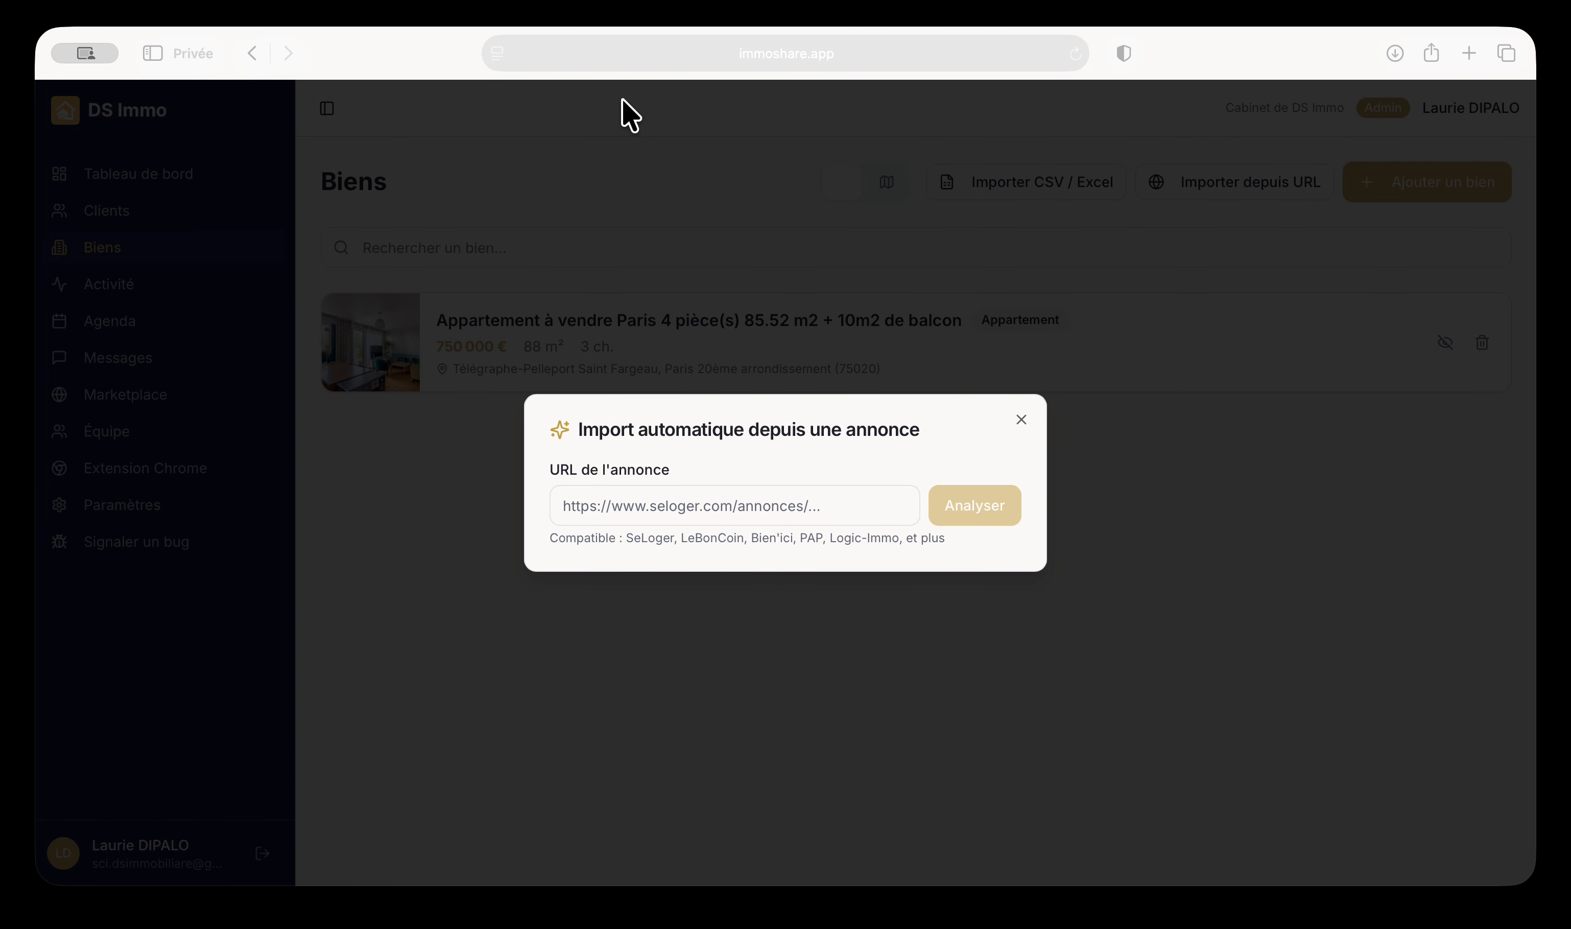
pyautogui.click(610, 502)
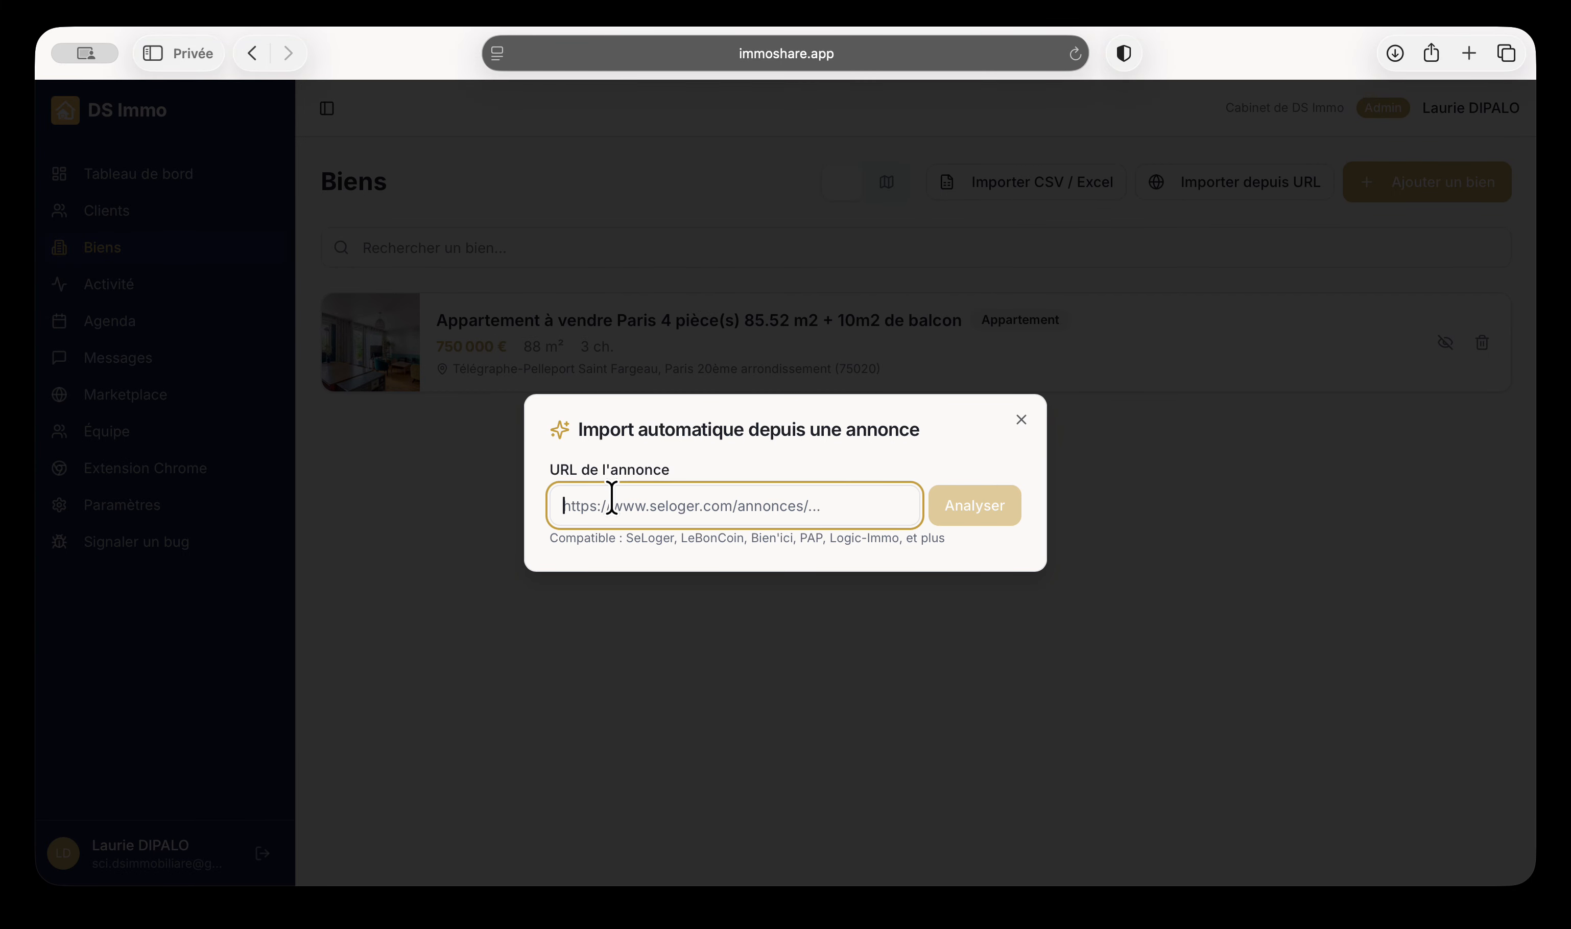
pyautogui.press('super+v')
pyautogui.press('Return')
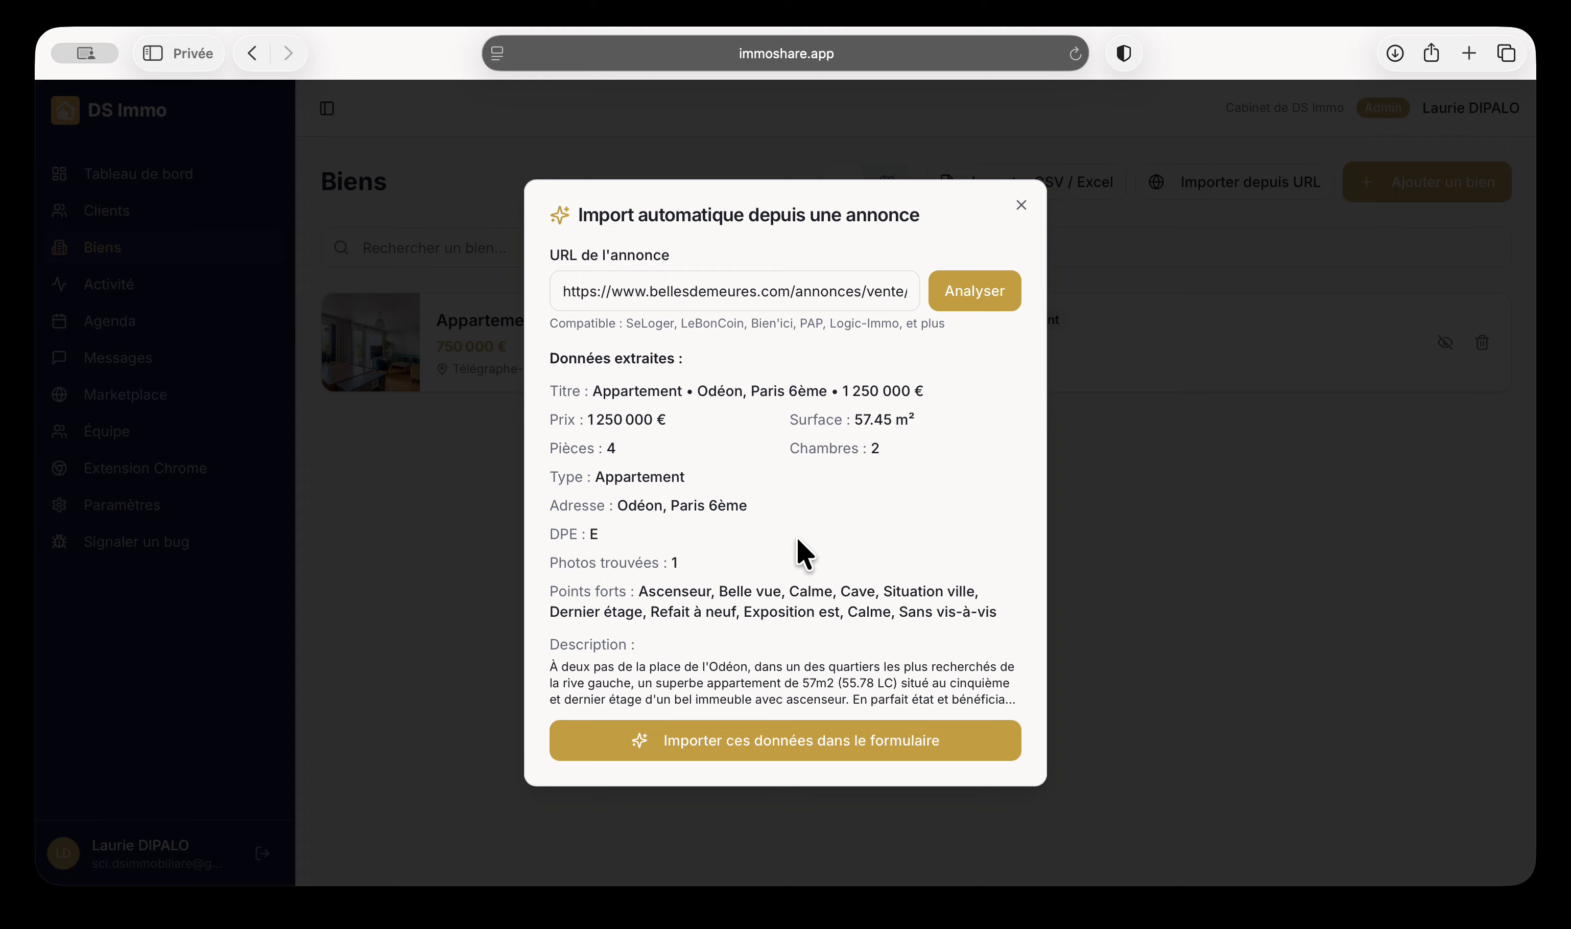
pyautogui.click(750, 741)
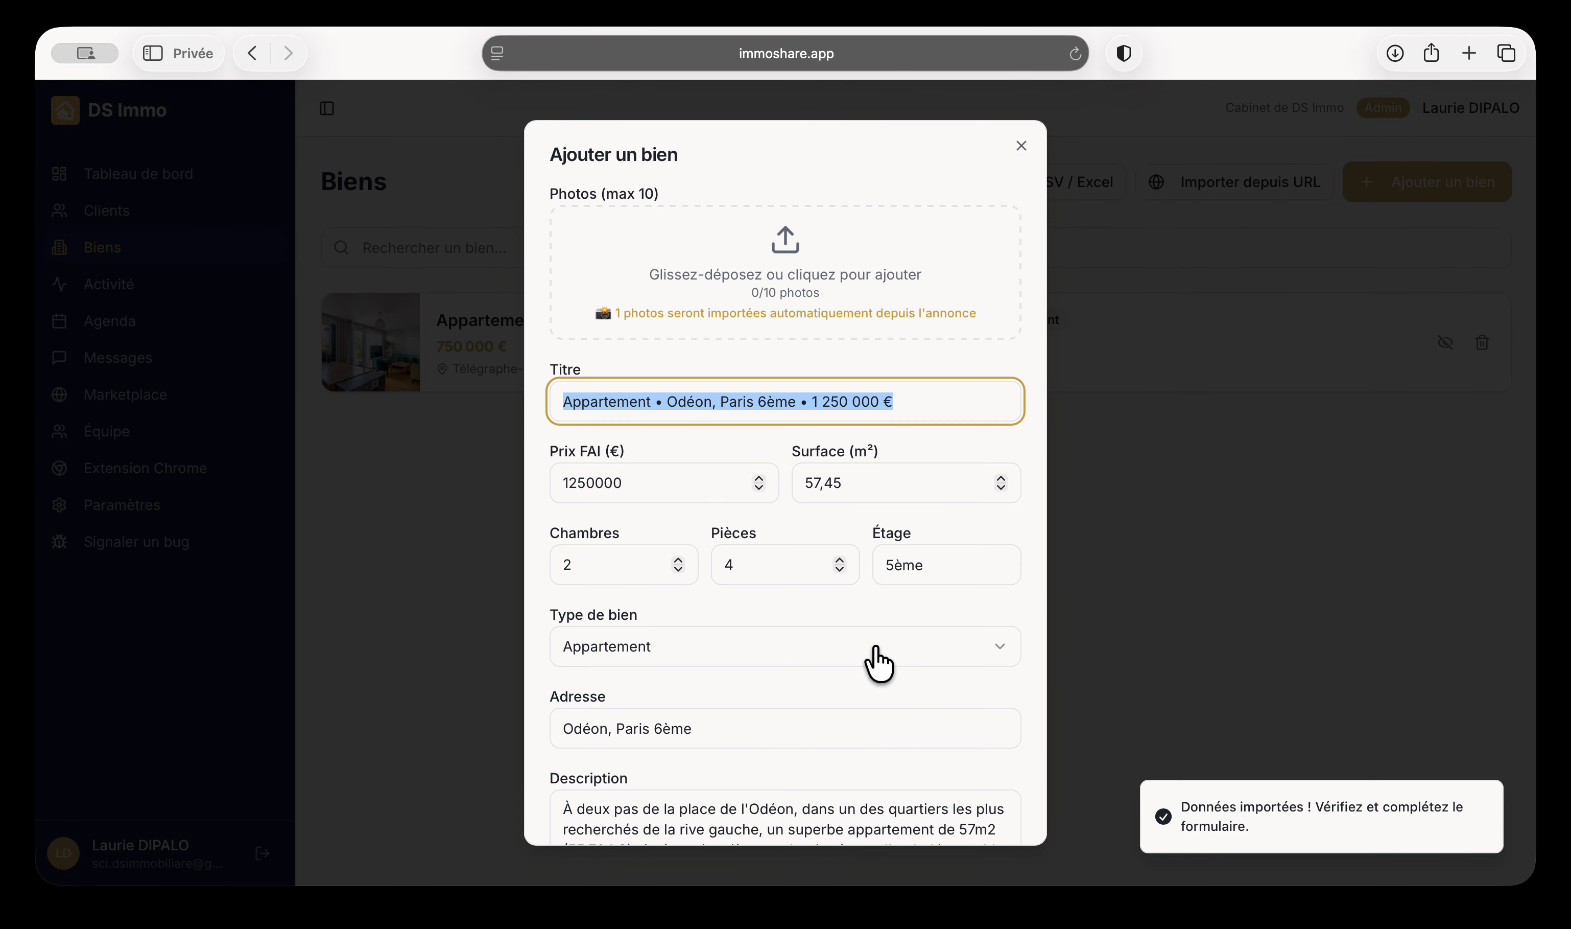
pyautogui.scroll(-6, 880, 663)
pyautogui.scroll(6, 880, 663)
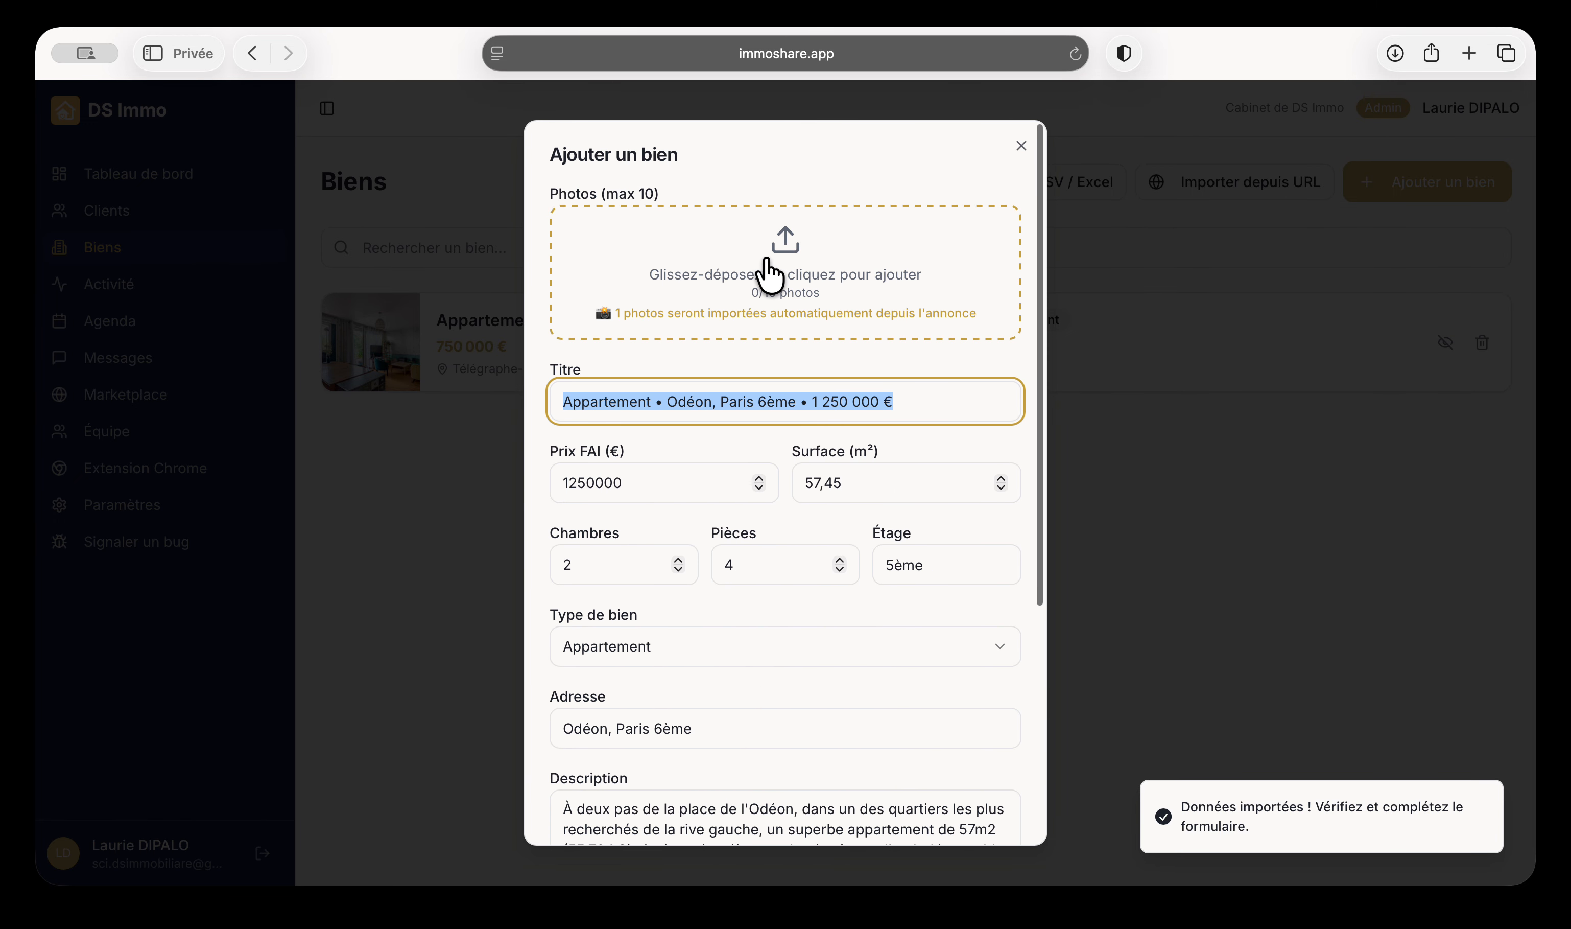
pyautogui.scroll(-1, 786, 617)
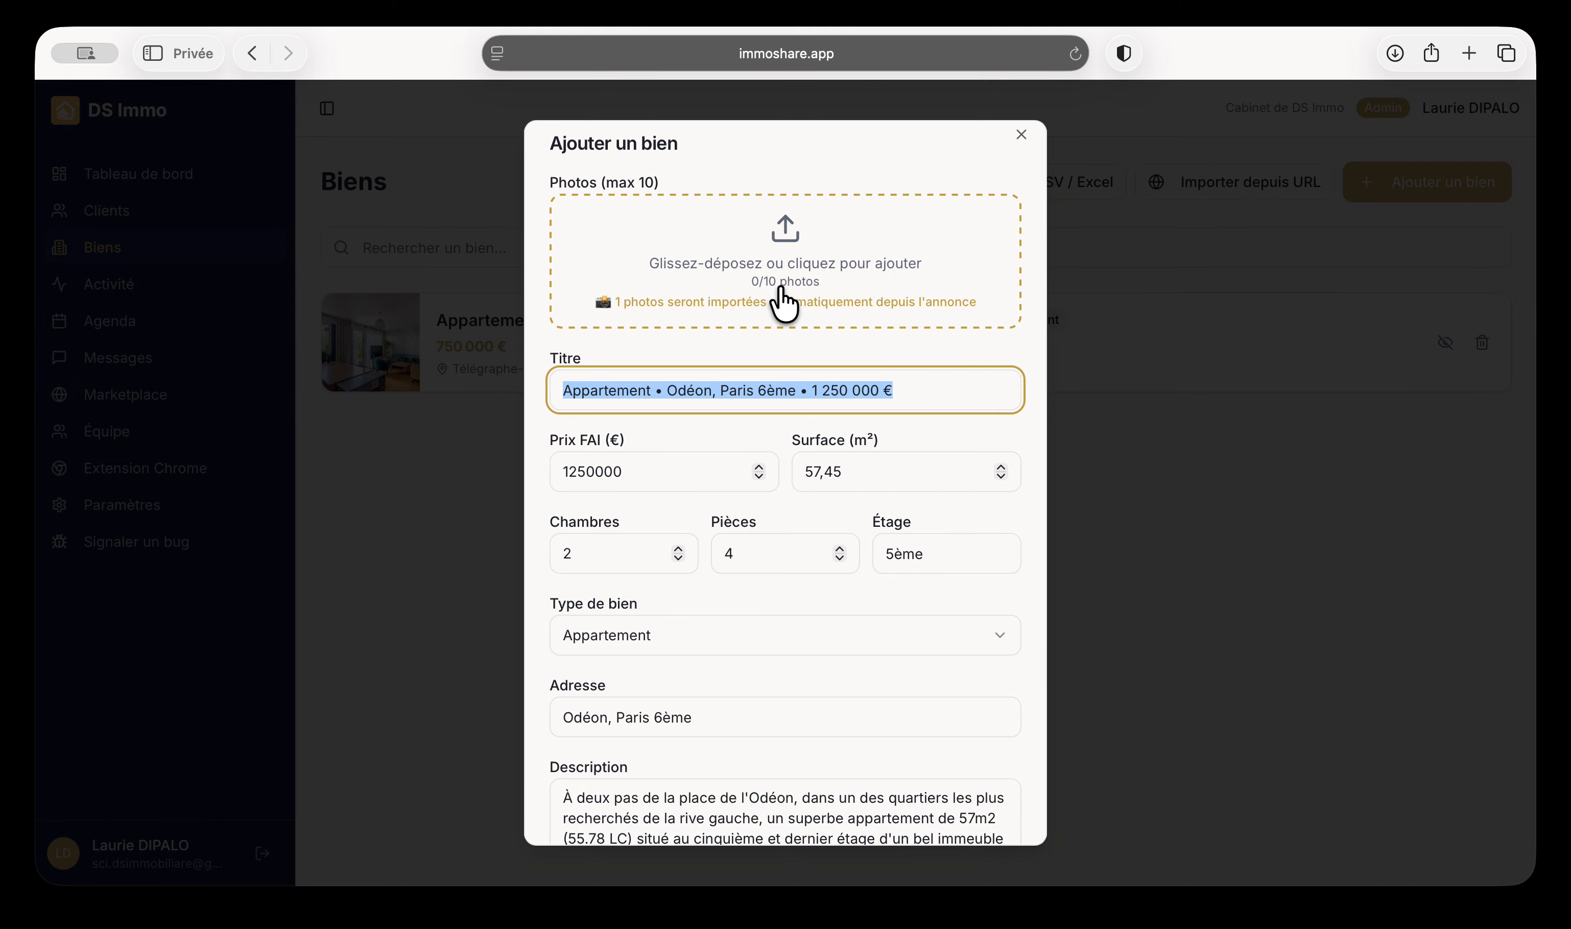
pyautogui.scroll(-5, 786, 301)
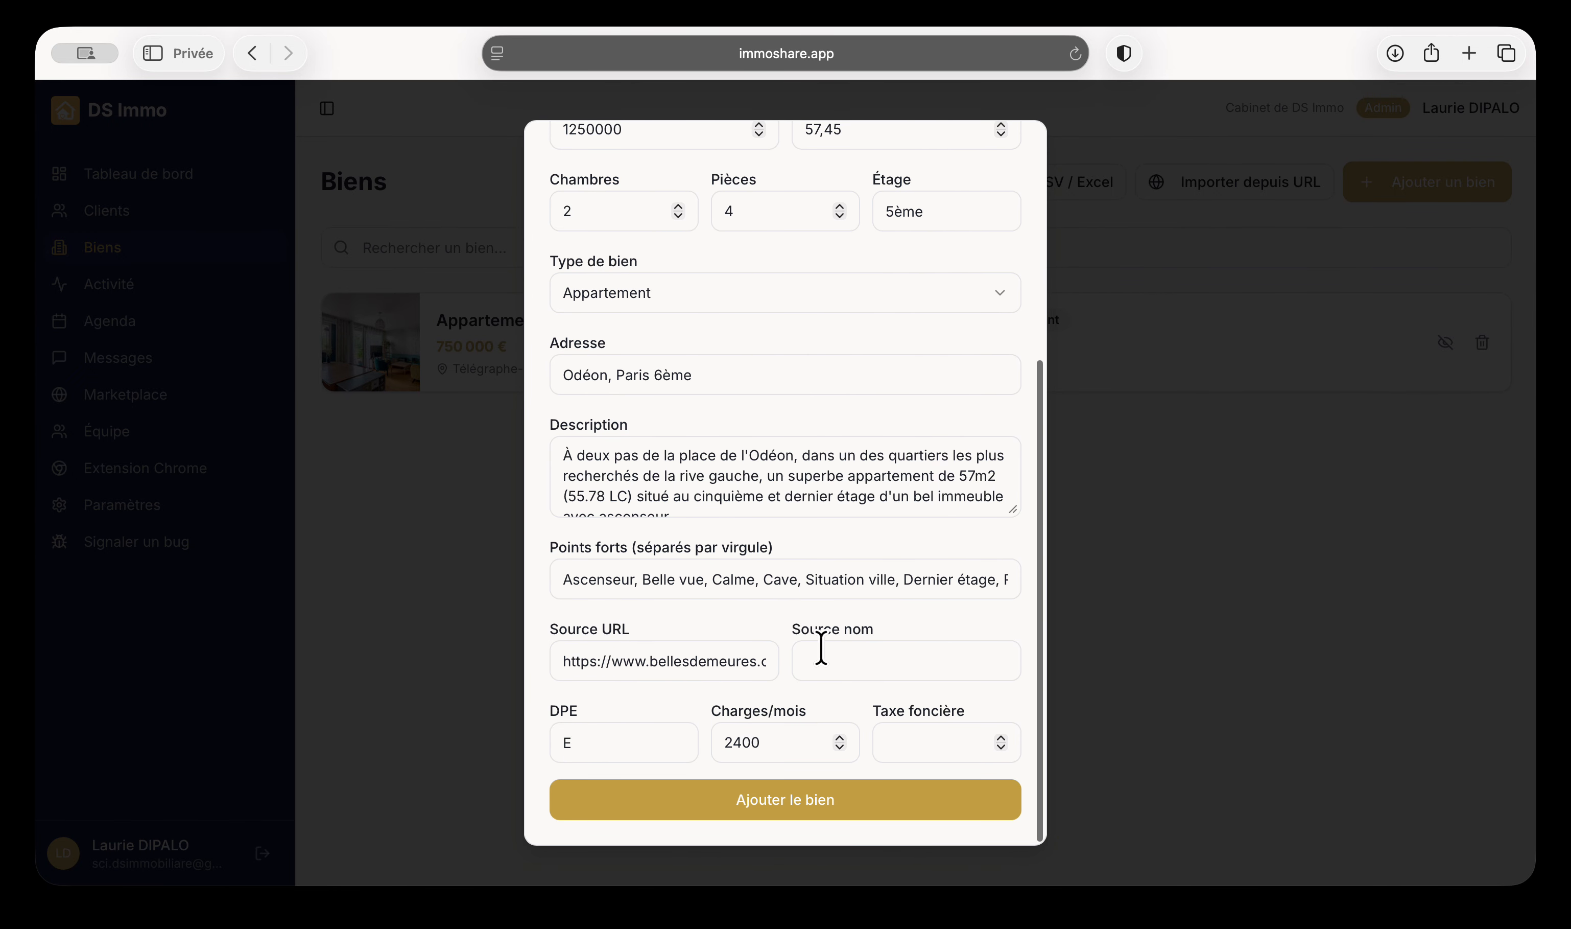
# Save the Odéon, Paris 6ème apartment at 1 250 000 € and look over its edit page
pyautogui.click(794, 785)
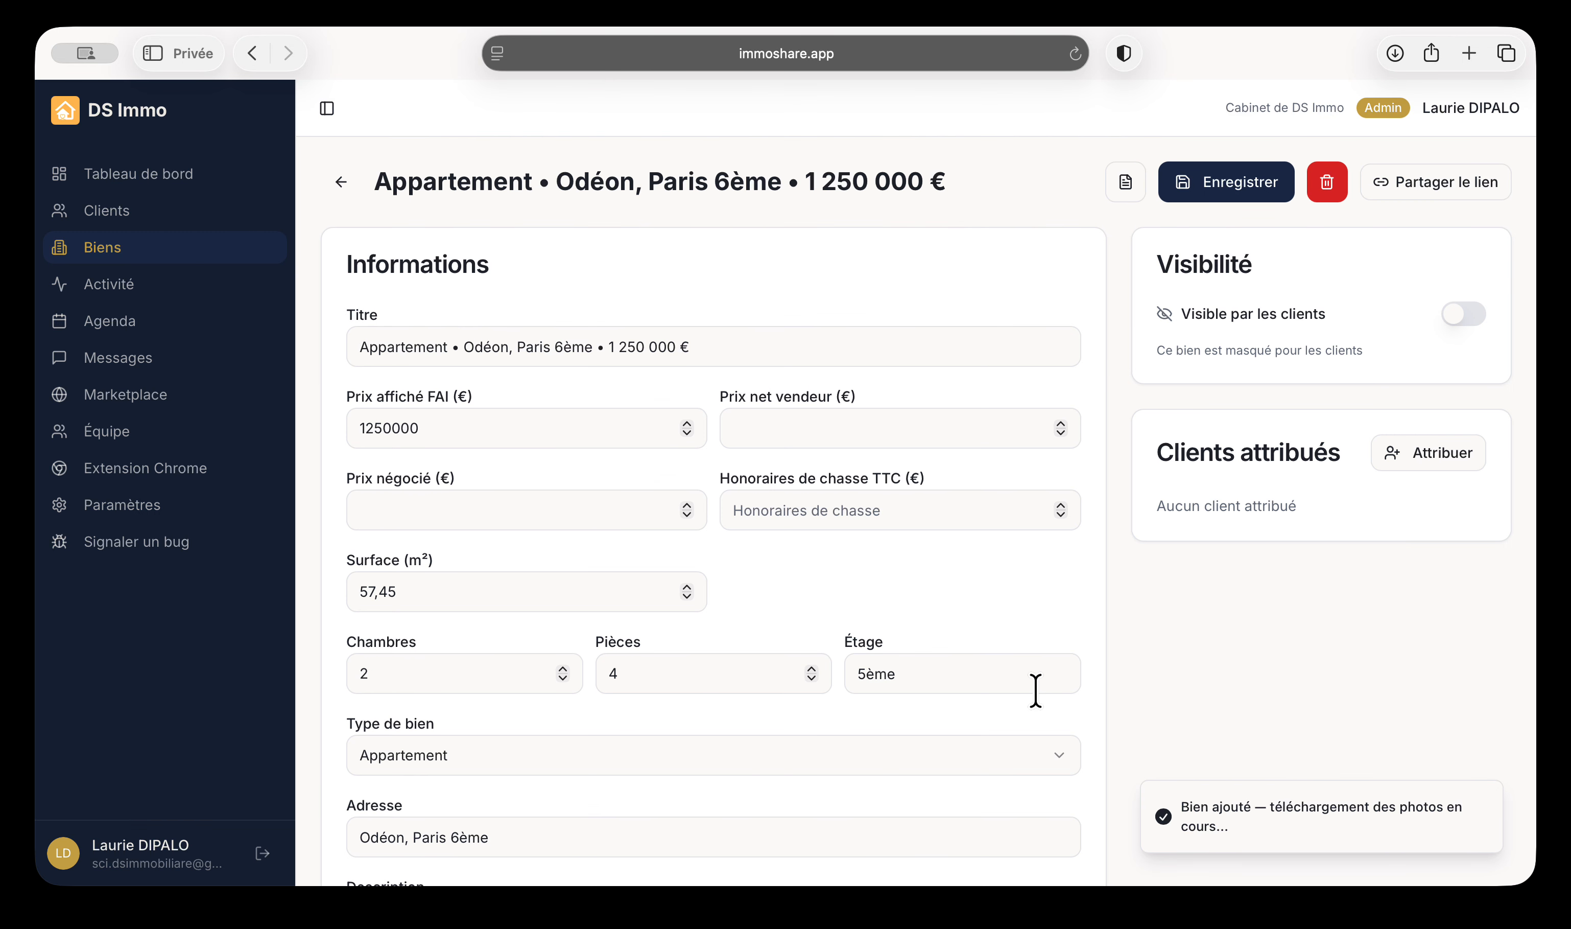
pyautogui.scroll(-20, 924, 614)
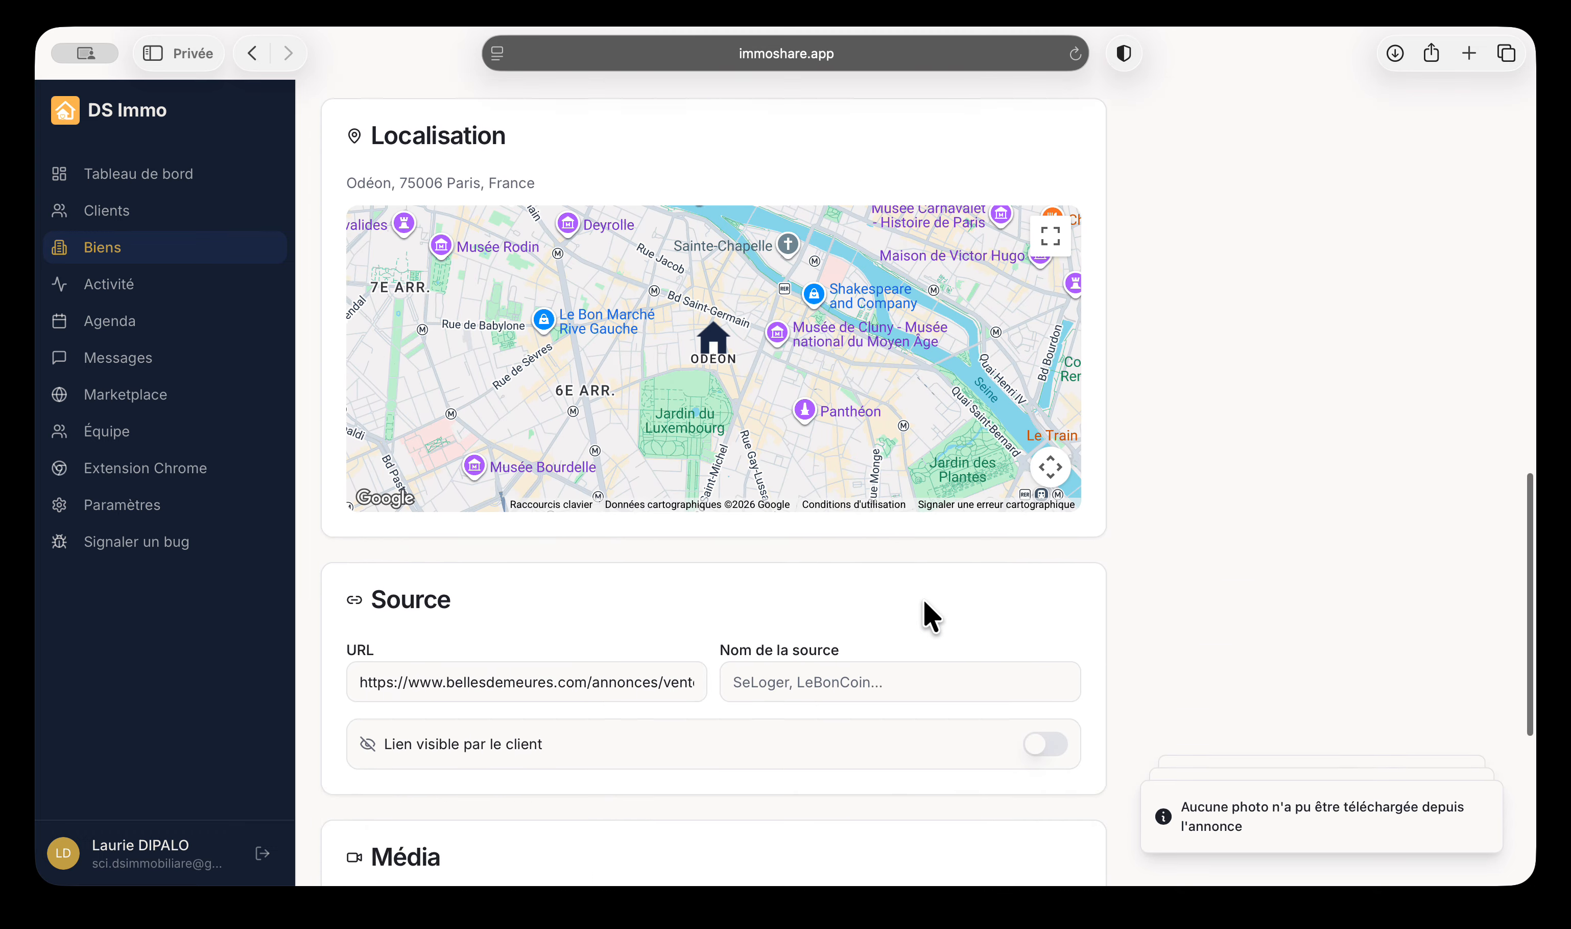
pyautogui.scroll(-7, 932, 616)
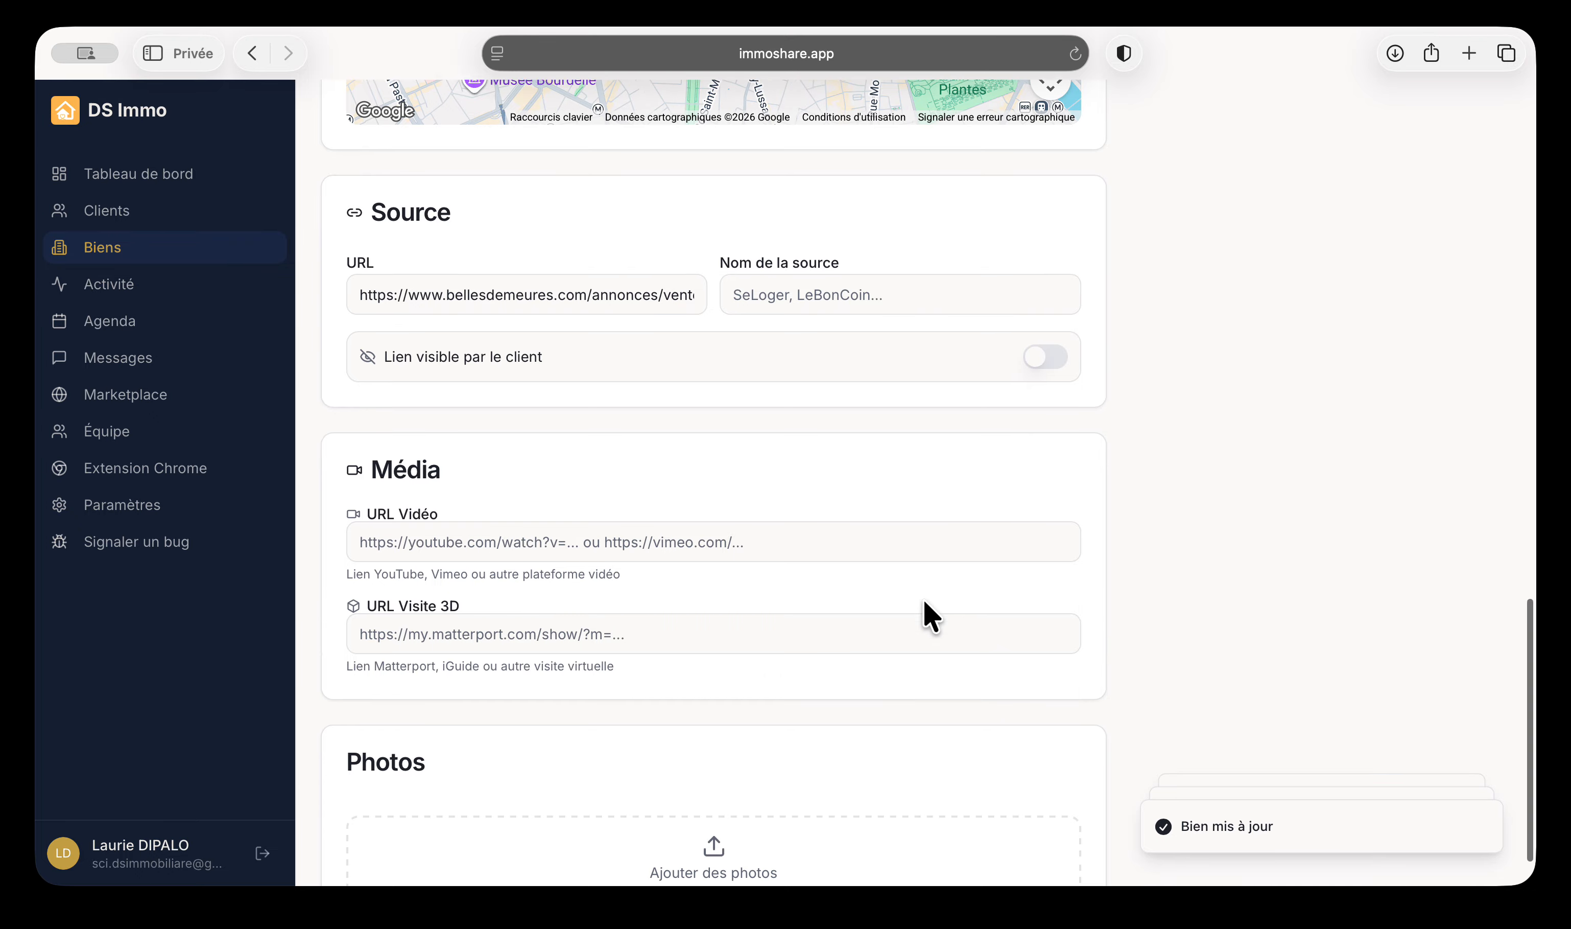
pyautogui.scroll(10, 930, 615)
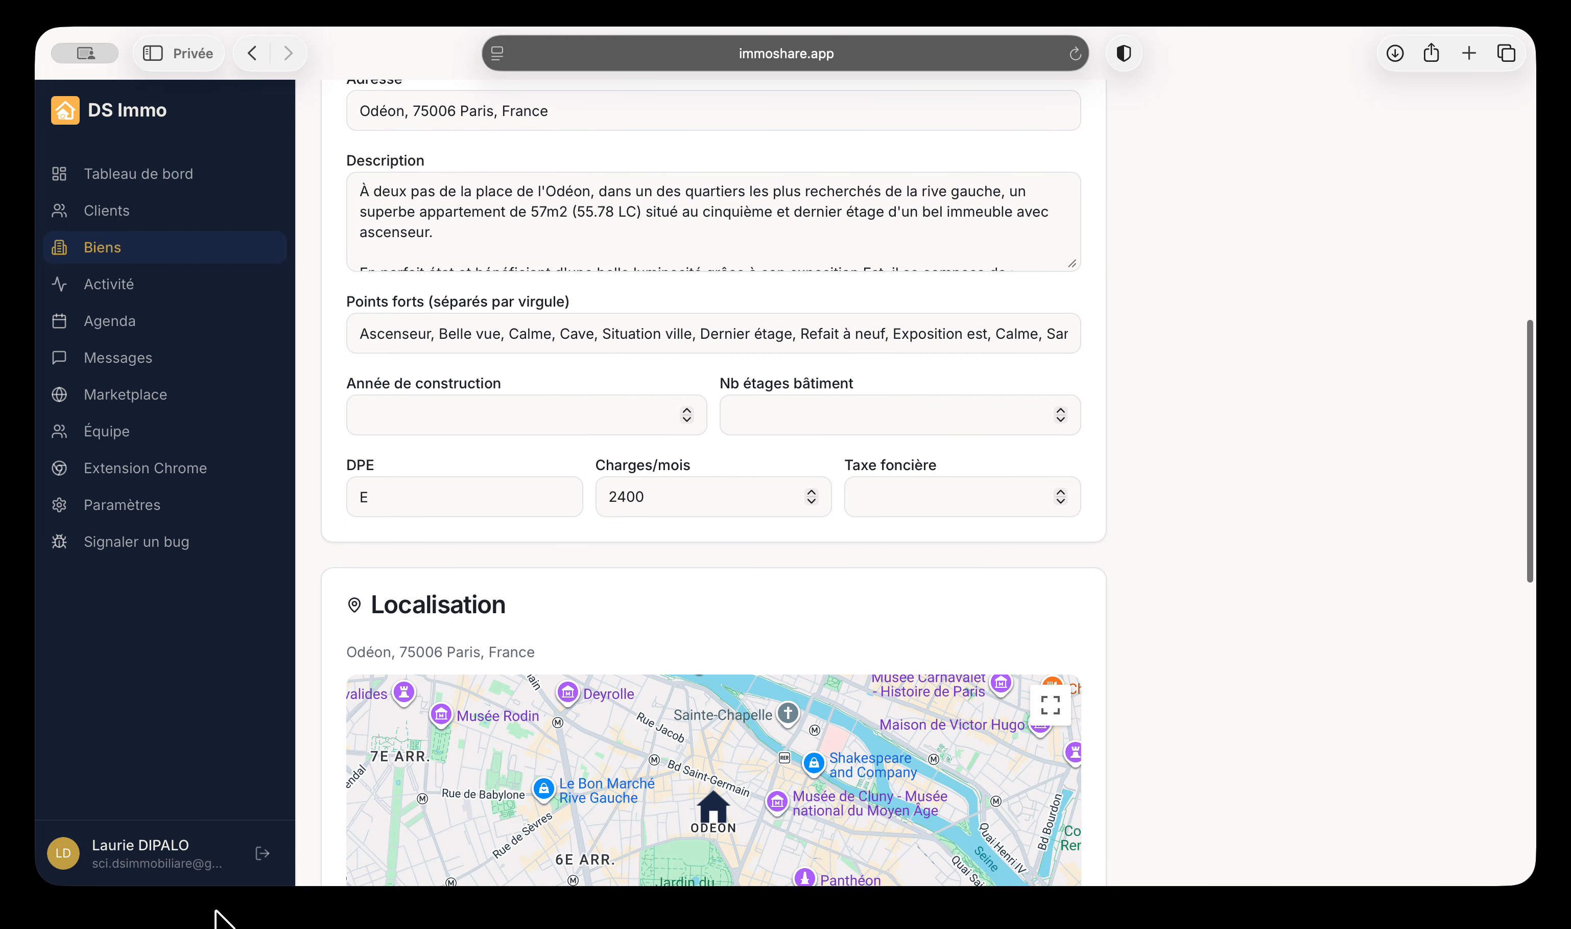
pyautogui.click(362, 923)
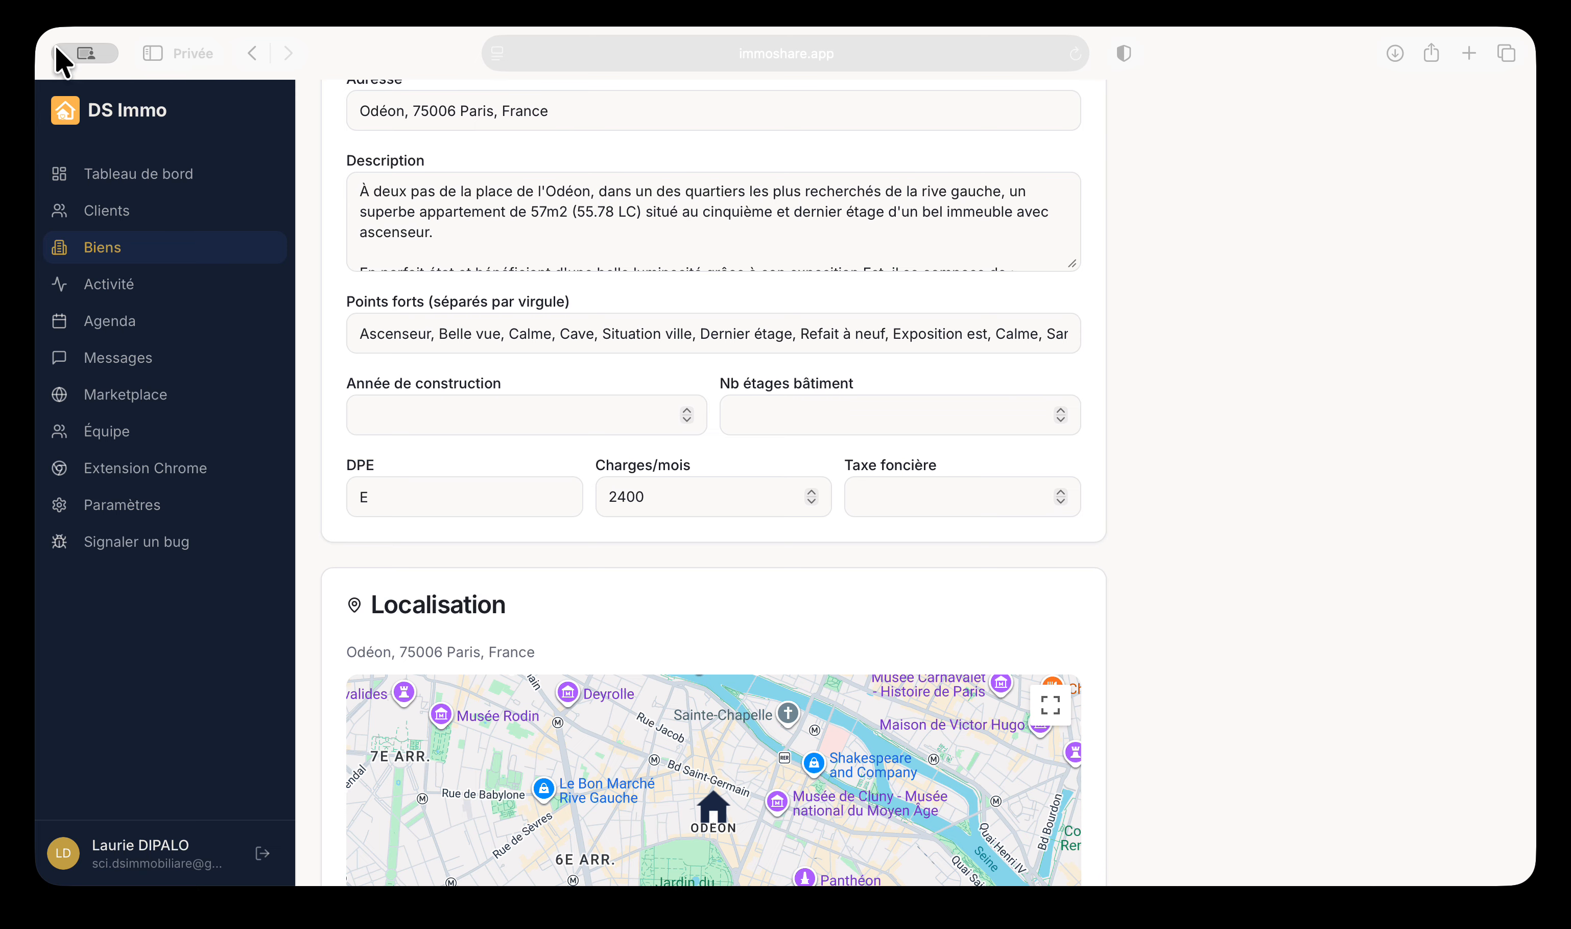
pyautogui.scroll(10, 473, 308)
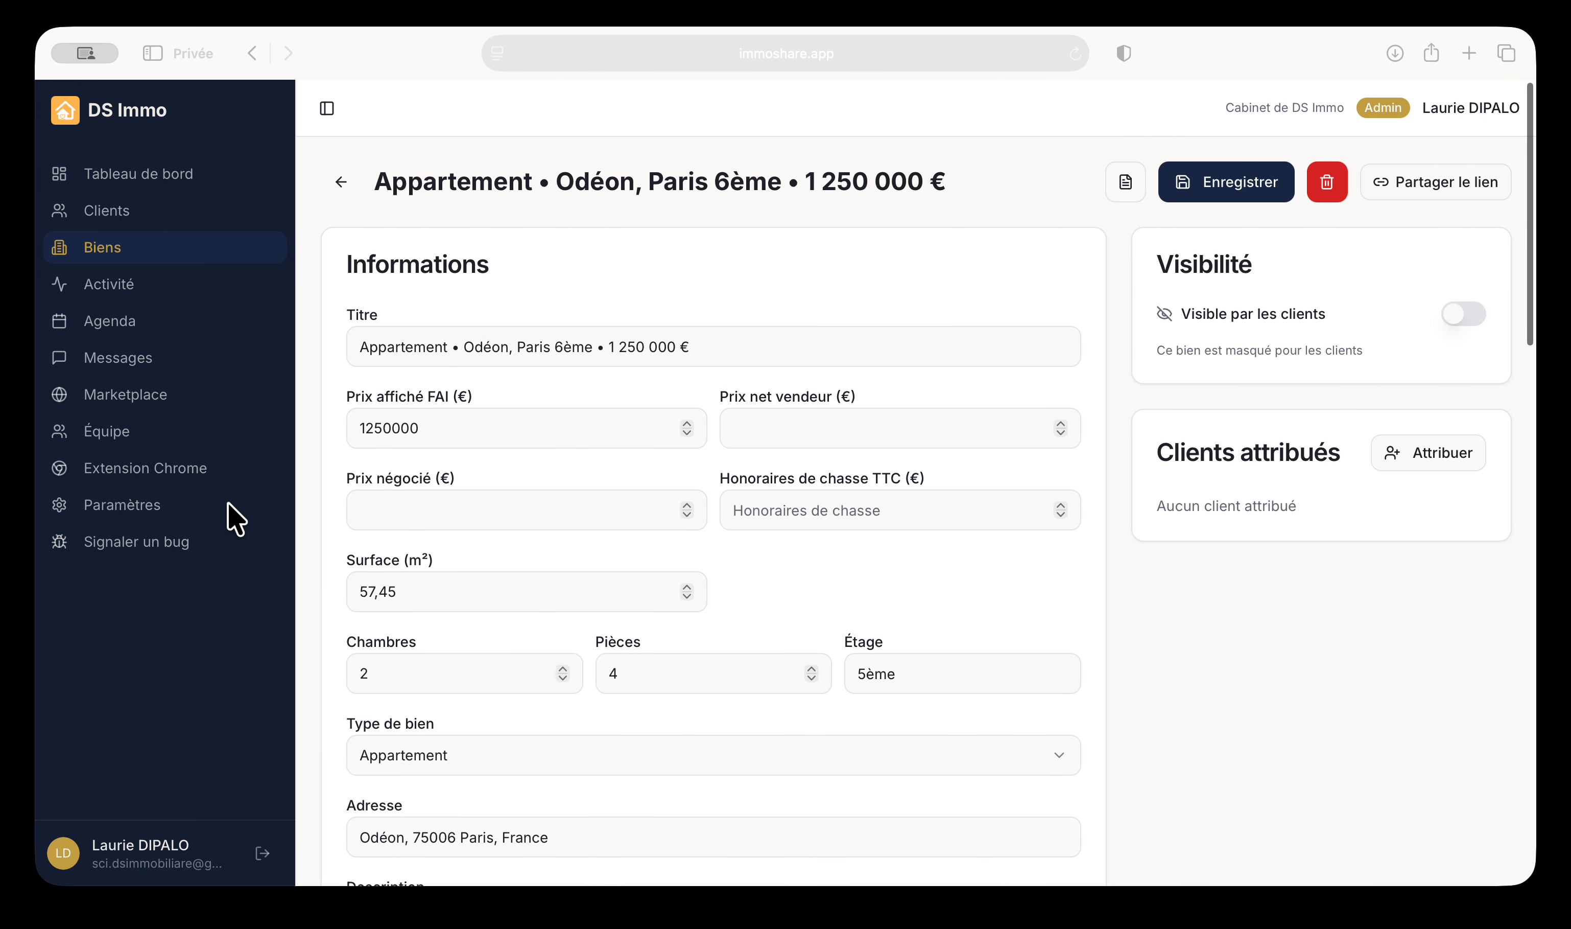
# Open the Extension Chrome page and scroll through its download and installation steps
pyautogui.click(156, 472)
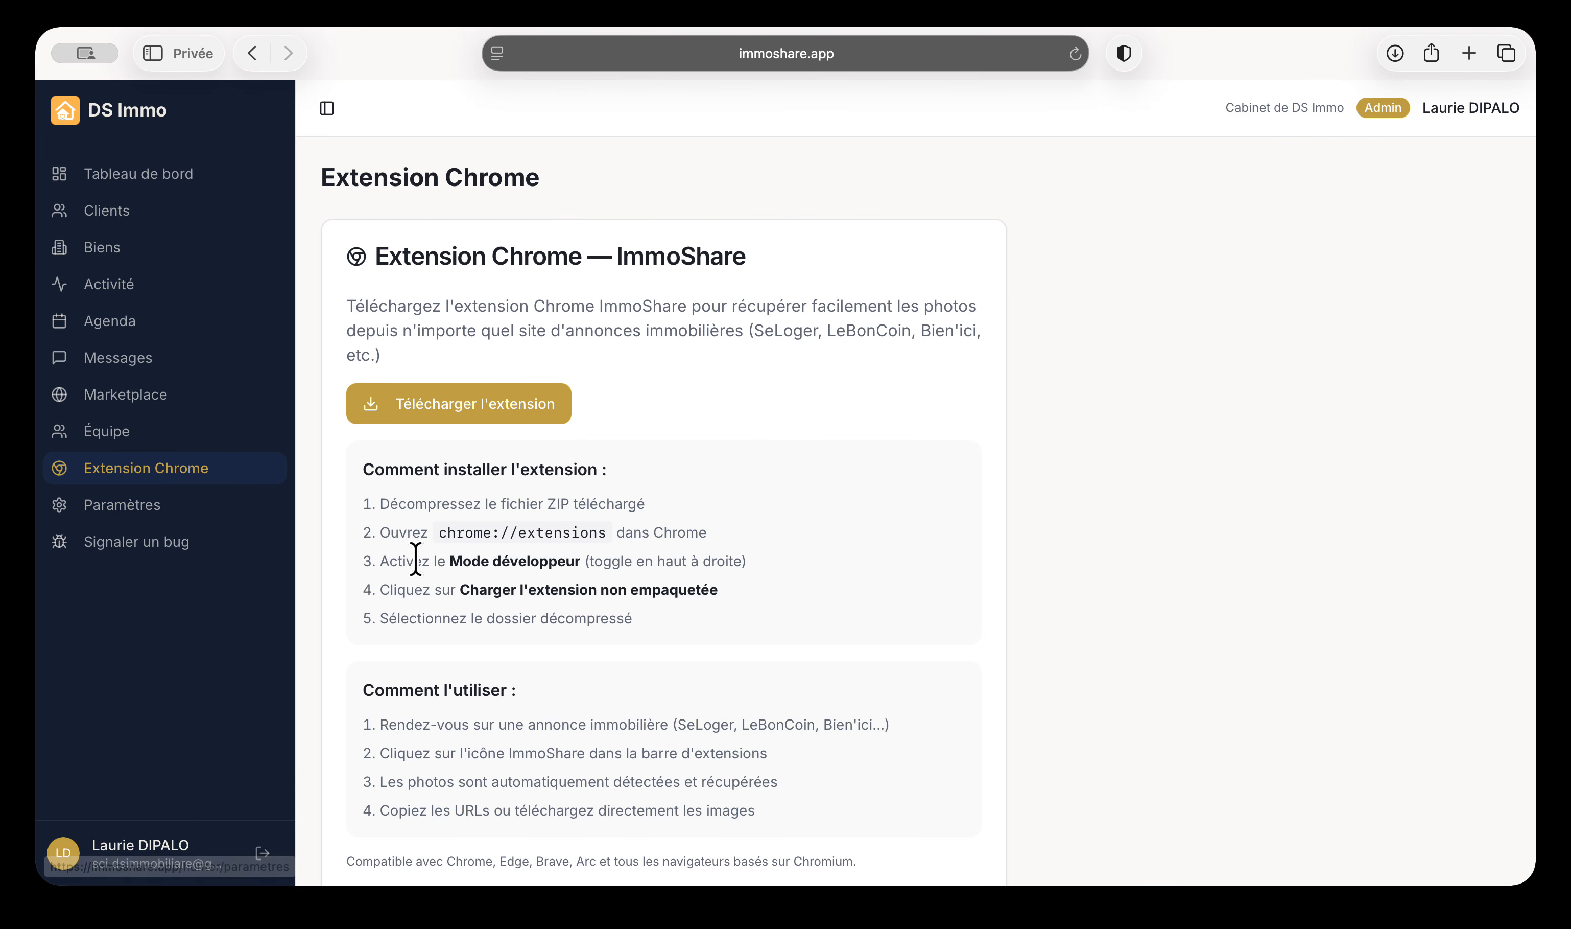
pyautogui.scroll(-1, 790, 574)
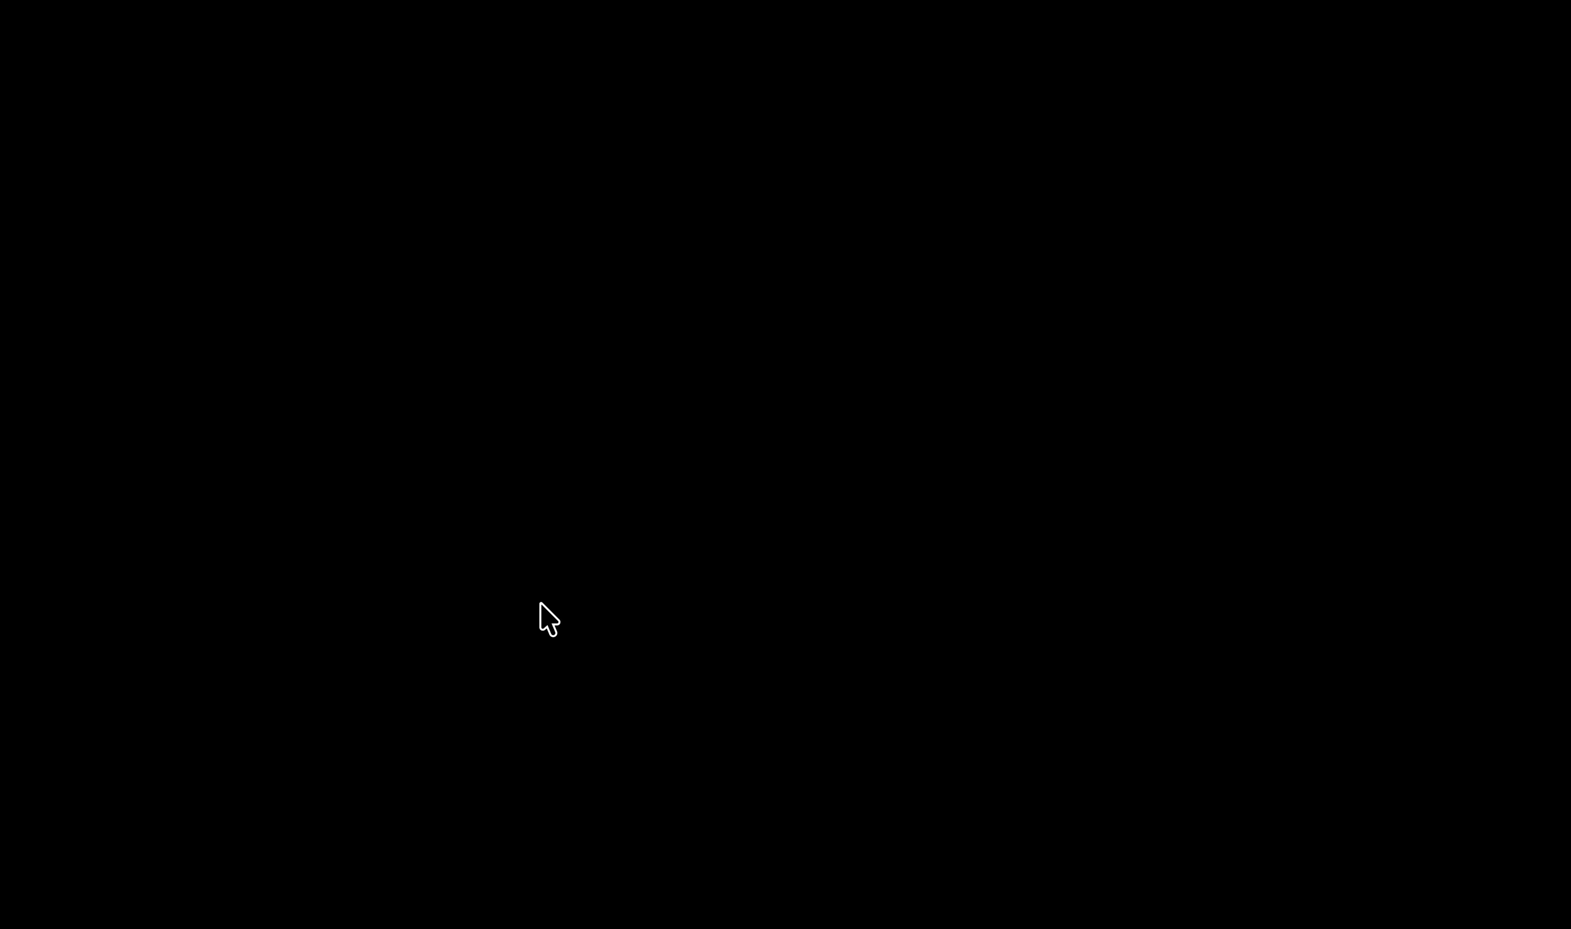
pyautogui.scroll(1, 691, 680)
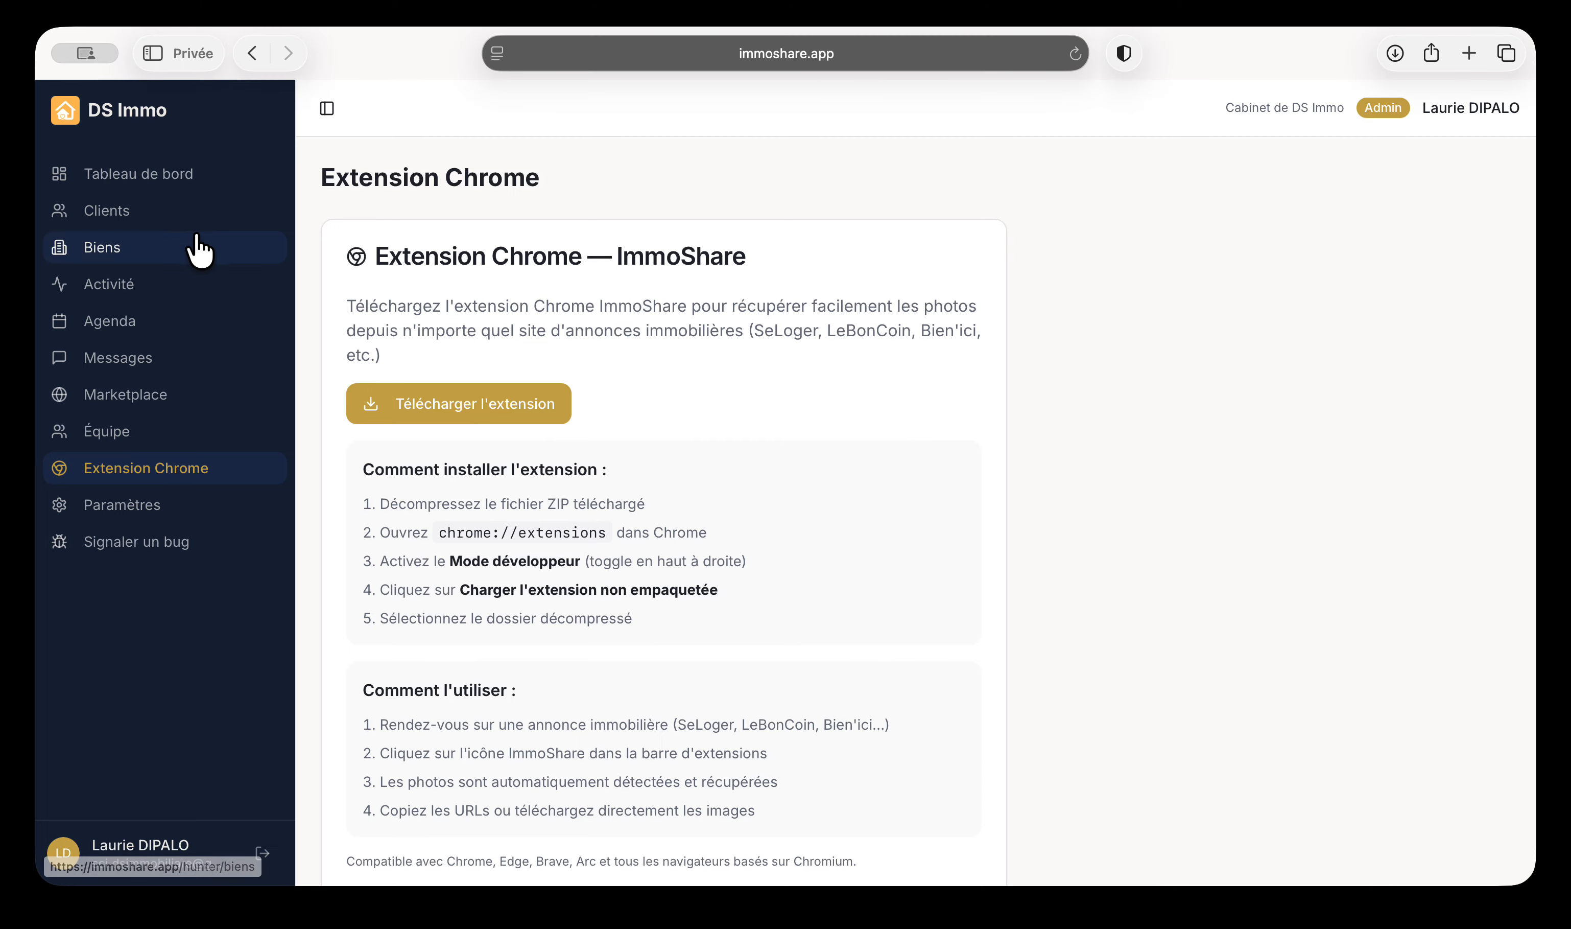
# Upload three Téléchargements photos to the Odéon apartment, reorder them, and delete the second
pyautogui.click(107, 246)
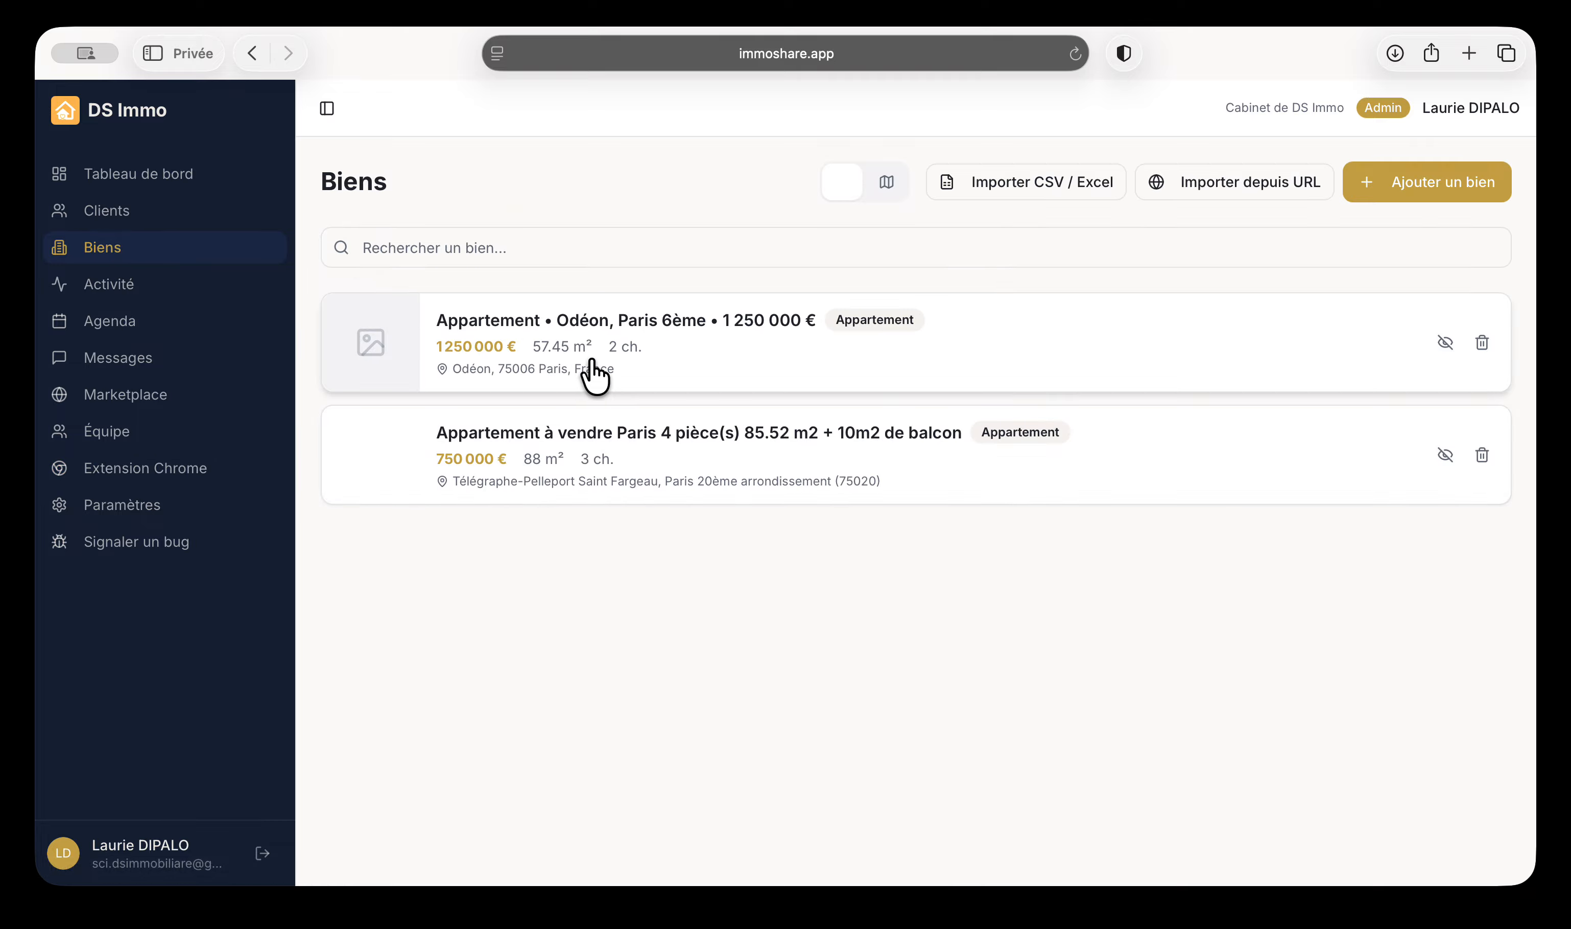
pyautogui.click(635, 371)
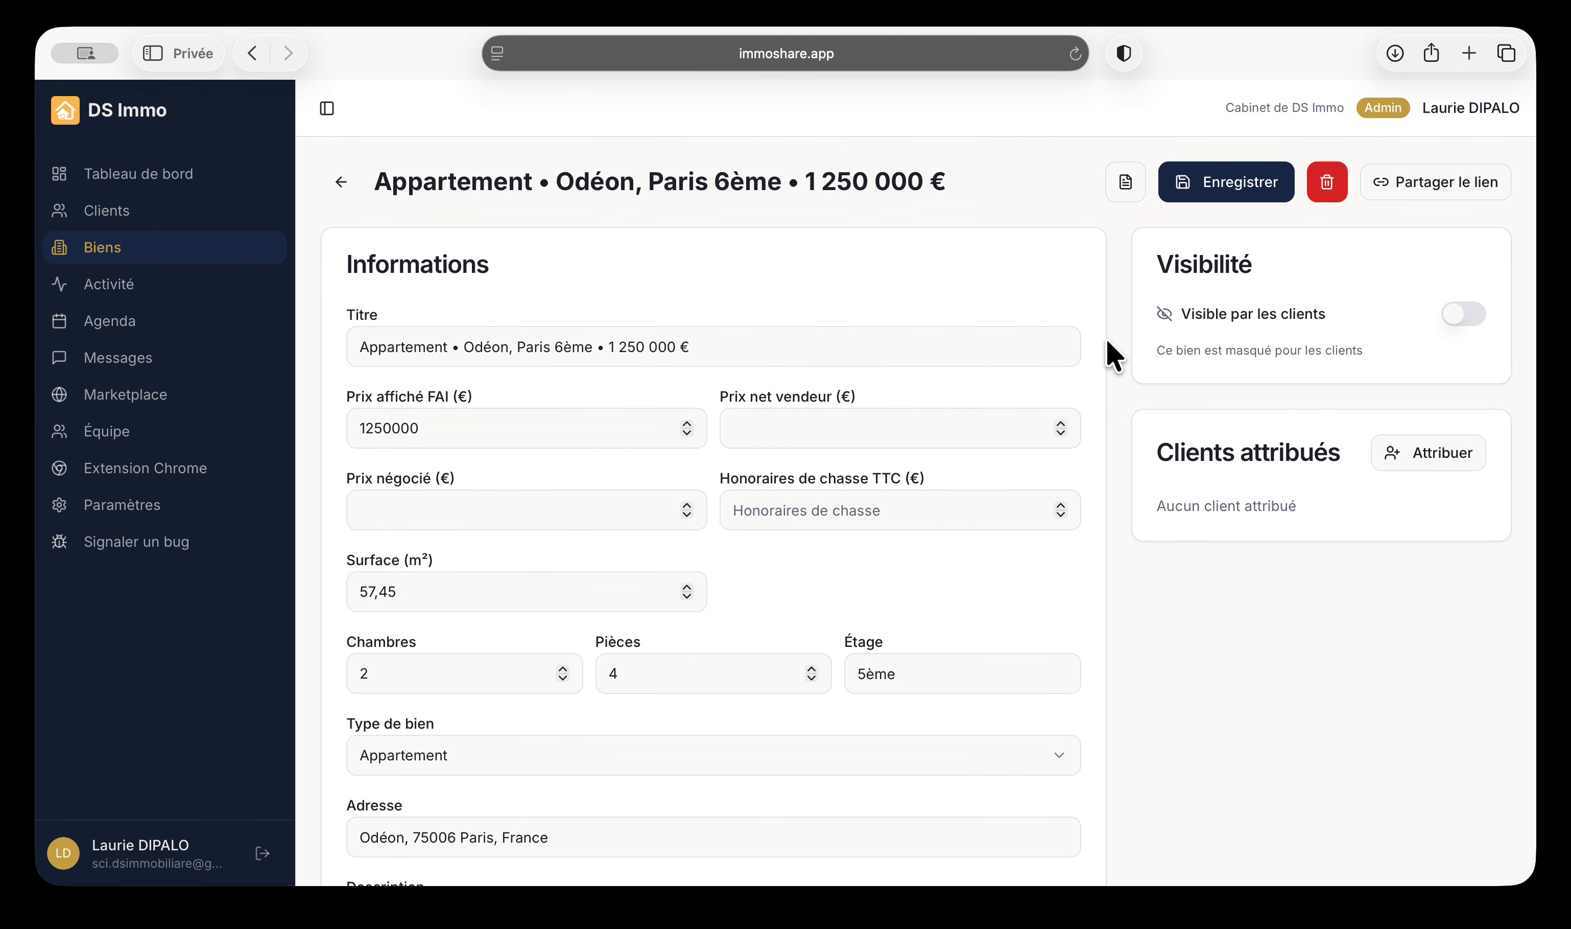
pyautogui.scroll(-13, 747, 439)
pyautogui.scroll(-10, 726, 519)
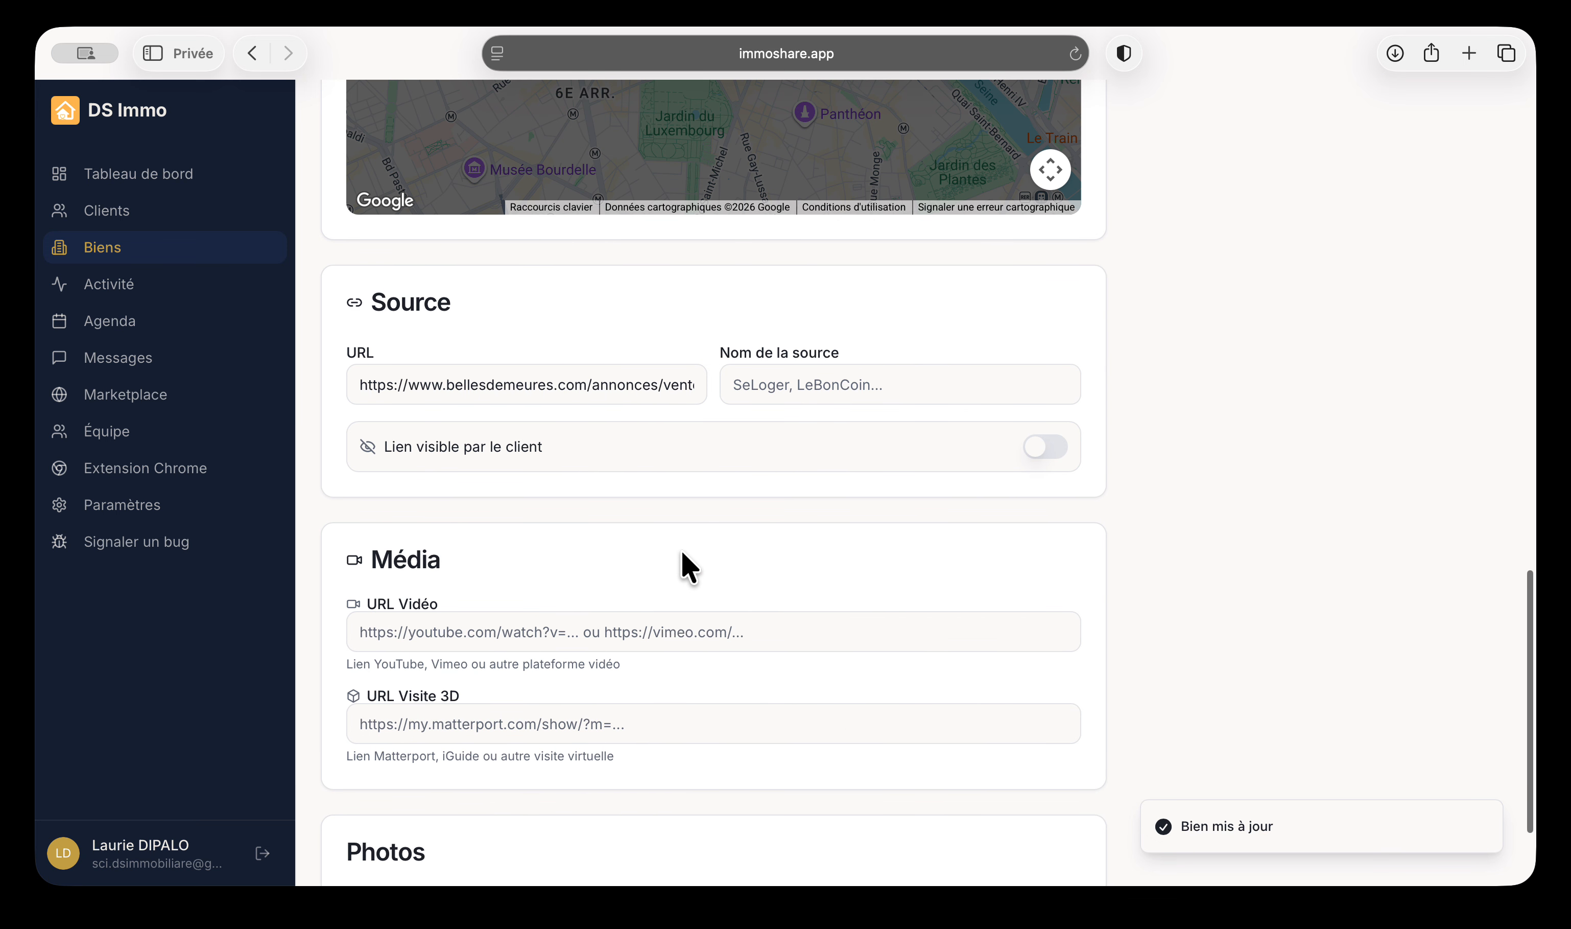
pyautogui.click(666, 798)
pyautogui.click(291, 393)
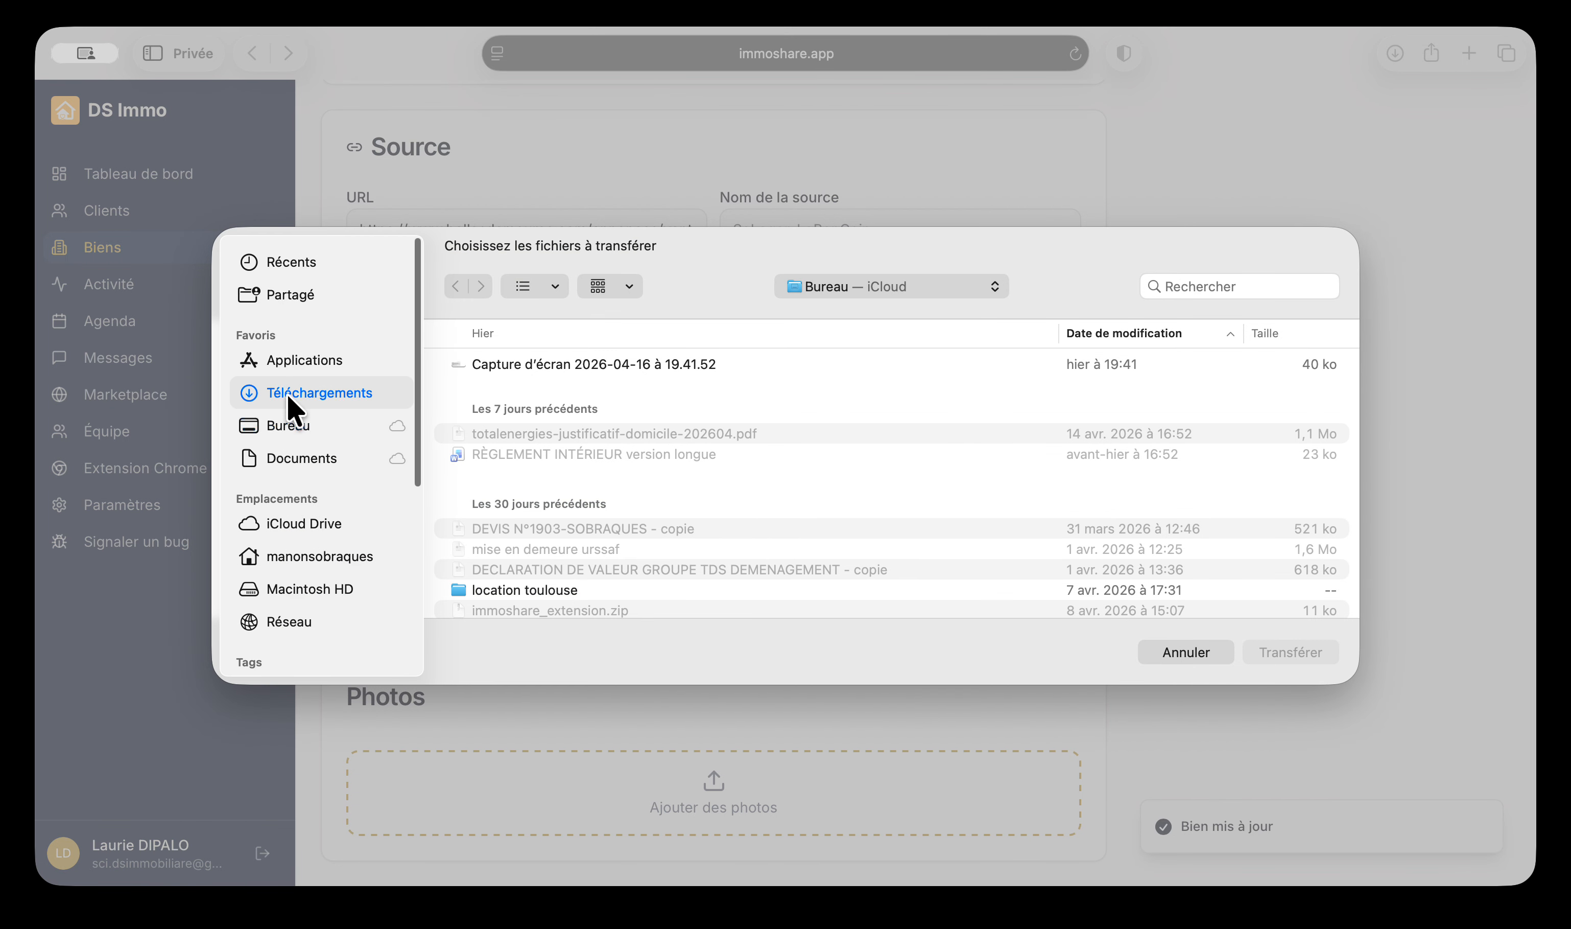
pyautogui.moveTo(531, 367); pyautogui.dragTo(521, 399)
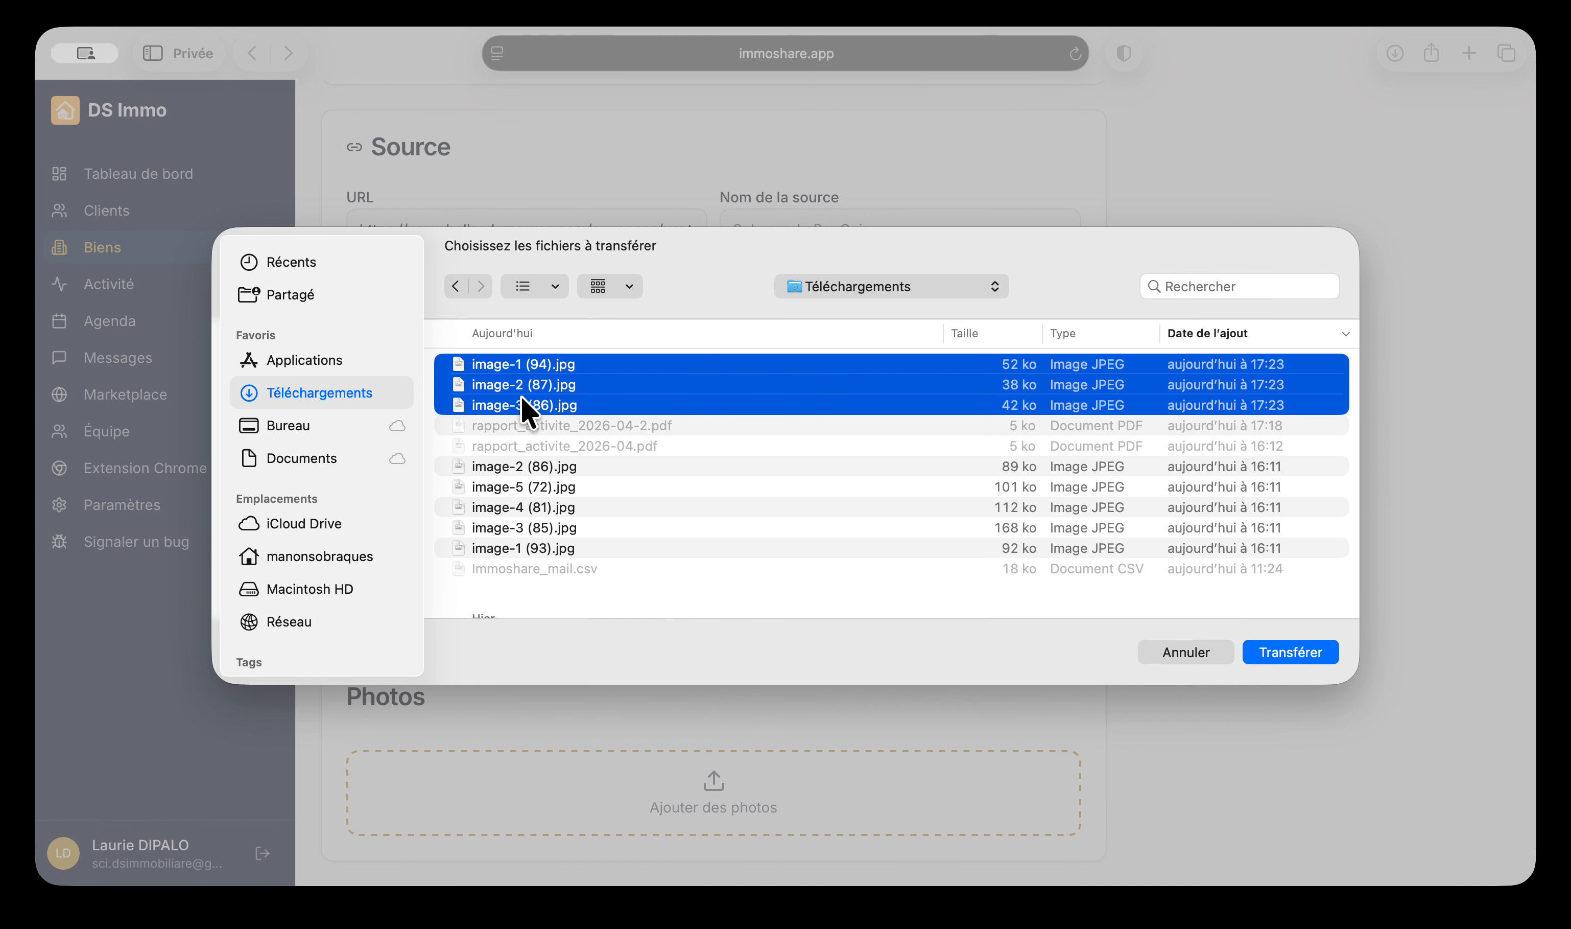
pyautogui.click(1305, 653)
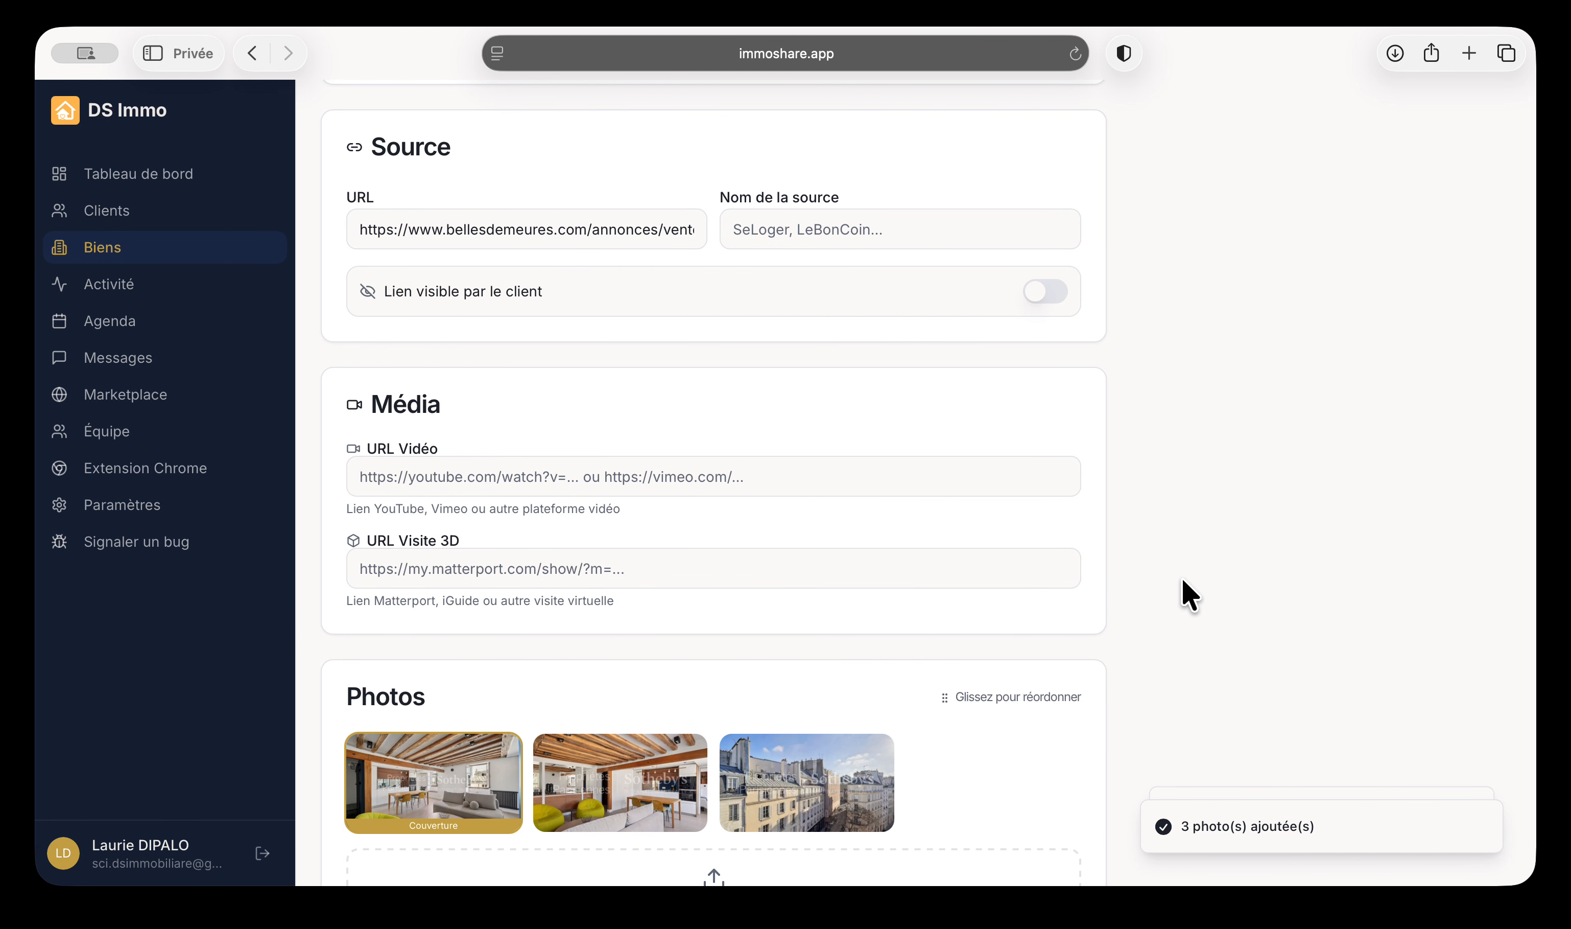
pyautogui.scroll(-3, 1189, 595)
pyautogui.moveTo(613, 698); pyautogui.dragTo(451, 705)
pyautogui.click(702, 642)
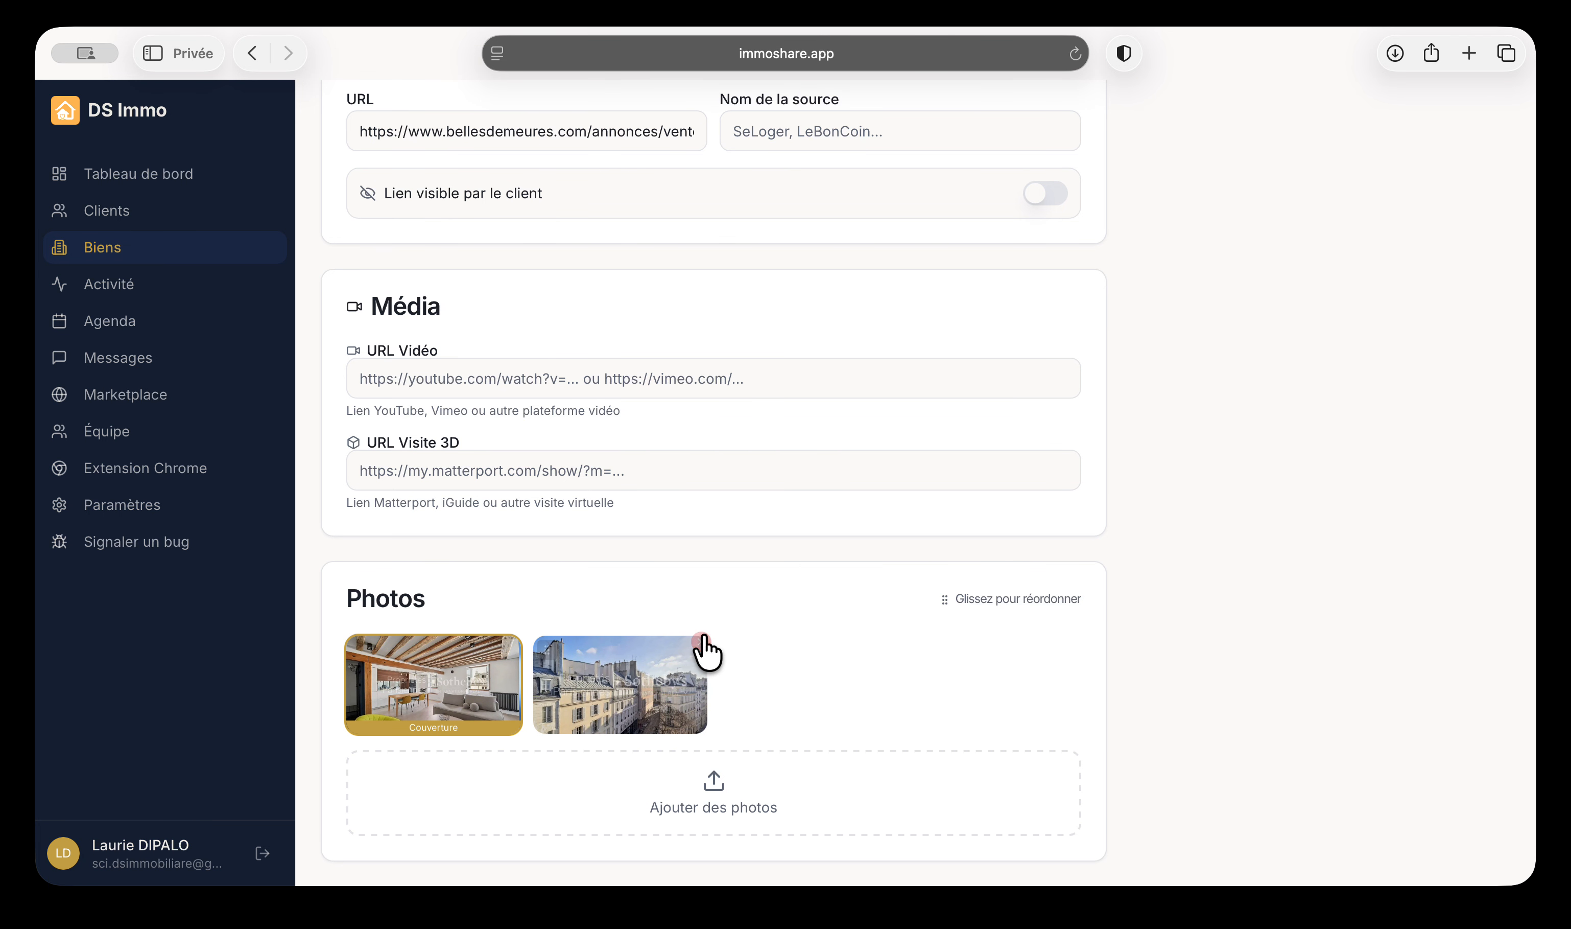
pyautogui.scroll(5, 837, 668)
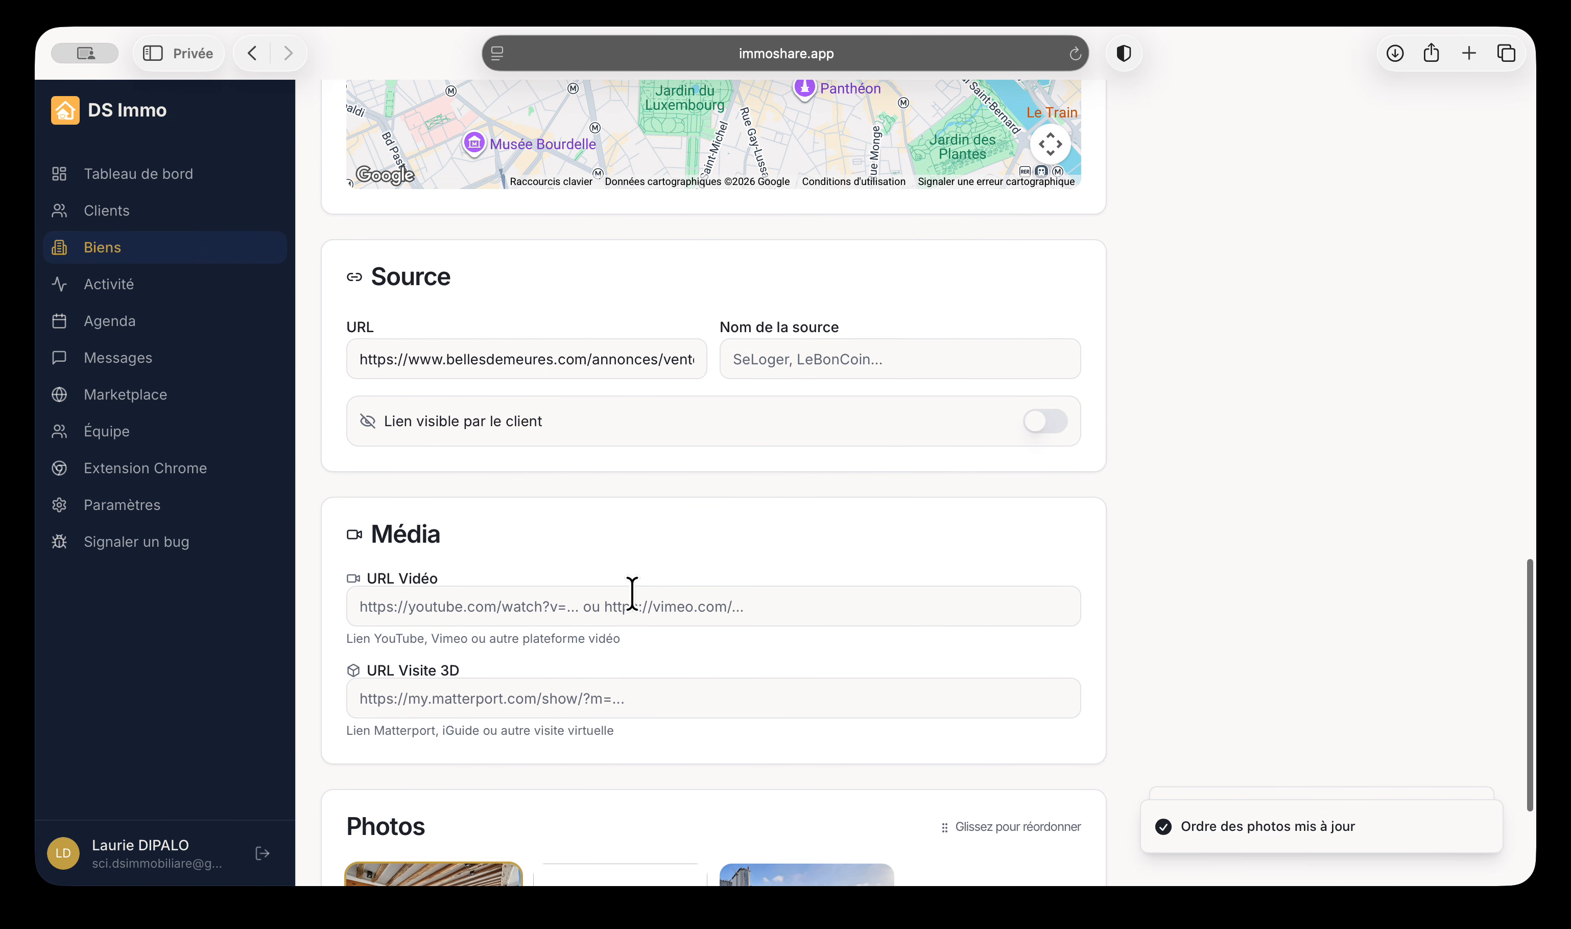
# Check the video and 3D tour link fields, leaving the source link hidden from clients
pyautogui.click(627, 593)
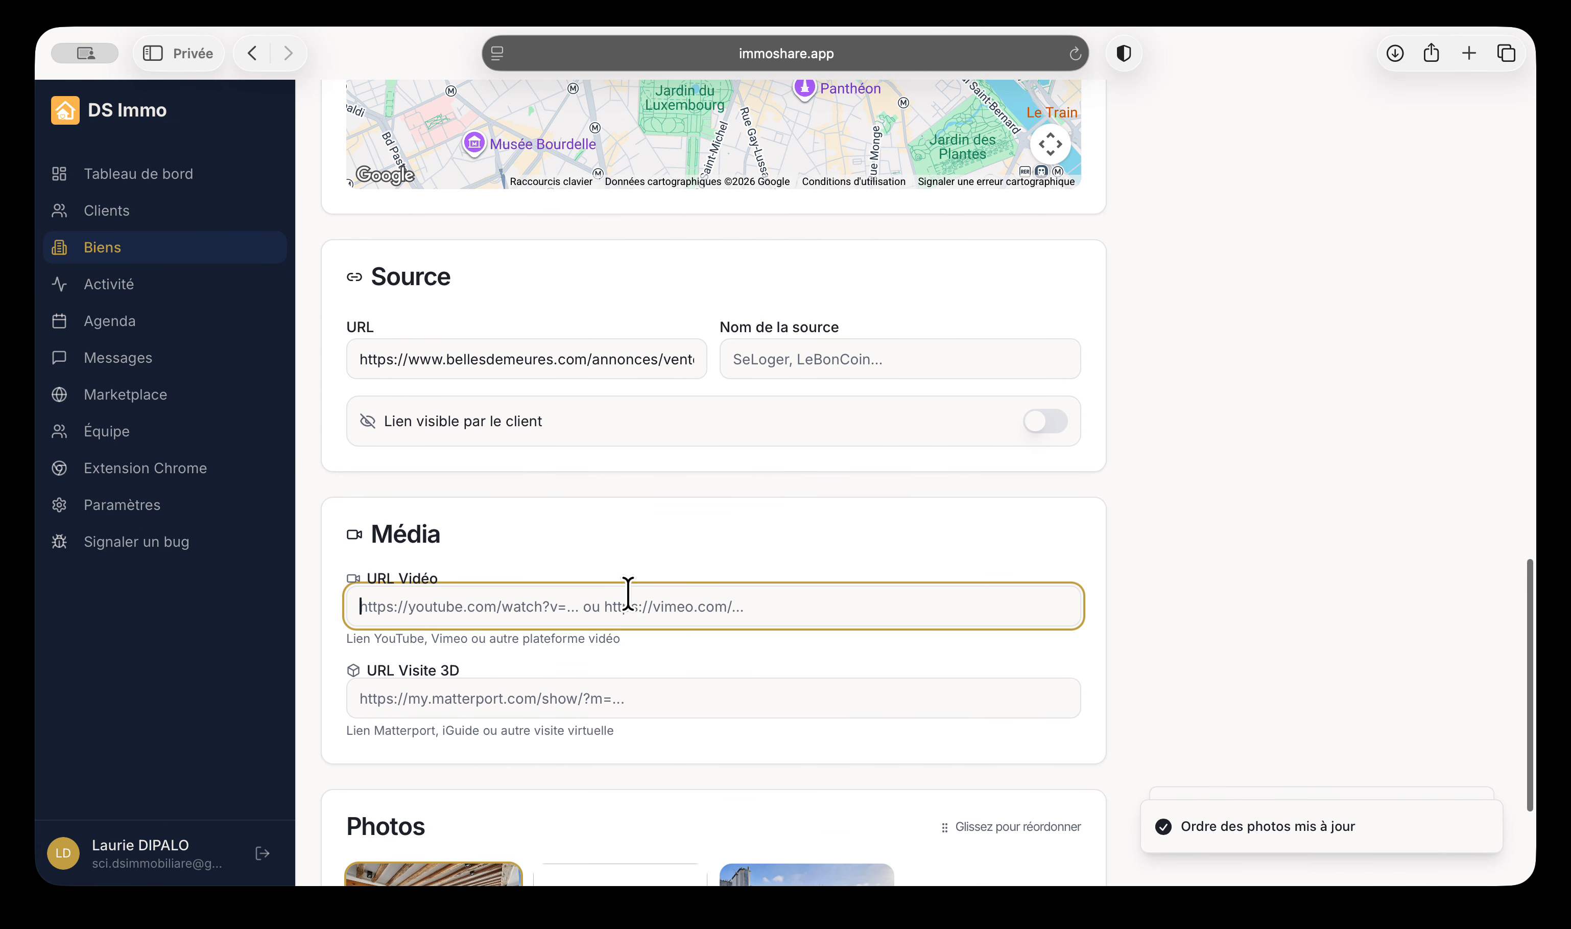
pyautogui.click(478, 700)
pyautogui.scroll(3, 545, 690)
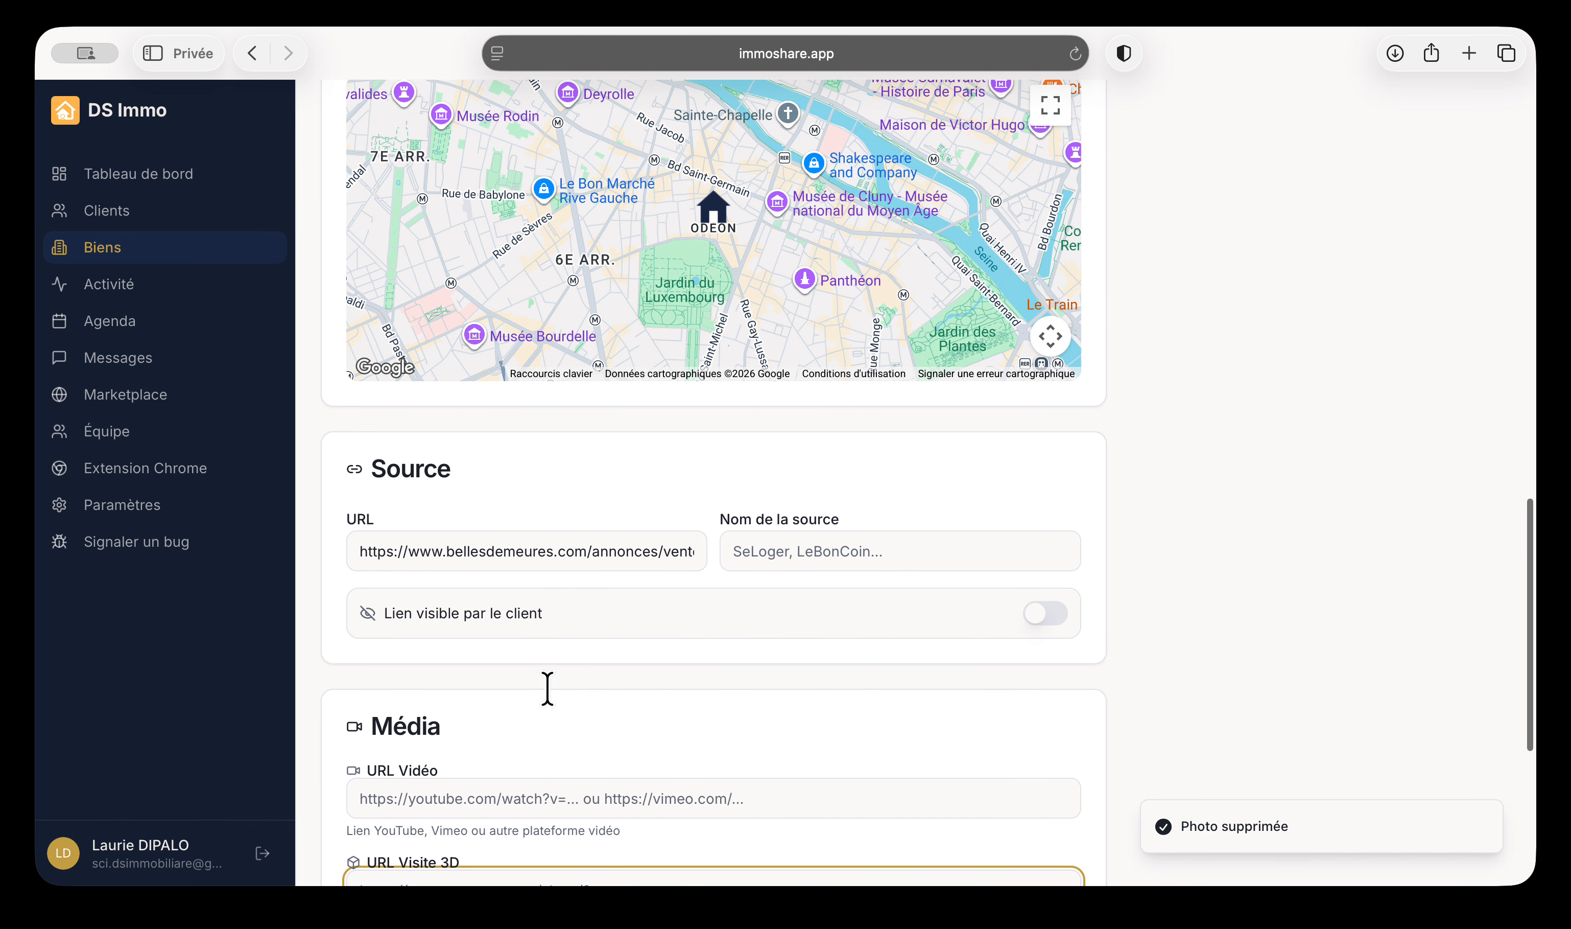
pyautogui.click(1053, 618)
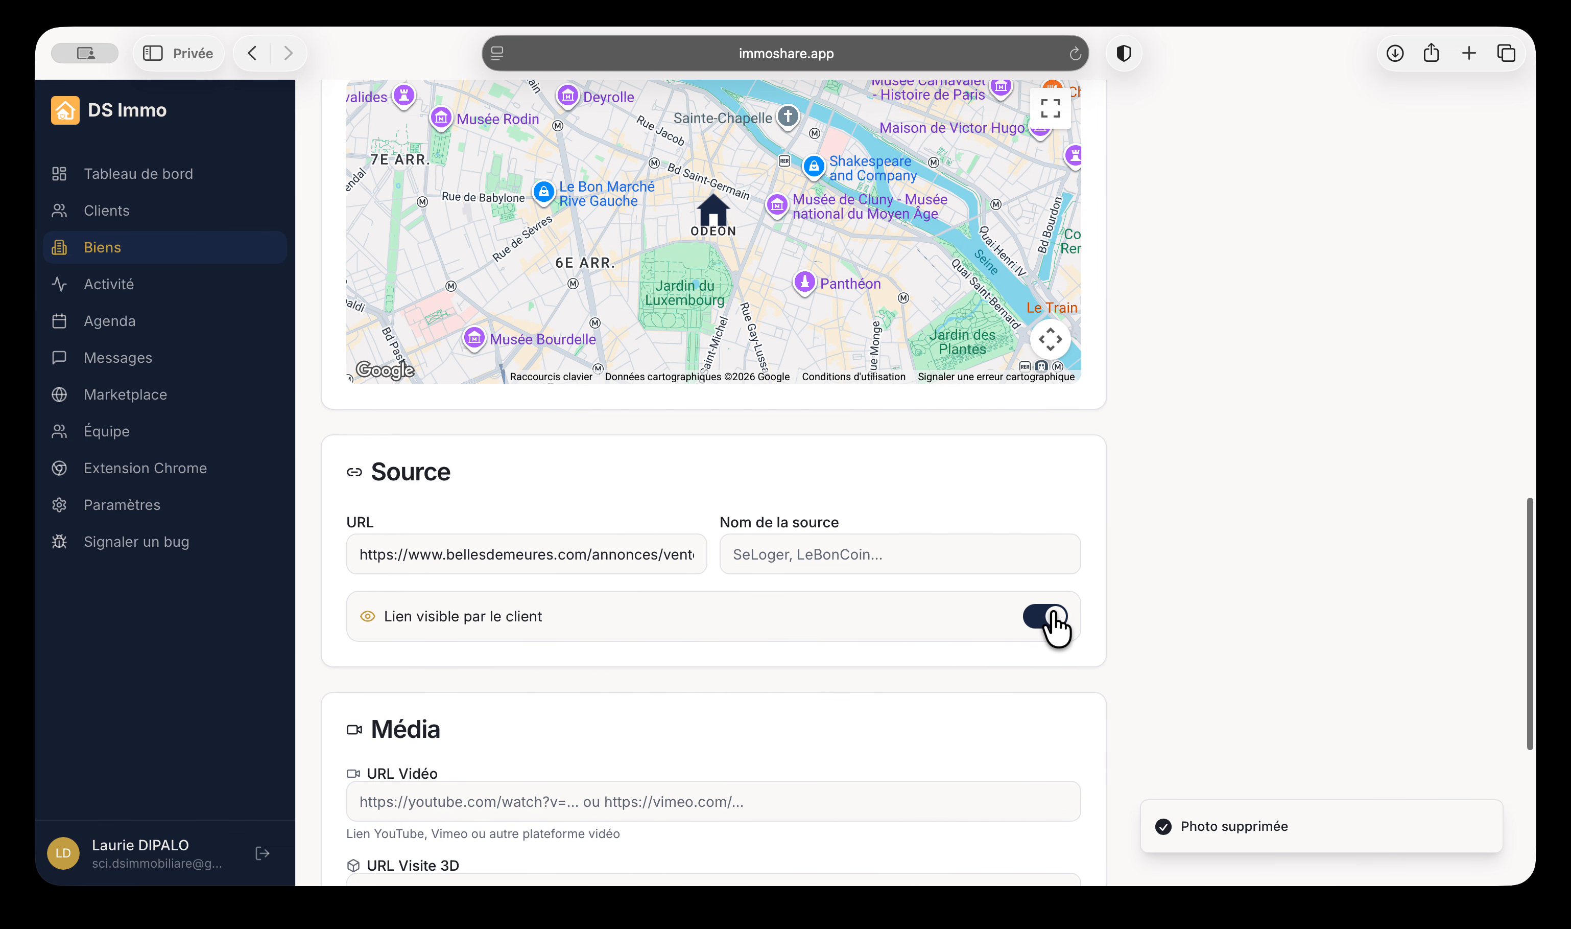
pyautogui.click(1053, 618)
pyautogui.click(1049, 619)
pyautogui.scroll(1, 1066, 756)
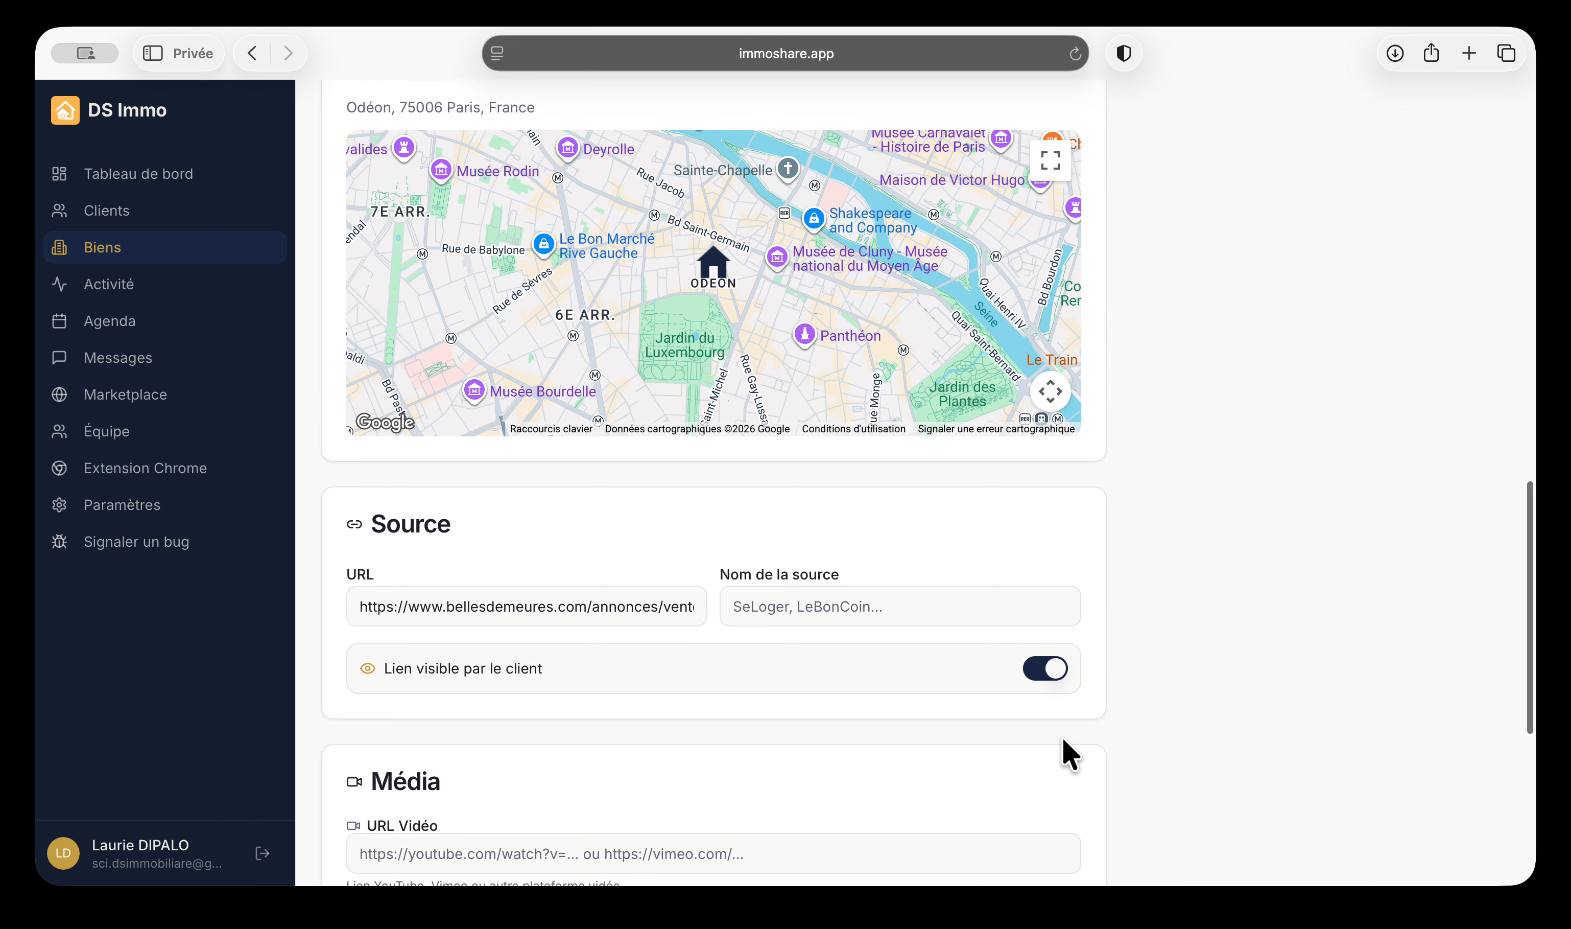
pyautogui.moveTo(348, 603); pyautogui.dragTo(705, 604)
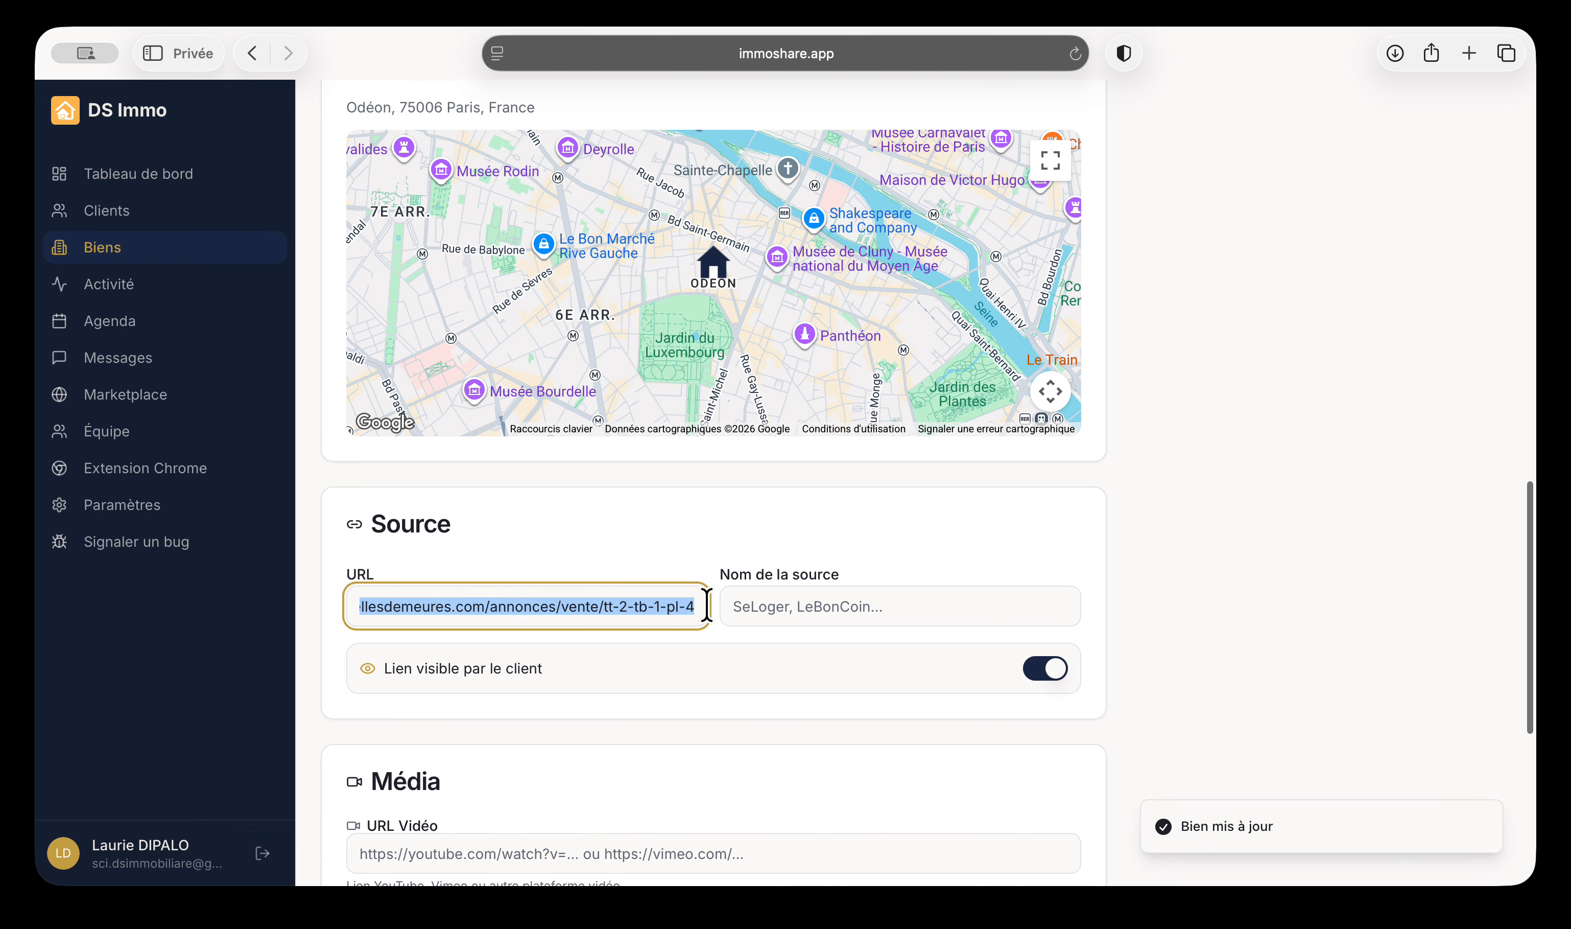
pyautogui.click(719, 688)
pyautogui.click(1052, 670)
pyautogui.scroll(10, 1059, 686)
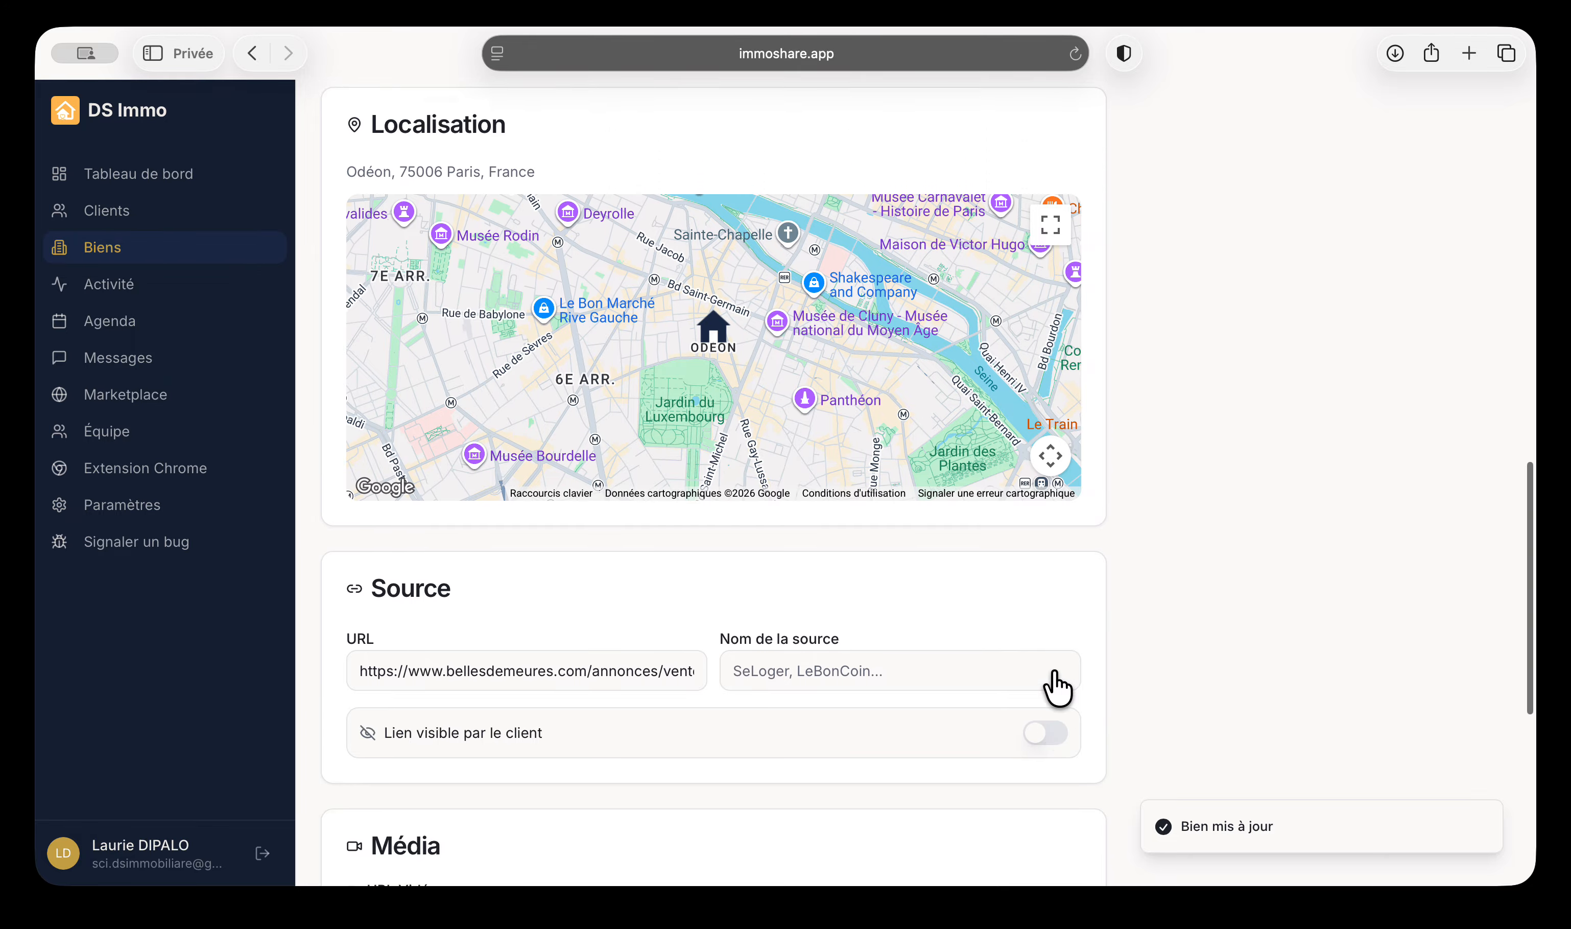
pyautogui.scroll(3, 1163, 562)
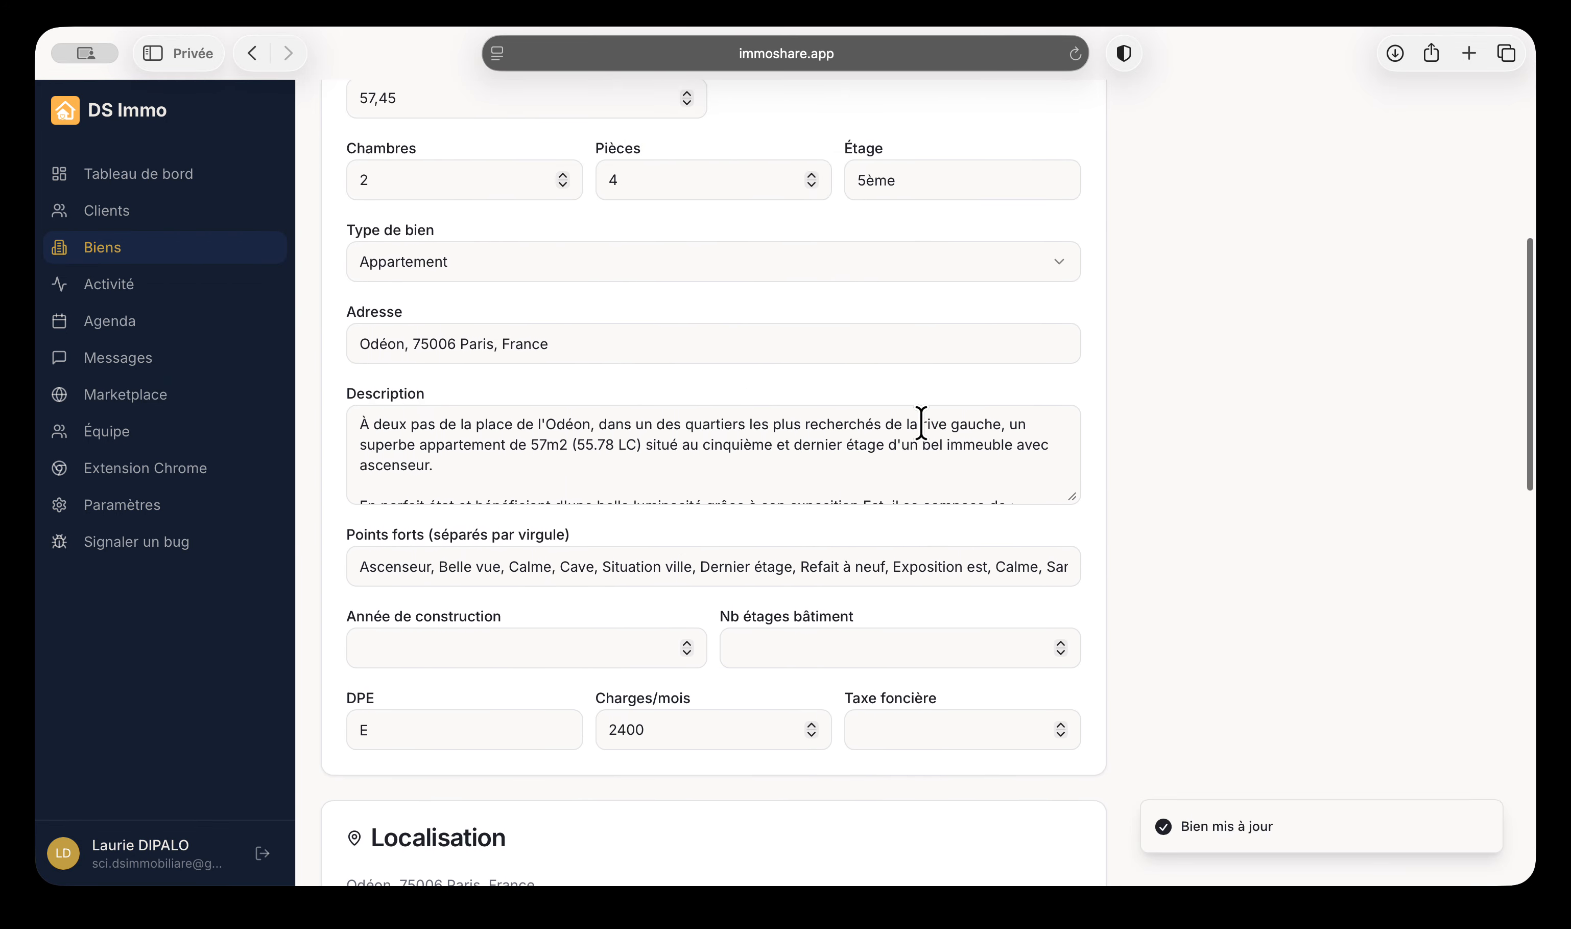
pyautogui.scroll(5, 757, 604)
pyautogui.click(471, 552)
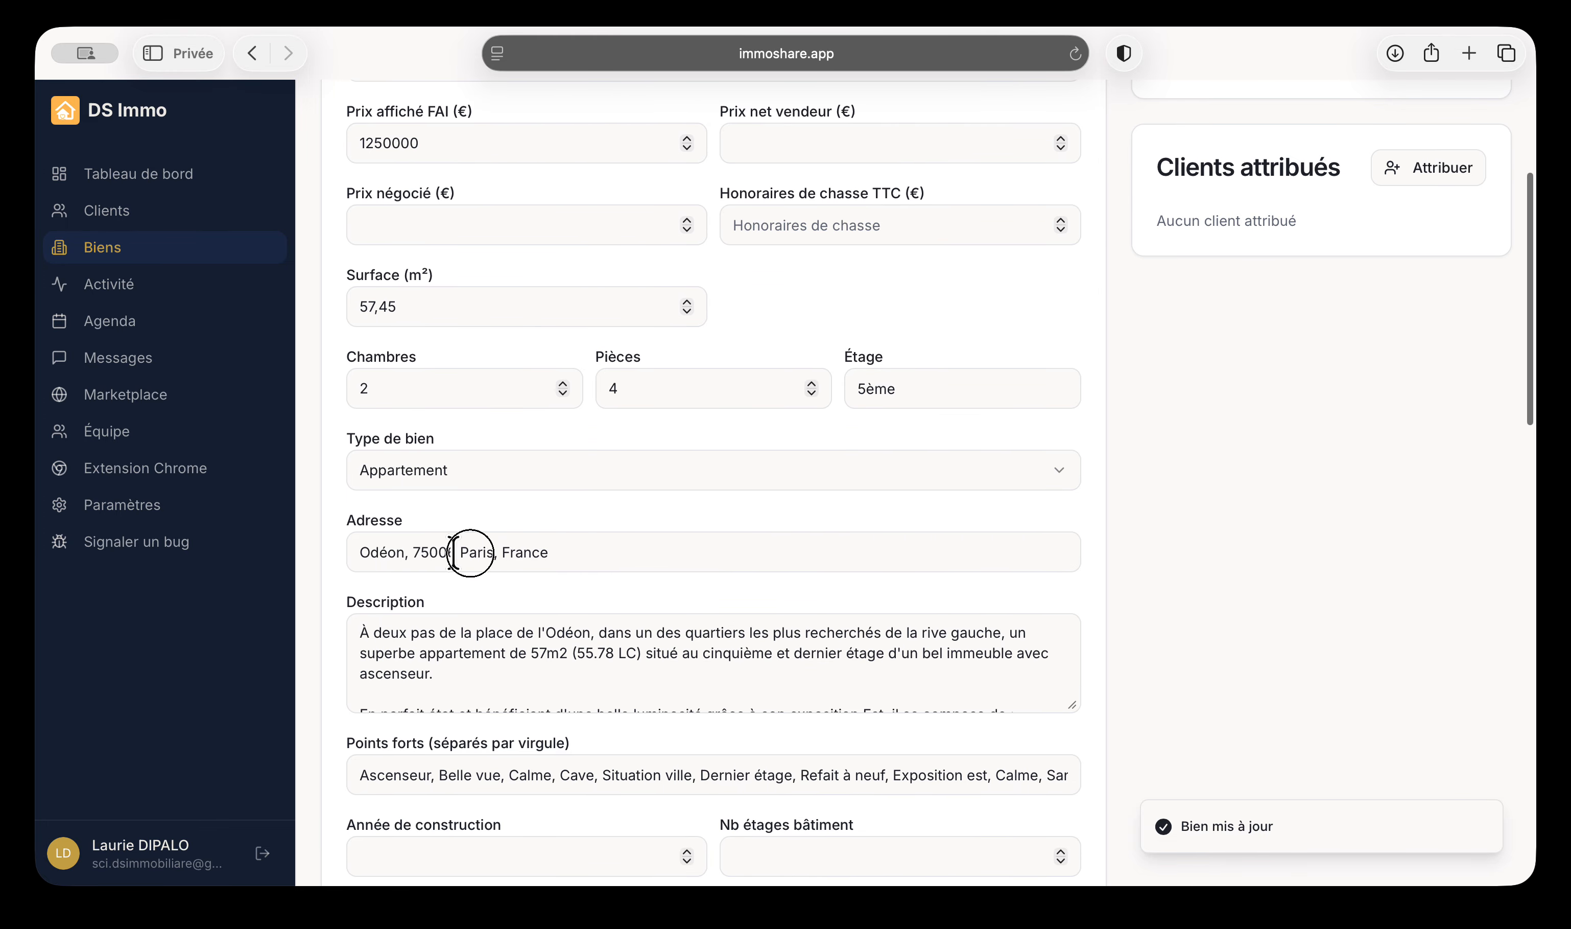
pyautogui.press('super+a')
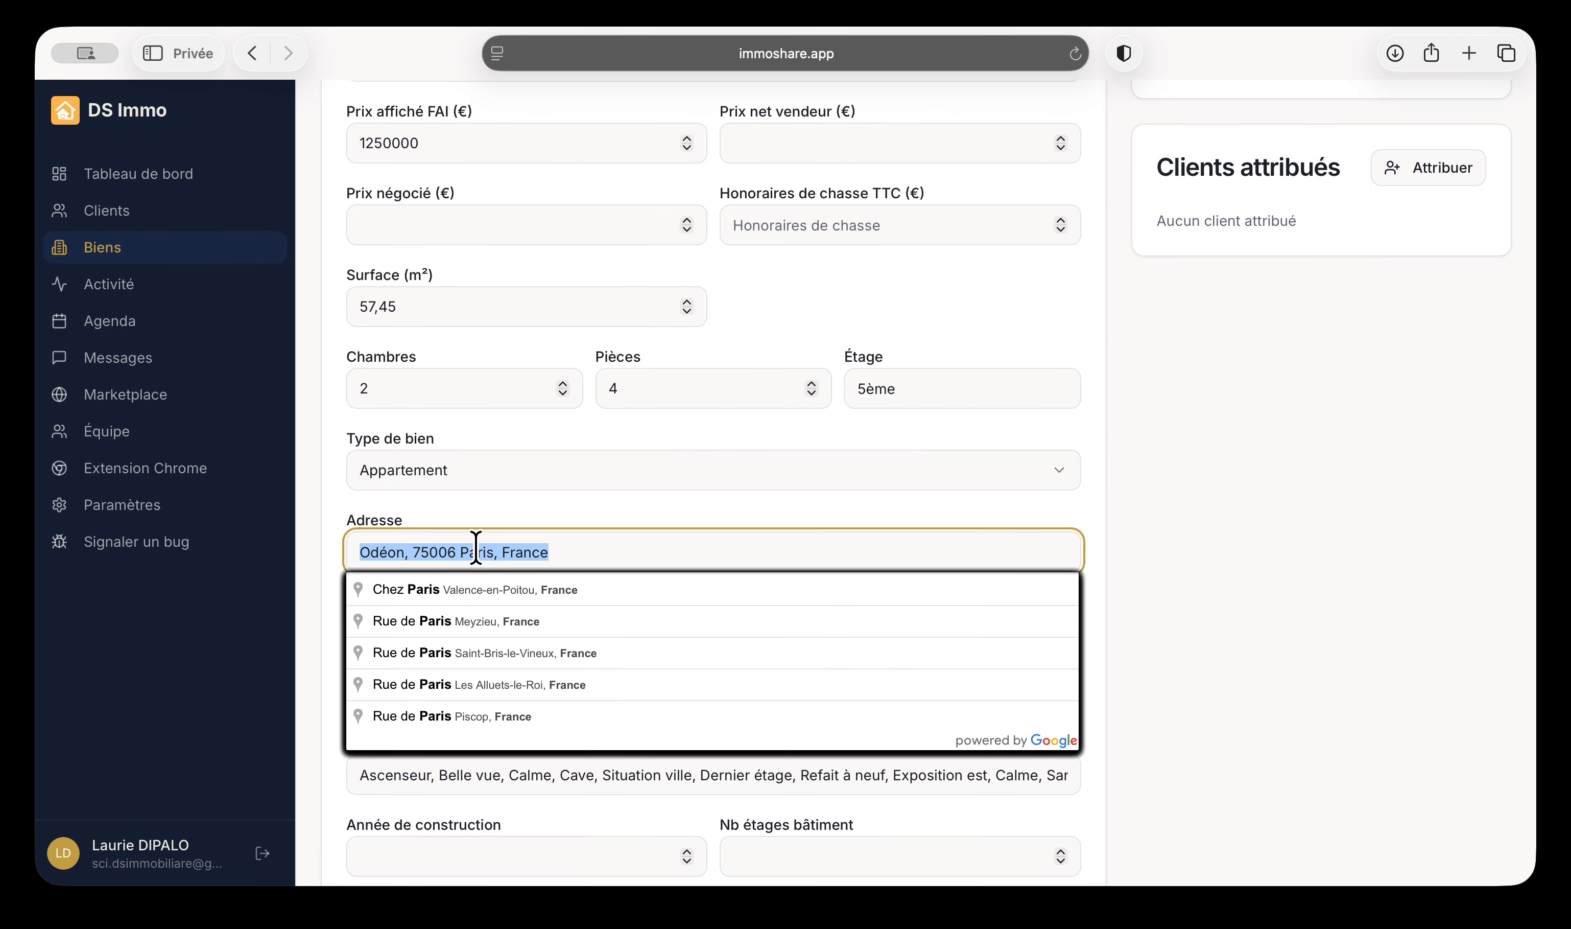
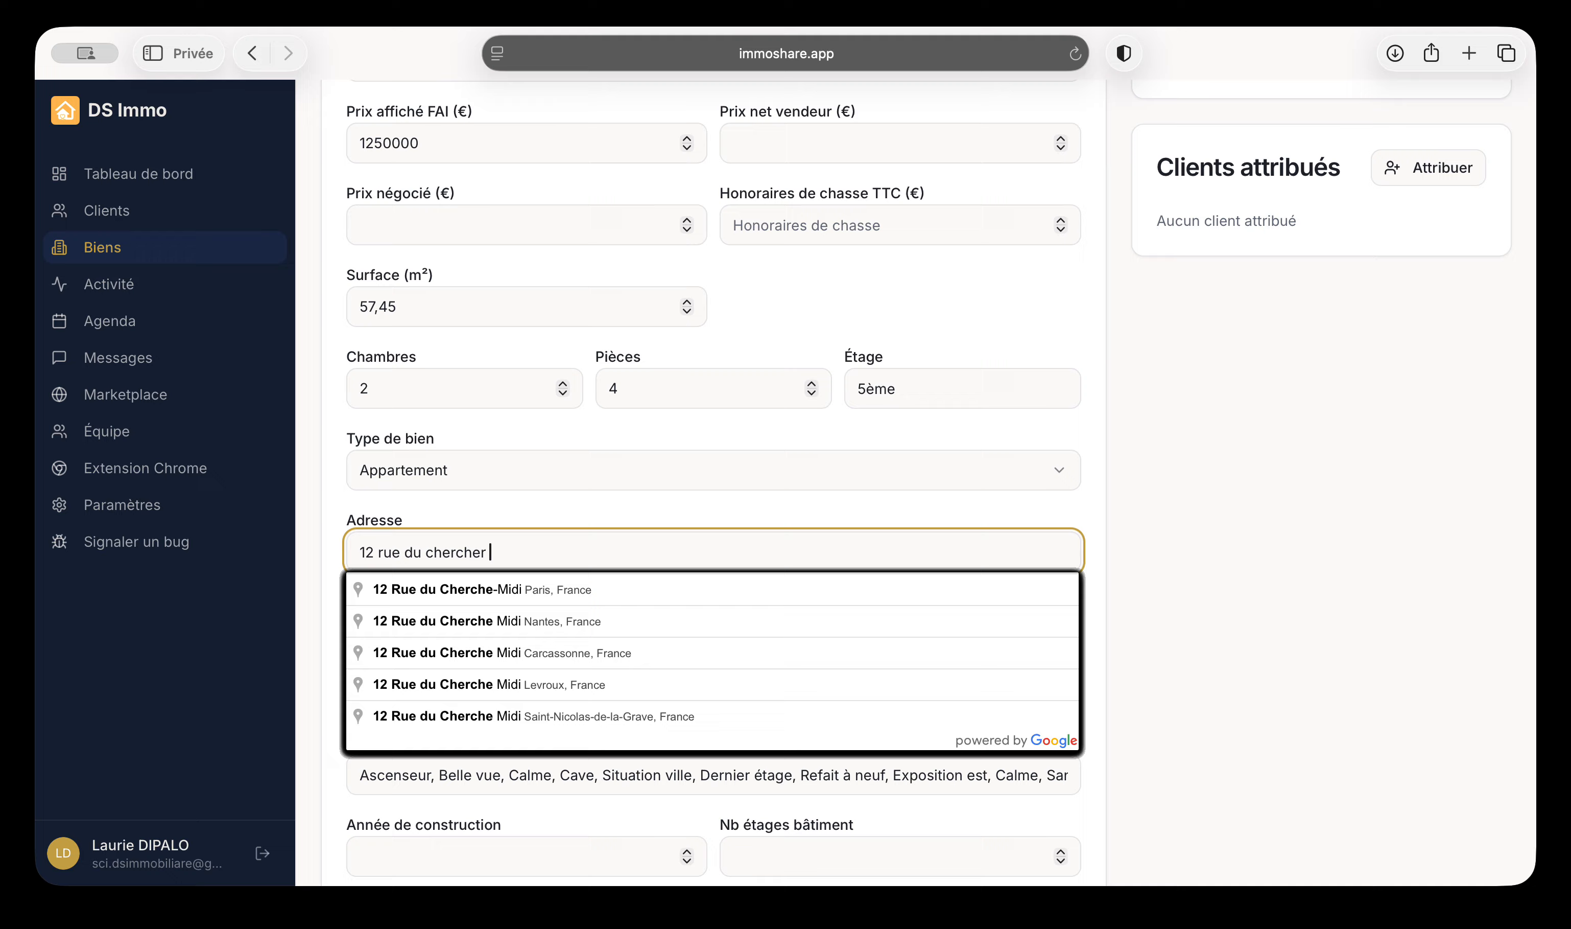
pyautogui.click(502, 588)
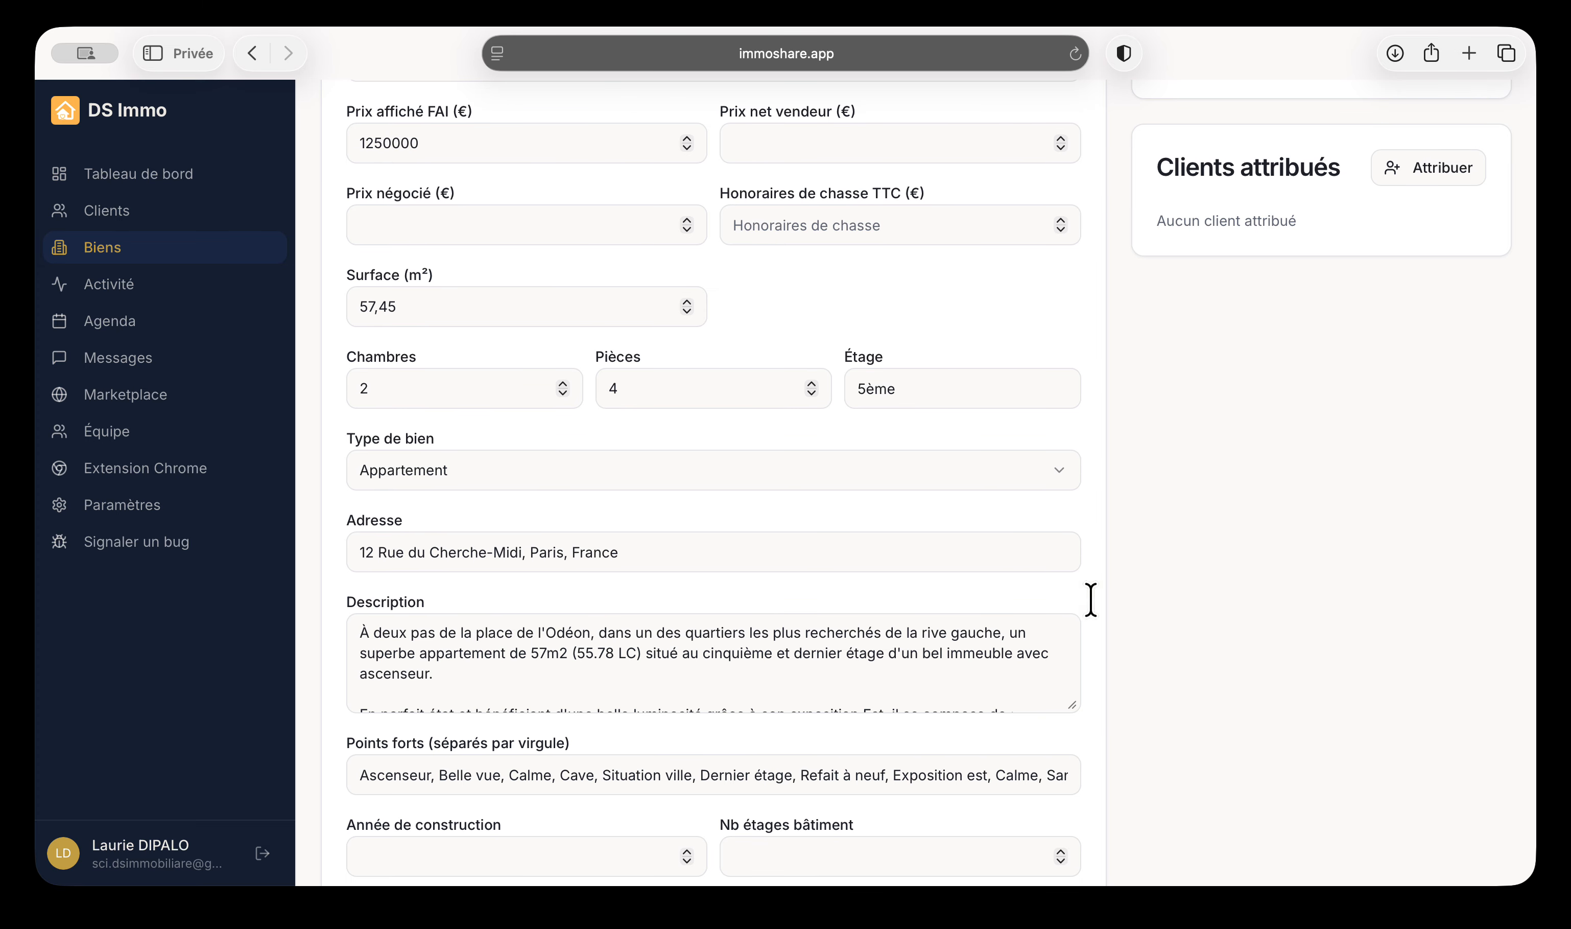
pyautogui.scroll(2, 1129, 584)
pyautogui.scroll(5, 1097, 569)
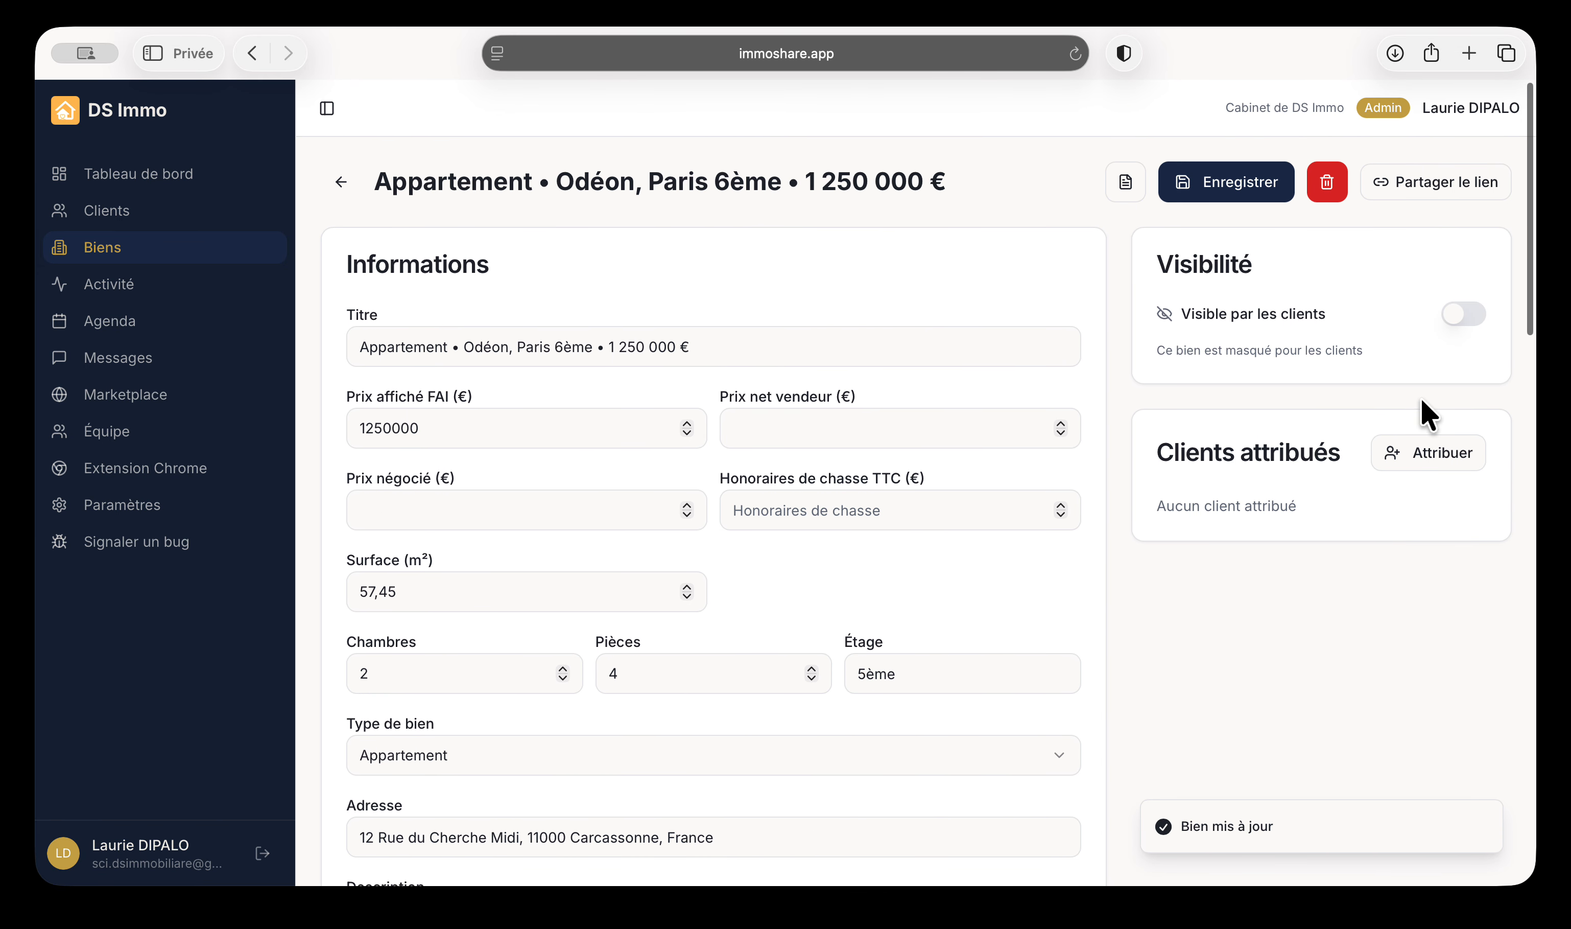
# Assign the client to the Odéon listing, switch on 'Visible par les clients', and generate its PDF
pyautogui.click(1464, 312)
pyautogui.click(1464, 314)
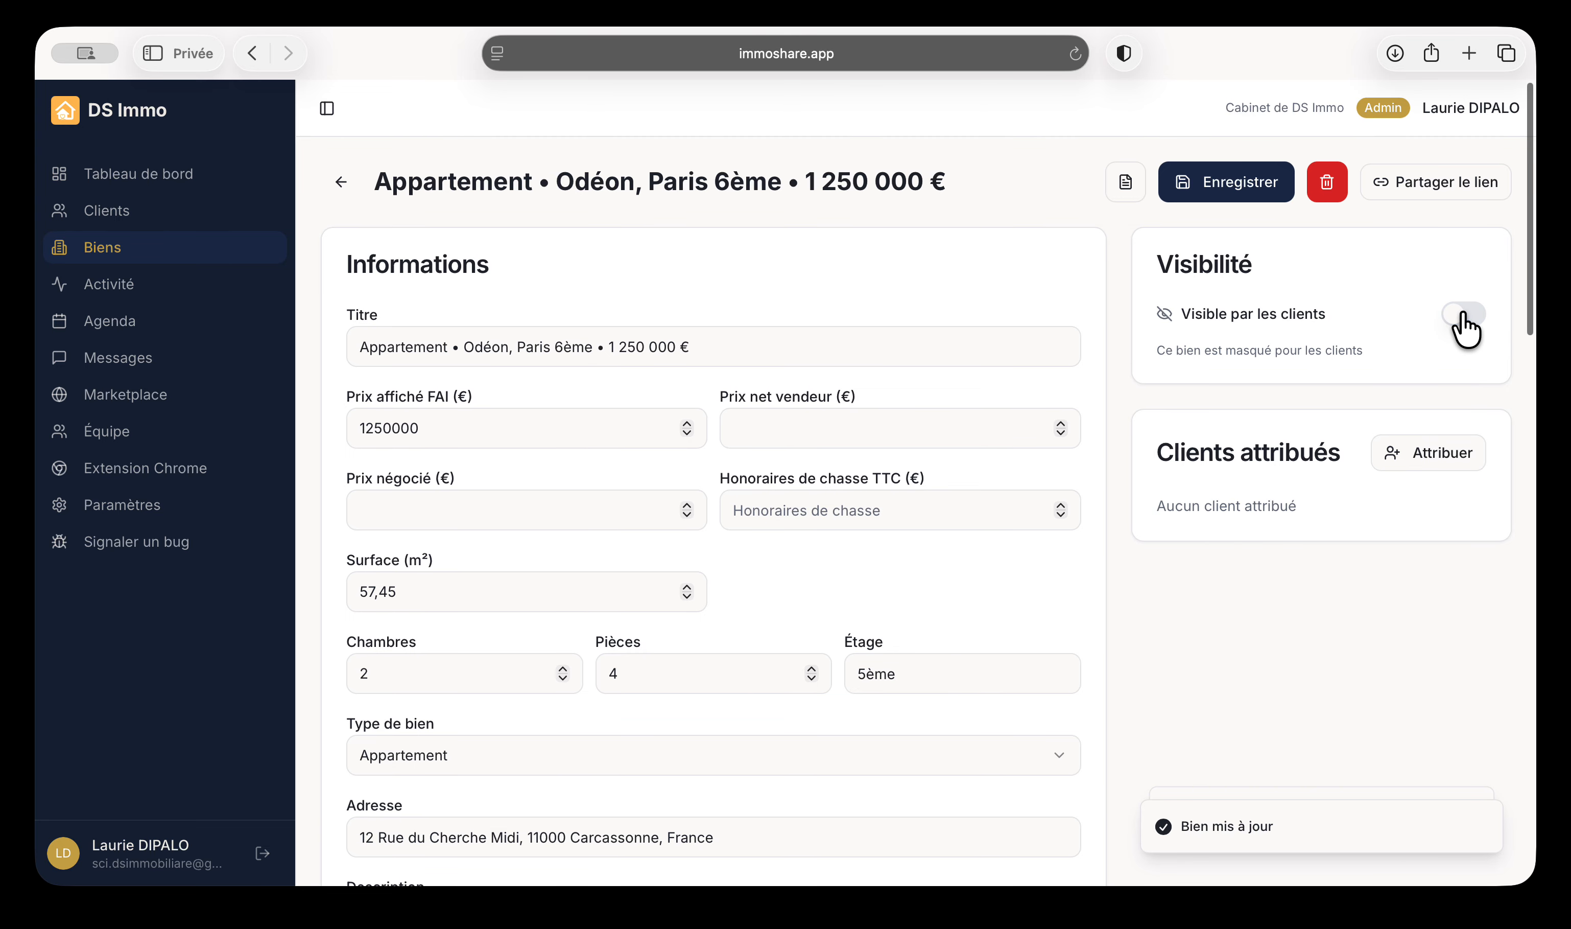
pyautogui.click(1435, 460)
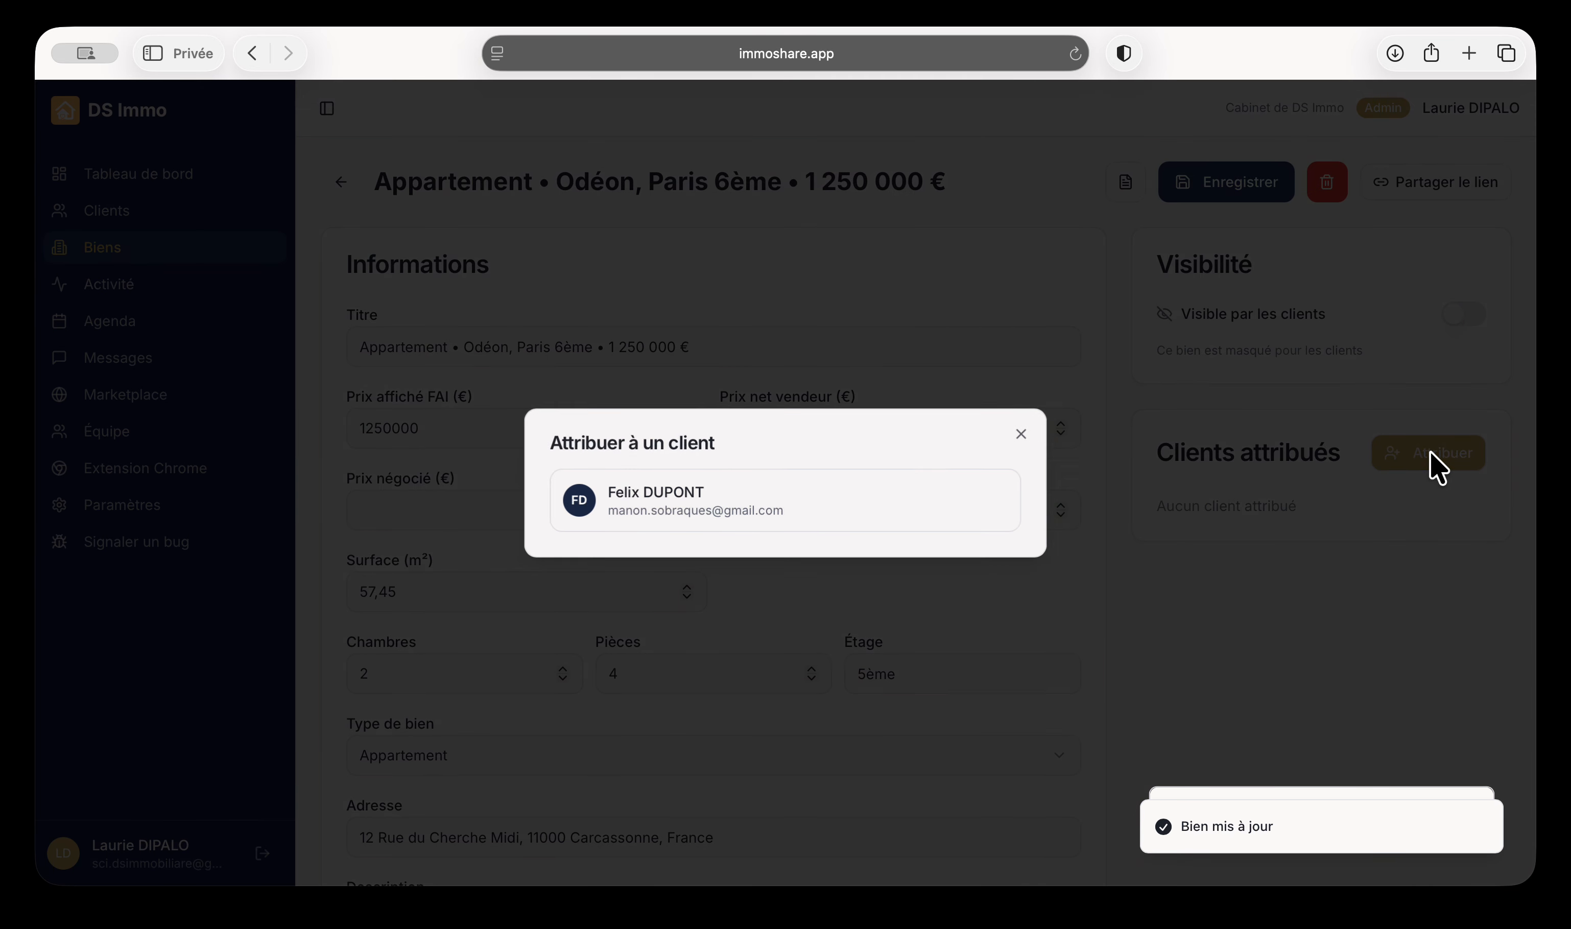
pyautogui.click(726, 510)
pyautogui.click(1464, 315)
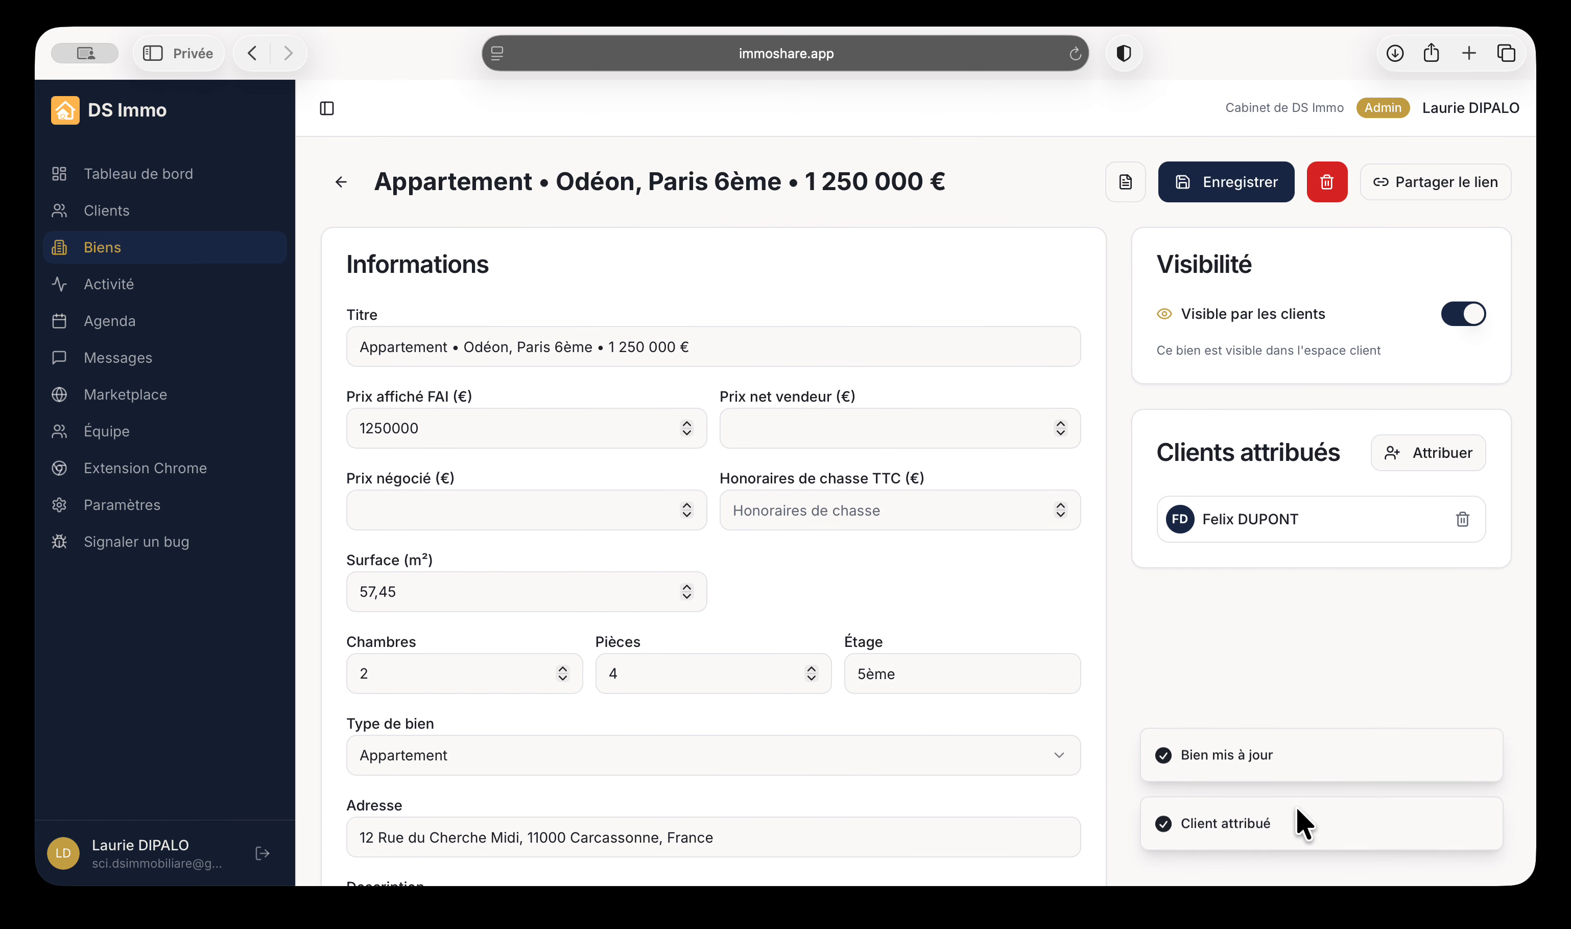
pyautogui.click(1125, 185)
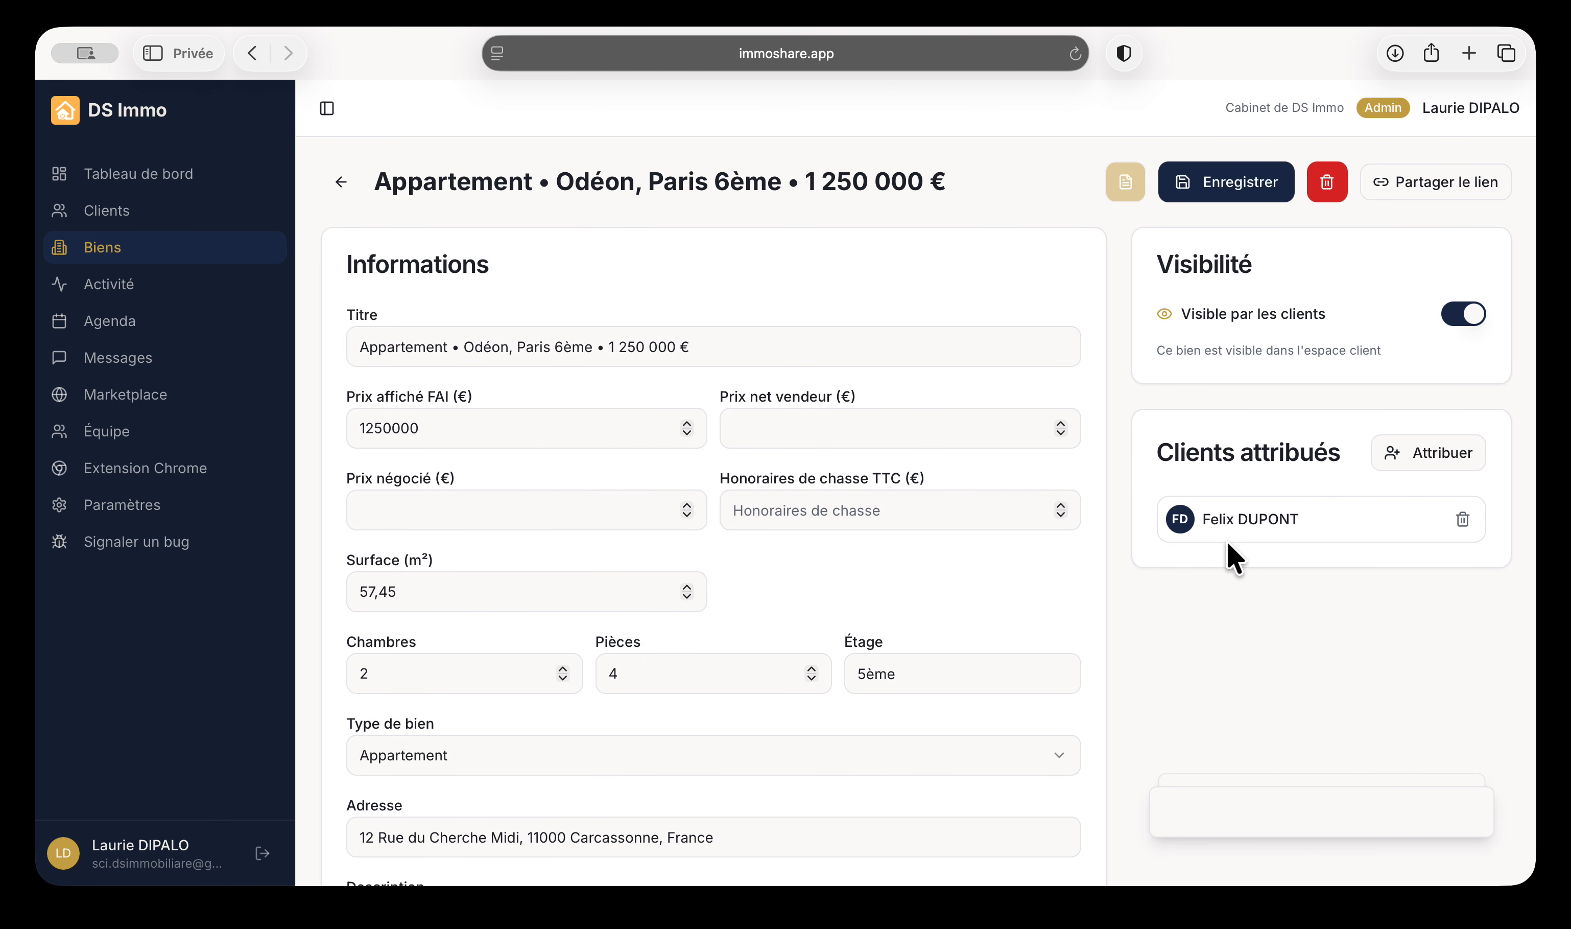
pyautogui.click(1395, 54)
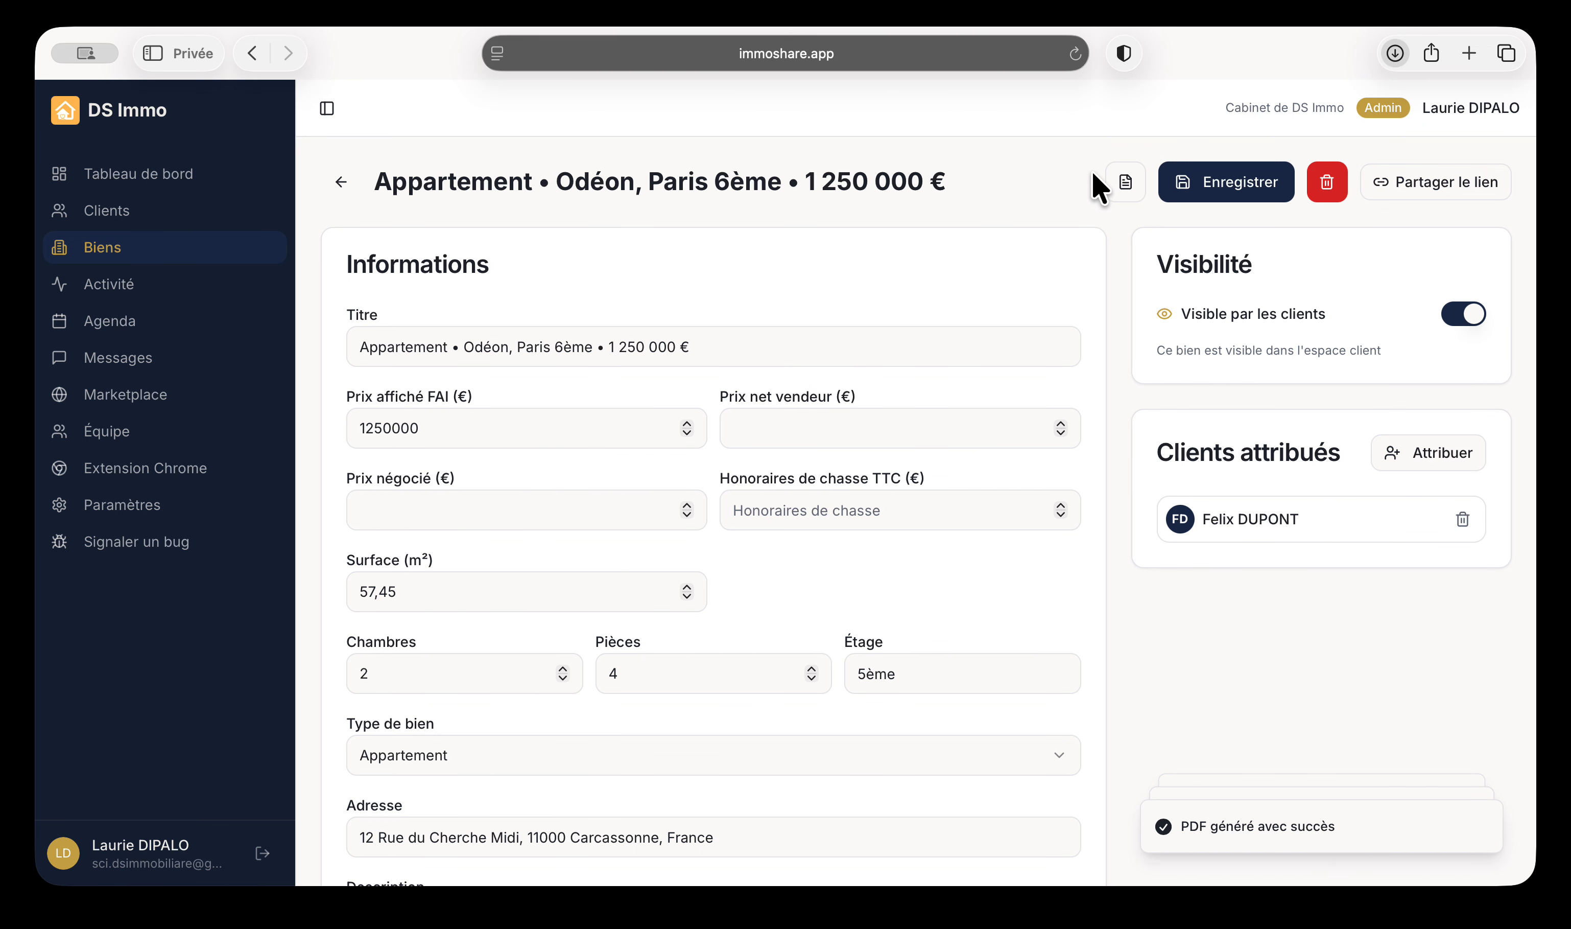
# Review the downloaded PDF, then create and copy the Odéon apartment's share link
pyautogui.doubleClick(1140, 165)
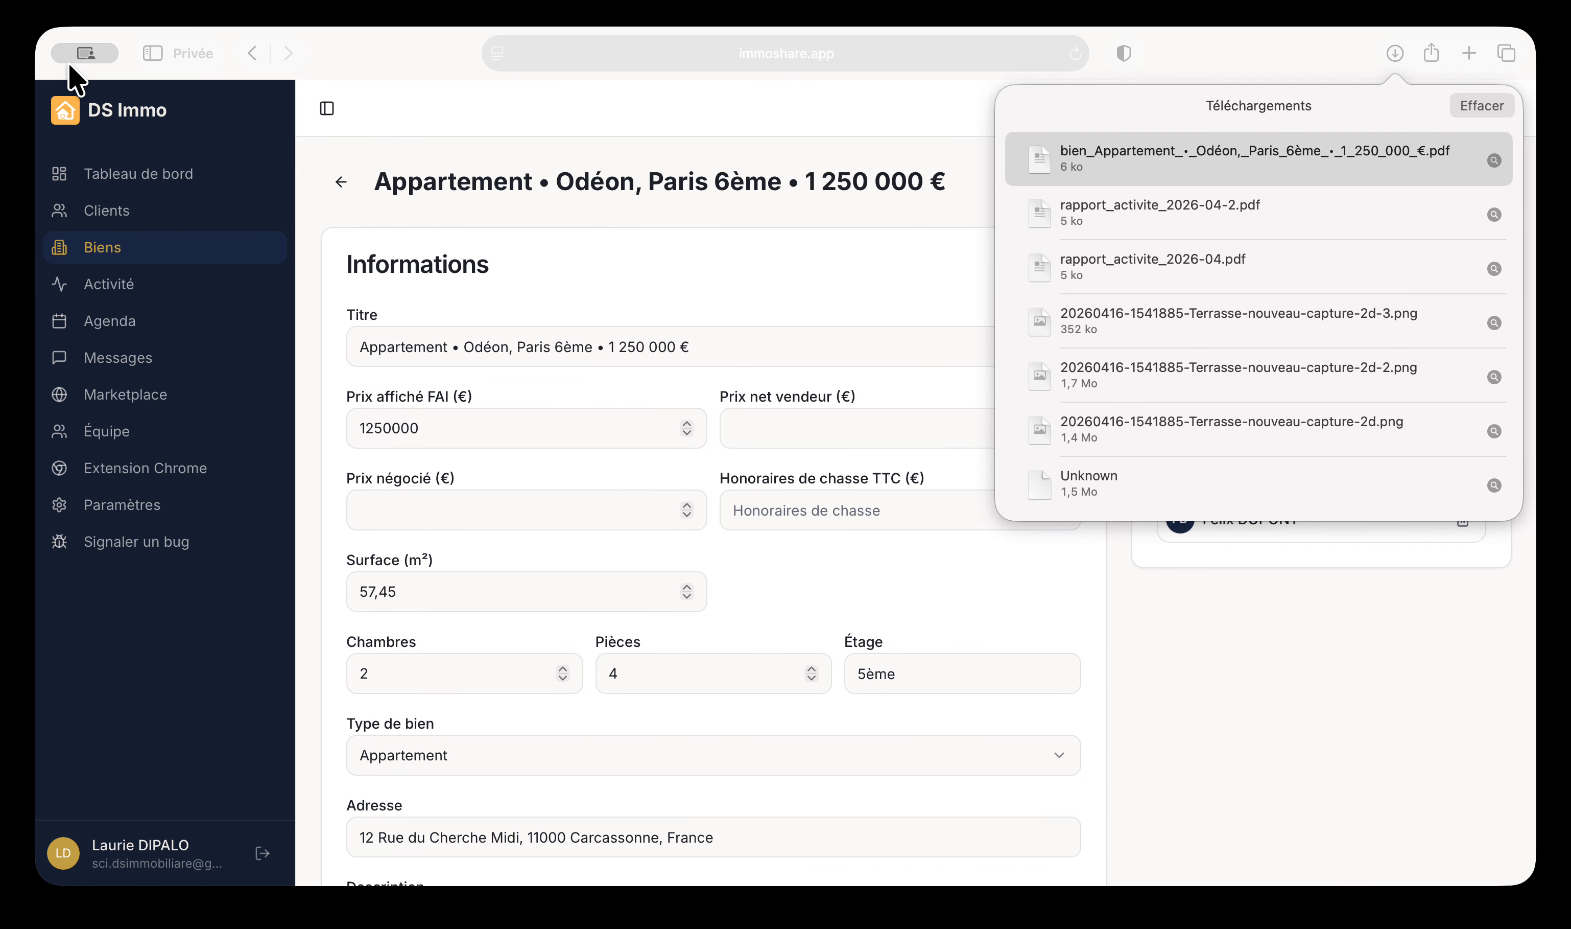
pyautogui.click(1152, 674)
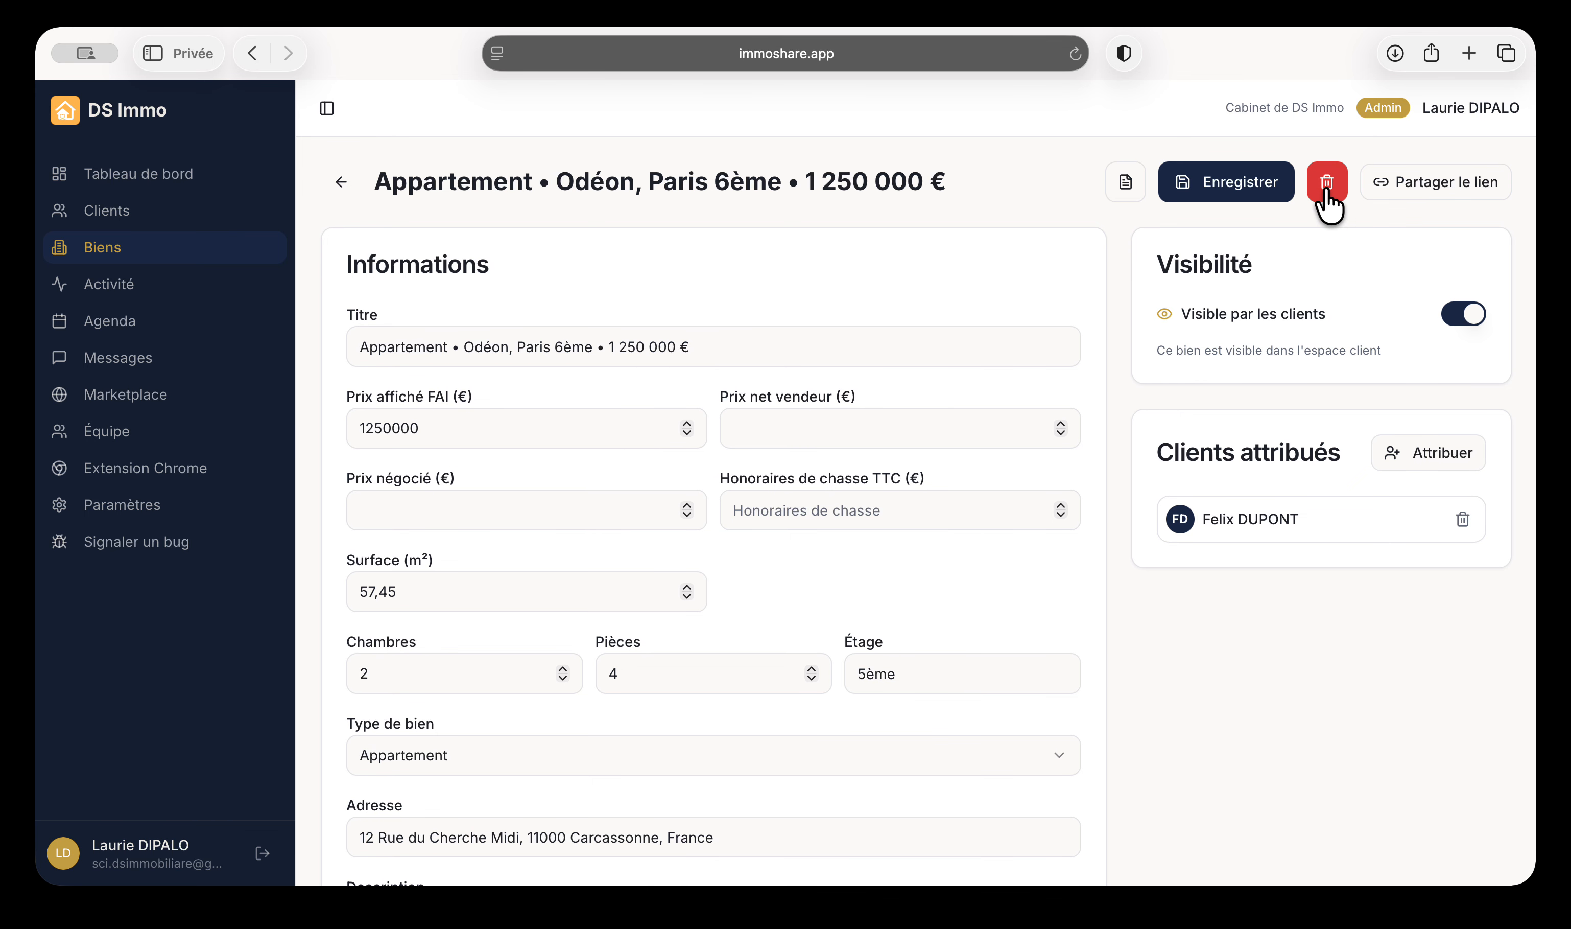
pyautogui.click(1419, 189)
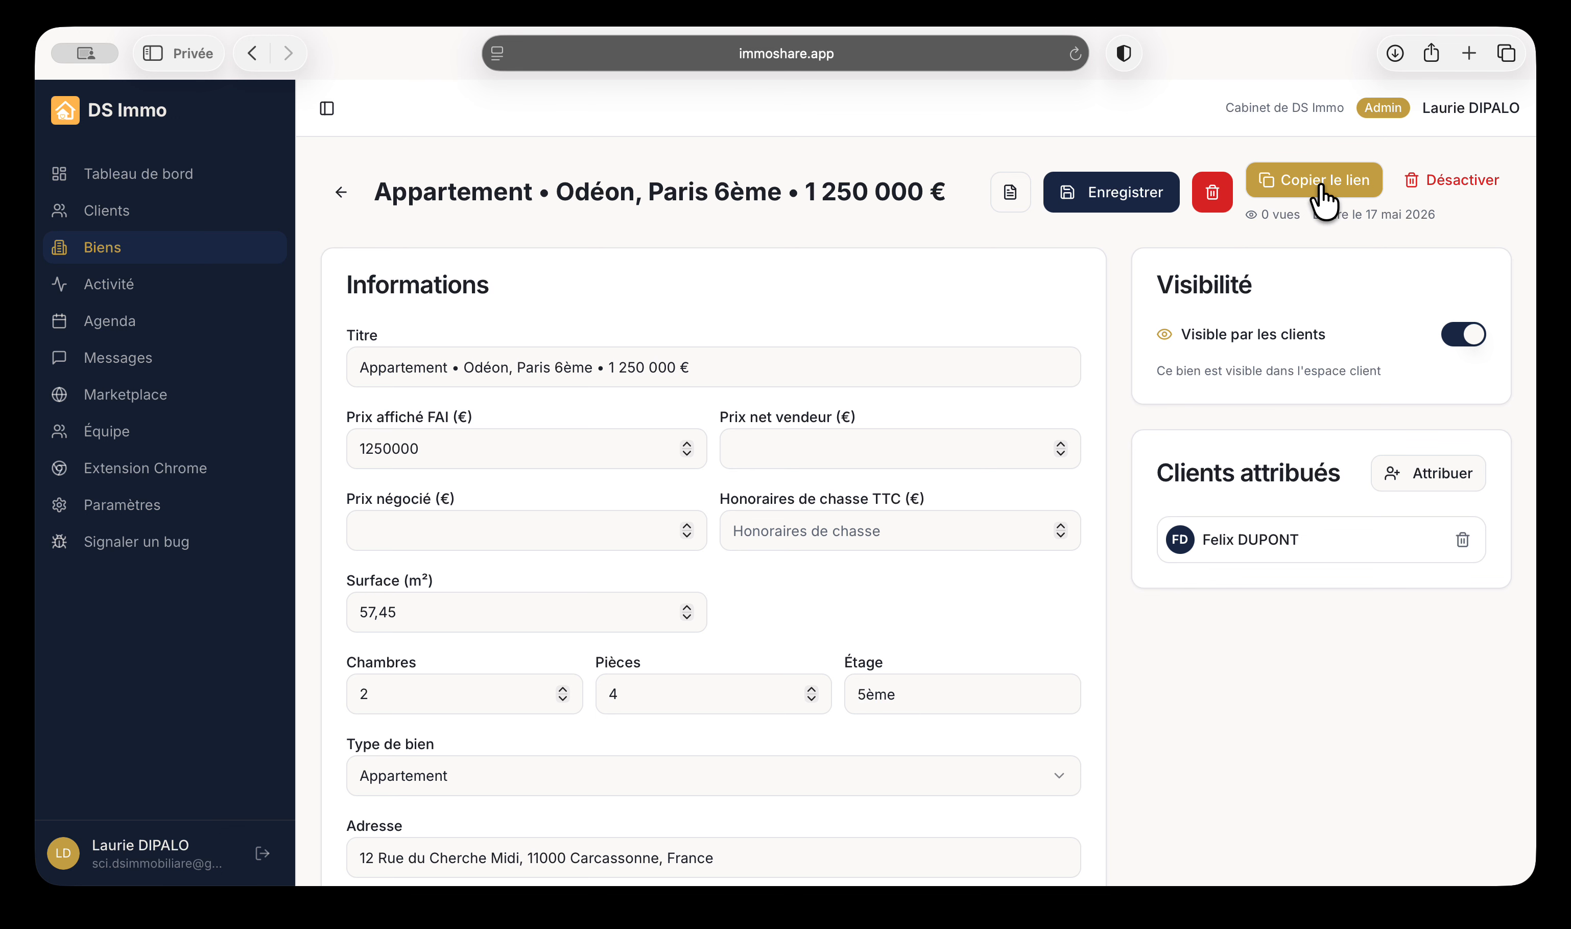
pyautogui.click(1325, 202)
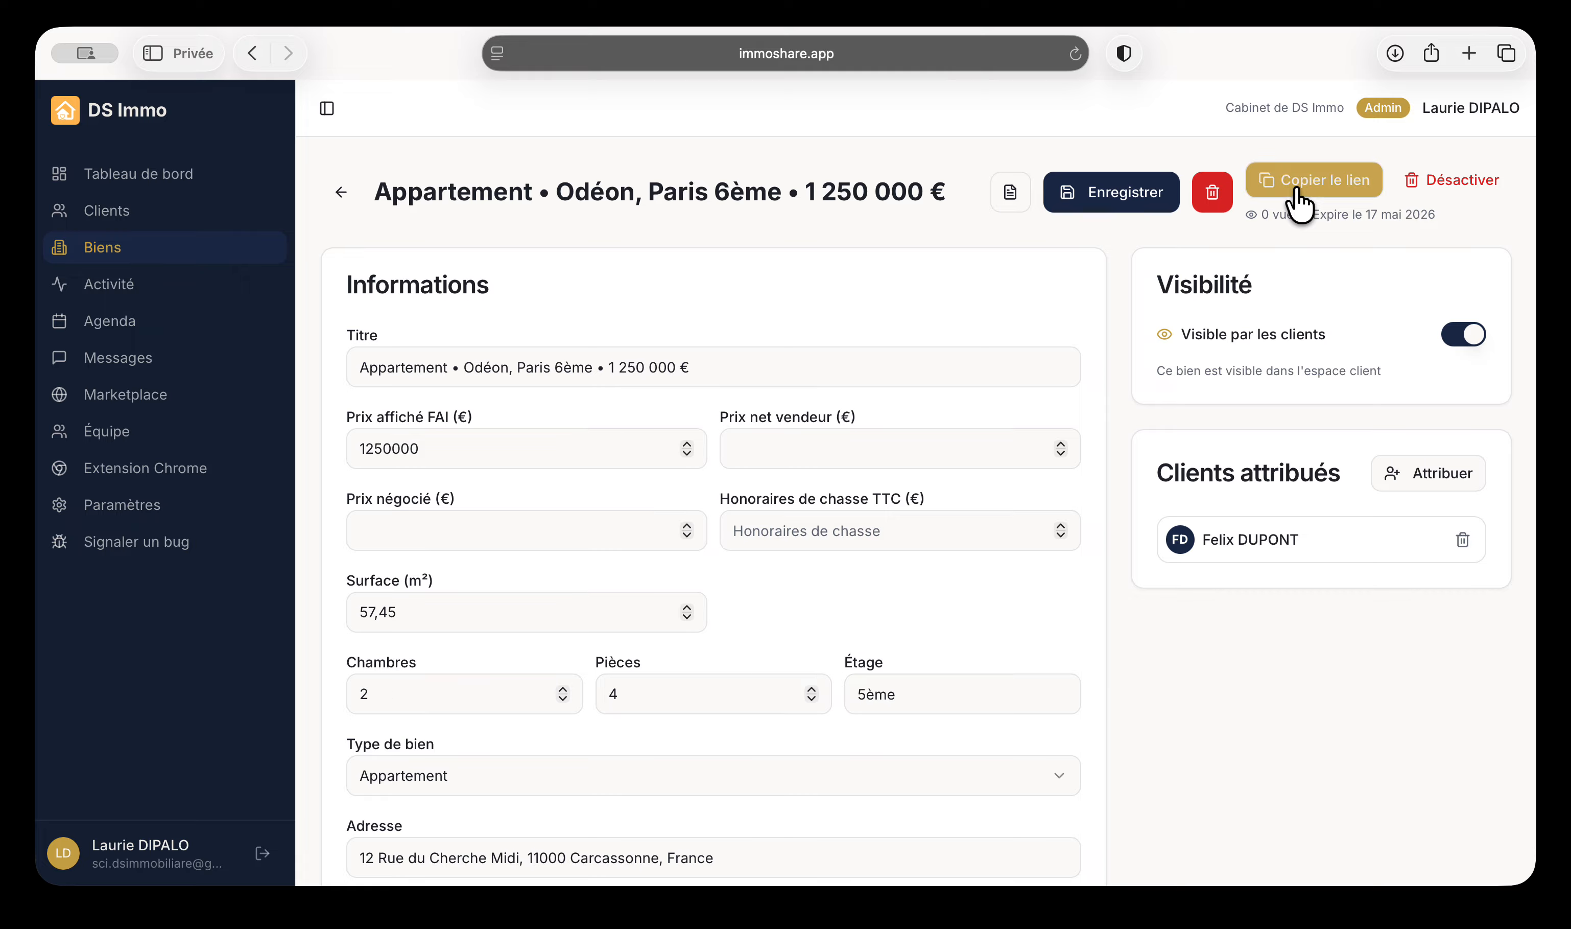
pyautogui.click(1468, 53)
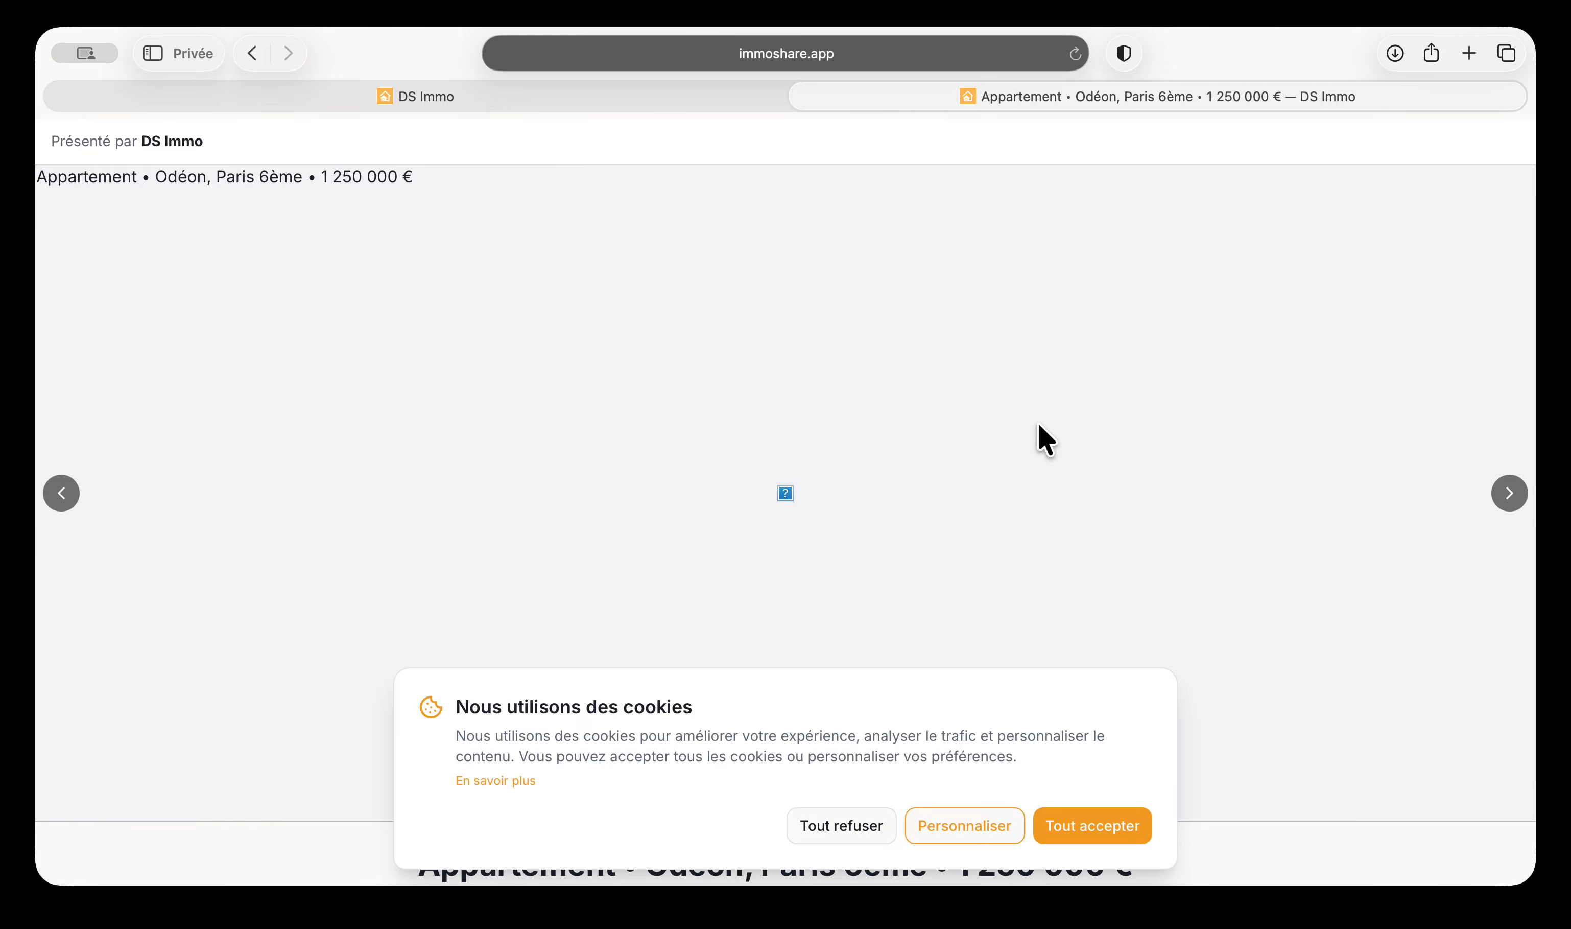
# Accept all cookies on the public Odéon listing, scroll through it, and close the tab
pyautogui.click(1084, 828)
pyautogui.scroll(-15, 1062, 687)
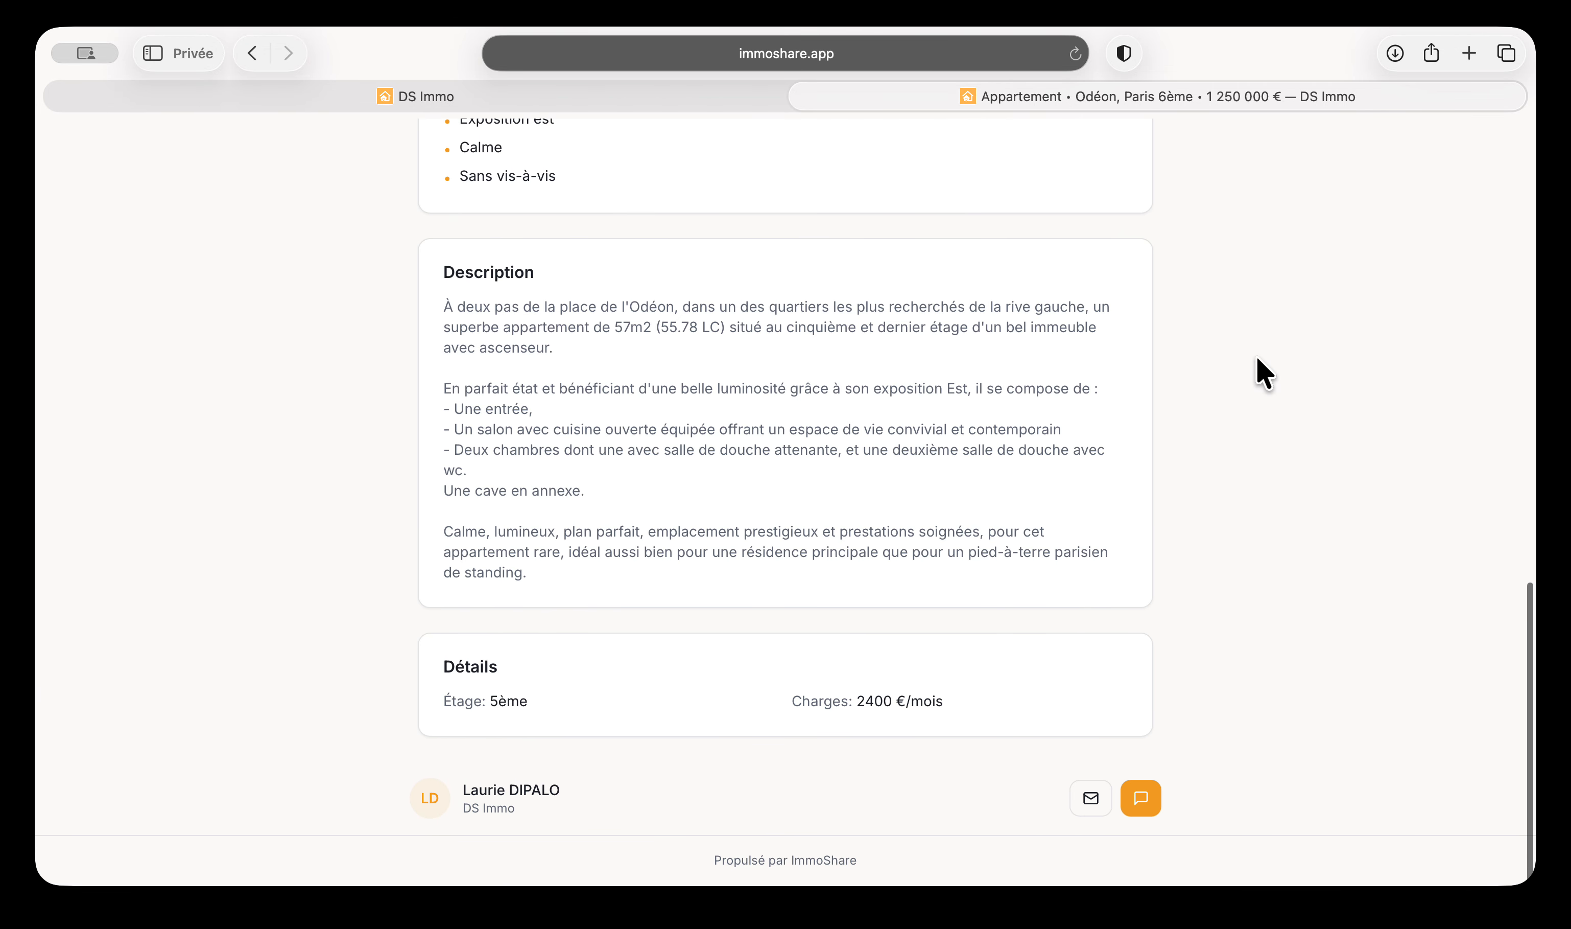
pyautogui.click(805, 96)
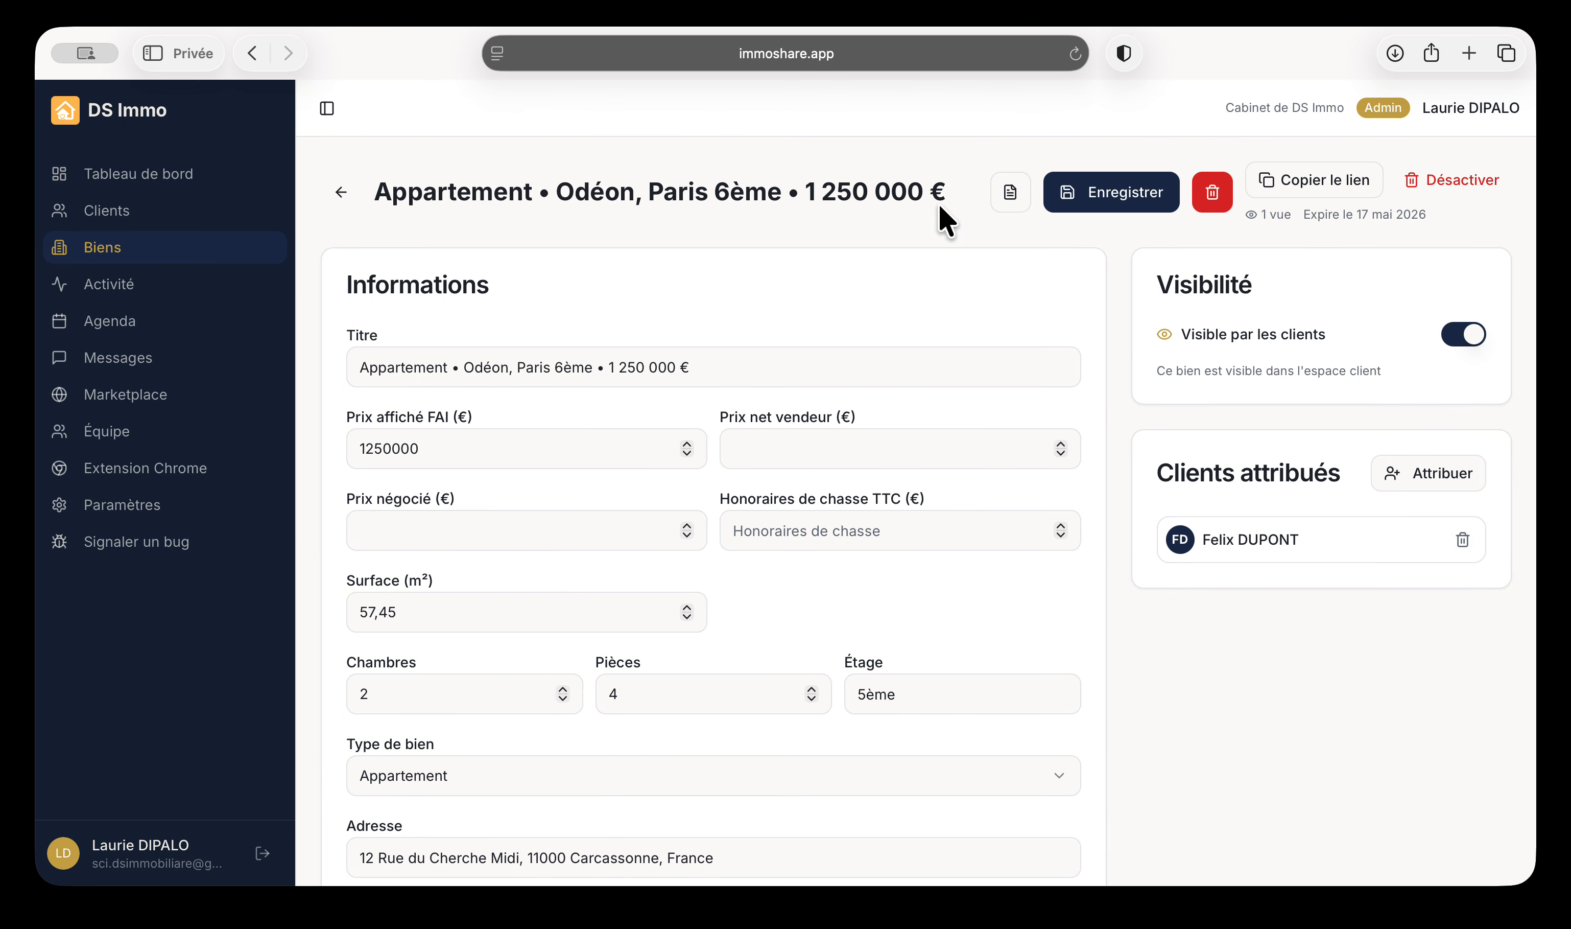
pyautogui.scroll(-20, 721, 583)
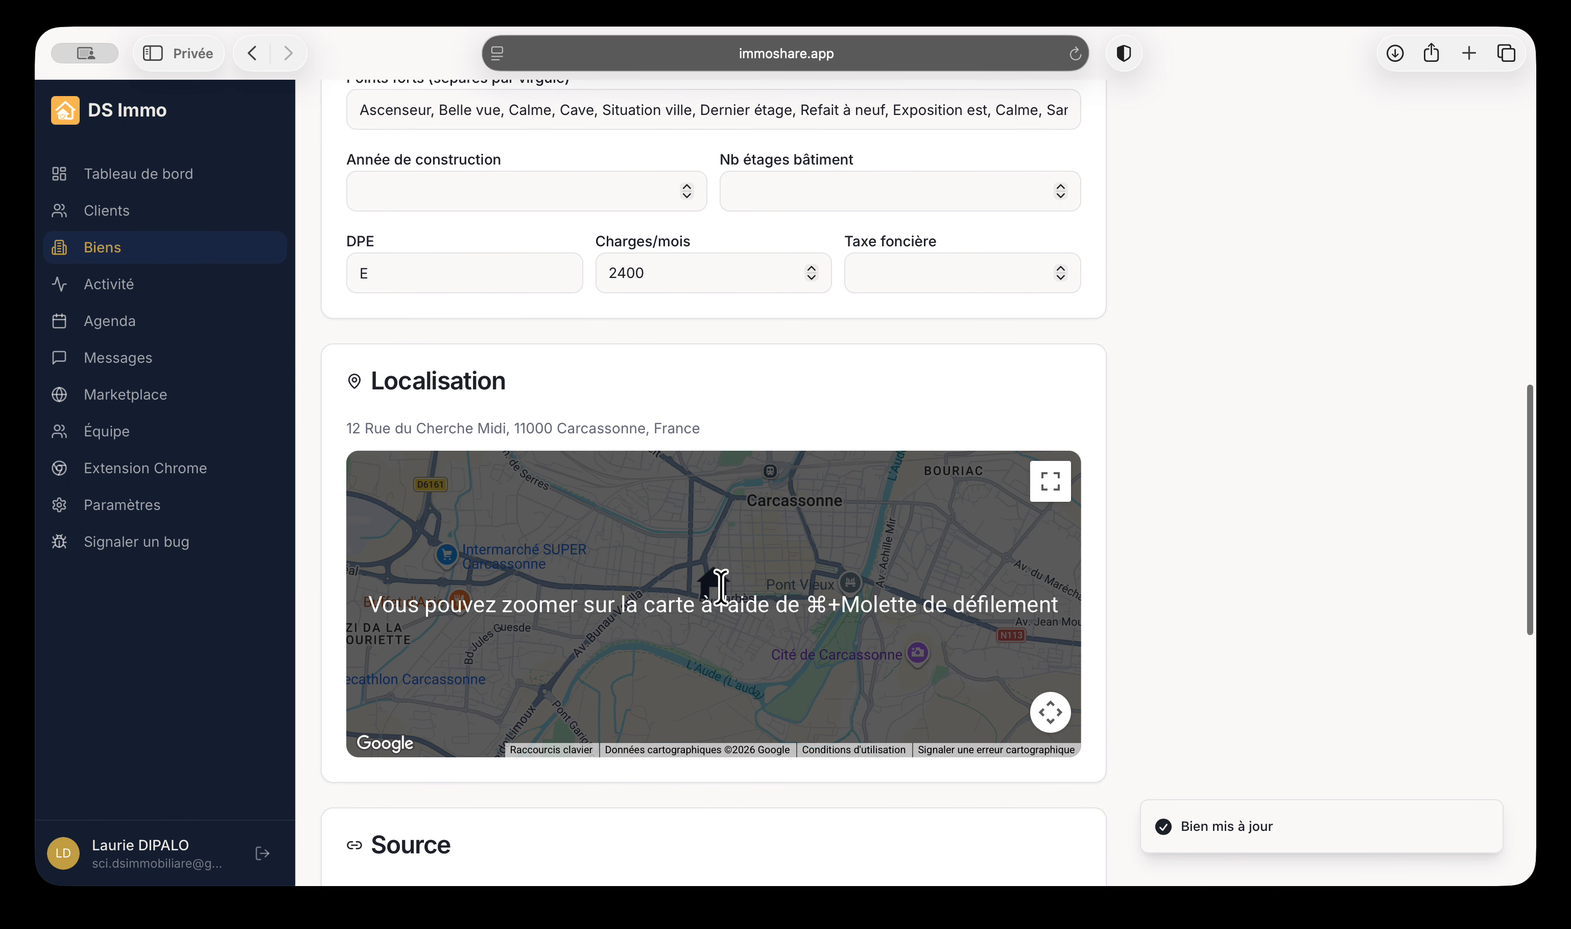
pyautogui.click(114, 213)
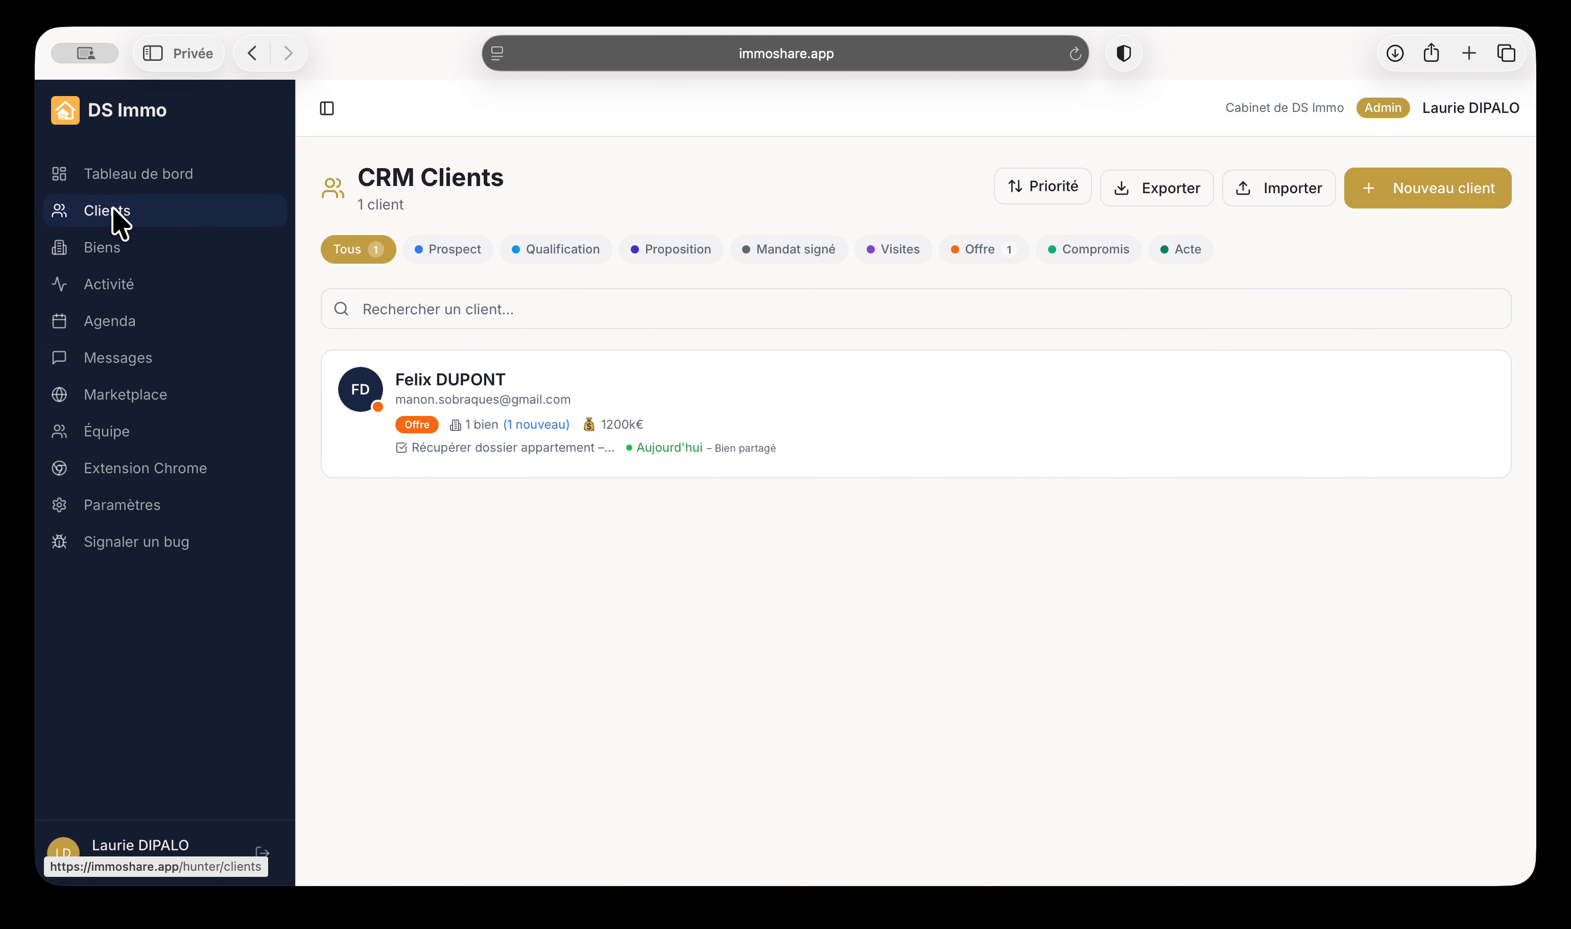
pyautogui.click(539, 407)
pyautogui.click(485, 267)
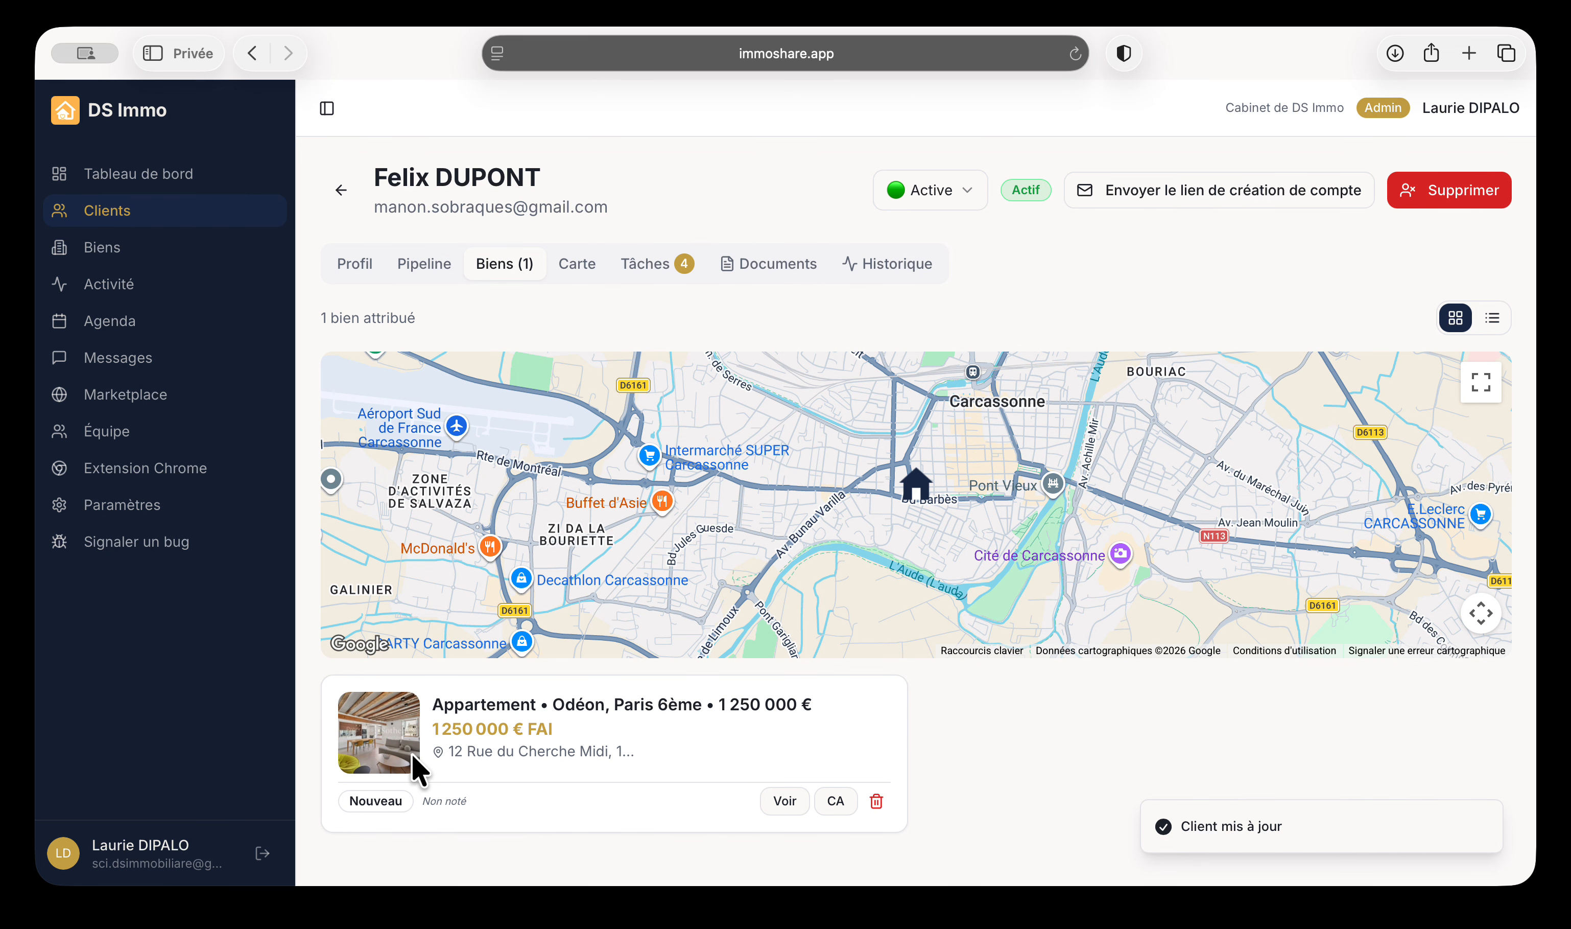
pyautogui.click(775, 805)
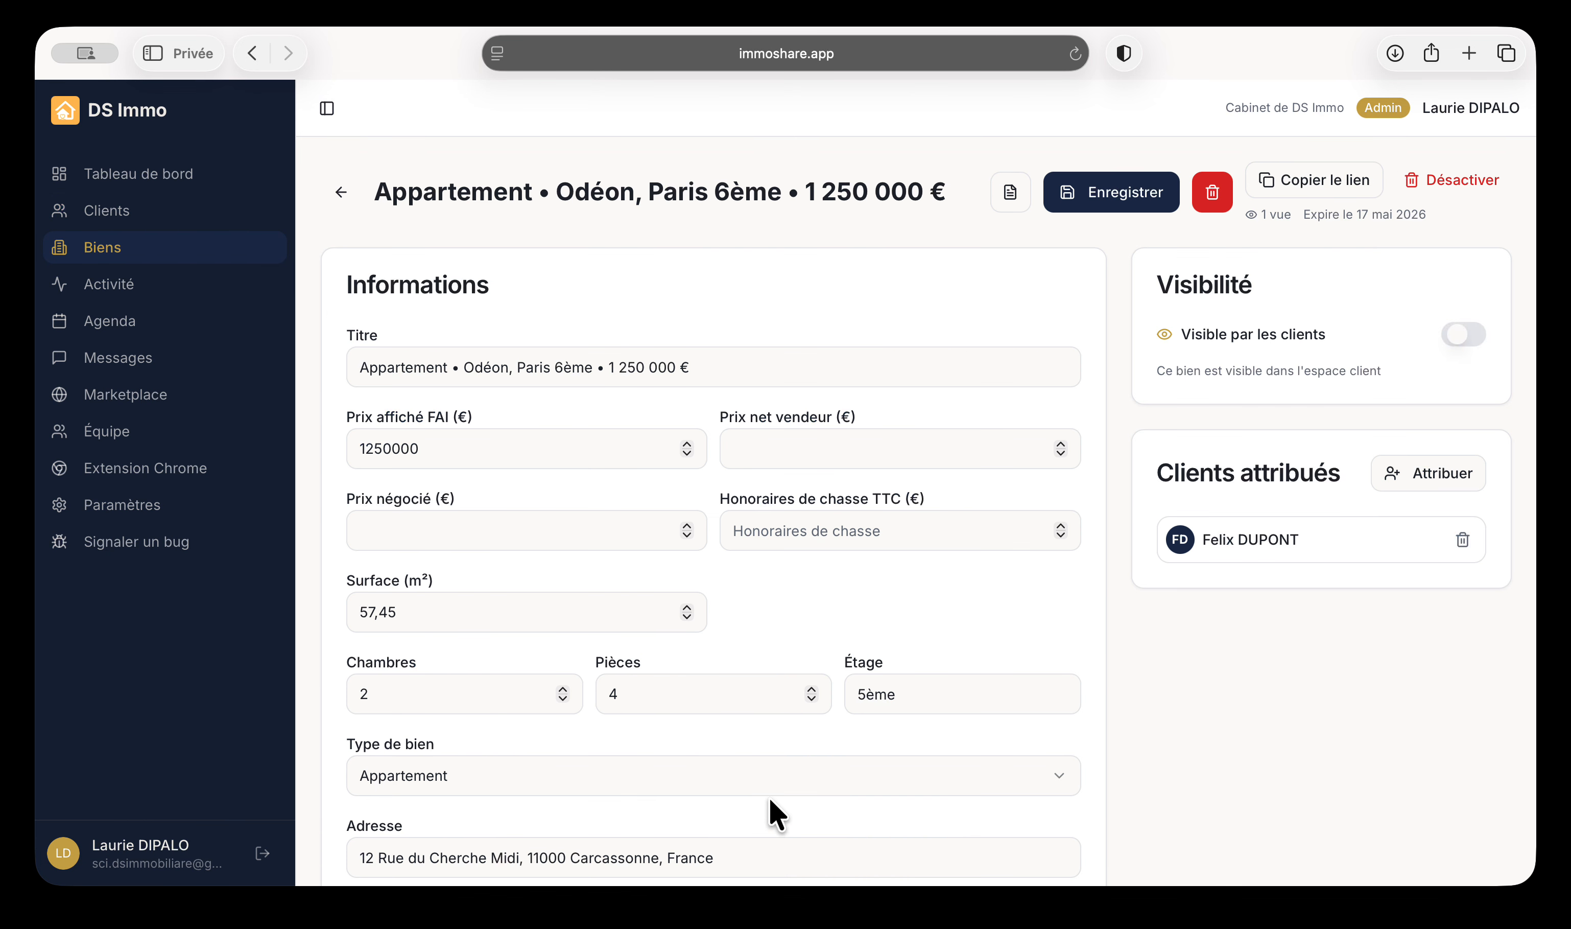
pyautogui.scroll(-2, 849, 689)
# Start the net seller price and enter the hunting fees of 30000 € TTC
pyautogui.click(768, 389)
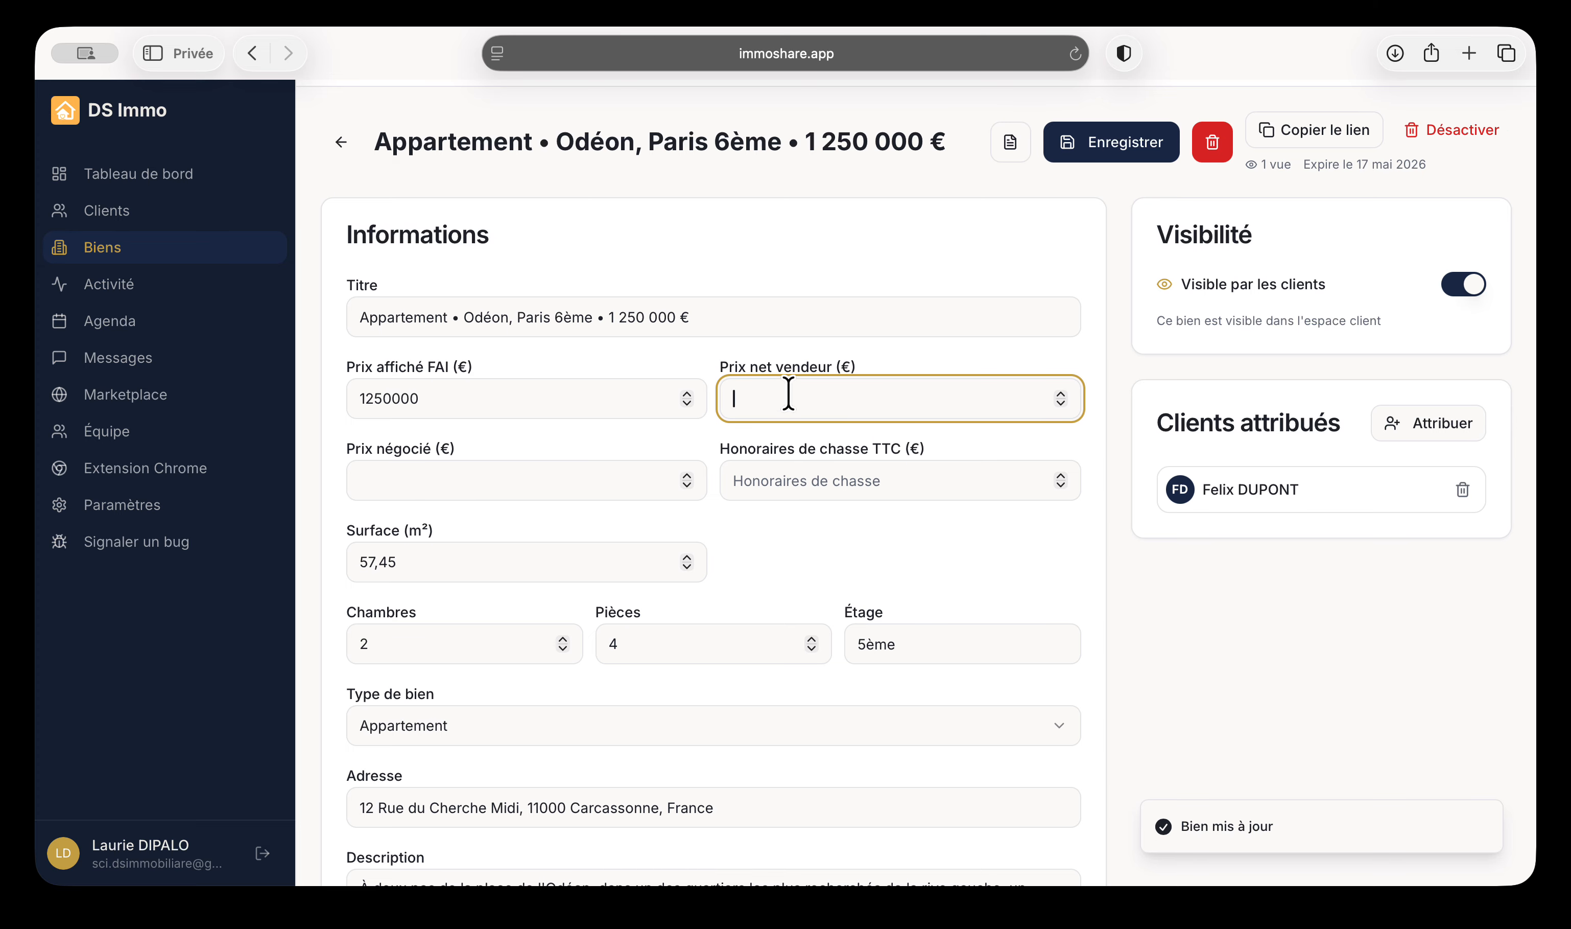
pyautogui.write('10000000')
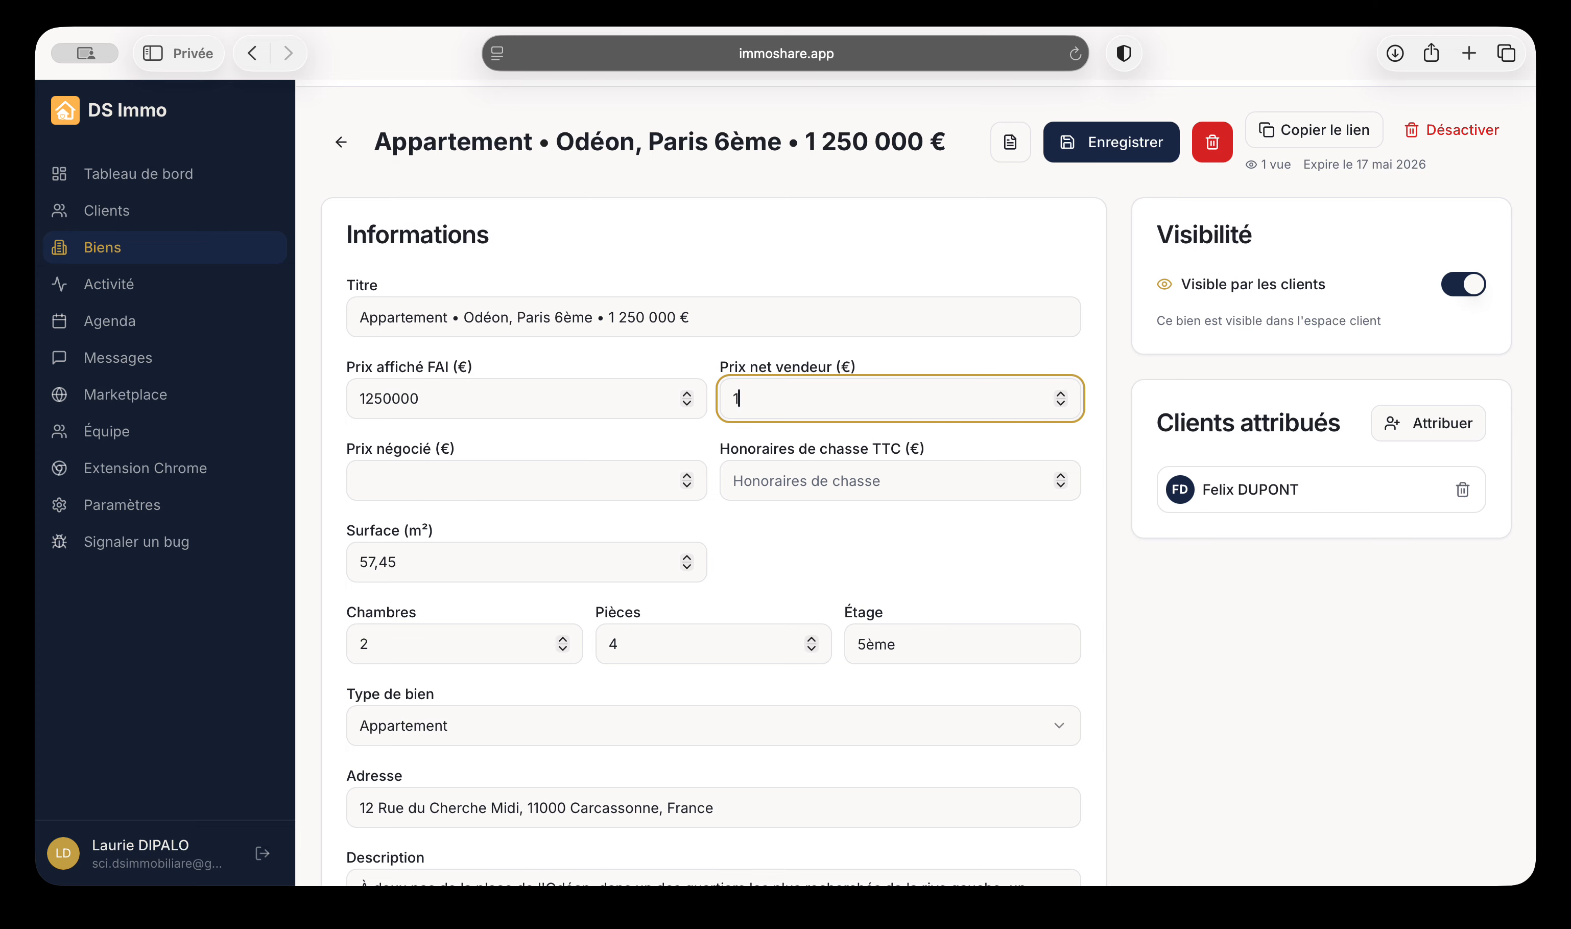
pyautogui.click(795, 470)
pyautogui.write('30000')
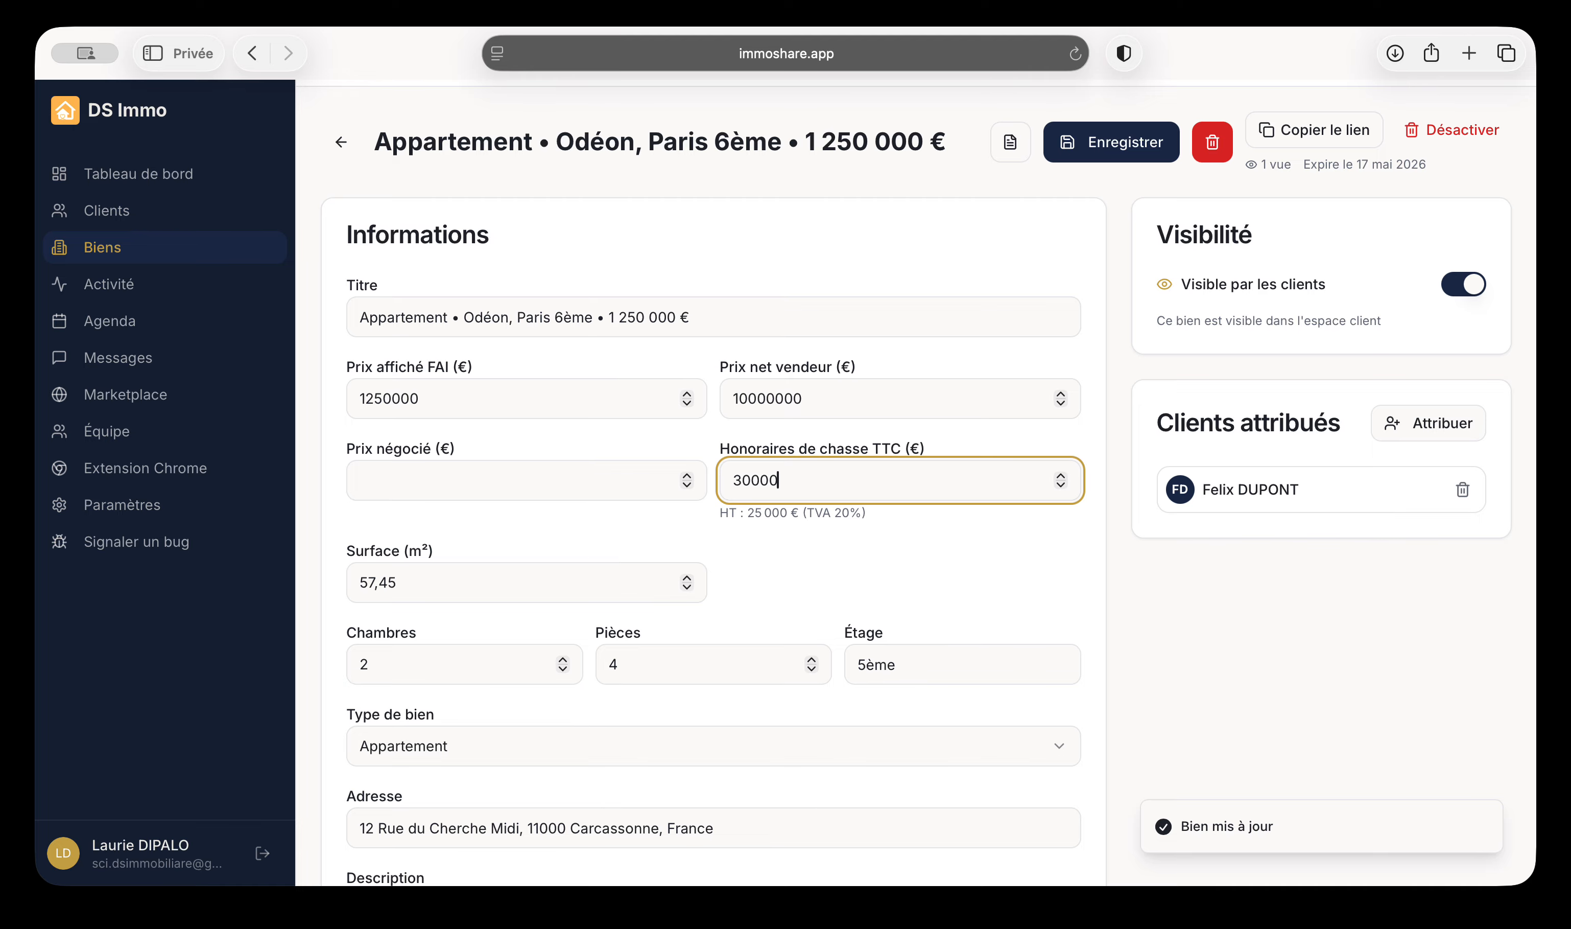
pyautogui.click(1074, 628)
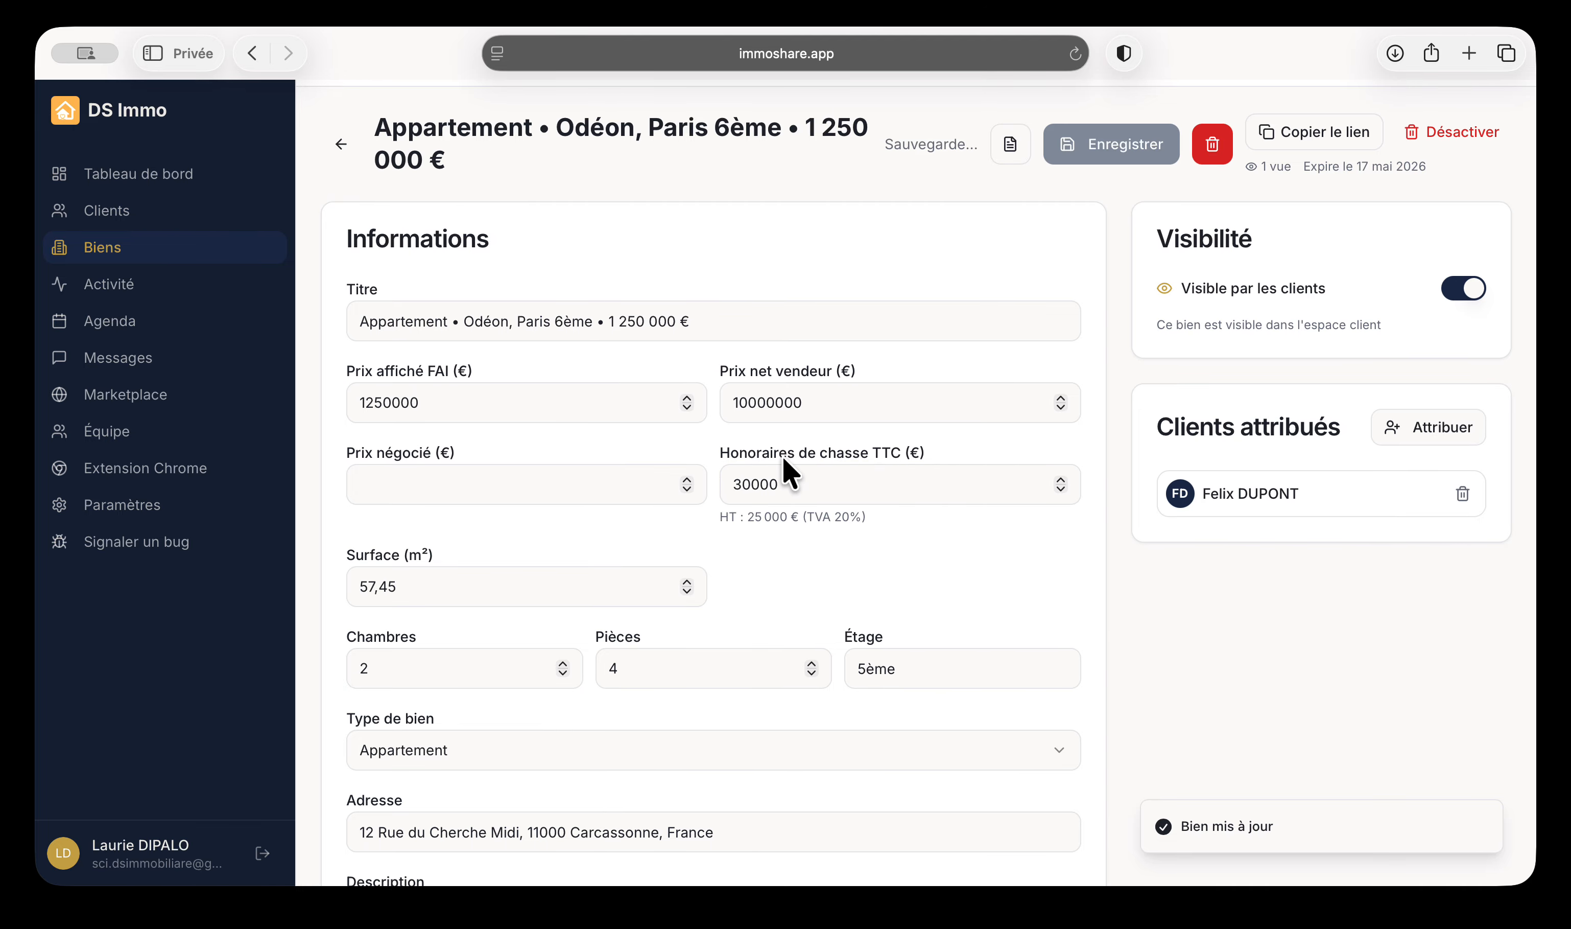
# Enter the negotiated price of 1000000 and correct the net seller price to 980000
pyautogui.click(441, 483)
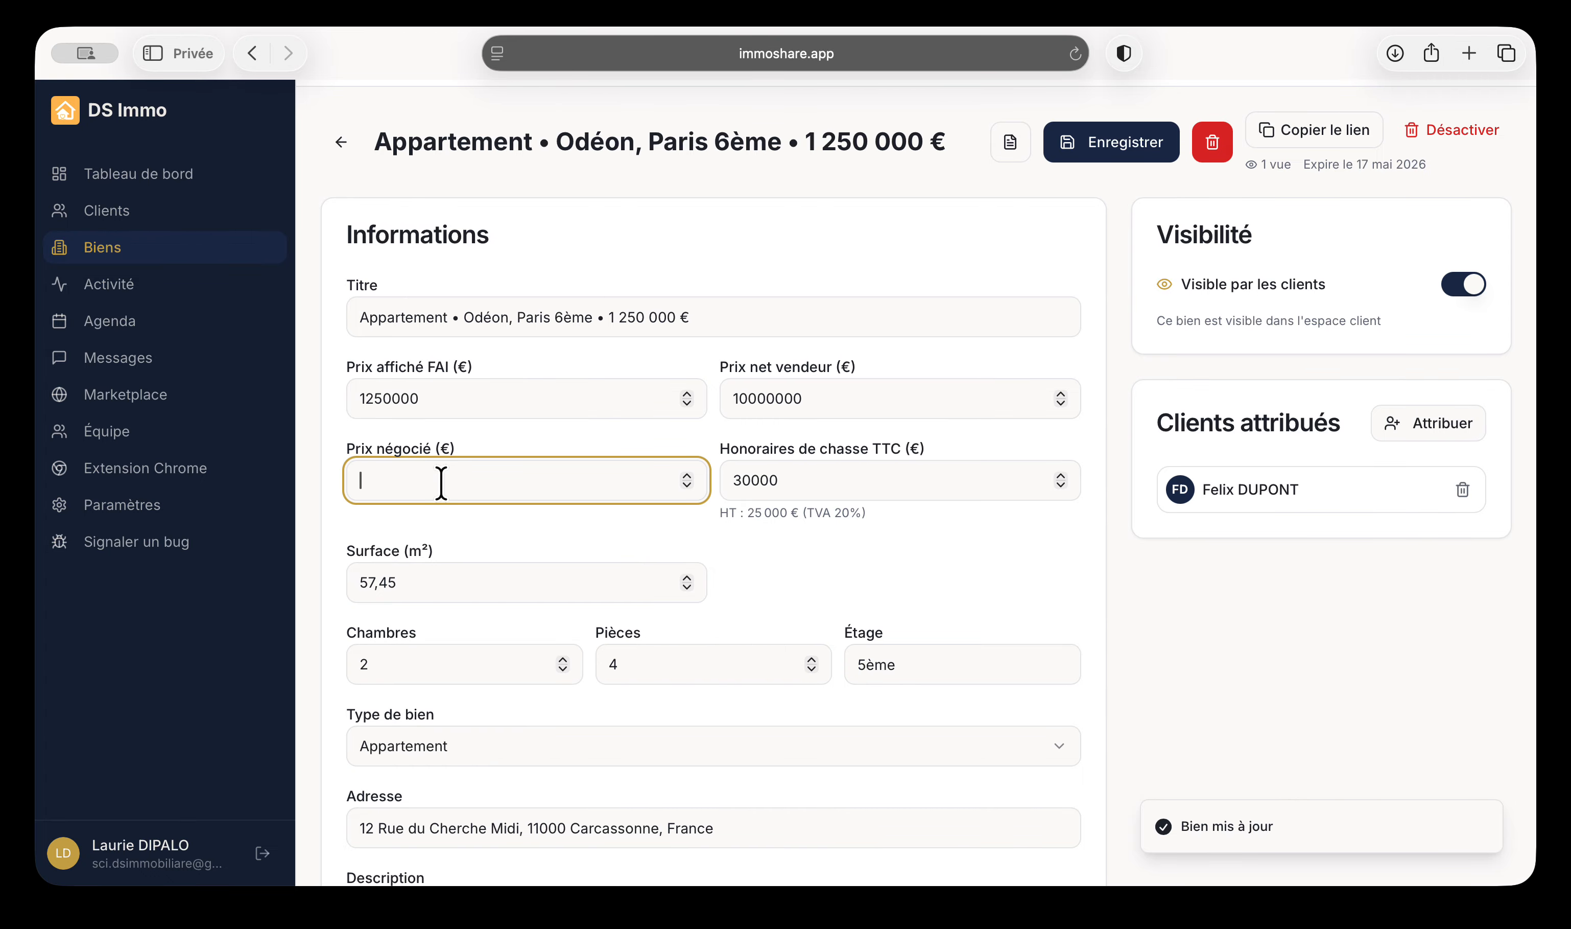
pyautogui.write('9800')
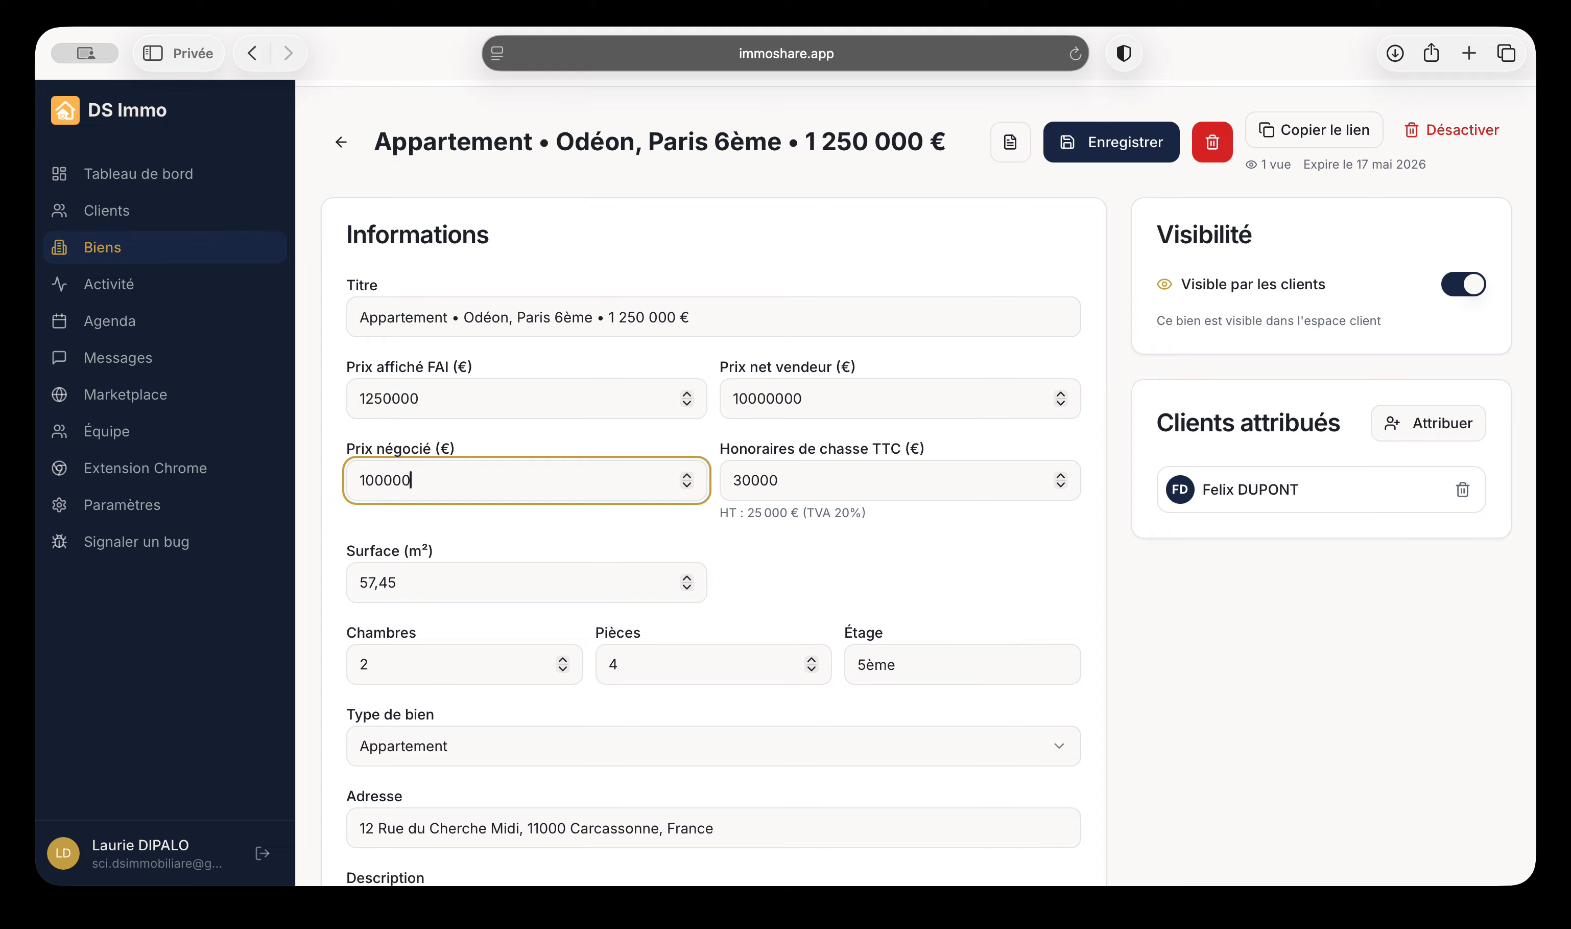
pyautogui.doubleClick(774, 397)
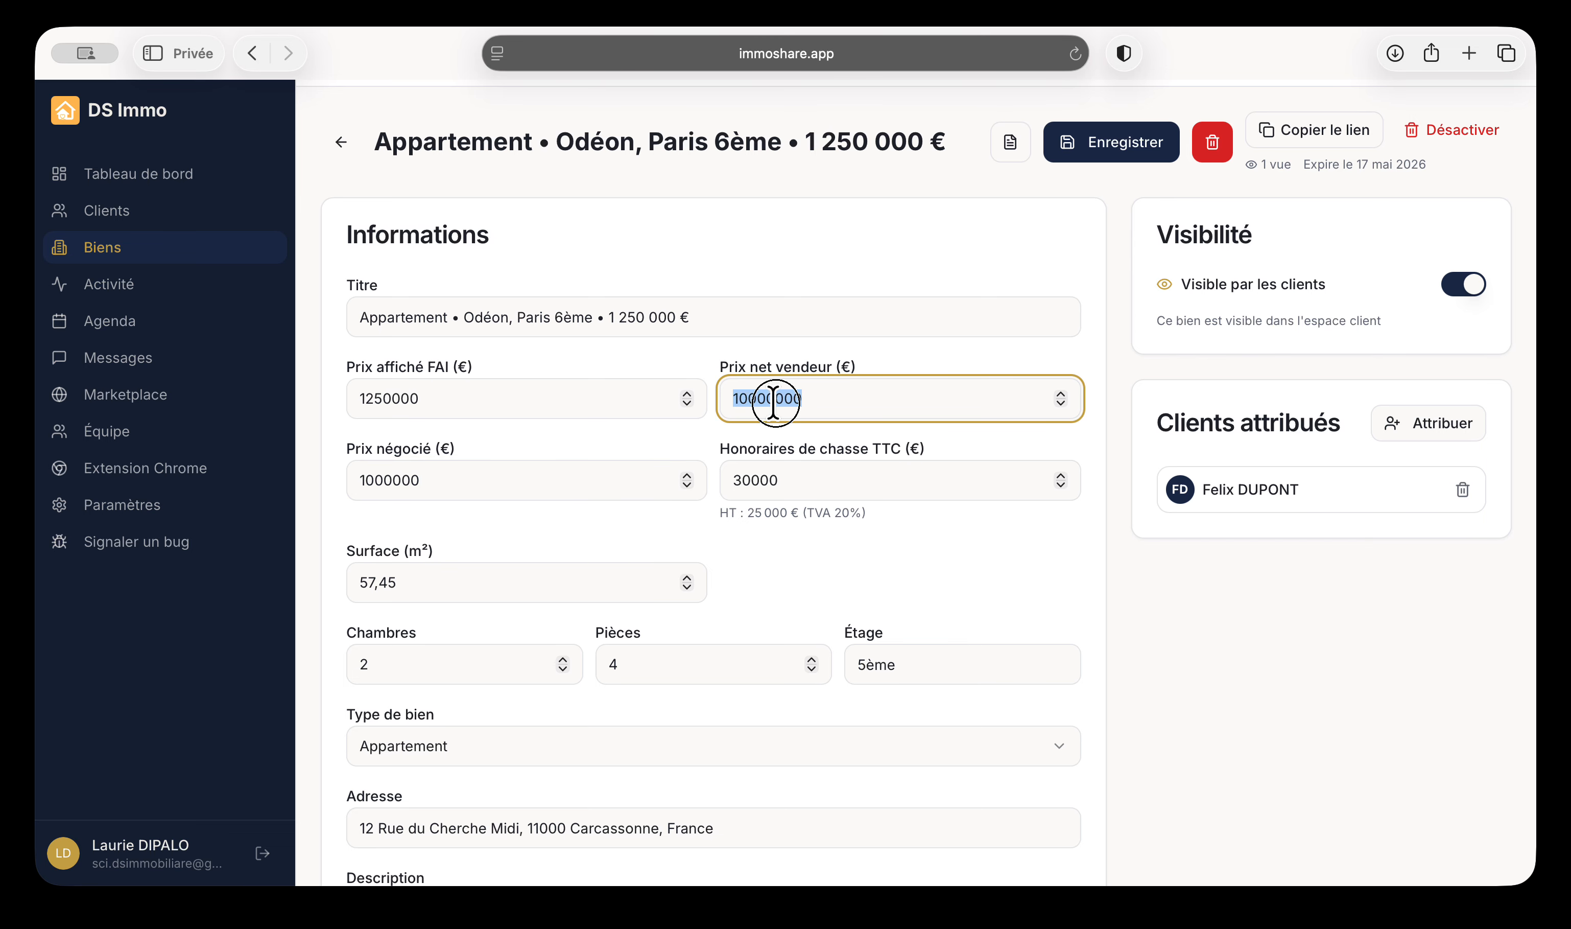
pyautogui.write('980000')
pyautogui.click(940, 604)
pyautogui.scroll(-5, 939, 603)
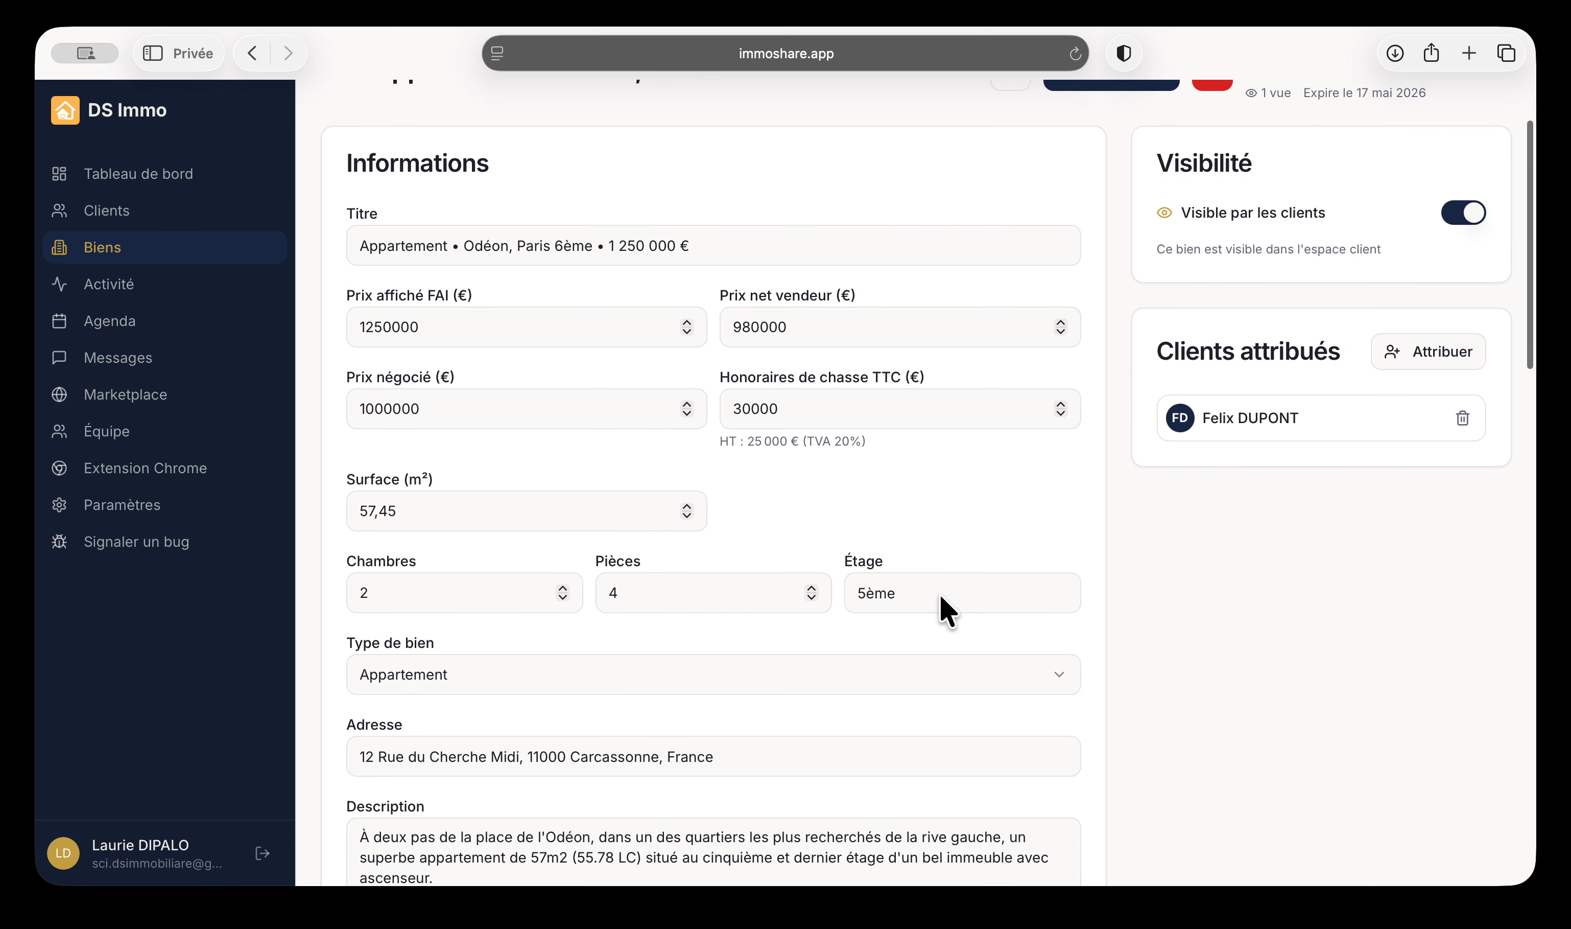
pyautogui.scroll(-15, 632, 646)
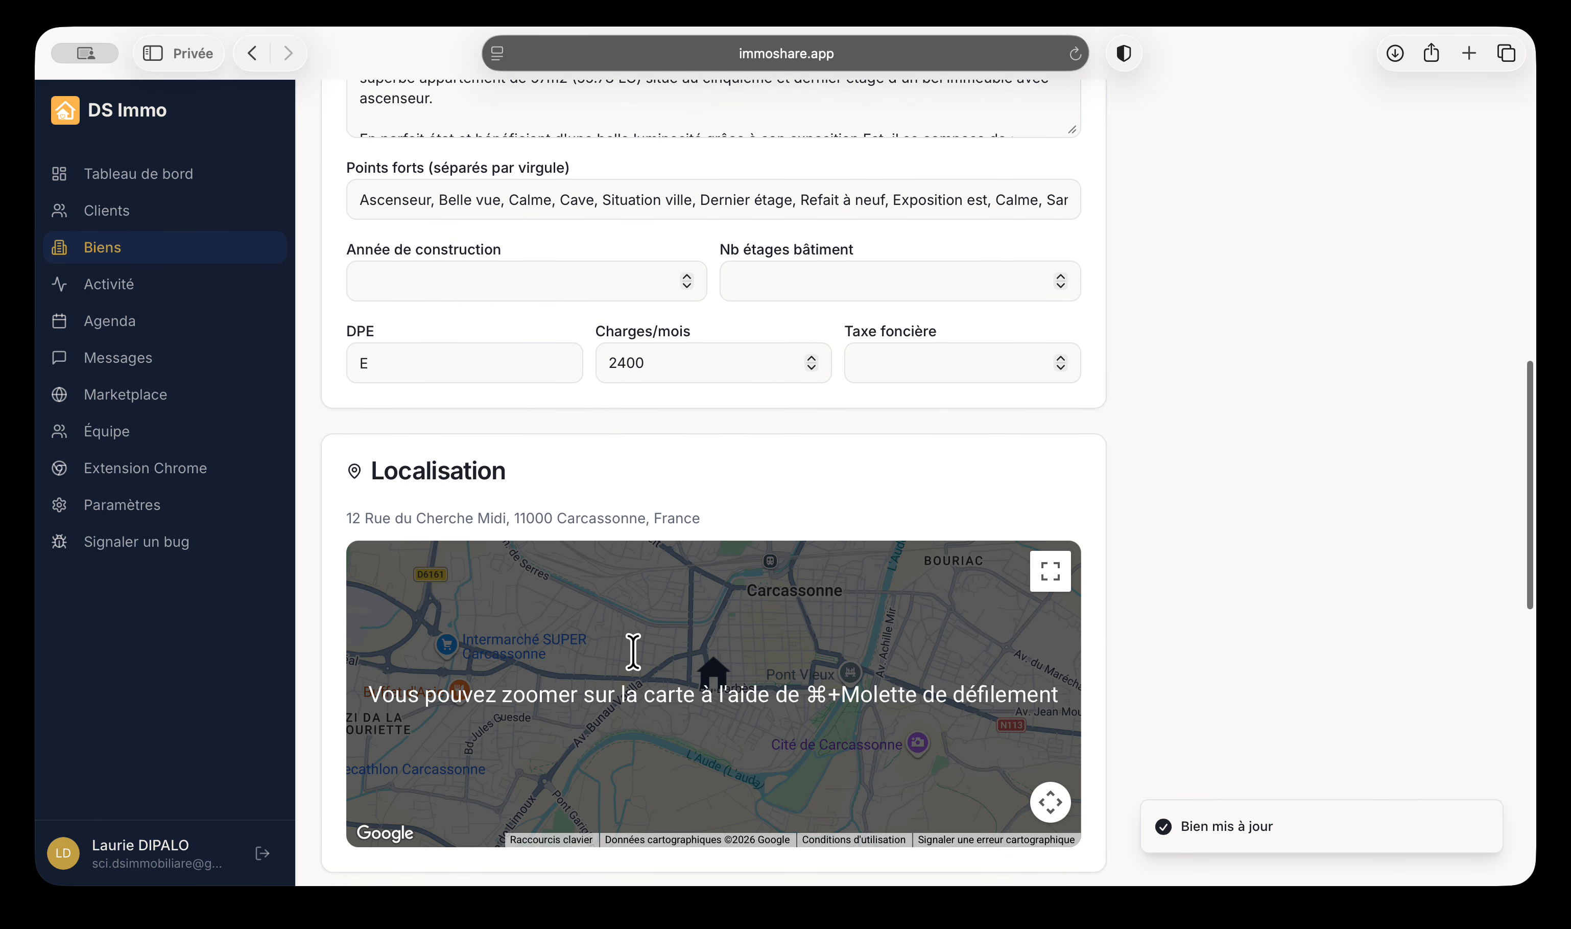
pyautogui.scroll(20, 632, 652)
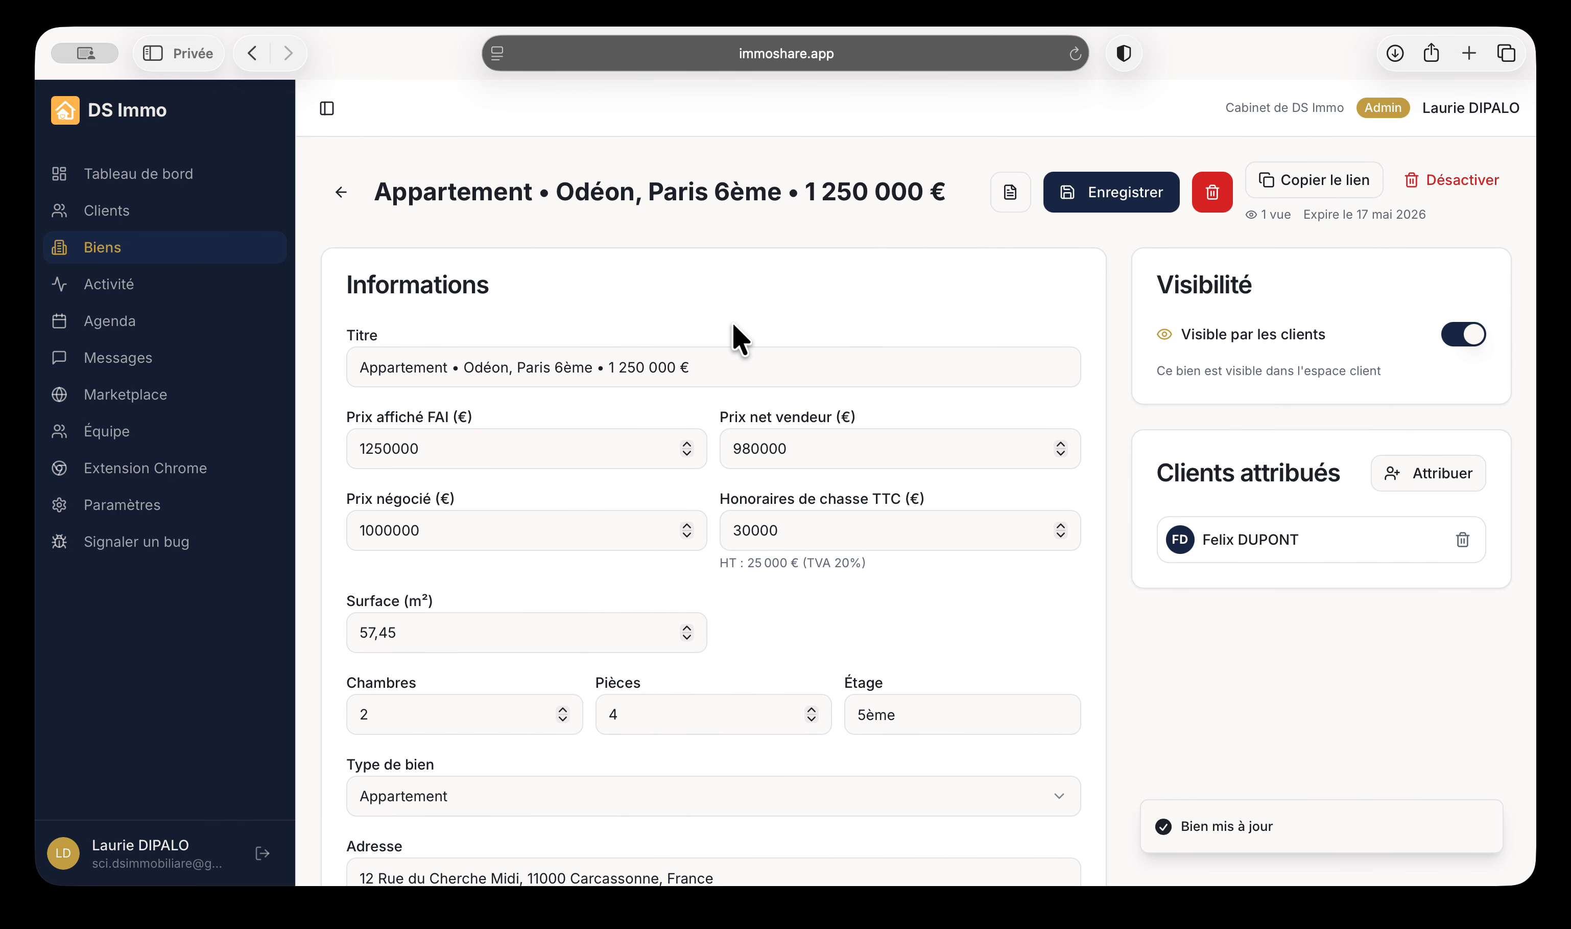
# Go from the property list to the client's profile and show its pipeline key dates
pyautogui.click(342, 192)
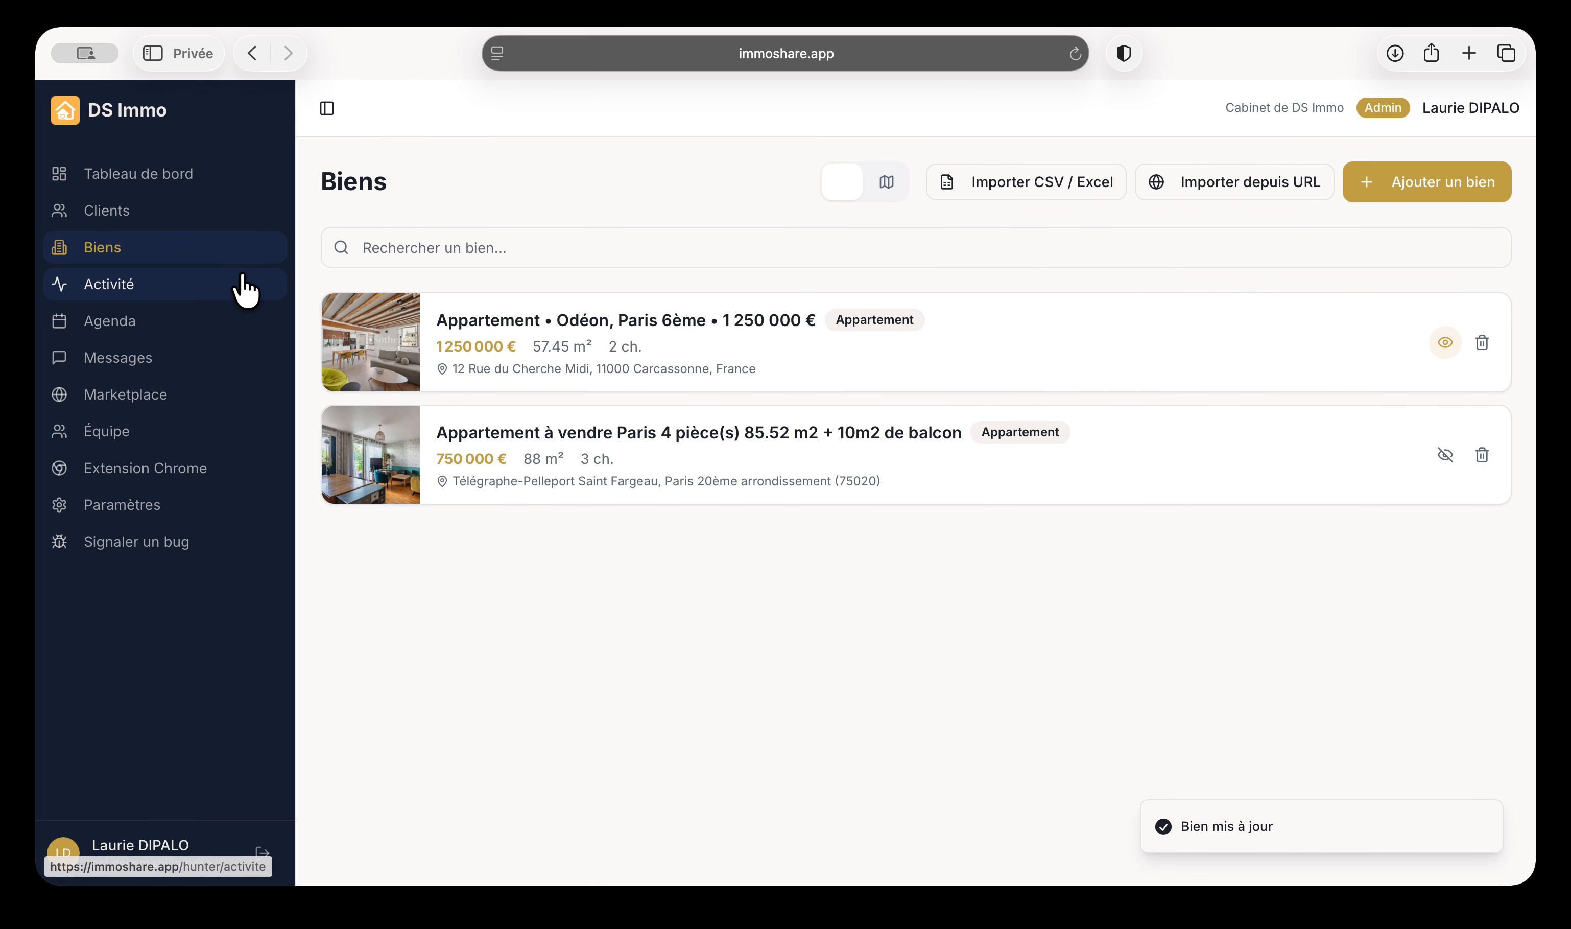
pyautogui.click(131, 210)
pyautogui.click(465, 409)
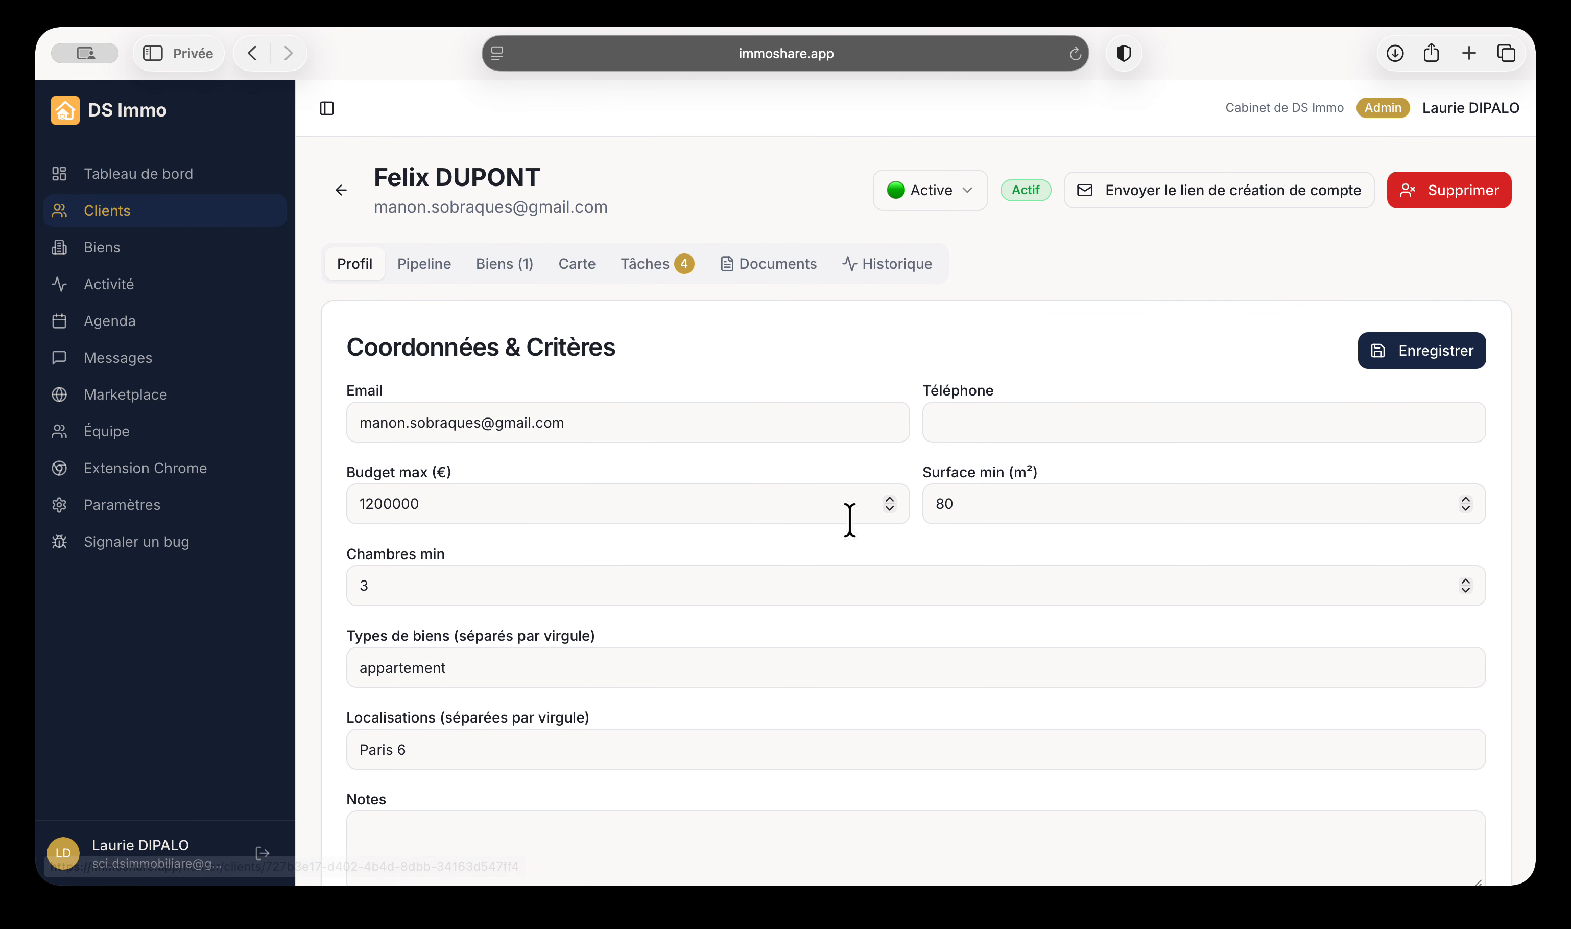
pyautogui.click(410, 272)
pyautogui.scroll(-10, 534, 452)
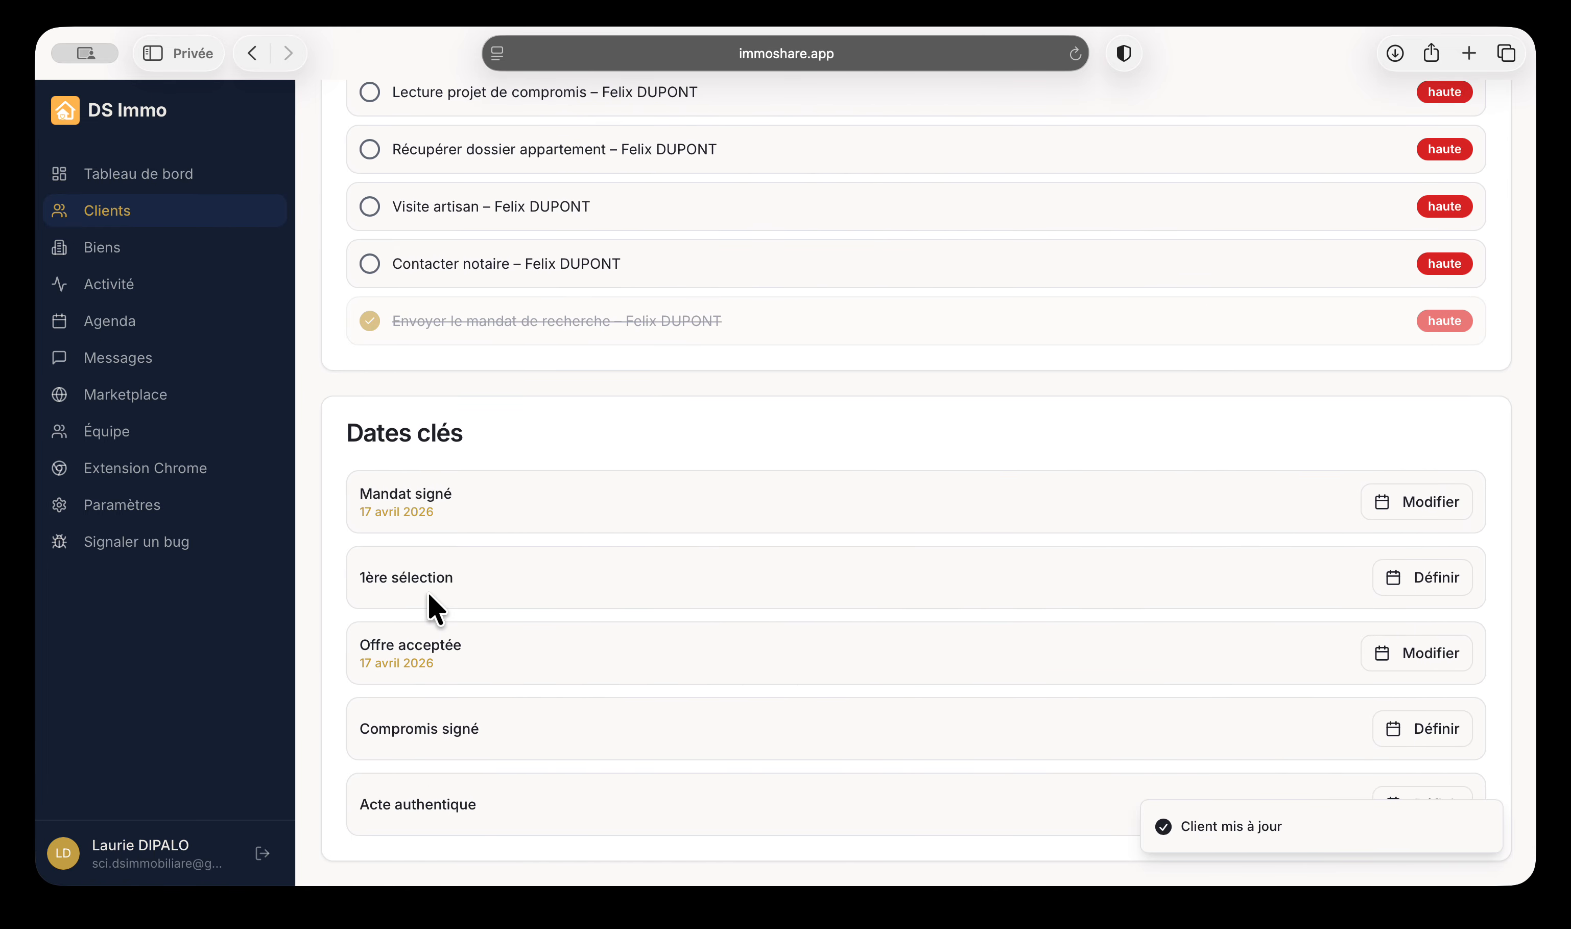
# Set Mandat signé to 1 April 2026 and 1ère sélection to 5 April 2026
pyautogui.click(1424, 577)
pyautogui.click(908, 564)
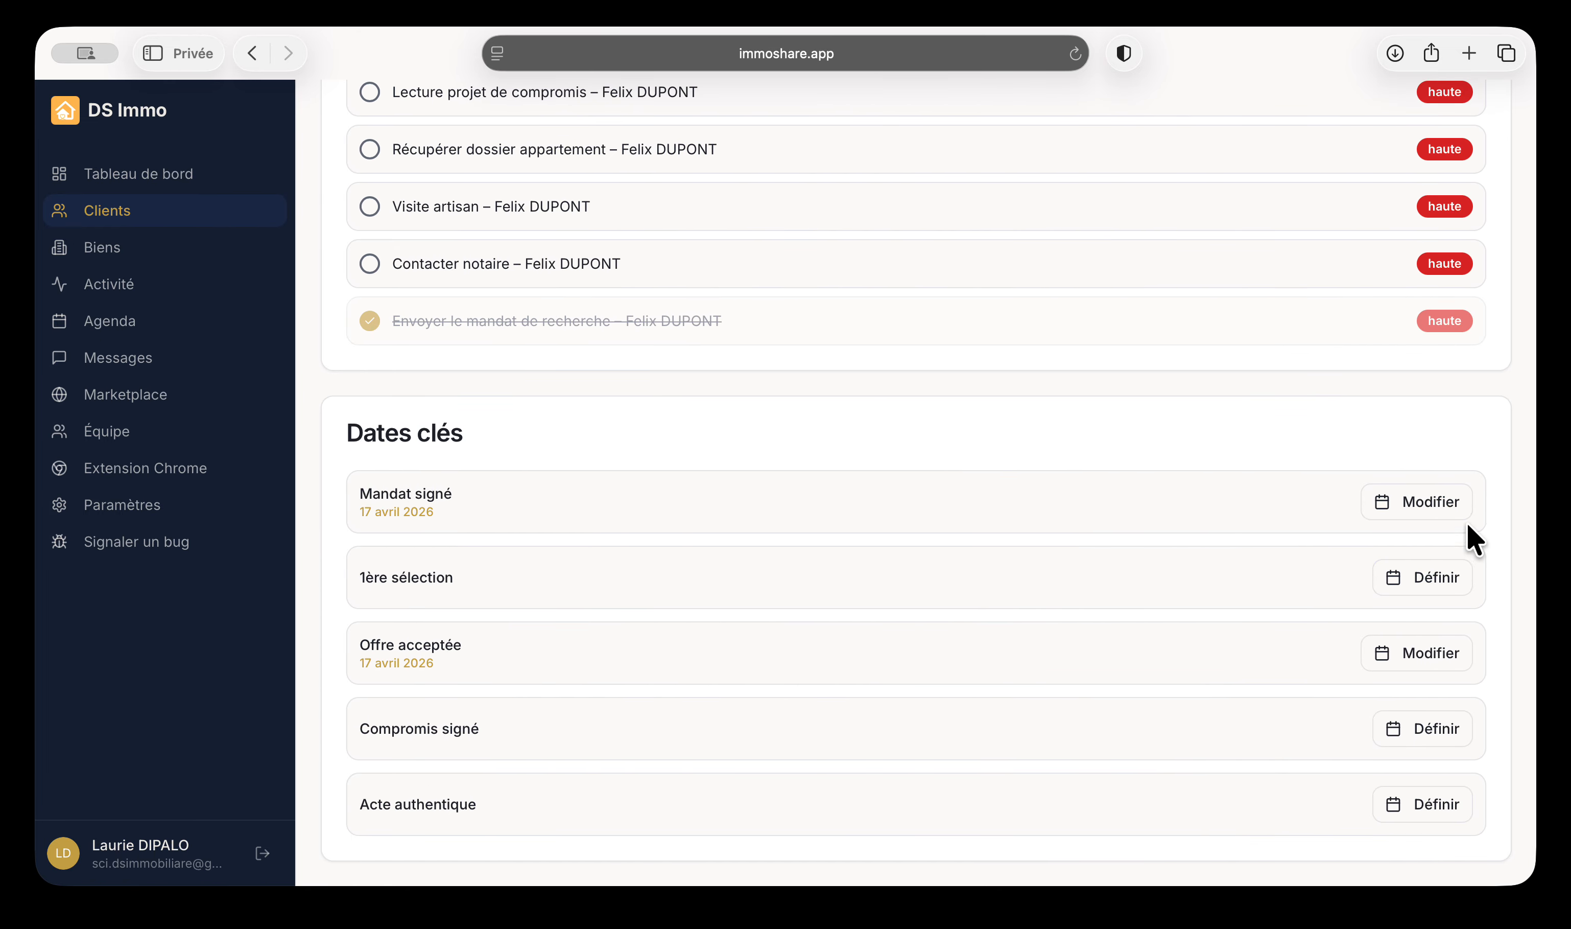
pyautogui.click(1397, 500)
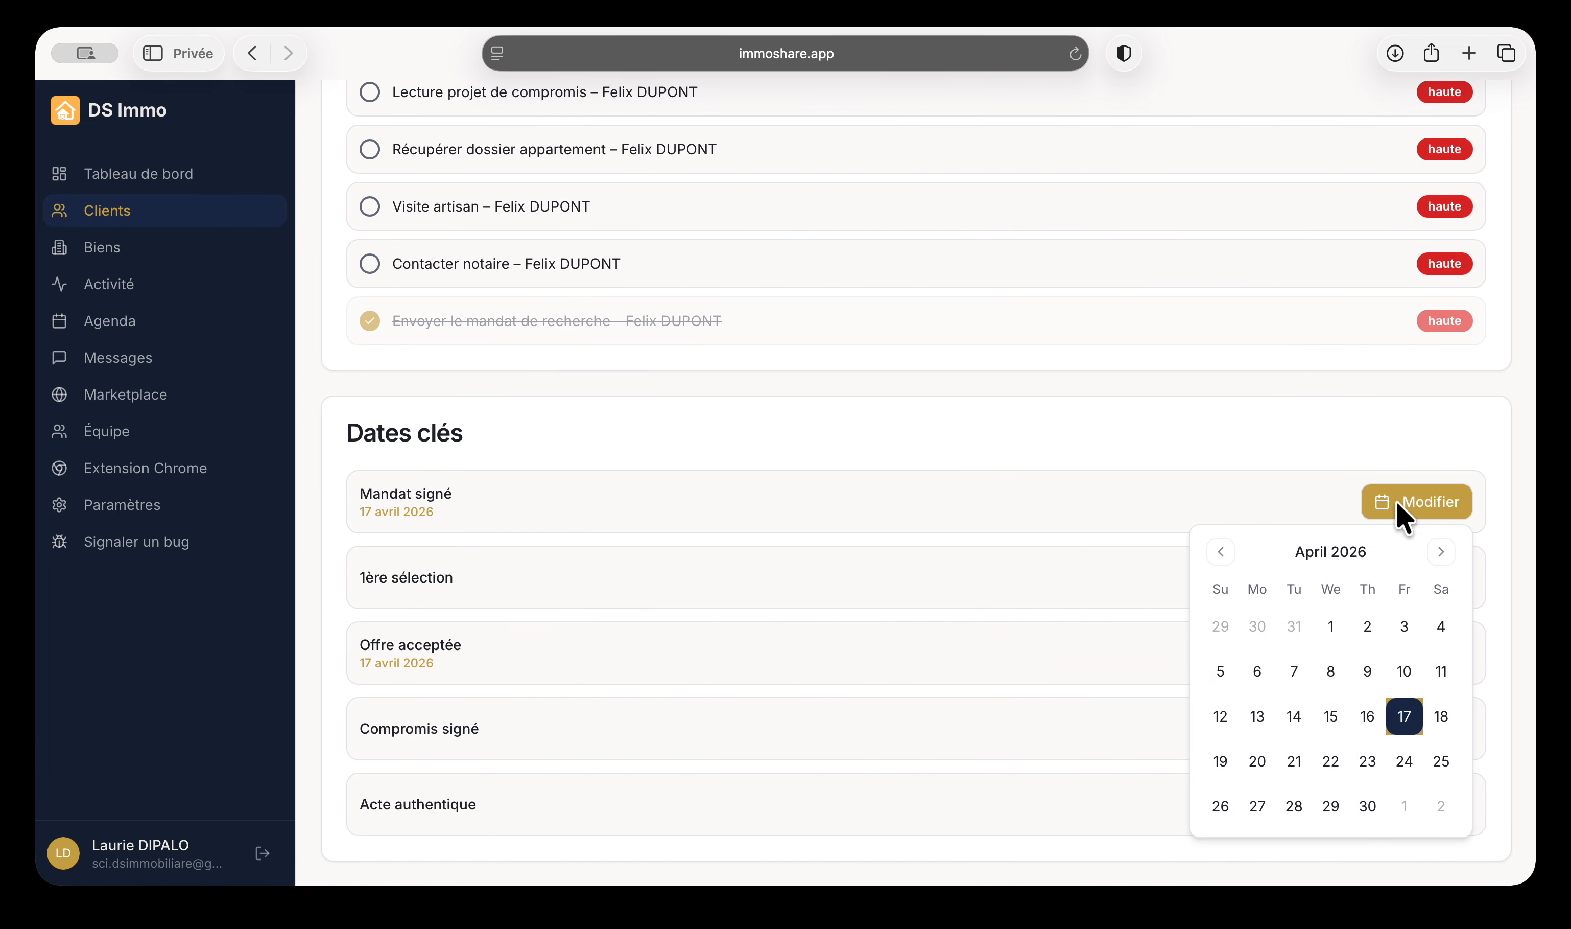
pyautogui.click(1330, 626)
pyautogui.click(708, 613)
pyautogui.click(1397, 577)
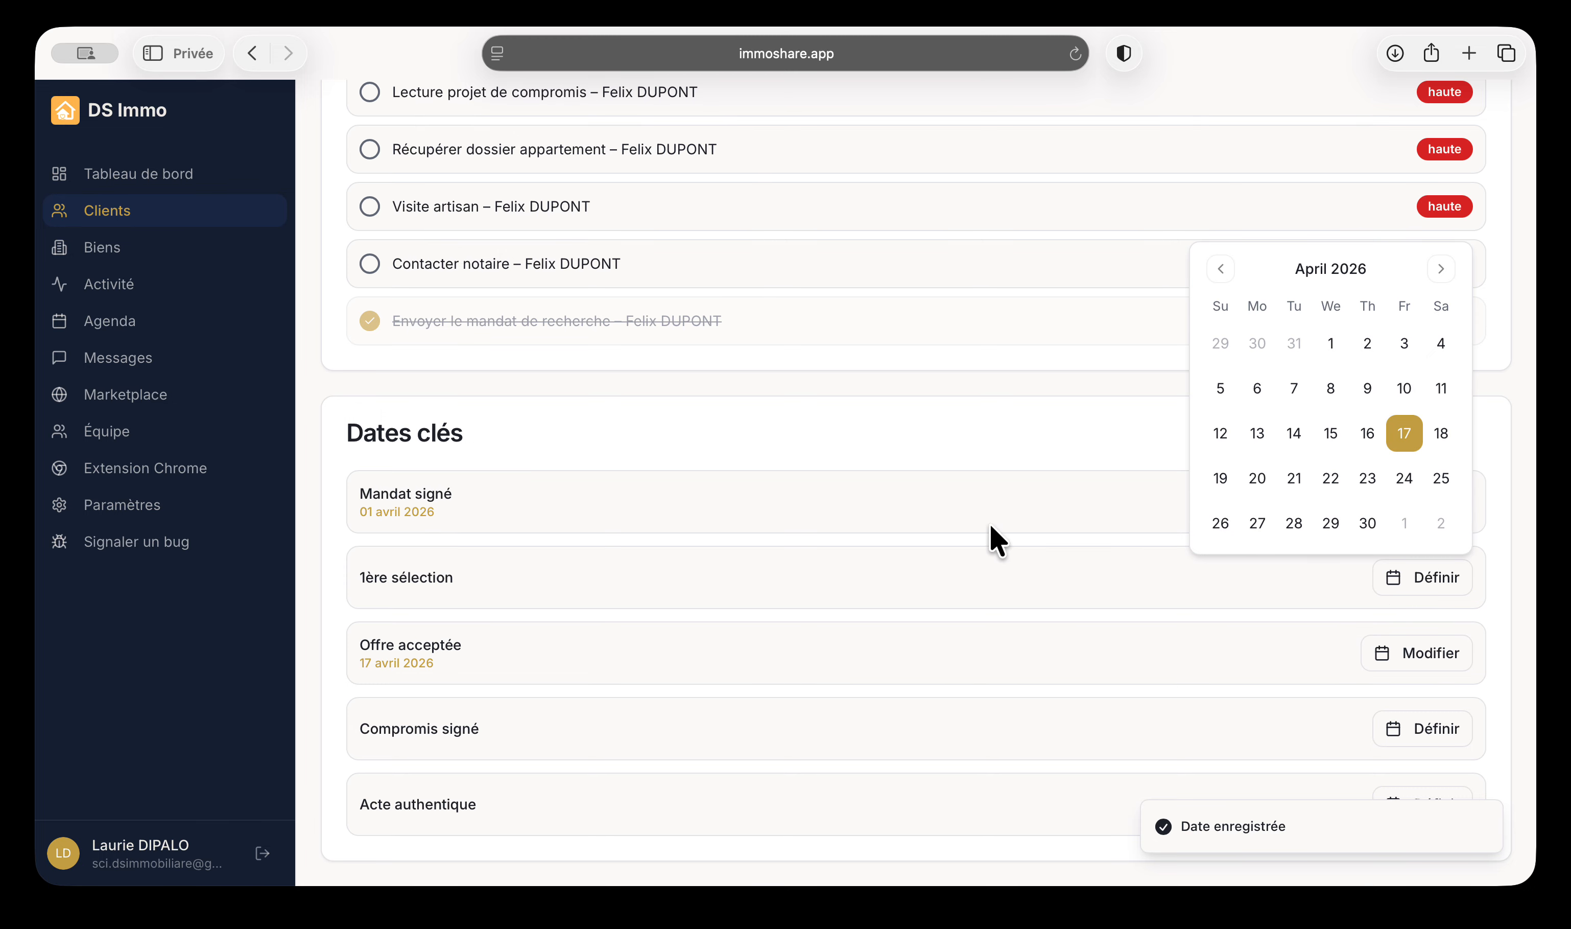
pyautogui.click(1220, 388)
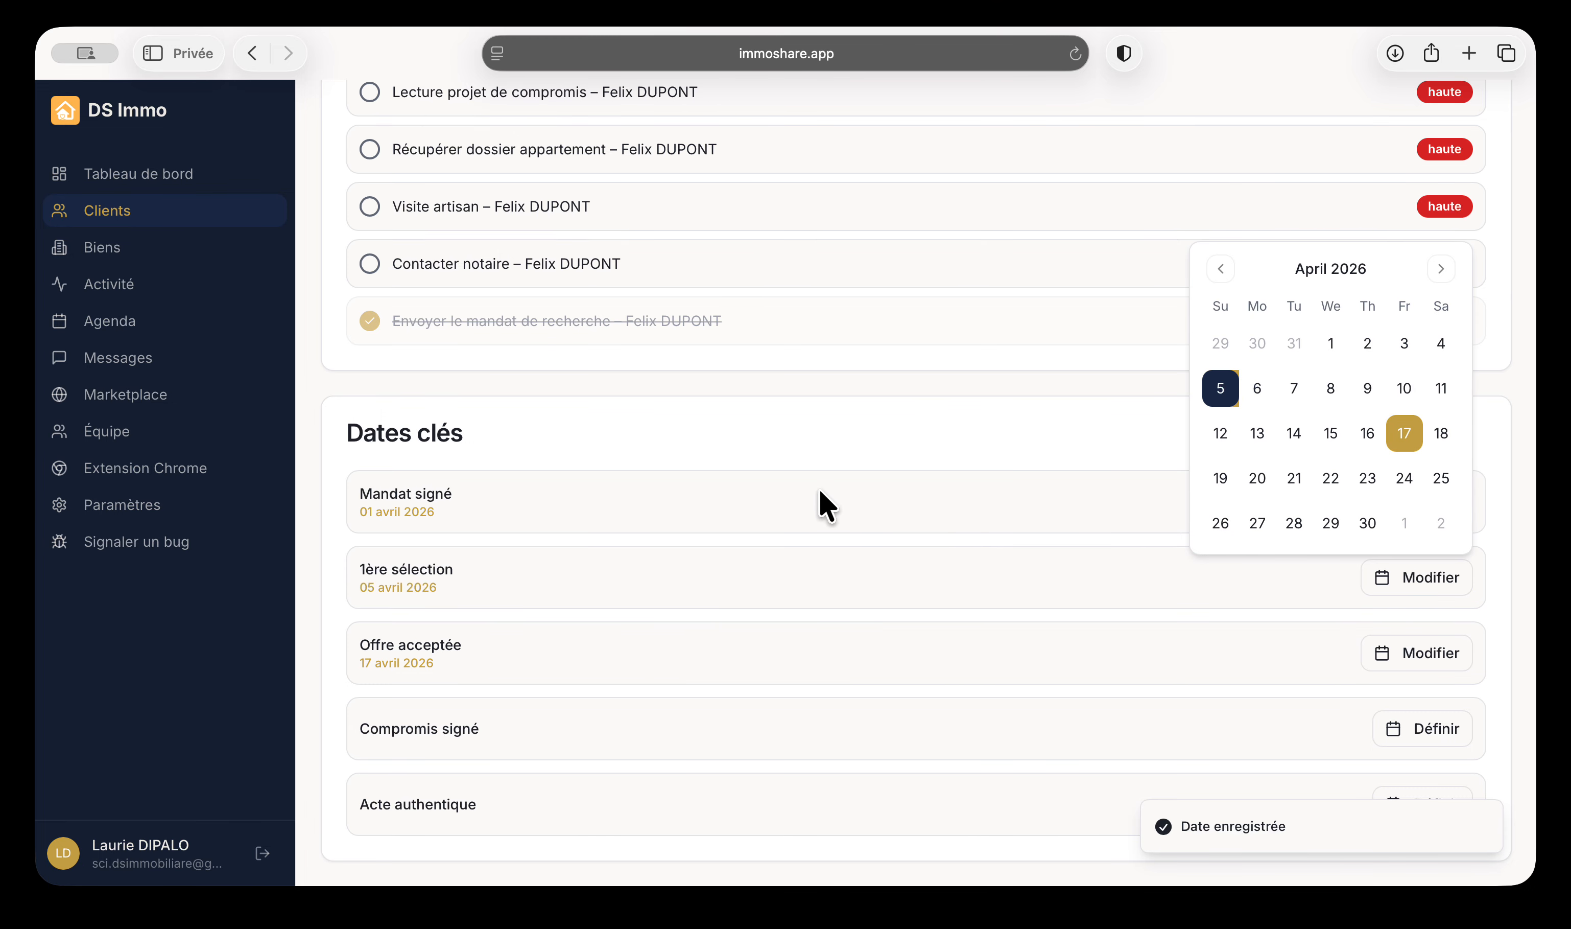
pyautogui.click(667, 652)
pyautogui.click(1410, 656)
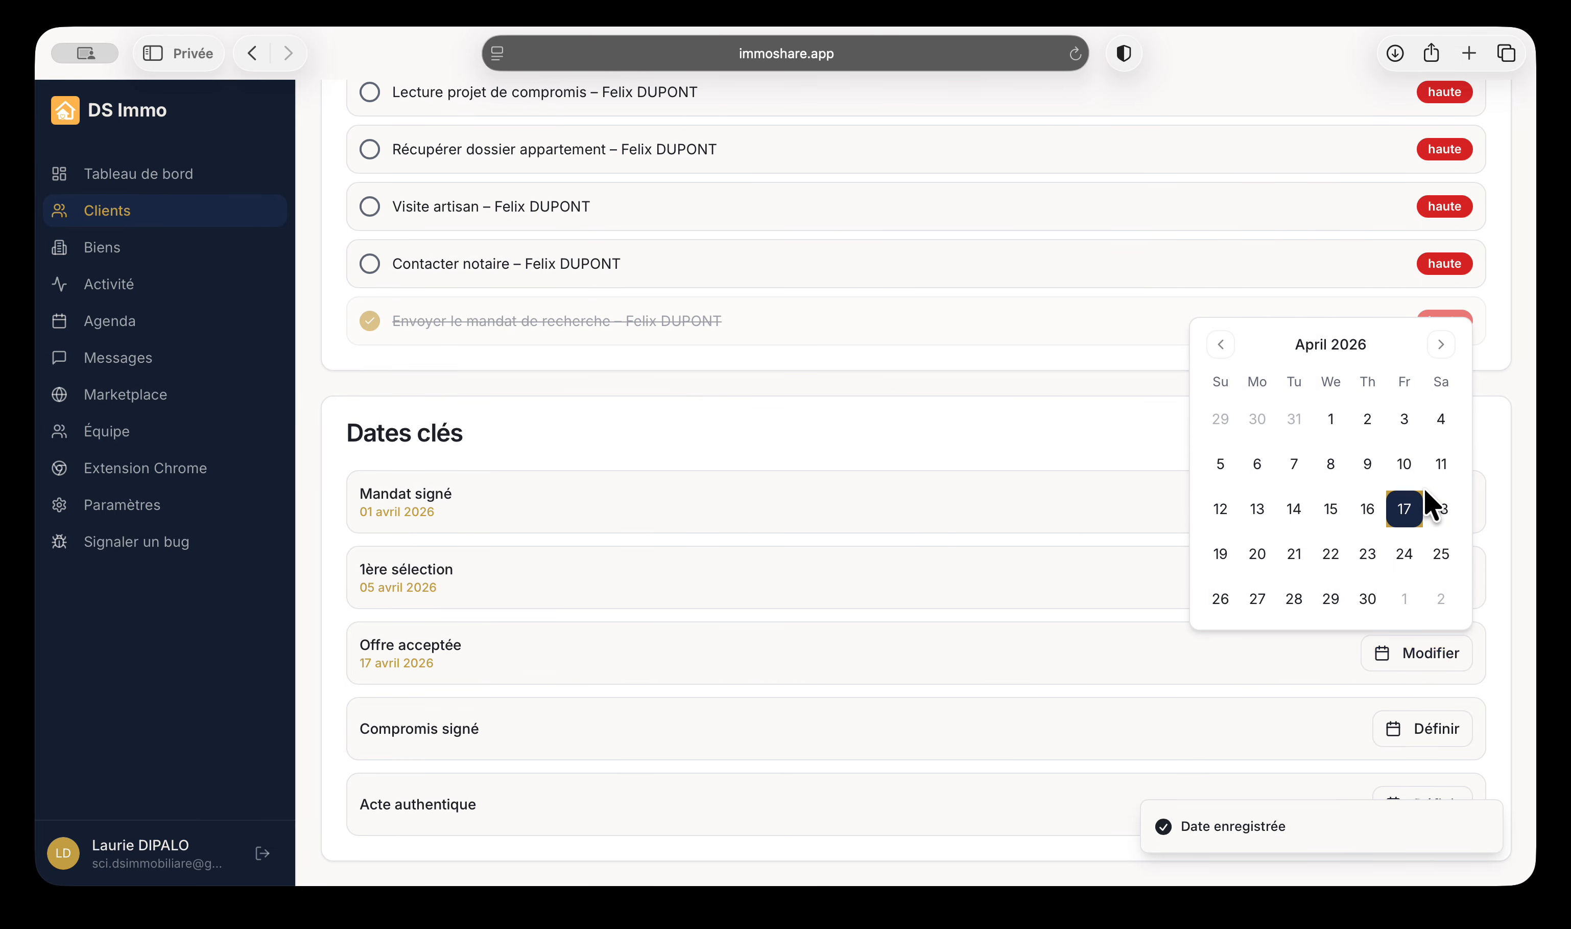
pyautogui.click(816, 744)
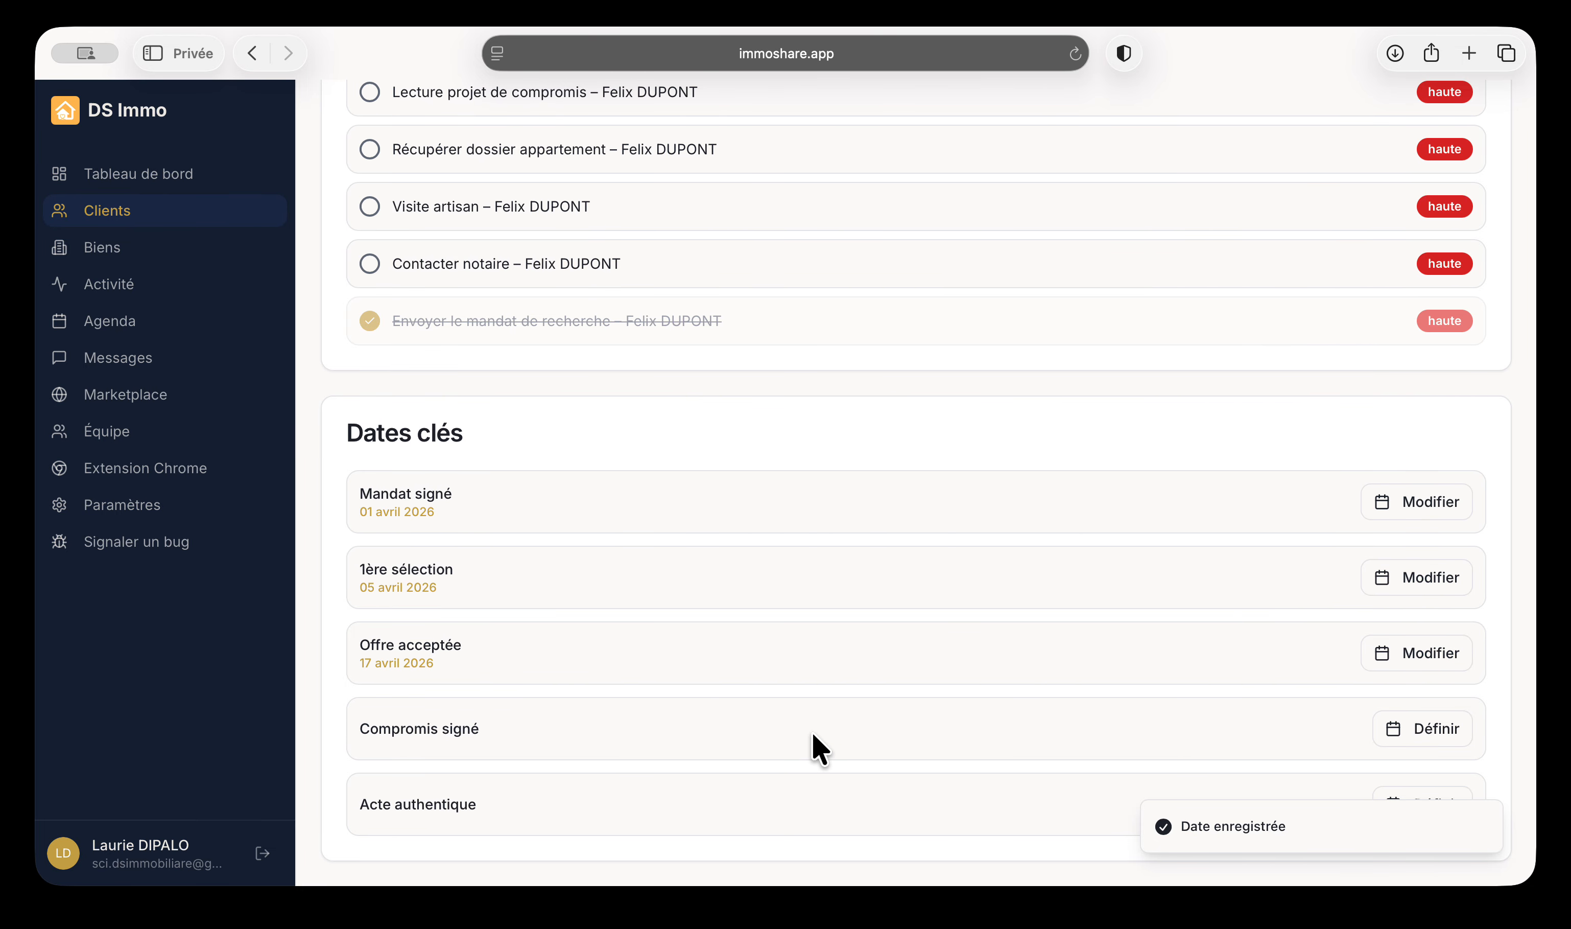
# Set the Compromis signé date to 17 mai 2026
pyautogui.click(1433, 734)
pyautogui.click(1441, 421)
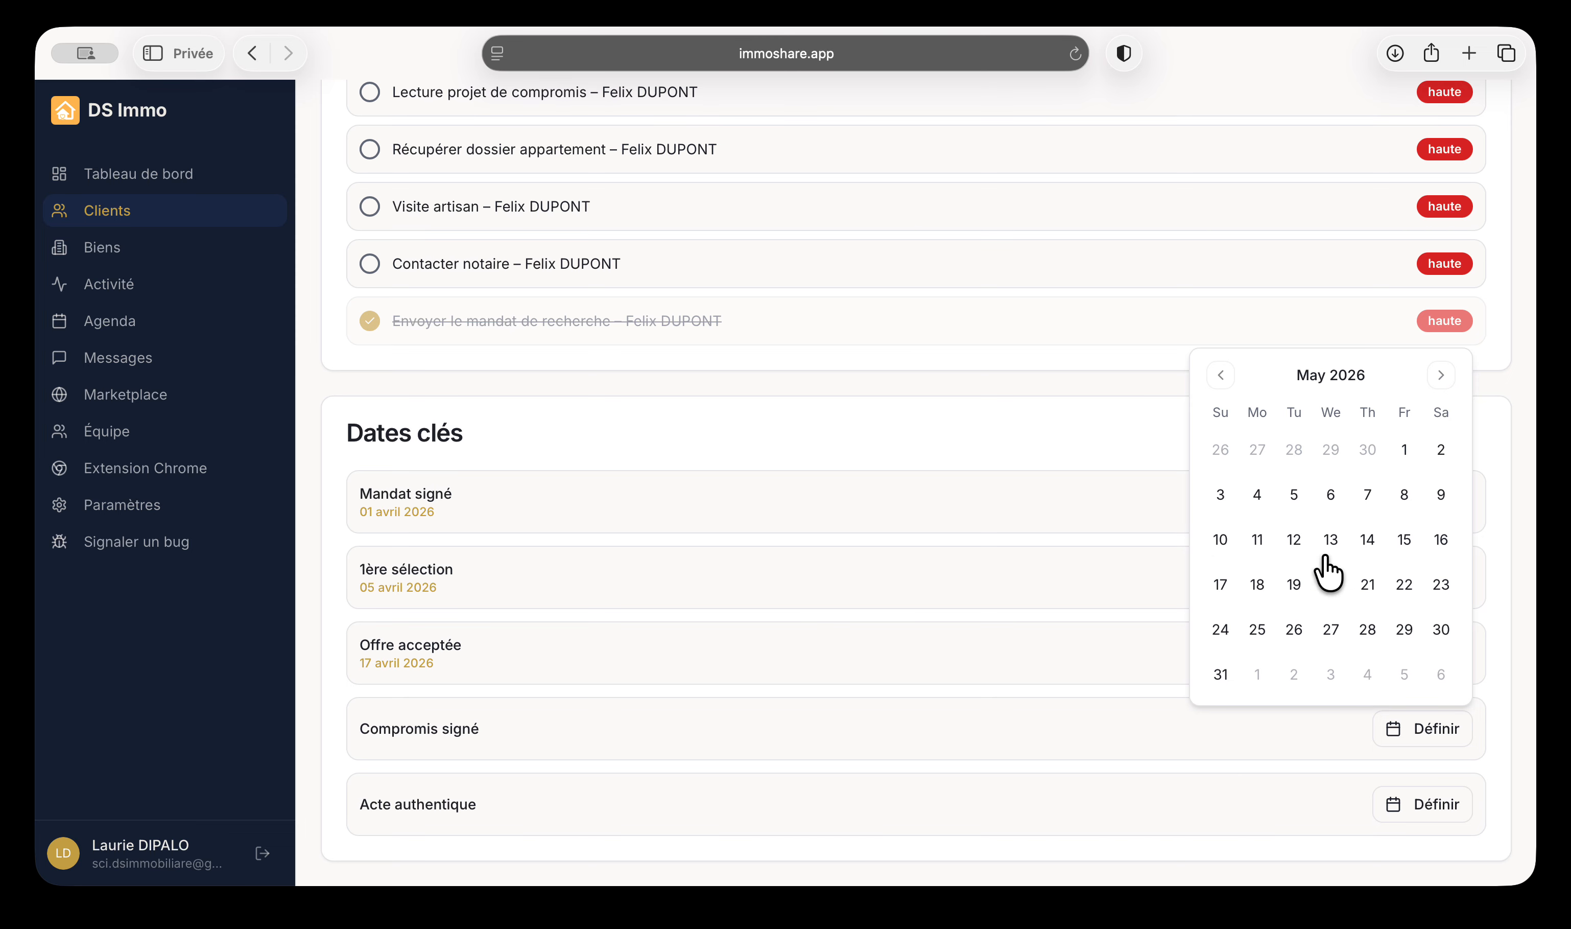
pyautogui.click(1220, 584)
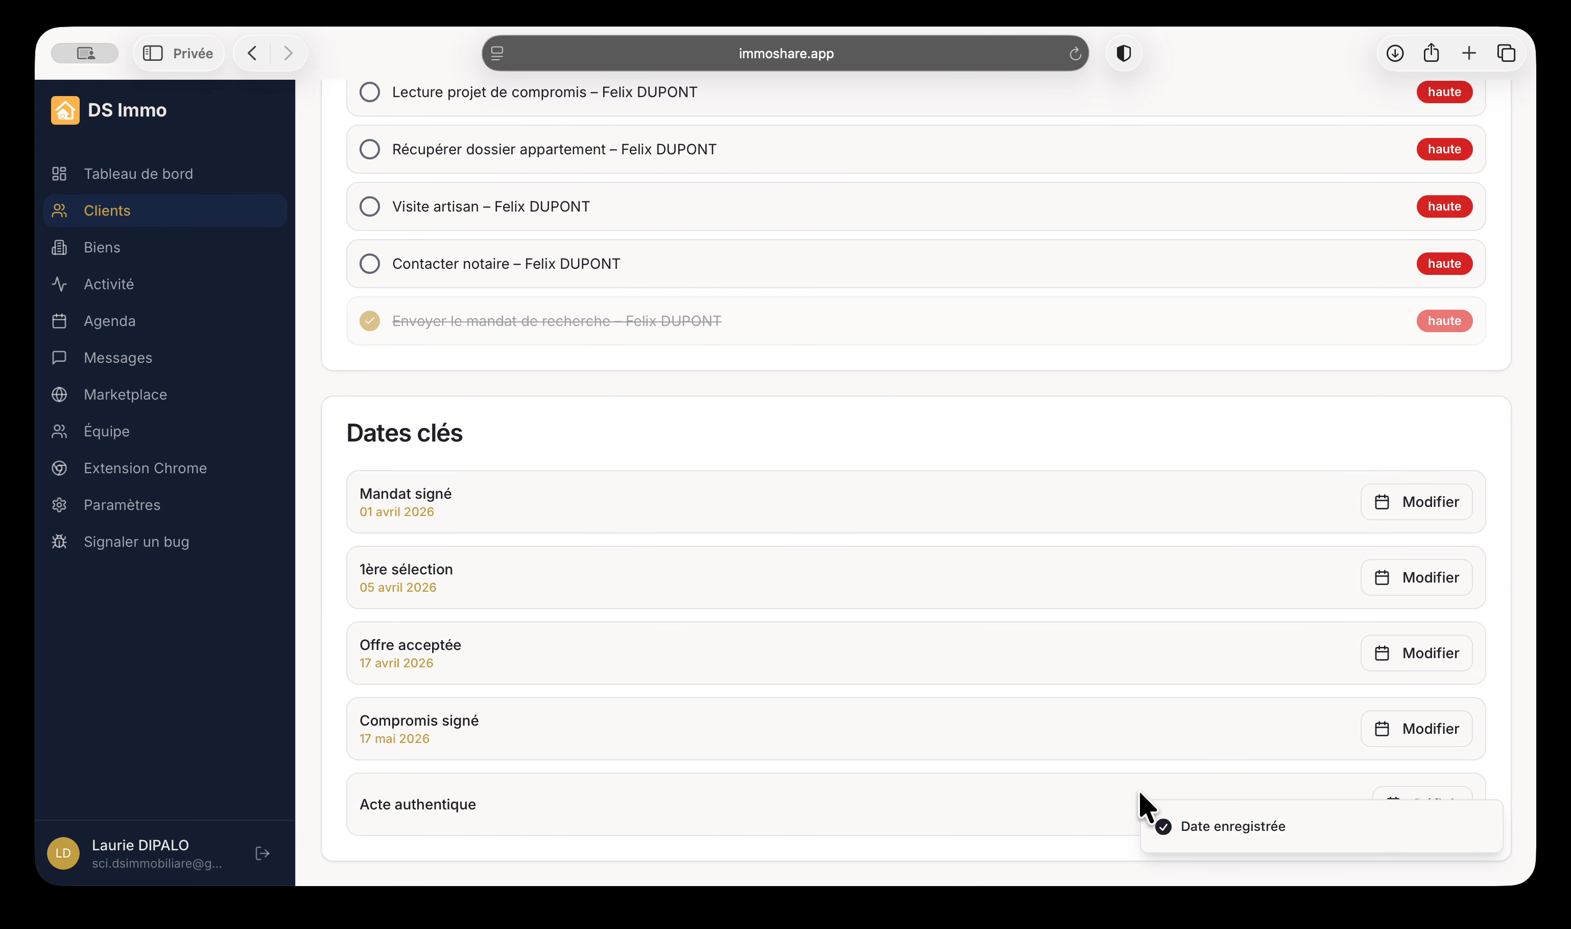
pyautogui.scroll(6, 1442, 793)
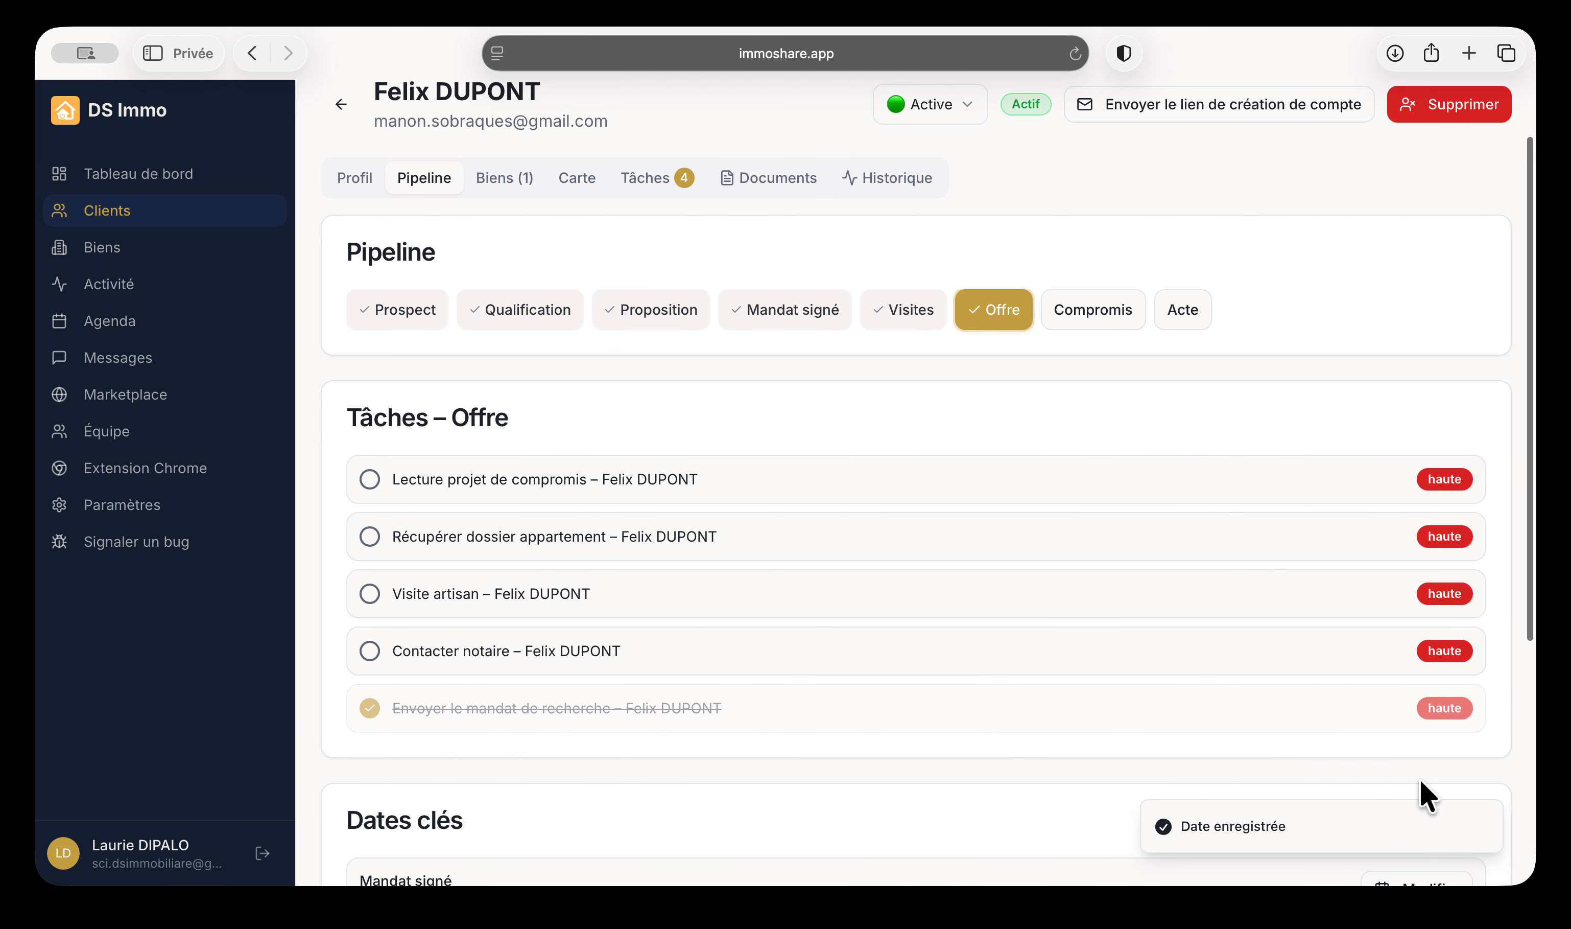
pyautogui.scroll(-7, 1421, 780)
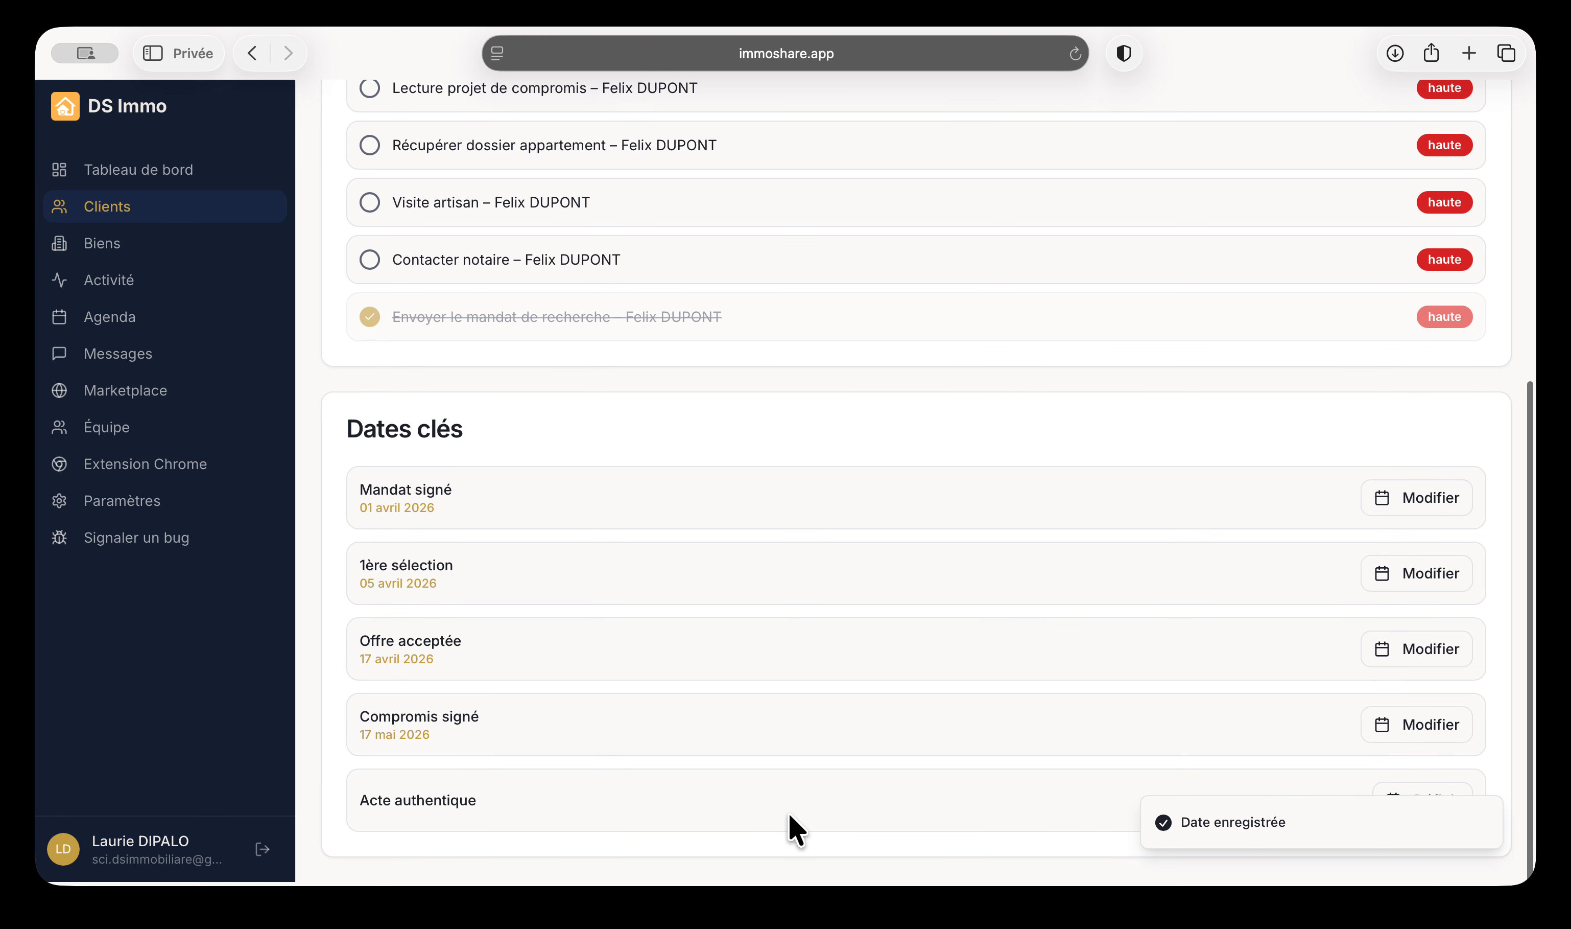
# Set the Acte authentique date to 17 août 2026
pyautogui.click(1432, 811)
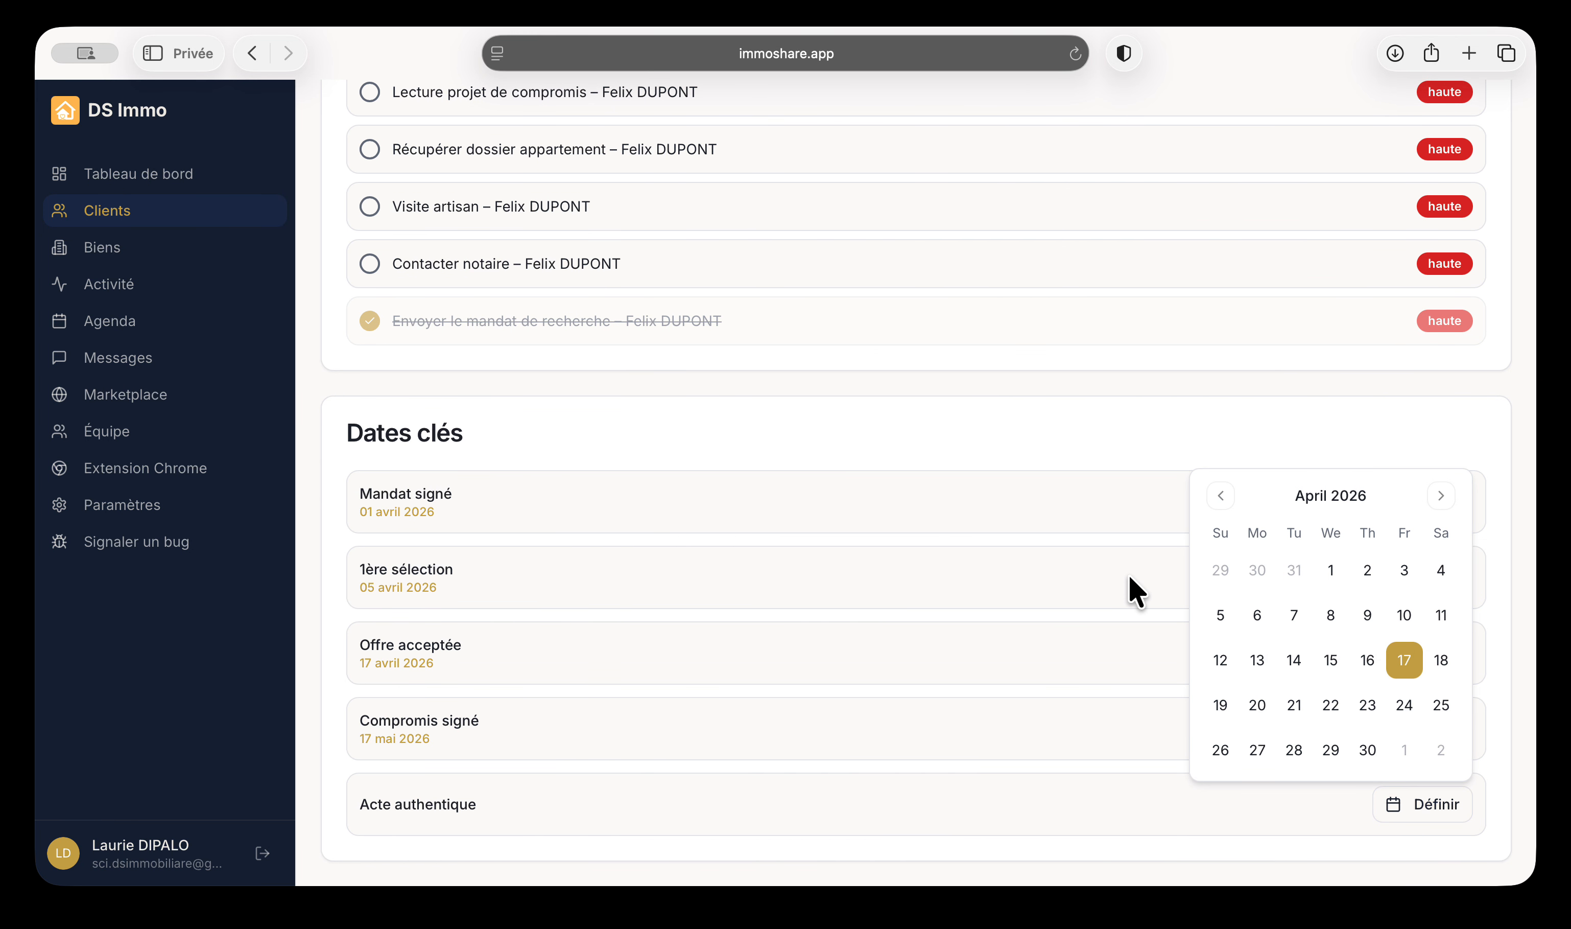
pyautogui.click(1440, 497)
pyautogui.click(1440, 454)
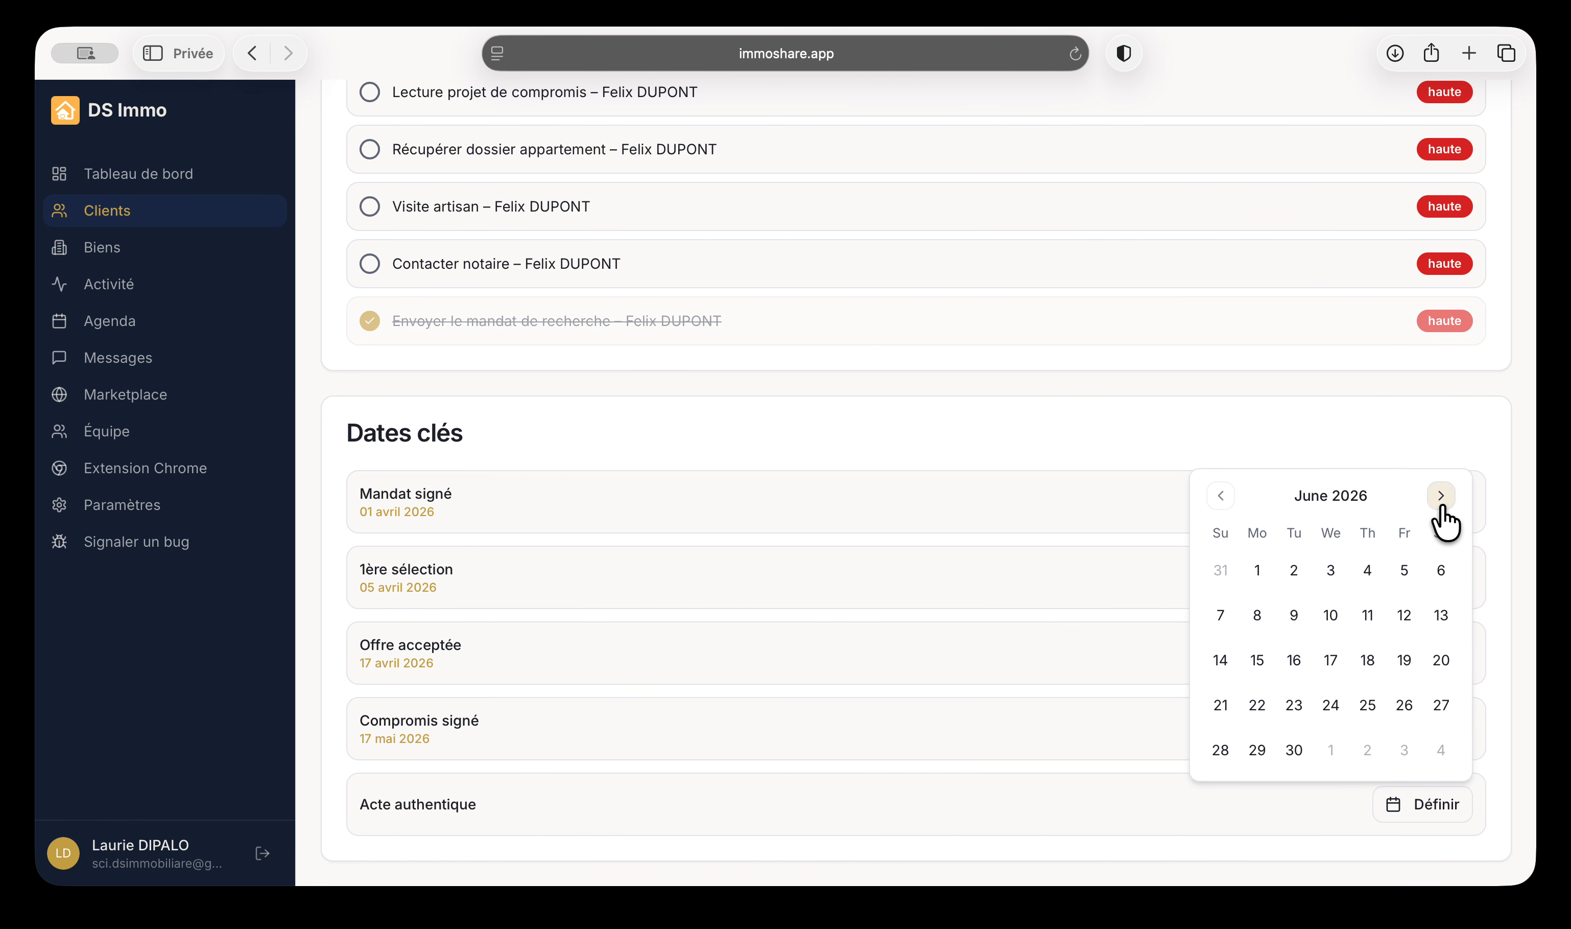
pyautogui.click(1440, 454)
pyautogui.click(1440, 454)
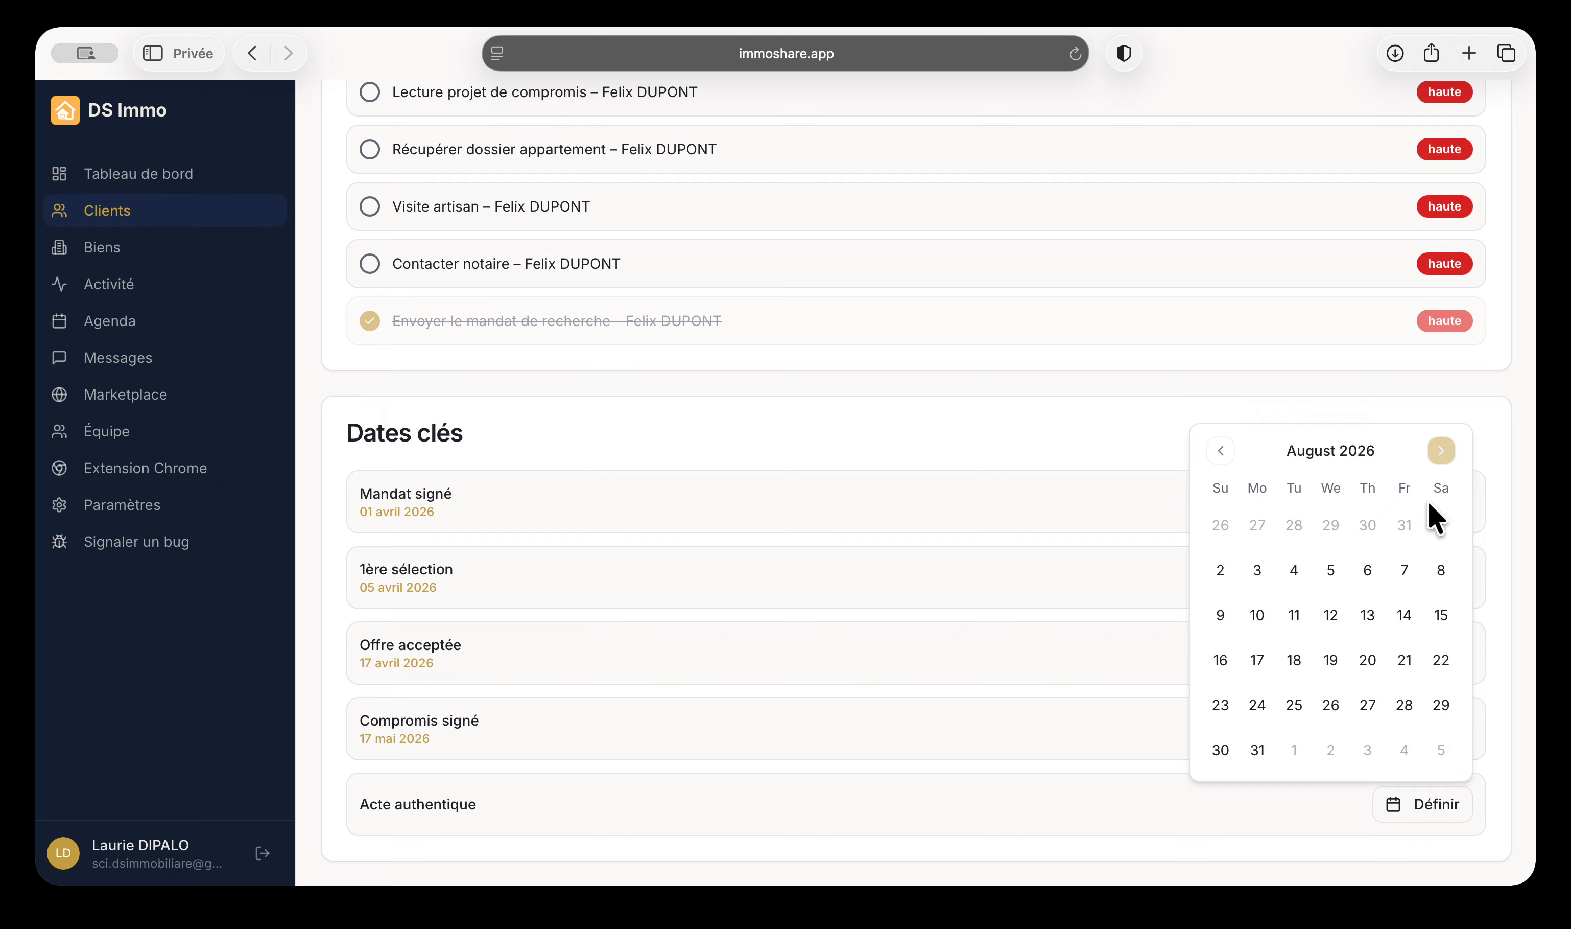
pyautogui.click(1257, 659)
pyautogui.click(674, 763)
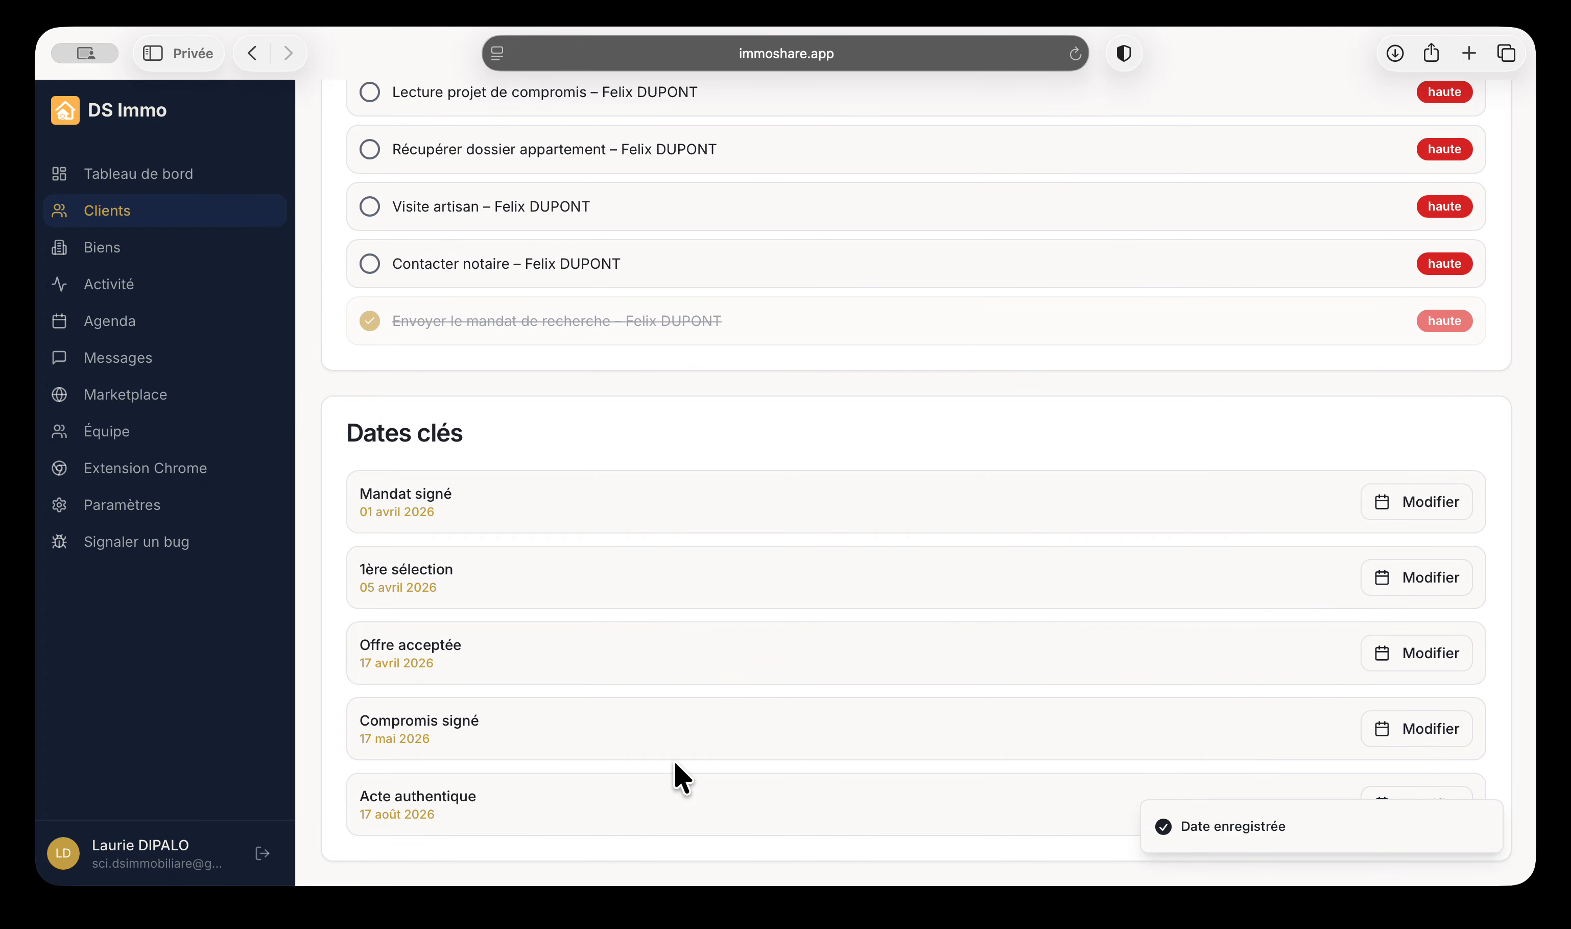
pyautogui.scroll(10, 675, 772)
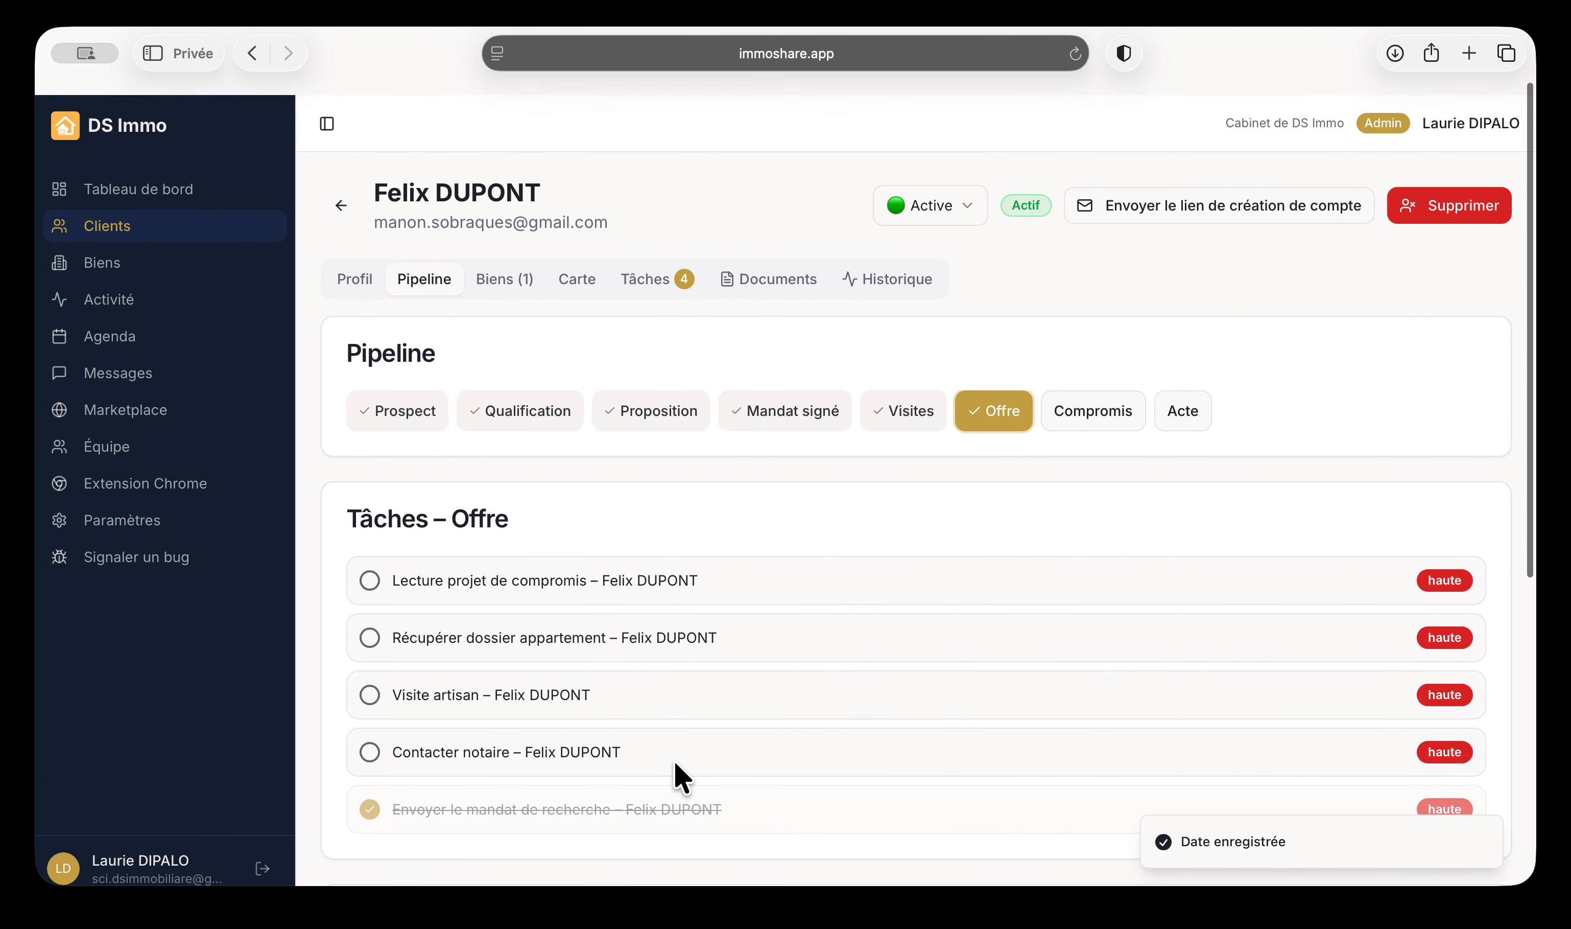
# Go through the dashboard, properties and clients to the client's pipeline stages
pyautogui.click(145, 191)
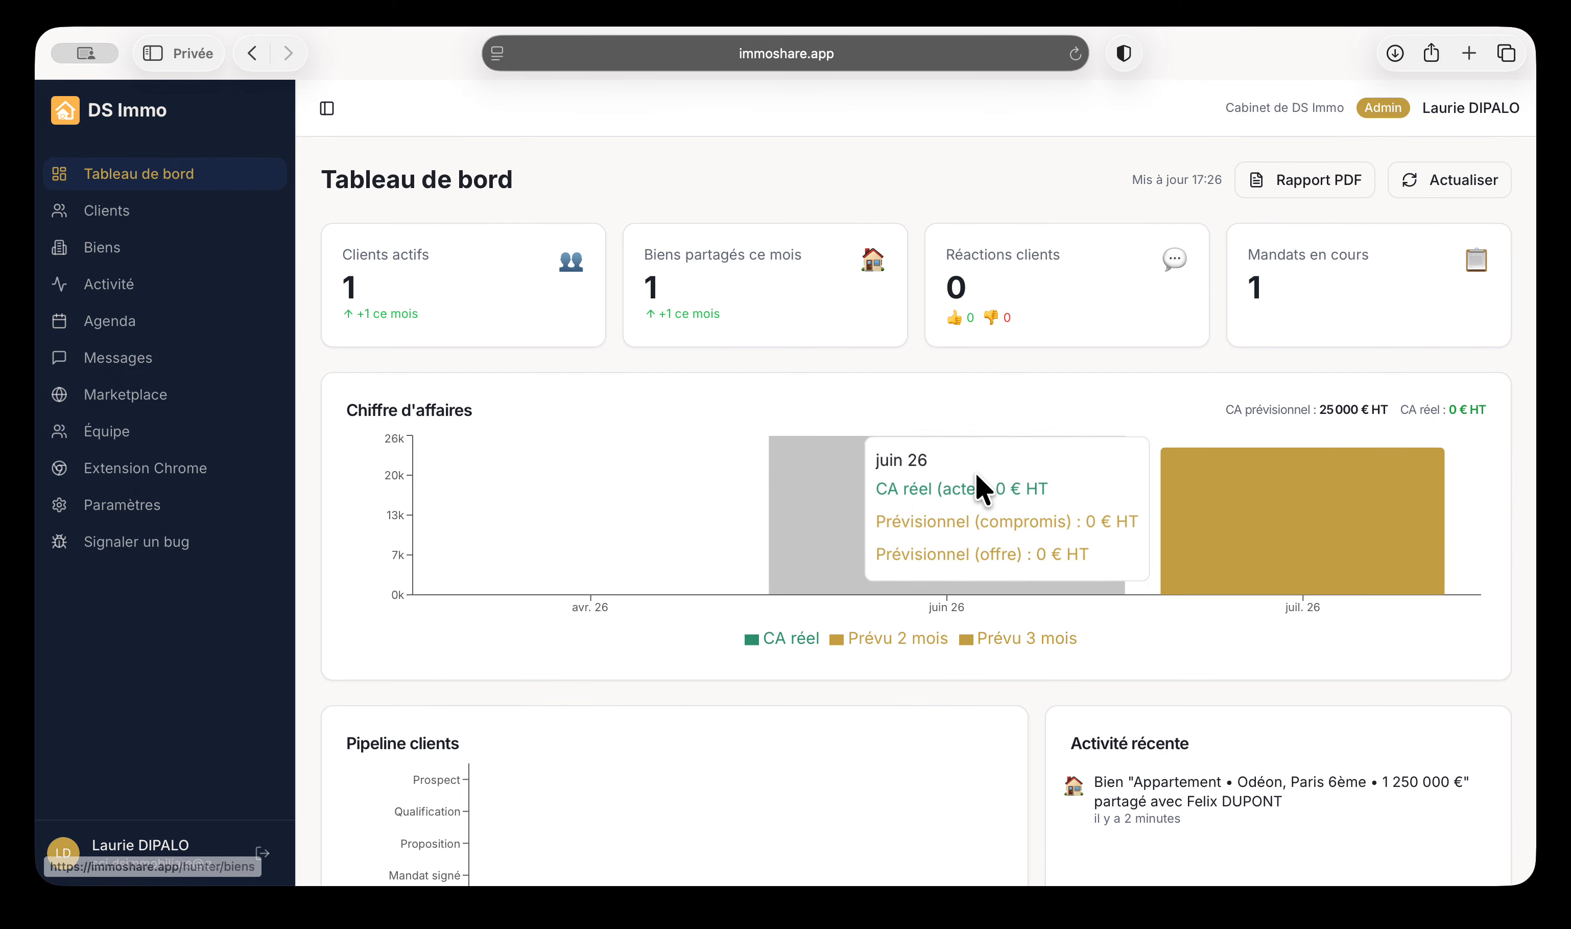
pyautogui.moveTo(1347, 502)
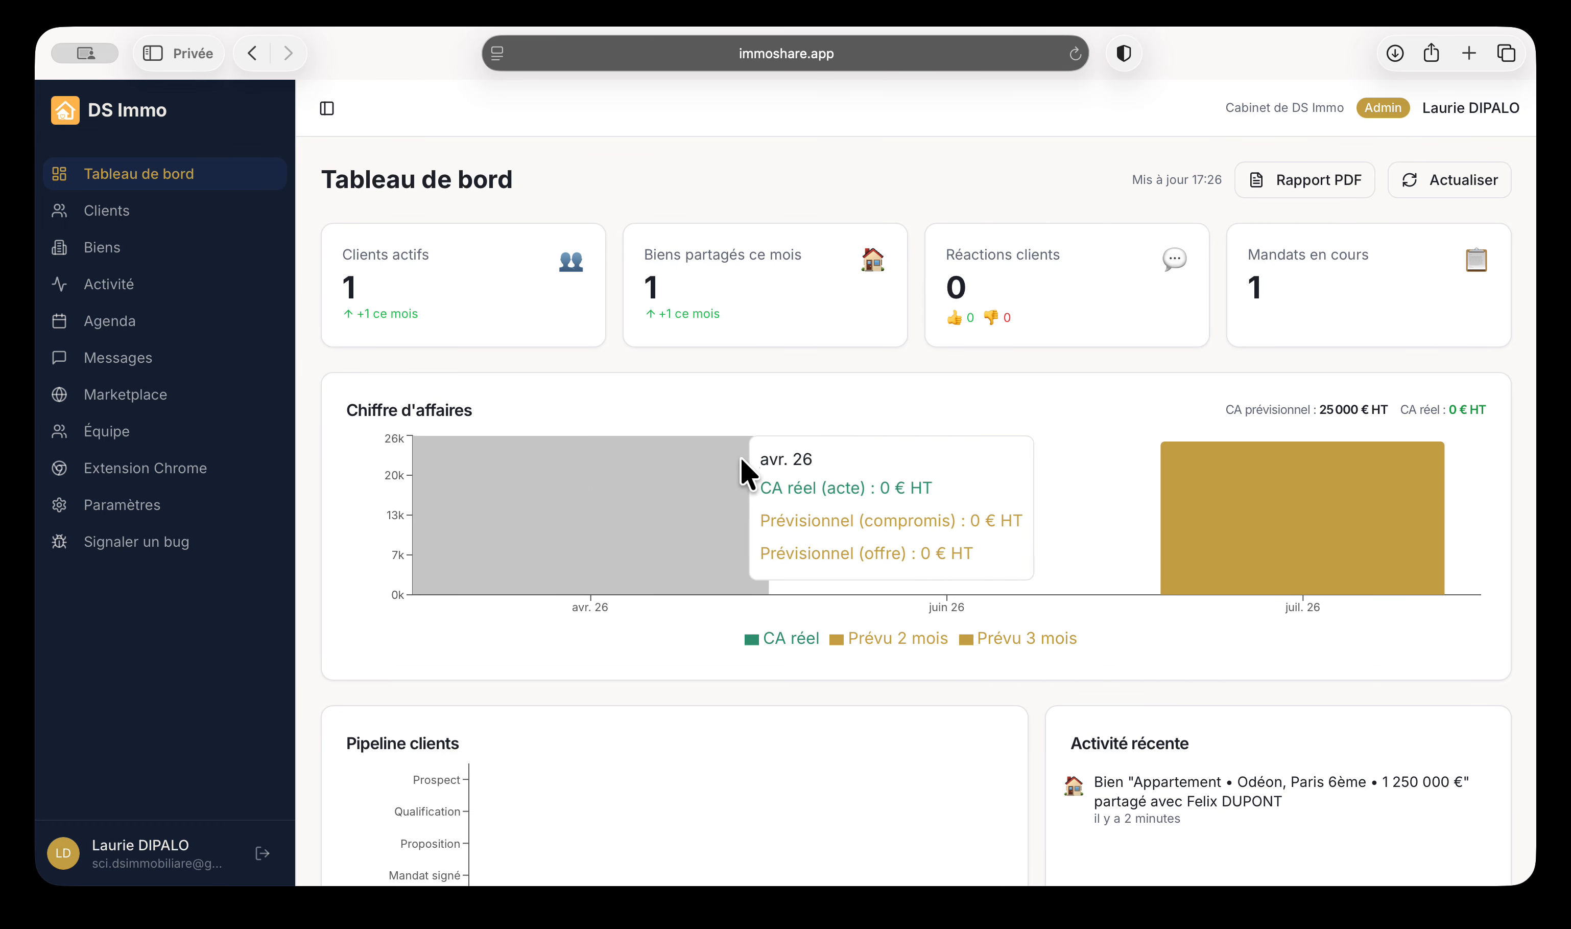
pyautogui.click(98, 249)
pyautogui.click(109, 215)
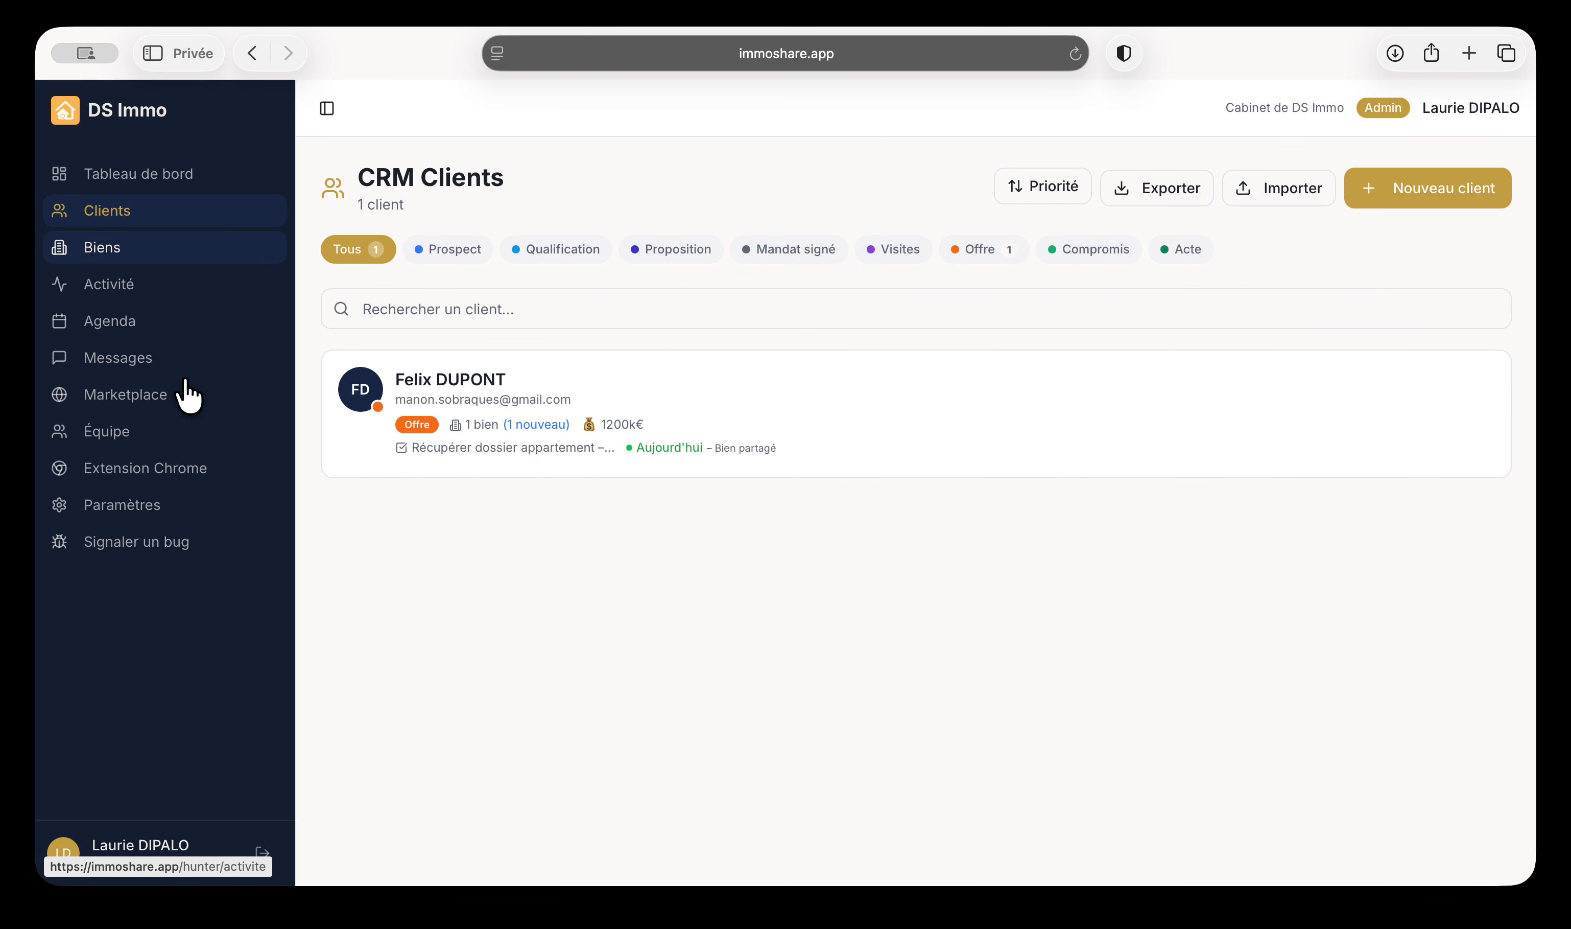
pyautogui.click(628, 443)
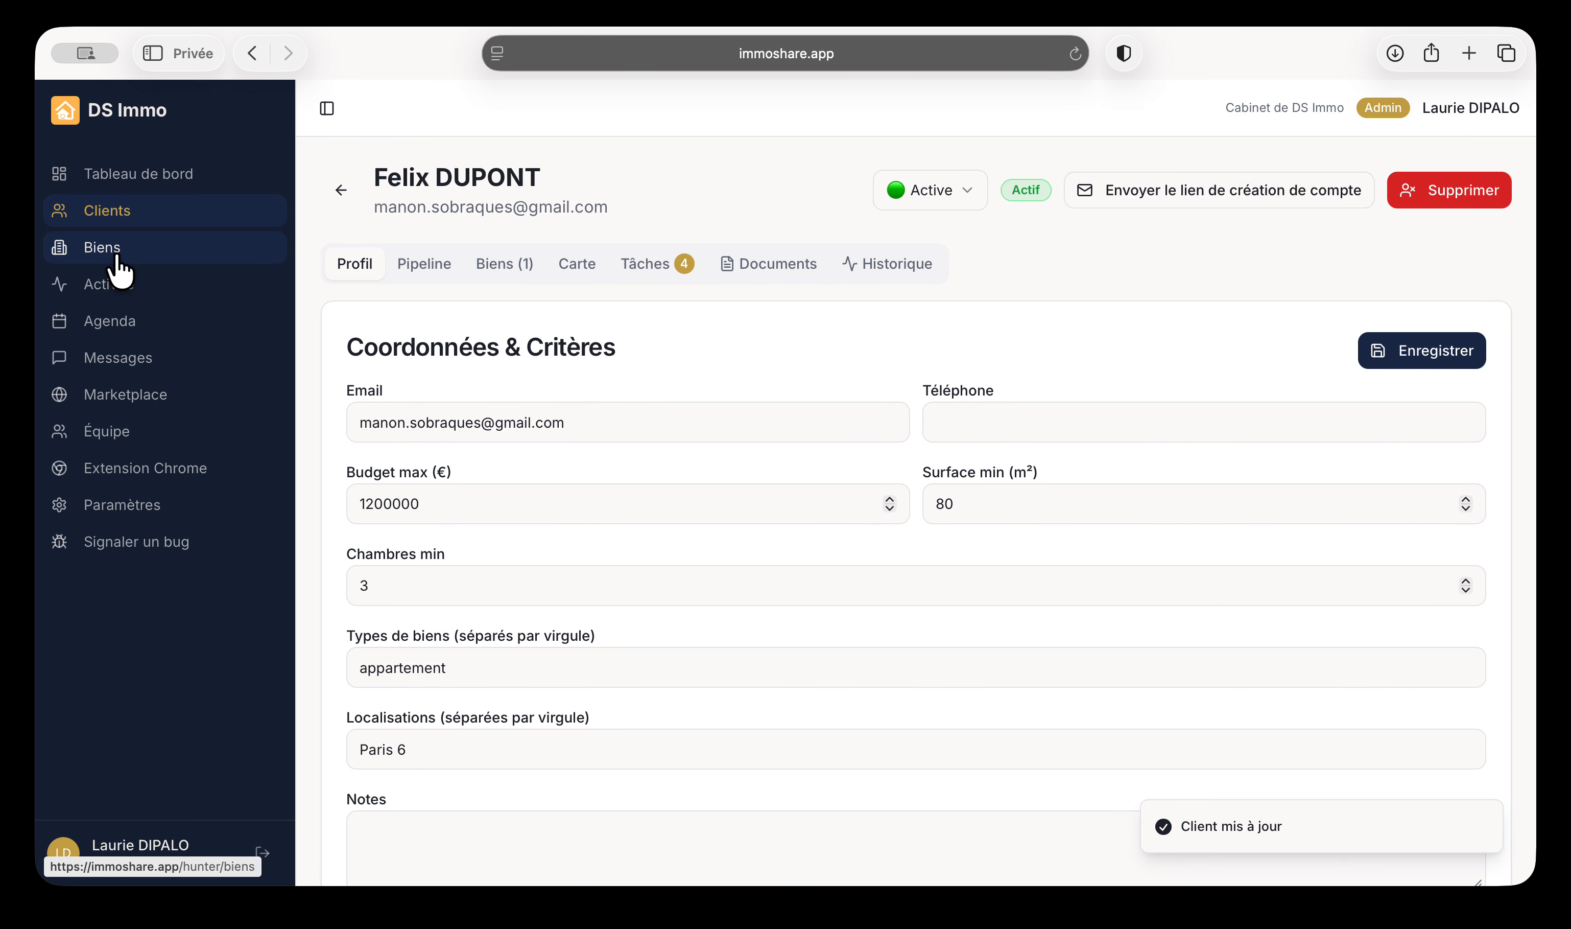
pyautogui.click(424, 267)
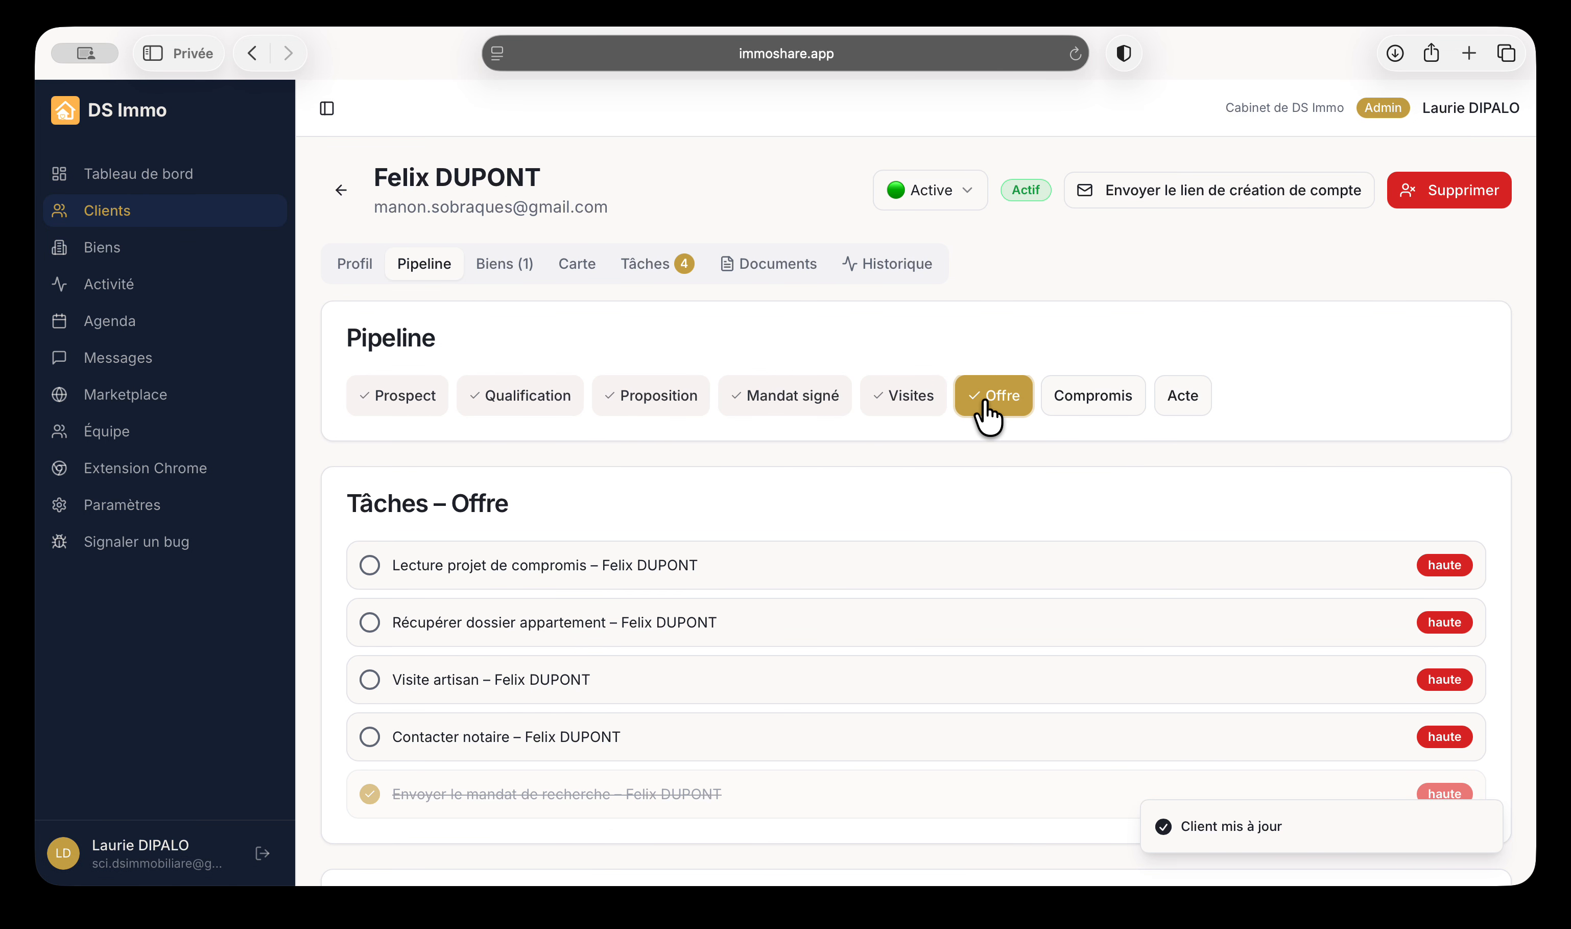
# Open the client activity feed and filter it to appointments
pyautogui.click(113, 284)
pyautogui.scroll(-5, 548, 692)
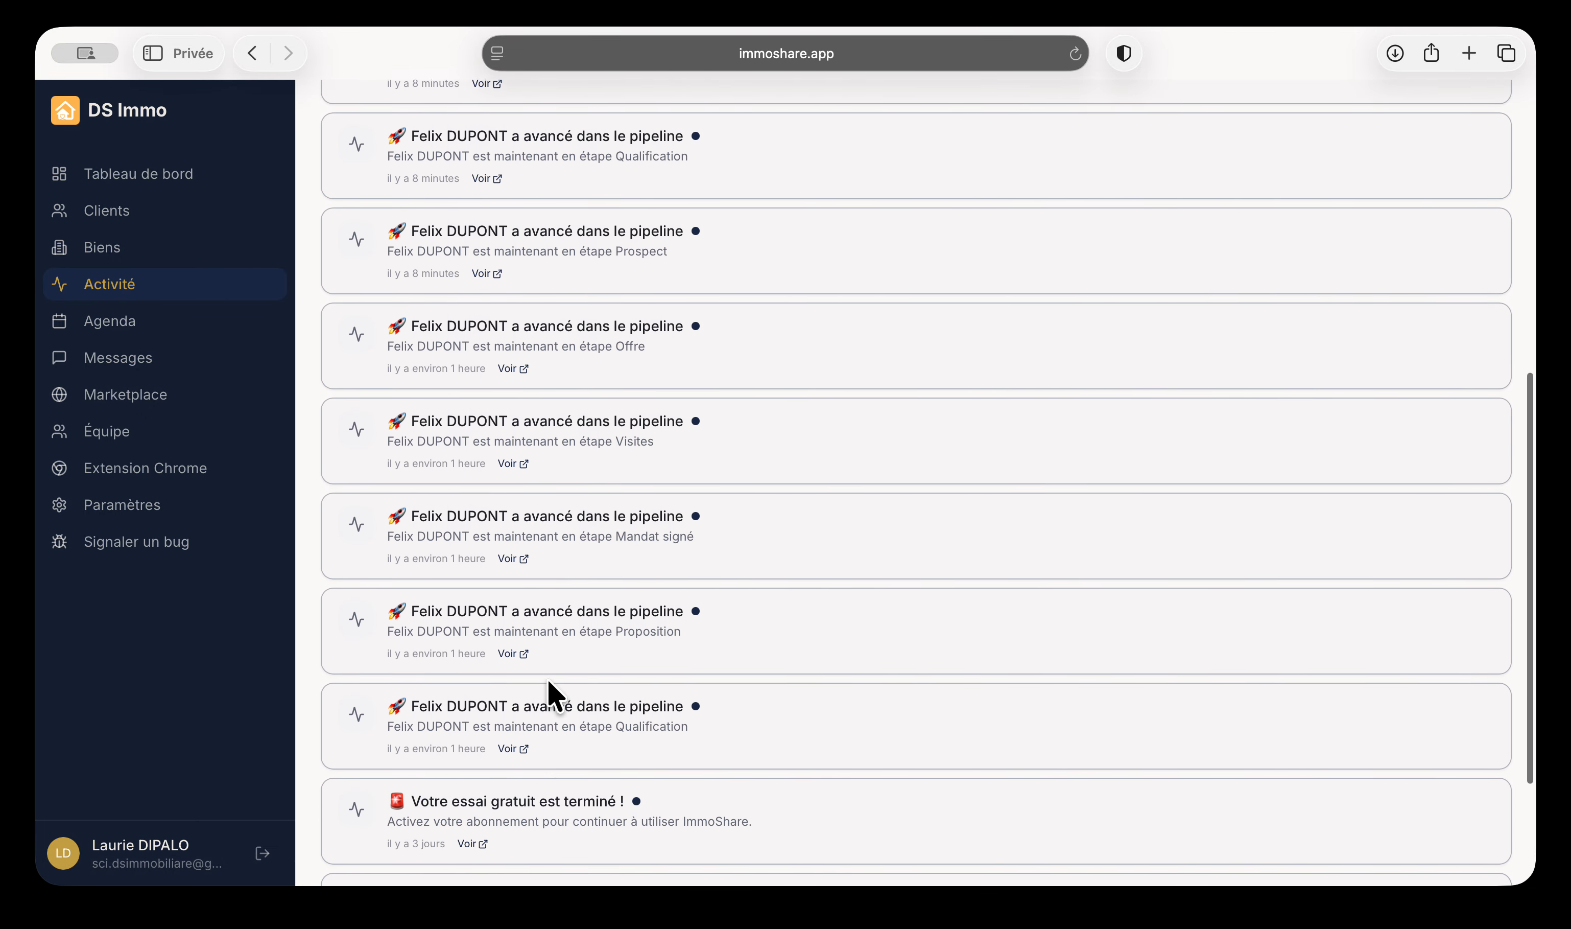
pyautogui.scroll(5, 549, 692)
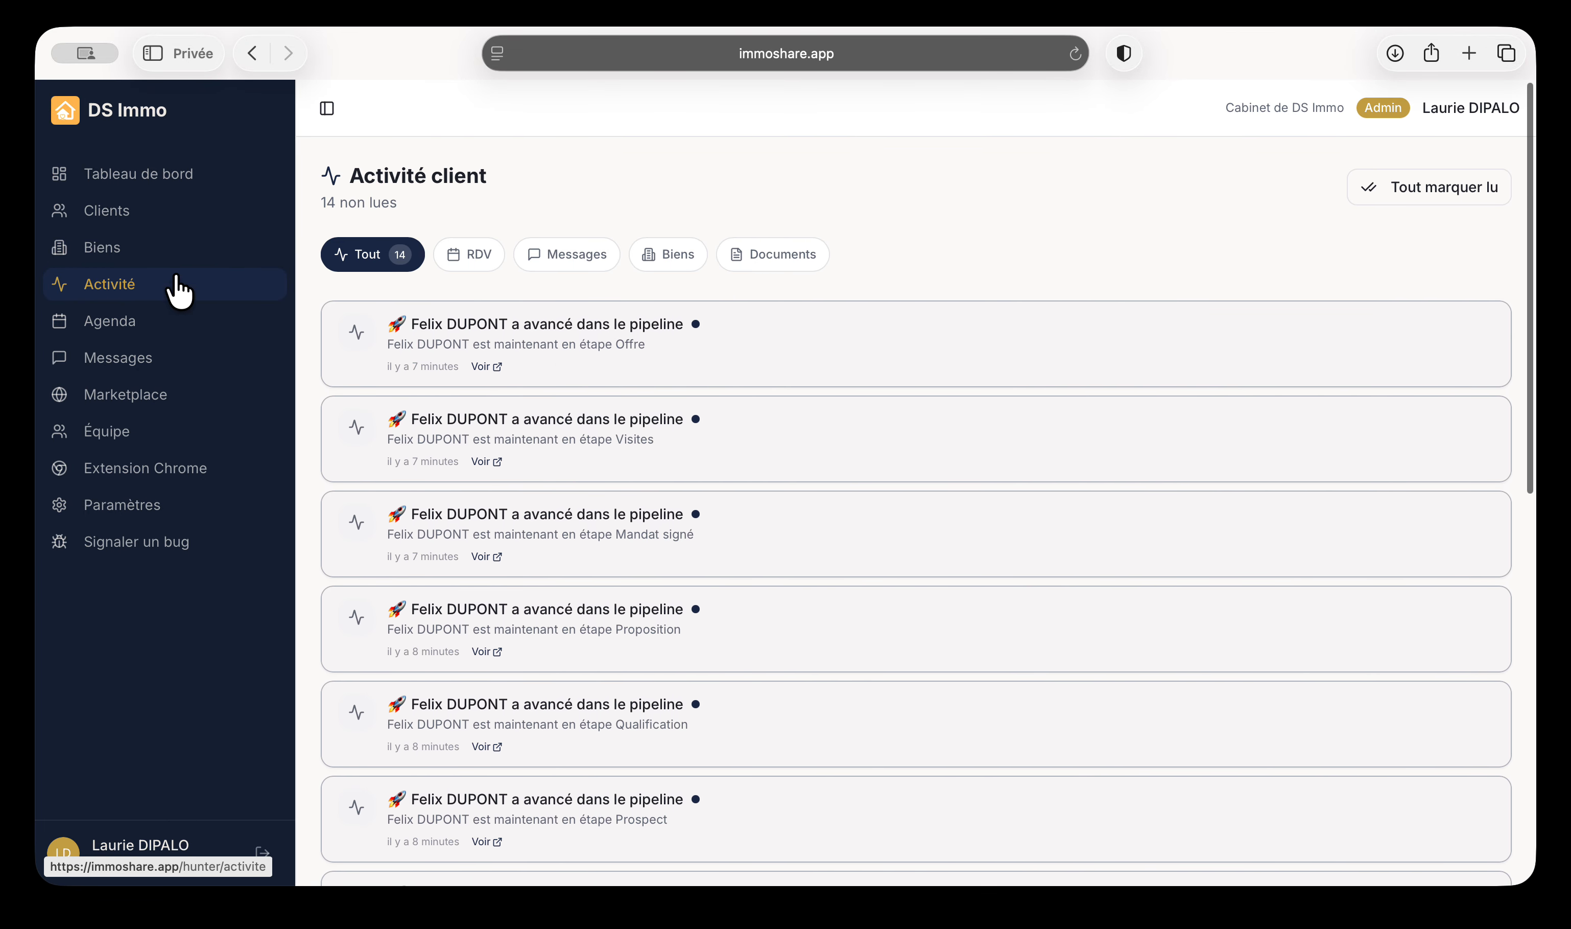
pyautogui.click(473, 260)
# Filter the activity feed to messages, then open the agenda week view
pyautogui.click(568, 259)
pyautogui.click(113, 323)
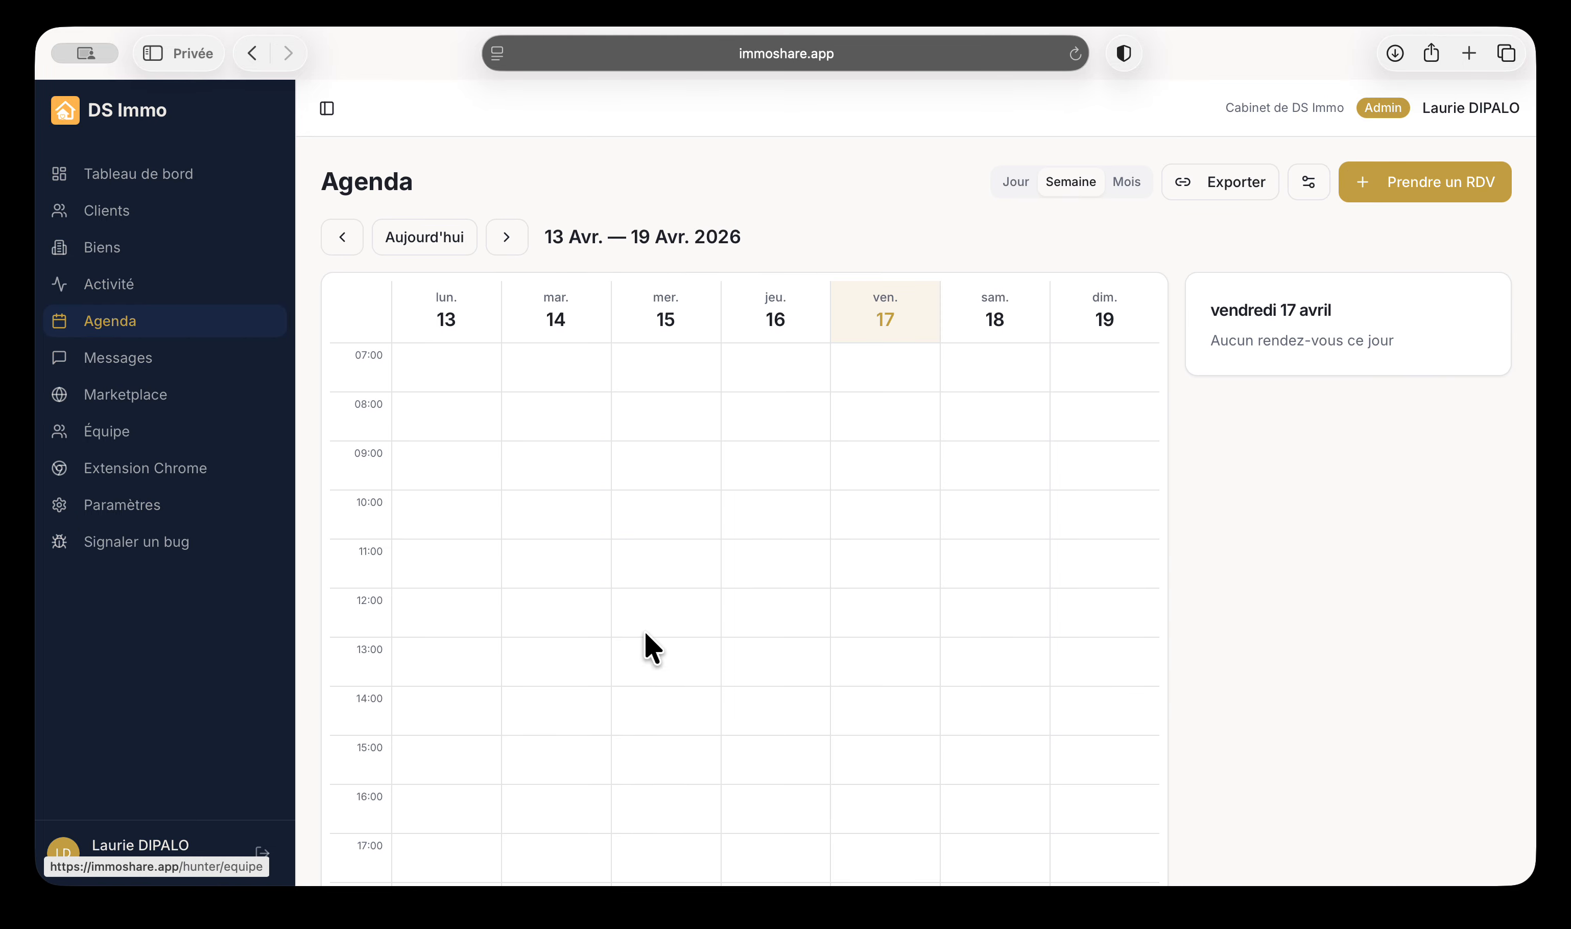
pyautogui.scroll(-4, 1068, 544)
pyautogui.scroll(4, 1071, 542)
pyautogui.scroll(-1, 1275, 357)
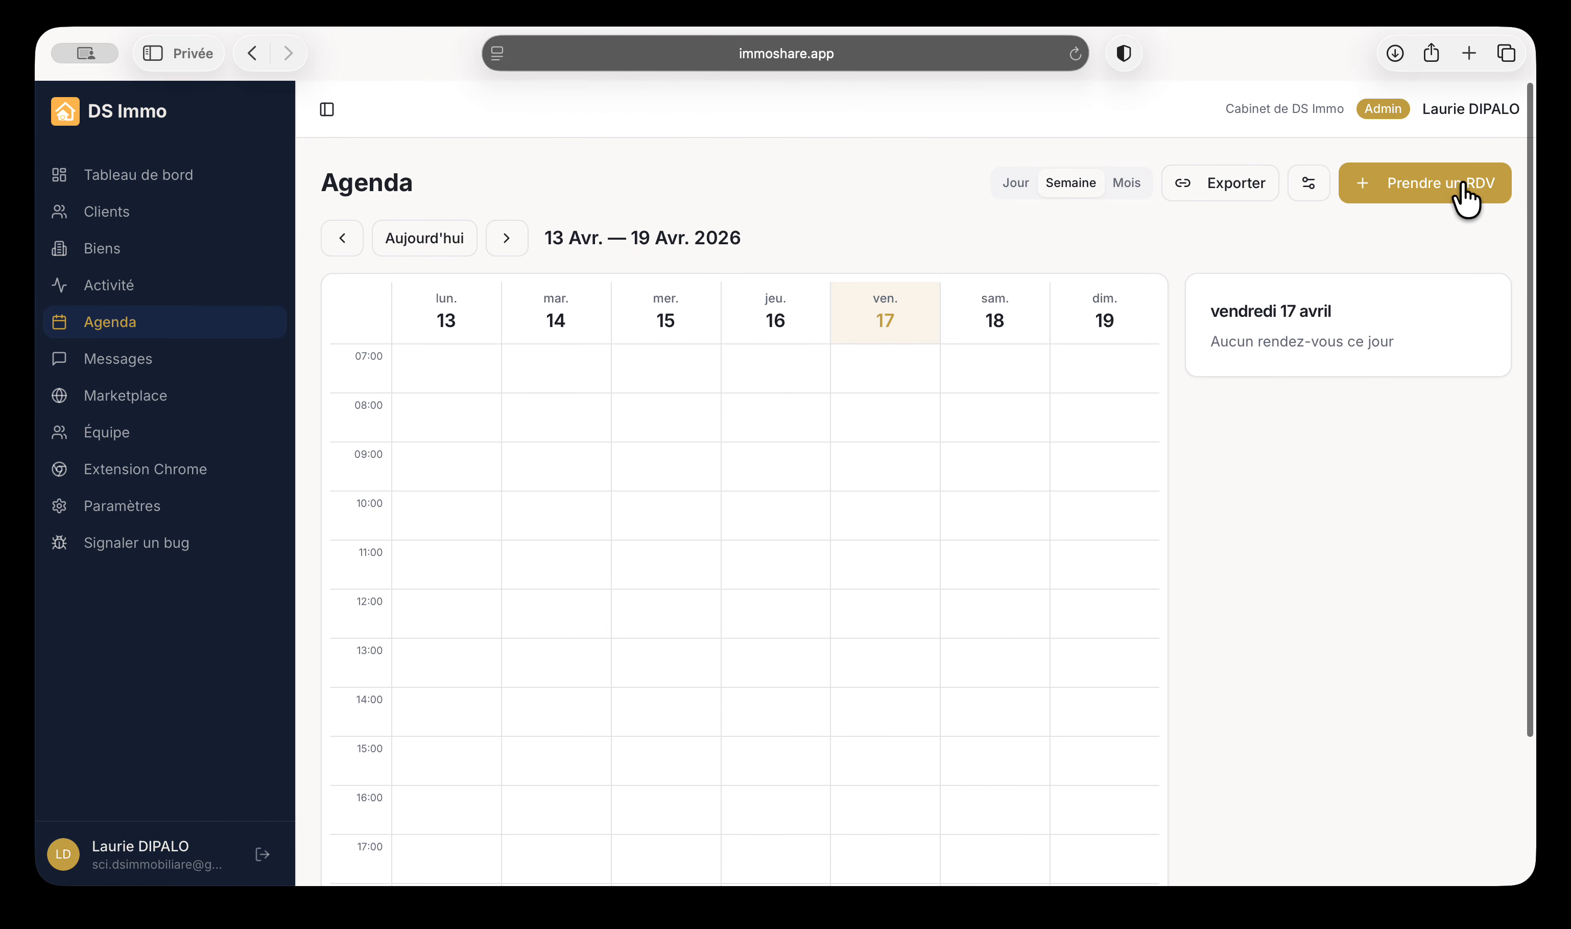
# Create a Visite appointment for the client linked to the Paris 20ème apartment
pyautogui.click(1459, 182)
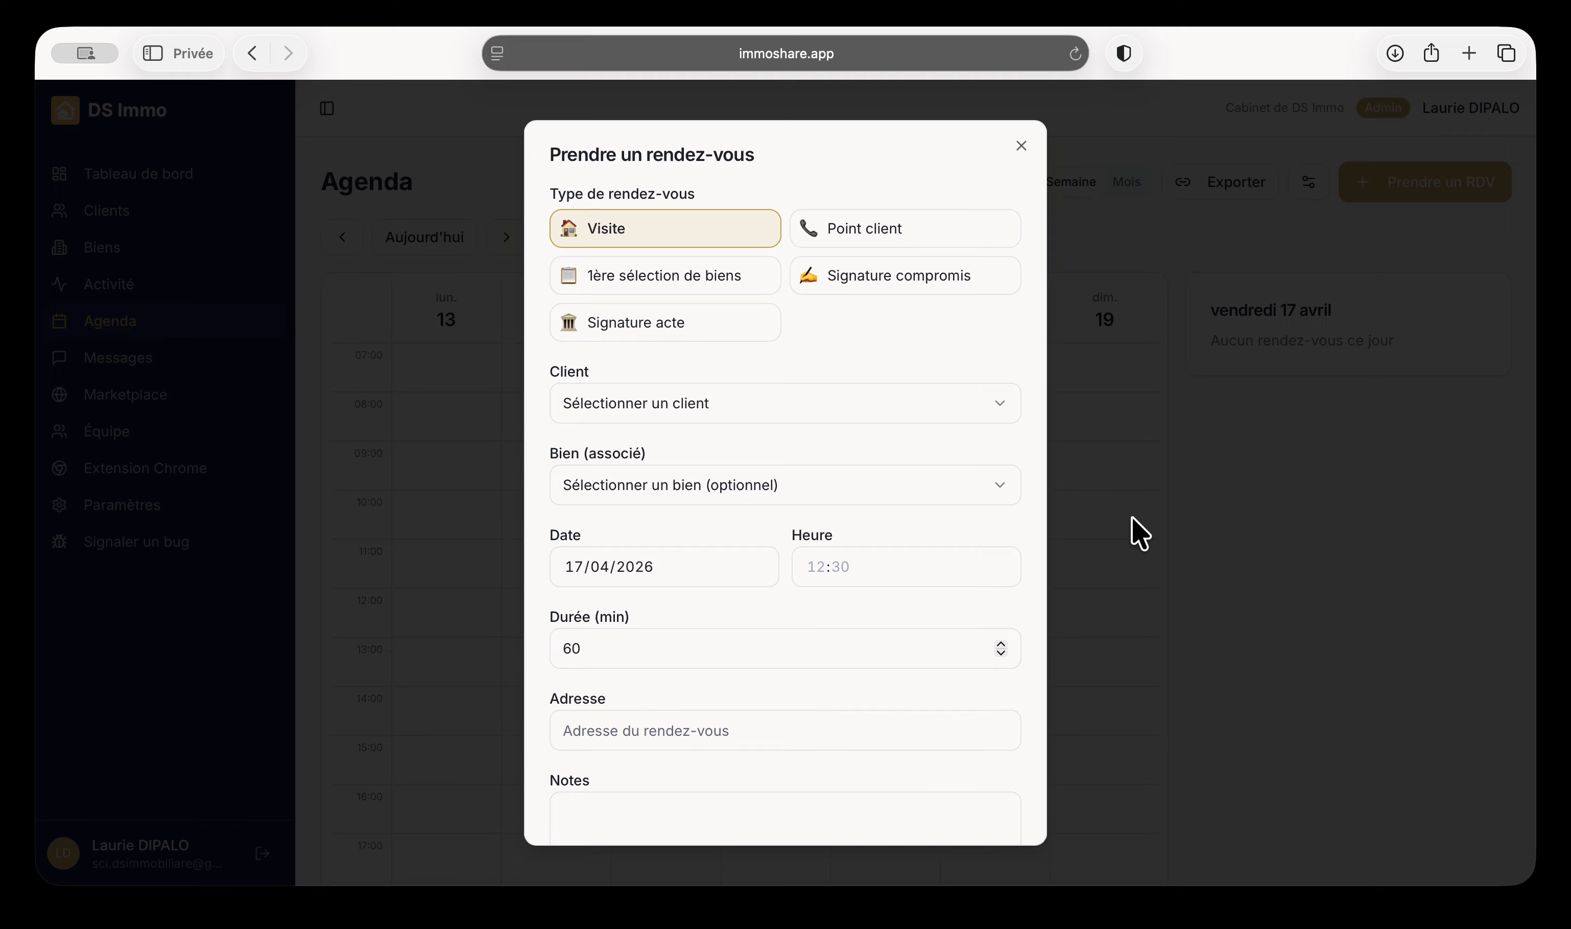
pyautogui.click(852, 231)
pyautogui.click(717, 280)
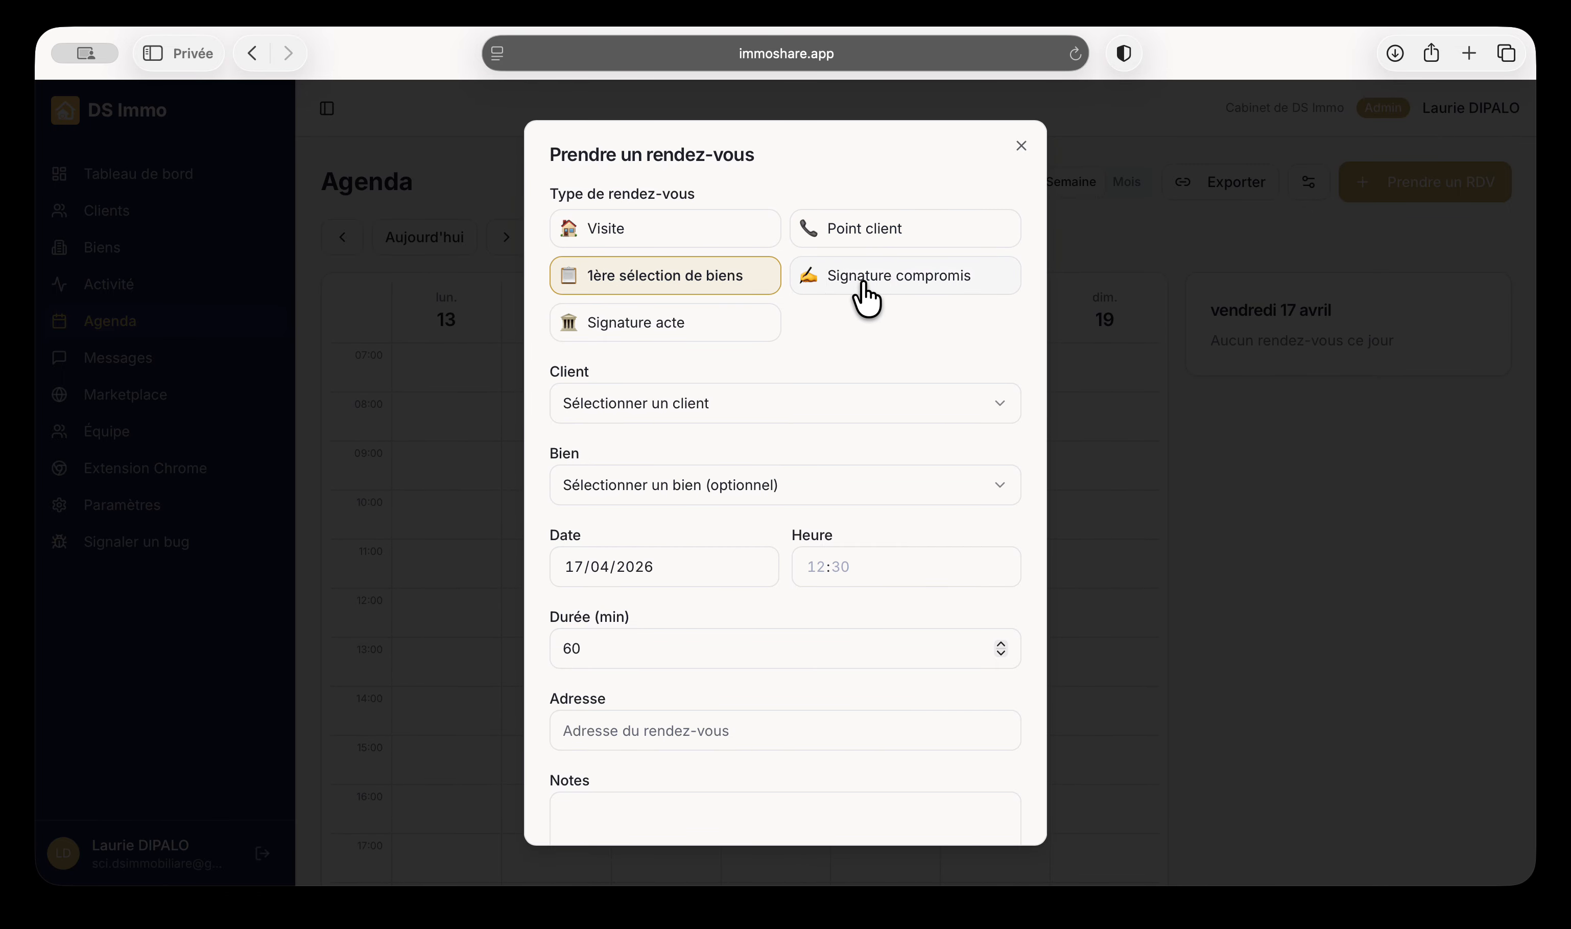
pyautogui.click(663, 405)
pyautogui.click(667, 454)
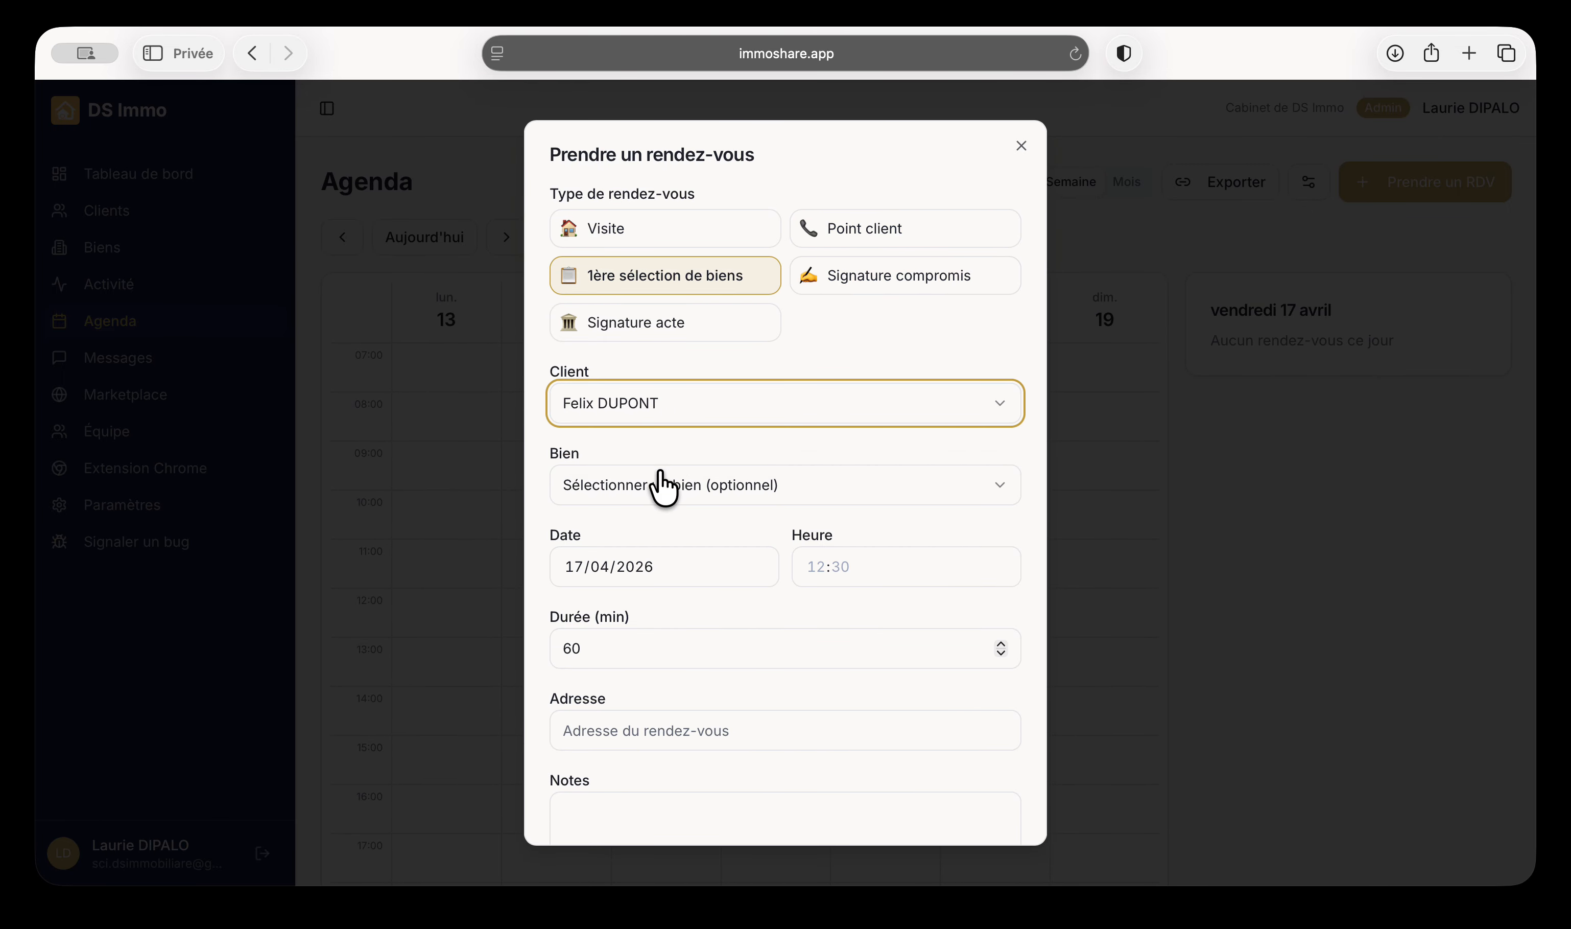
pyautogui.click(661, 486)
pyautogui.click(743, 480)
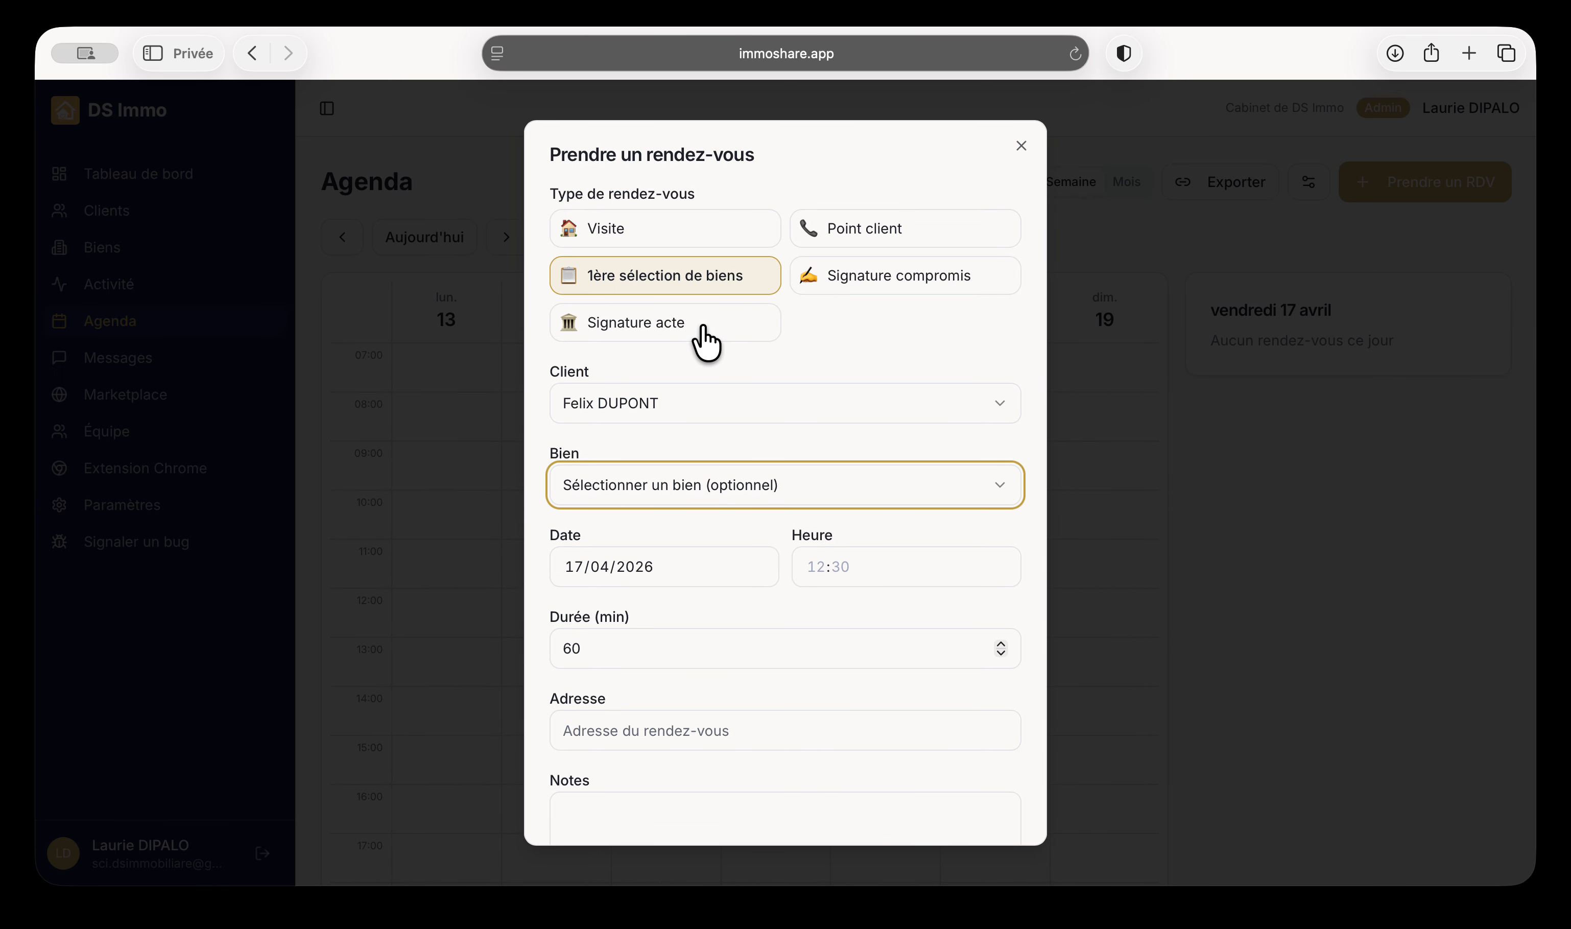
pyautogui.click(642, 228)
pyautogui.click(661, 485)
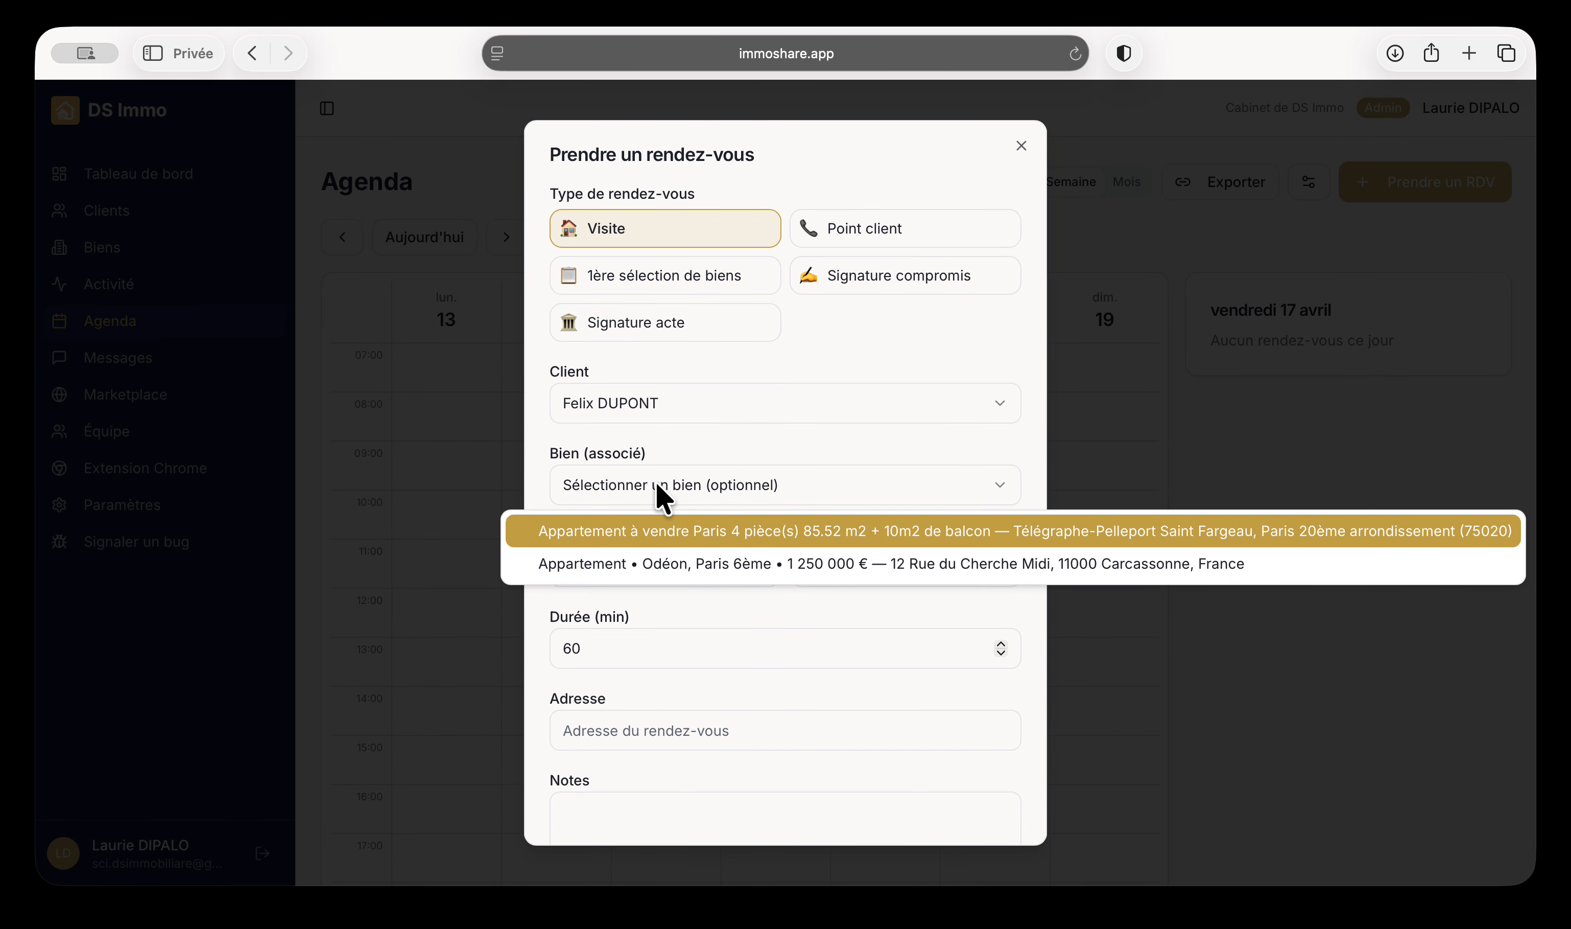
pyautogui.click(663, 529)
# Set the appointment to 18/04/2026 at 14:00 lasting 60 minutes
pyautogui.click(650, 568)
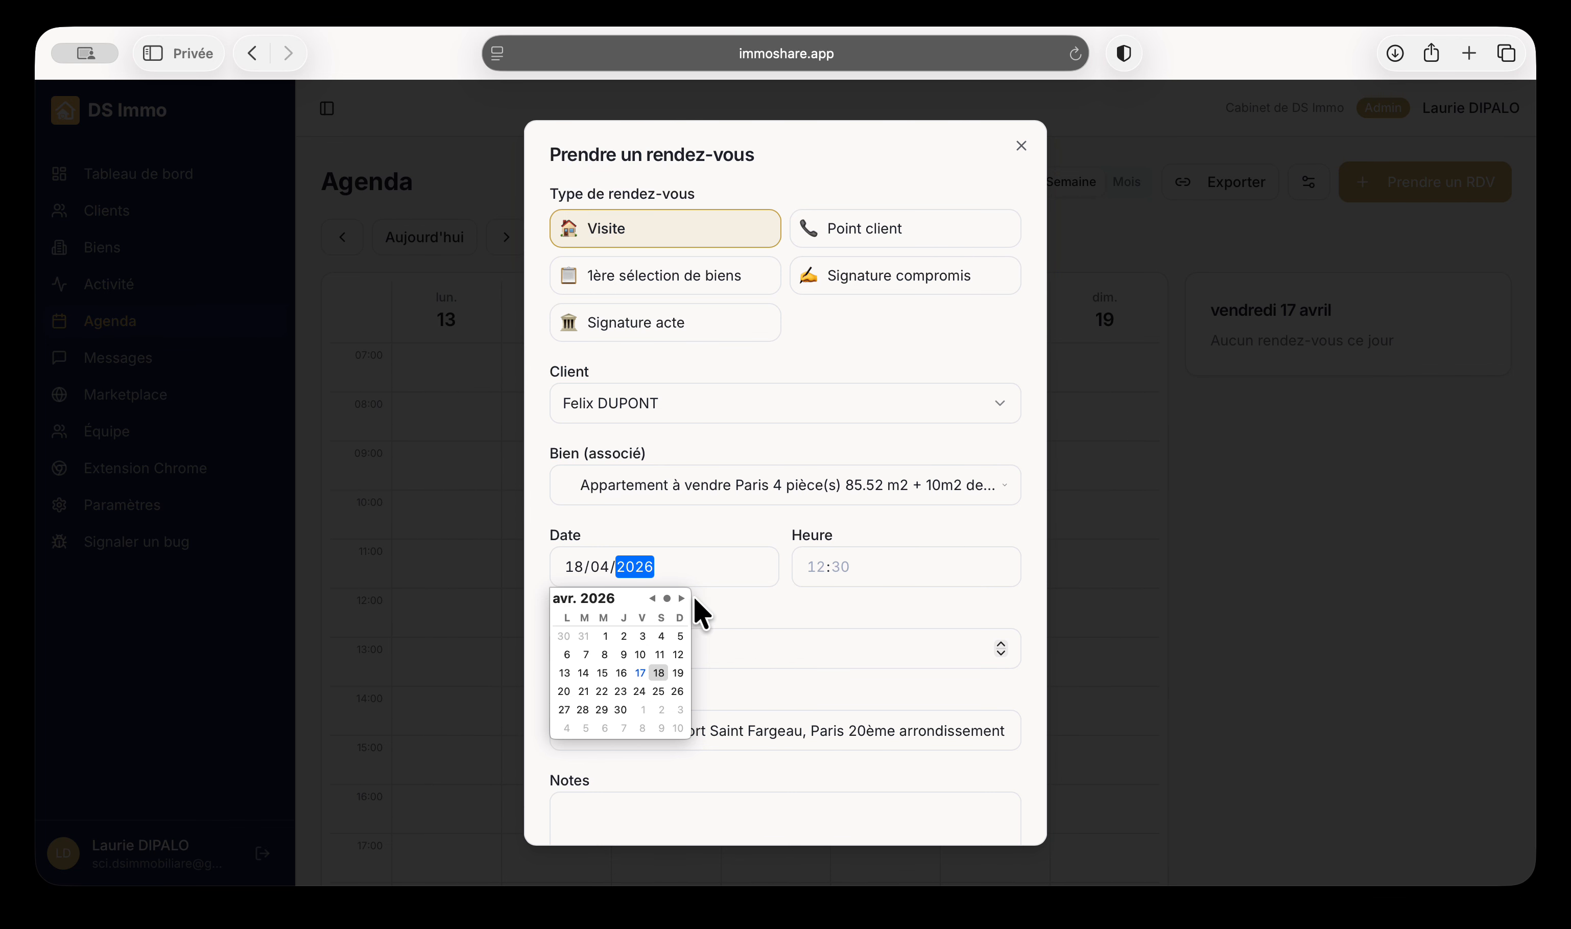
pyautogui.click(816, 567)
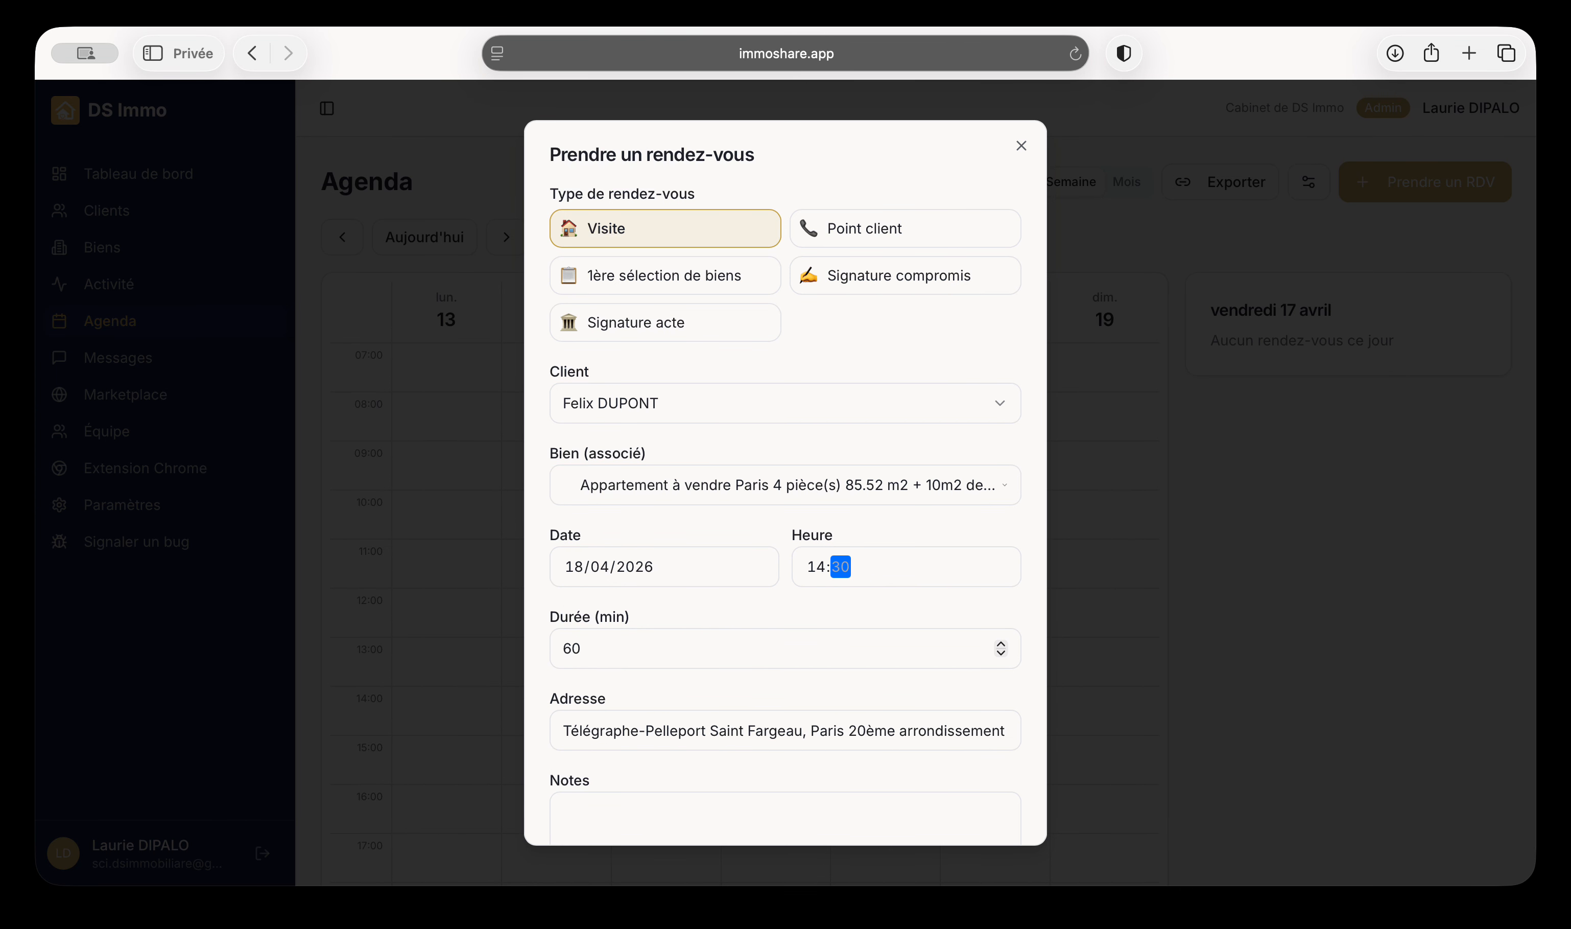
pyautogui.click(666, 651)
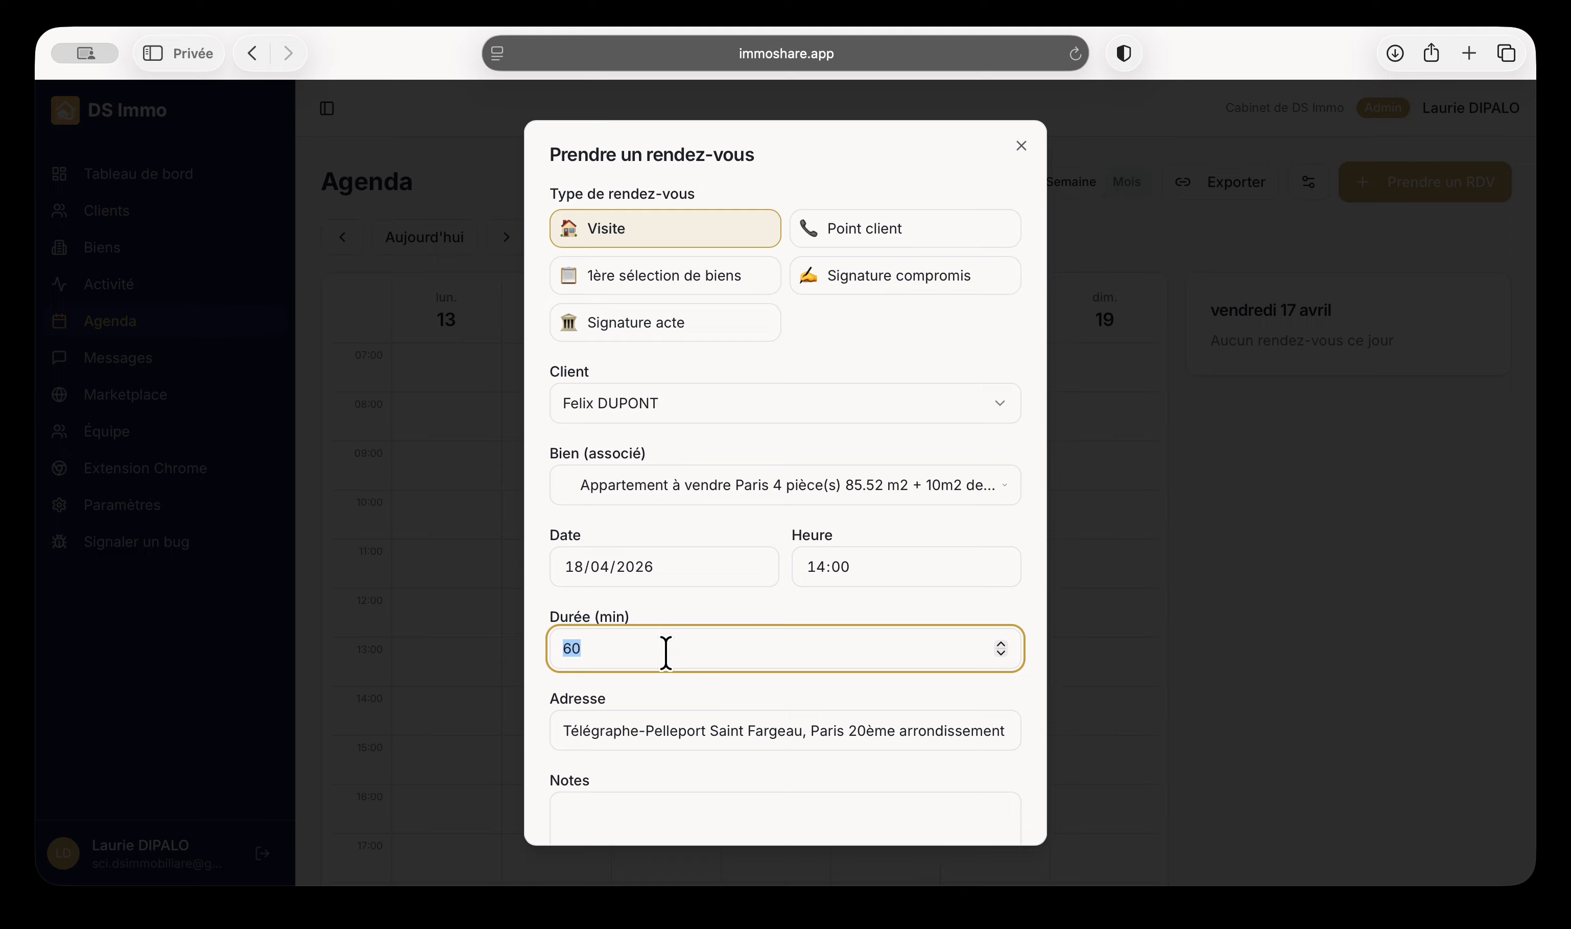
pyautogui.scroll(-4, 680, 691)
pyautogui.tripleClick(697, 618)
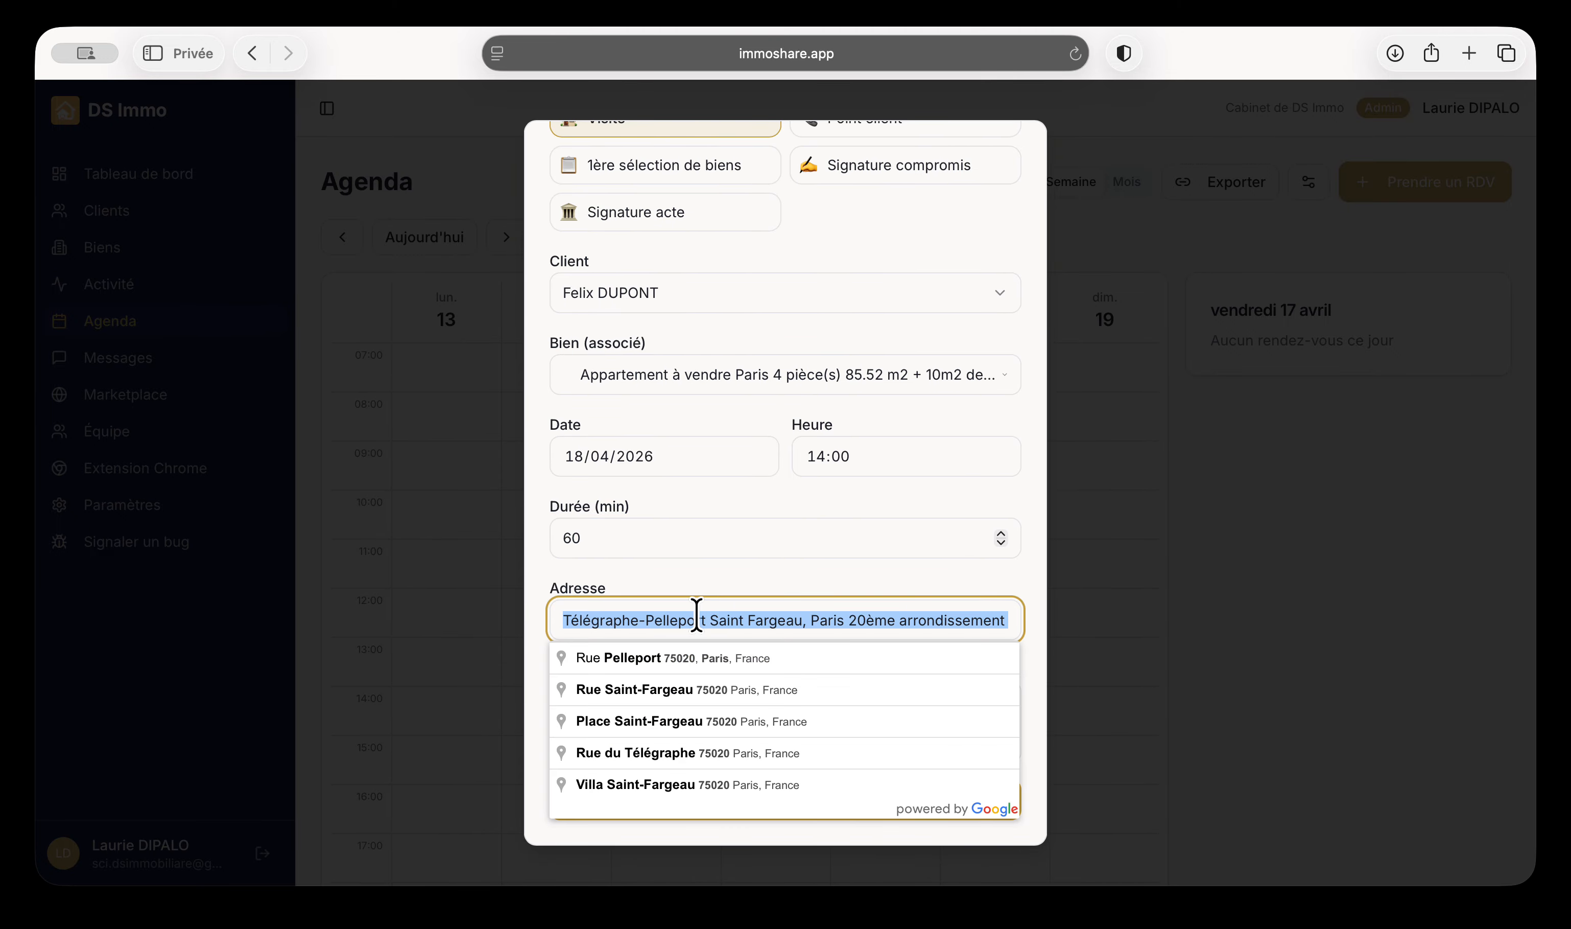
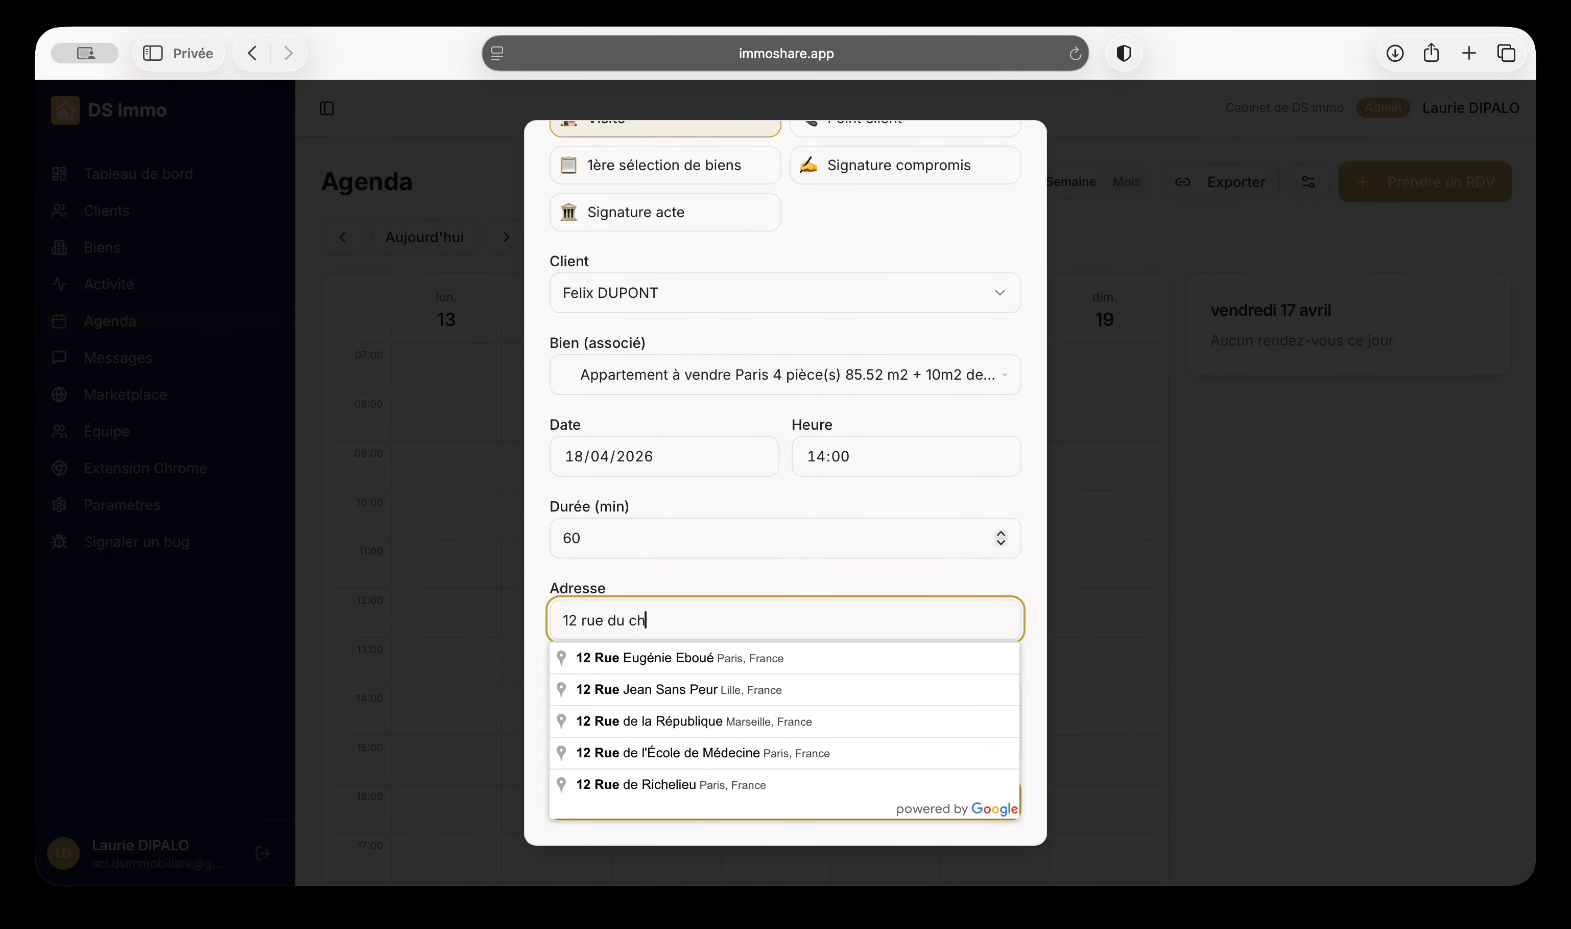
pyautogui.click(740, 663)
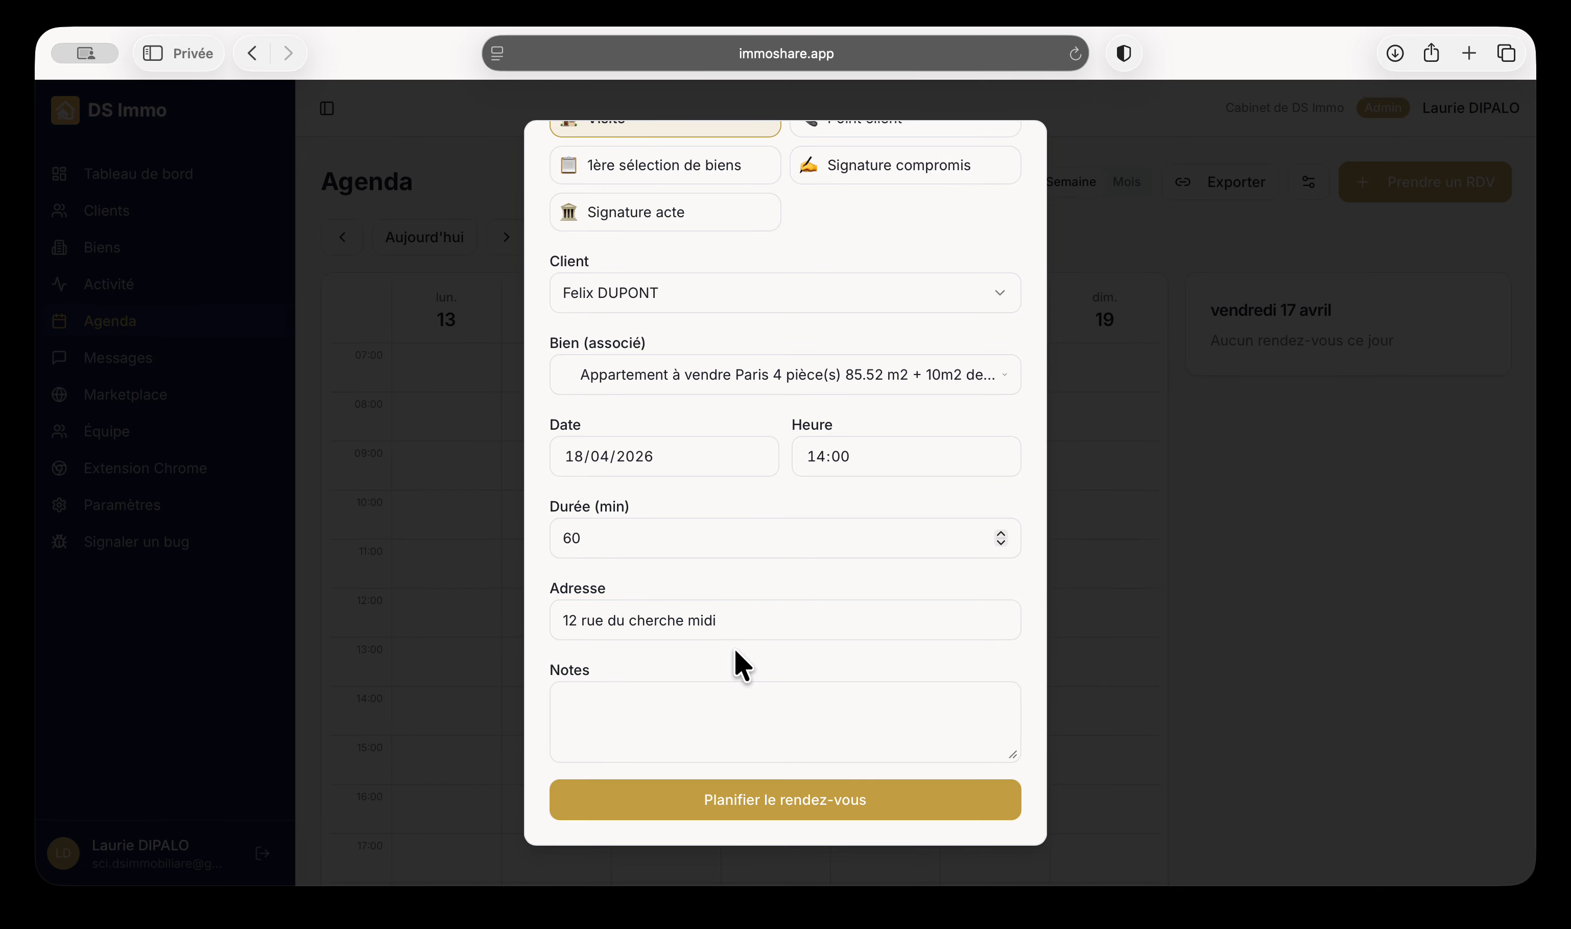
pyautogui.click(752, 623)
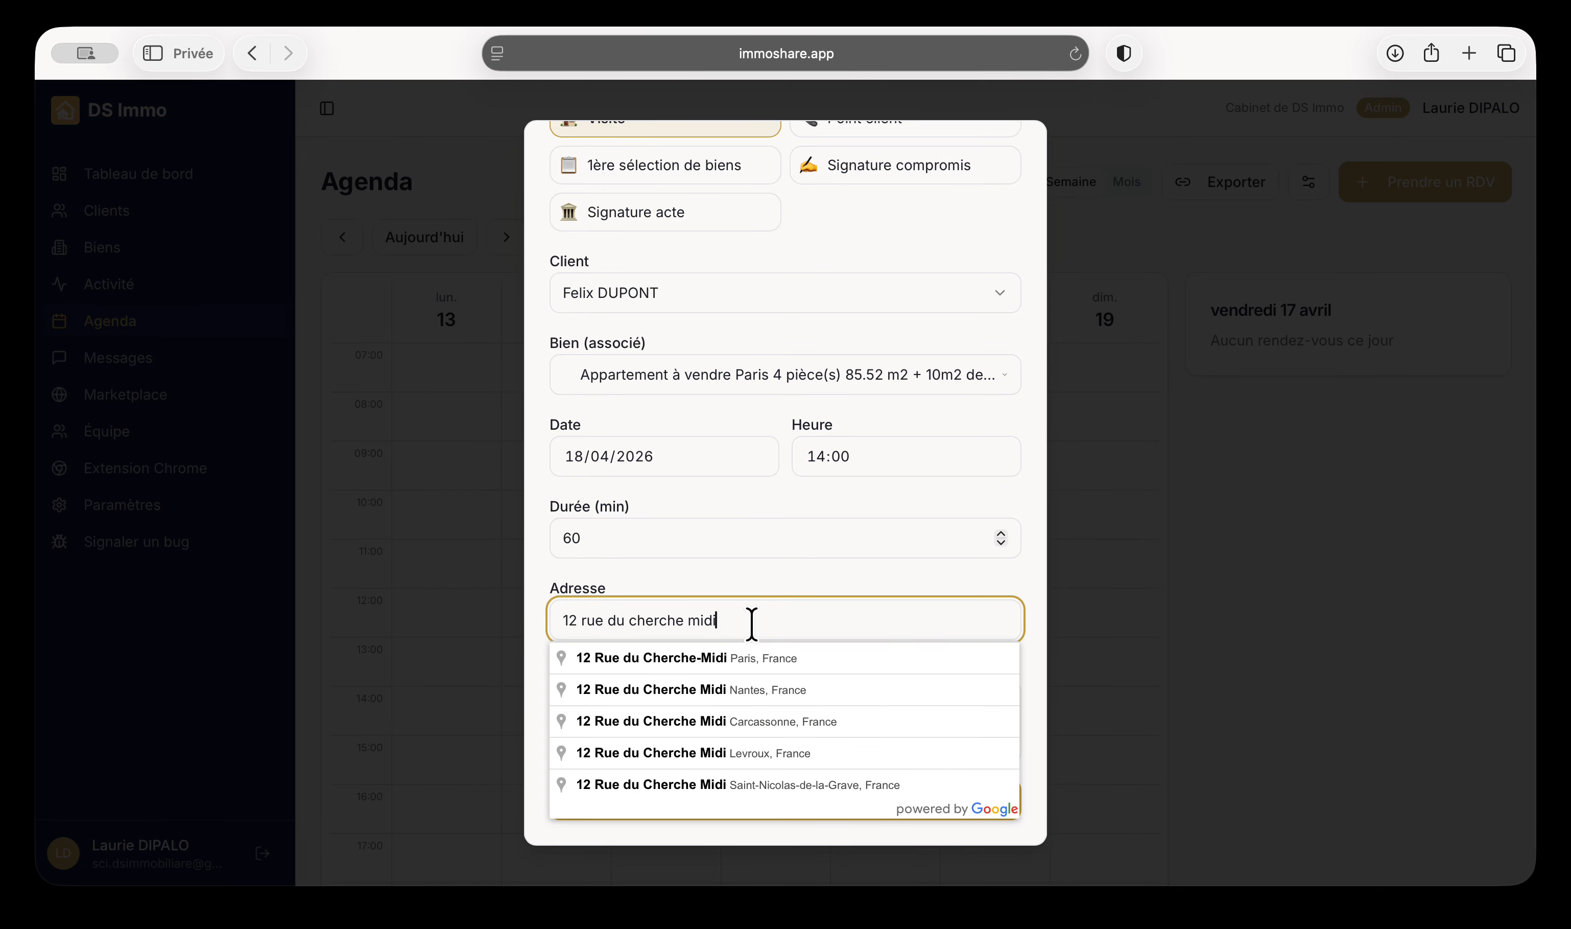
pyautogui.click(749, 665)
pyautogui.click(743, 618)
pyautogui.click(732, 662)
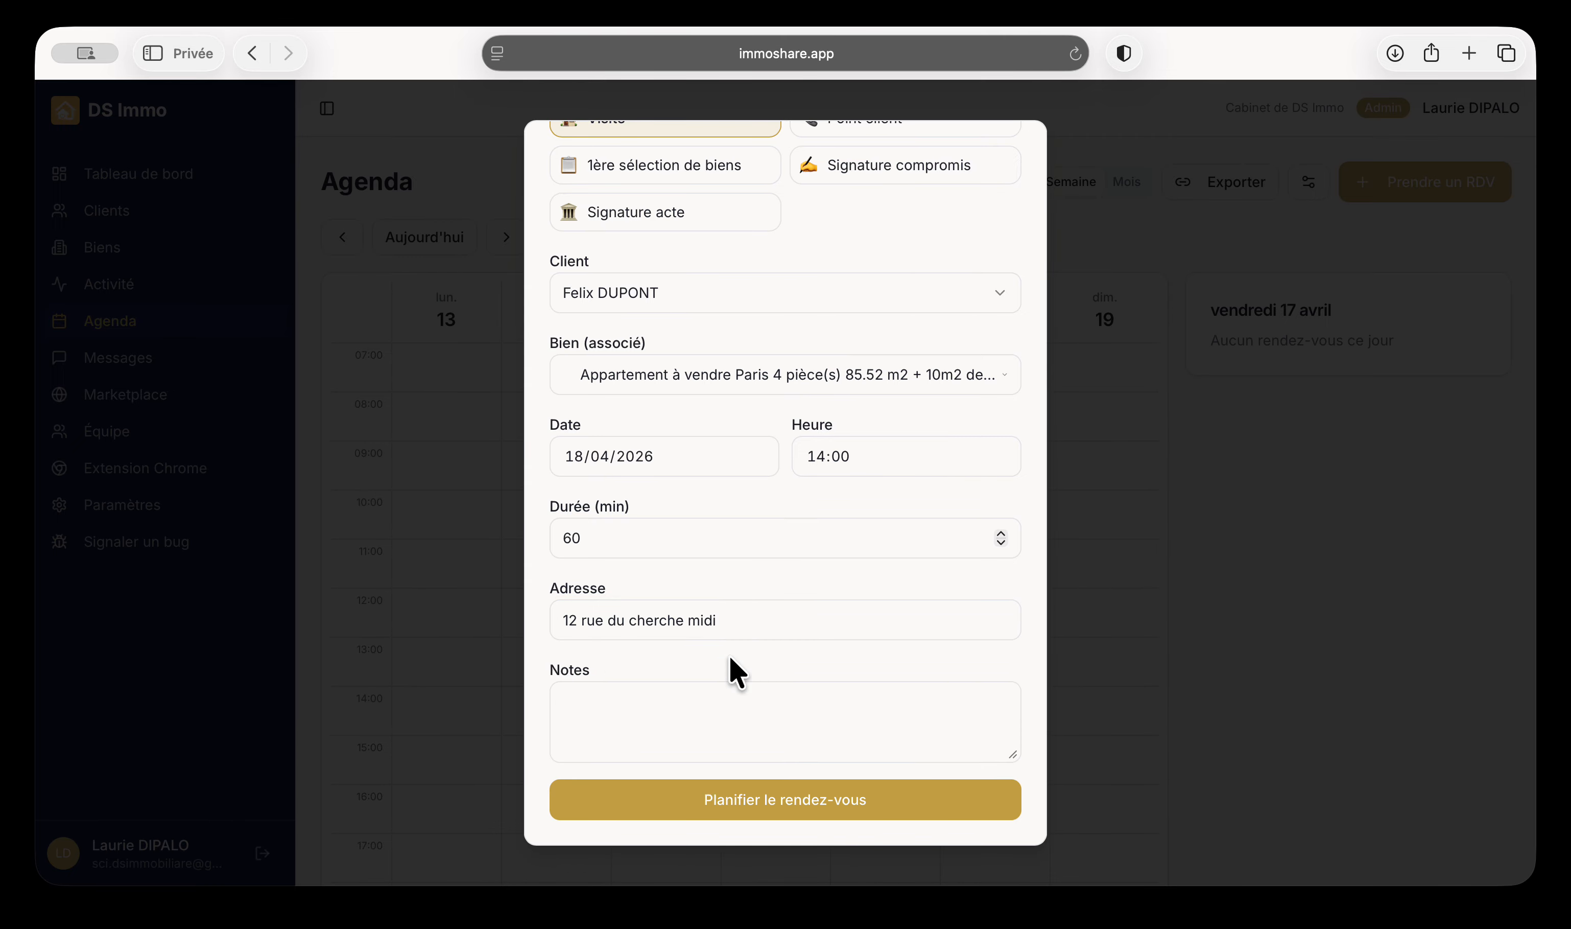
pyautogui.click(733, 620)
pyautogui.click(726, 660)
pyautogui.click(743, 802)
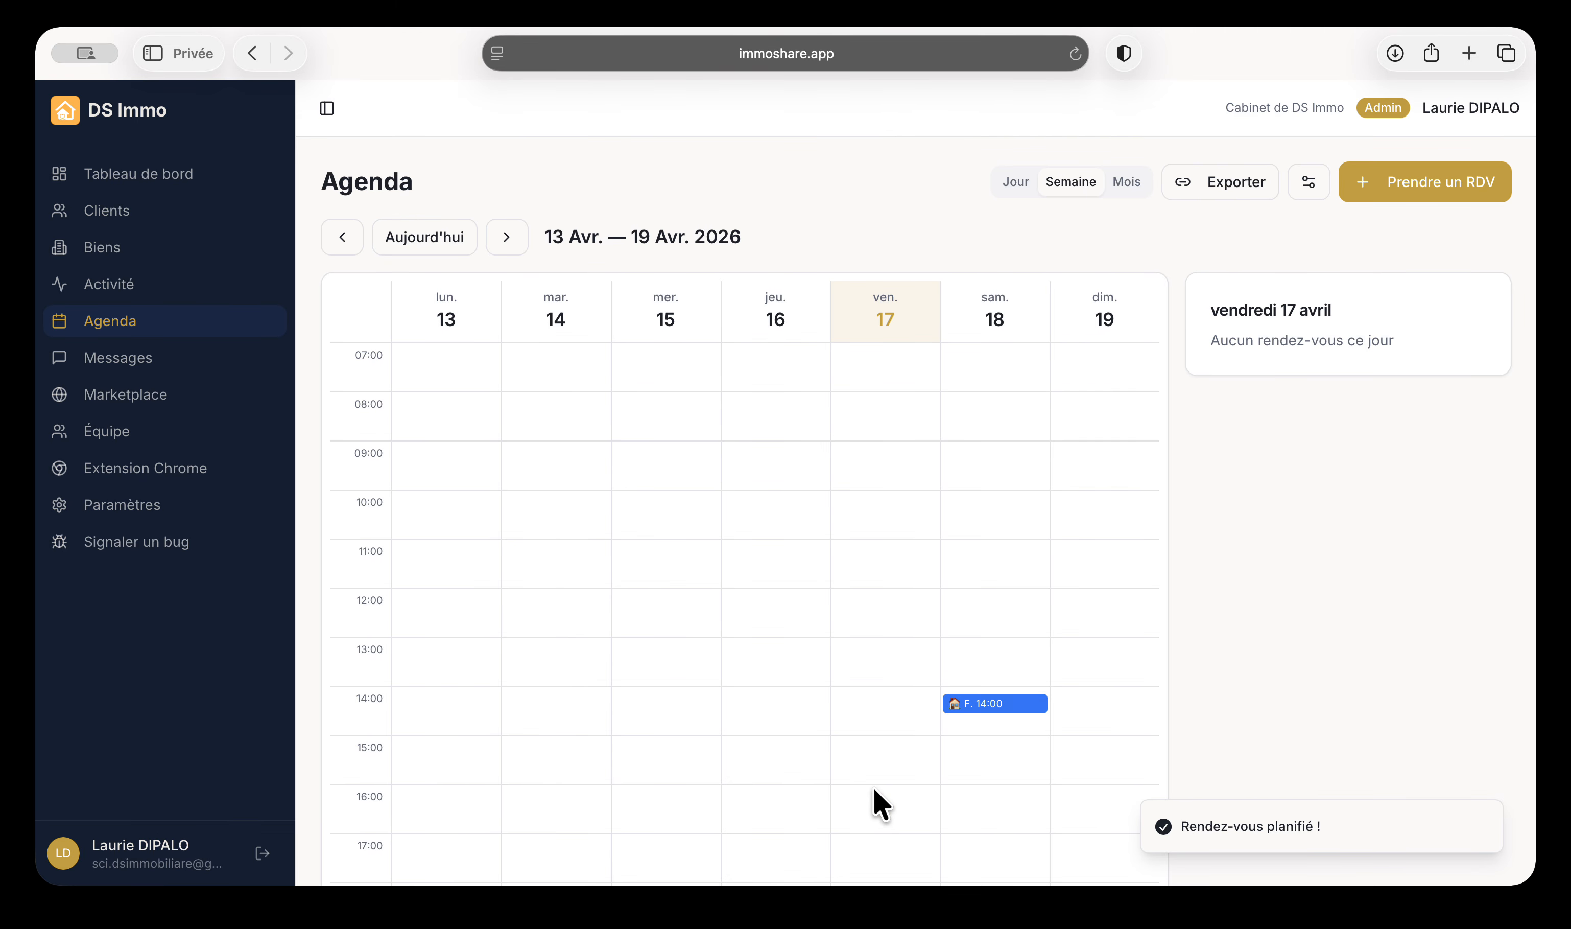
# Look over the agenda's Exporter options and the iCal import panel, closing it unsaved
pyautogui.scroll(-3, 927, 797)
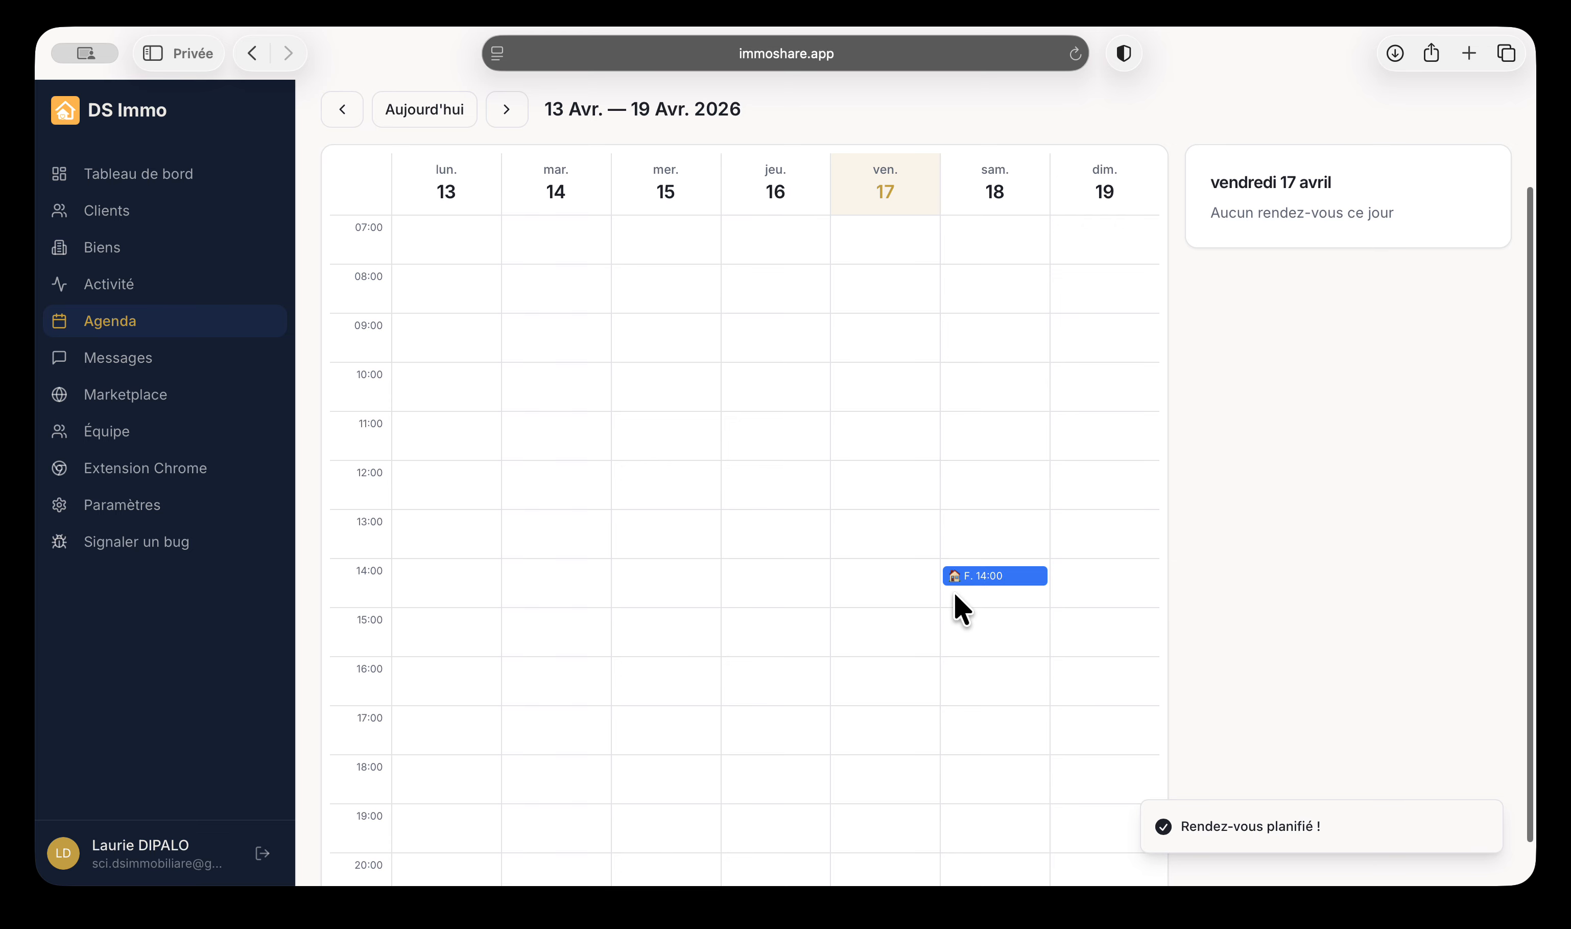
pyautogui.scroll(2, 957, 593)
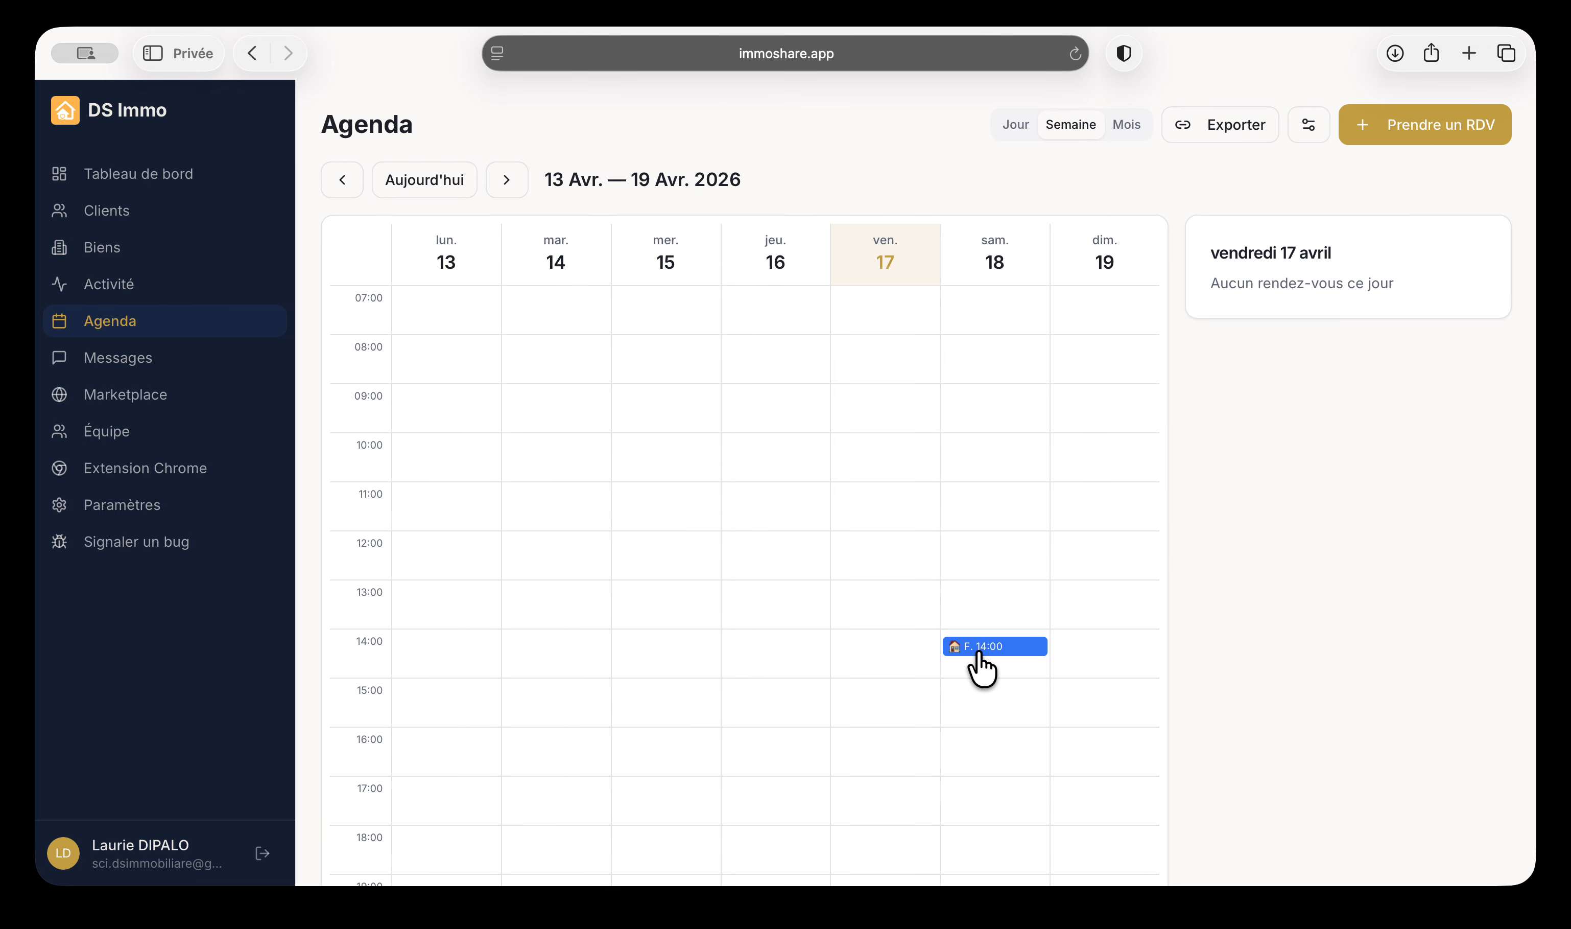
pyautogui.scroll(2, 998, 622)
pyautogui.click(1231, 184)
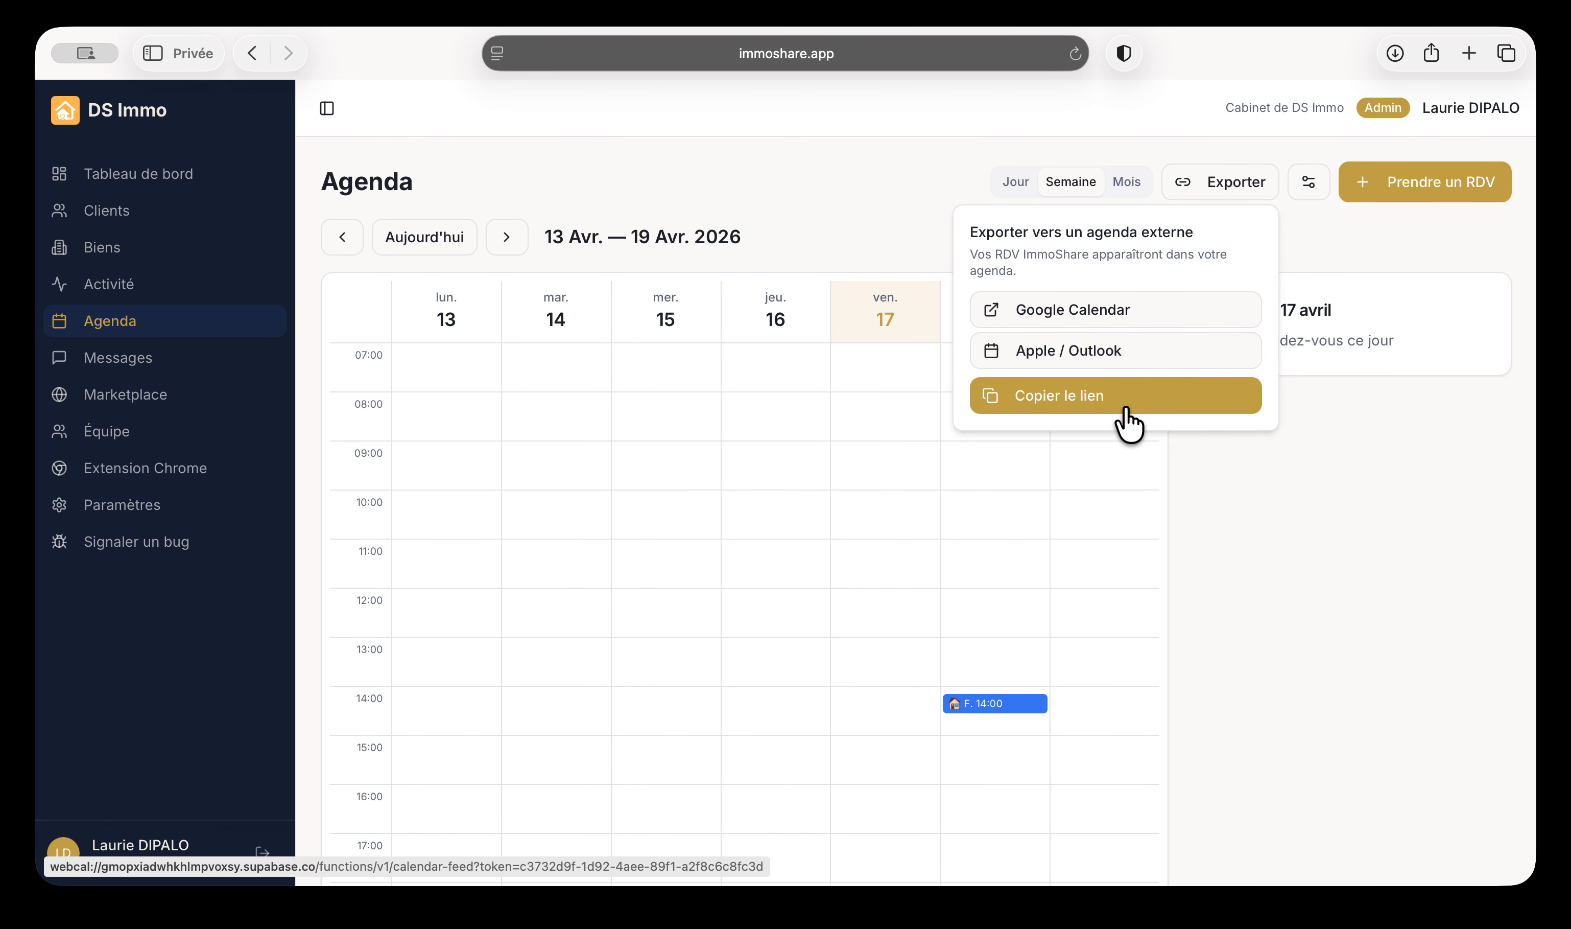
pyautogui.click(1309, 185)
pyautogui.click(1111, 361)
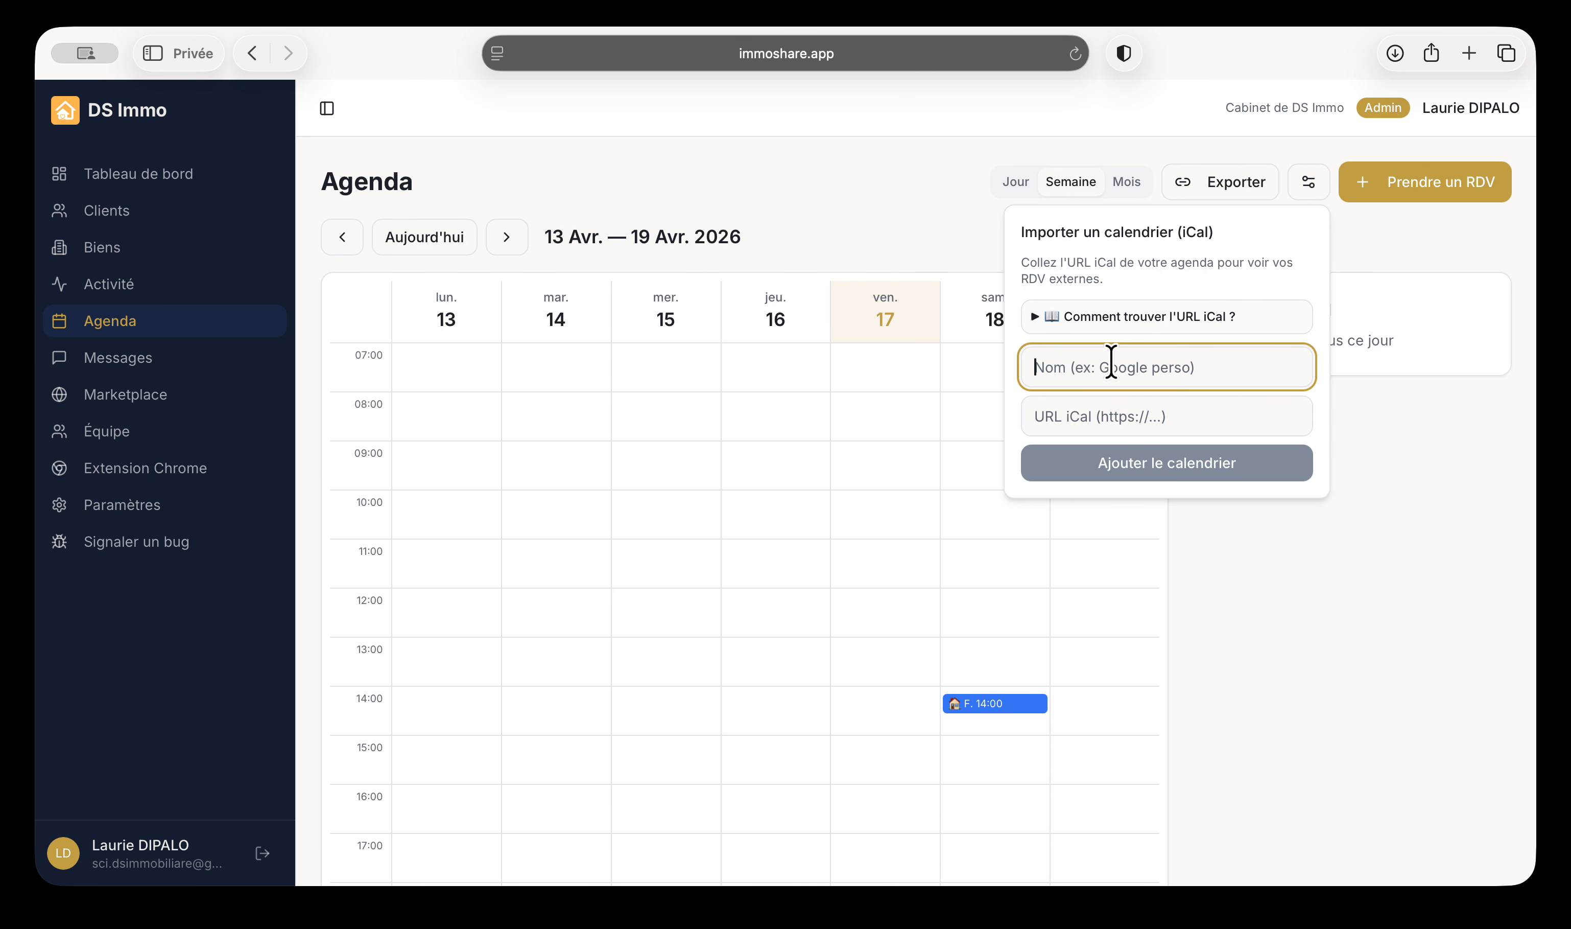
pyautogui.click(925, 563)
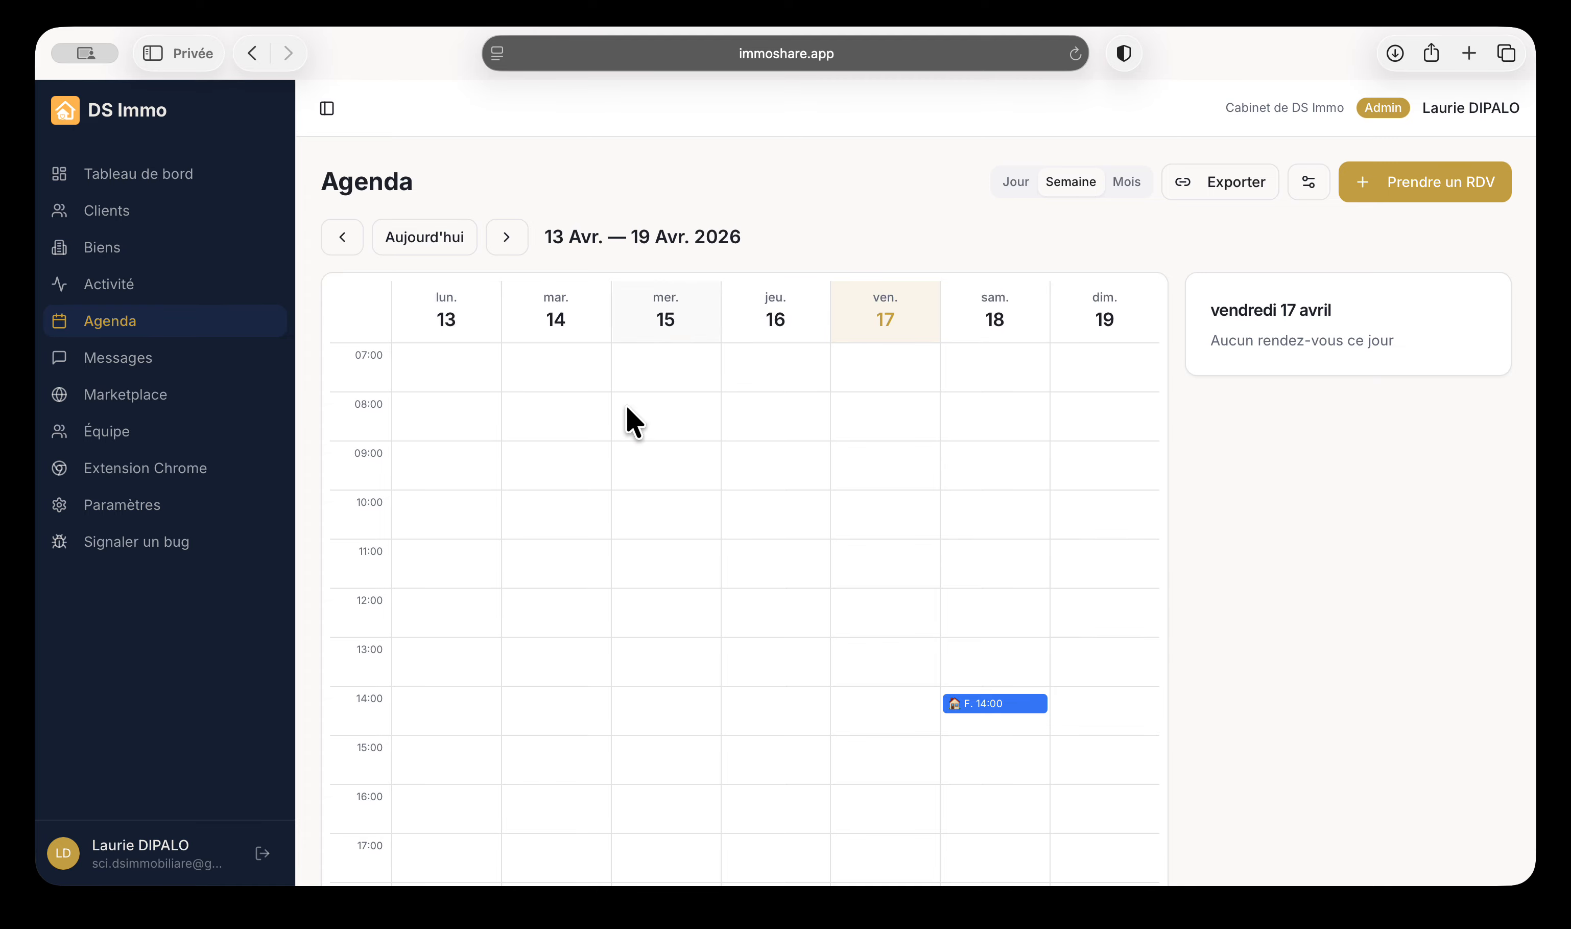
pyautogui.scroll(-3, 716, 759)
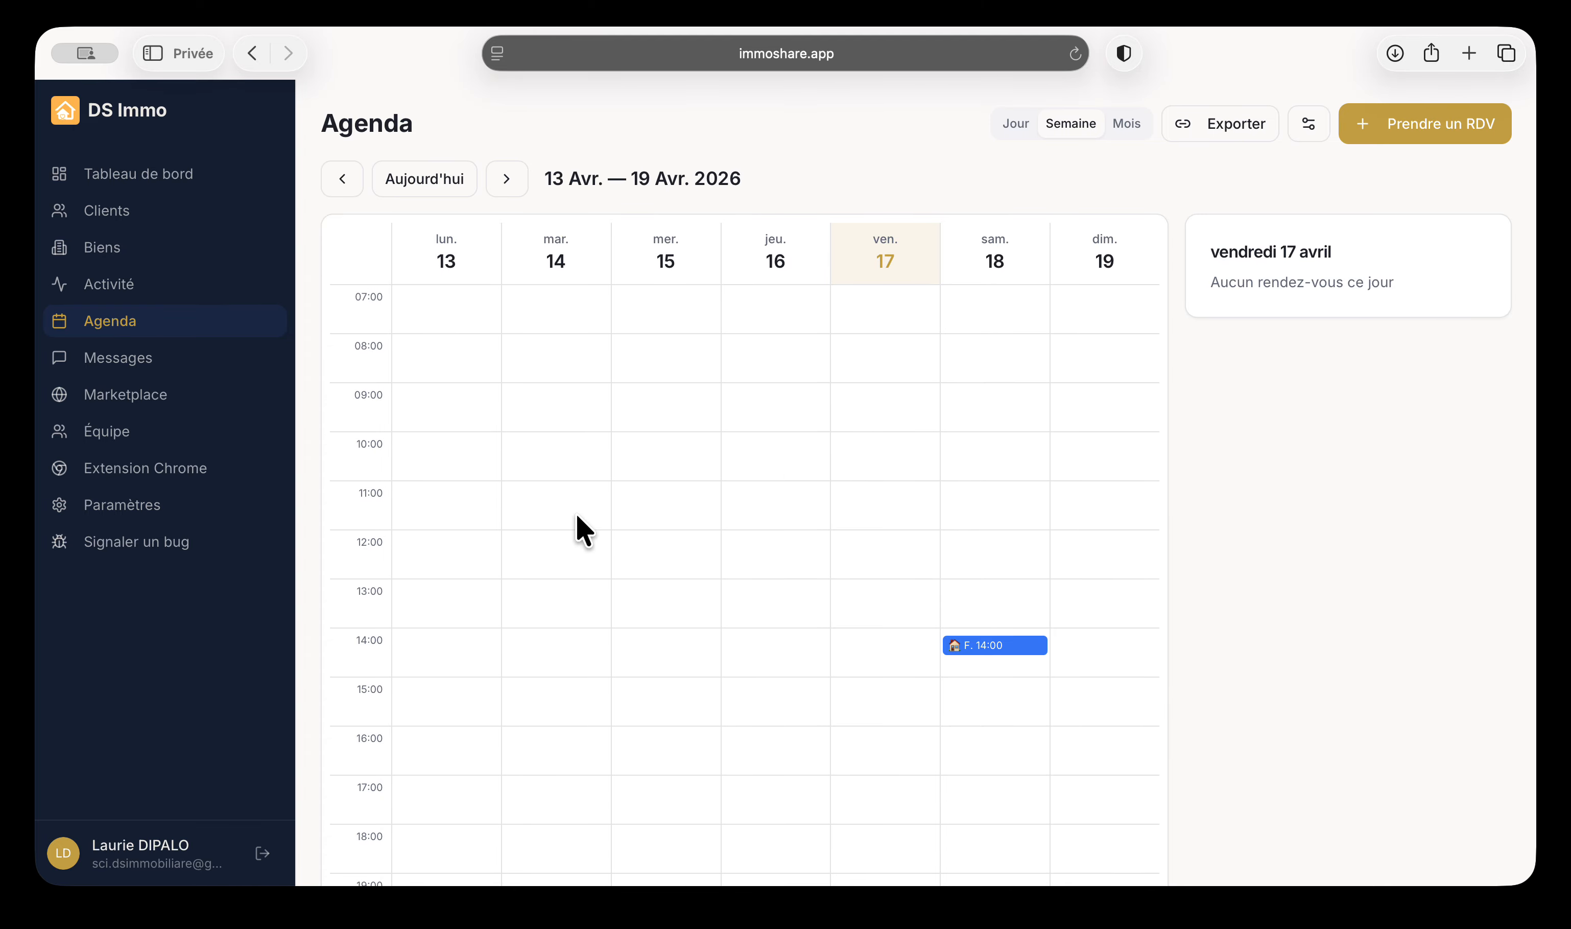
# Send 'bonjour super agencement' to the client in the Odéon apartment thread
pyautogui.click(167, 359)
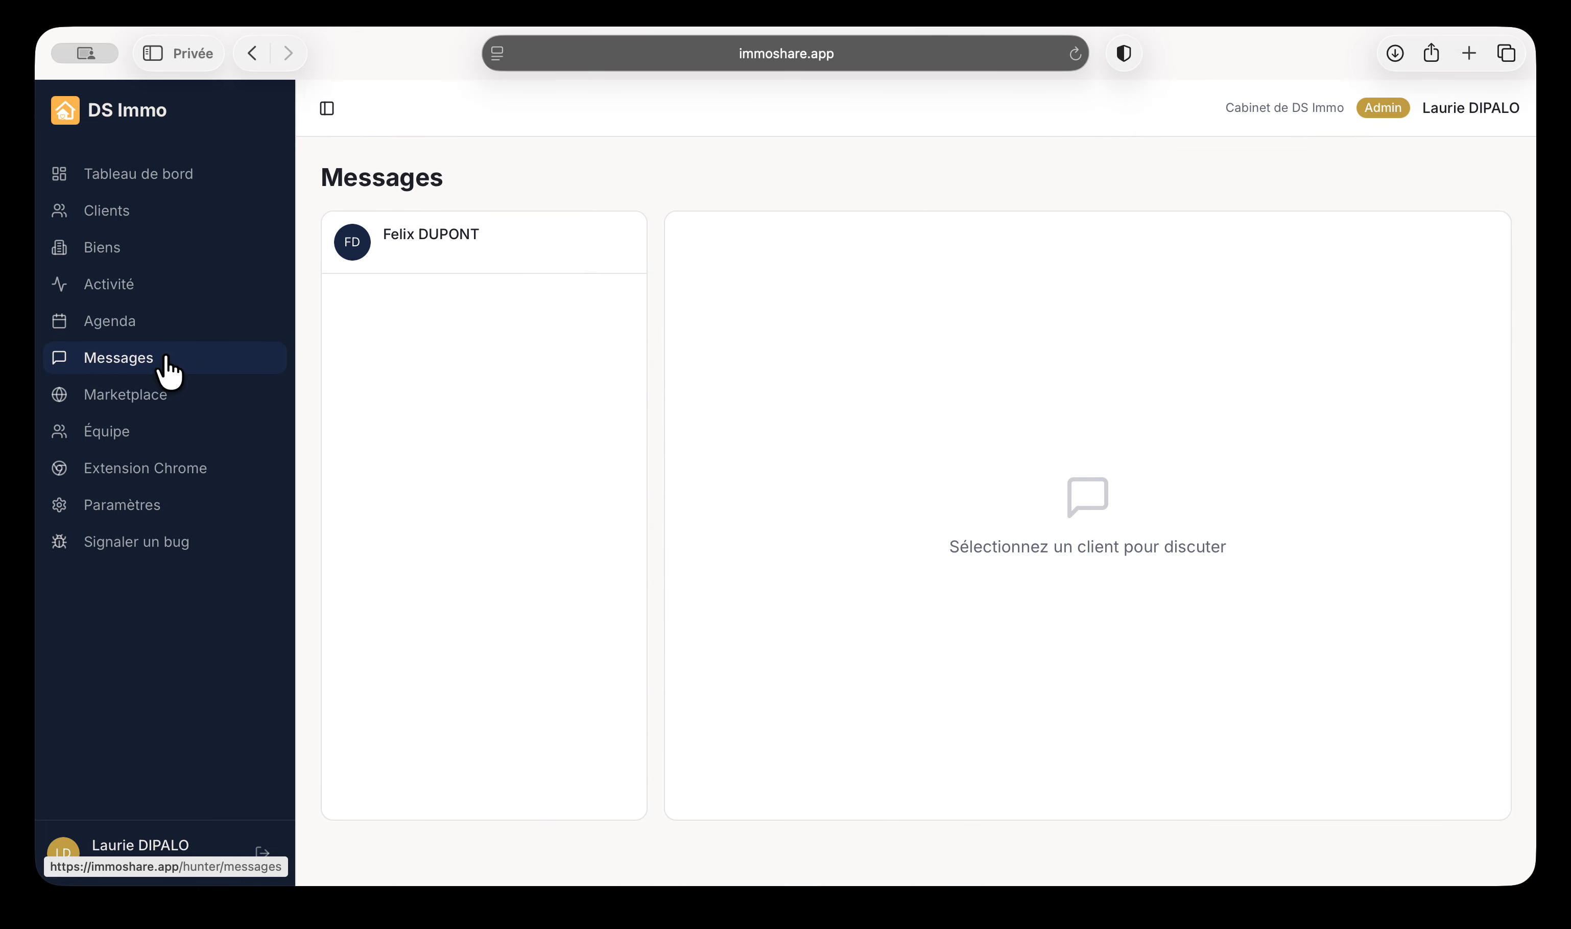
pyautogui.click(417, 255)
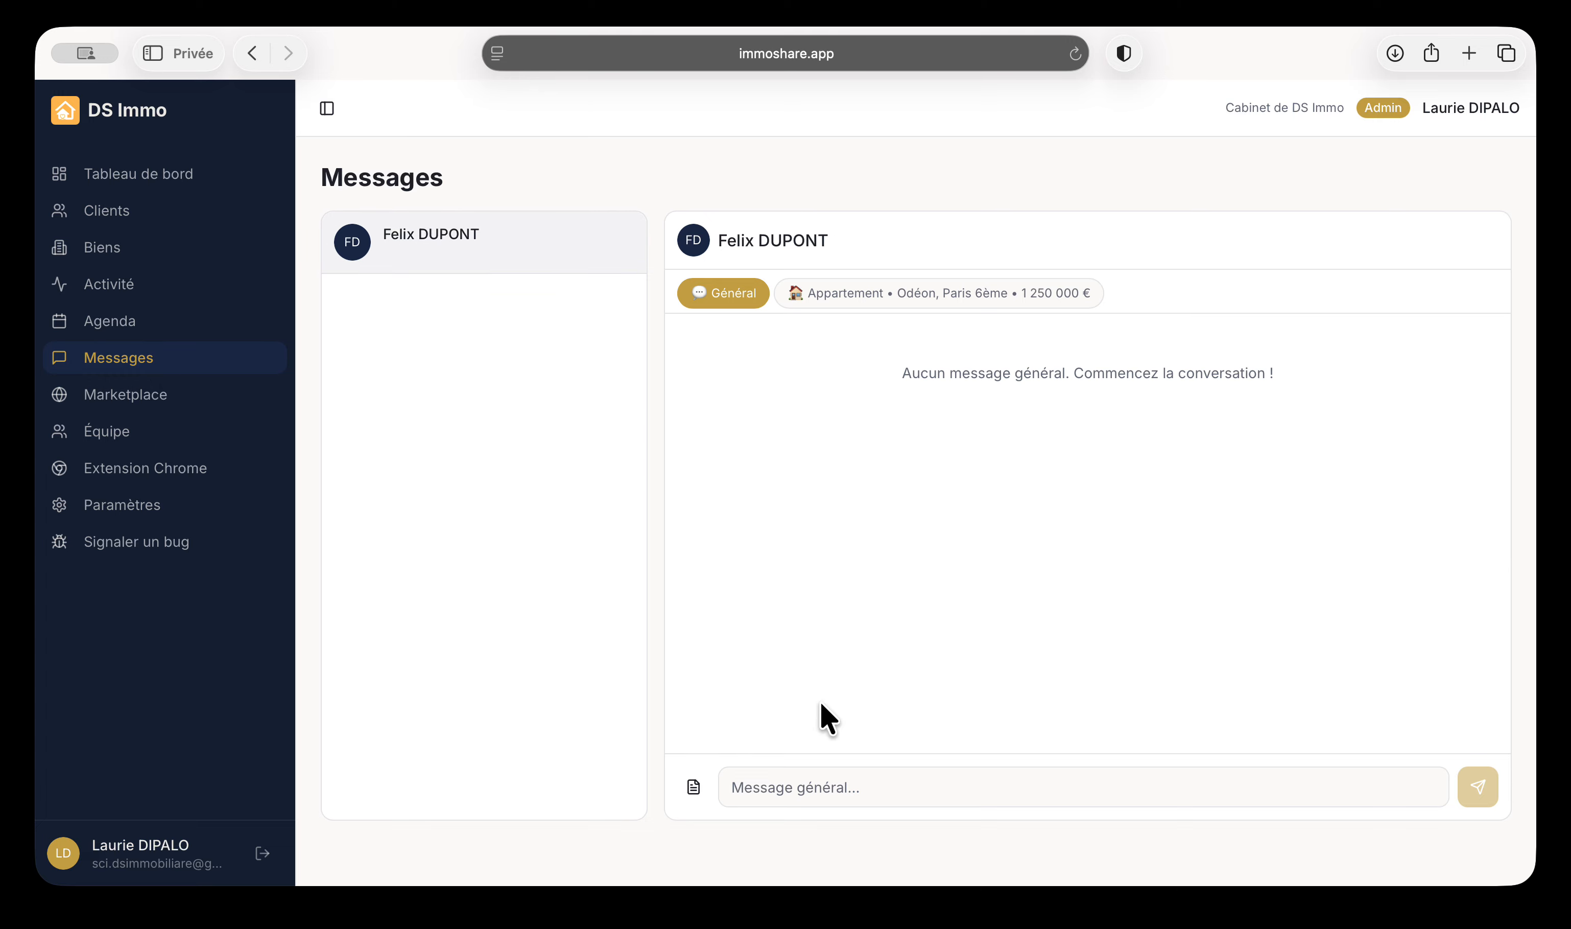
pyautogui.click(848, 295)
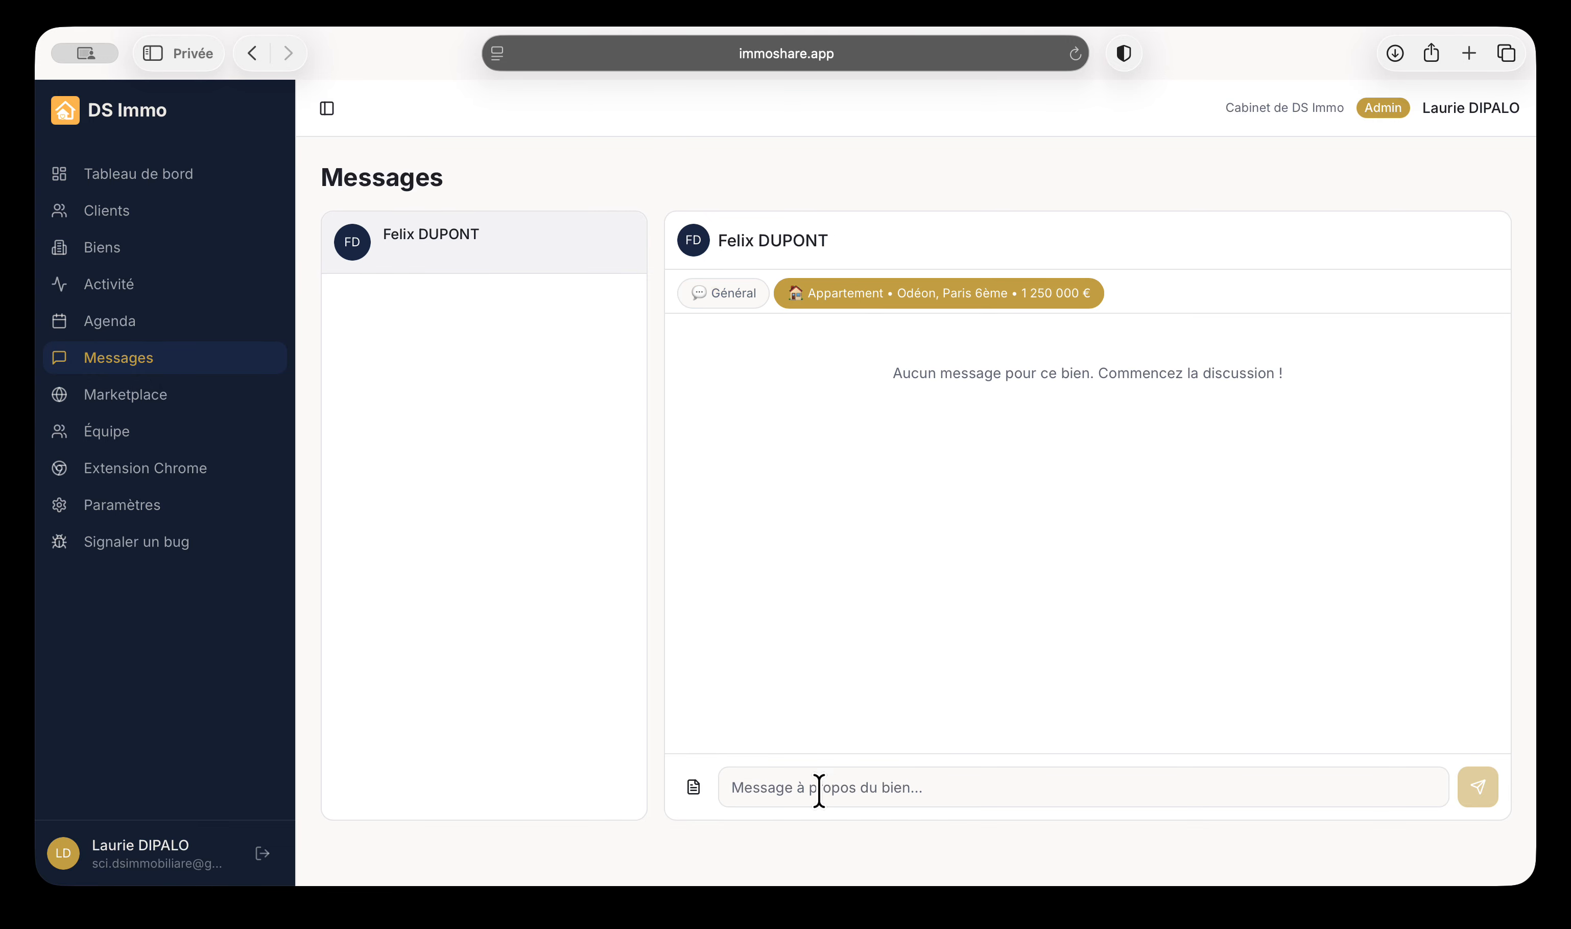
pyautogui.click(789, 787)
pyautogui.write('bonjour super agencemen')
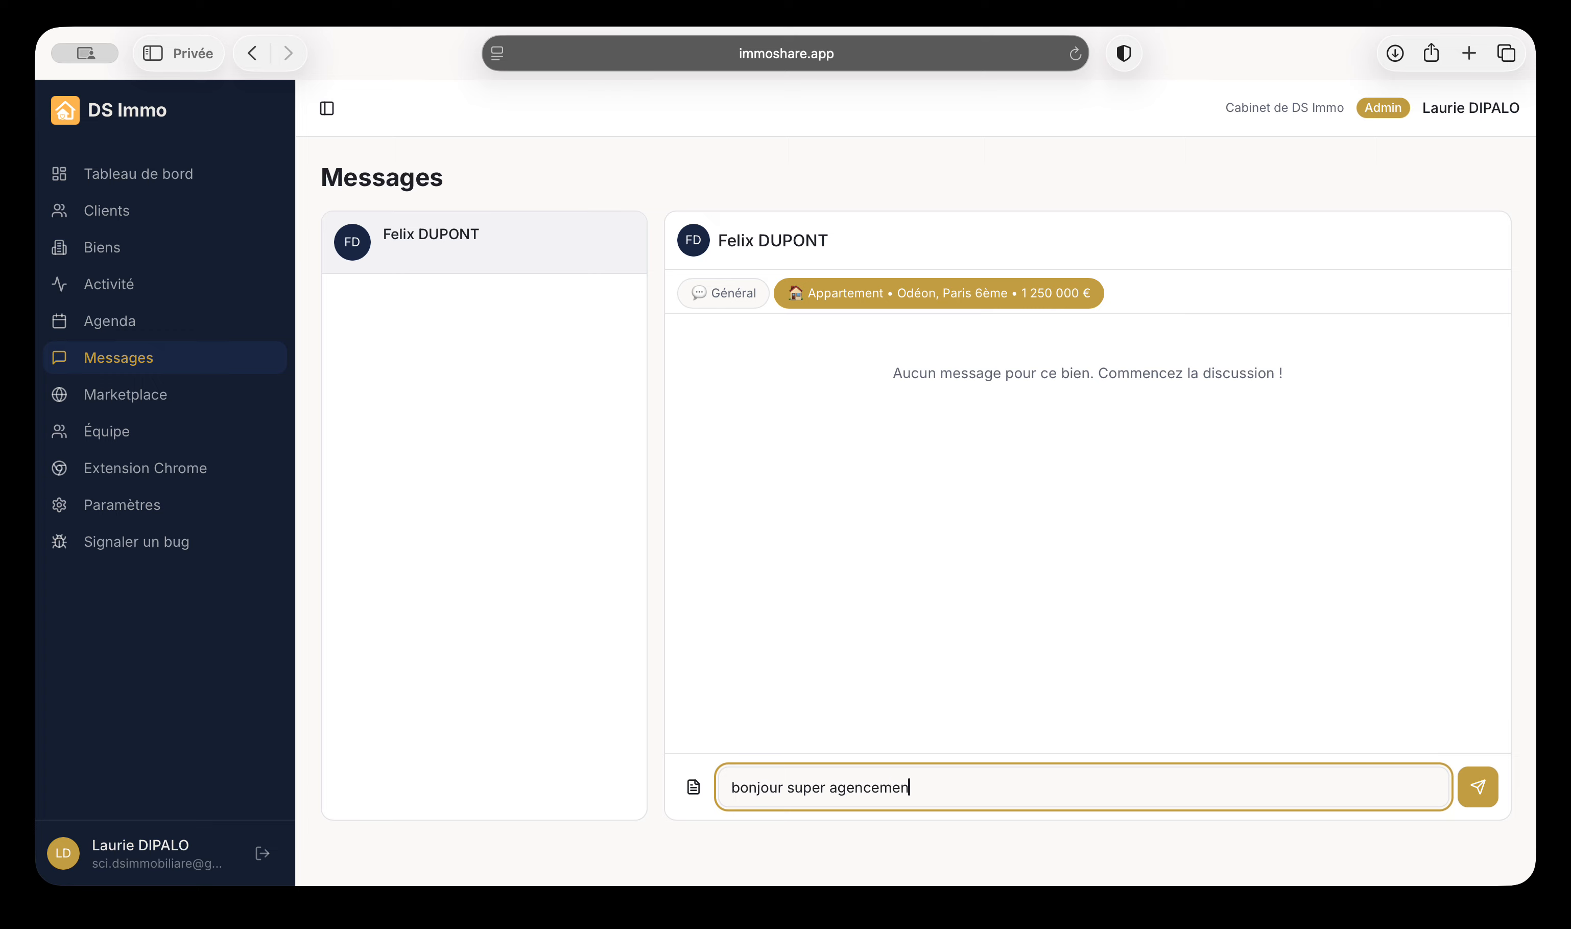
pyautogui.write('t')
pyautogui.click(1479, 788)
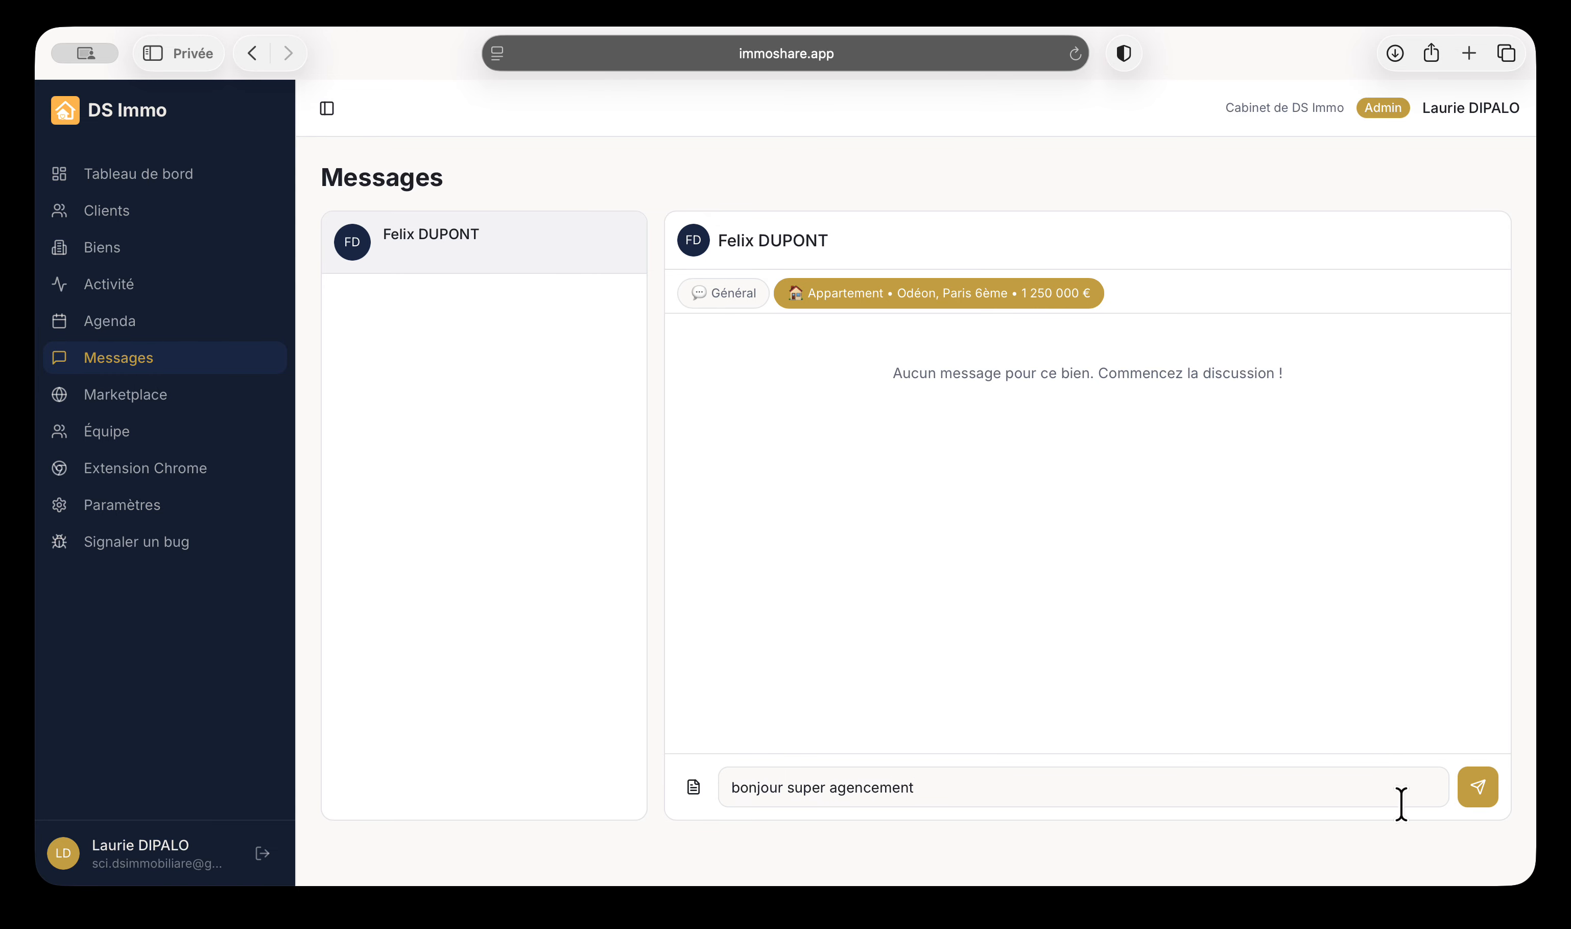
pyautogui.click(1479, 790)
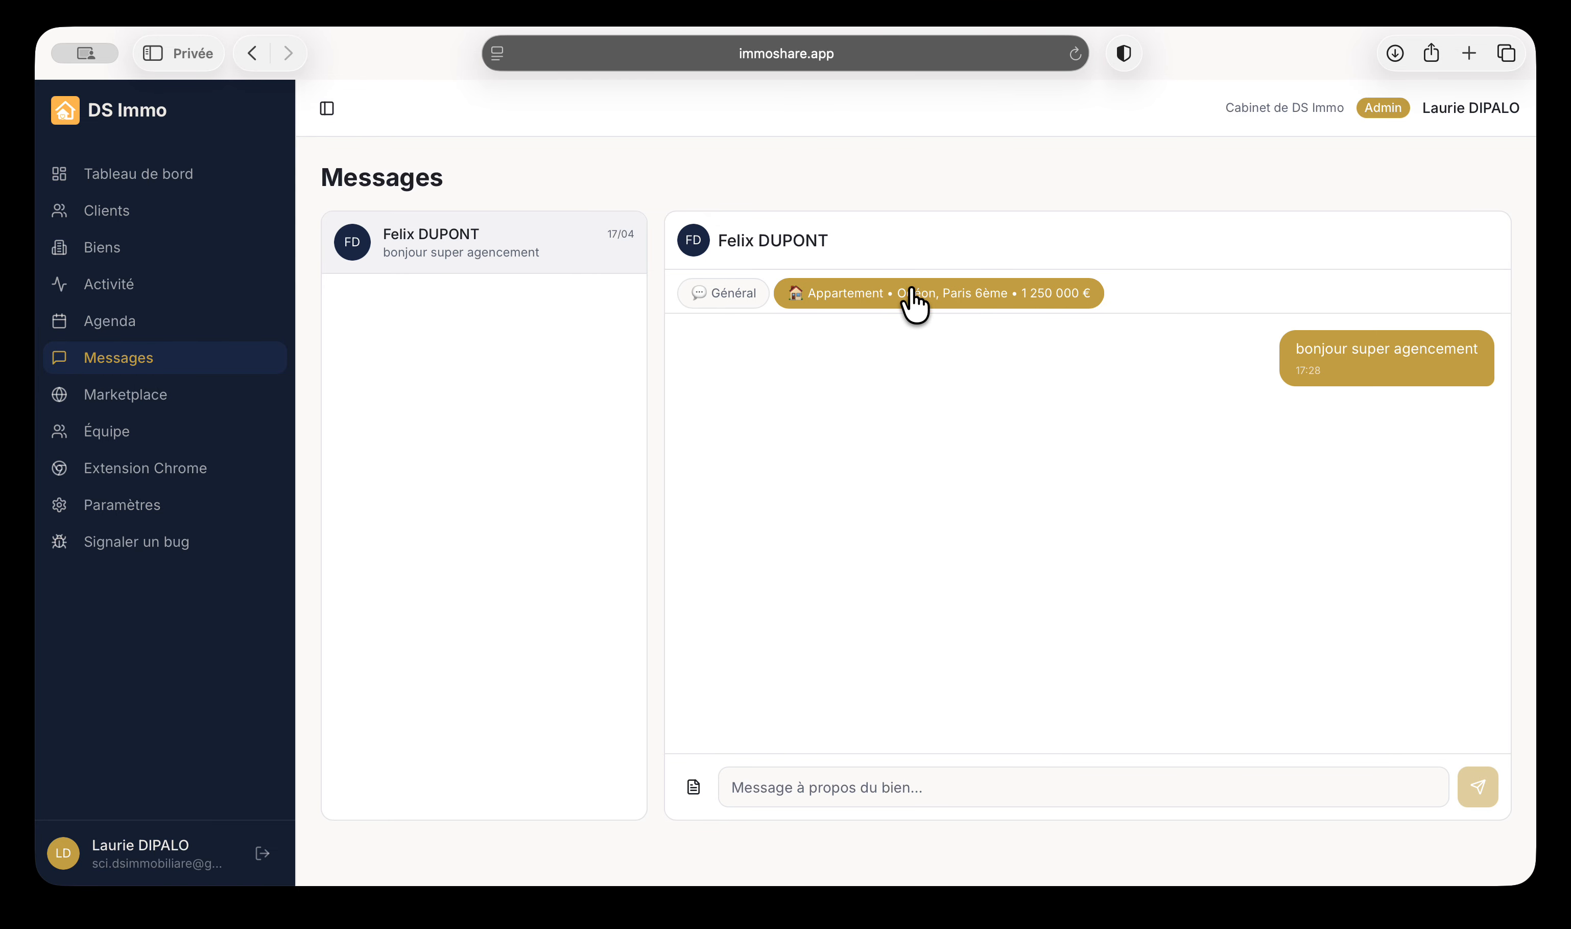
# Switch between the Général and Appartement threads to compare them
pyautogui.click(730, 297)
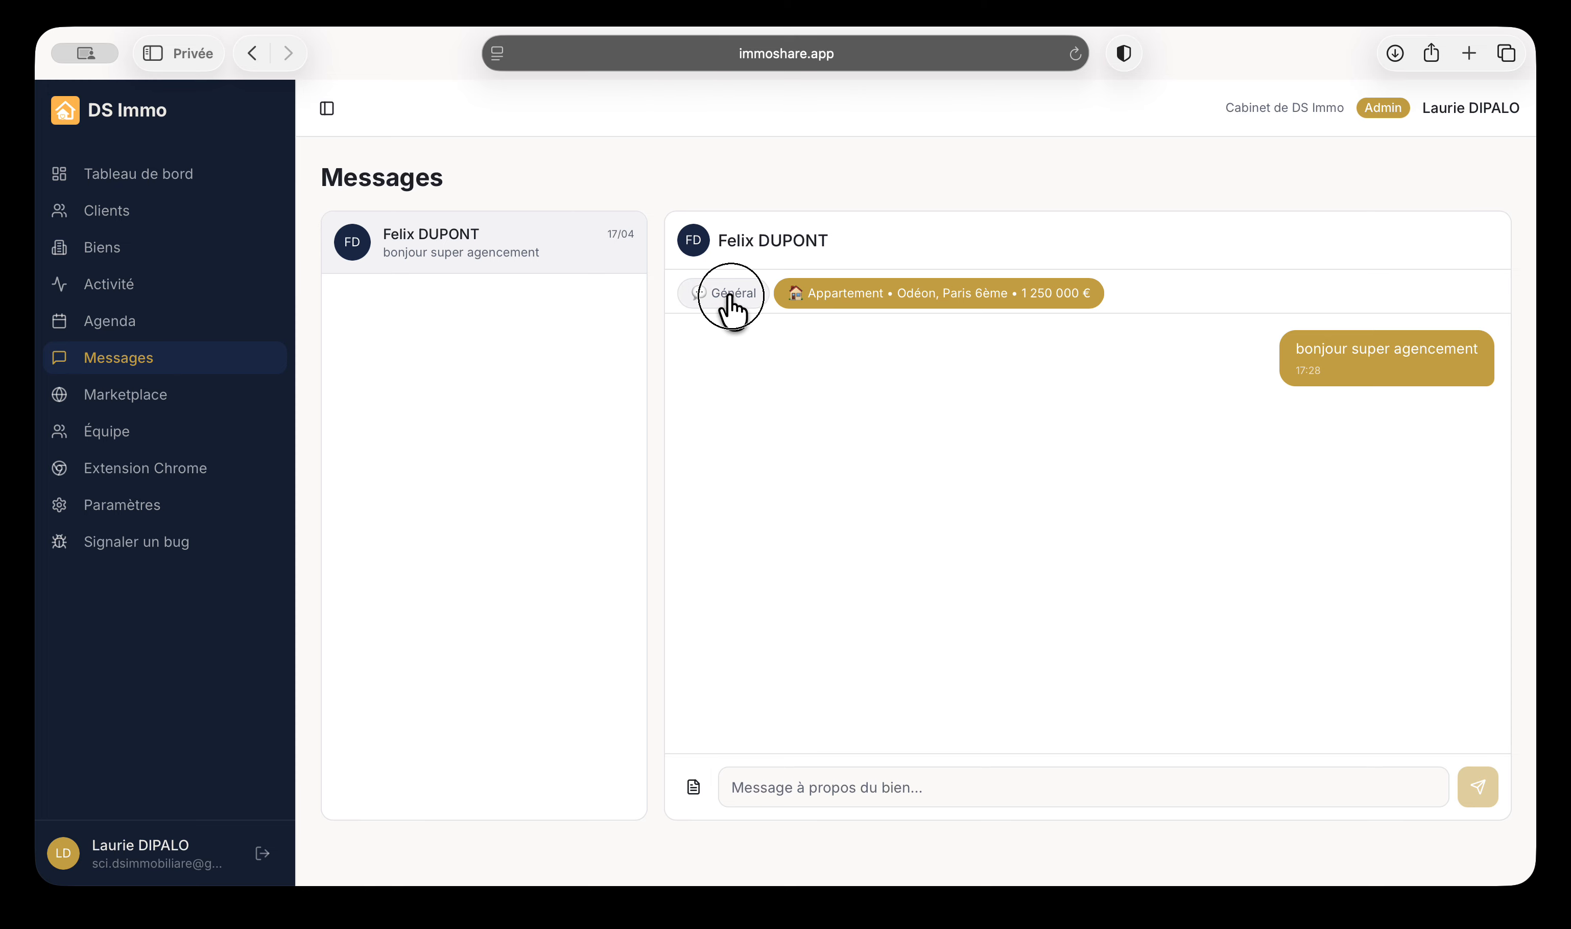
pyautogui.click(827, 313)
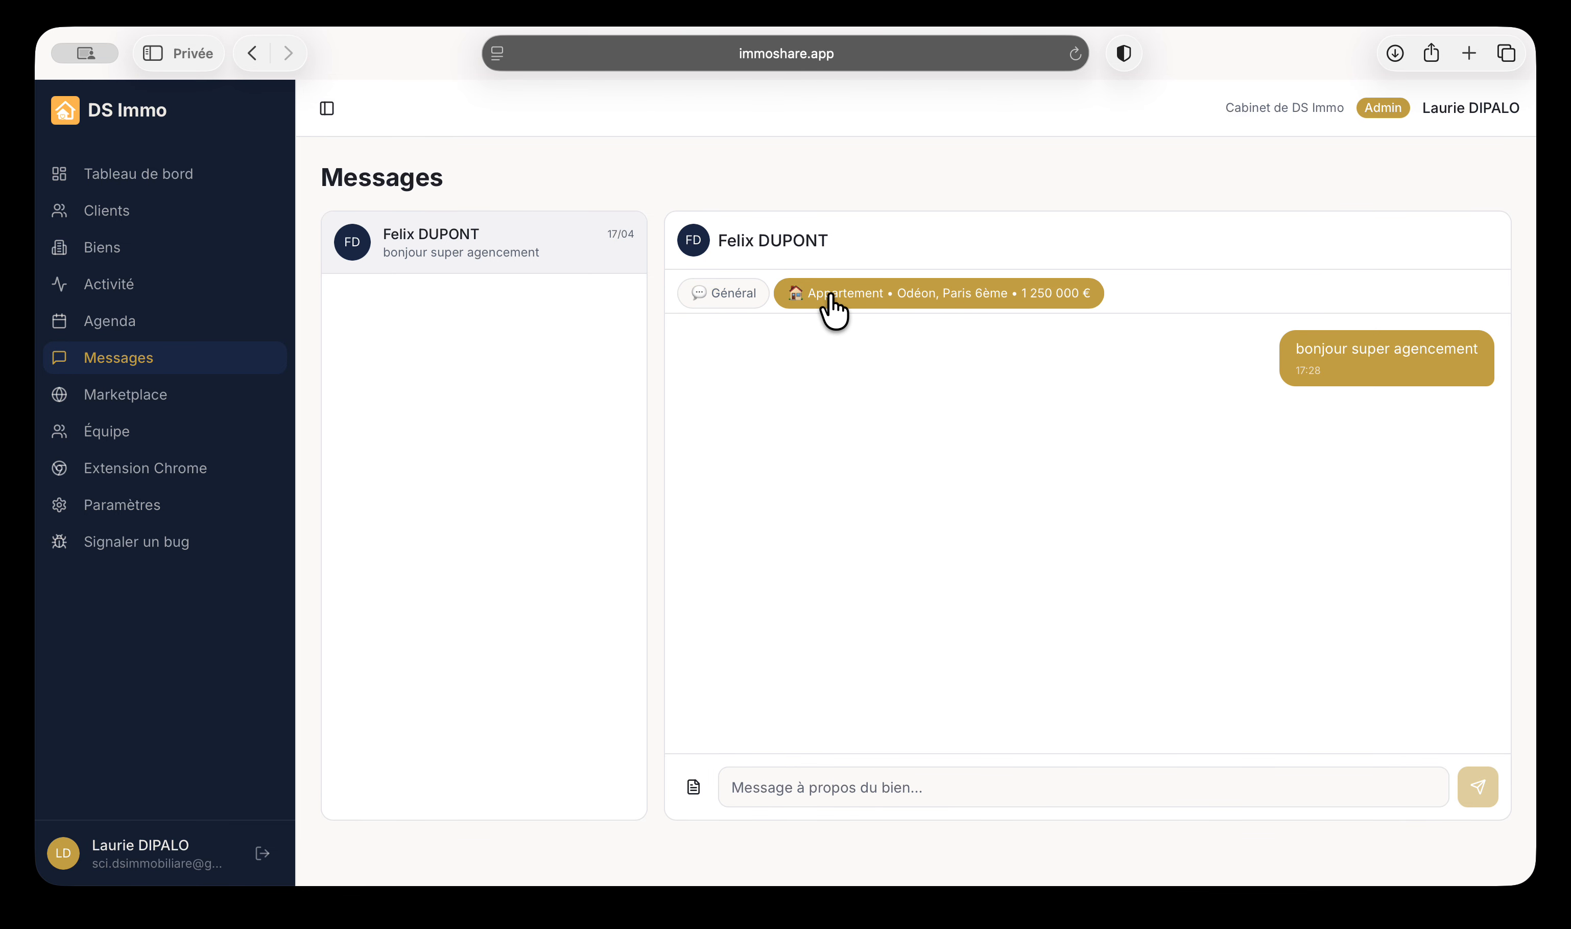
pyautogui.click(724, 301)
pyautogui.click(814, 300)
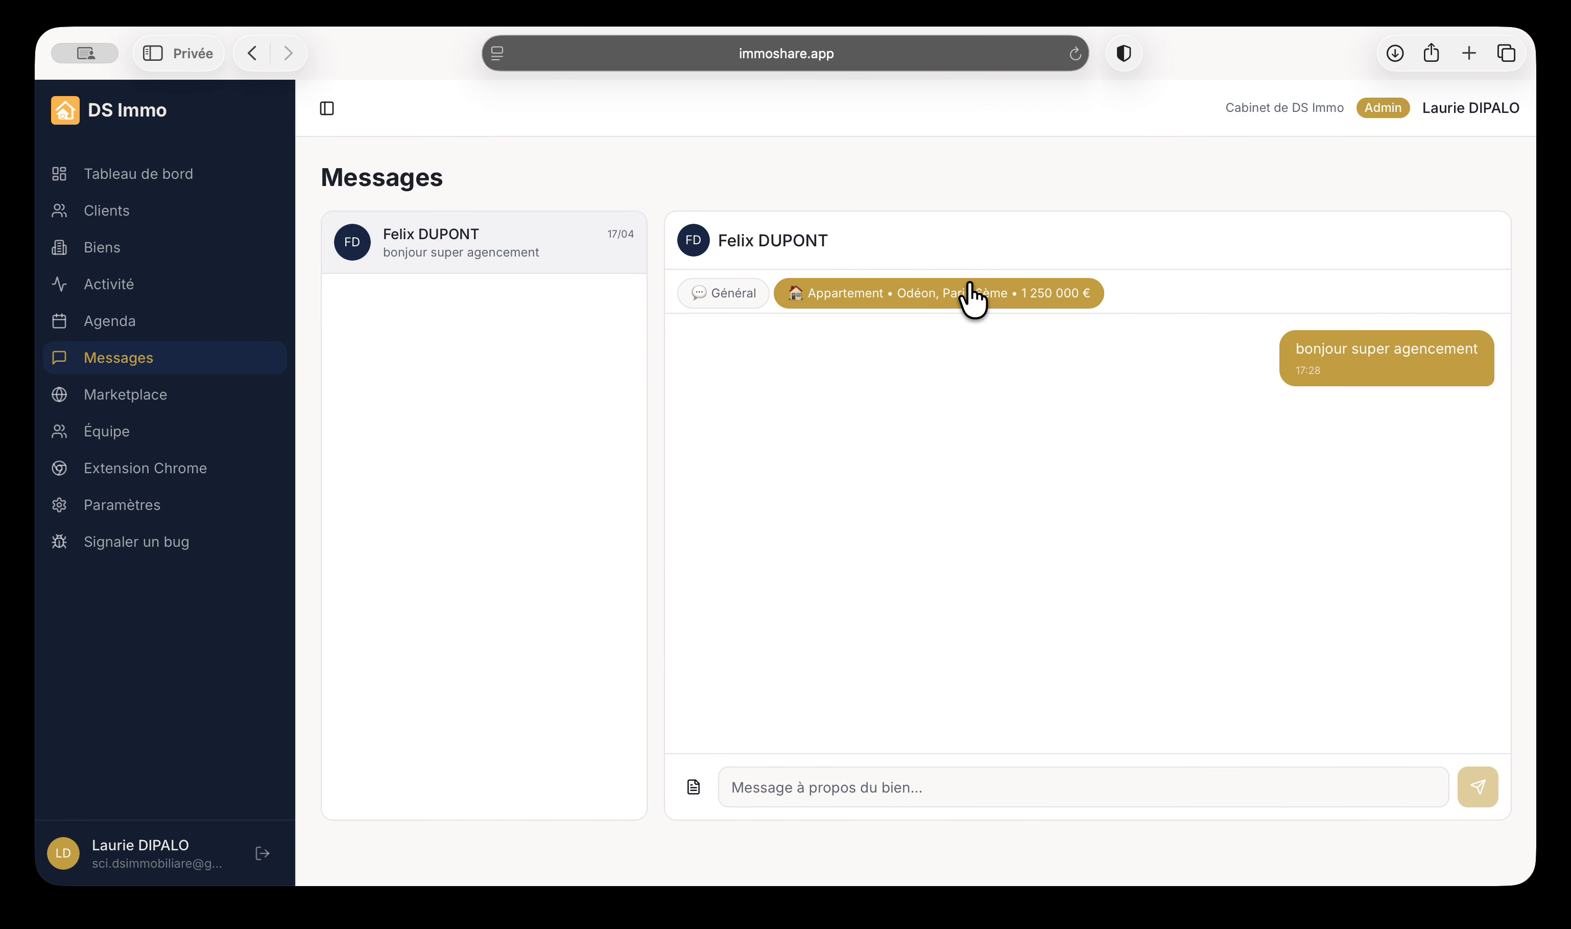
# Open the Marketplace page and look through its contact email, Spécialités and Zones géographiques fields
pyautogui.click(152, 398)
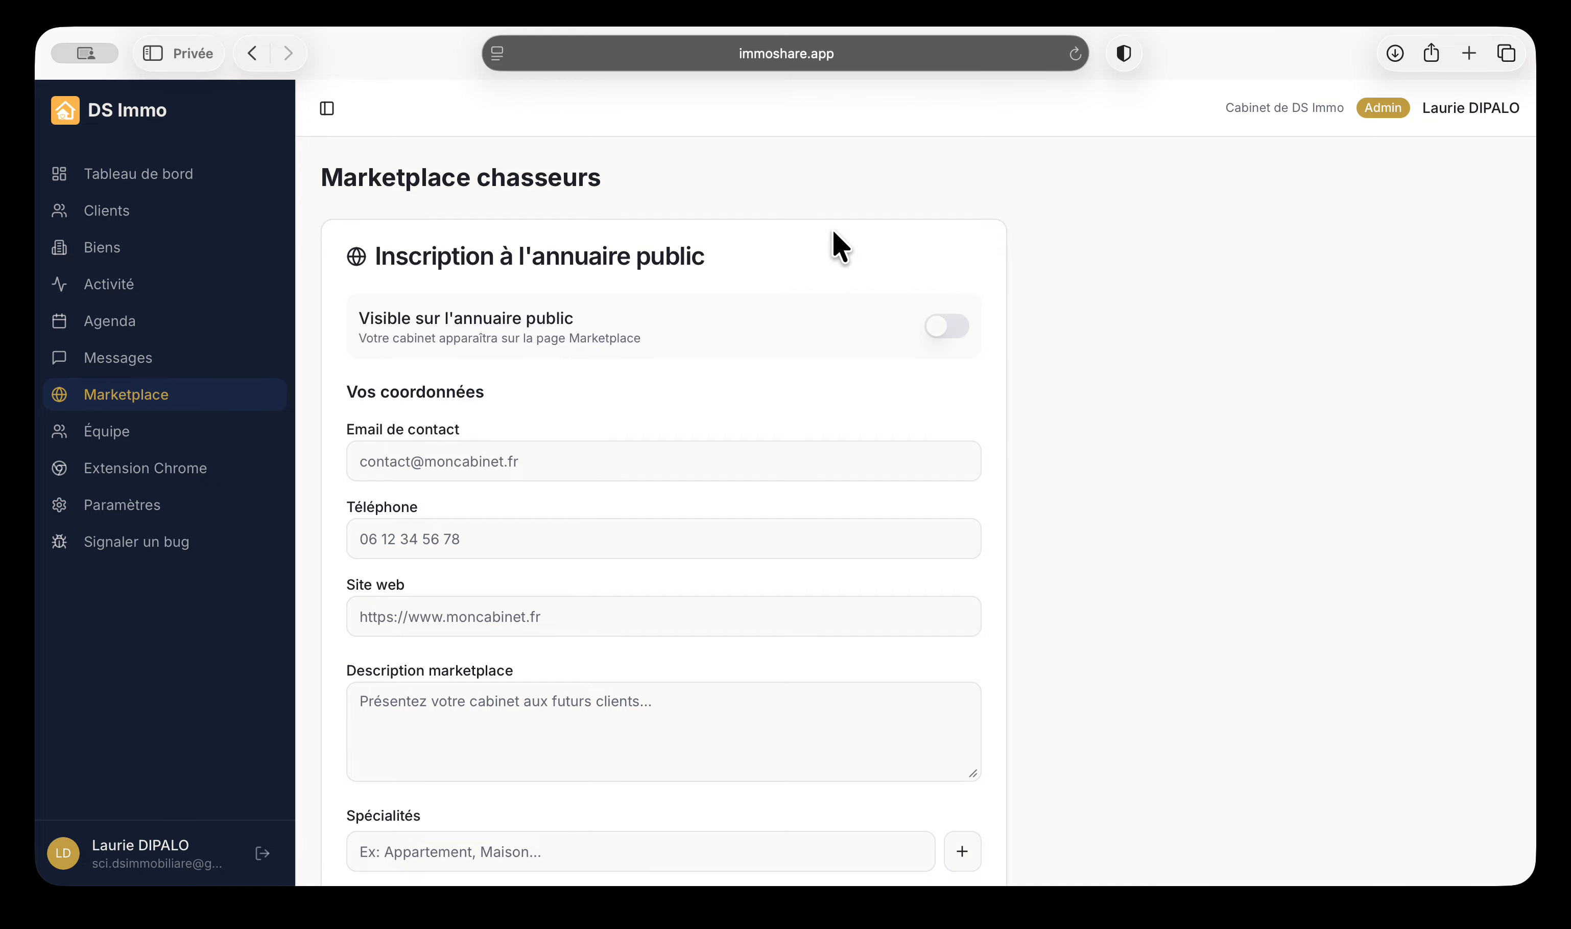
pyautogui.scroll(-1, 888, 395)
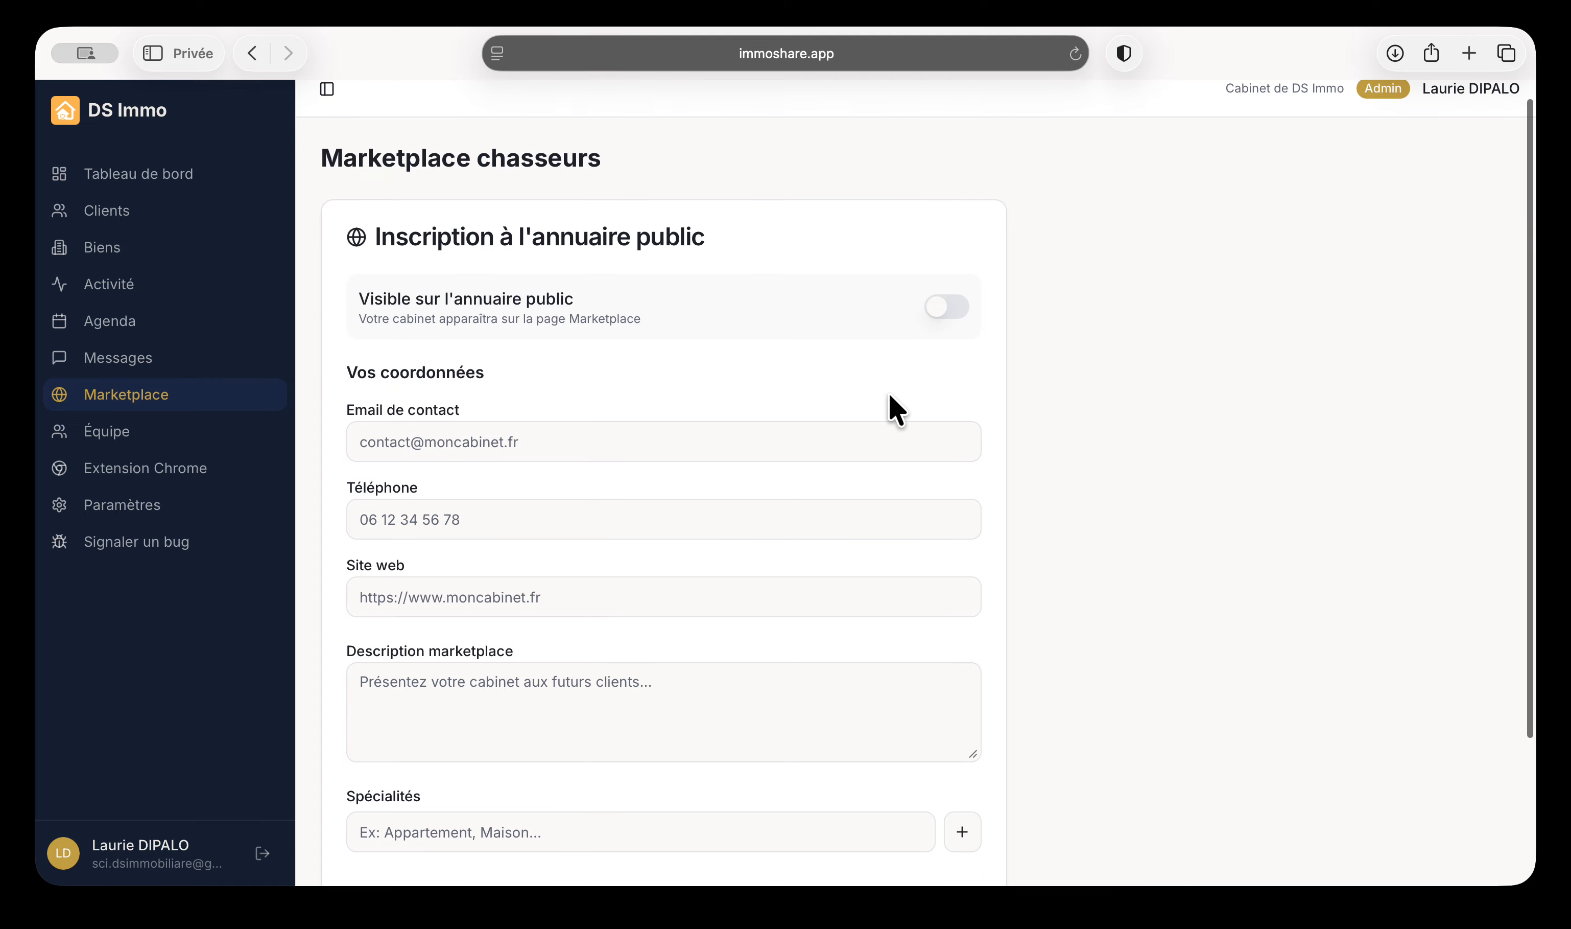
pyautogui.scroll(-6, 888, 396)
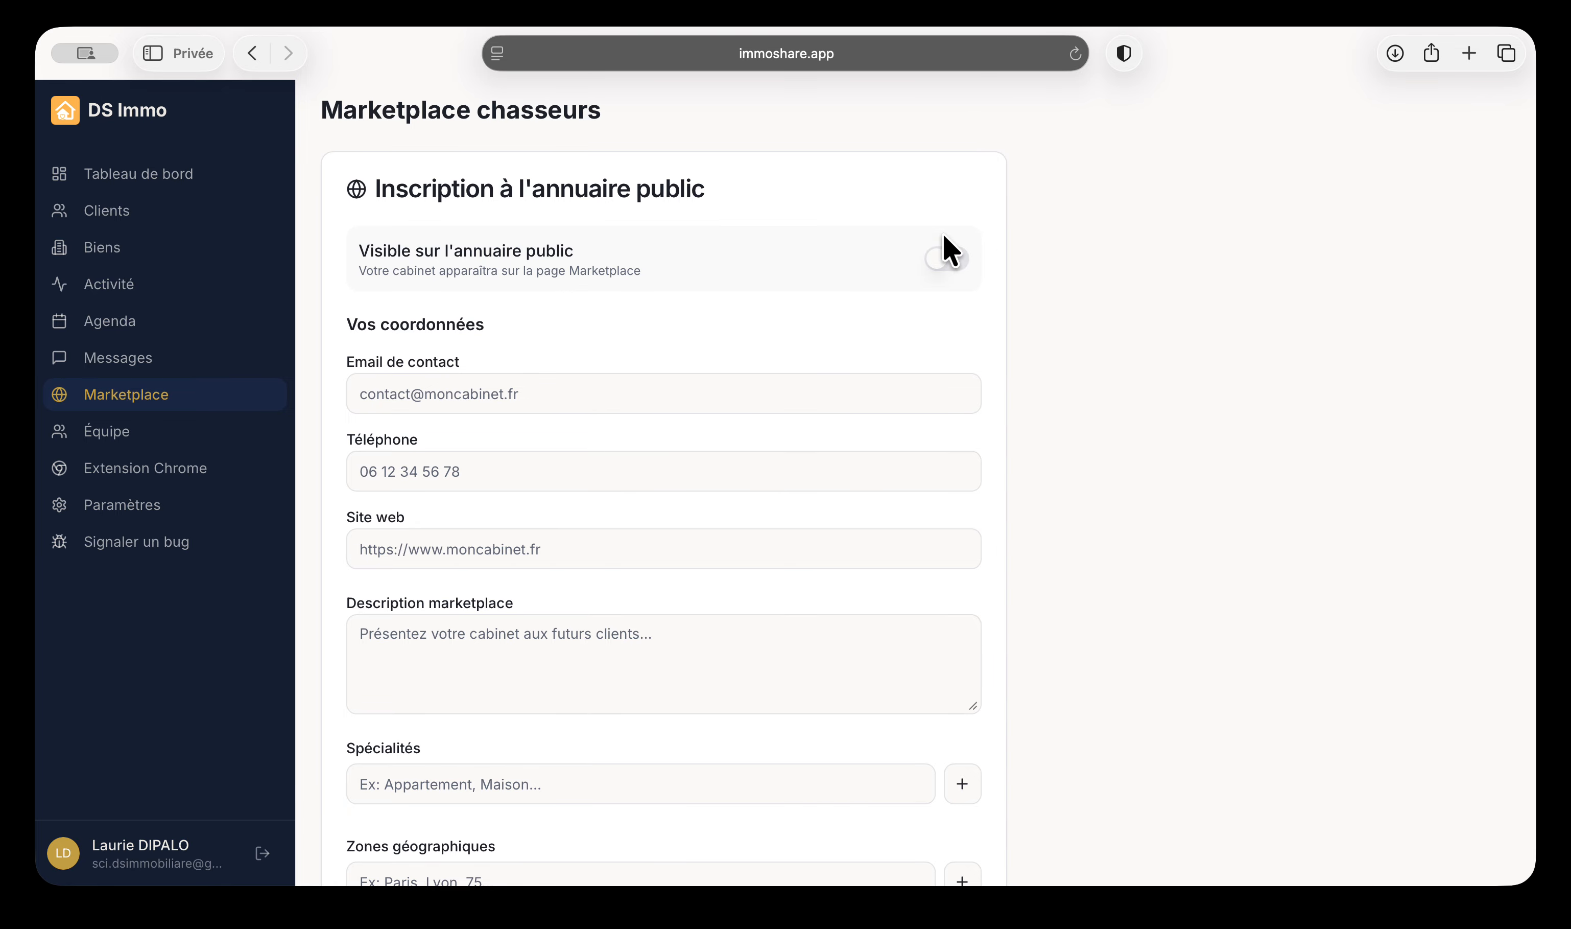
pyautogui.click(423, 242)
pyautogui.click(593, 195)
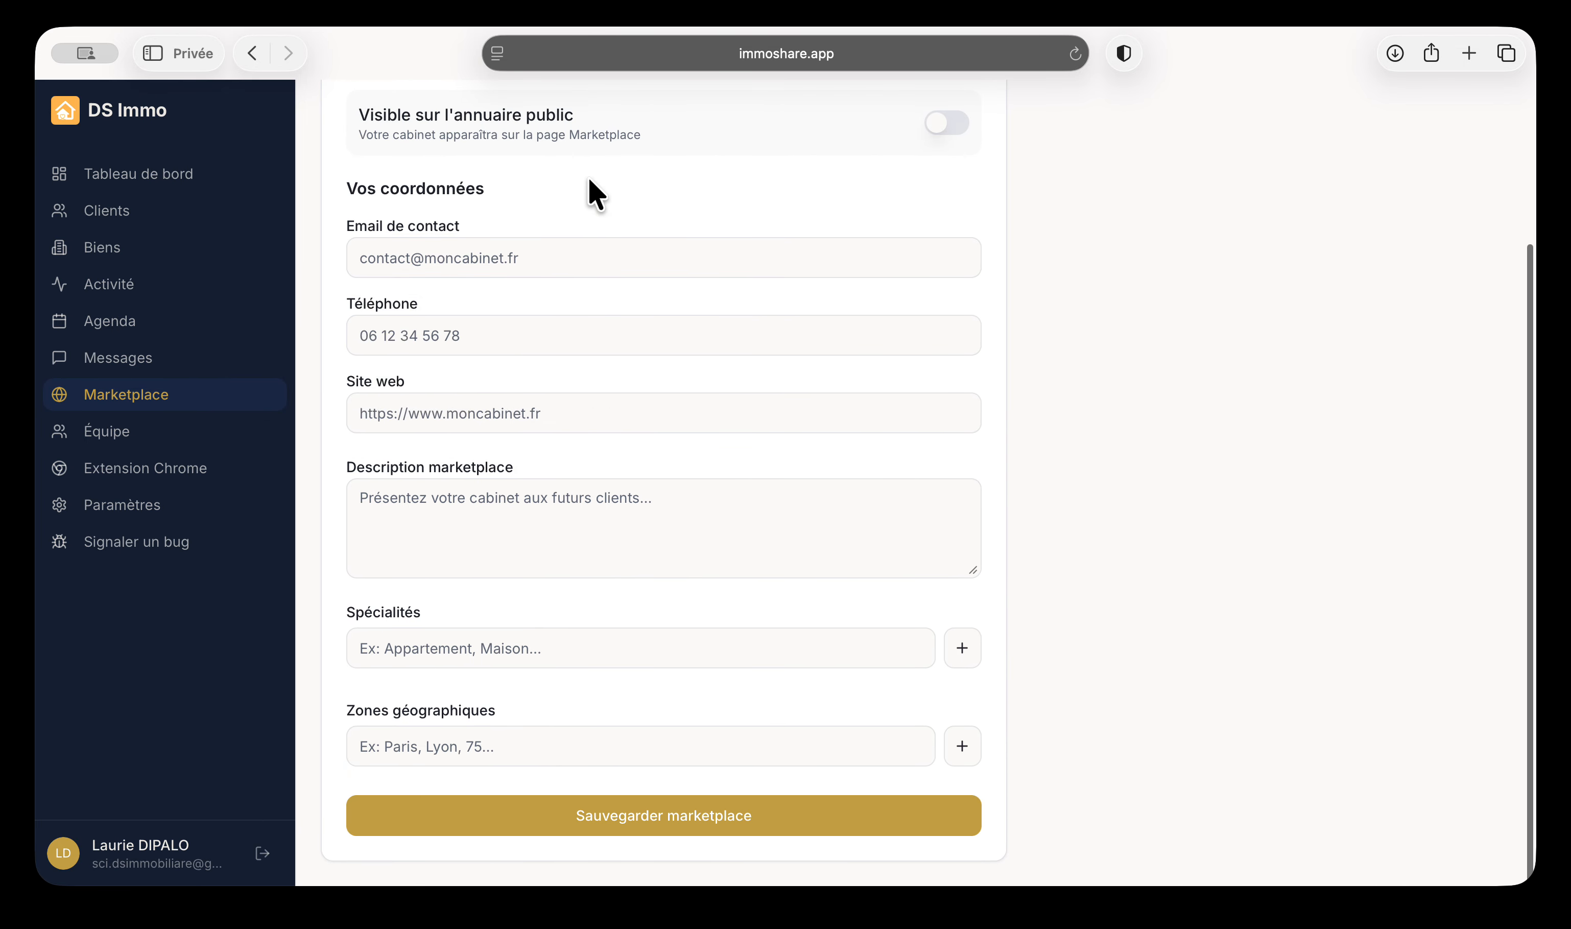
pyautogui.click(432, 257)
pyautogui.click(445, 603)
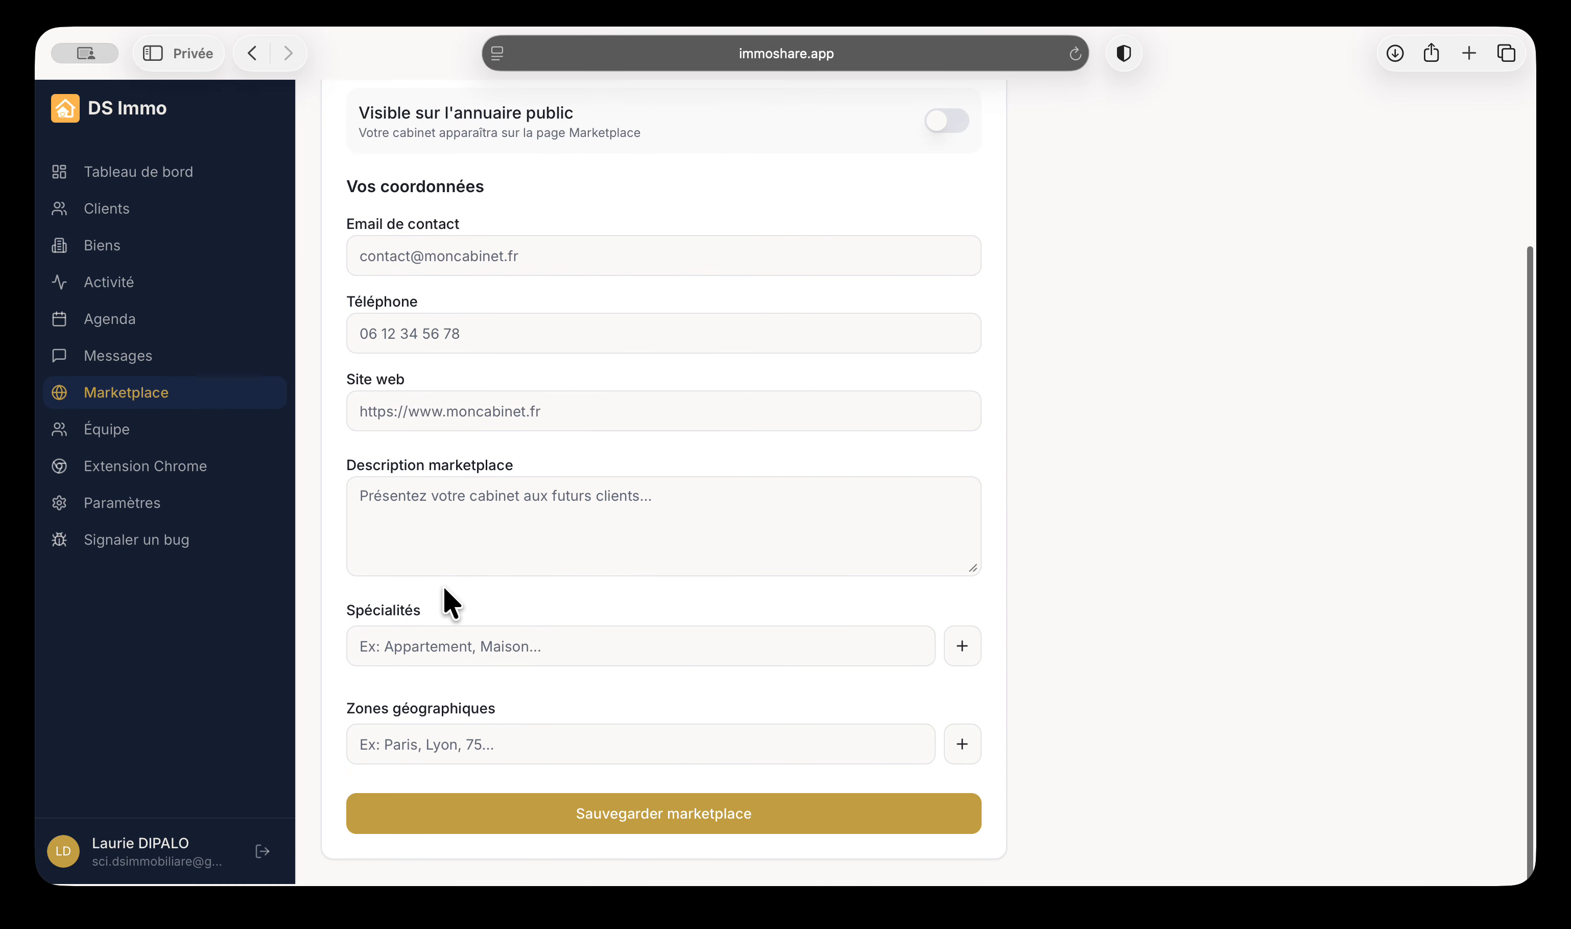
pyautogui.click(438, 654)
pyautogui.click(459, 750)
pyautogui.scroll(6, 449, 754)
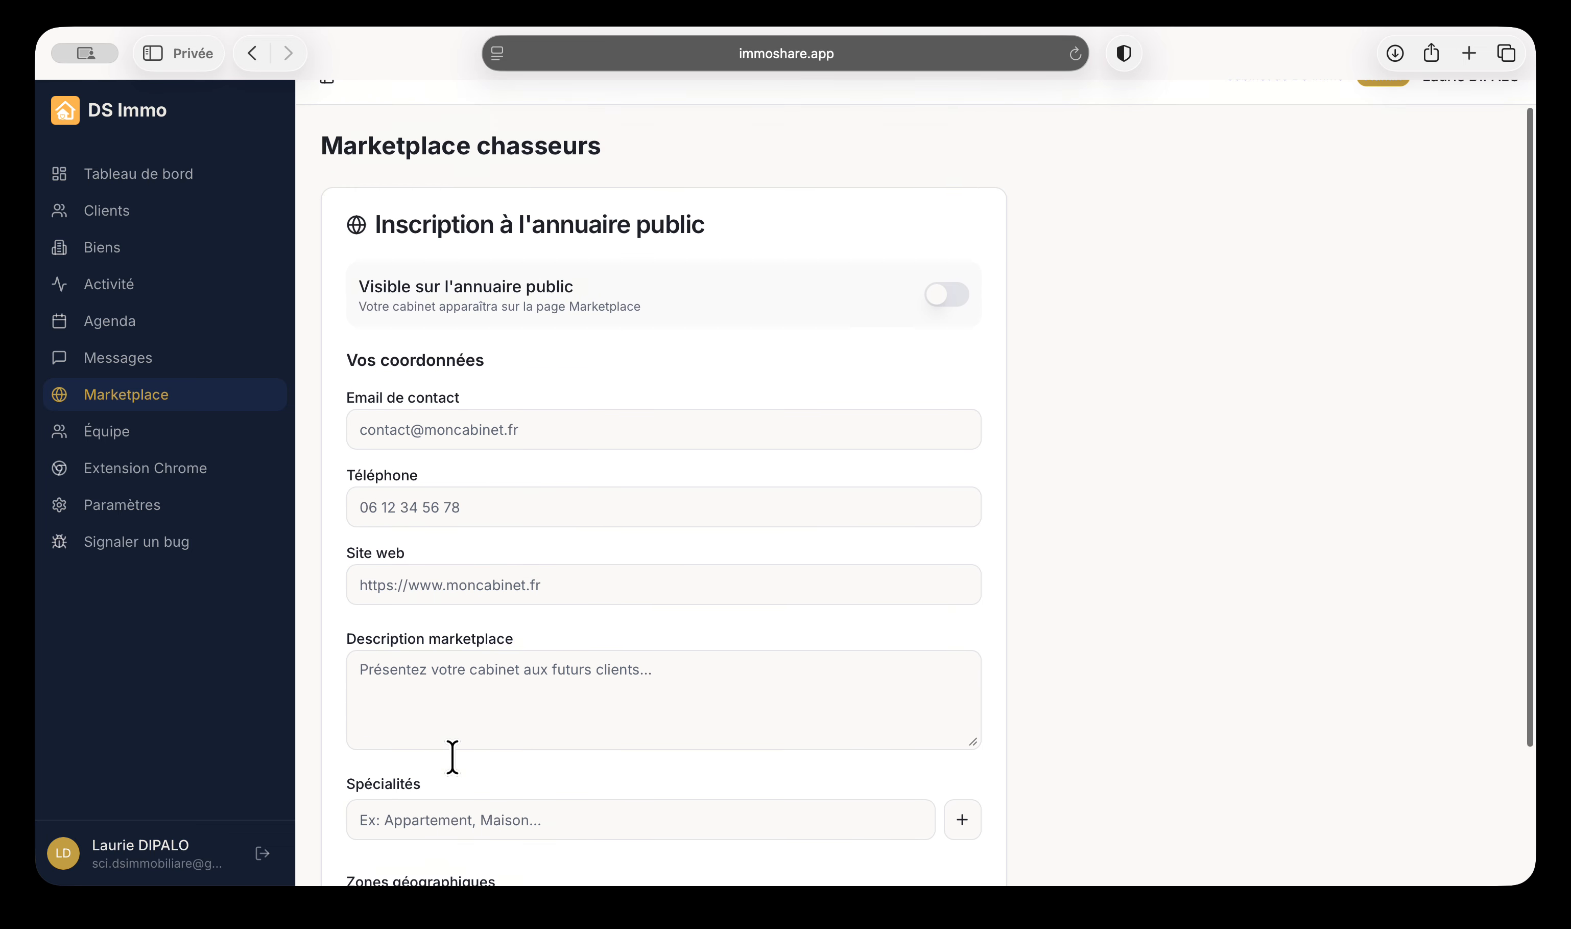
# Review the backlink snippet and URL field, save the settings, then switch off public directory visibility
pyautogui.click(948, 326)
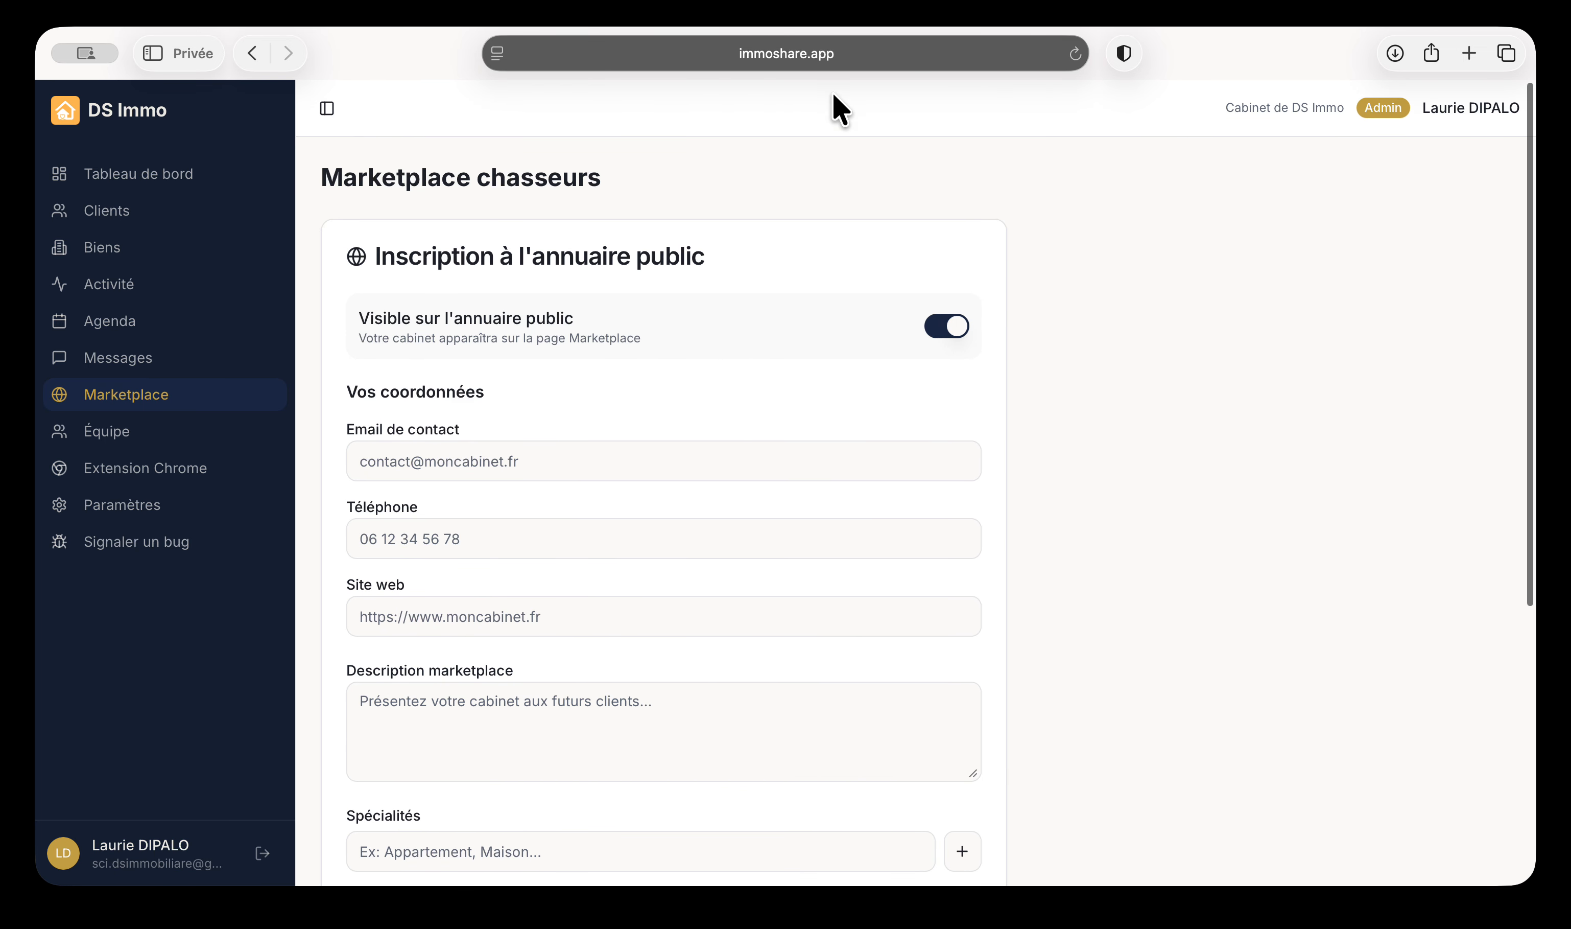
pyautogui.scroll(-1, 1017, 323)
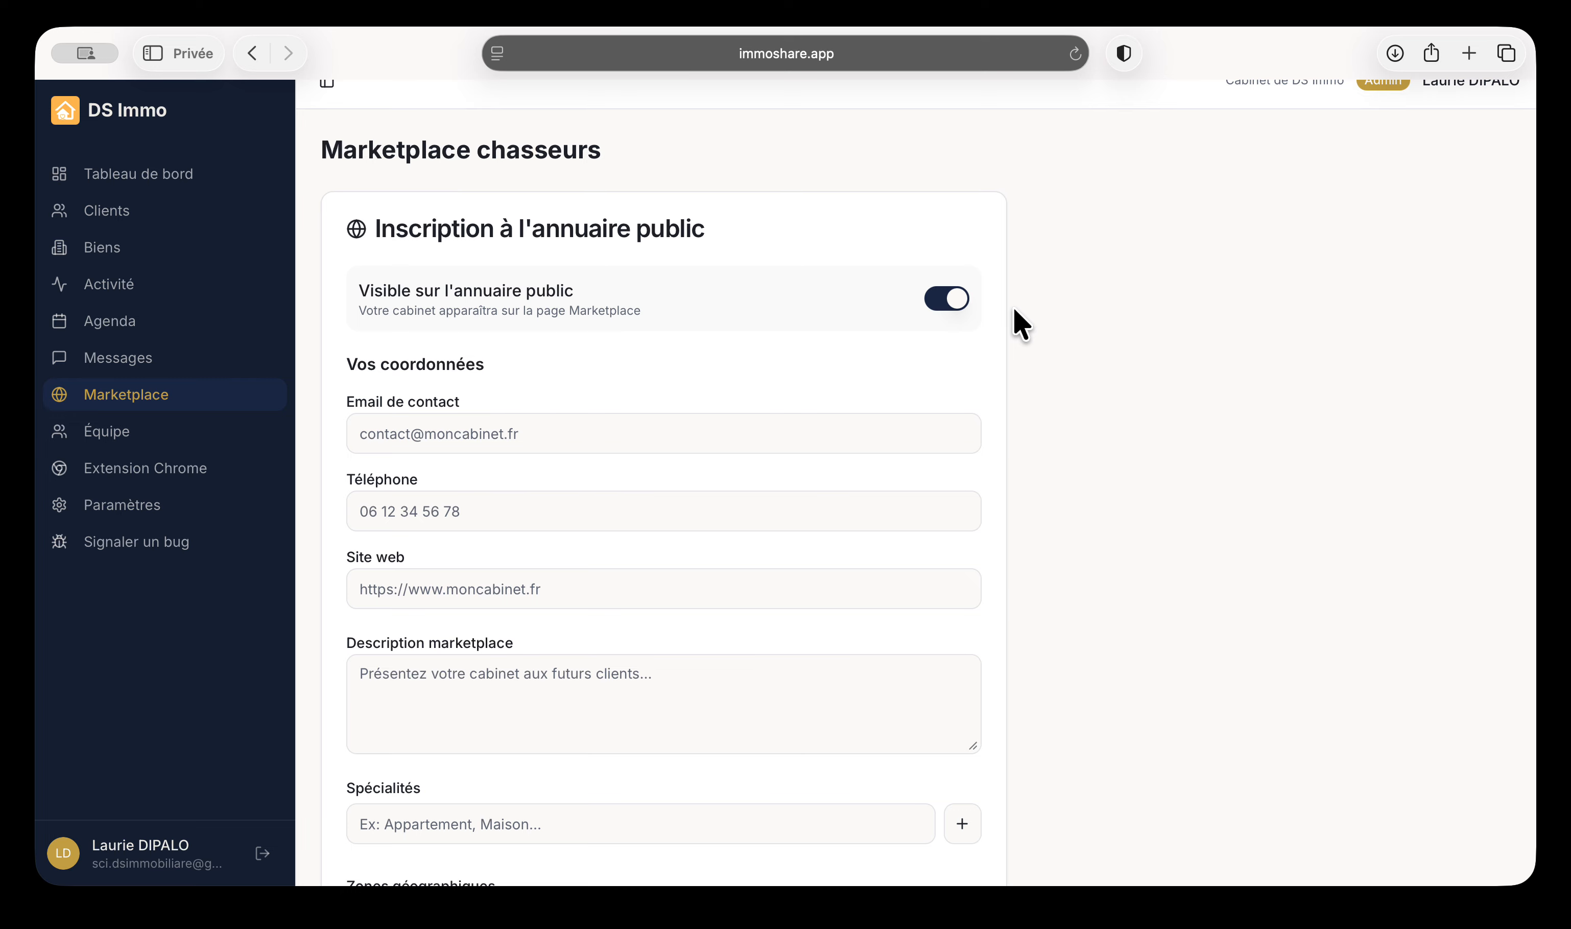
pyautogui.scroll(-6, 1013, 309)
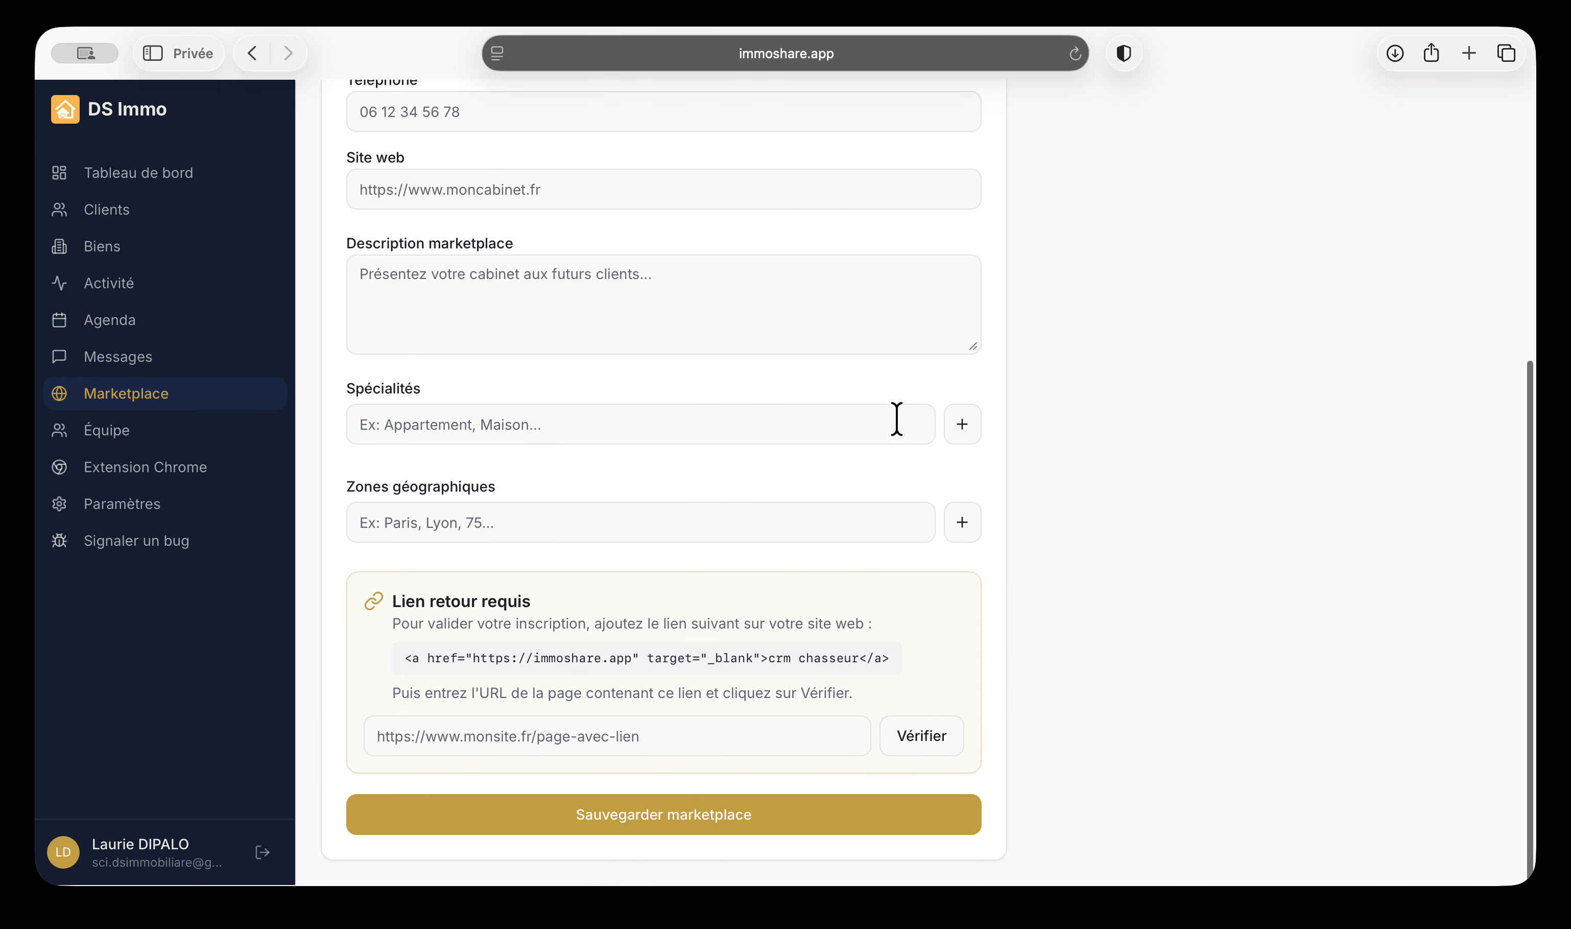
pyautogui.tripleClick(685, 657)
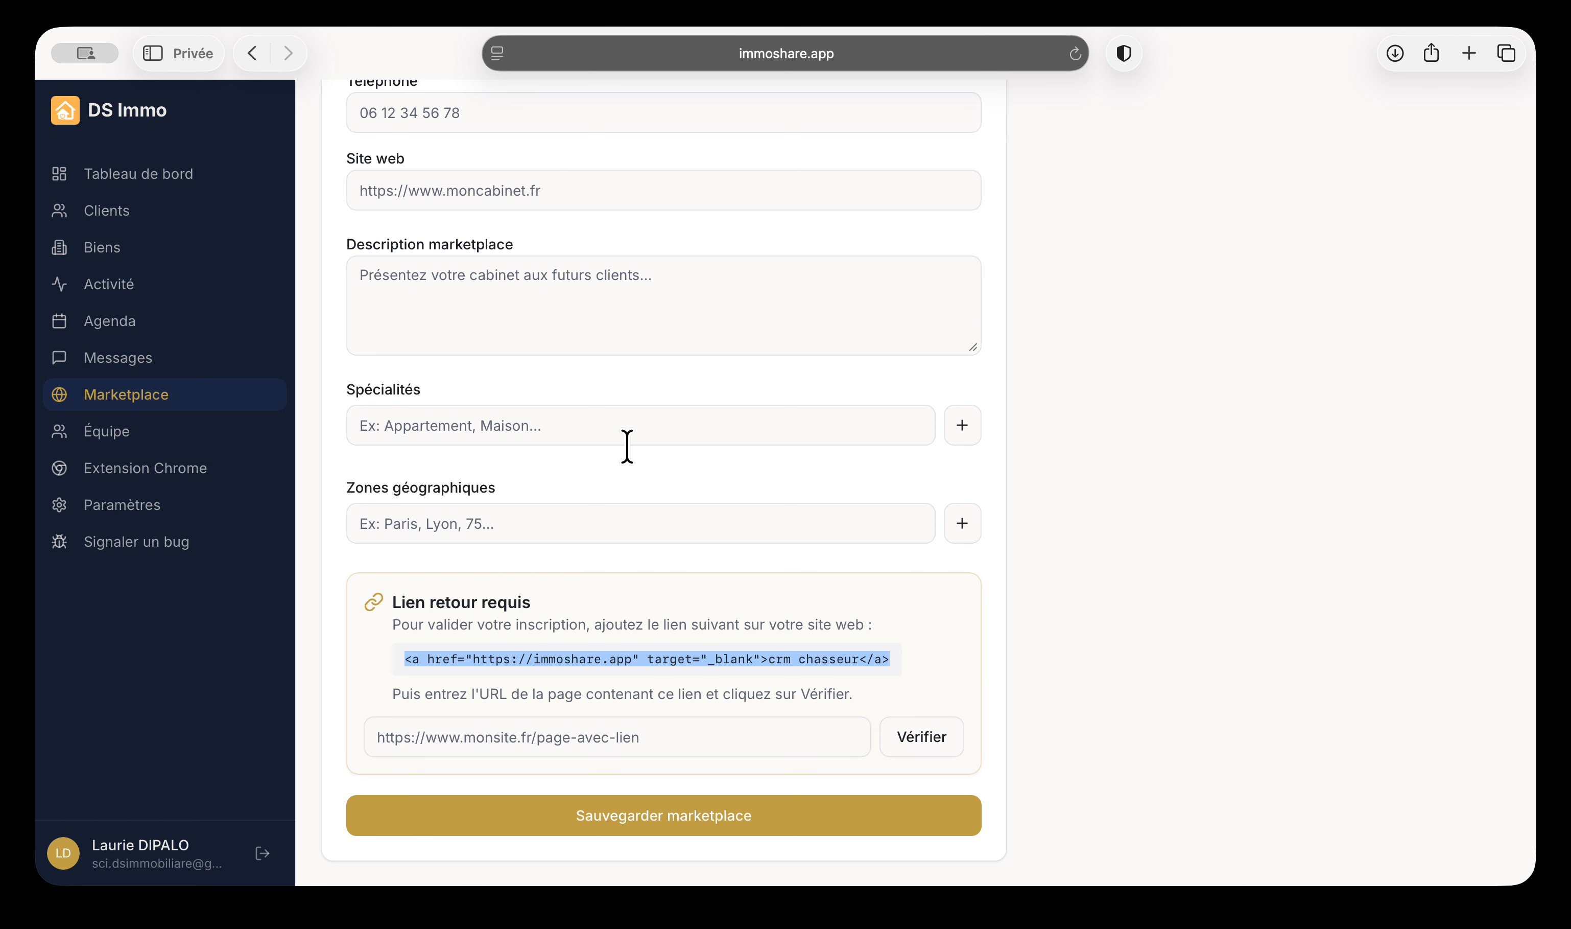
pyautogui.scroll(7, 794, 147)
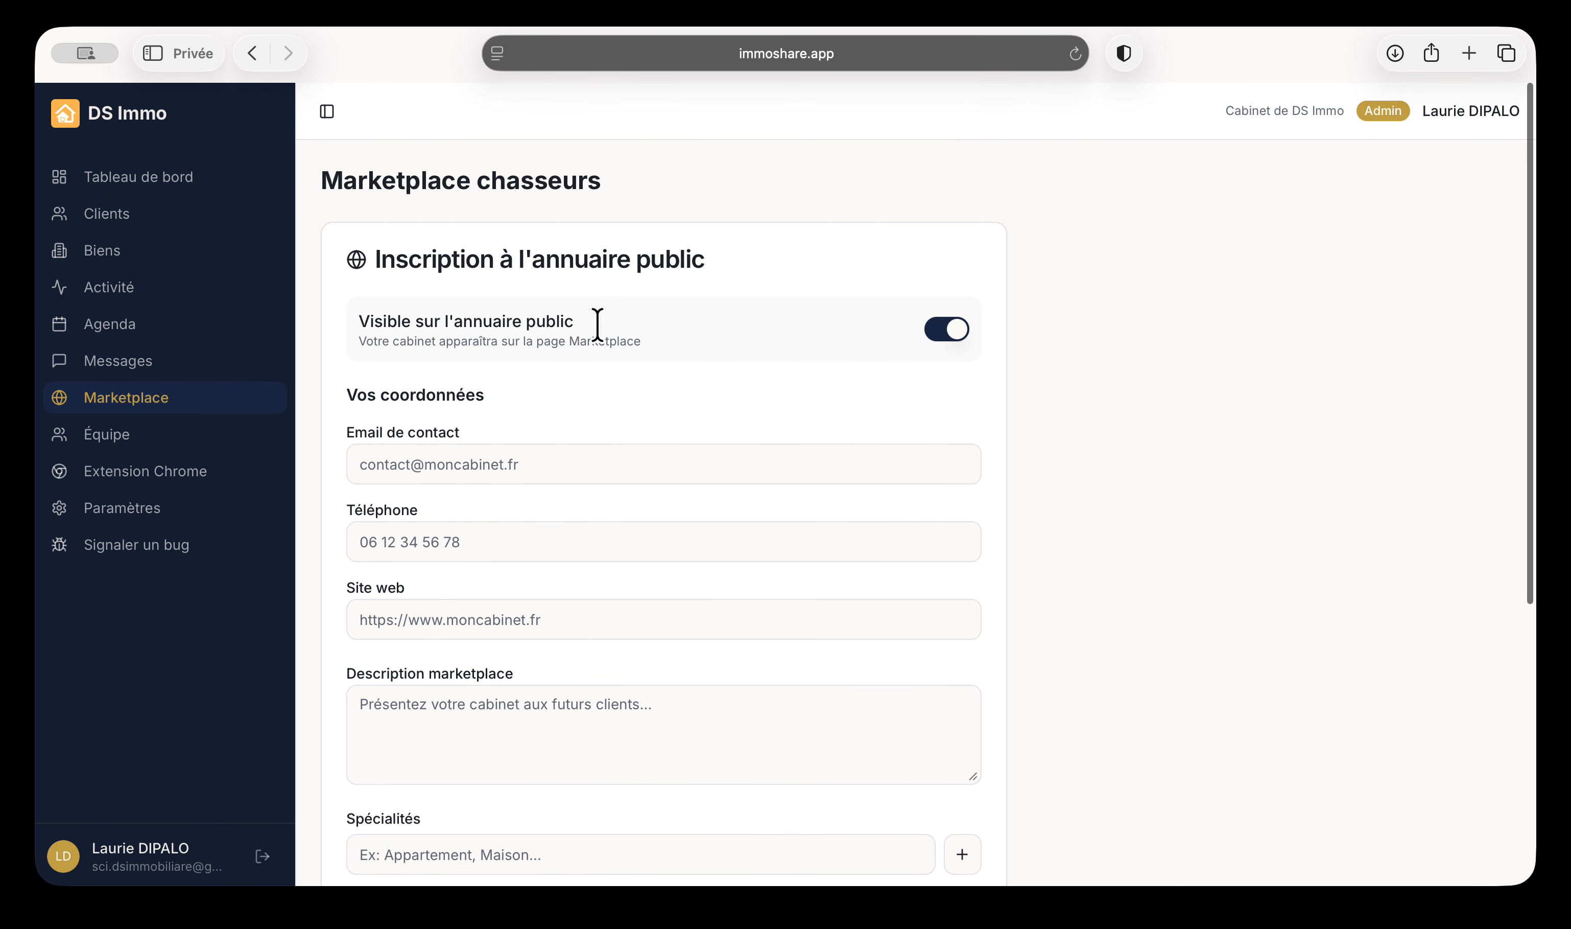
pyautogui.scroll(-5, 596, 323)
pyautogui.scroll(-2, 597, 325)
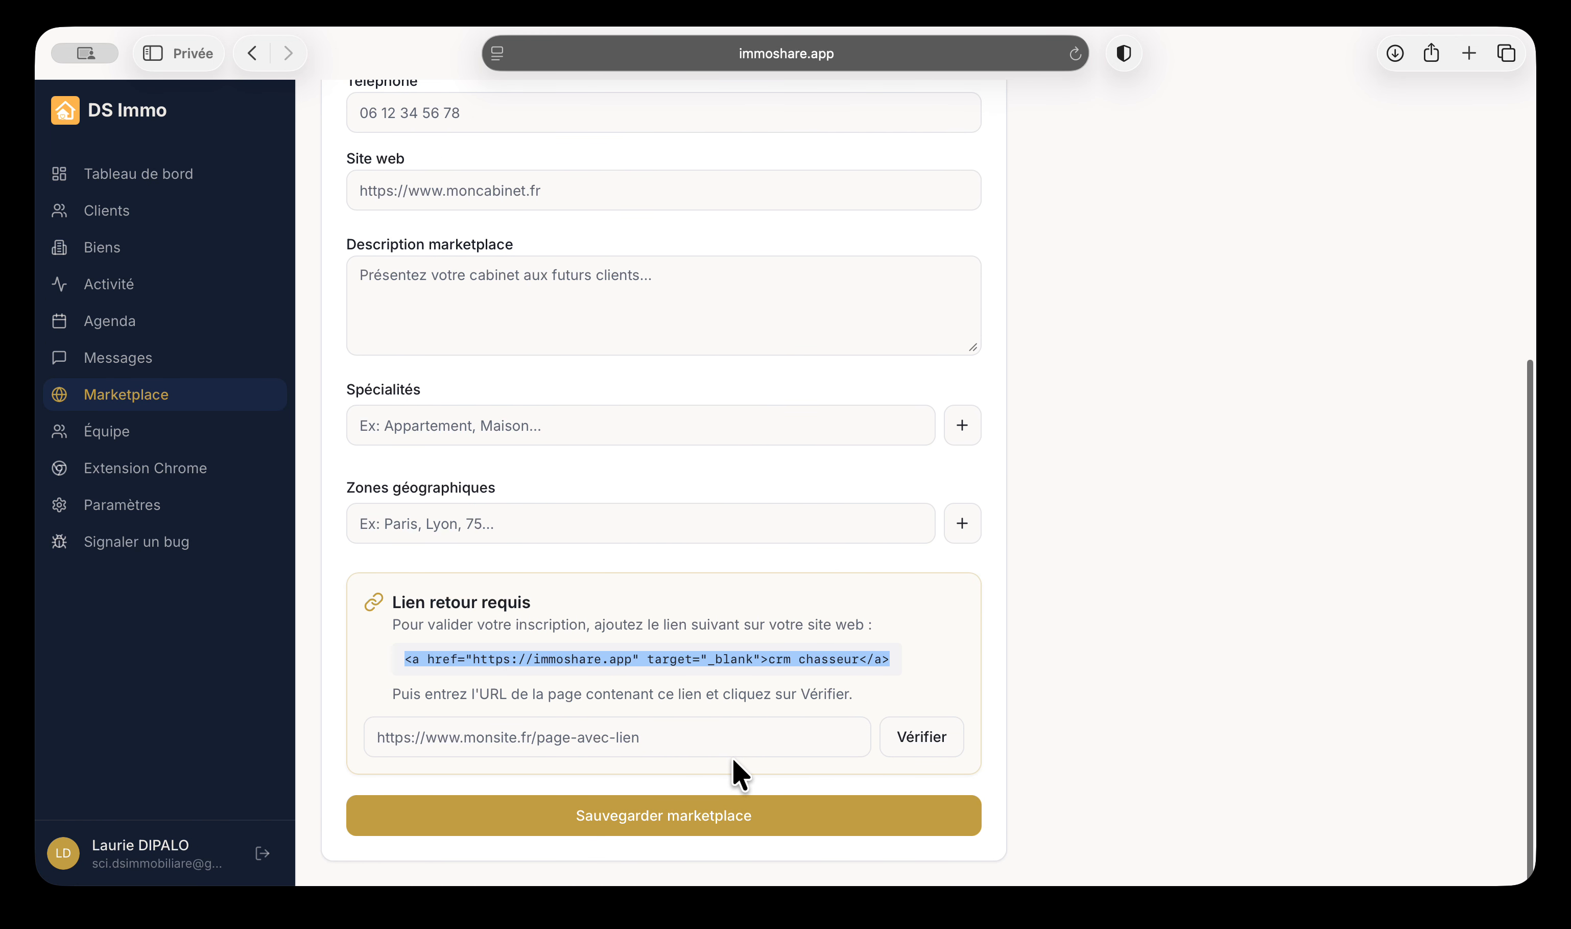
pyautogui.click(804, 737)
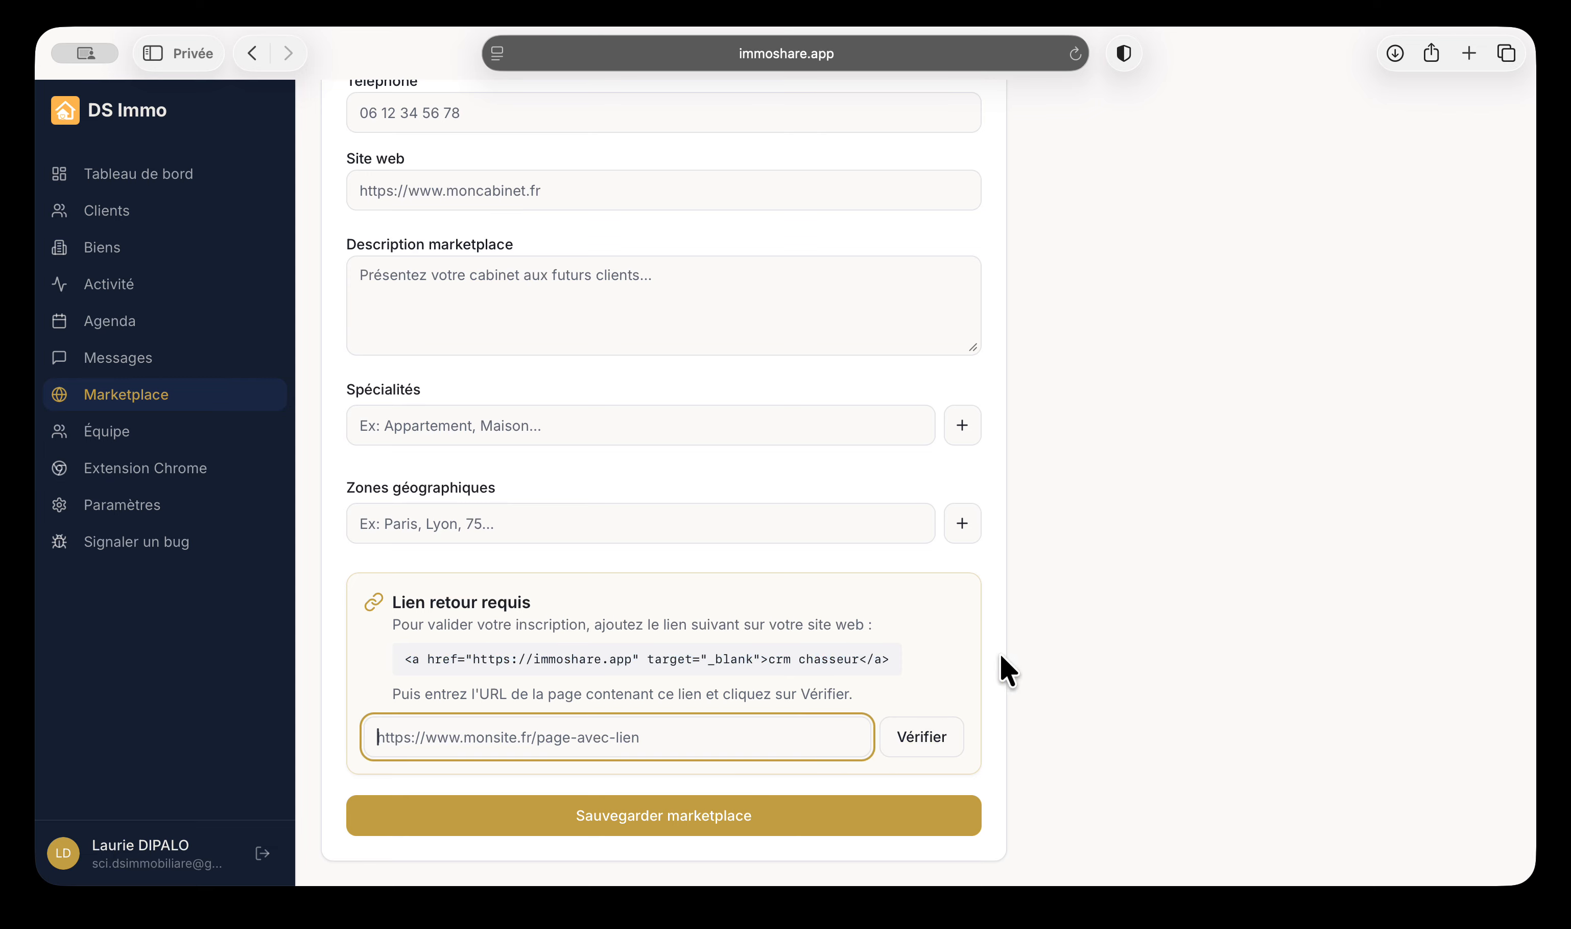
pyautogui.tripleClick(533, 659)
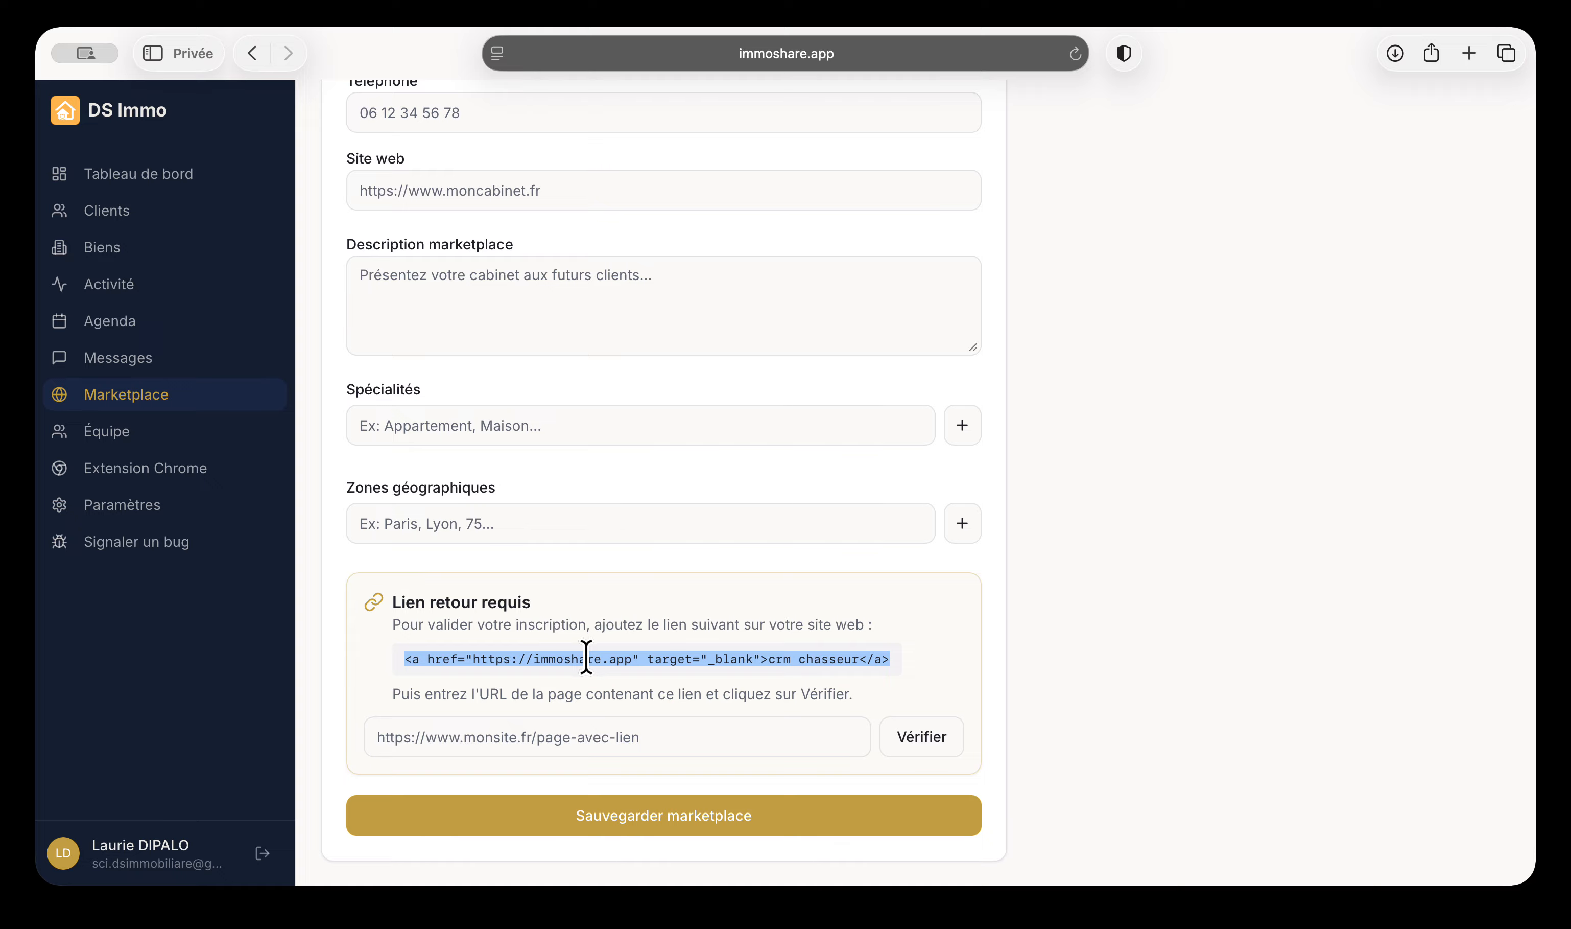
pyautogui.click(567, 749)
pyautogui.click(688, 828)
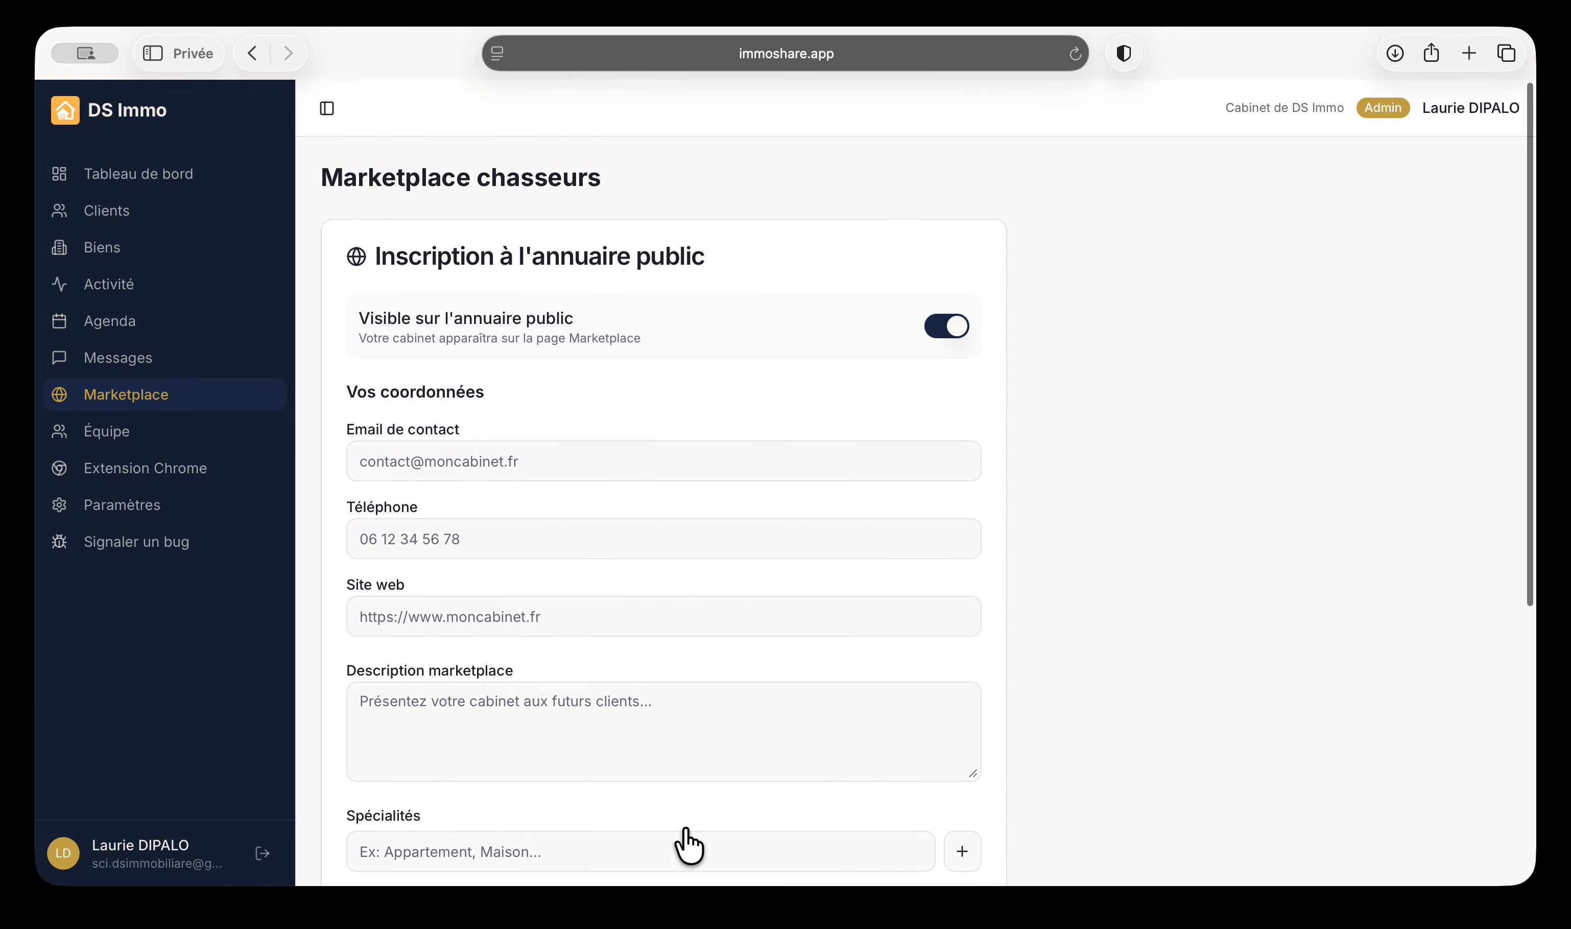
pyautogui.click(945, 327)
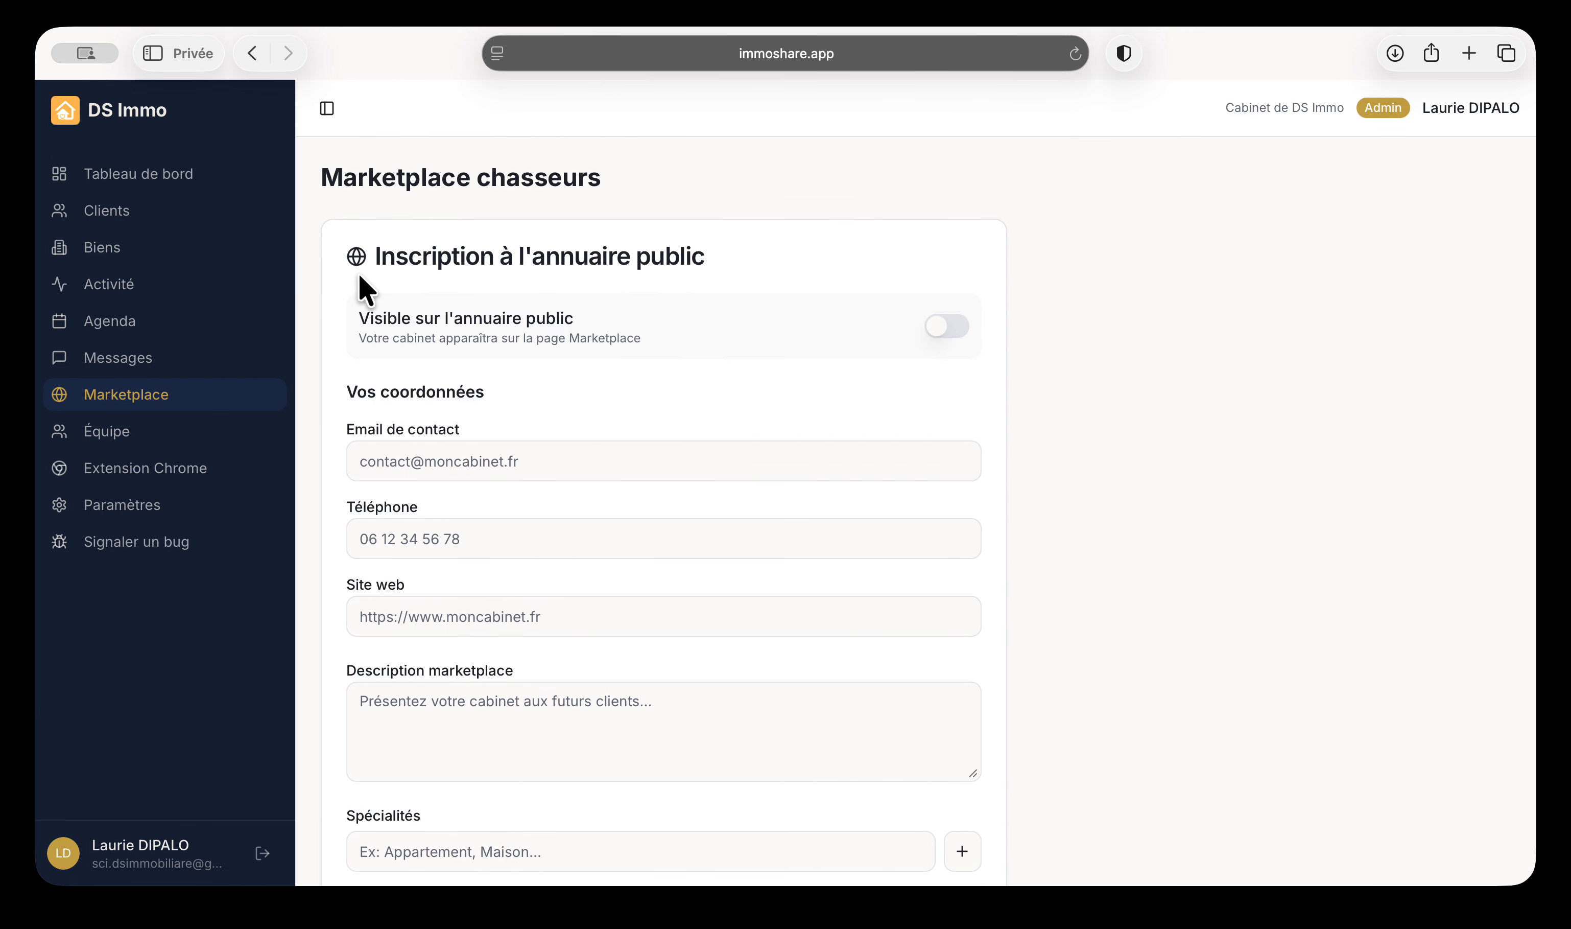
# Open Mon équipe, start an invitation and set its role to Lecteur
pyautogui.click(110, 440)
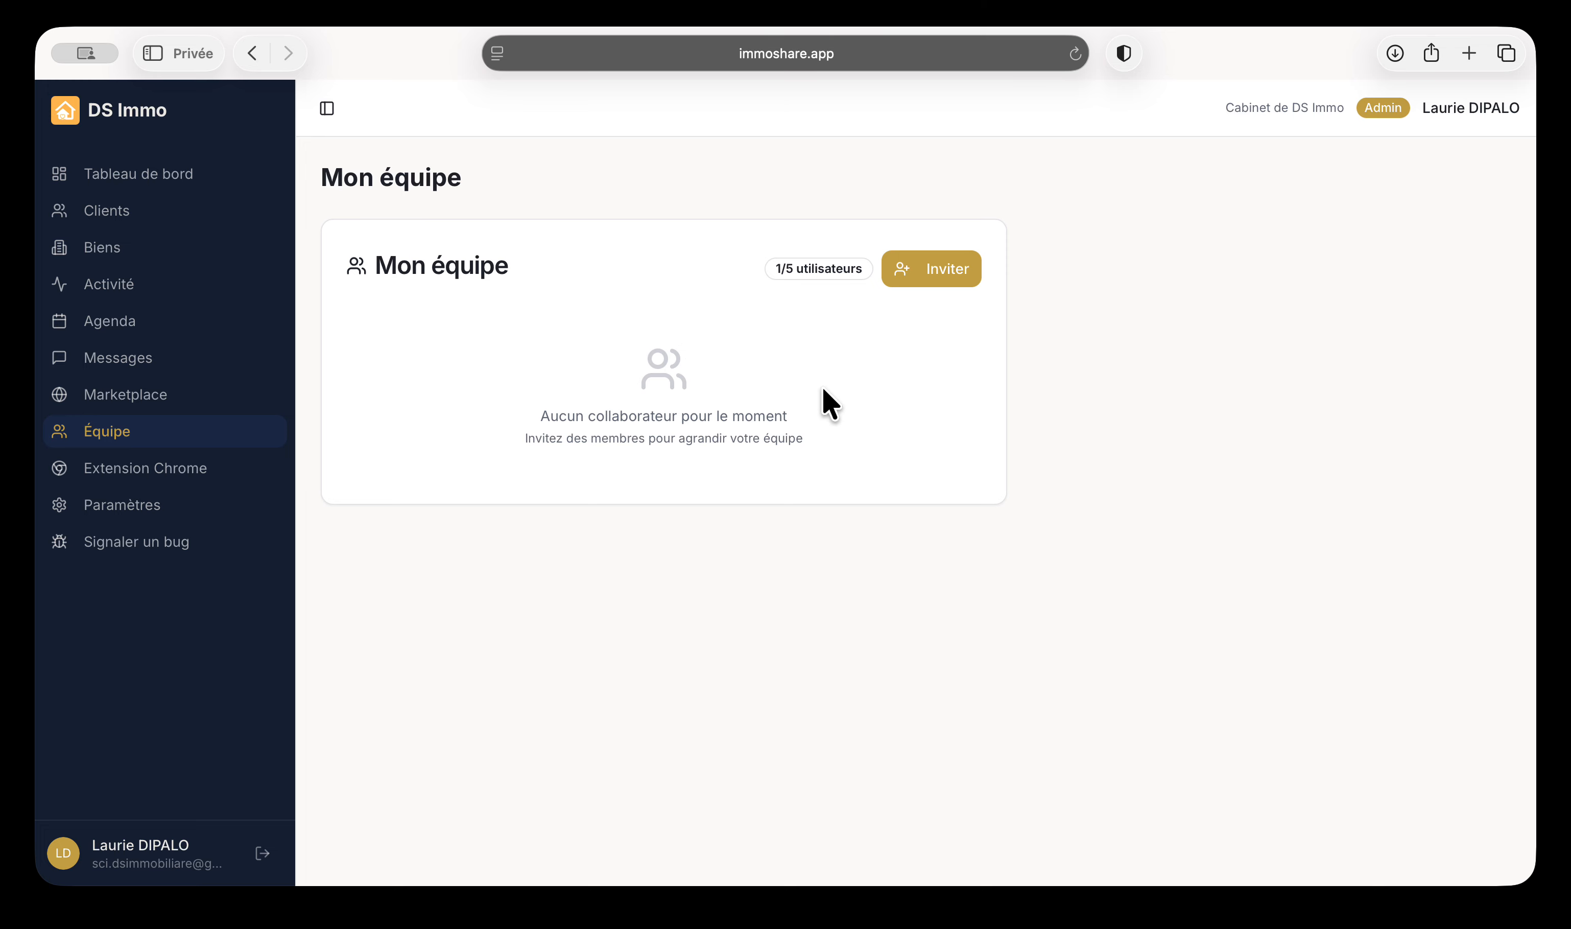
pyautogui.click(940, 294)
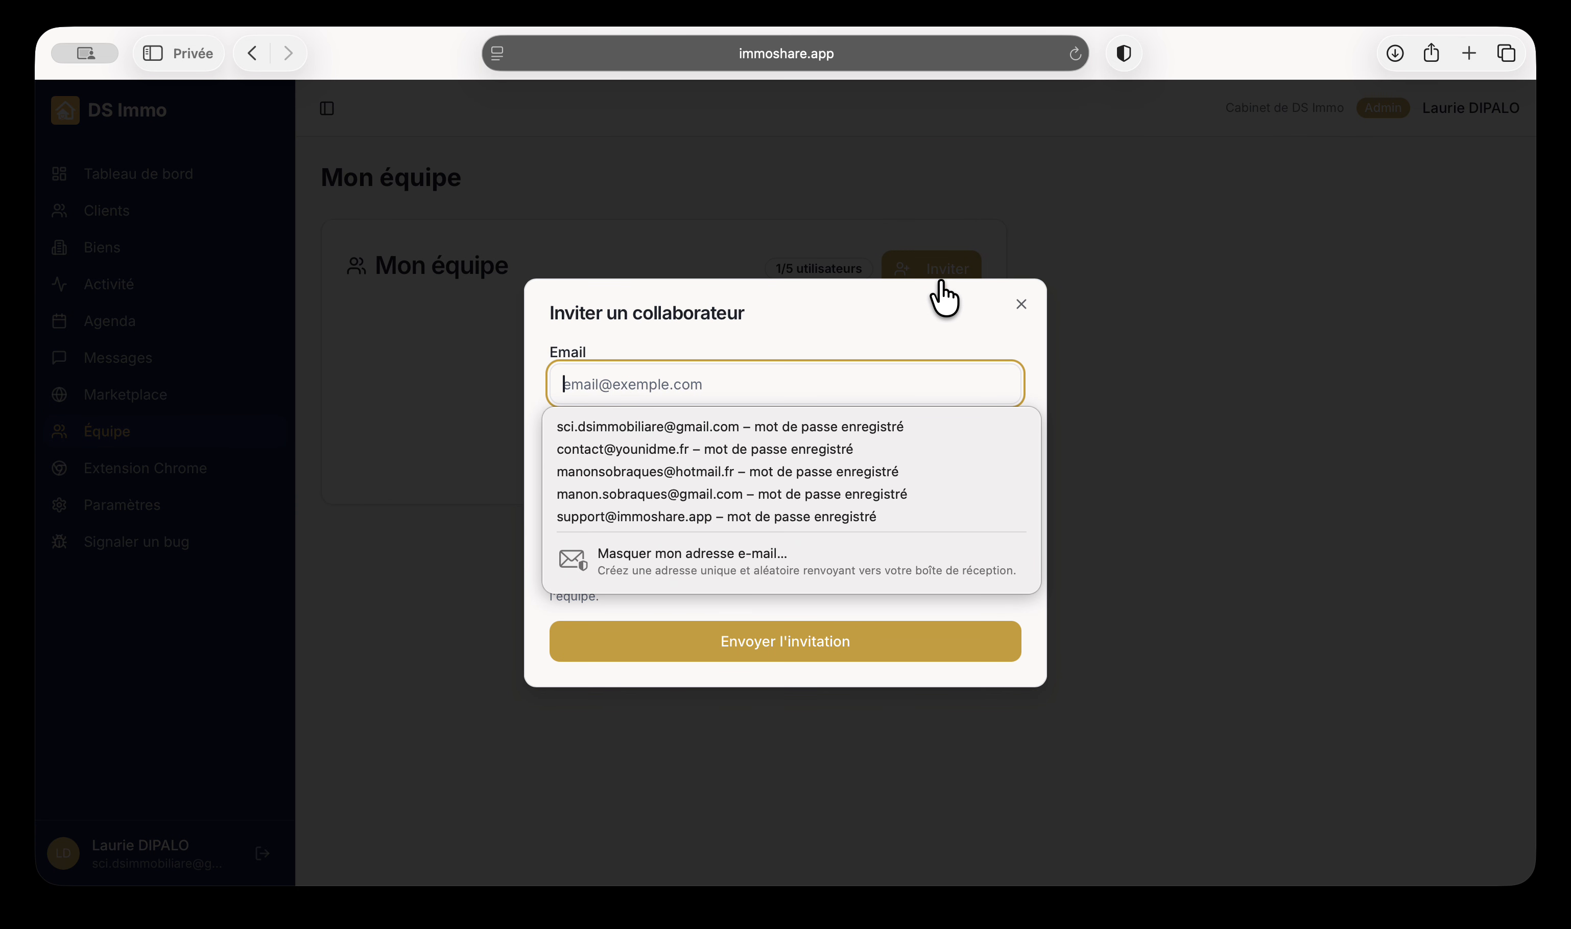
pyautogui.click(1042, 326)
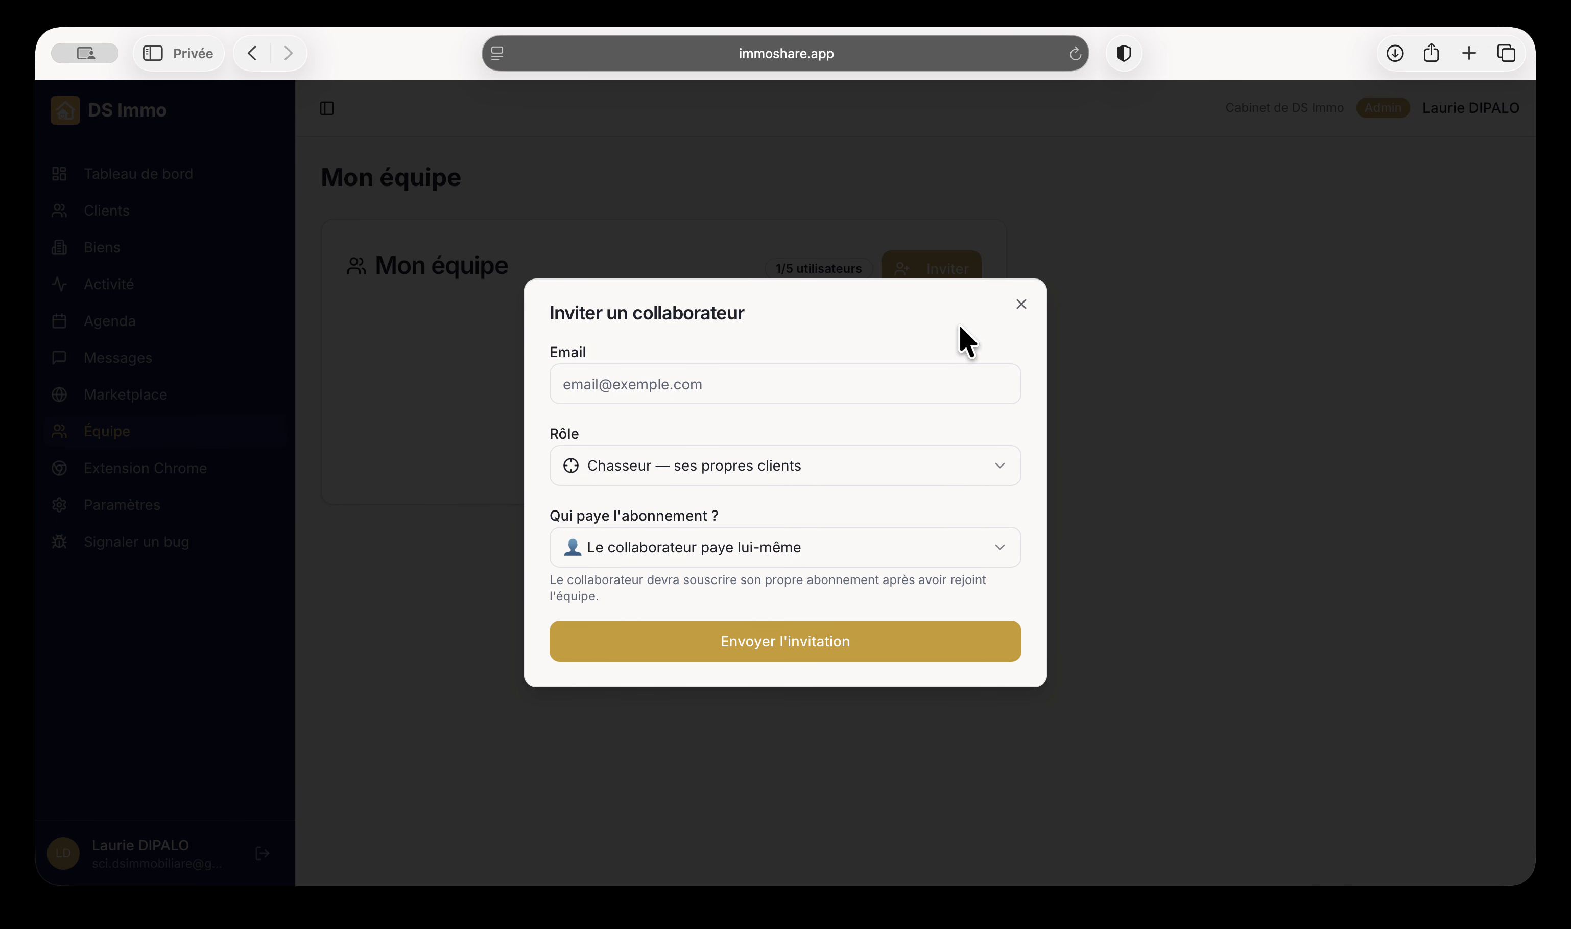
pyautogui.click(733, 464)
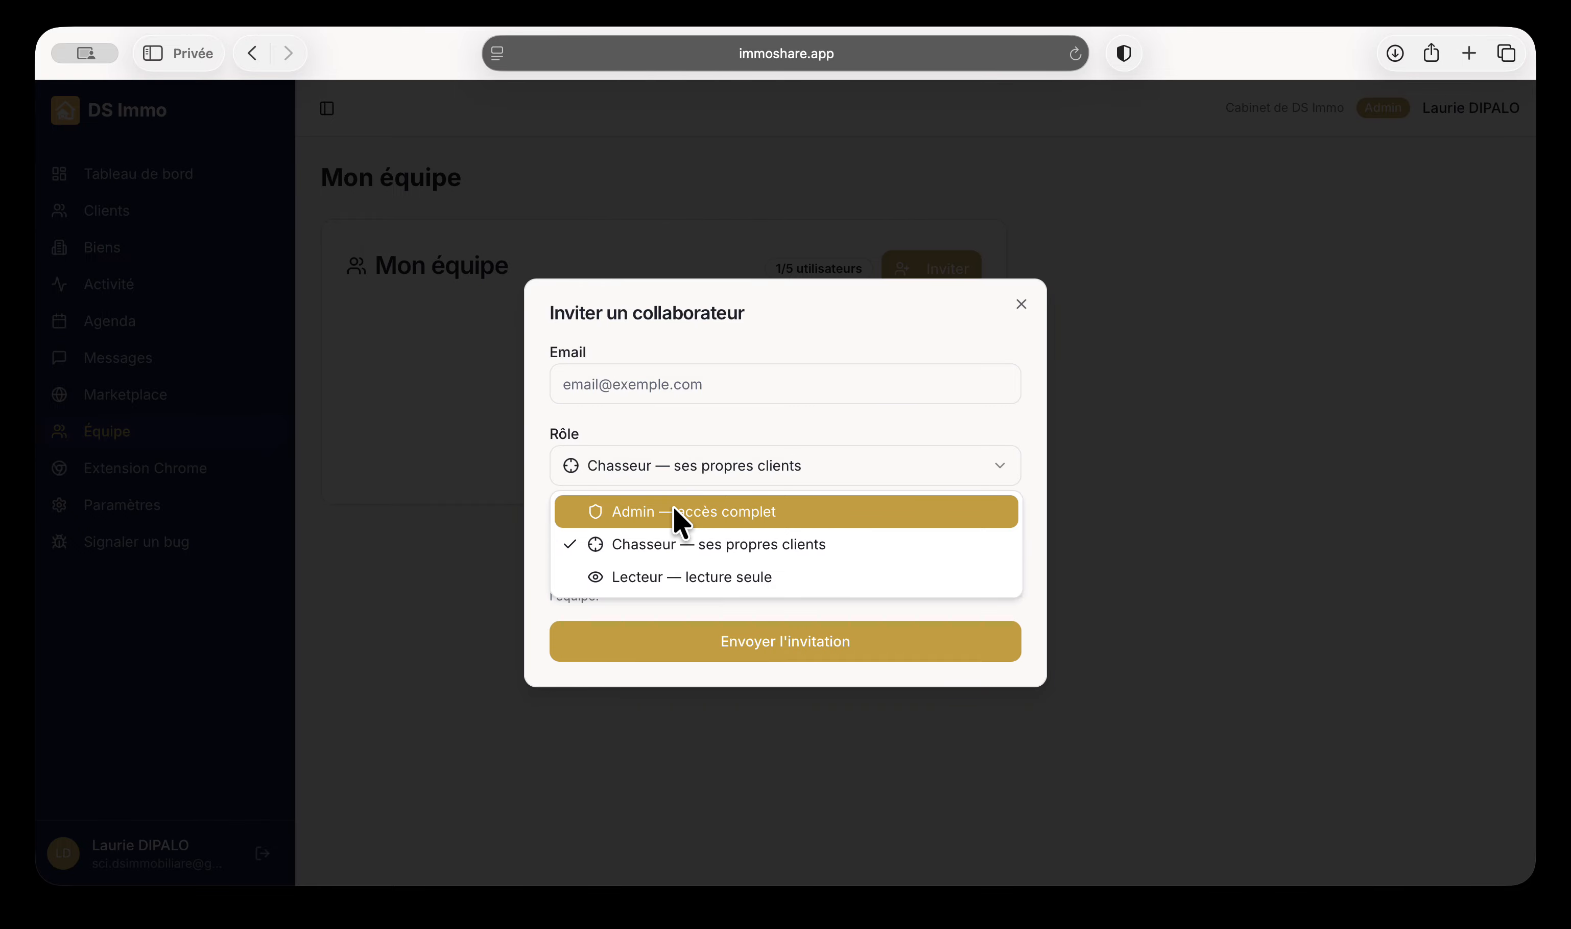
pyautogui.click(675, 542)
pyautogui.click(756, 464)
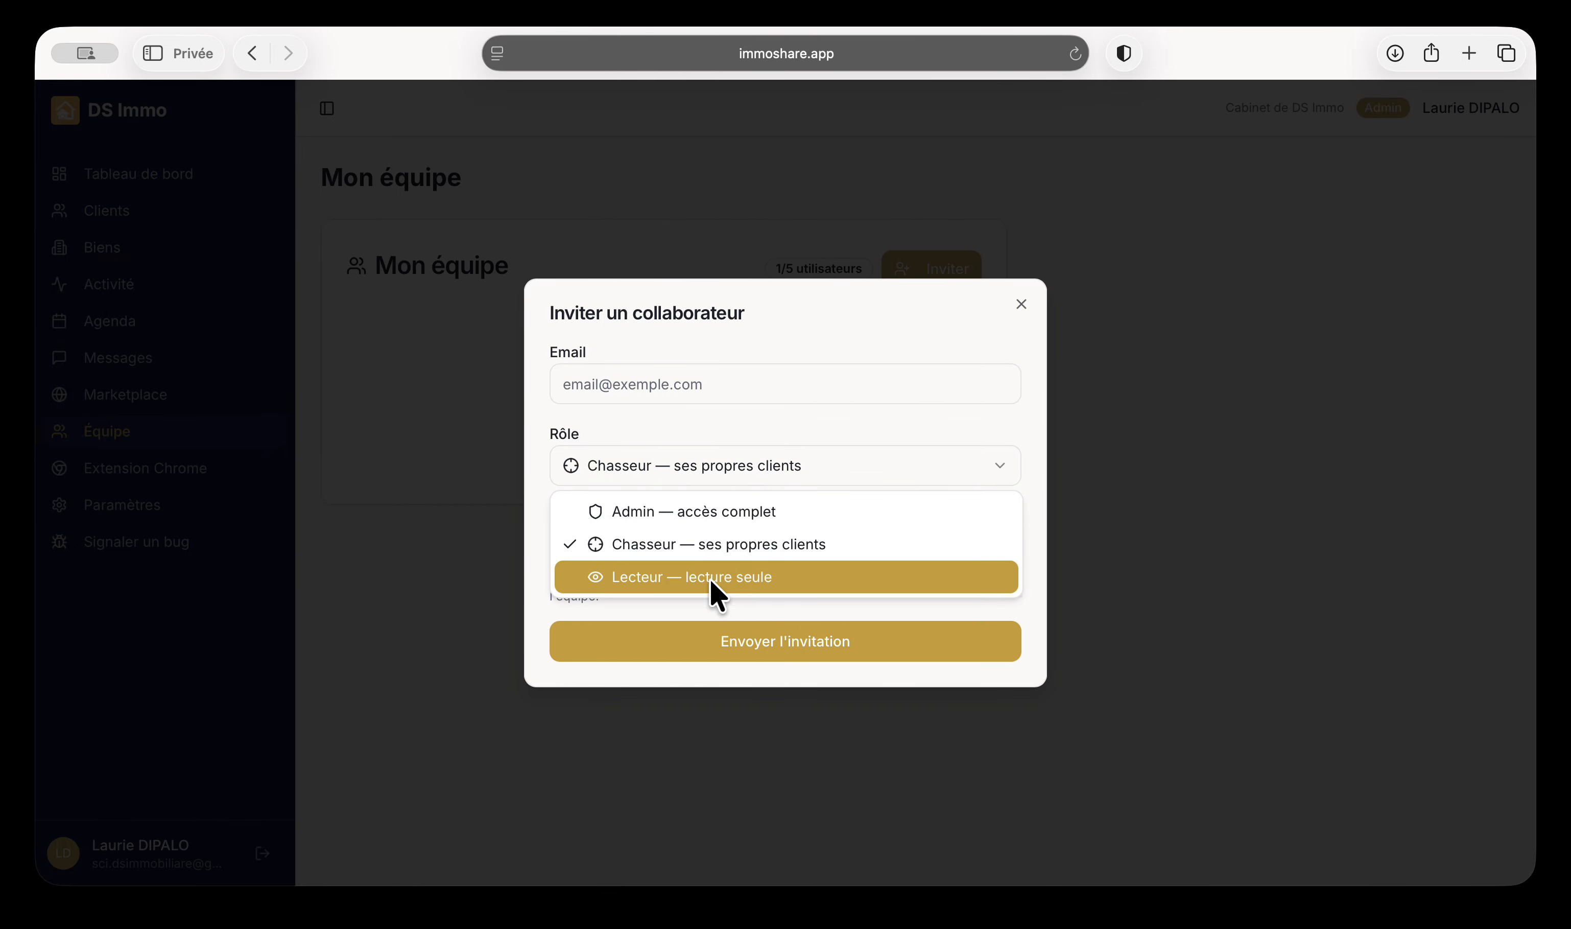
pyautogui.click(706, 588)
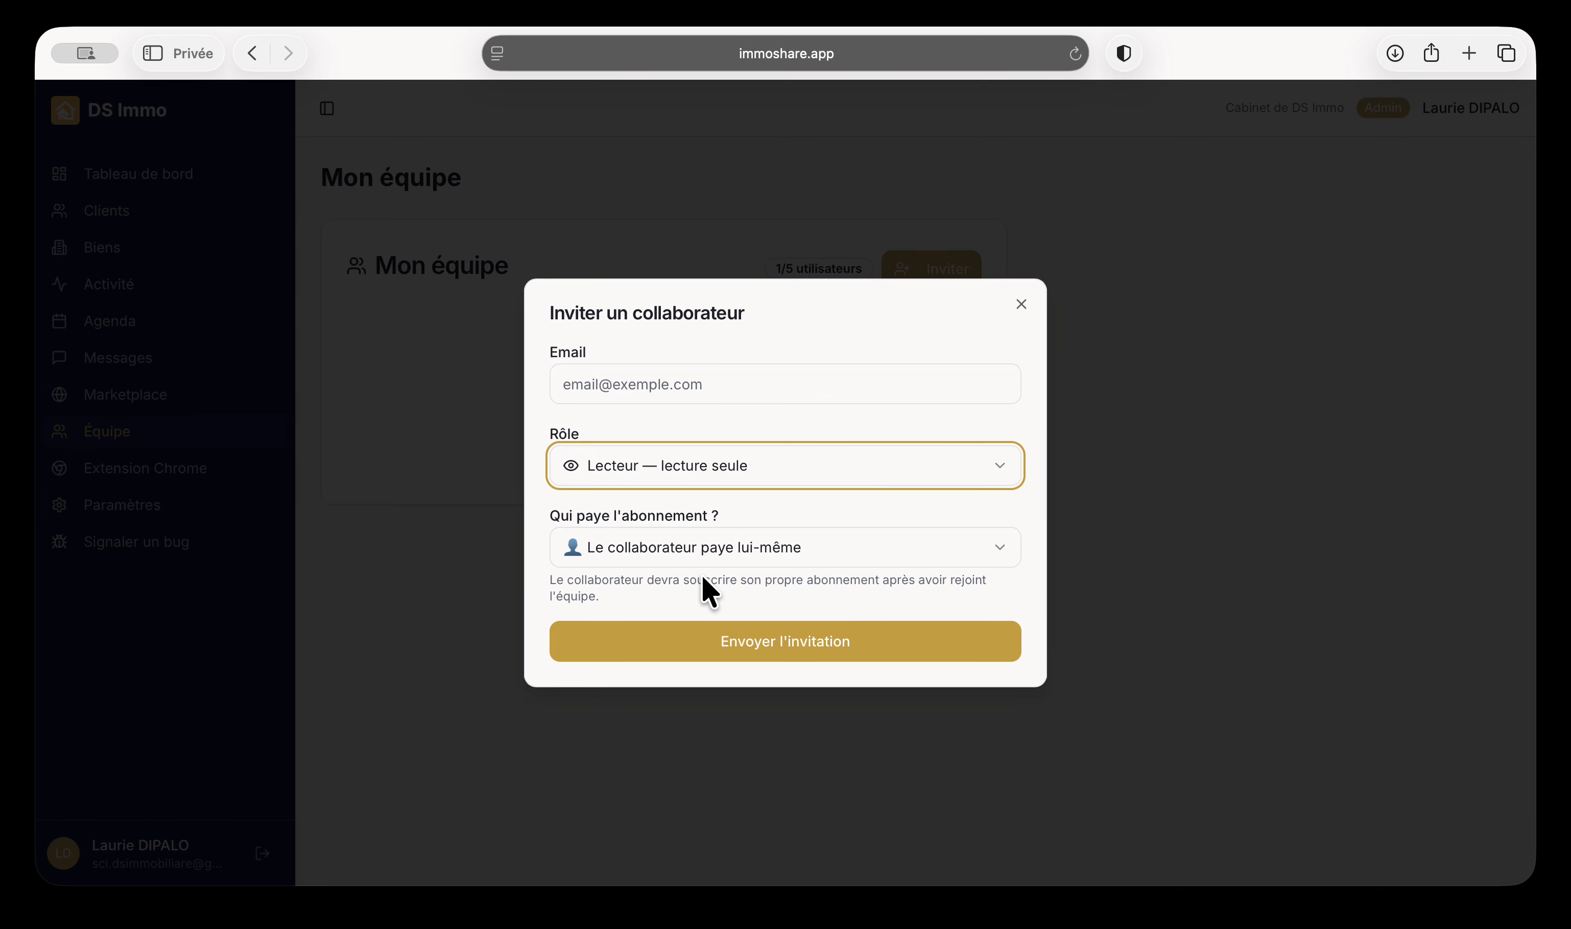
# Choose 'Le collaborateur paye lui-même' and close the invitation without sending
pyautogui.click(983, 510)
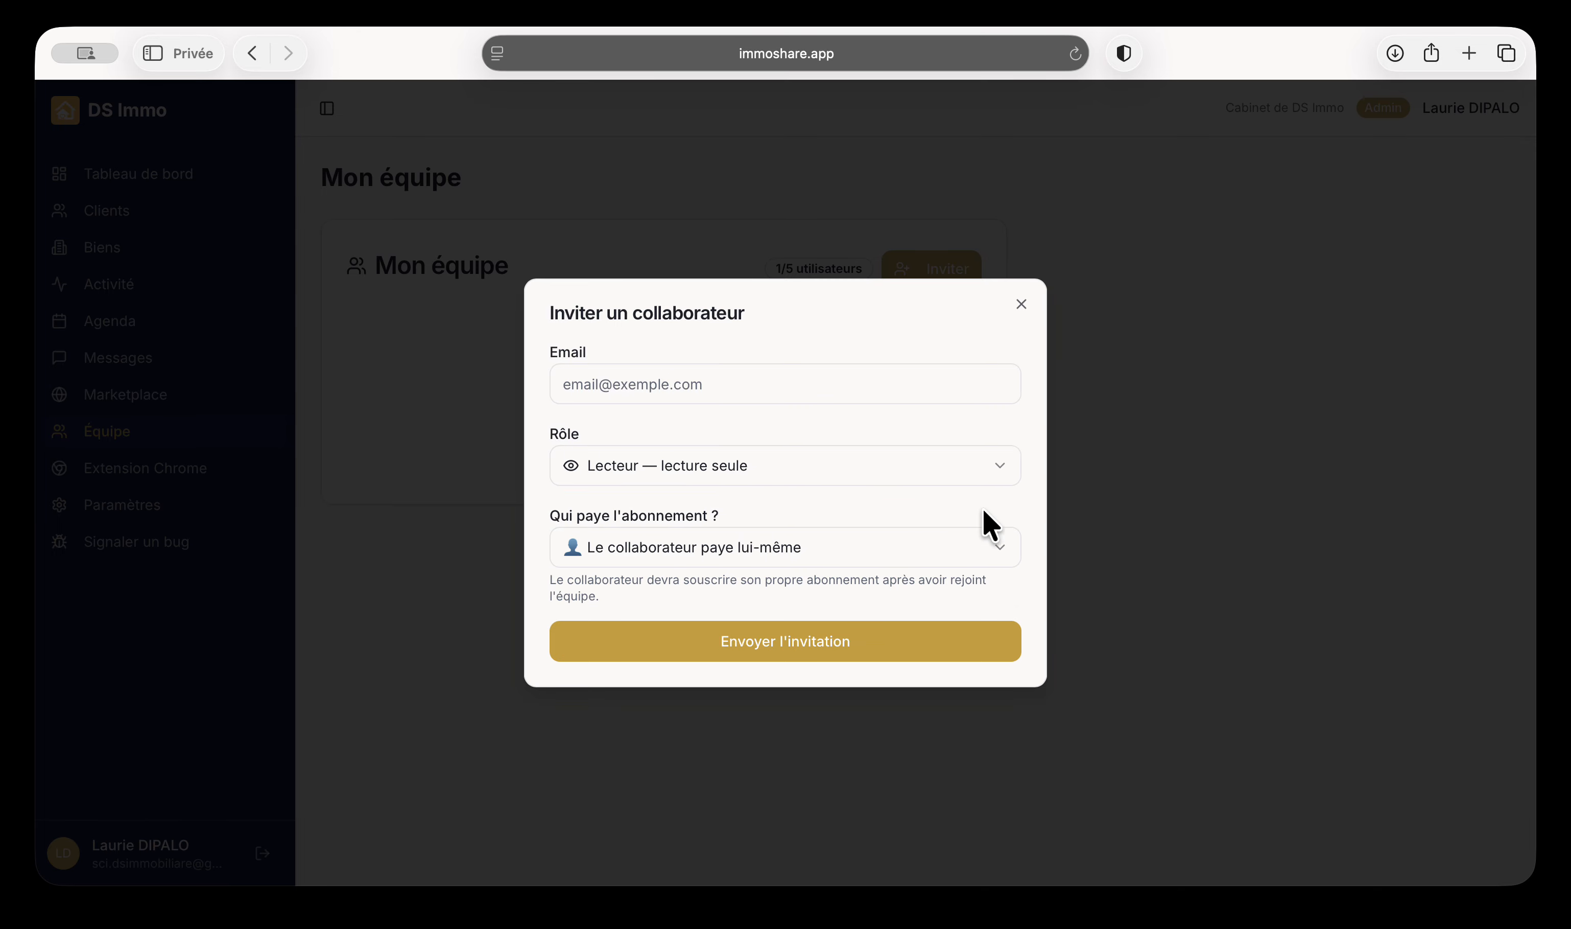
pyautogui.click(759, 564)
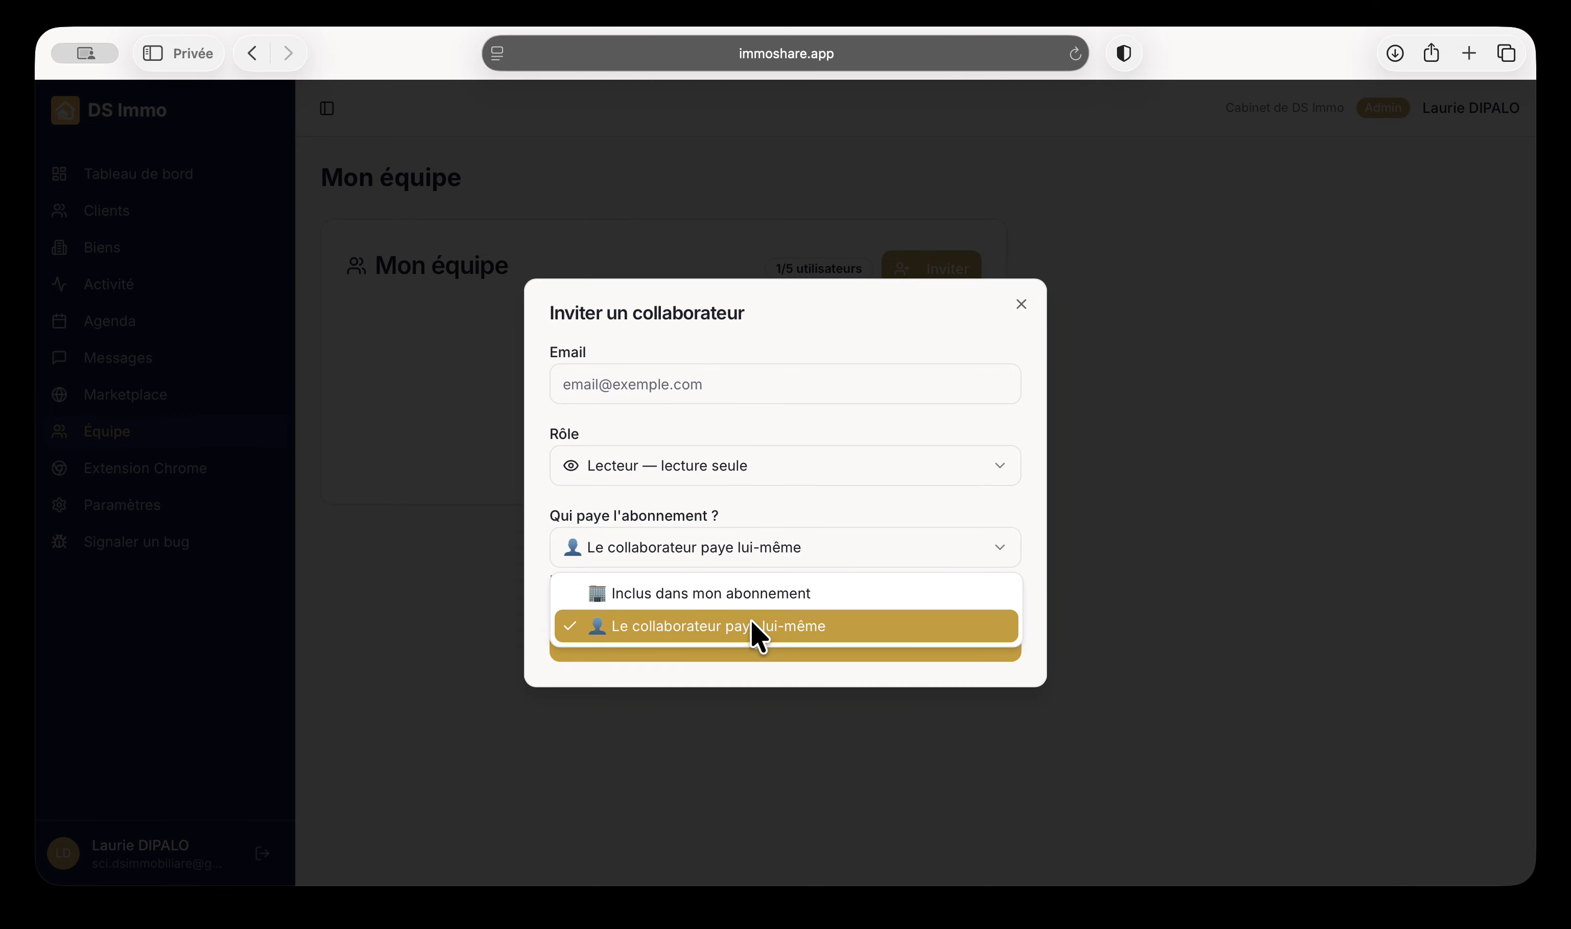
pyautogui.click(757, 635)
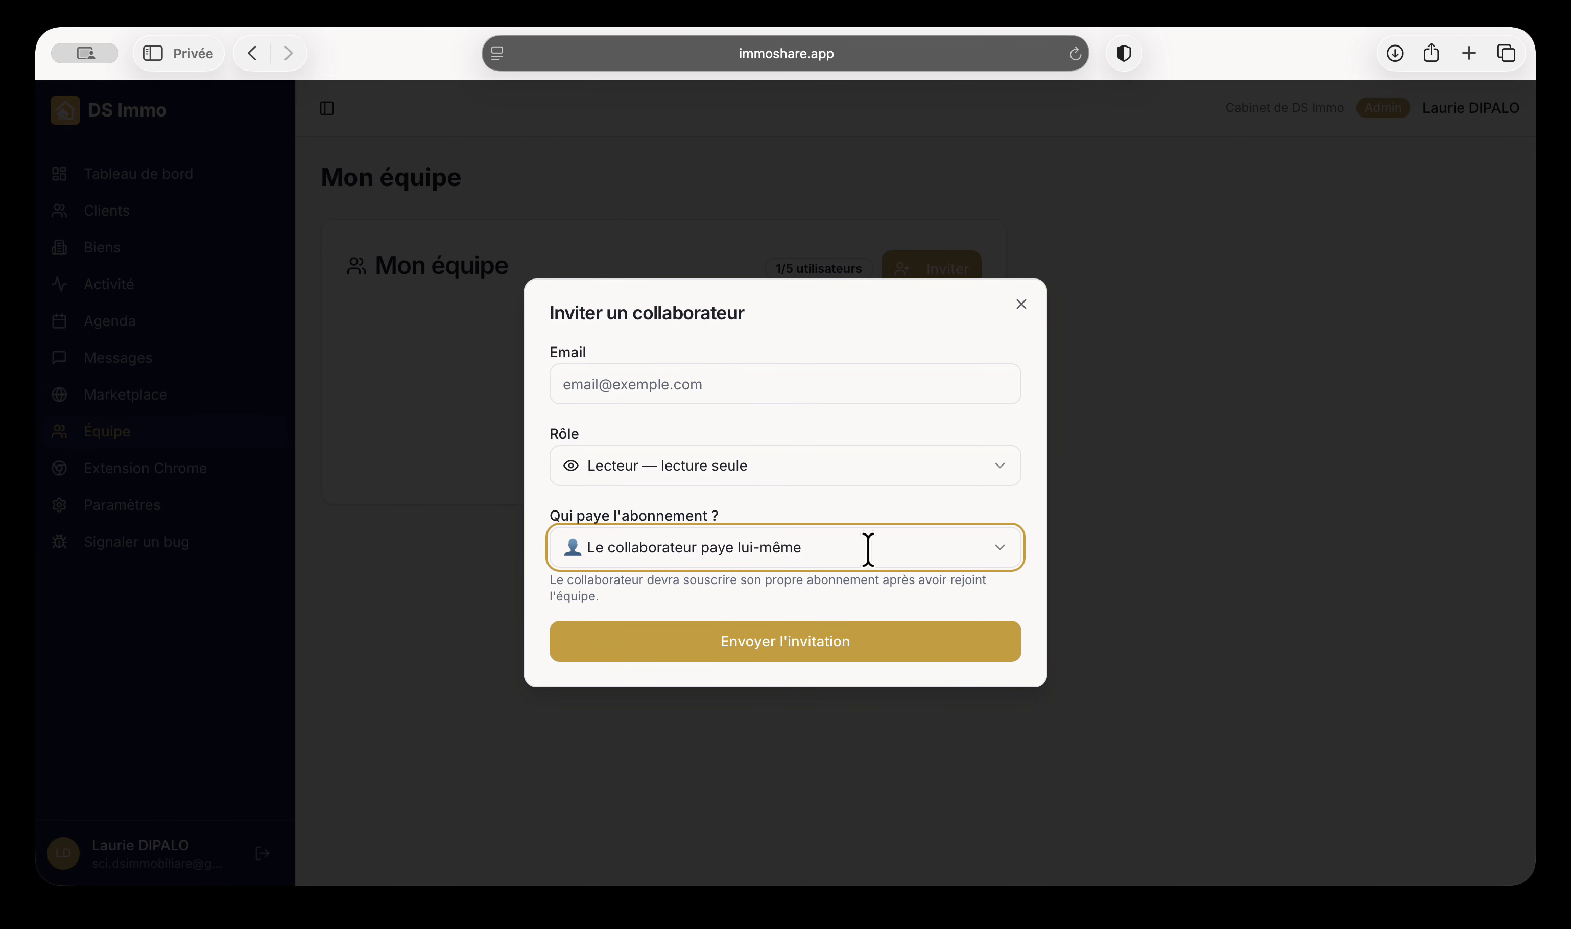
pyautogui.click(1020, 307)
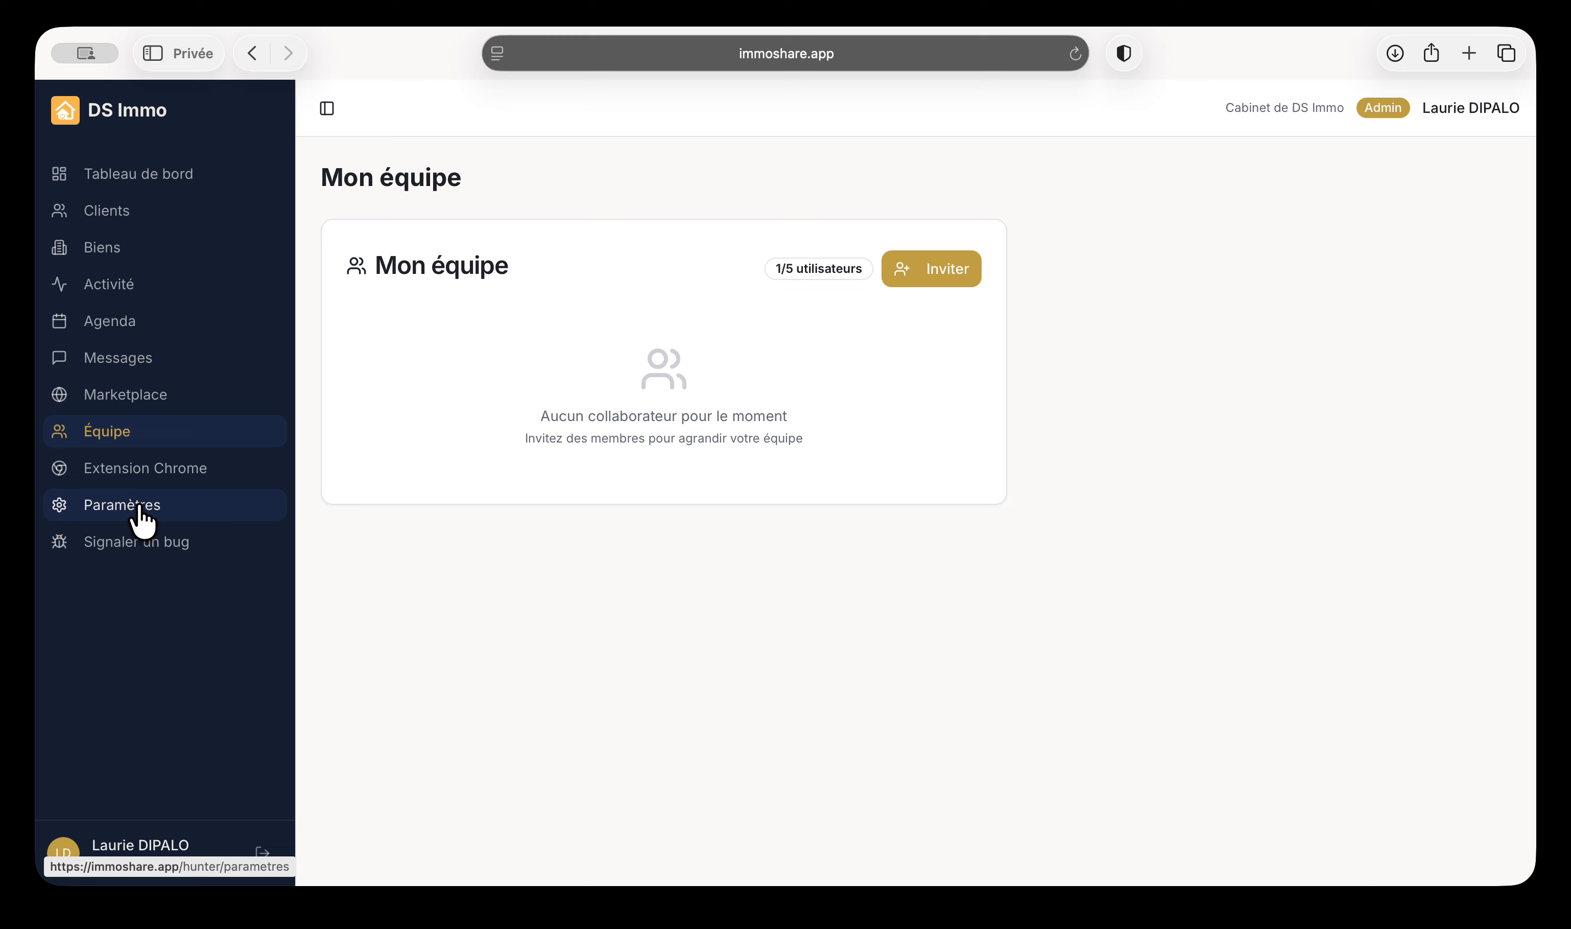
# Open the ImmoShare settings page and scroll down through its options
pyautogui.click(159, 475)
pyautogui.click(141, 510)
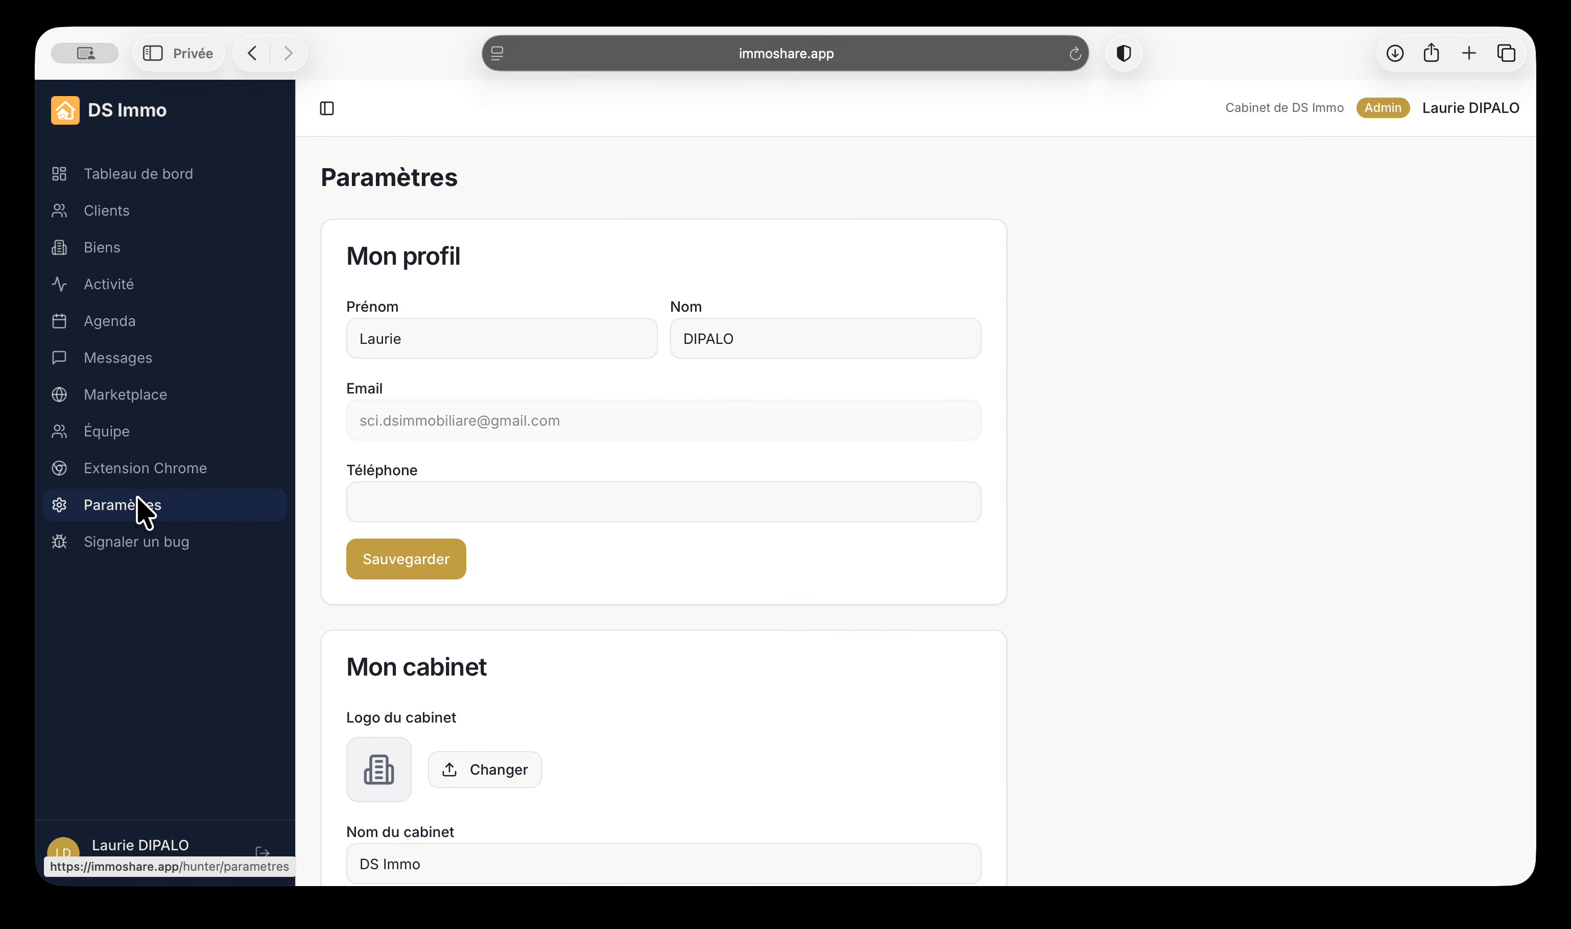
pyautogui.scroll(-15, 386, 635)
# Look over the bug report form's subject, description and support address, then return to the dashboard
pyautogui.click(159, 560)
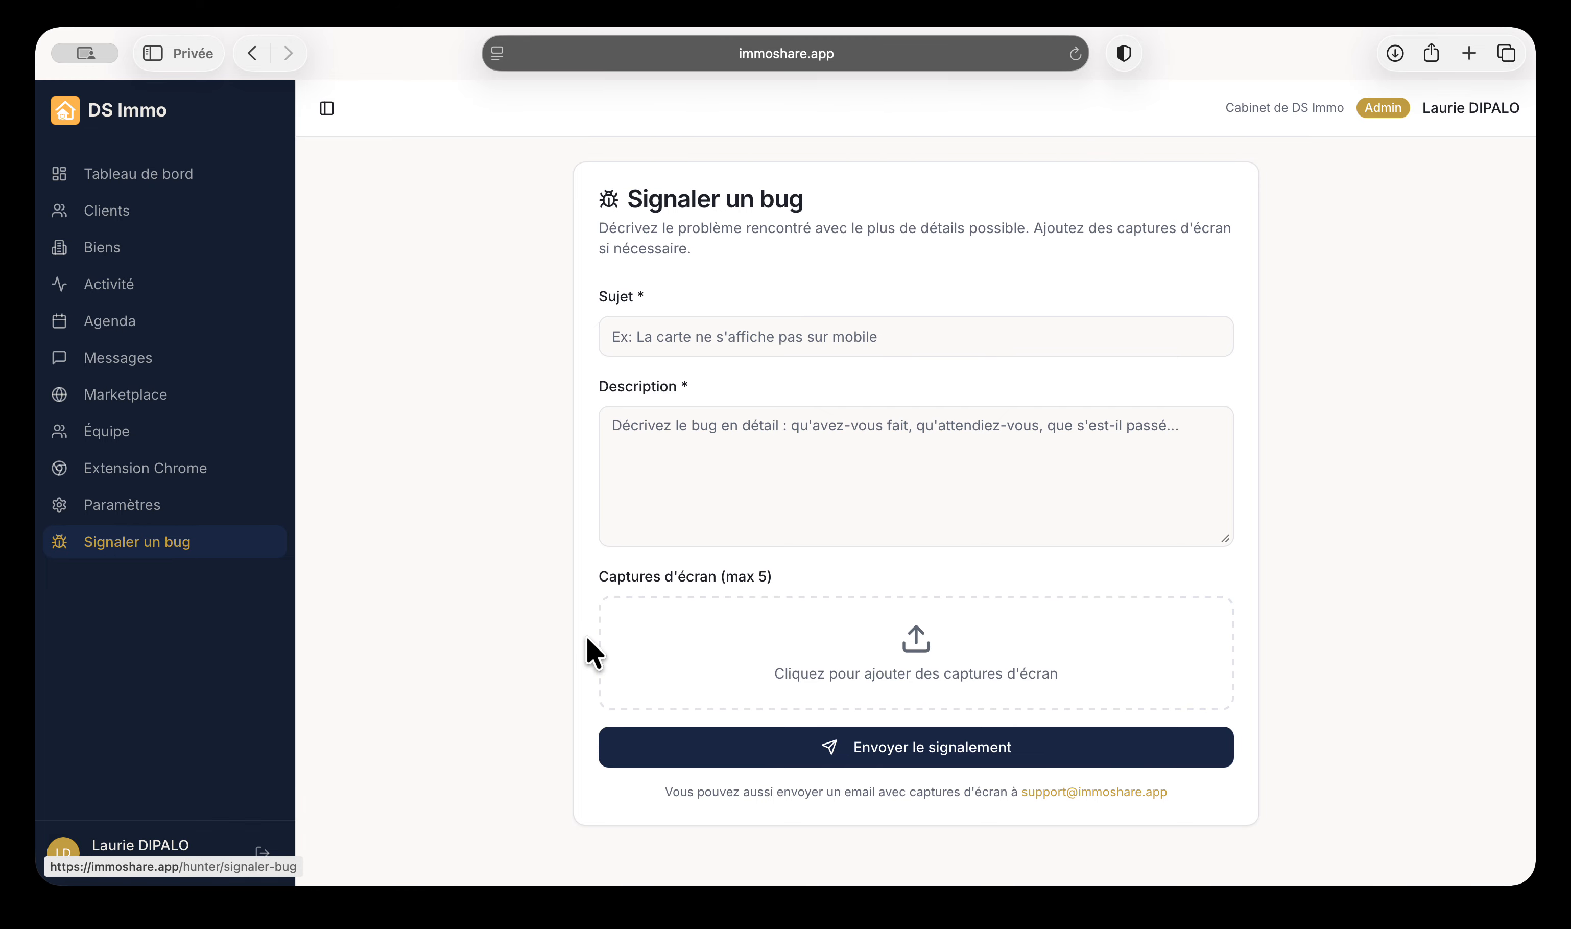
pyautogui.click(724, 331)
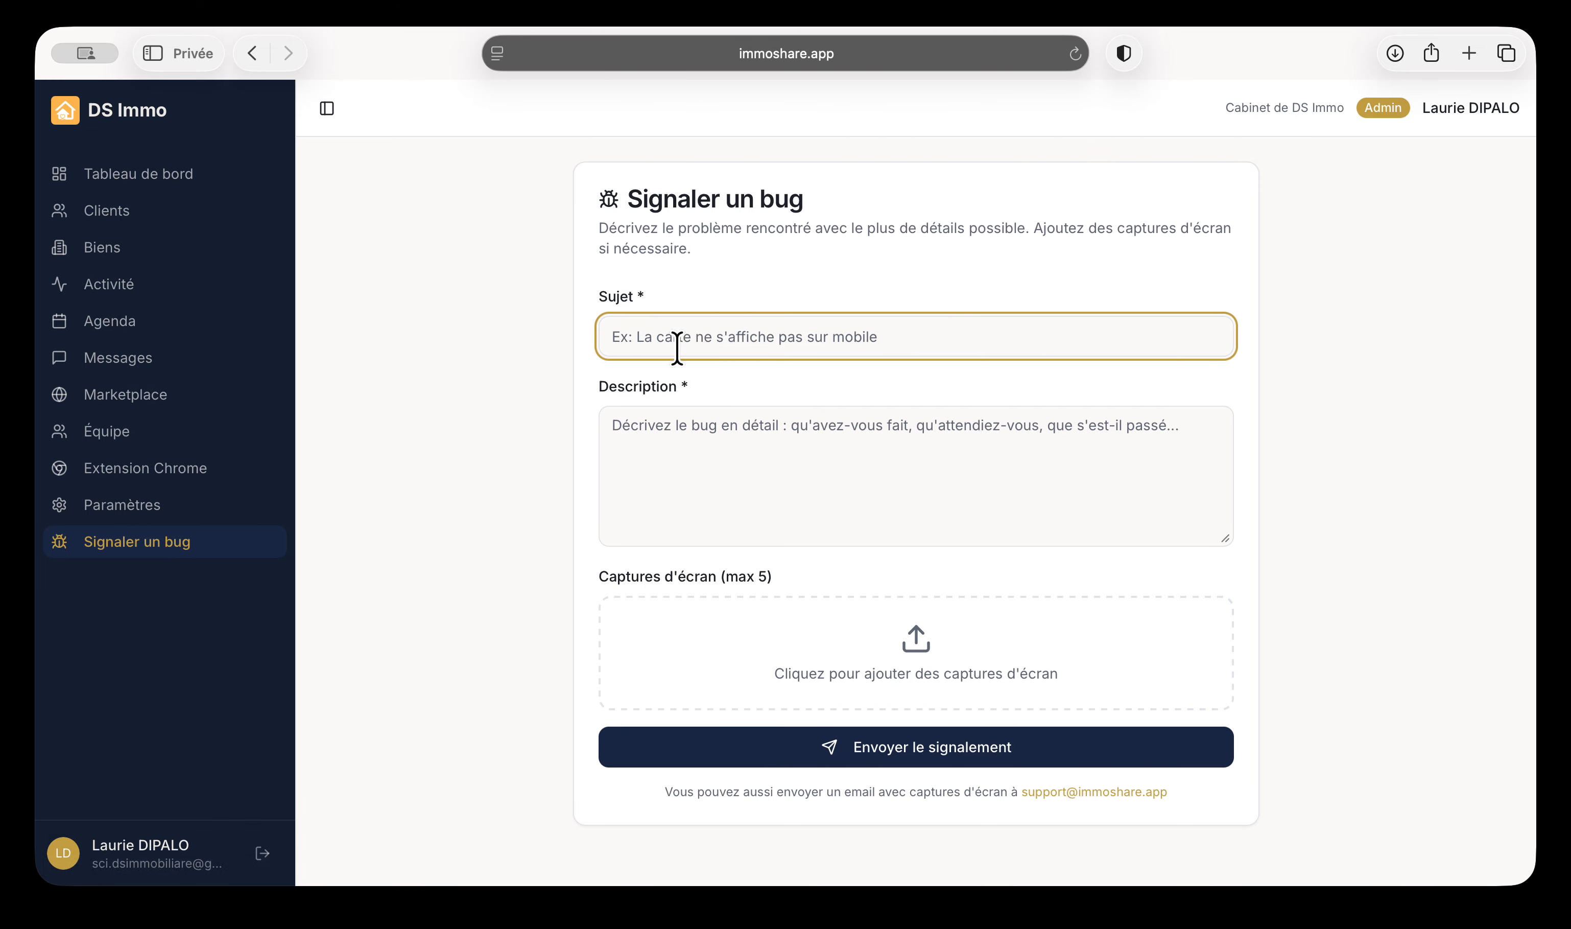
pyautogui.click(660, 429)
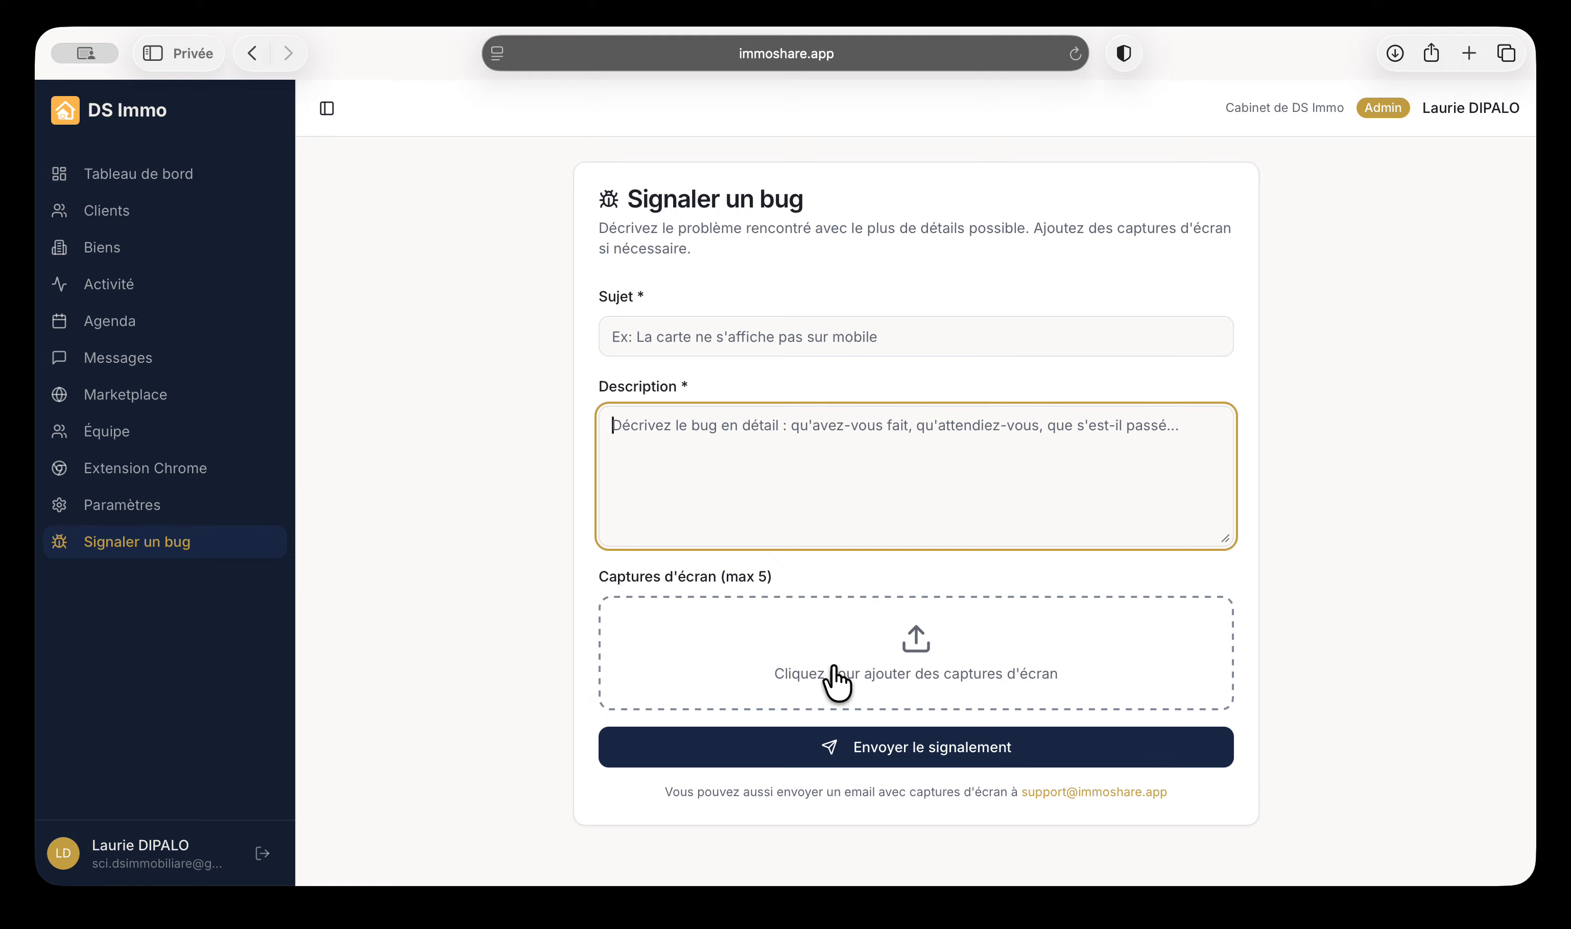
pyautogui.moveTo(1176, 797); pyautogui.dragTo(1012, 797)
pyautogui.click(1017, 832)
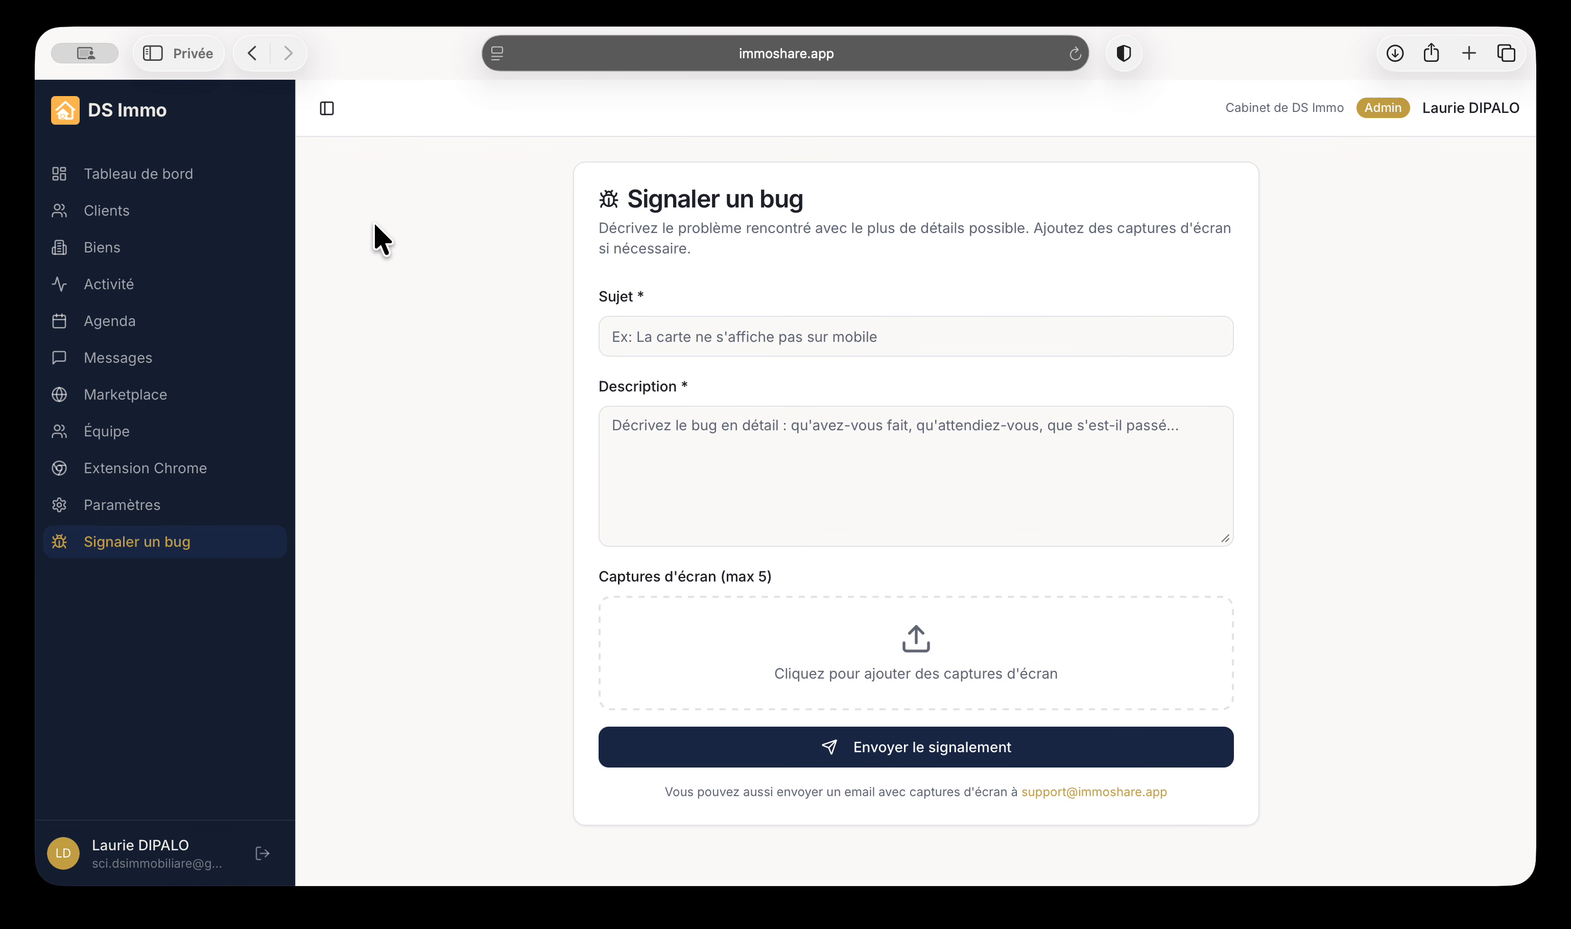
pyautogui.click(190, 173)
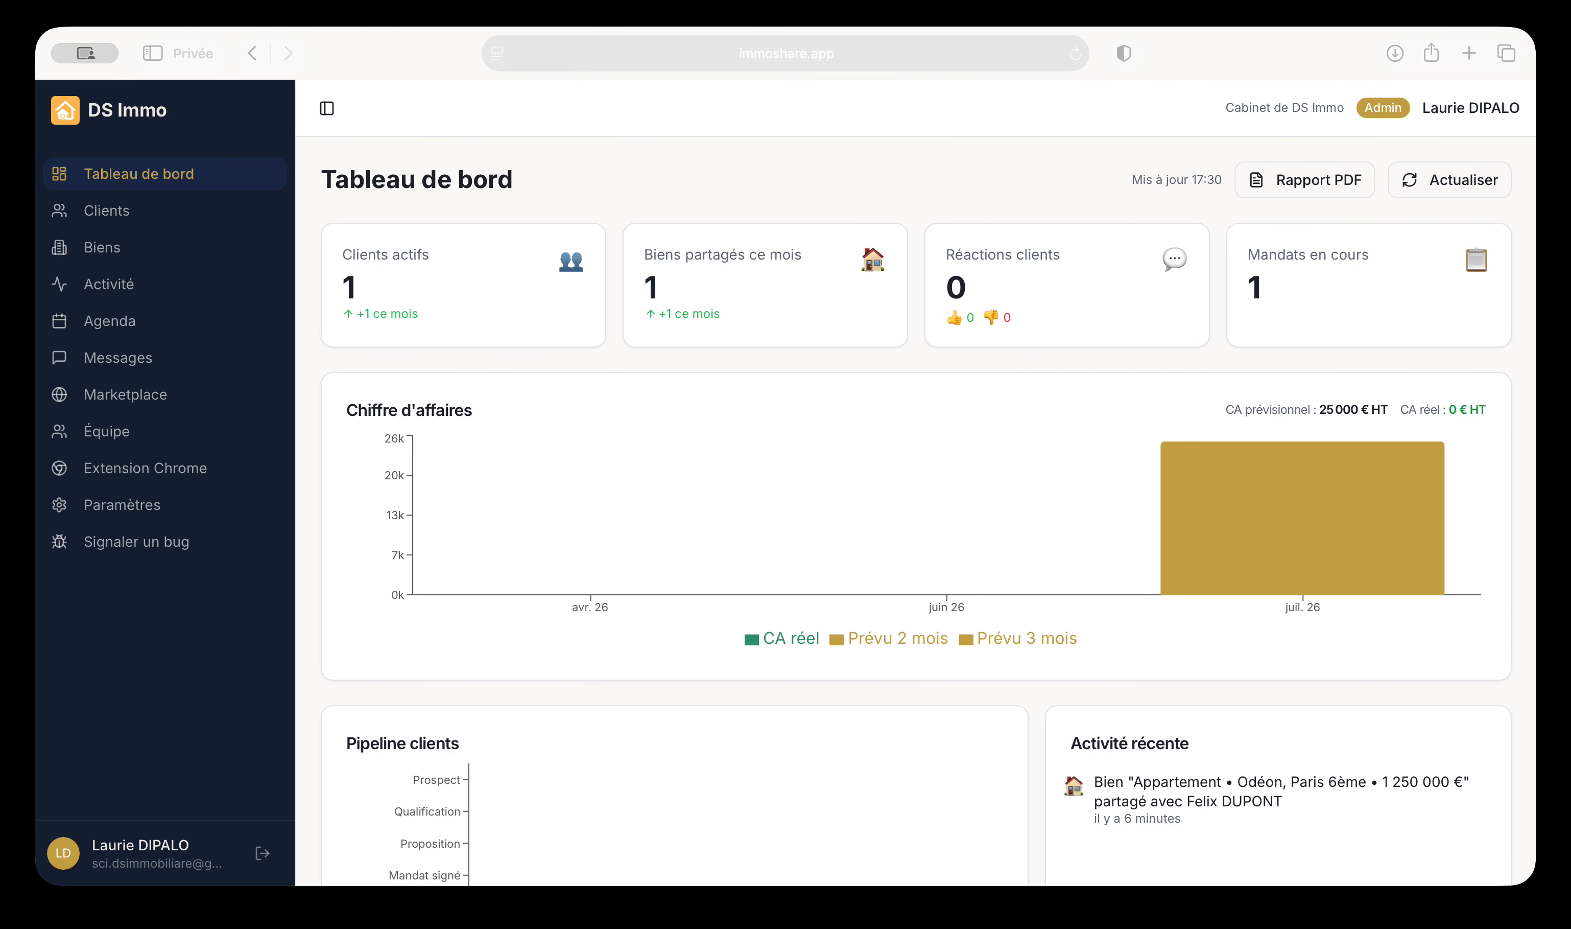
pyautogui.click(497, 215)
# Open the client-space login in a new tab, accept all cookies, and sign in with the saved client account
pyautogui.click(999, 249)
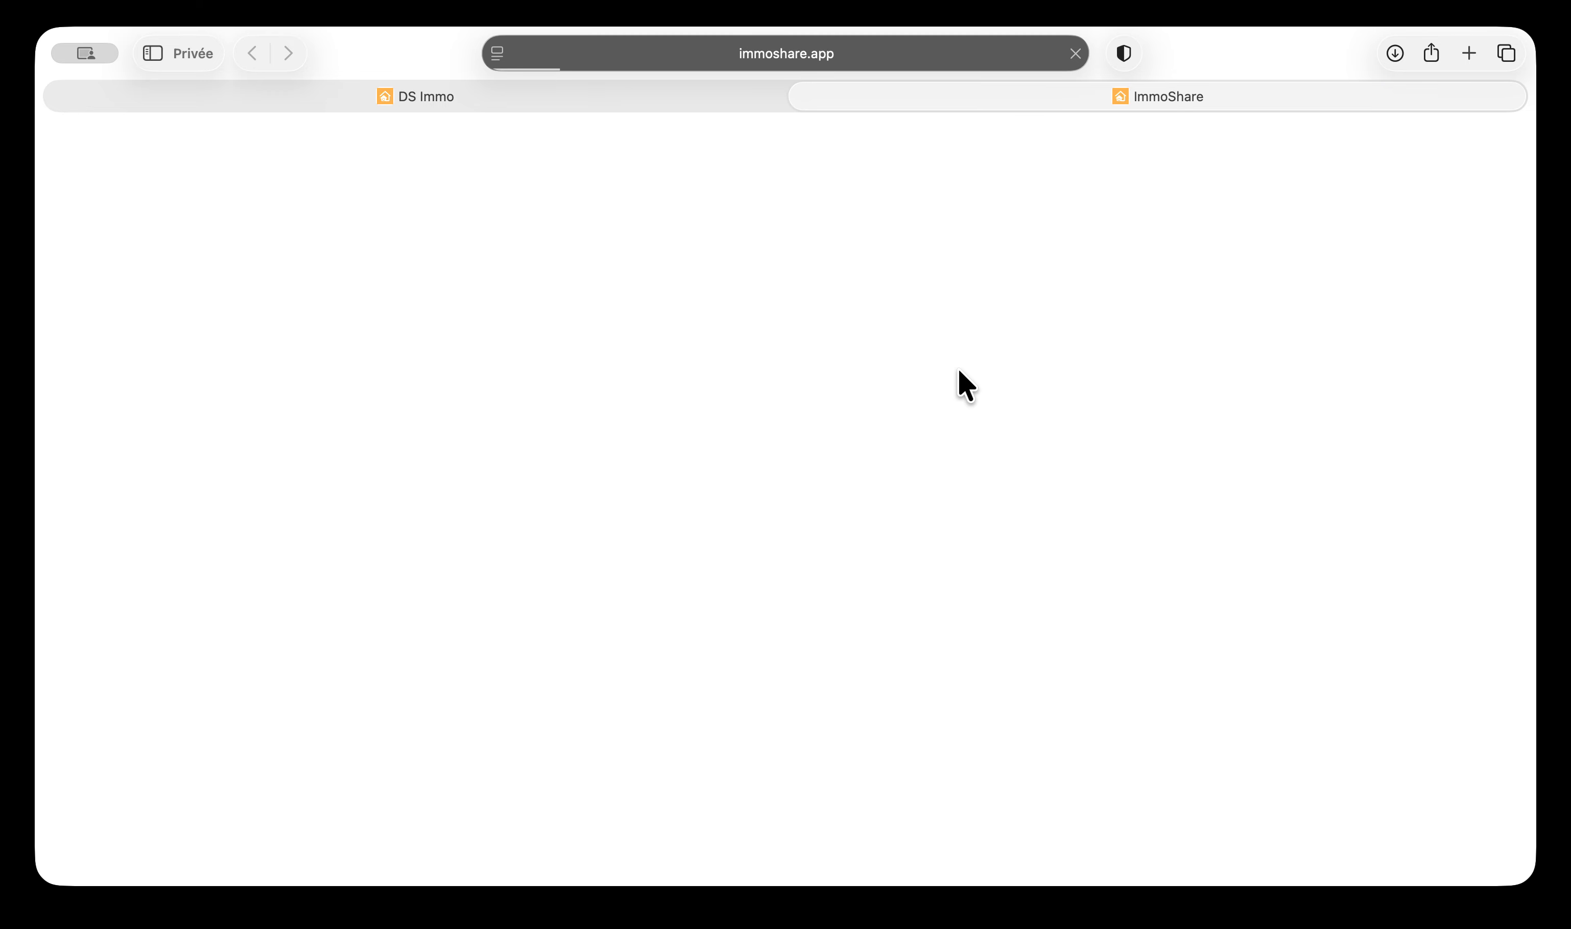
pyautogui.click(1038, 459)
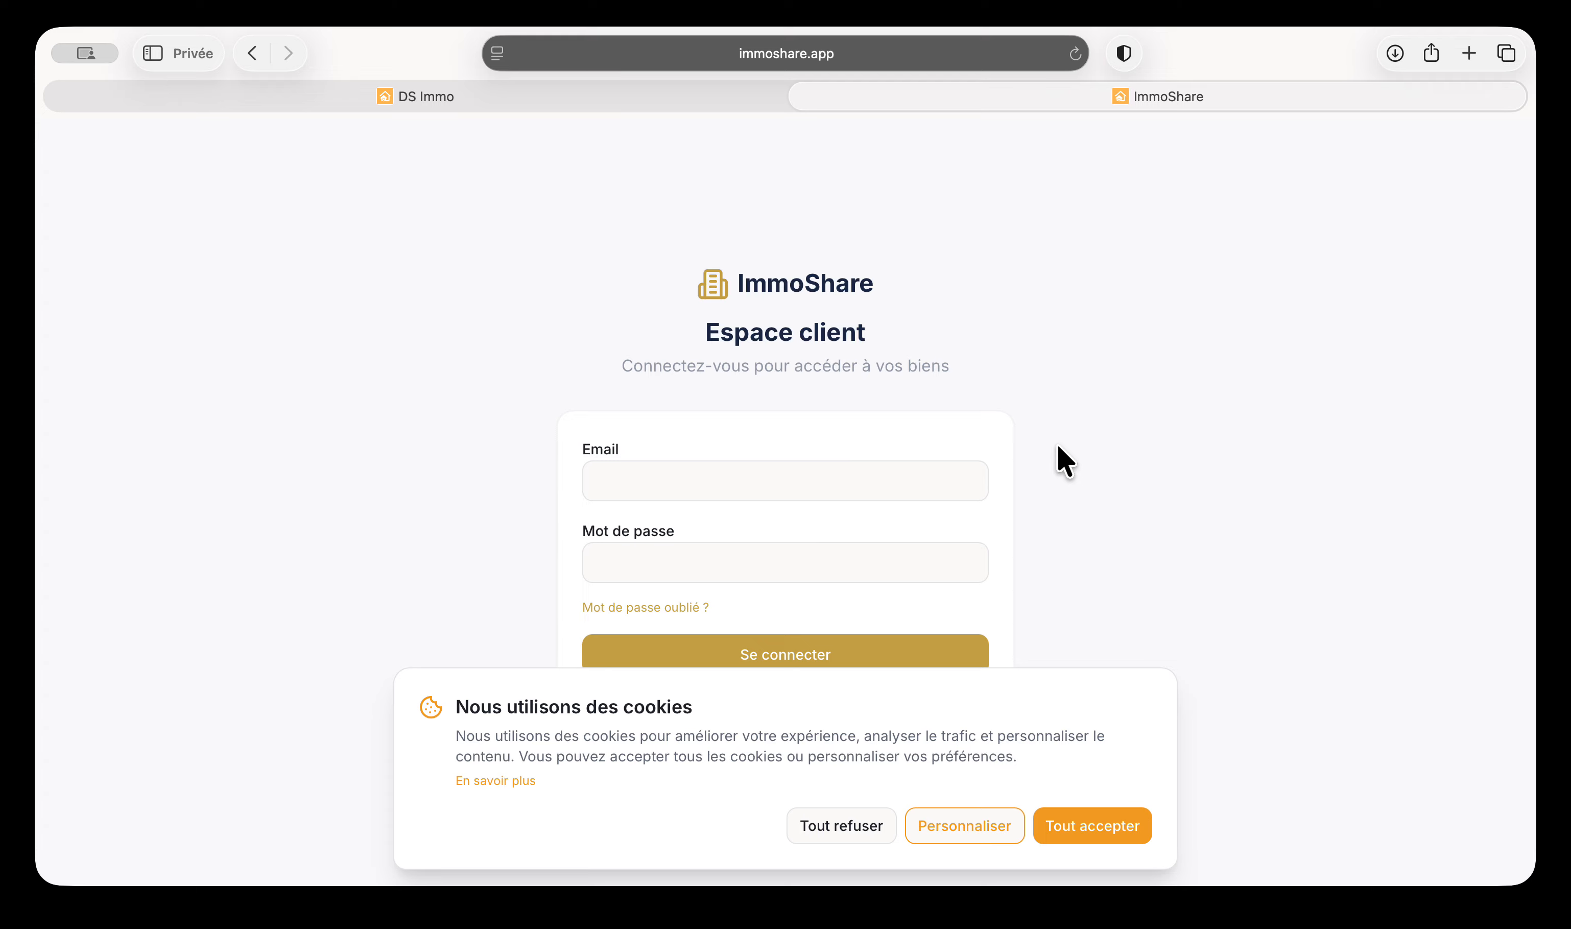
pyautogui.click(1076, 823)
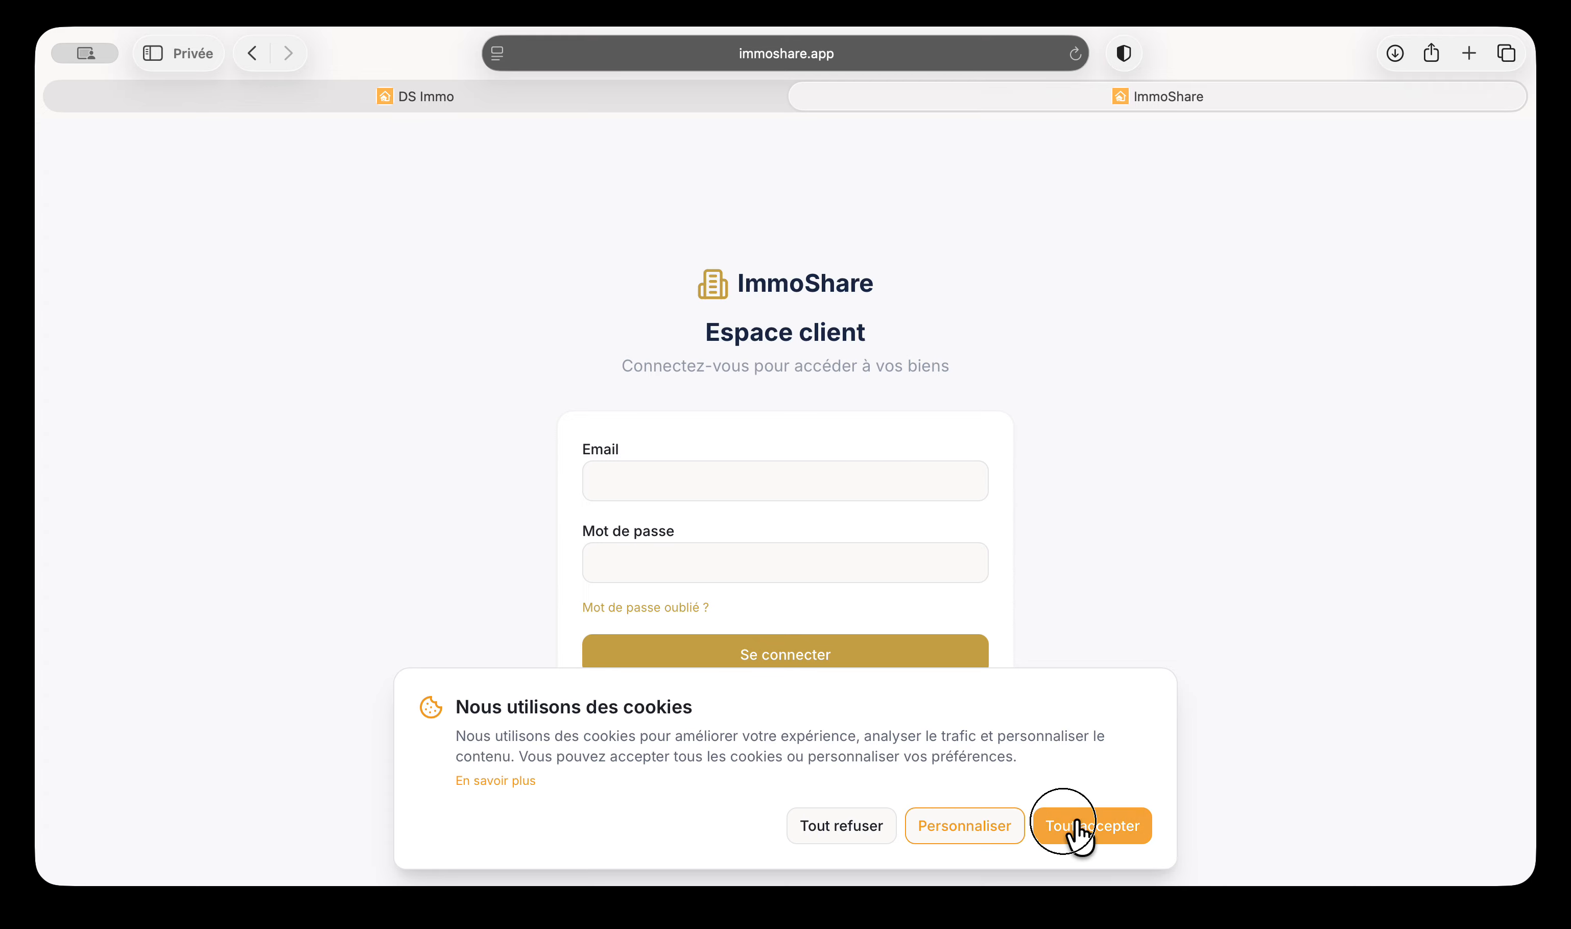
pyautogui.click(667, 473)
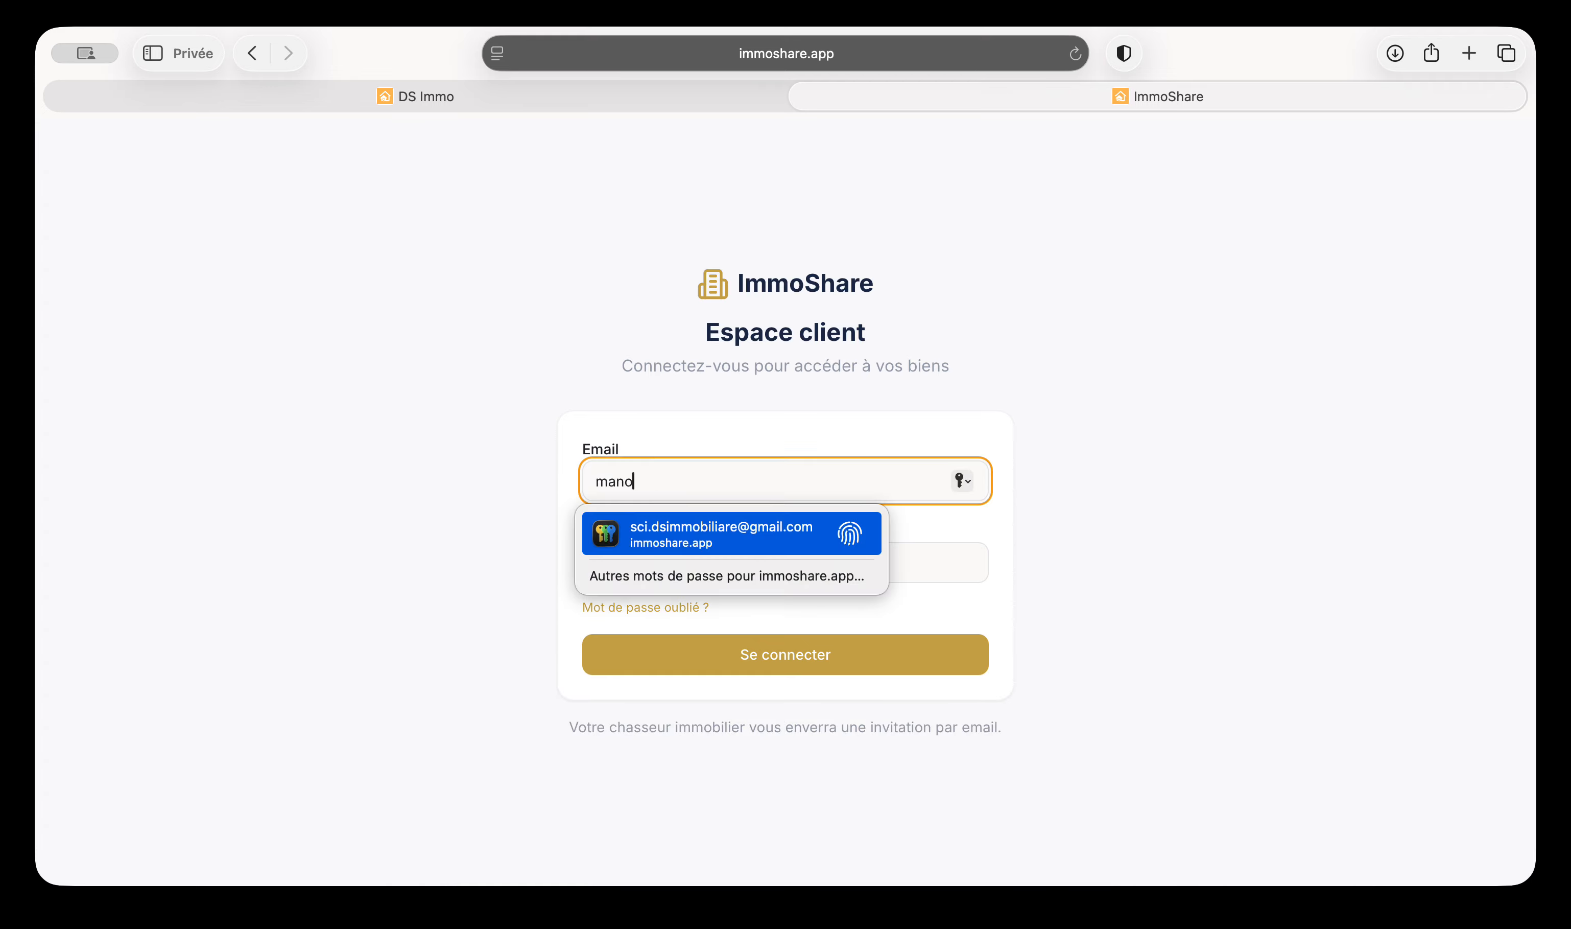
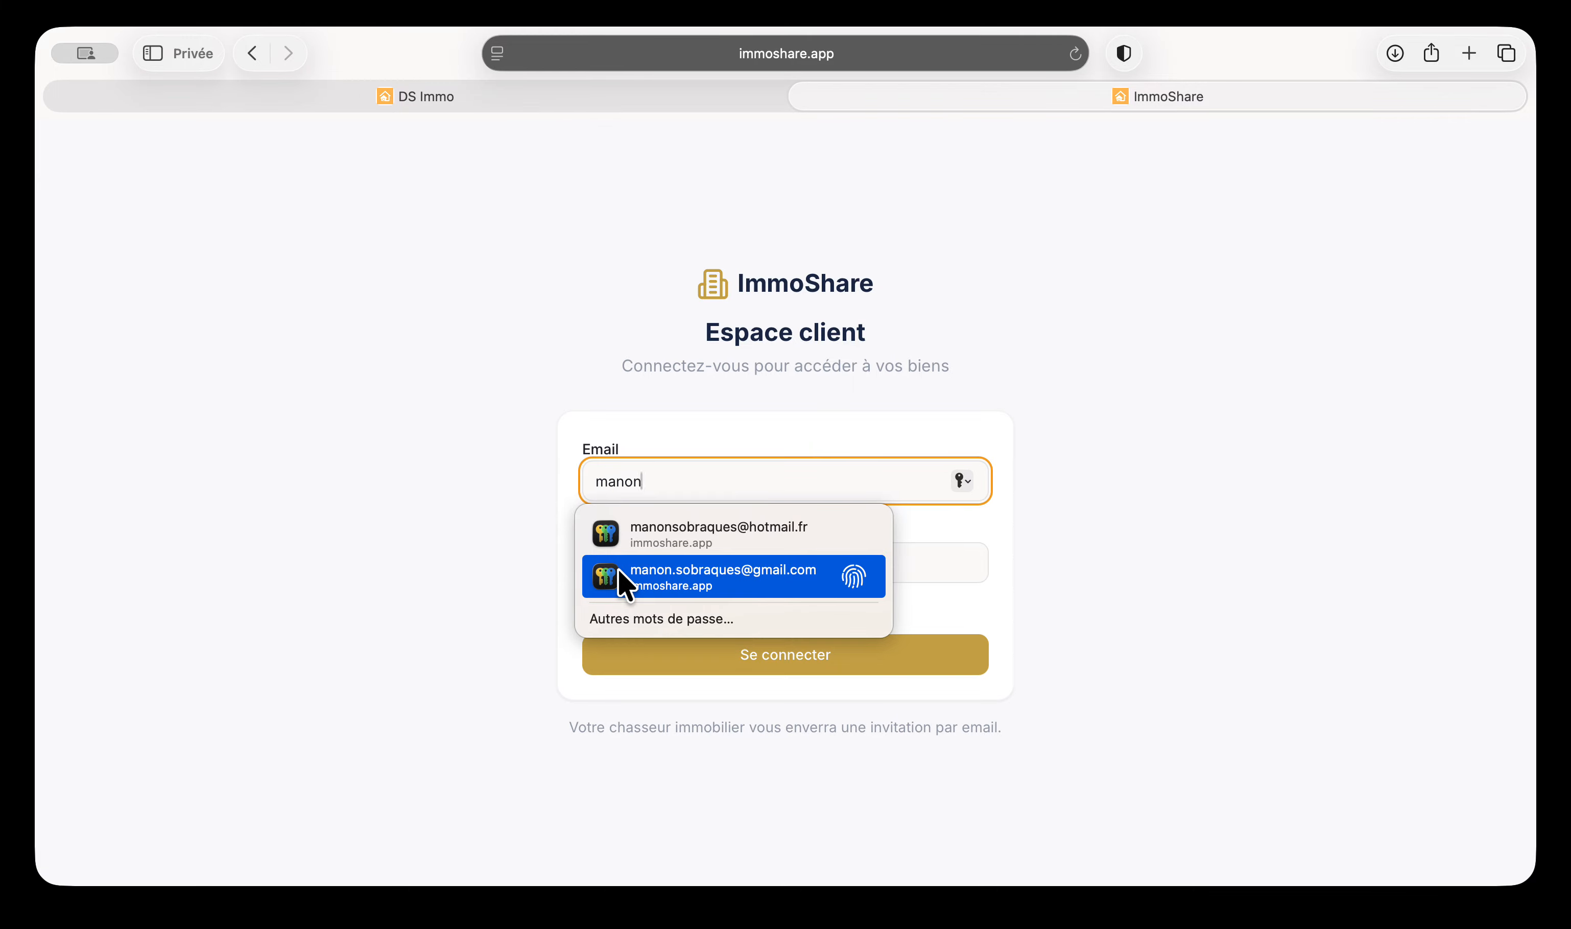
pyautogui.click(617, 567)
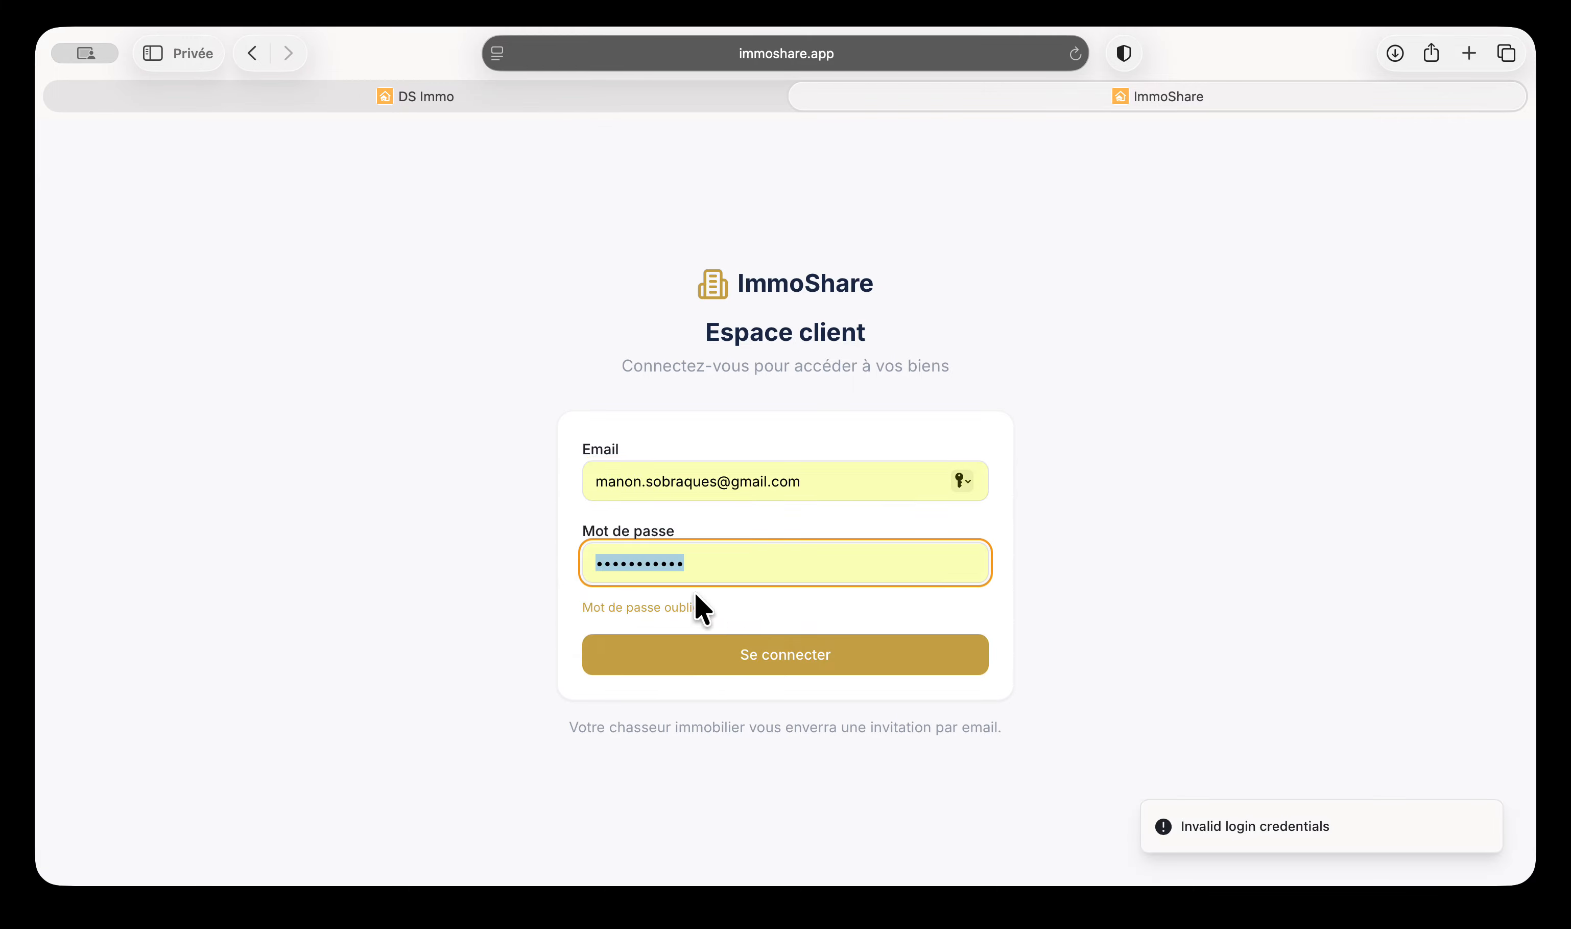
# Request a password reset email for the client's saved e-mail via 'Mot de passe oublié'
pyautogui.click(696, 604)
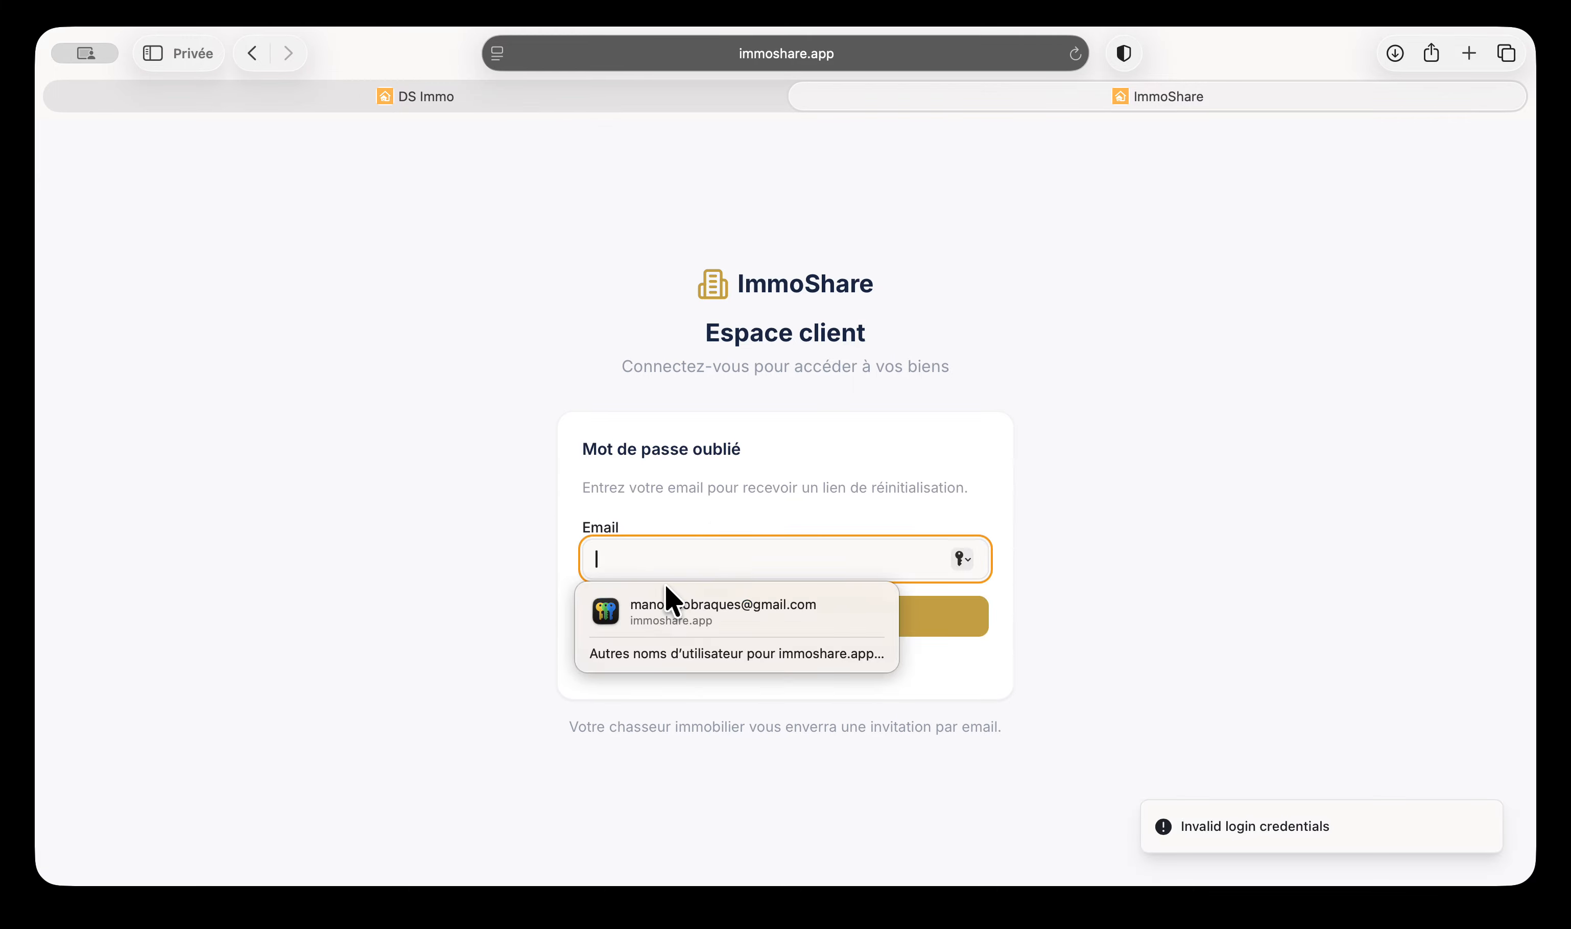
pyautogui.click(666, 606)
pyautogui.click(676, 621)
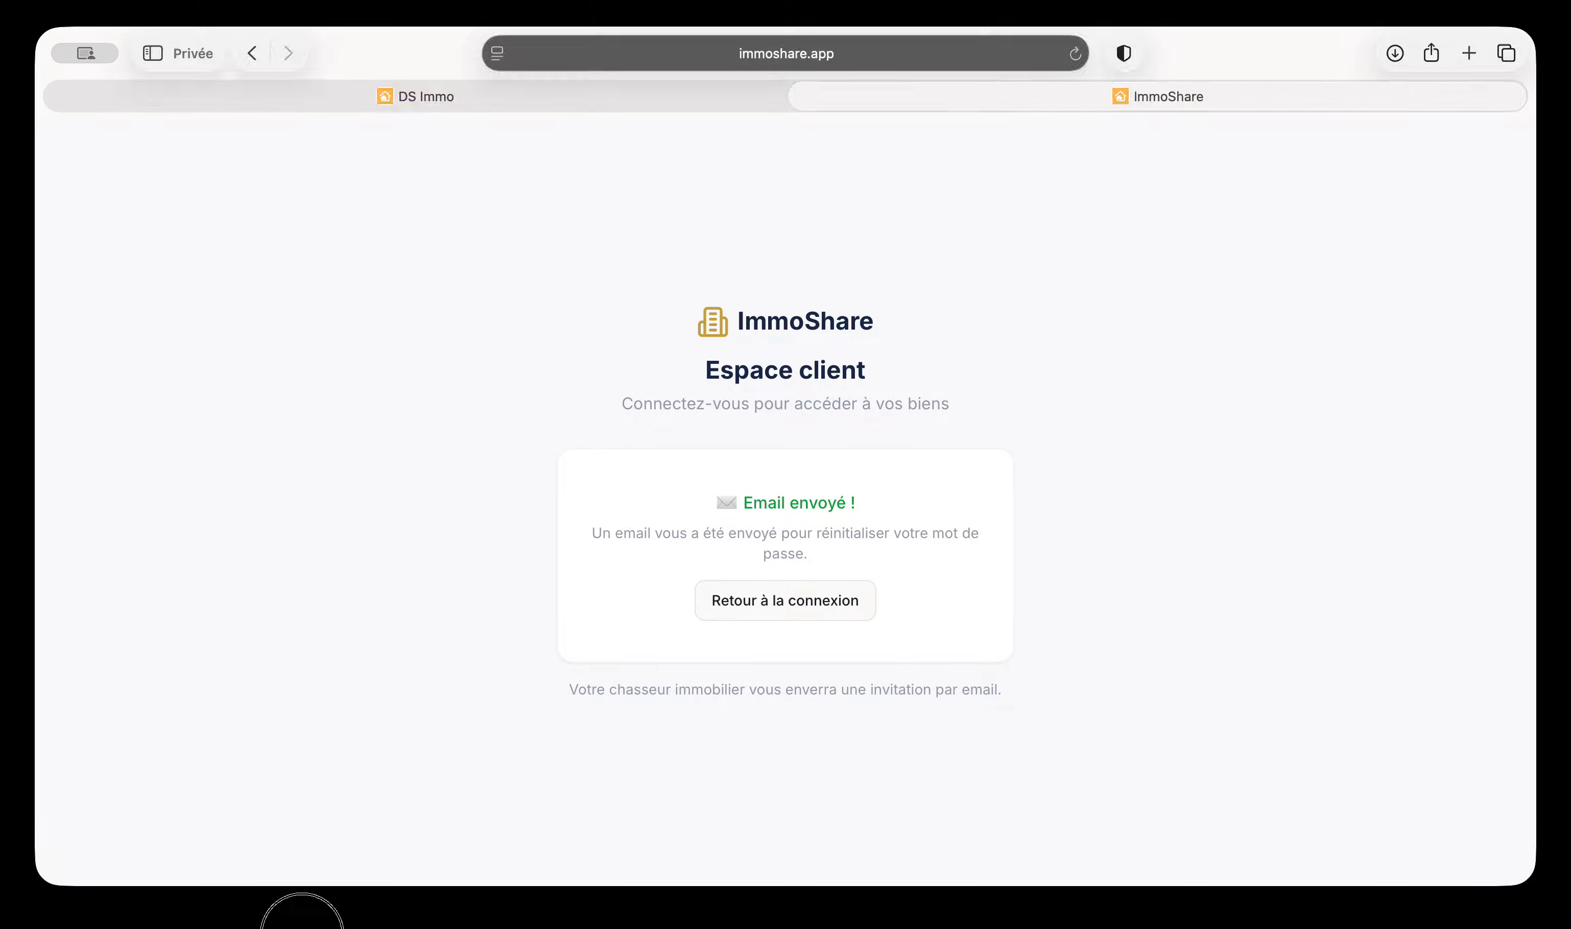
pyautogui.click(301, 928)
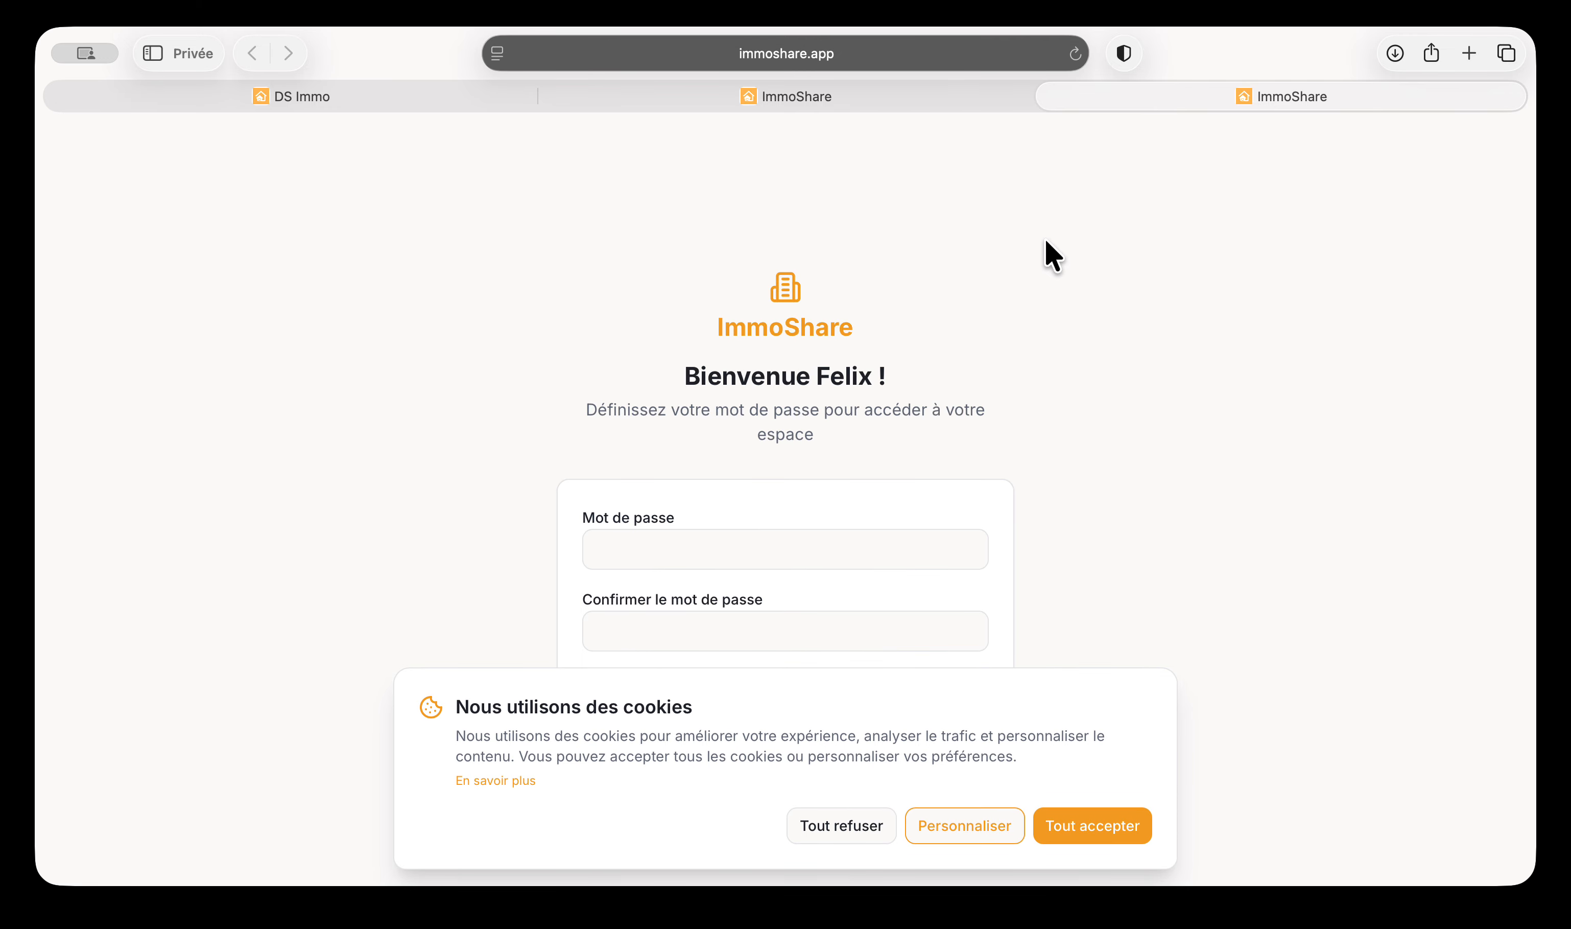
# Accept all cookies on the client welcome page and place the cursor in the Mot de passe field
pyautogui.click(1062, 829)
pyautogui.click(720, 537)
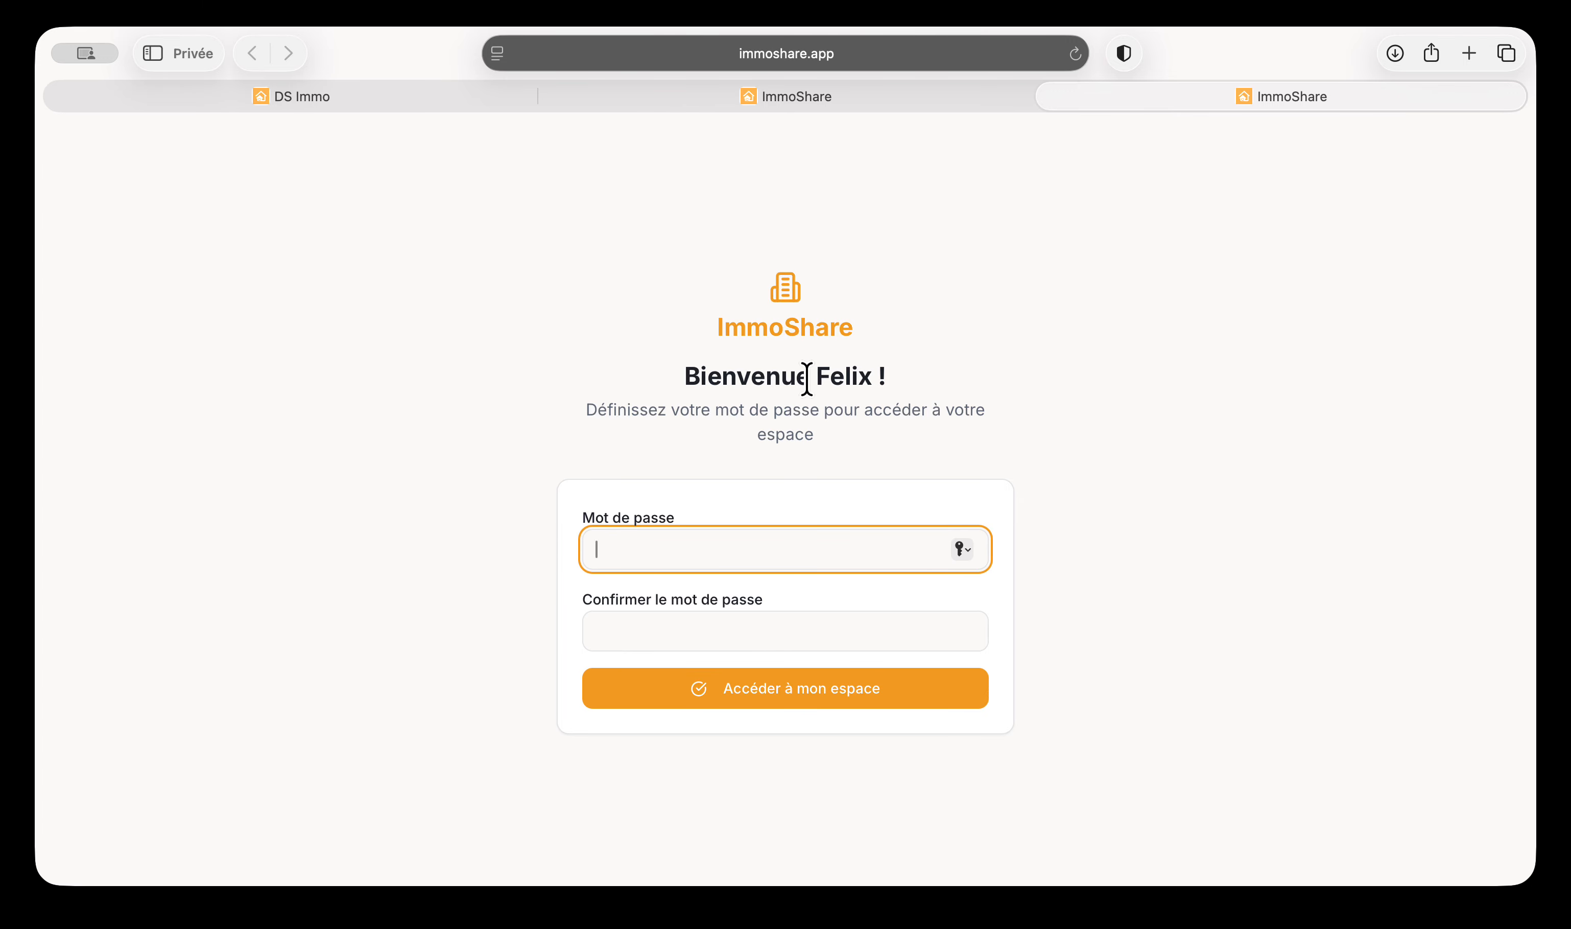
pyautogui.moveTo(806, 380); pyautogui.dragTo(904, 380)
pyautogui.press('super+Tab')
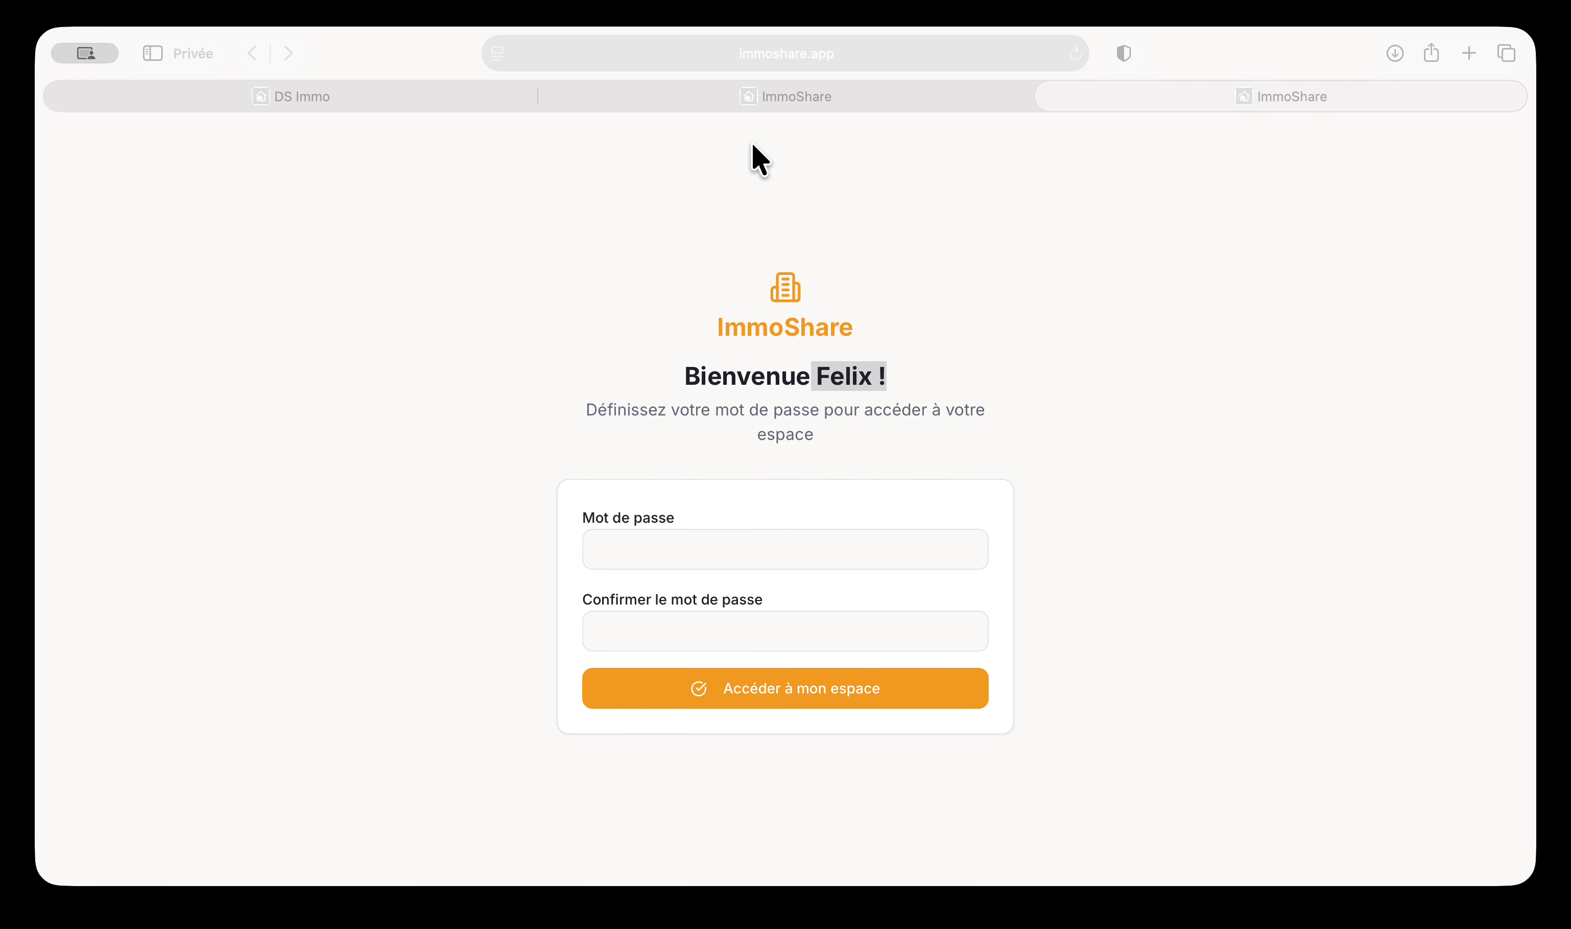
pyautogui.click(669, 42)
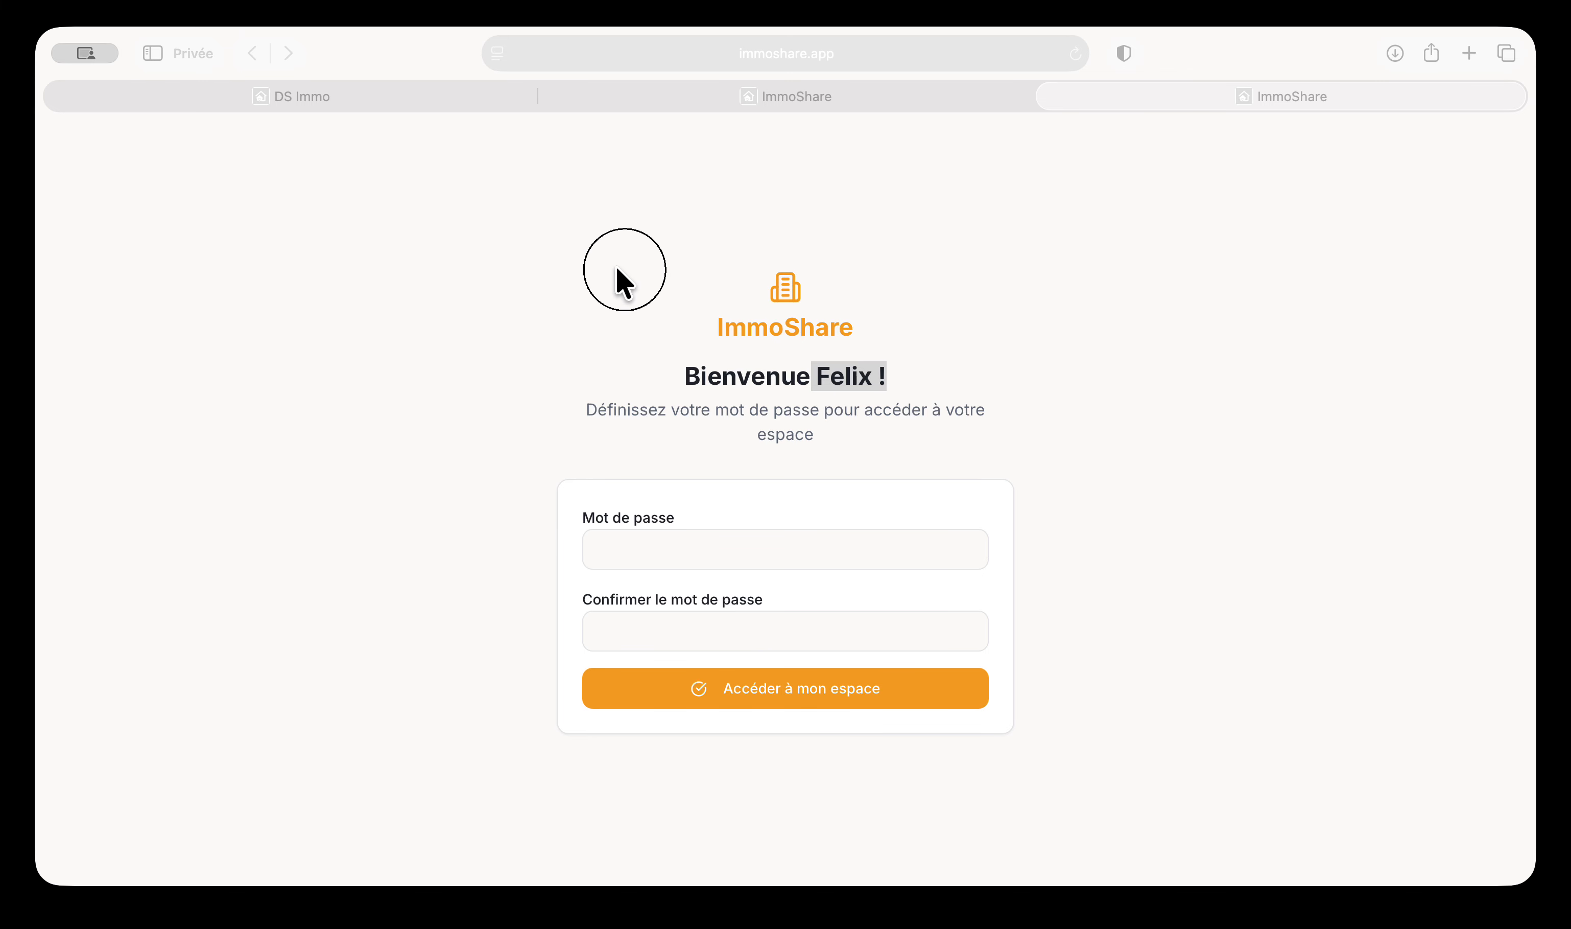